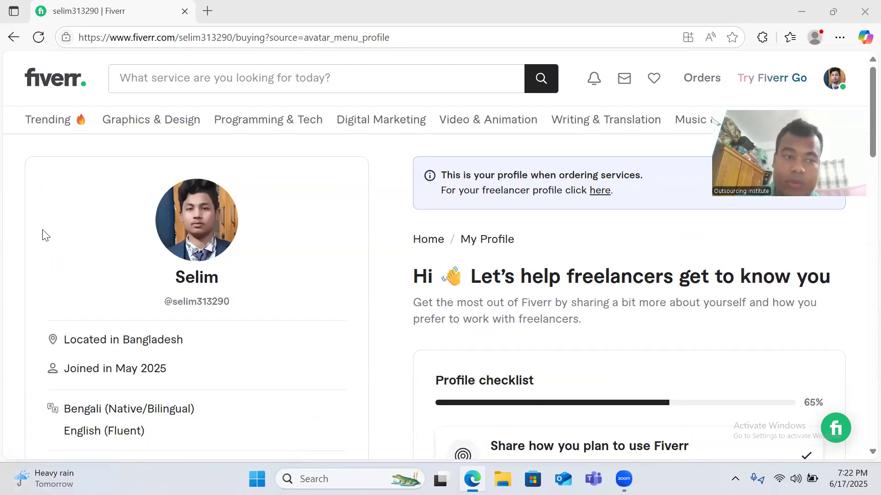
- Load fiverr.com in a new browser tab and close the old Fiverr tab
{"action": "left_click", "coordinate": [66, 84]}
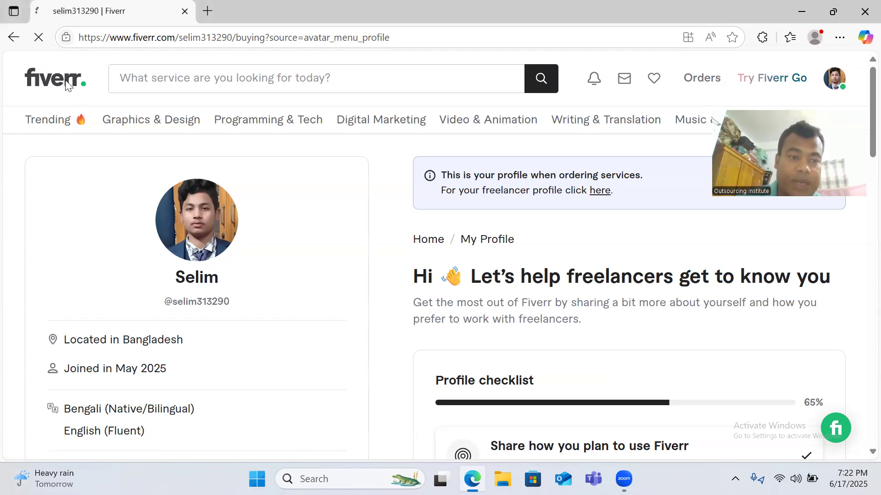
{"action": "left_click", "coordinate": [208, 11]}
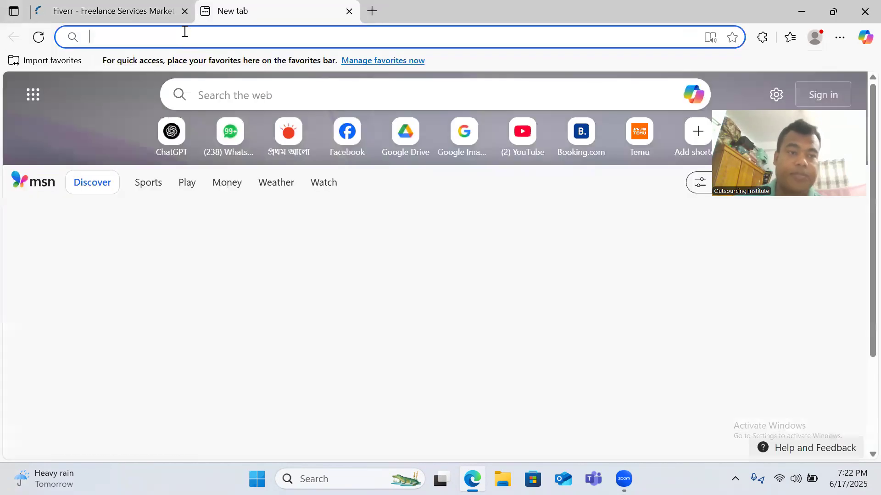
{"action": "type", "text": "fiverr.com"}
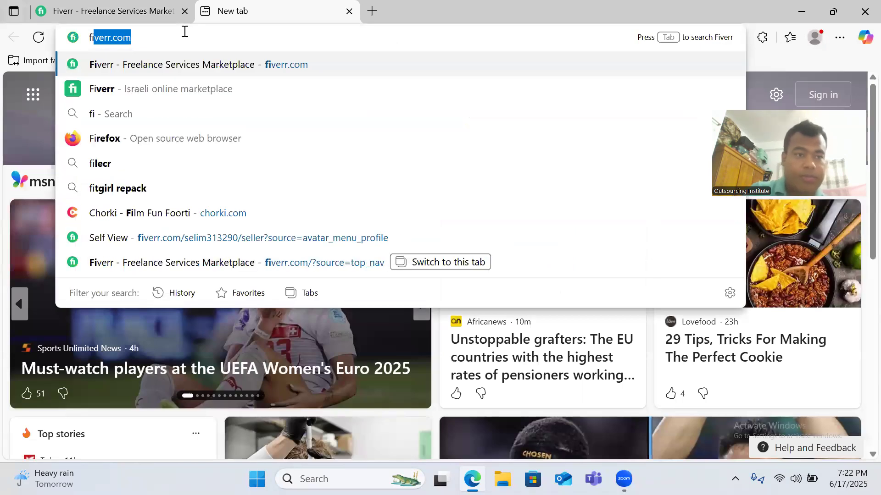
{"action": "key", "text": "Return"}
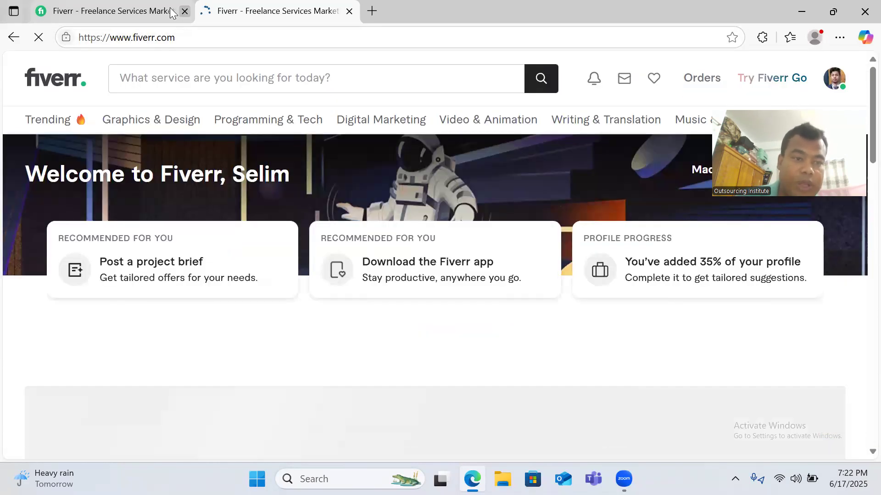
{"action": "left_click", "coordinate": [184, 11]}
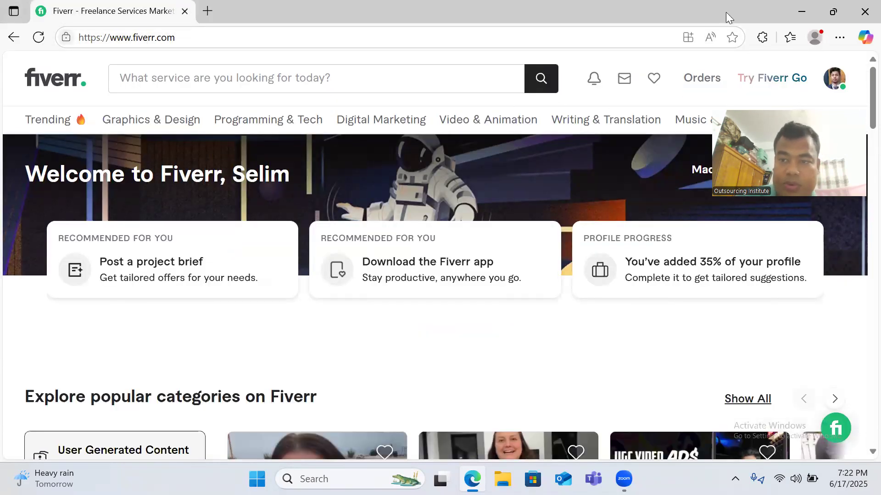
- Open the account's buyer profile page and return the browser window to full size
{"action": "key", "text": "super+Down"}
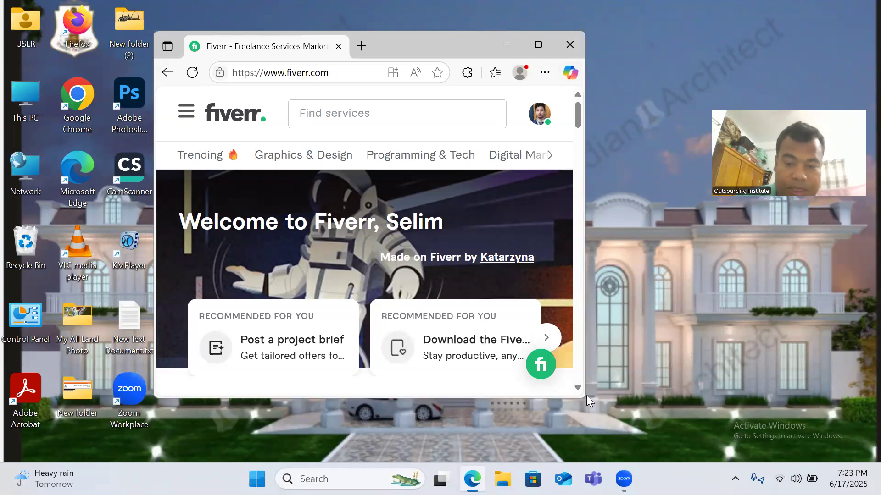
{"action": "double_click", "coordinate": [530, 35]}
{"action": "double_click", "coordinate": [566, 11]}
{"action": "left_click", "coordinate": [522, 101]}
{"action": "left_click", "coordinate": [388, 131]}
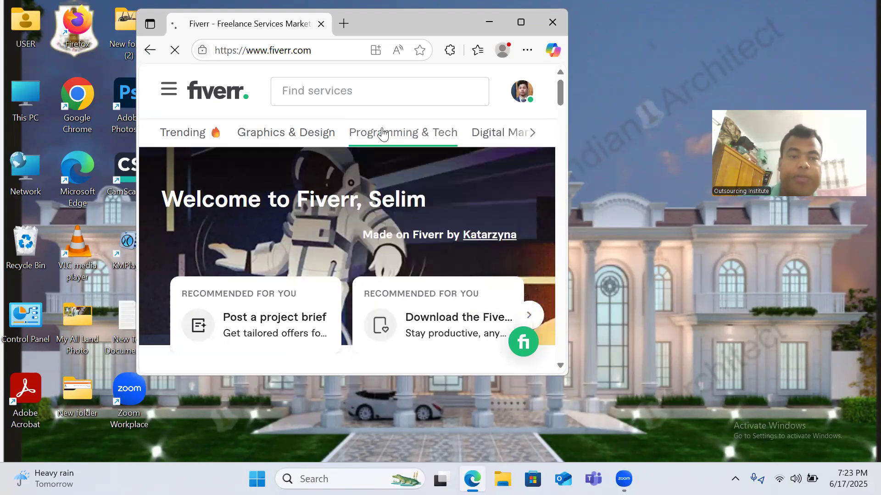
{"action": "left_click", "coordinate": [521, 20]}
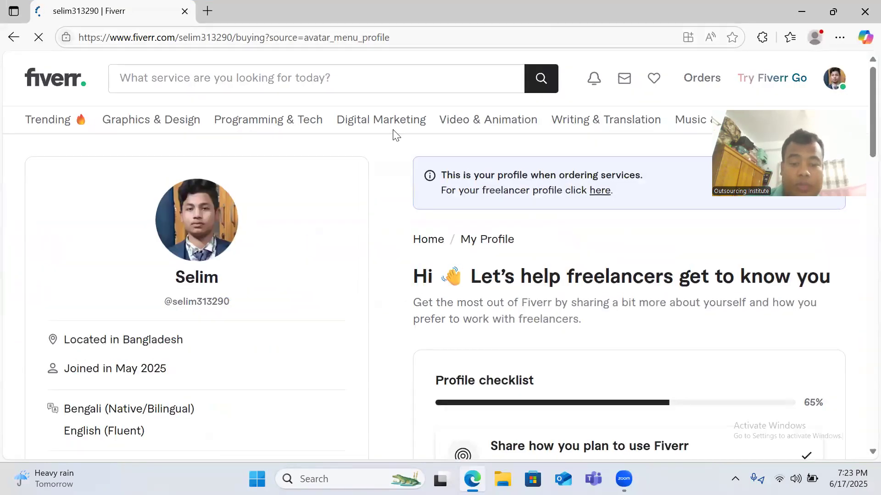
- Examine the buyer profile page from top to footer, including the "buying" part of its web address
{"action": "scroll", "coordinate": [391, 298], "scroll_direction": "down", "scroll_amount": 10}
{"action": "scroll", "coordinate": [391, 298], "scroll_direction": "up", "scroll_amount": 10}
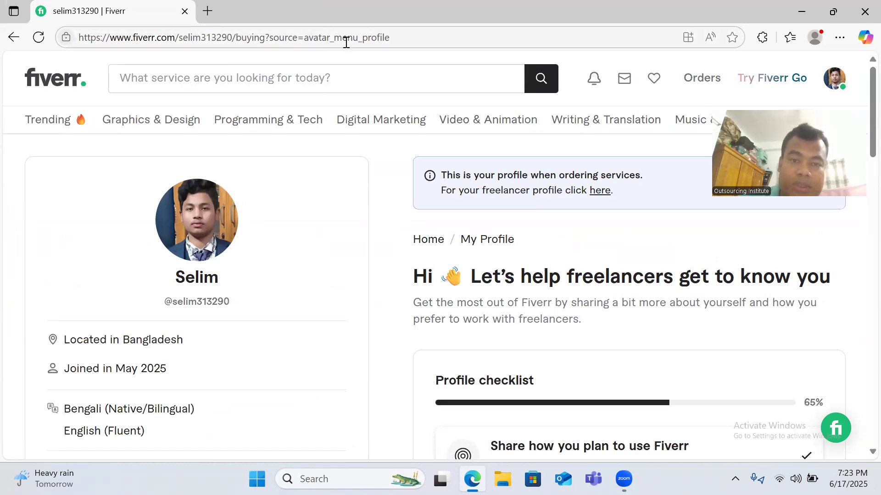
{"action": "left_click", "coordinate": [256, 38]}
{"action": "left_click", "coordinate": [257, 38]}
{"action": "double_click", "coordinate": [254, 38]}
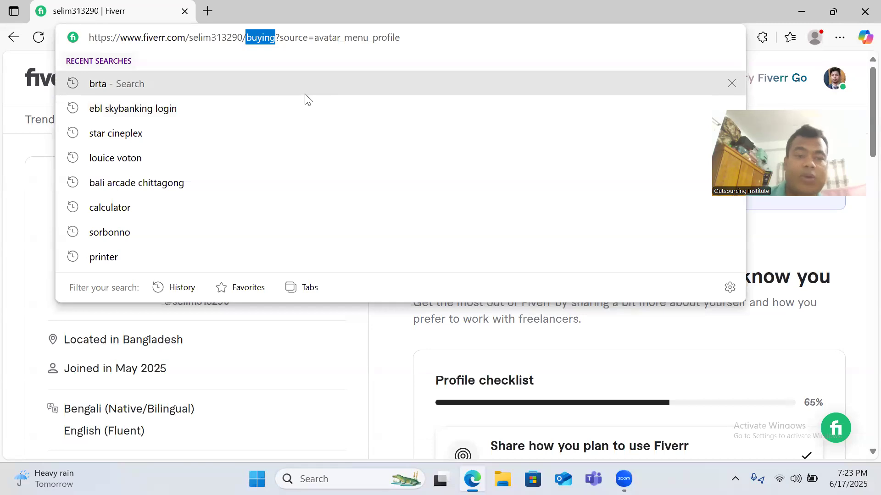
{"action": "left_click", "coordinate": [32, 146]}
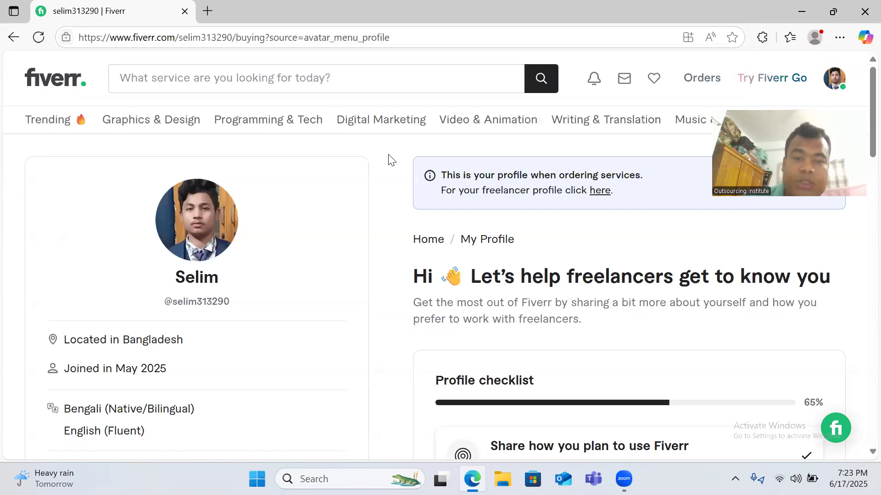
{"action": "scroll", "coordinate": [374, 299], "scroll_direction": "down", "scroll_amount": 10}
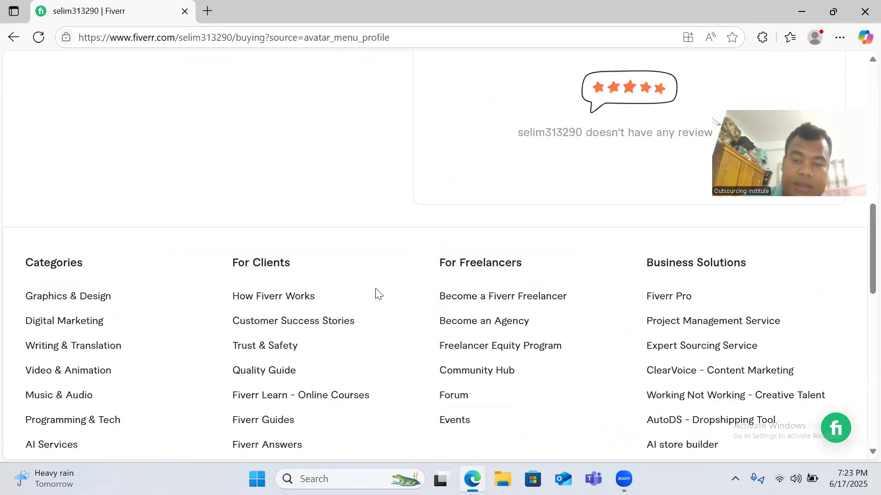
{"action": "scroll", "coordinate": [375, 292], "scroll_direction": "down", "scroll_amount": 3}
{"action": "scroll", "coordinate": [375, 290], "scroll_direction": "up", "scroll_amount": 9}
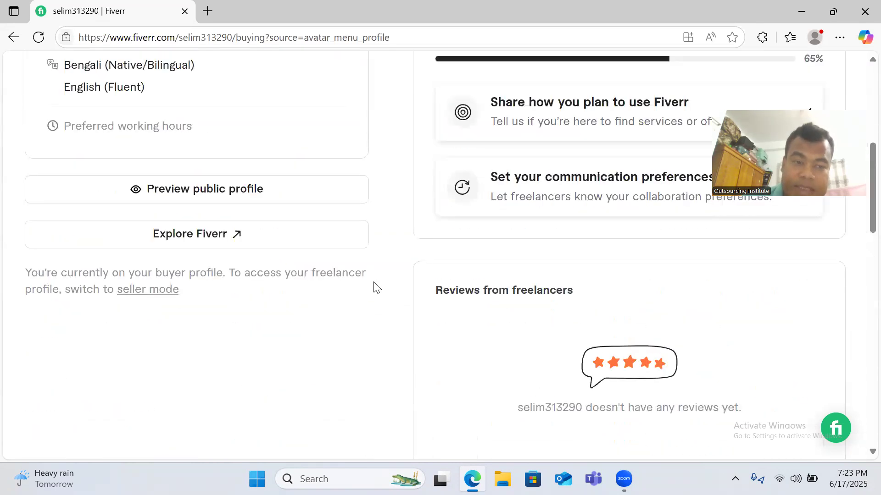
{"action": "scroll", "coordinate": [376, 287], "scroll_direction": "up", "scroll_amount": 6}
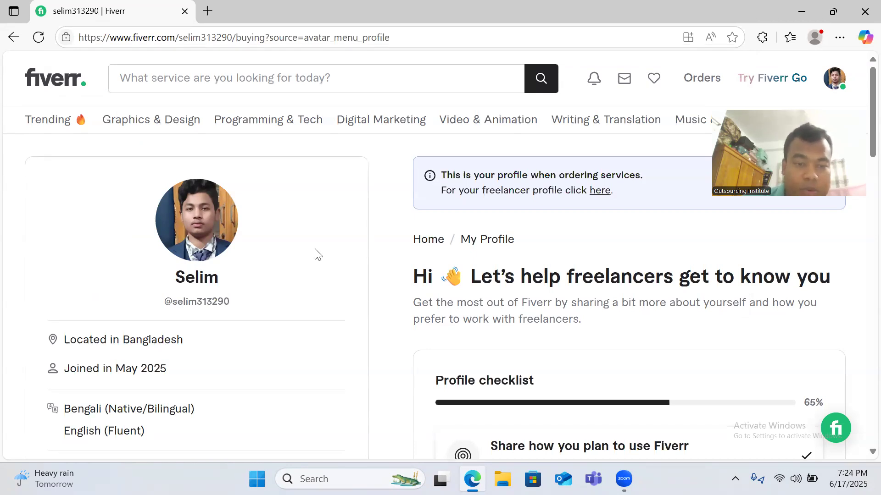
{"action": "left_click", "coordinate": [253, 35]}
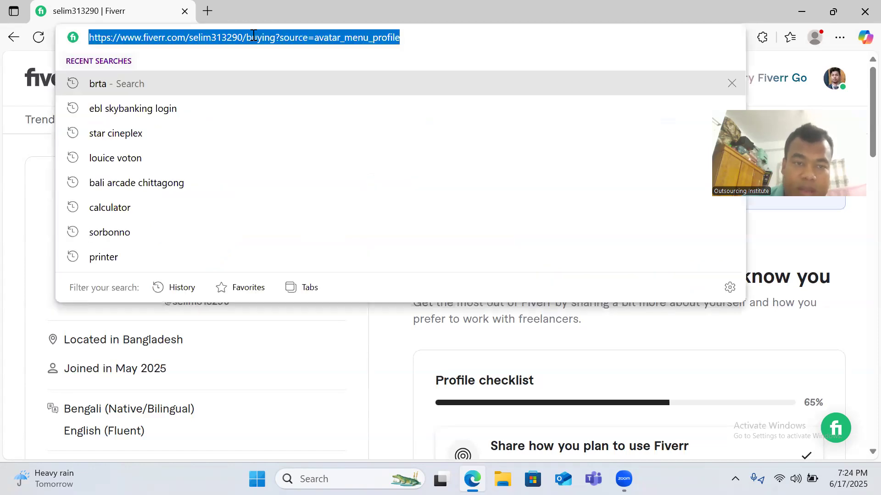
{"action": "left_click", "coordinate": [31, 243]}
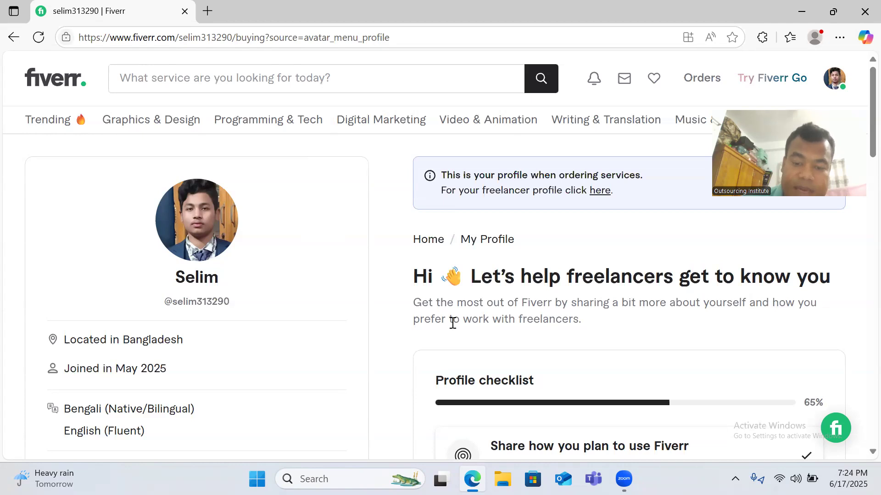
{"action": "scroll", "coordinate": [449, 328], "scroll_direction": "down", "scroll_amount": 8}
{"action": "scroll", "coordinate": [448, 332], "scroll_direction": "up", "scroll_amount": 6}
{"action": "scroll", "coordinate": [438, 331], "scroll_direction": "up", "scroll_amount": 2}
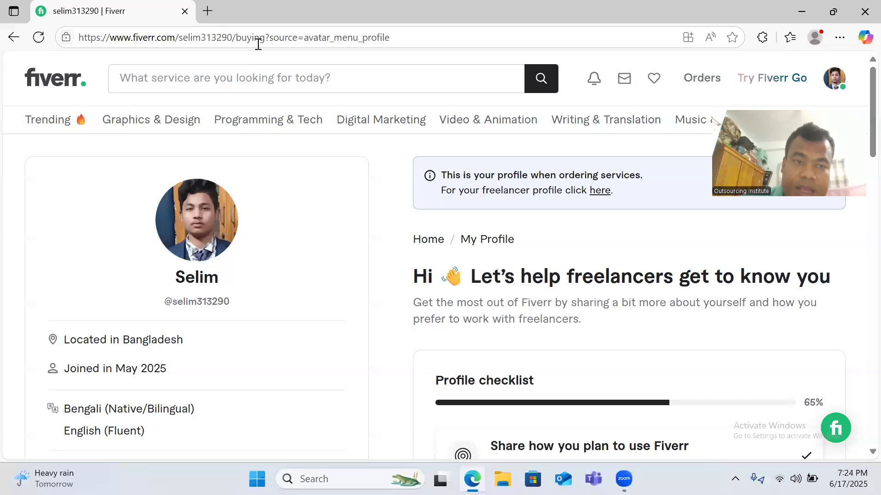
- Replace "buying" with "seller" in the profile's web address and load the seller profile page
{"action": "left_click_drag", "start_coordinate": [256, 36], "coordinate": [259, 37]}
{"action": "left_click", "coordinate": [271, 38]}
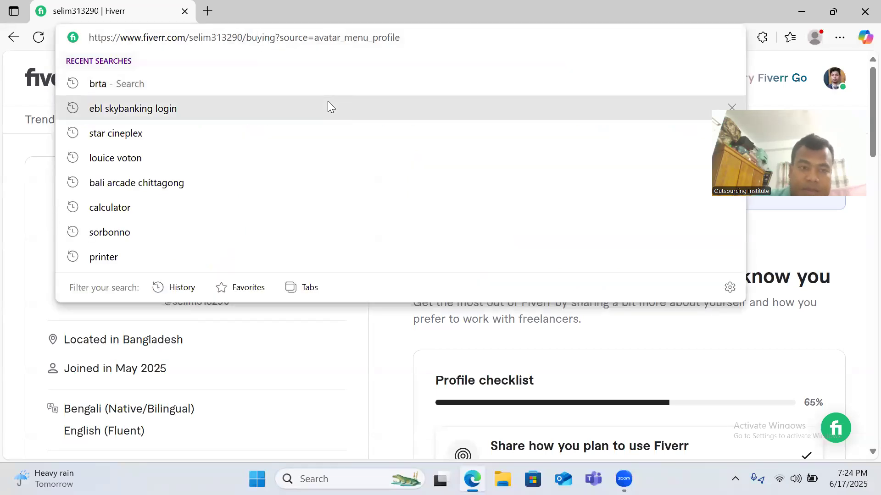
{"action": "key", "text": "BackSpace"}
{"action": "key", "text": "BackSpace"}
{"action": "key", "text": "BackSpace"}
{"action": "key", "text": "BackSpace"}
{"action": "key", "text": "BackSpace"}
{"action": "key", "text": "BackSpace"}
{"action": "type", "text": "selle"}
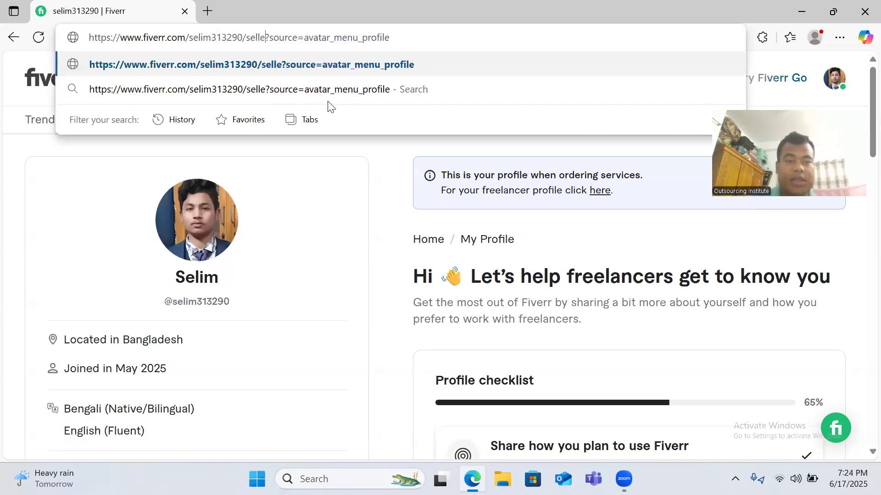
{"action": "type", "text": "r"}
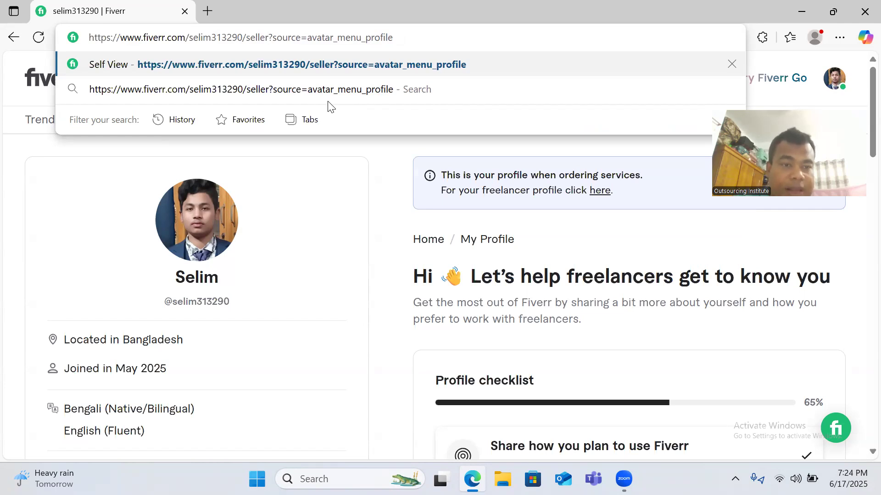
{"action": "left_click", "coordinate": [270, 37]}
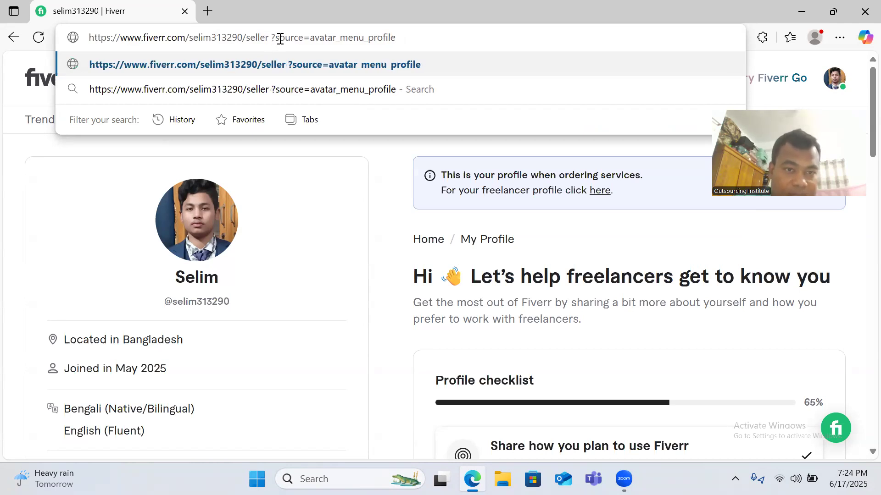
{"action": "key", "text": "BackSpace"}
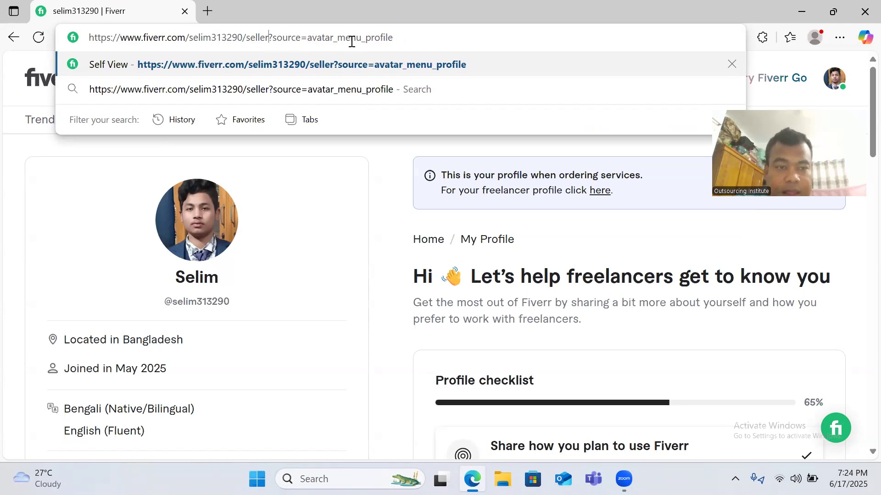
{"action": "key", "text": "Return"}
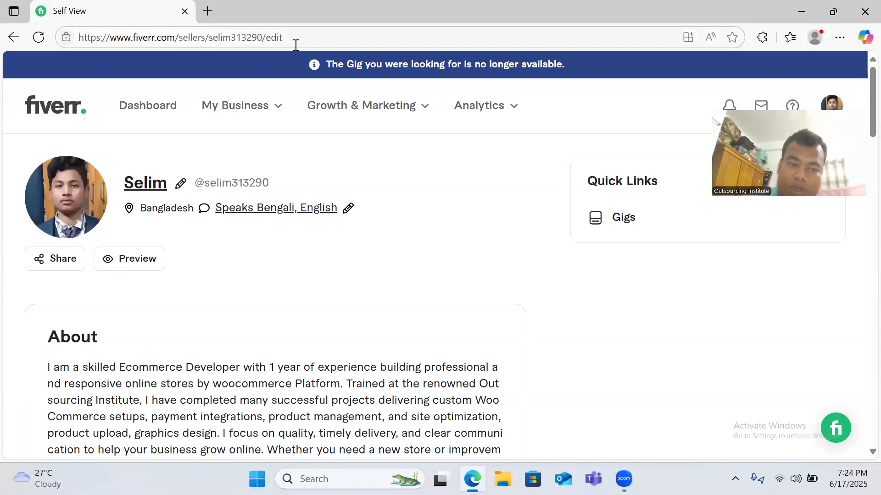
- Review the seller profile's About, Education, Certifications, Fiverr Learn badges, and Skills and expertise sections
{"action": "scroll", "coordinate": [387, 321], "scroll_direction": "down", "scroll_amount": 15}
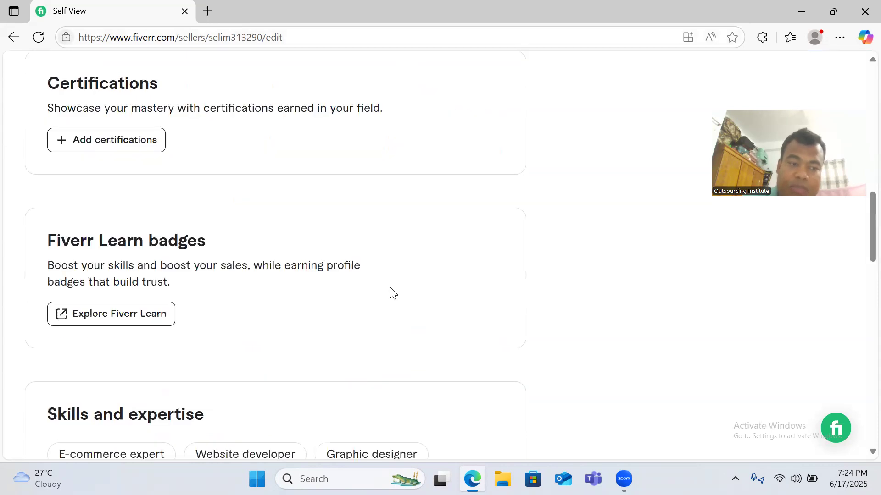
{"action": "scroll", "coordinate": [393, 293], "scroll_direction": "down", "scroll_amount": 10}
{"action": "scroll", "coordinate": [393, 285], "scroll_direction": "up", "scroll_amount": 3}
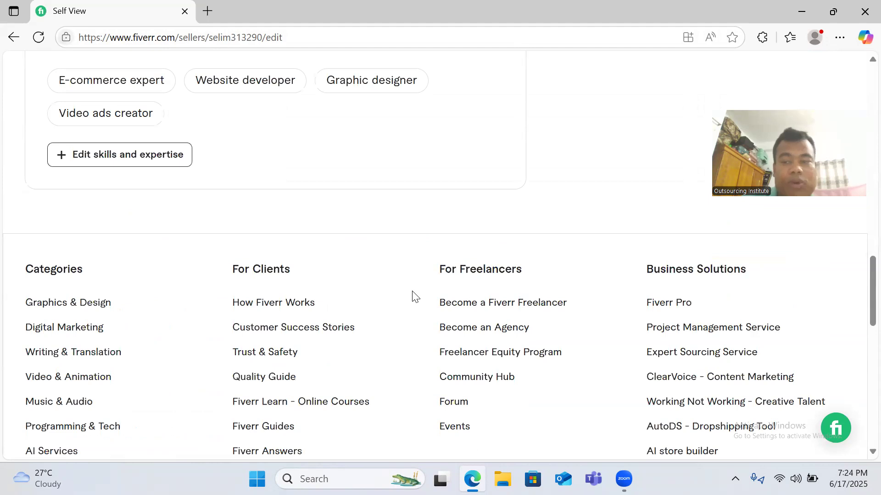
{"action": "scroll", "coordinate": [411, 285], "scroll_direction": "up", "scroll_amount": 8}
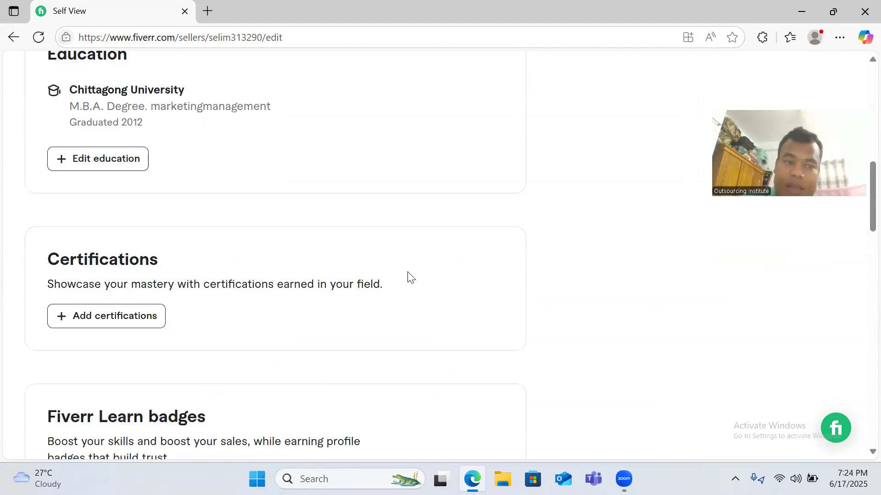
{"action": "scroll", "coordinate": [409, 268], "scroll_direction": "up", "scroll_amount": 6}
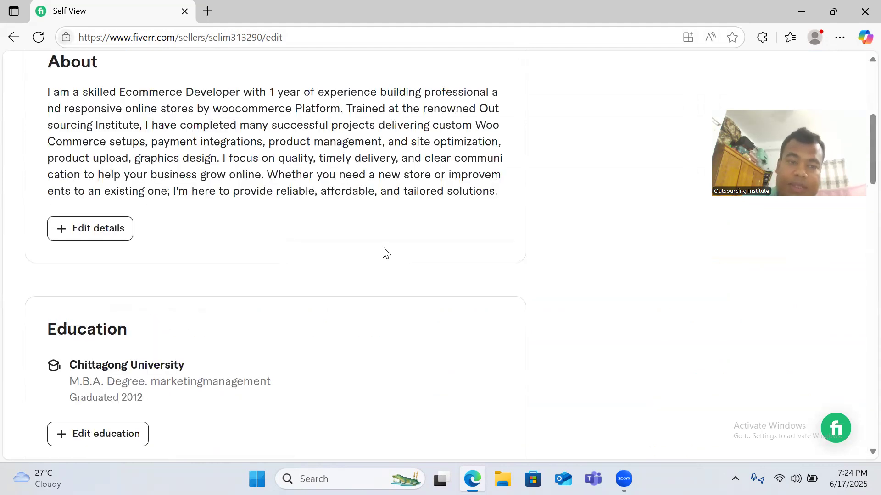
{"action": "scroll", "coordinate": [383, 252], "scroll_direction": "up", "scroll_amount": 6}
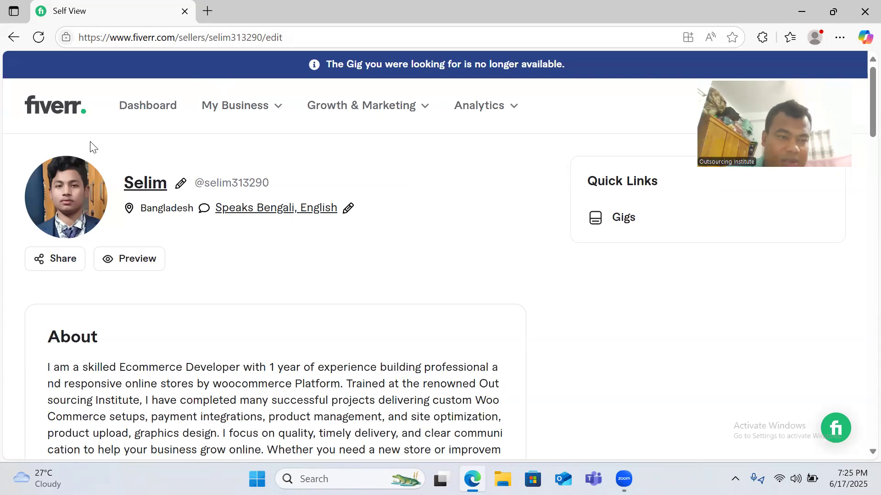
{"action": "scroll", "coordinate": [179, 247], "scroll_direction": "down", "scroll_amount": 3}
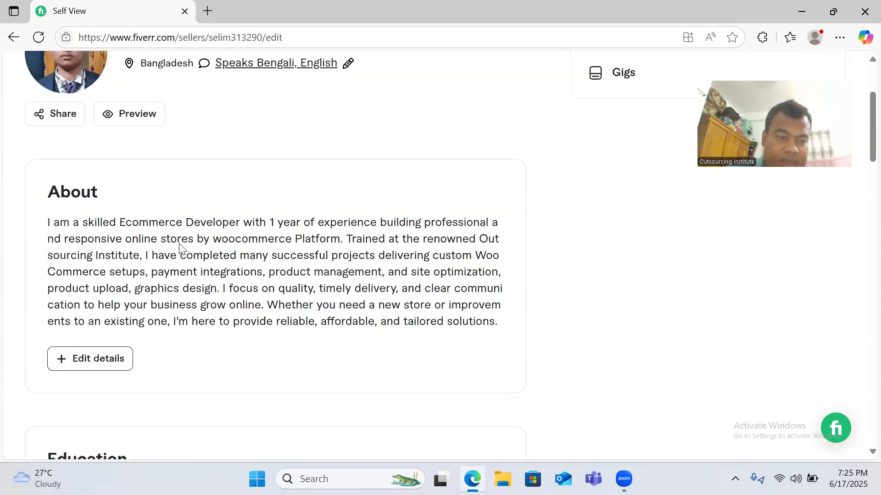
{"action": "scroll", "coordinate": [179, 248], "scroll_direction": "down", "scroll_amount": 14}
{"action": "scroll", "coordinate": [171, 241], "scroll_direction": "down", "scroll_amount": 7}
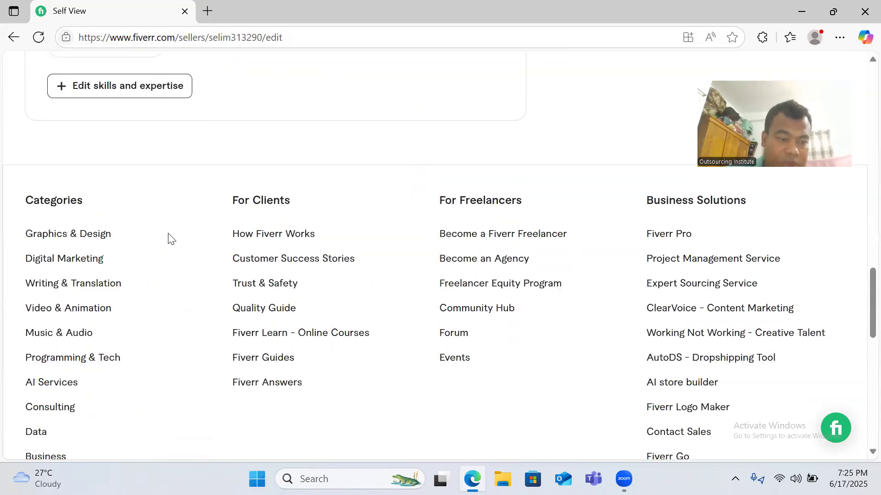
{"action": "scroll", "coordinate": [226, 204], "scroll_direction": "up", "scroll_amount": 20}
{"action": "scroll", "coordinate": [127, 233], "scroll_direction": "up", "scroll_amount": 5}
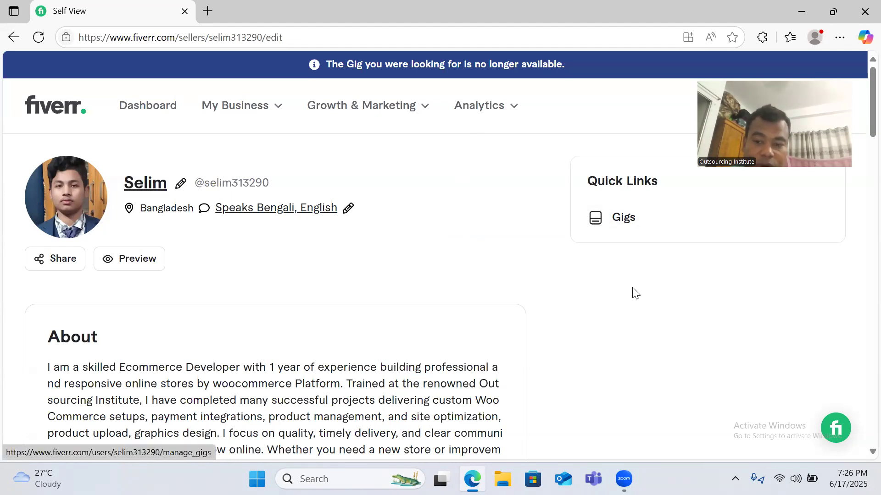
- Go from the seller profile to the gigs area, start a new gig and look over its Overview form
{"action": "left_click", "coordinate": [624, 223]}
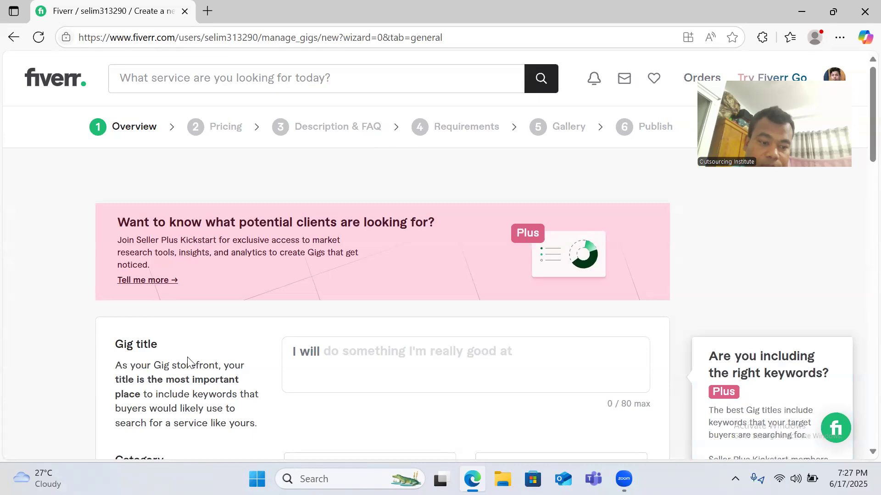
{"action": "scroll", "coordinate": [392, 265], "scroll_direction": "down", "scroll_amount": 3}
{"action": "scroll", "coordinate": [357, 252], "scroll_direction": "down", "scroll_amount": 7}
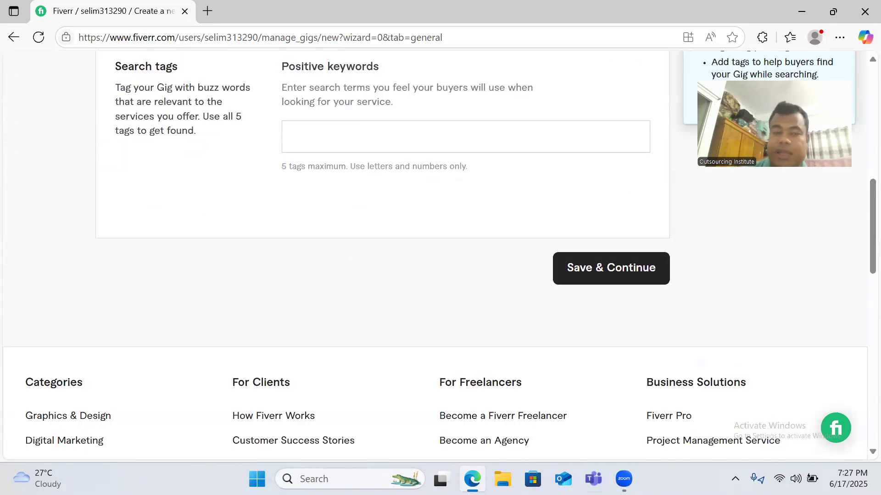
- Enter "make ecommerce site with woocommerce" as the gig title after "I will"
{"action": "scroll", "coordinate": [488, 266], "scroll_direction": "up", "scroll_amount": 7}
{"action": "left_click", "coordinate": [414, 223]}
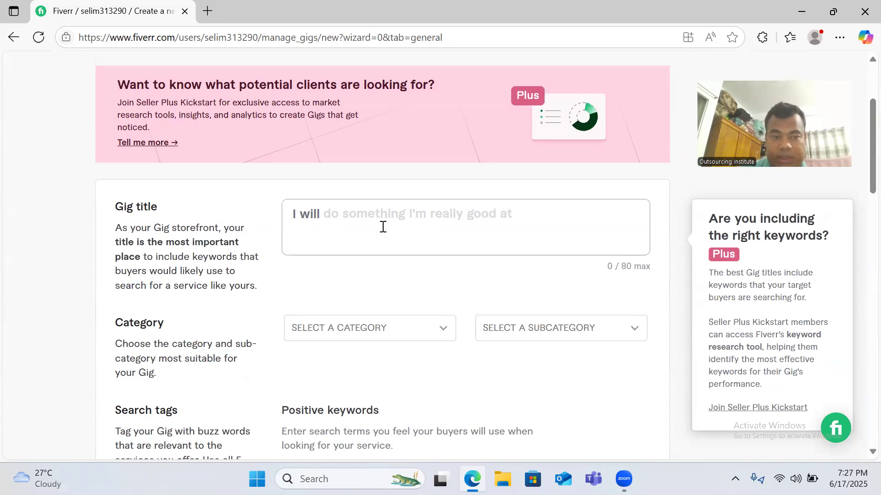
{"action": "type", "text": "do"}
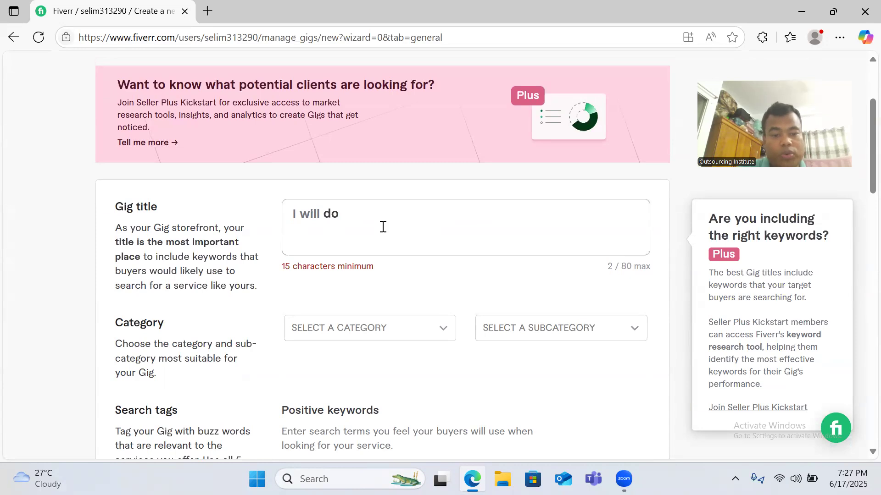
{"action": "key", "text": "BackSpace"}
{"action": "key", "text": "BackSpace"}
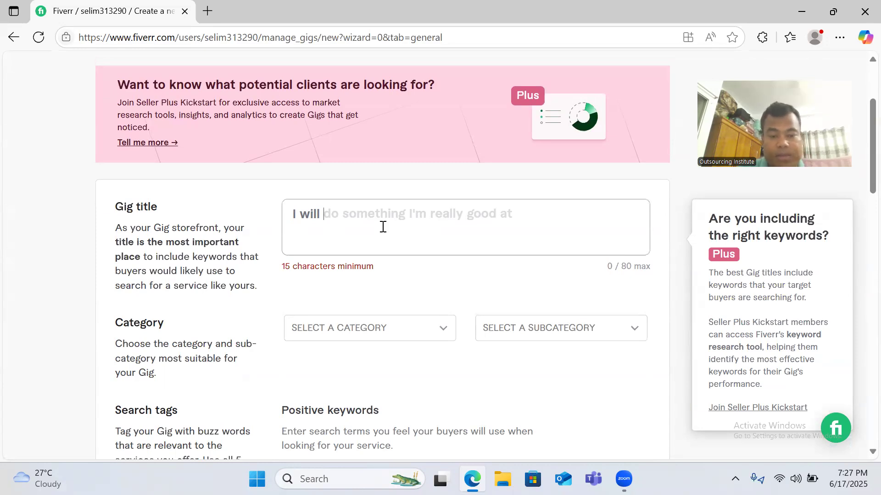
{"action": "type", "text": "make ecommerce site with w"}
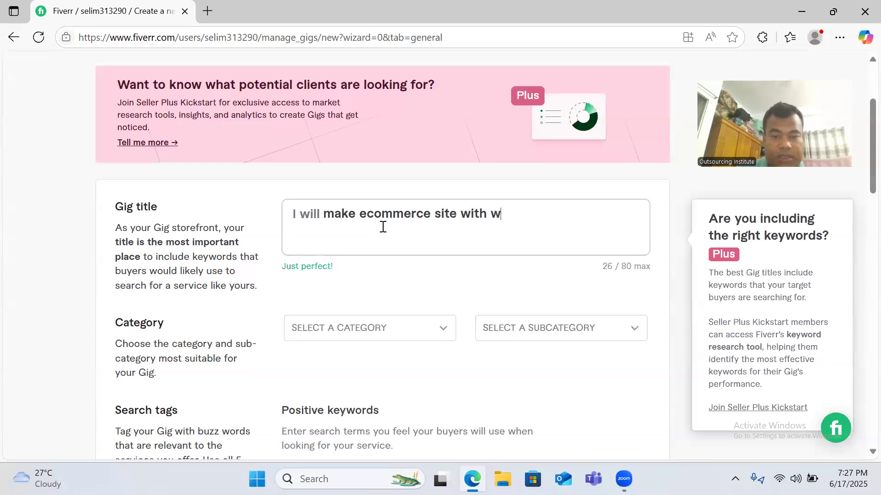
{"action": "type", "text": "oocommerce"}
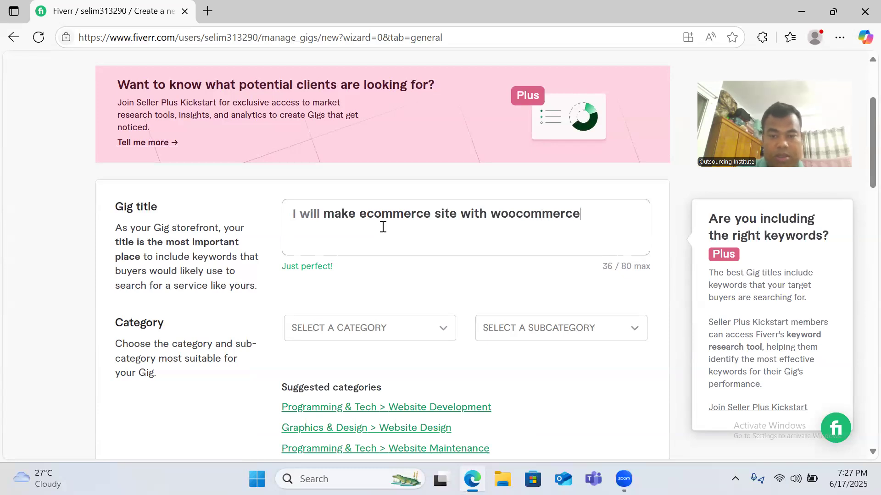
- Replace "woocommerce" in the gig title with the suggested spelling "WooCommerce"
{"action": "left_click", "coordinate": [517, 213]}
{"action": "left_click", "coordinate": [589, 215]}
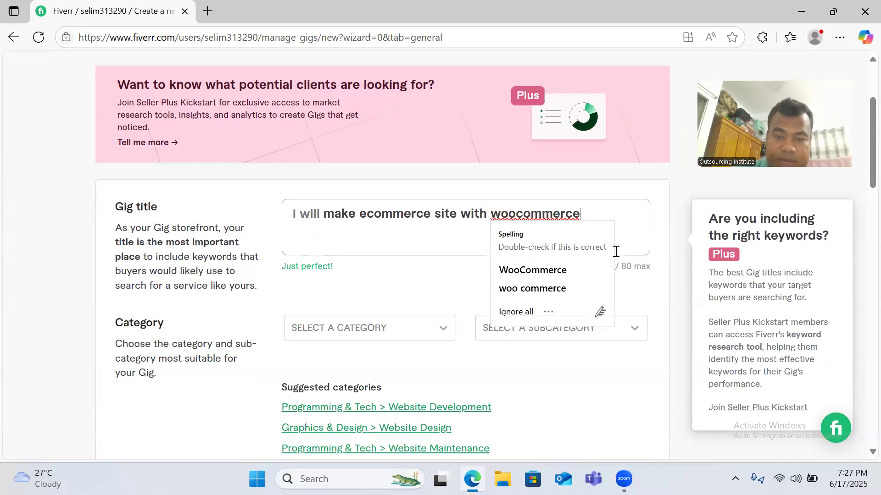
{"action": "left_click", "coordinate": [553, 271]}
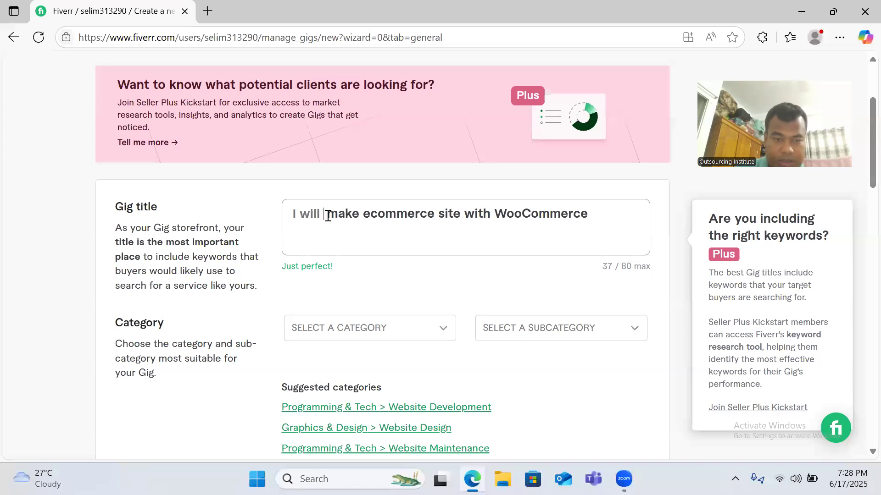
- Insert the word "professional" between "make" and "ecommerce" in the gig title
{"action": "key", "text": "BackSpace"}
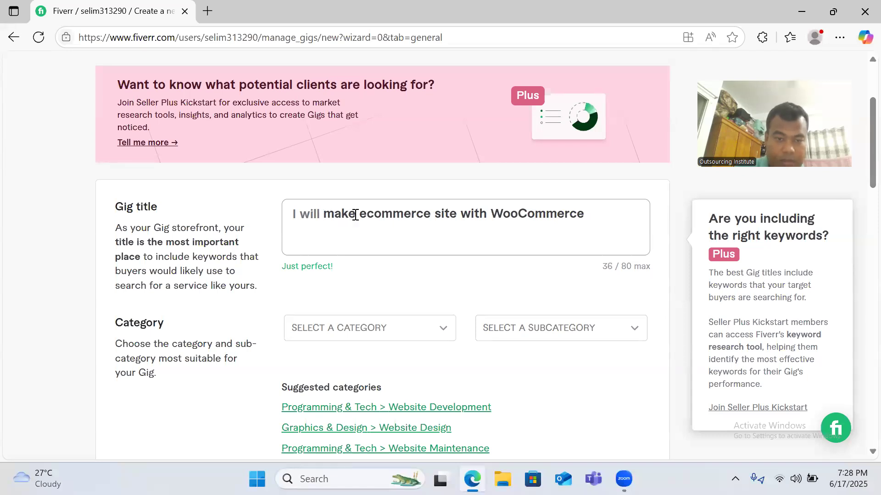
{"action": "type", "text": "Pro"}
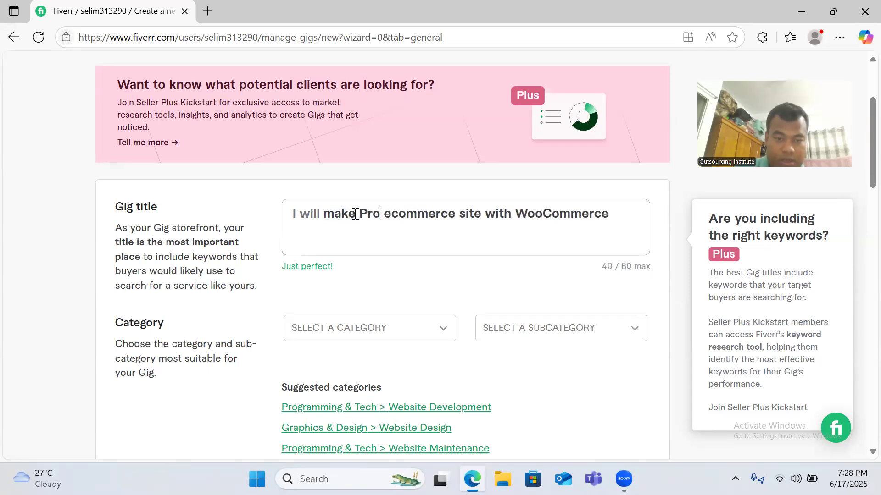
{"action": "key", "text": "BackSpace"}
{"action": "key", "text": "BackSpace"}
{"action": "key", "text": "BackSpace"}
{"action": "type", "text": "professi"}
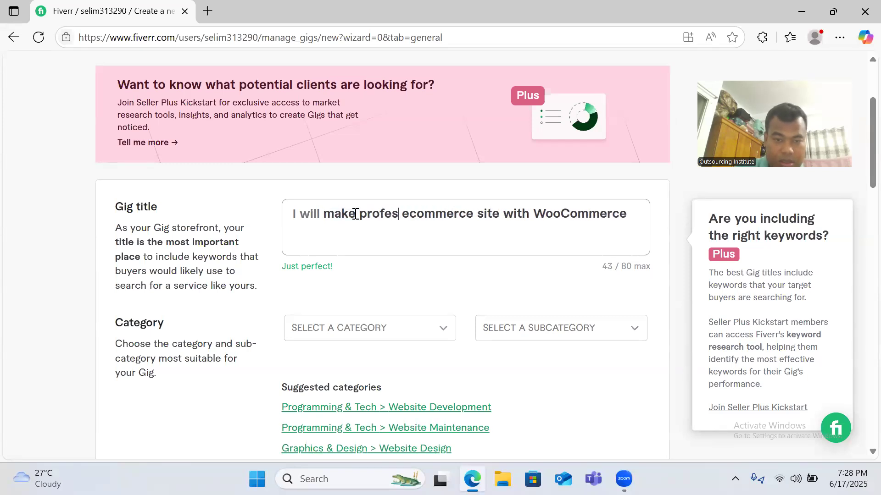
{"action": "type", "text": "onal"}
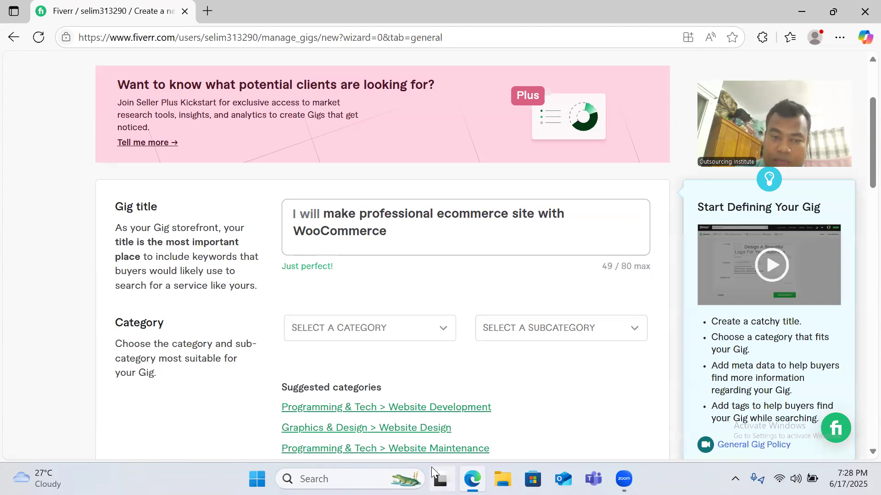
- Review the gig title's wording, focusing on the keywords "professional" and "WooCommerce"
{"action": "left_click_drag", "start_coordinate": [359, 213], "coordinate": [433, 214]}
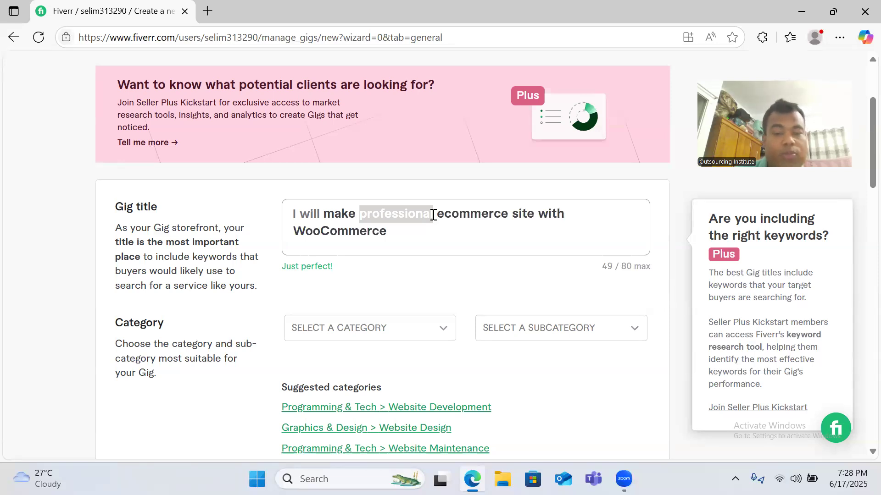
{"action": "left_click", "coordinate": [379, 229]}
{"action": "left_click_drag", "start_coordinate": [295, 231], "coordinate": [395, 236]}
{"action": "left_click", "coordinate": [395, 237]}
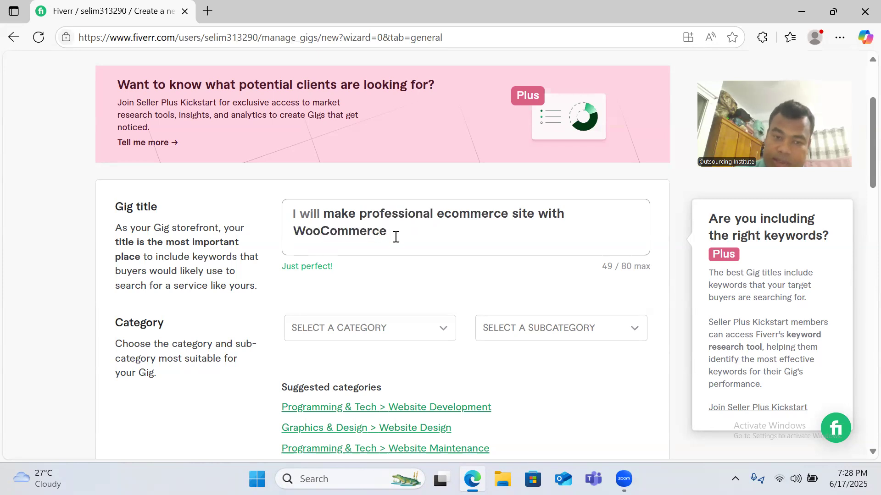
{"action": "left_click_drag", "start_coordinate": [360, 214], "coordinate": [430, 213]}
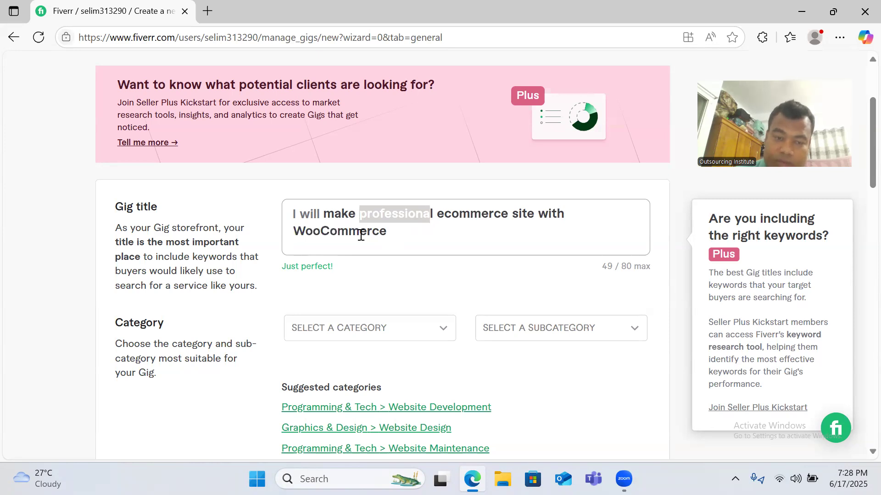
{"action": "left_click", "coordinate": [359, 234]}
{"action": "left_click_drag", "start_coordinate": [387, 233], "coordinate": [299, 235]}
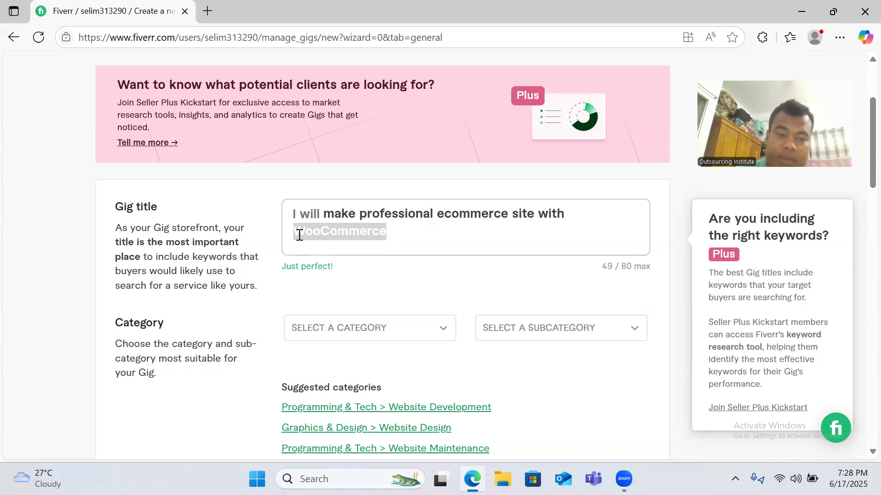
{"action": "left_click", "coordinate": [385, 234]}
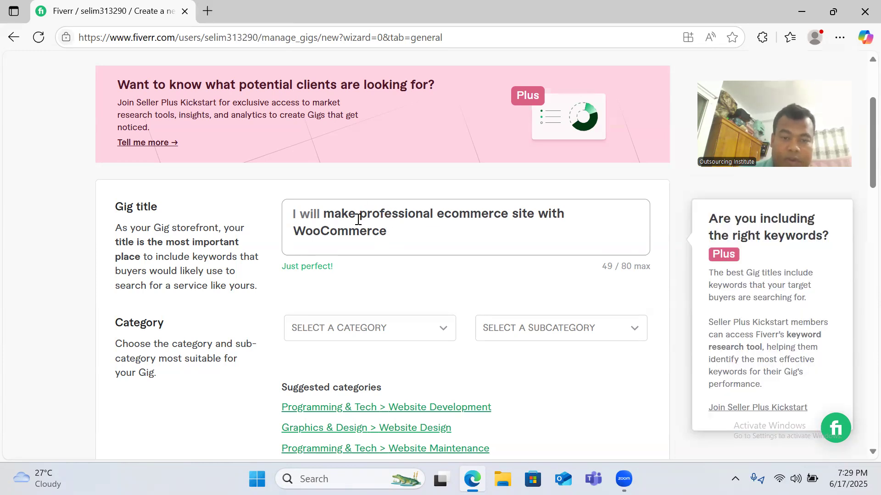
{"action": "left_click_drag", "start_coordinate": [358, 214], "coordinate": [432, 216]}
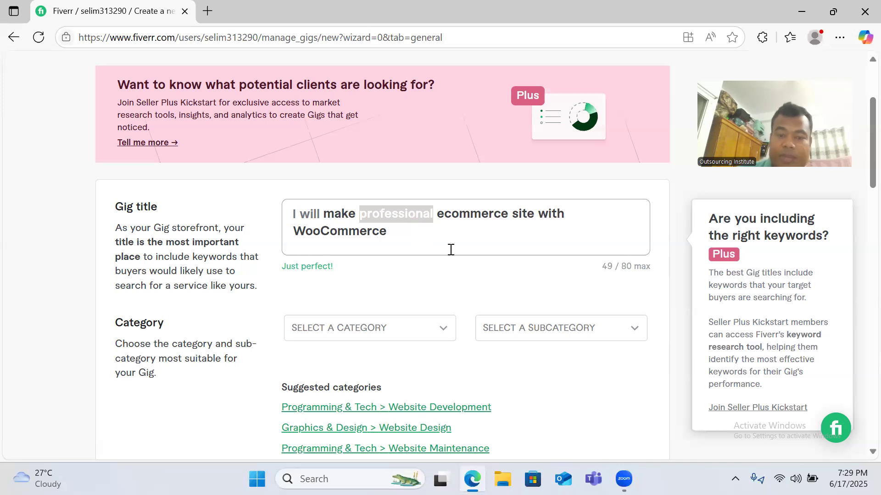
{"action": "left_click", "coordinate": [399, 215]}
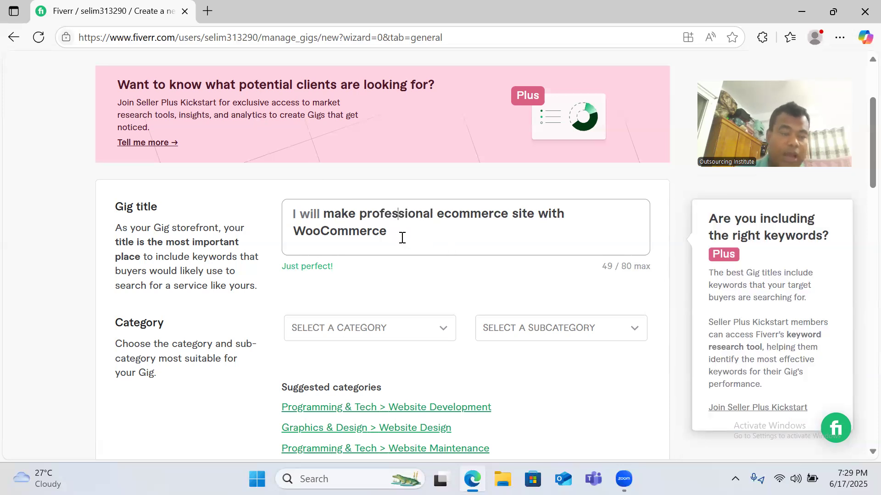
- Open the Fiverr home page in a new browser tab and search its services for "woocommerce website"
{"action": "left_click", "coordinate": [211, 7]}
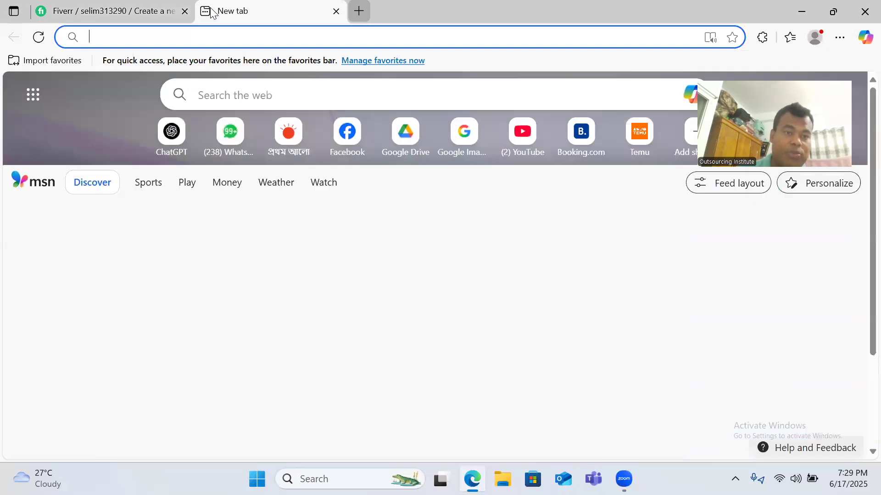
{"action": "type", "text": "fi"}
{"action": "key", "text": "Return"}
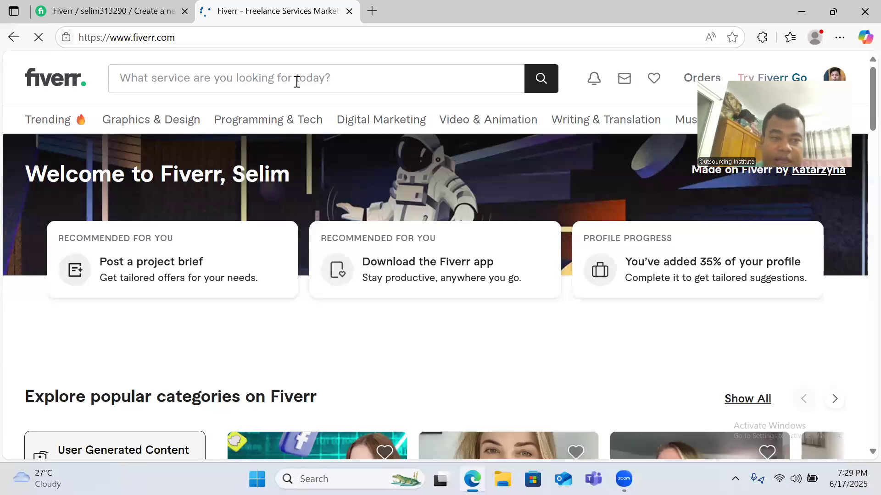
{"action": "left_click", "coordinate": [295, 82]}
{"action": "type", "text": "ec"}
{"action": "key", "text": "BackSpace"}
{"action": "key", "text": "BackSpace"}
{"action": "type", "text": "woo"}
{"action": "type", "text": "commerce"}
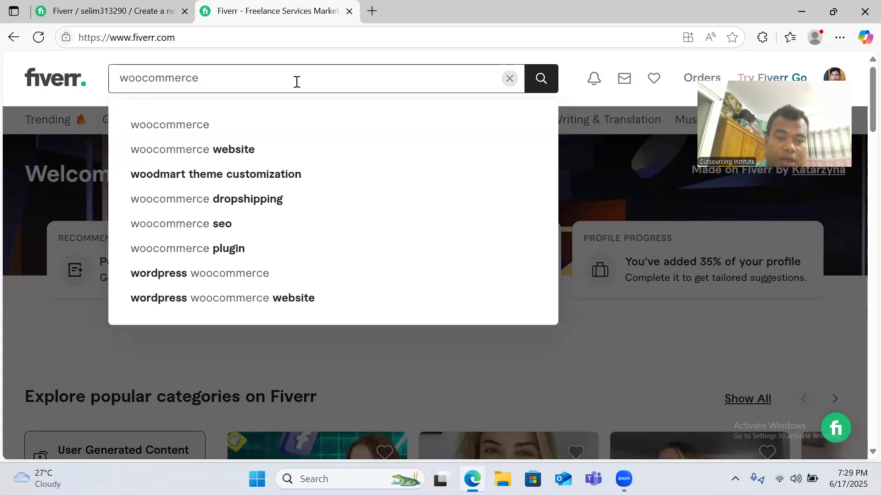
{"action": "left_click", "coordinate": [285, 142]}
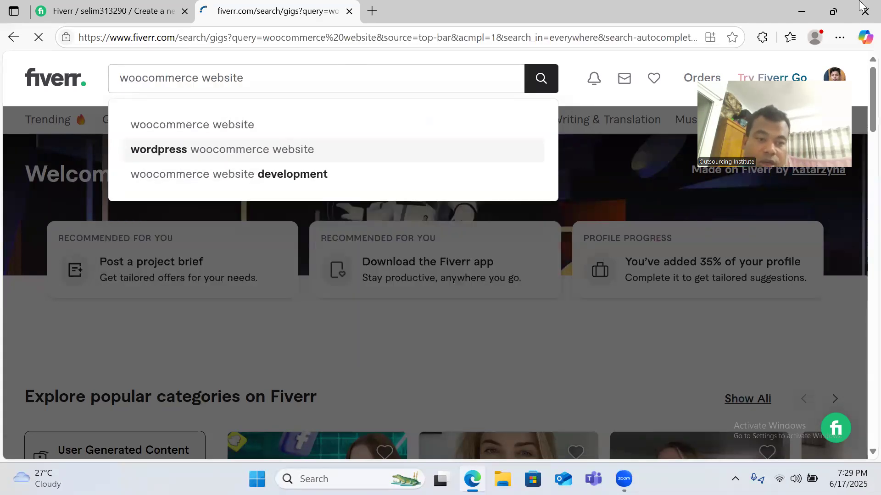
- Examine the titles of competing gigs in the search results and compare them with the wording of the new gig's title
{"action": "scroll", "coordinate": [496, 270], "scroll_direction": "down", "scroll_amount": 4}
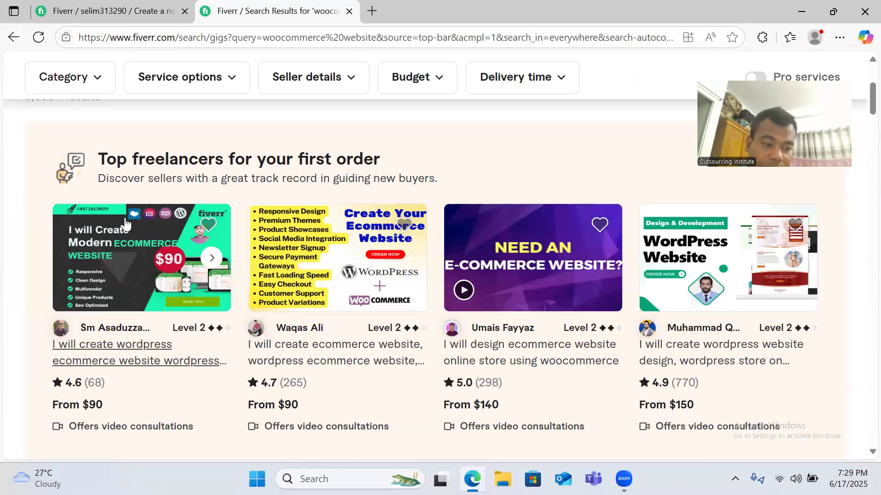
{"action": "scroll", "coordinate": [94, 289], "scroll_direction": "down", "scroll_amount": 1}
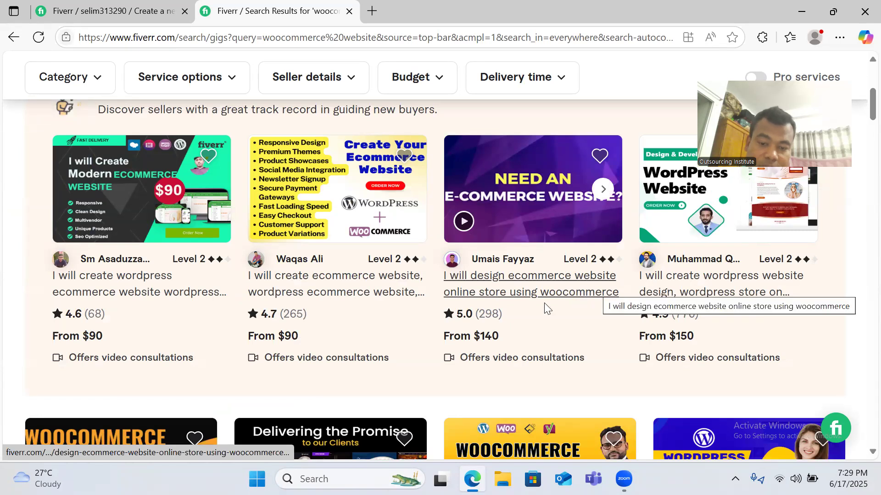
{"action": "scroll", "coordinate": [601, 305], "scroll_direction": "down", "scroll_amount": 5}
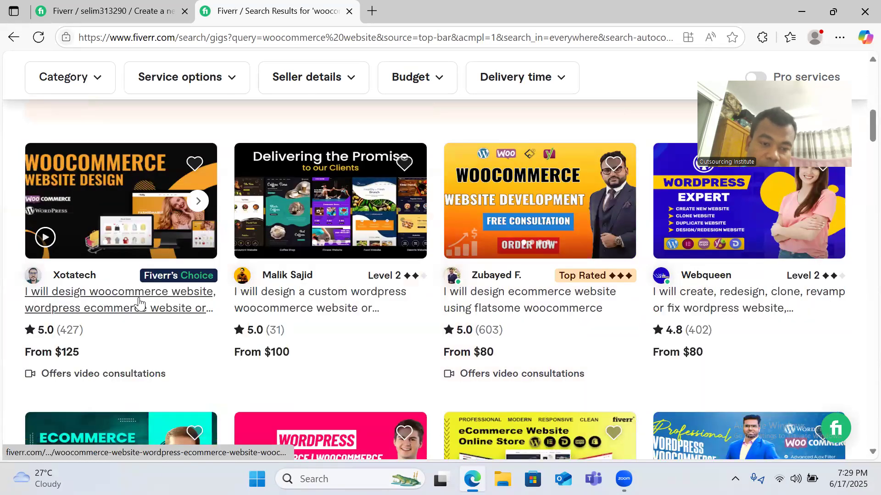
{"action": "scroll", "coordinate": [695, 297], "scroll_direction": "down", "scroll_amount": 4}
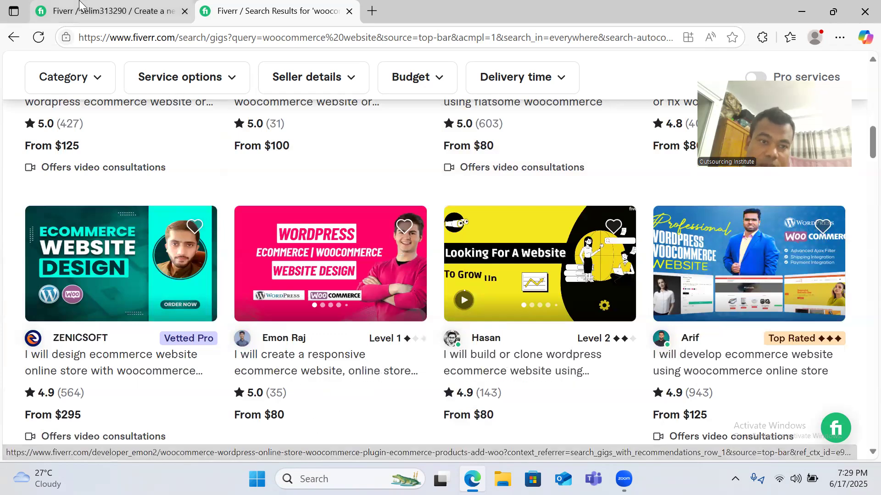
{"action": "left_click", "coordinate": [110, 11]}
{"action": "left_click_drag", "start_coordinate": [361, 213], "coordinate": [434, 214]}
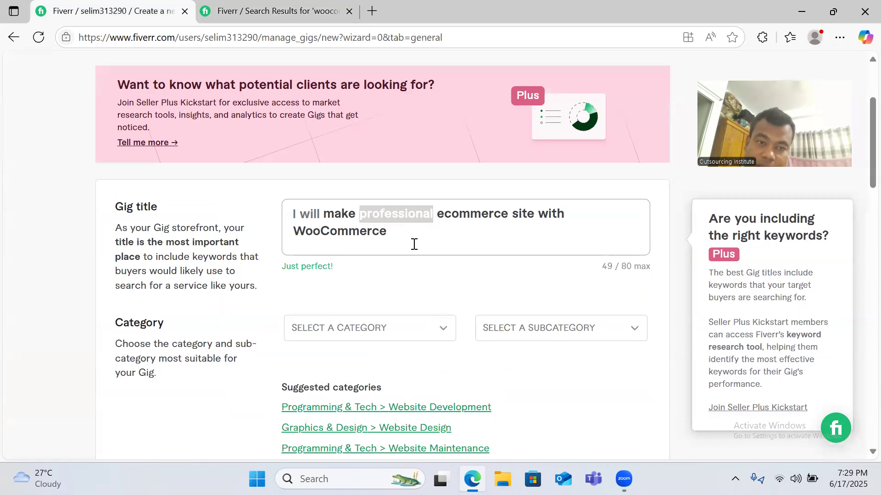
{"action": "left_click", "coordinate": [274, 11]}
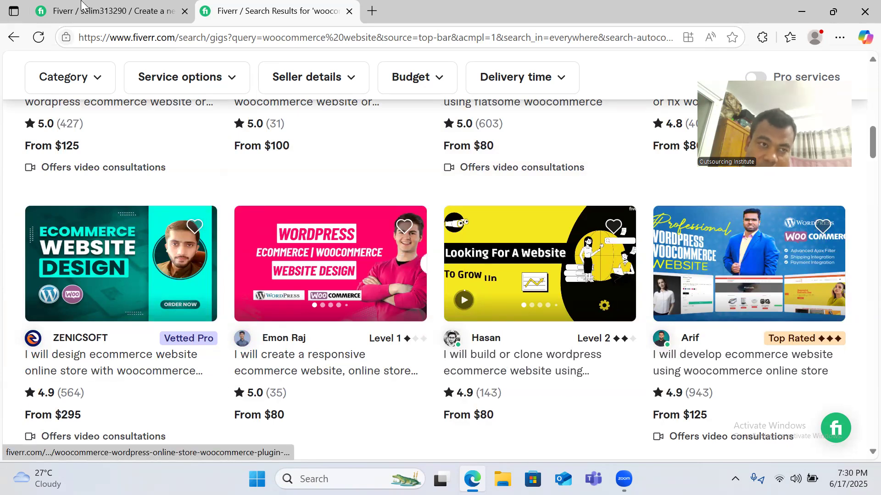
{"action": "left_click", "coordinate": [99, 16]}
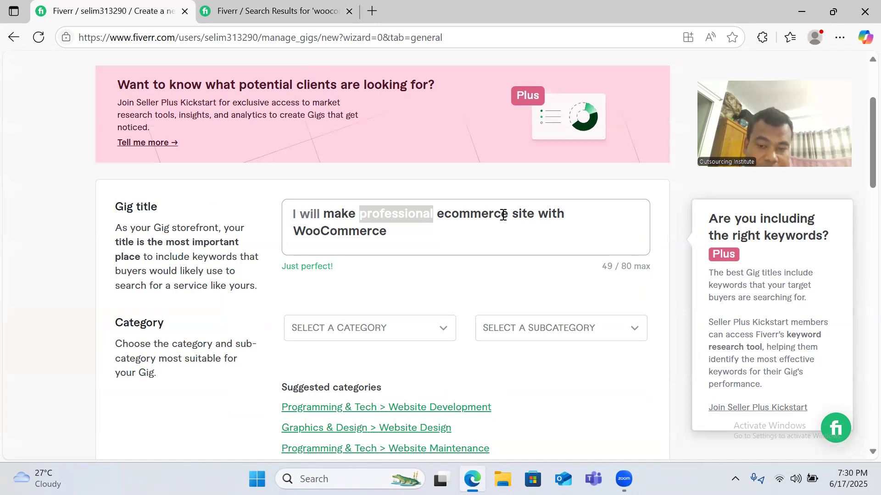
{"action": "left_click", "coordinate": [533, 216]}
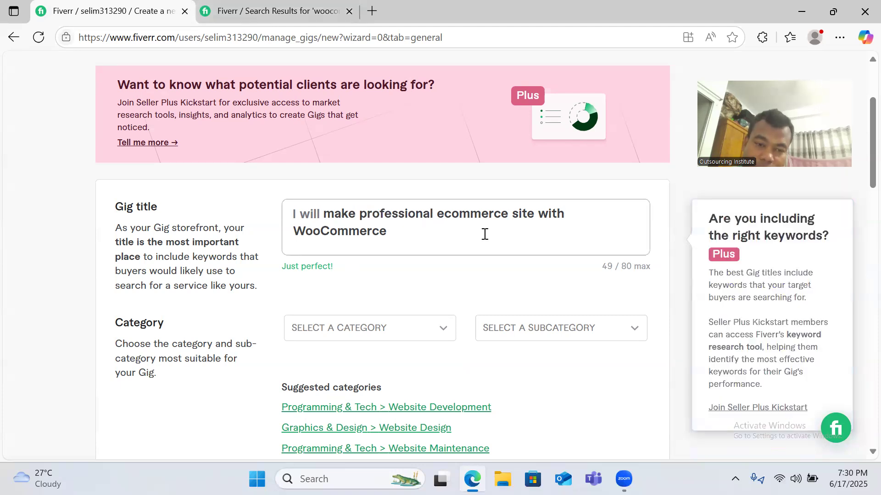
{"action": "left_click", "coordinate": [306, 11]}
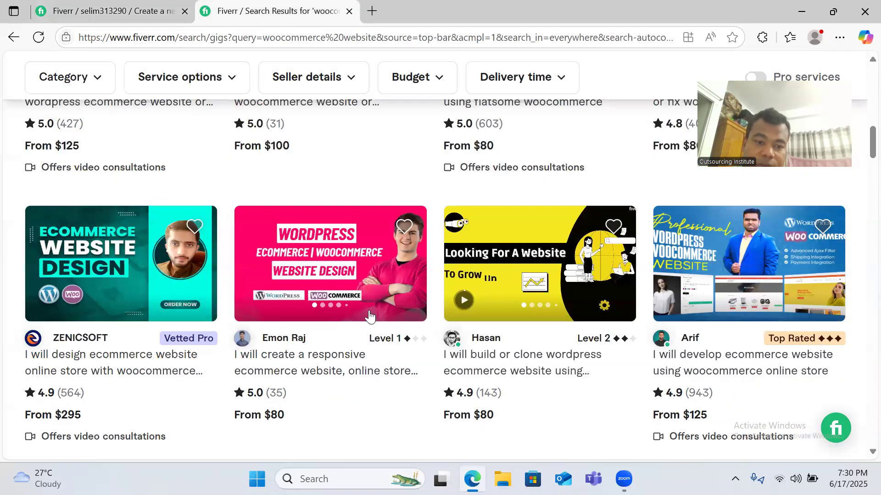
{"action": "scroll", "coordinate": [360, 271], "scroll_direction": "down", "scroll_amount": 4}
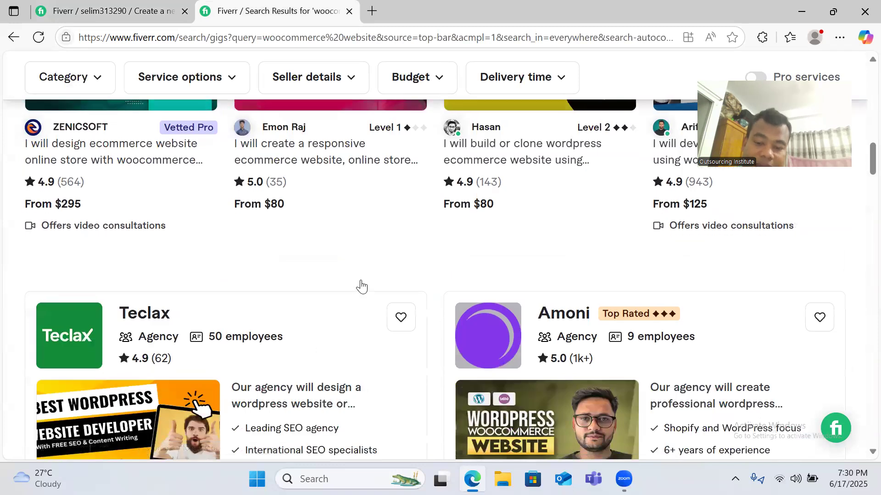
{"action": "scroll", "coordinate": [360, 275], "scroll_direction": "down", "scroll_amount": 4}
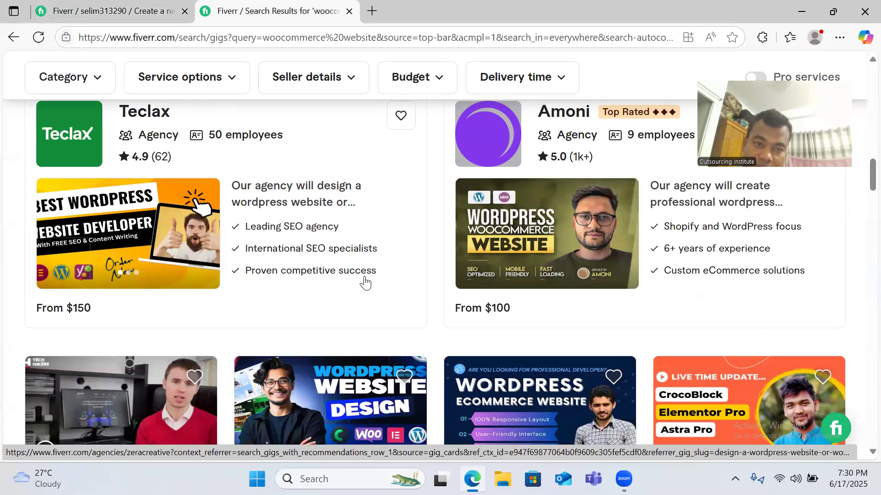
- Open chatgpt.com in another new browser tab
{"action": "left_click", "coordinate": [373, 11]}
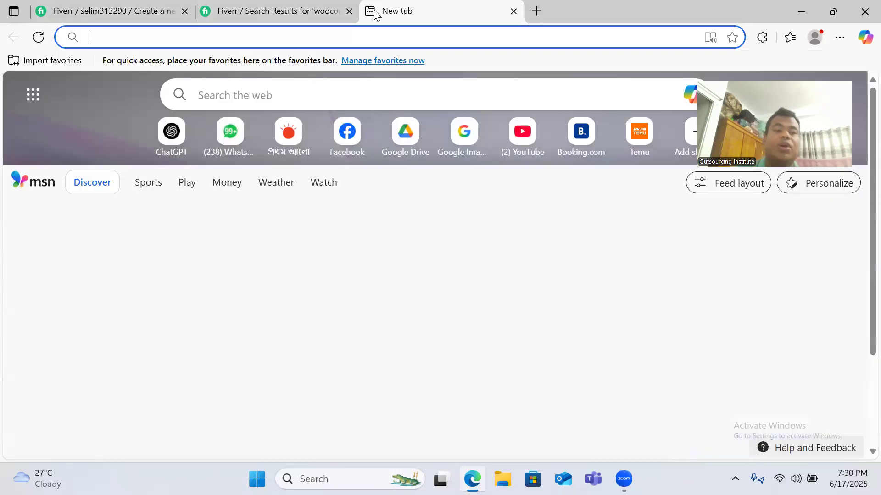
{"action": "type", "text": "chatgpt.com"}
{"action": "key", "text": "Return"}
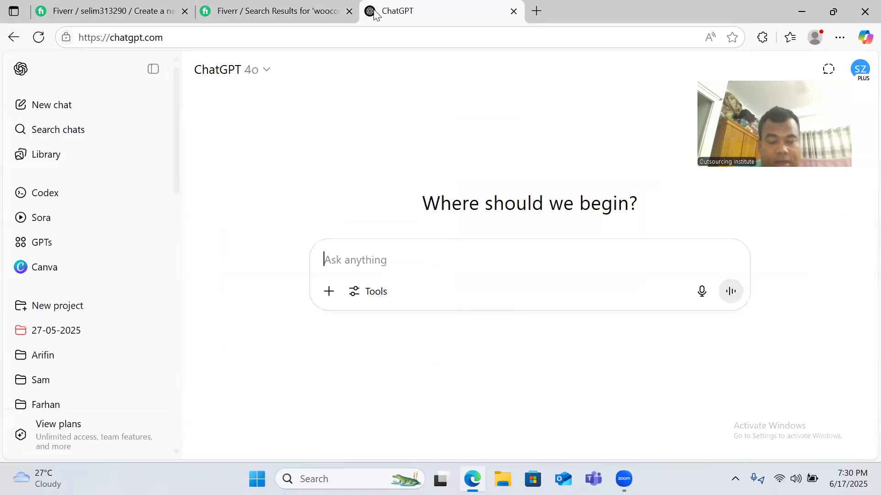
{"action": "type", "text": "Crea"}
{"action": "key", "text": "BackSpace"}
{"action": "key", "text": "BackSpace"}
{"action": "key", "text": "BackSpace"}
{"action": "key", "text": "BackSpace"}
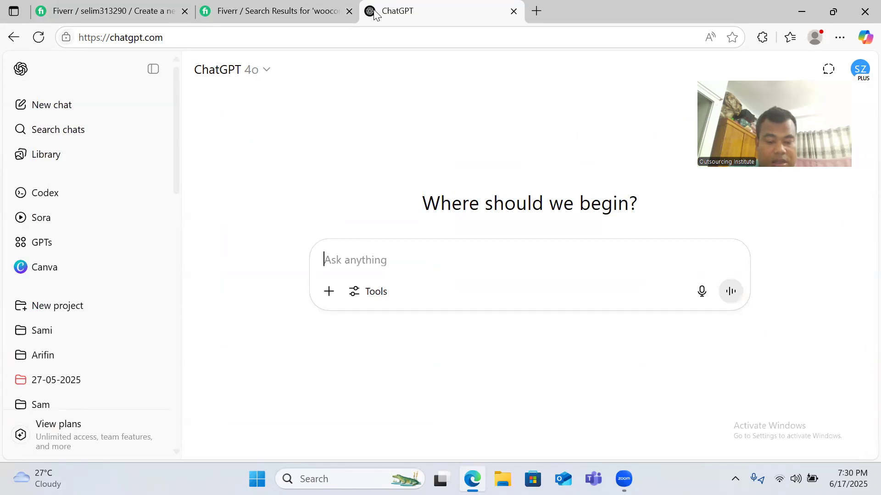
{"action": "type", "text": "I am"}
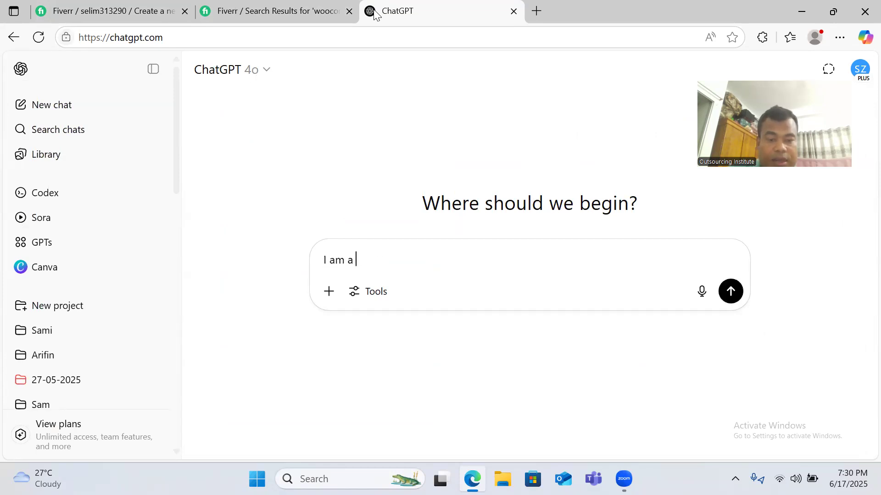
{"action": "type", "text": " an ecommerce"}
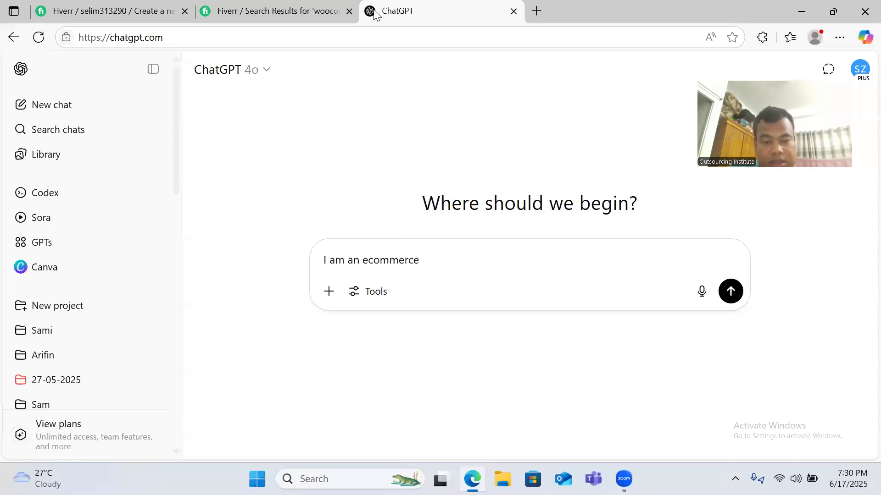
{"action": "type", "text": " web"}
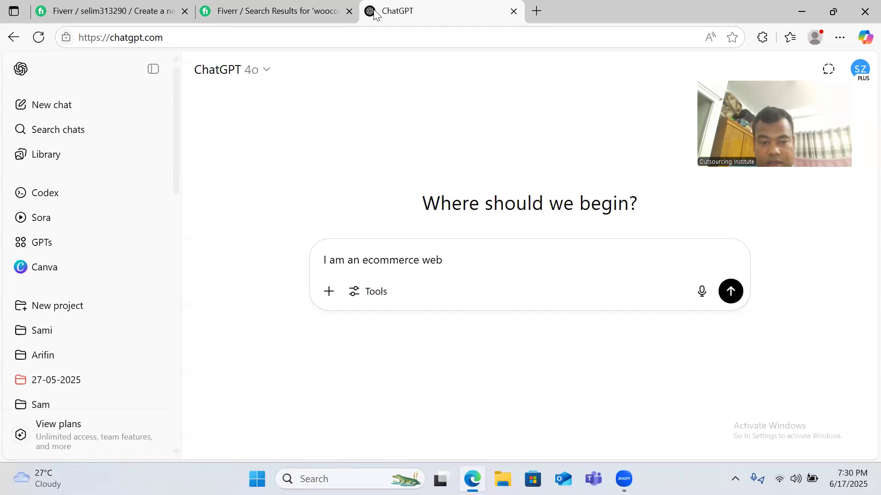
{"action": "type", "text": "site"}
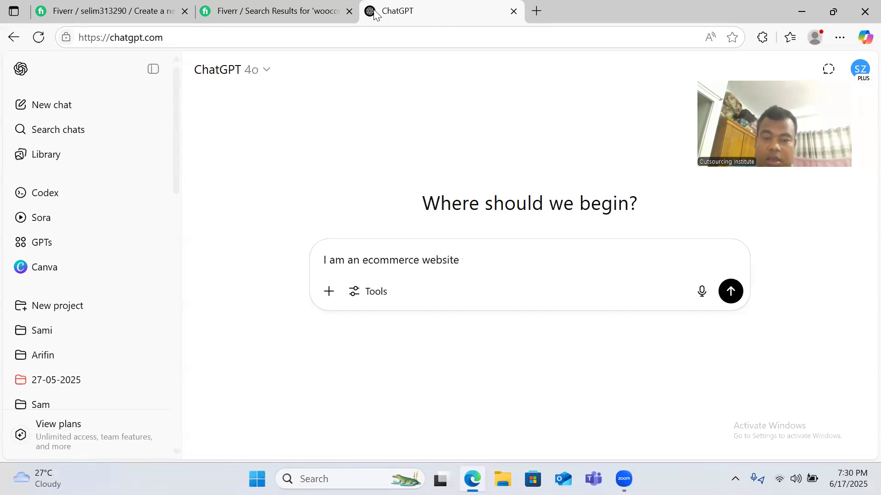
{"action": "key", "text": "BackSpace"}
{"action": "key", "text": "BackSpace"}
{"action": "key", "text": "BackSpace"}
{"action": "key", "text": "BackSpace"}
{"action": "key", "text": "BackSpace"}
{"action": "key", "text": "BackSpace"}
{"action": "key", "text": "BackSpace"}
{"action": "key", "text": "BackSpace"}
{"action": "key", "text": "BackSpace"}
{"action": "key", "text": "BackSpace"}
{"action": "key", "text": "BackSpace"}
{"action": "key", "text": "BackSpace"}
{"action": "key", "text": "BackSpace"}
{"action": "key", "text": "BackSpace"}
{"action": "key", "text": "BackSpace"}
{"action": "key", "text": "BackSpace"}
{"action": "key", "text": "BackSpace"}
{"action": "key", "text": "BackSpace"}
{"action": "key", "text": "BackSpace"}
{"action": "key", "text": "BackSpace"}
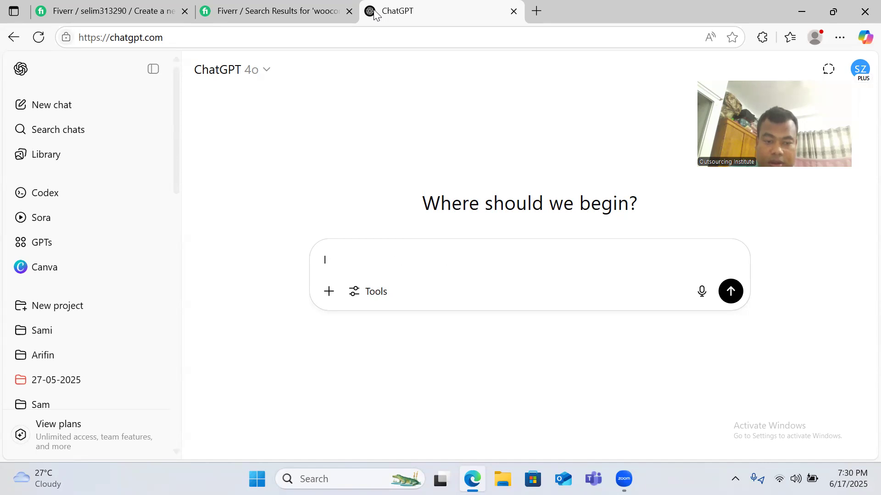
- Send the prompt "I can make ecommerce site with woocommerce. Now I am making a gig in Fiverr. Pls write a Title for my gig"
{"action": "type", "text": "I can mak"}
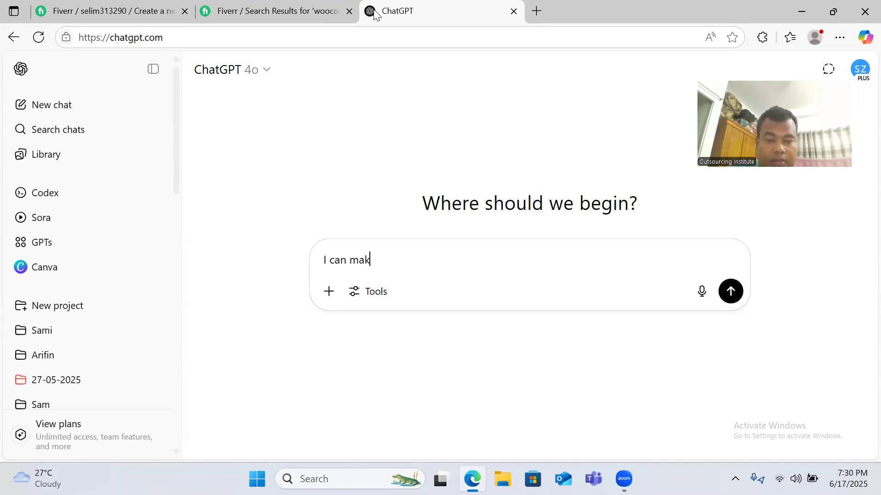
{"action": "type", "text": "e eco"}
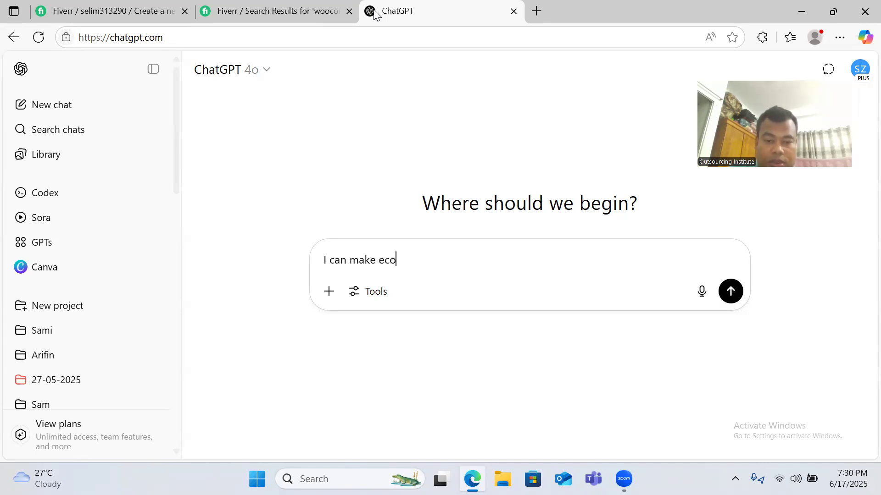
{"action": "type", "text": "mmerce site w"}
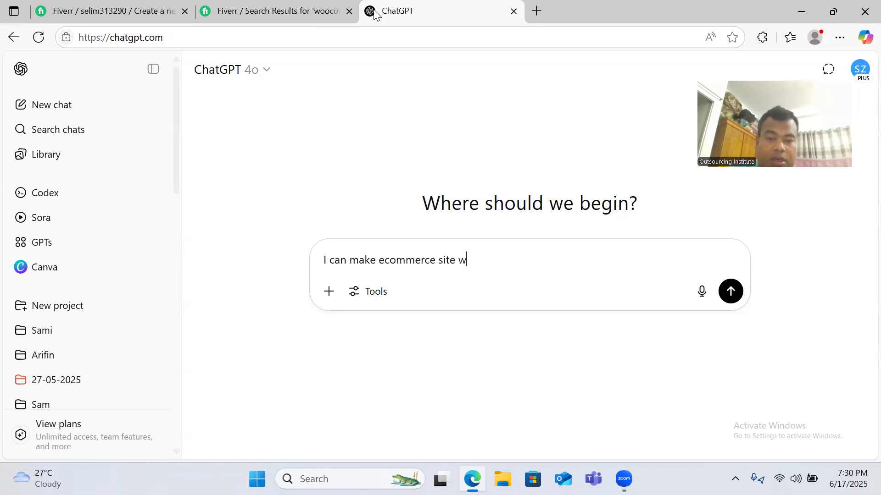
{"action": "type", "text": "ith wo"}
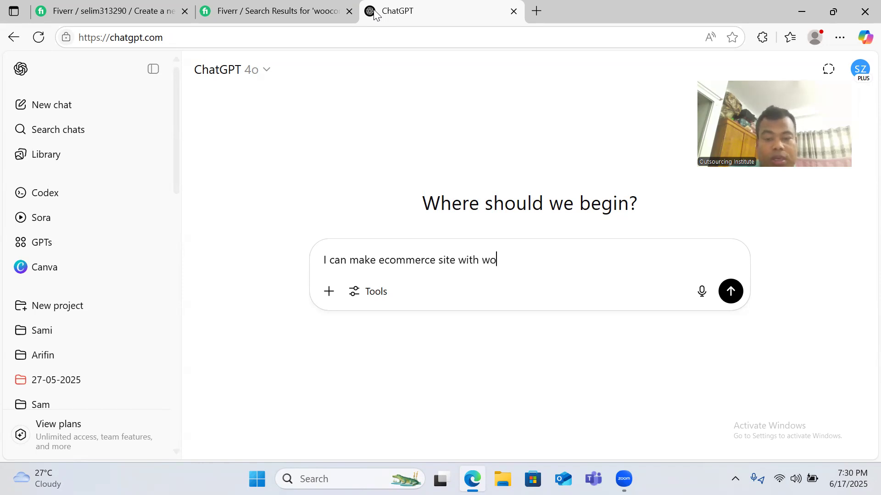
{"action": "type", "text": "ocomme"}
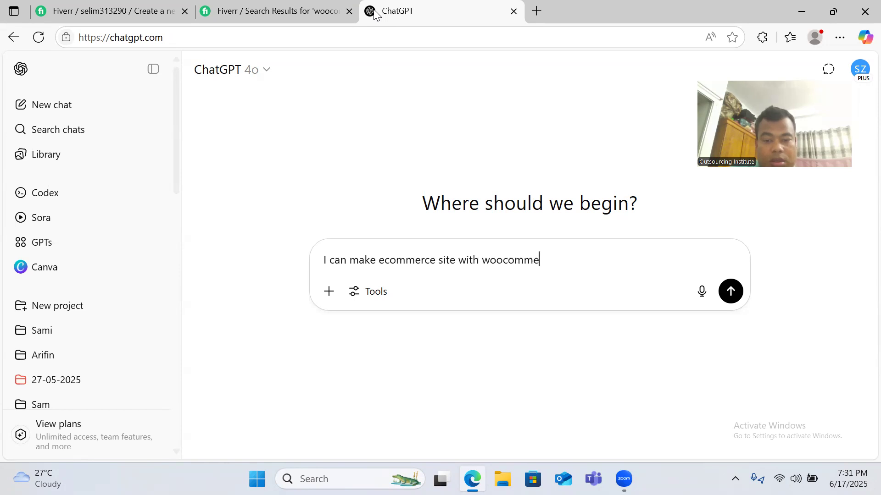
{"action": "type", "text": "rce. Now "}
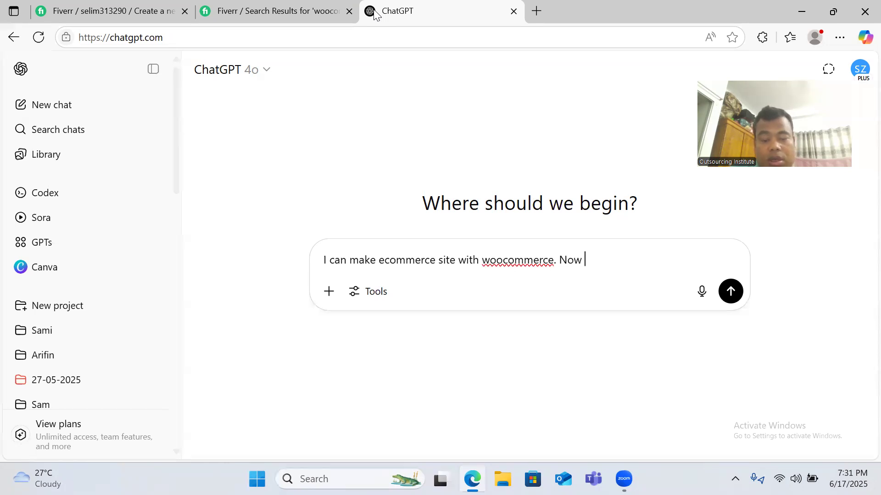
{"action": "type", "text": "I mi"}
{"action": "key", "text": "BackSpace"}
{"action": "type", "text": "m m"}
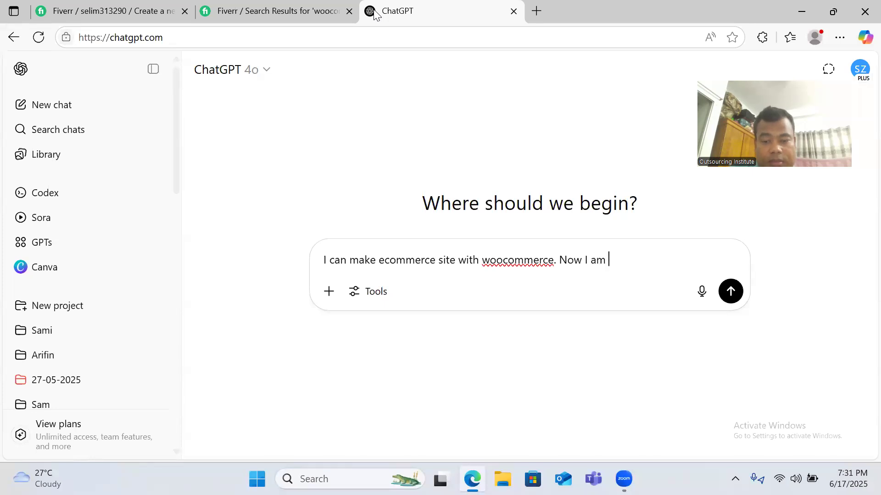
{"action": "type", "text": "aking a gi"}
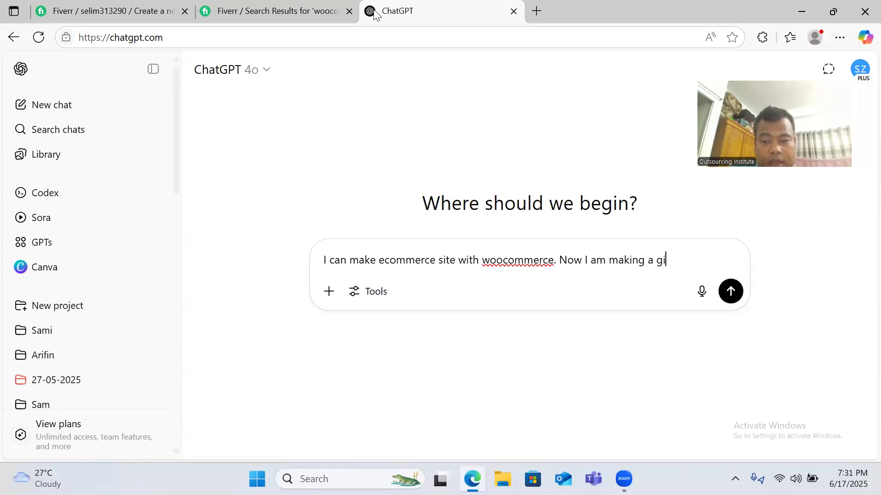
{"action": "type", "text": "g in Fiverr. N"}
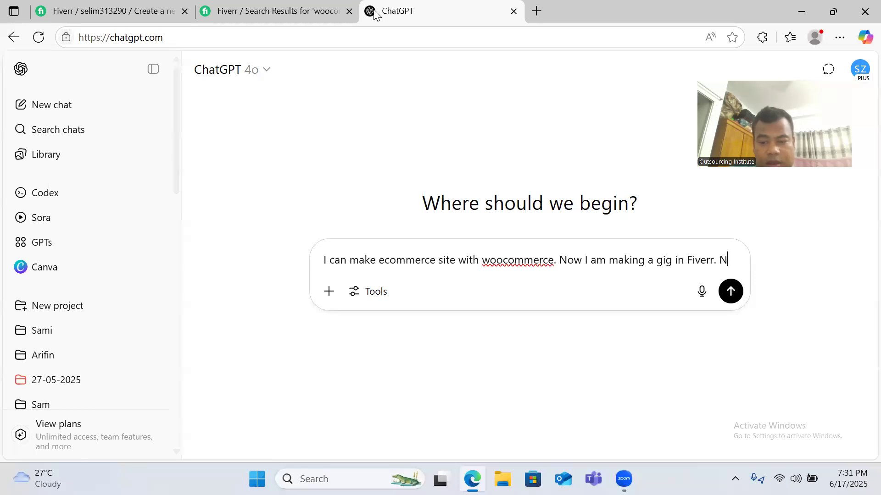
{"action": "type", "text": "ls writ"}
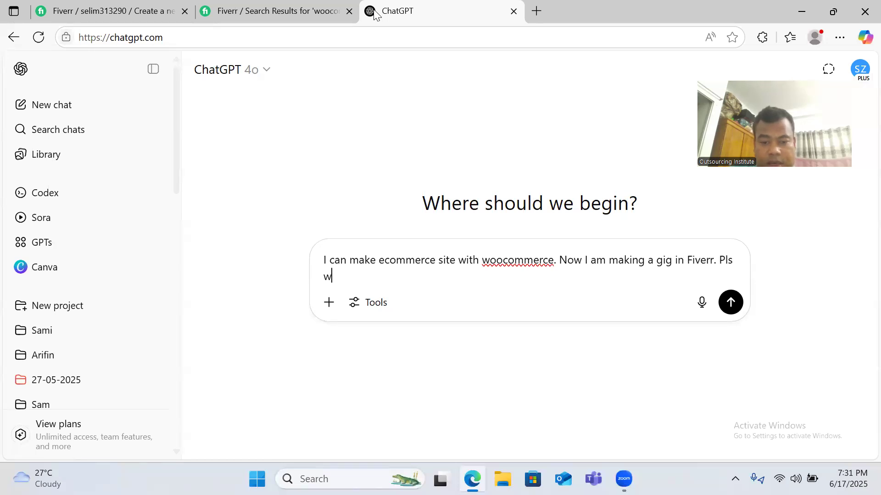
{"action": "type", "text": "e a T"}
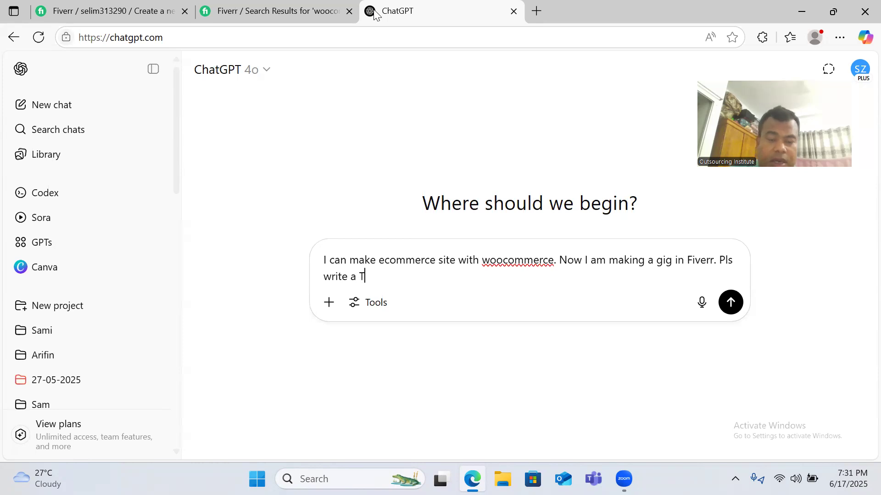
{"action": "type", "text": "it"}
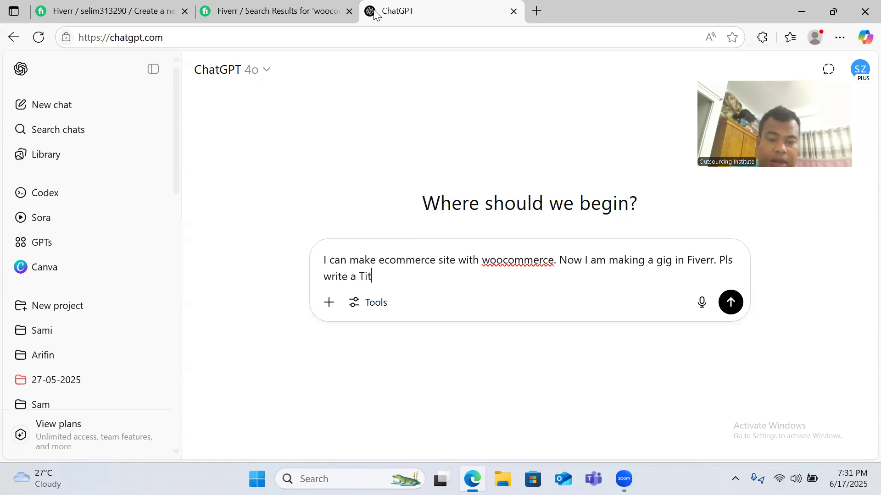
{"action": "type", "text": "le for my gig"}
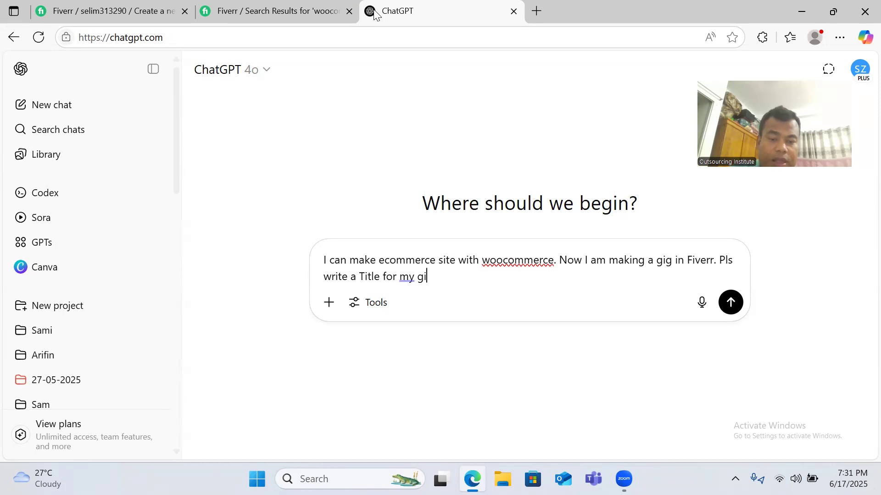
{"action": "key", "text": "Return"}
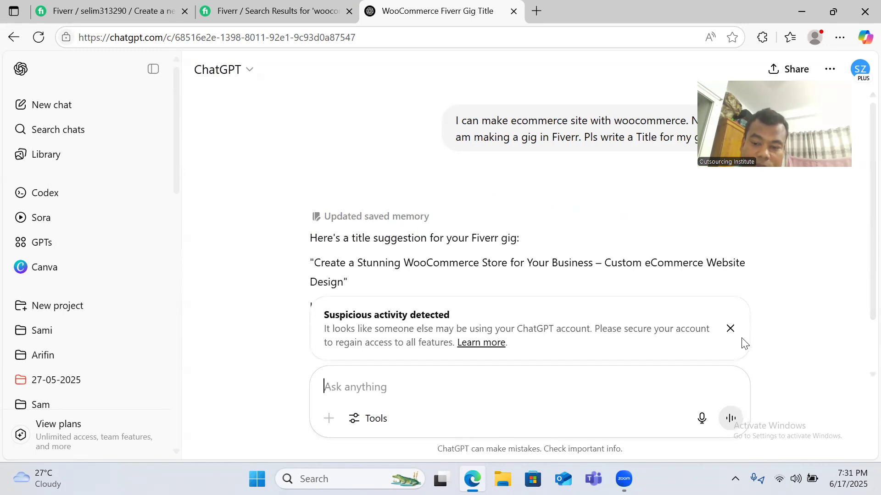
- Dismiss the account notice and copy the suggested title "Create a Stunning WooCommerce Store for Your Business – Custom eCommerce Website Design"
{"action": "left_click", "coordinate": [733, 332]}
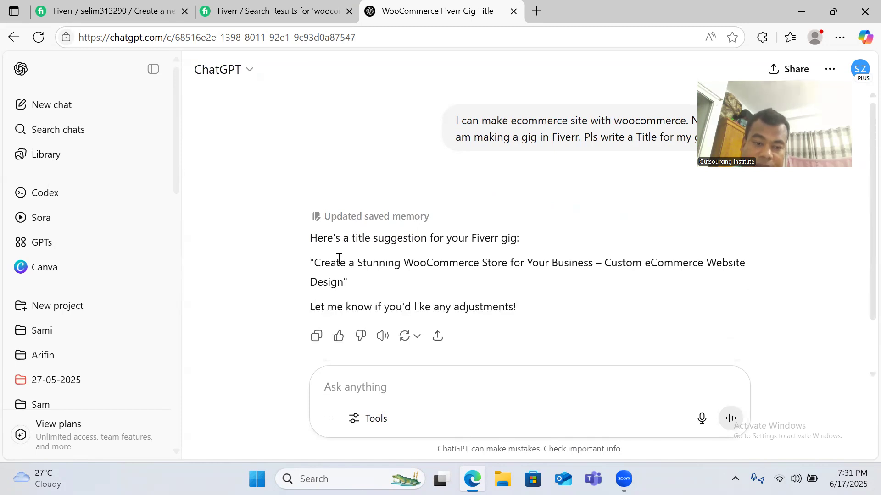
{"action": "scroll", "coordinate": [339, 258], "scroll_direction": "down", "scroll_amount": 1}
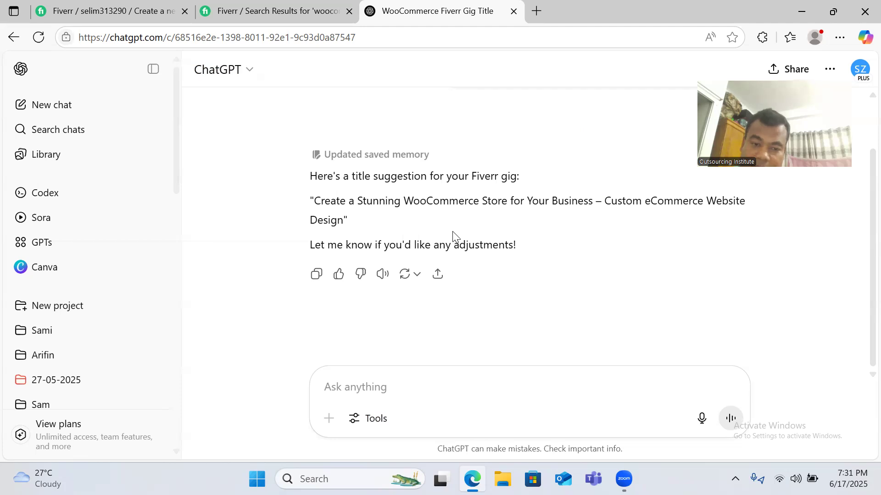
{"action": "left_click_drag", "start_coordinate": [314, 200], "coordinate": [343, 219]}
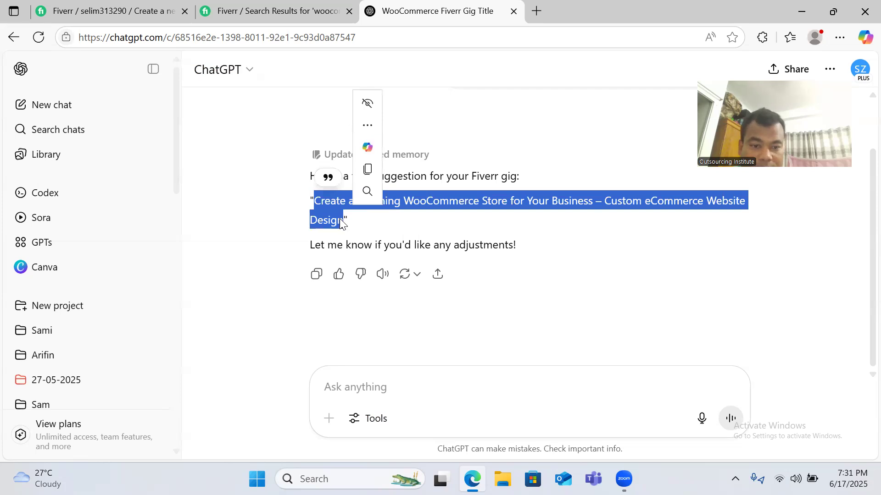
{"action": "key", "text": "ctrl+c"}
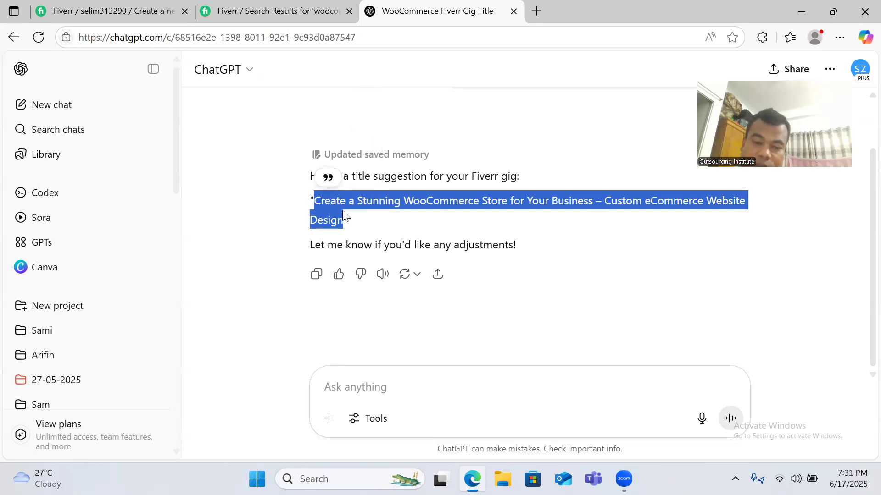
{"action": "left_click", "coordinate": [342, 210]}
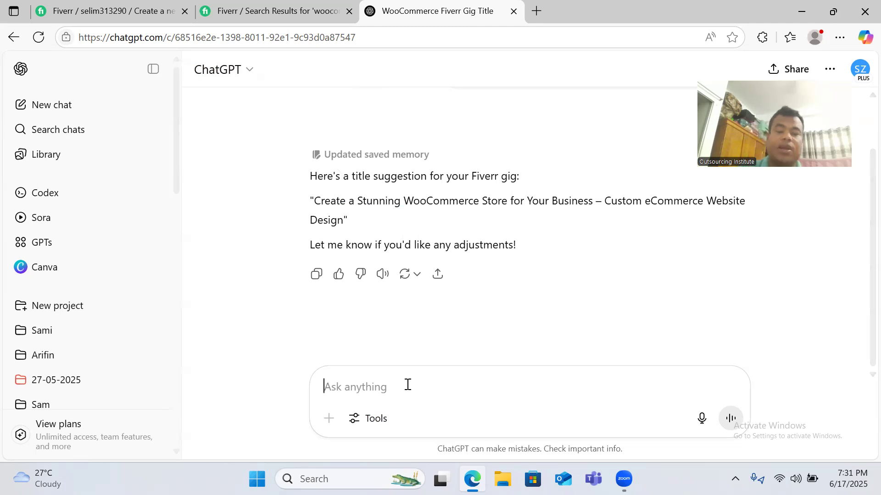
- Request two more gig title suggestions by sending the message "another" twice
{"action": "type", "text": "another"}
{"action": "key", "text": "Return"}
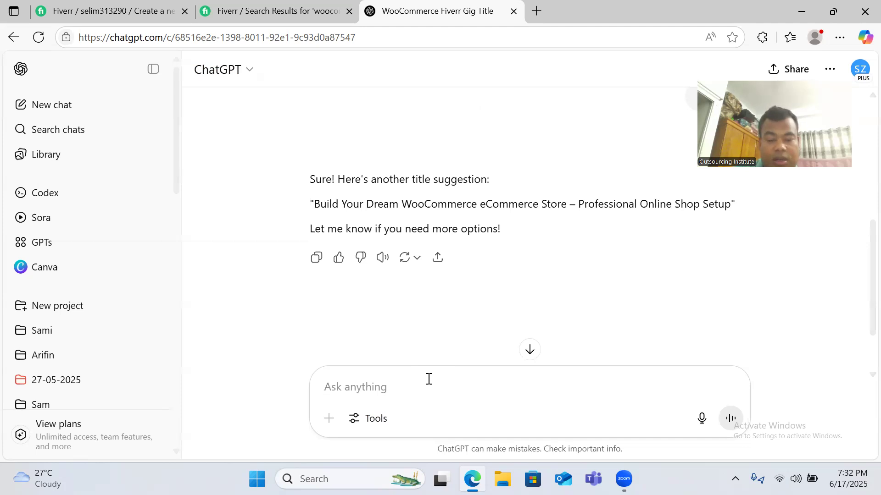
{"action": "type", "text": "another"}
{"action": "key", "text": "Return"}
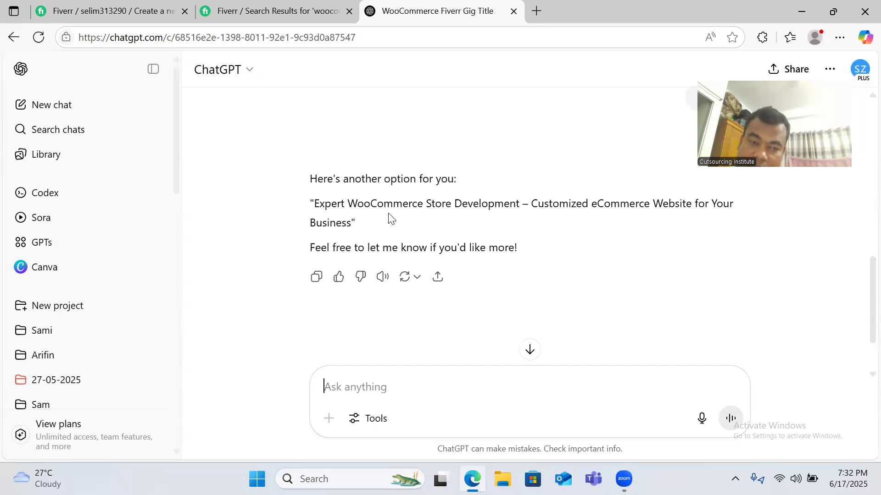
- Compare the wording of the new gig's title with the competing Fiverr gig titles and the latest ChatGPT suggestion
{"action": "left_click", "coordinate": [275, 9]}
{"action": "scroll", "coordinate": [347, 150], "scroll_direction": "up", "scroll_amount": 5}
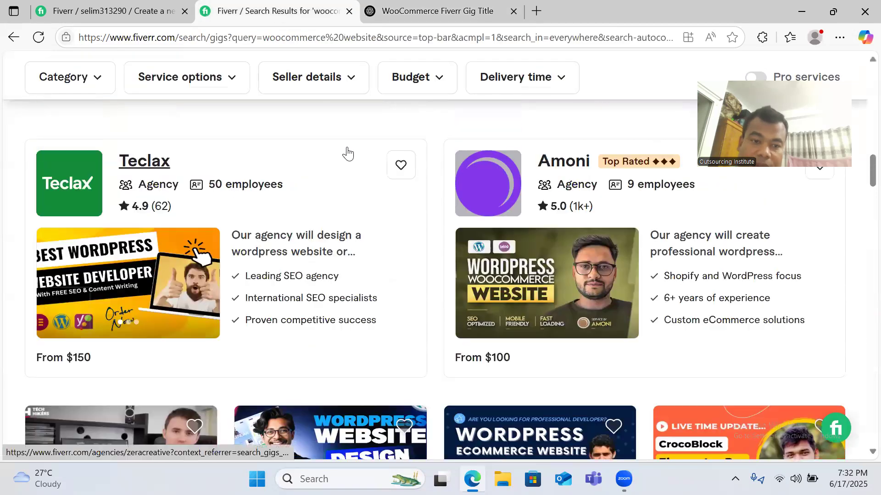
{"action": "scroll", "coordinate": [345, 168], "scroll_direction": "down", "scroll_amount": 7}
{"action": "scroll", "coordinate": [346, 165], "scroll_direction": "down", "scroll_amount": 3}
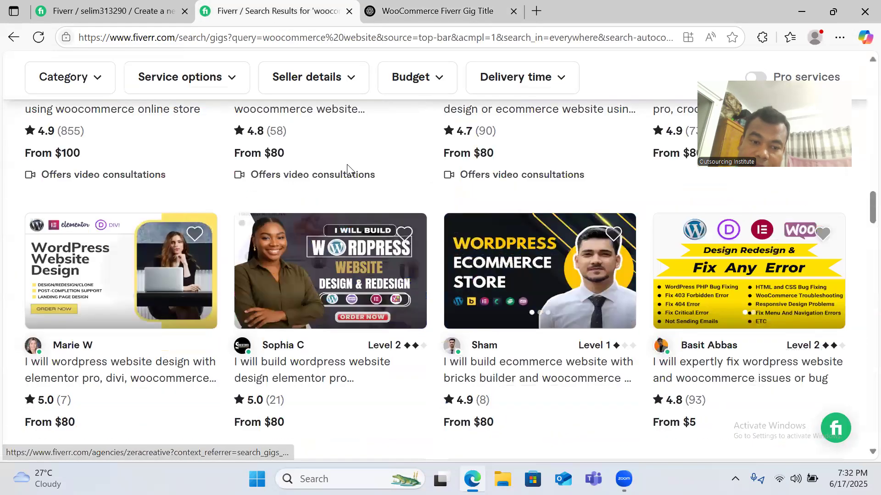
{"action": "left_click", "coordinate": [119, 13]}
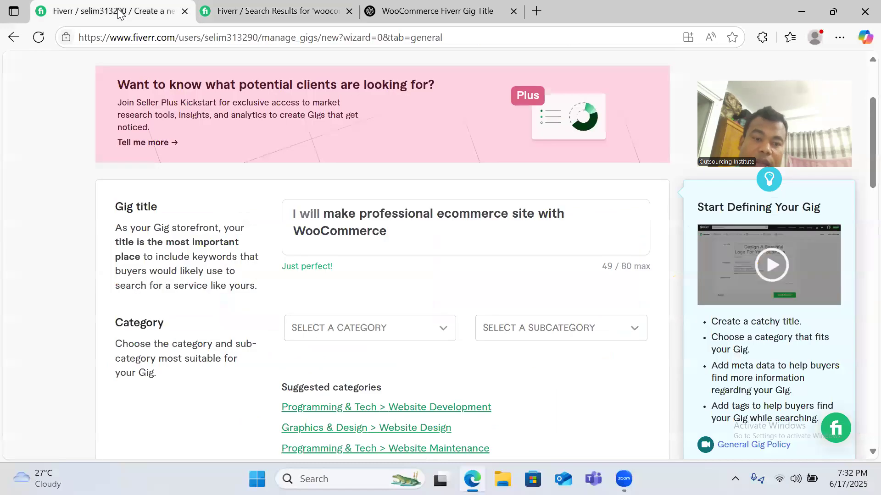
{"action": "left_click", "coordinate": [324, 213]}
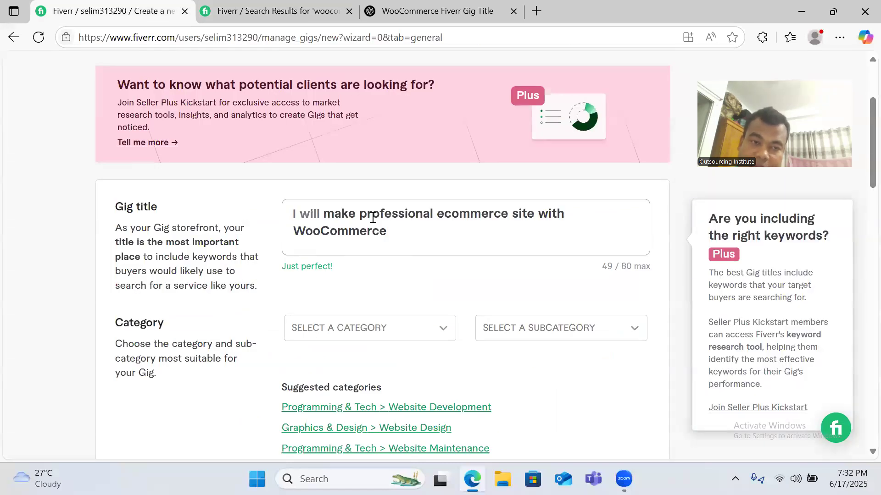
{"action": "left_click", "coordinate": [312, 6]}
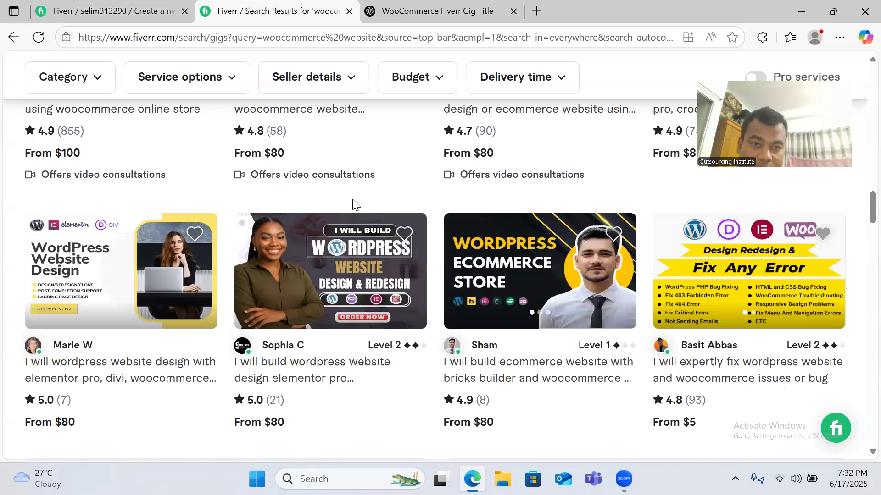
{"action": "left_click", "coordinate": [450, 5]}
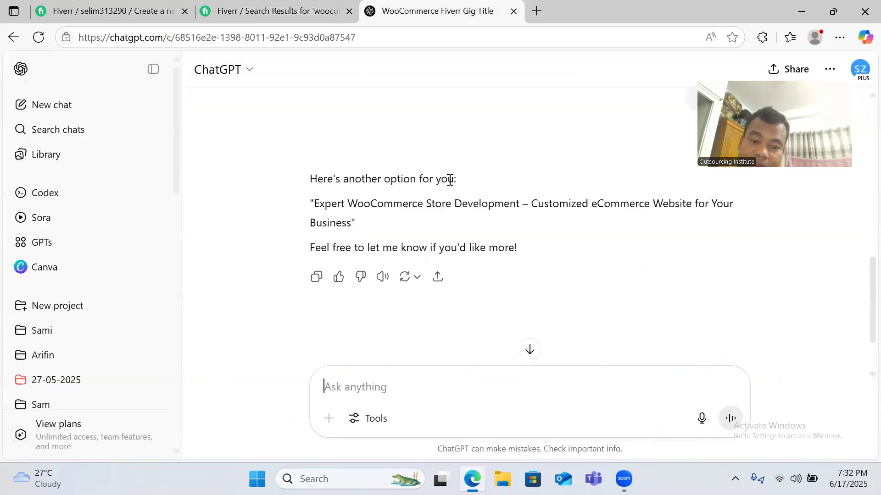
{"action": "left_click", "coordinate": [118, 11]}
{"action": "left_click", "coordinate": [432, 215]}
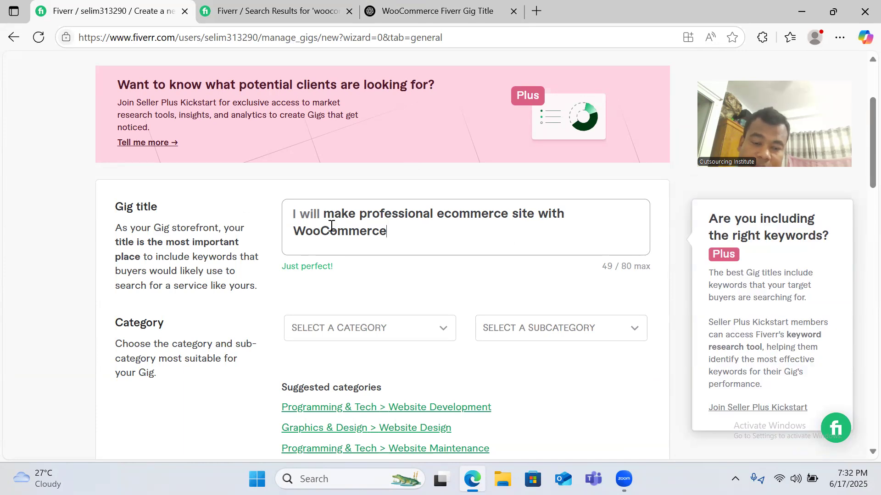
{"action": "left_click", "coordinate": [427, 282]}
{"action": "scroll", "coordinate": [426, 277], "scroll_direction": "down", "scroll_amount": 1}
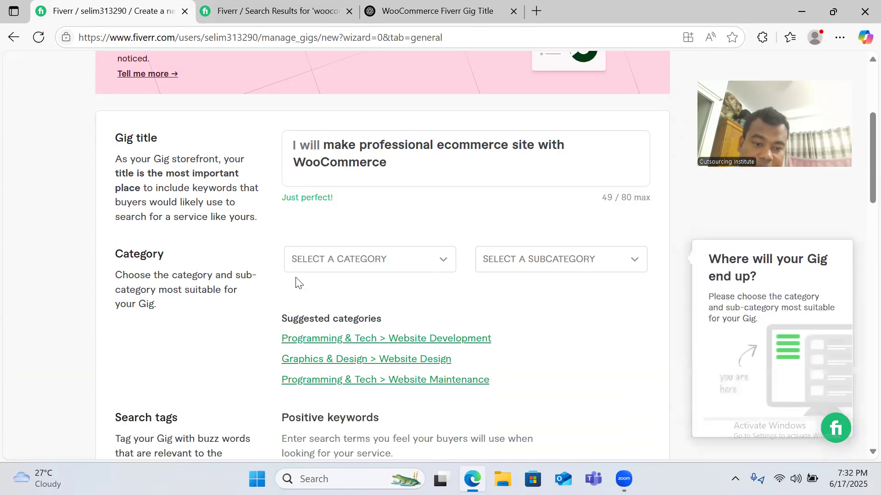
- Browse the "woocommerce website" search results and open the row of gigs starting with Xotatech's WooCommerce design gig in separate tabs
{"action": "left_click", "coordinate": [284, 10]}
{"action": "scroll", "coordinate": [284, 255], "scroll_direction": "up", "scroll_amount": 5}
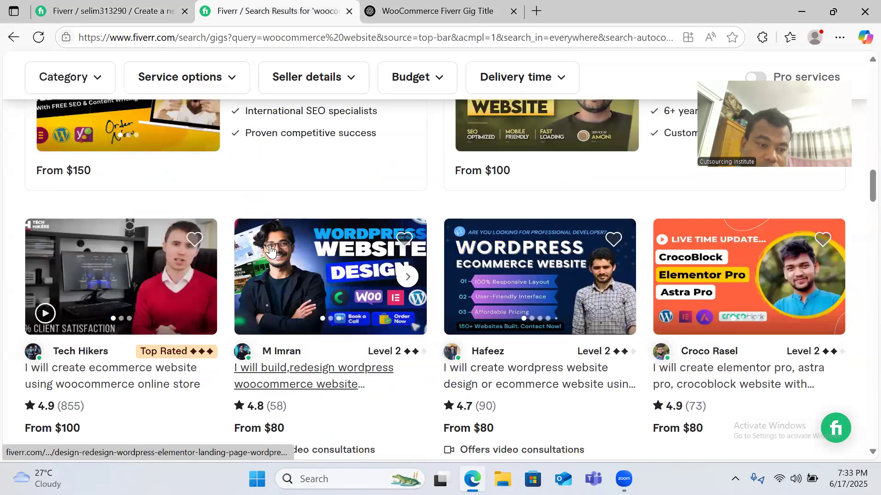
{"action": "scroll", "coordinate": [270, 250], "scroll_direction": "up", "scroll_amount": 10}
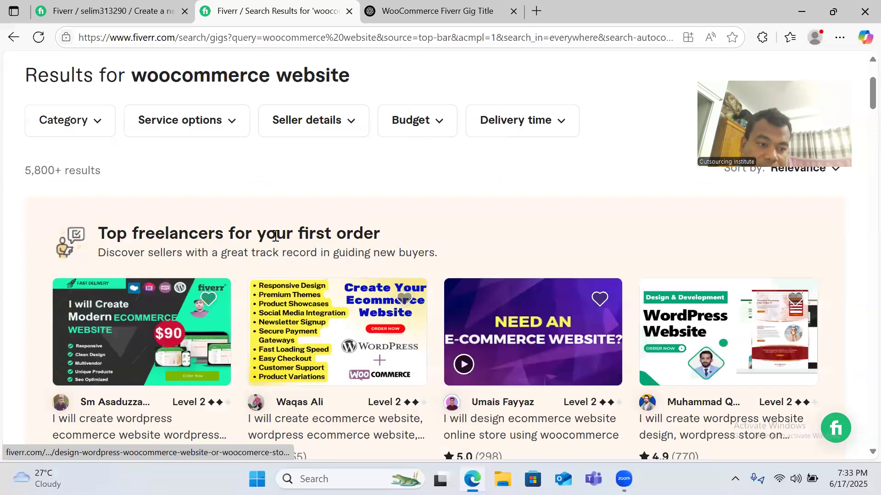
{"action": "scroll", "coordinate": [275, 245], "scroll_direction": "down", "scroll_amount": 5}
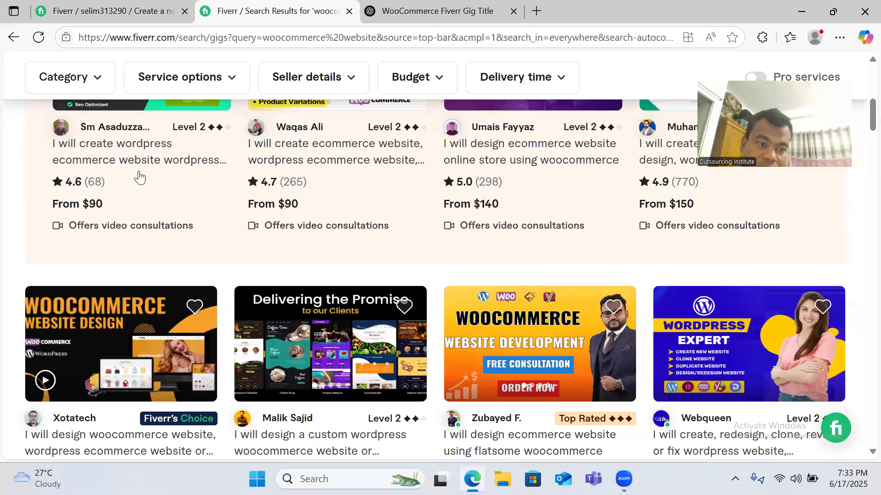
{"action": "scroll", "coordinate": [149, 223], "scroll_direction": "up", "scroll_amount": 1}
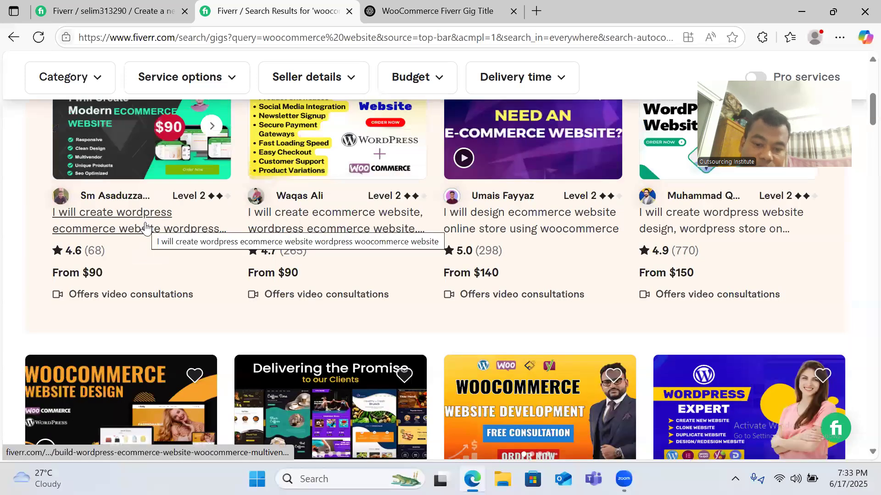
{"action": "scroll", "coordinate": [145, 225], "scroll_direction": "down", "scroll_amount": 5}
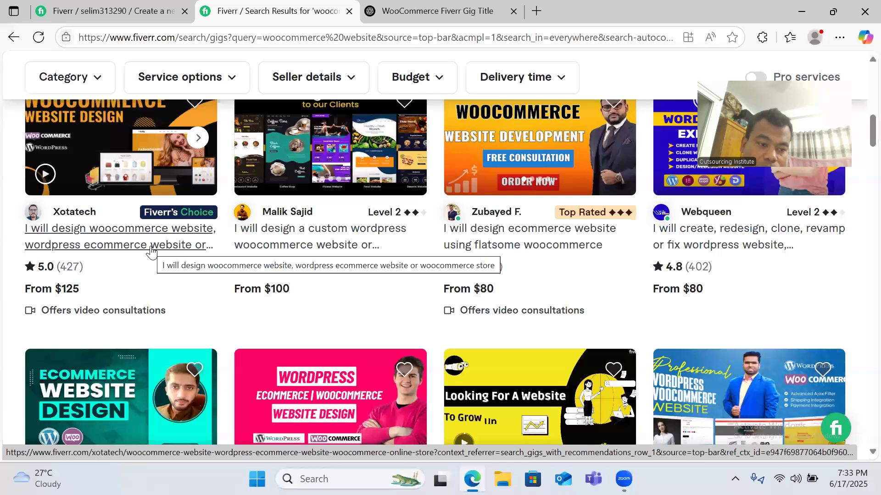
{"action": "middle_click", "coordinate": [150, 240]}
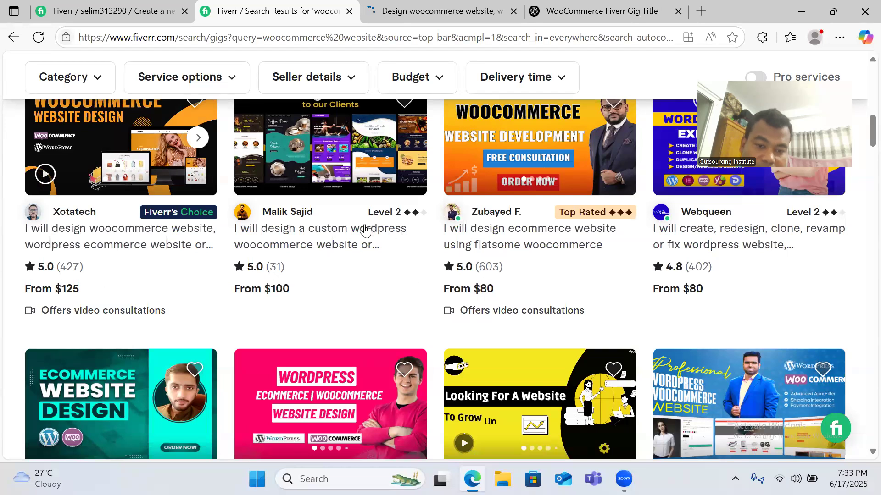
{"action": "middle_click", "coordinate": [387, 250]}
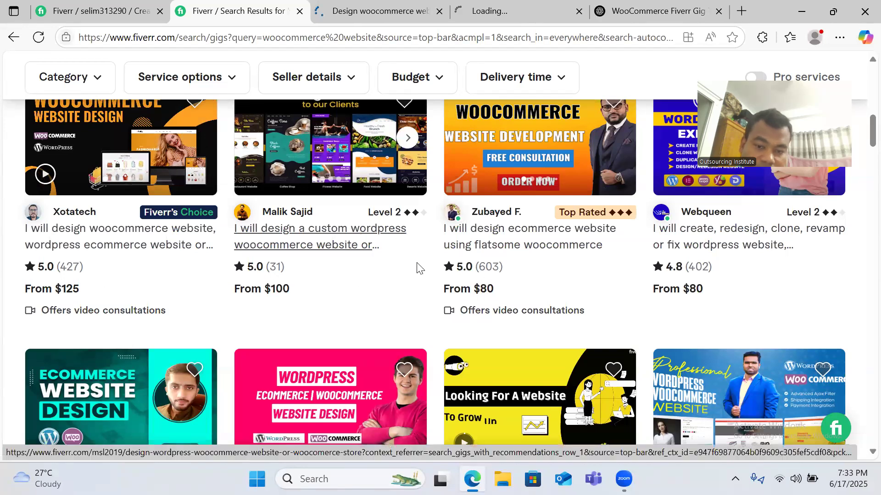
{"action": "middle_click", "coordinate": [497, 269]}
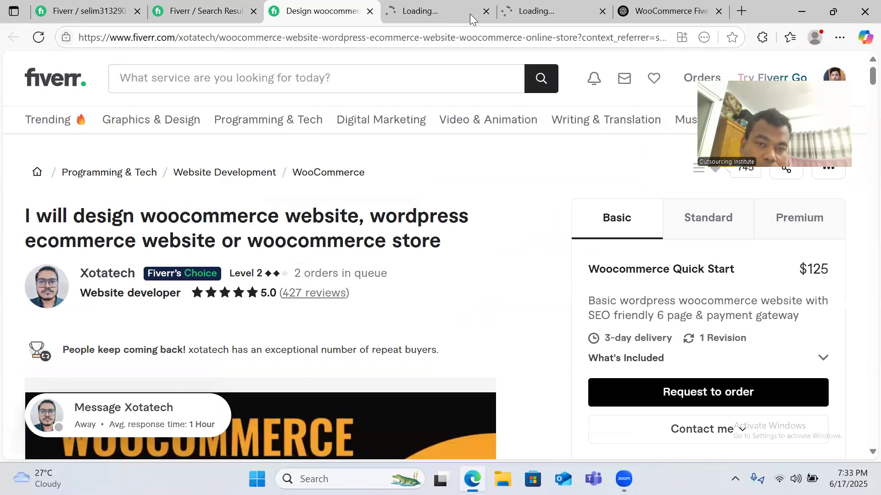
- Examine the category, subcategory and service type paths shown on the opened competing WooCommerce gigs
{"action": "left_click", "coordinate": [455, 5]}
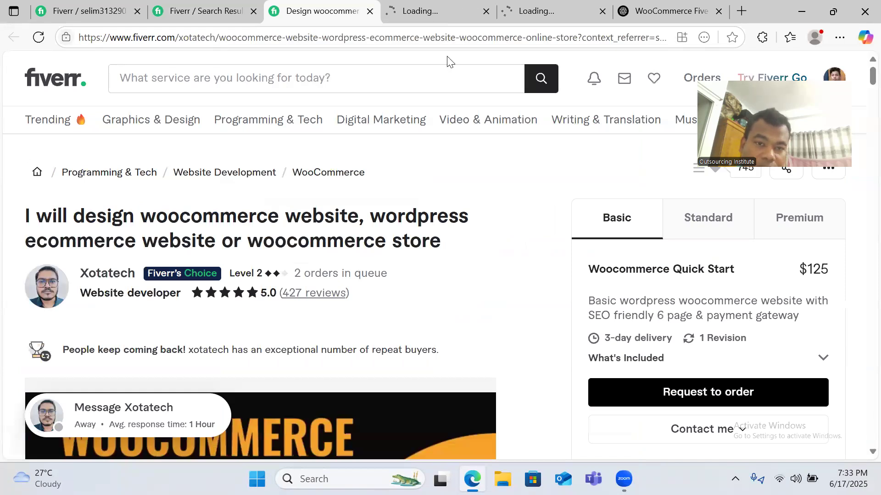
{"action": "left_click", "coordinate": [557, 5]}
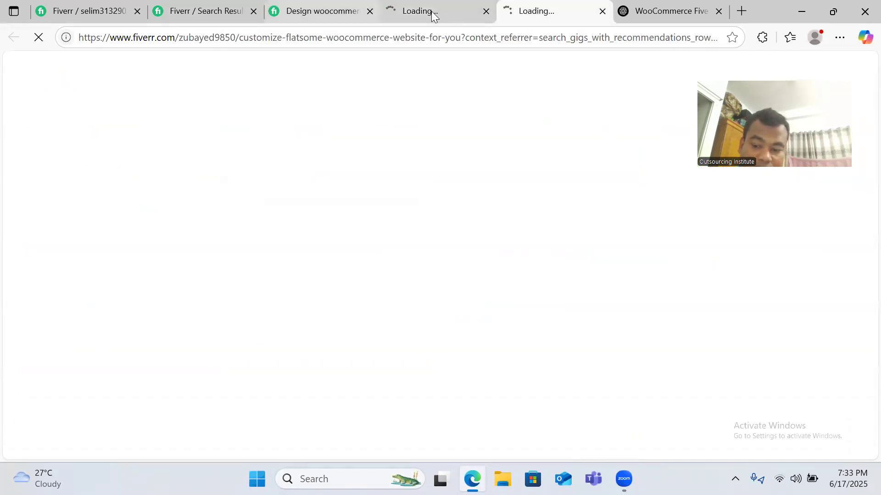
{"action": "left_click", "coordinate": [431, 11]}
{"action": "left_click", "coordinate": [329, 13]}
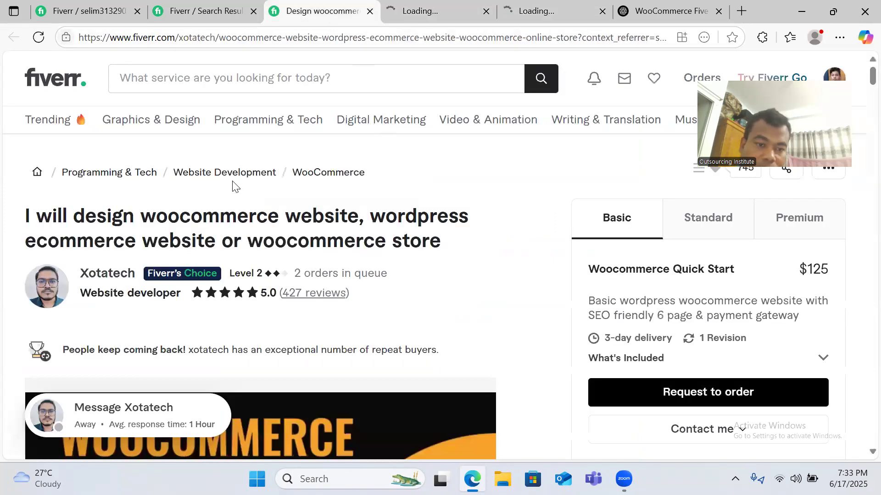
{"action": "left_click", "coordinate": [435, 11]}
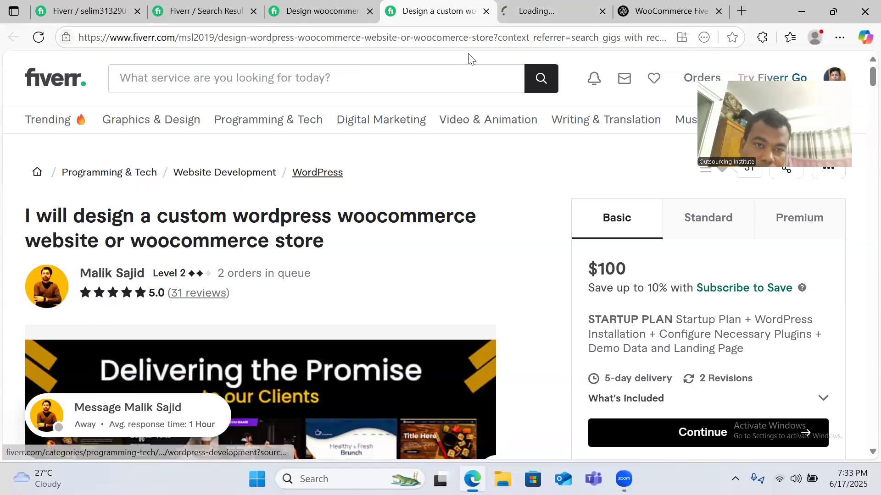
{"action": "left_click", "coordinate": [178, 11]}
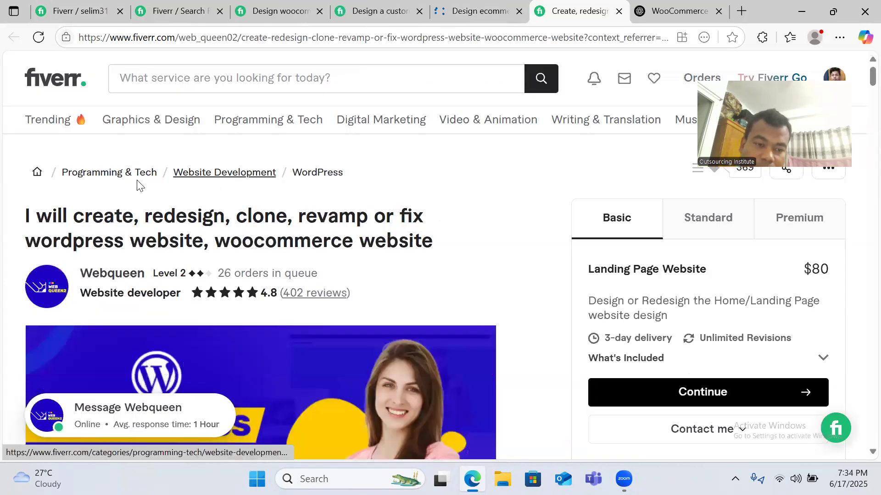
{"action": "left_click", "coordinate": [494, 9]}
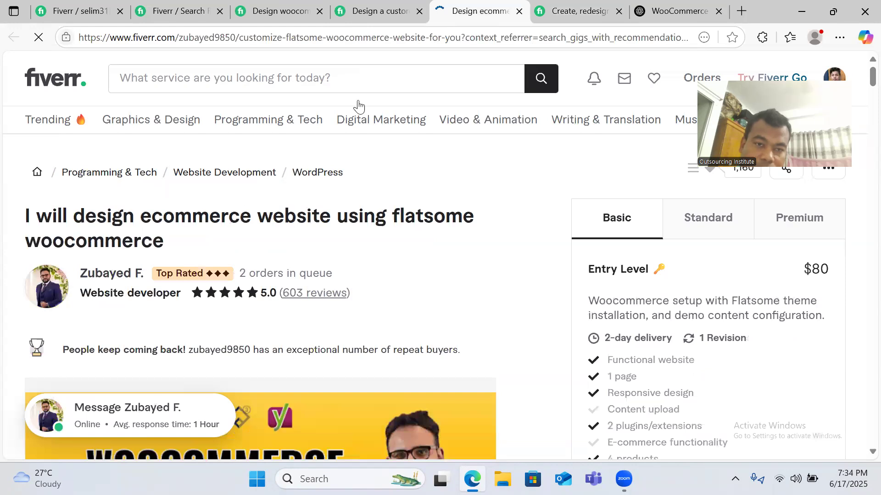
{"action": "left_click", "coordinate": [371, 12]}
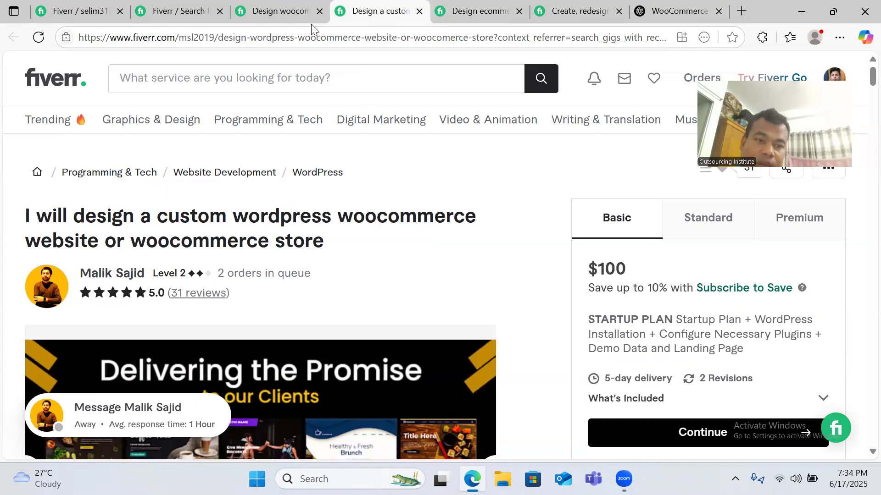
{"action": "left_click", "coordinate": [291, 18]}
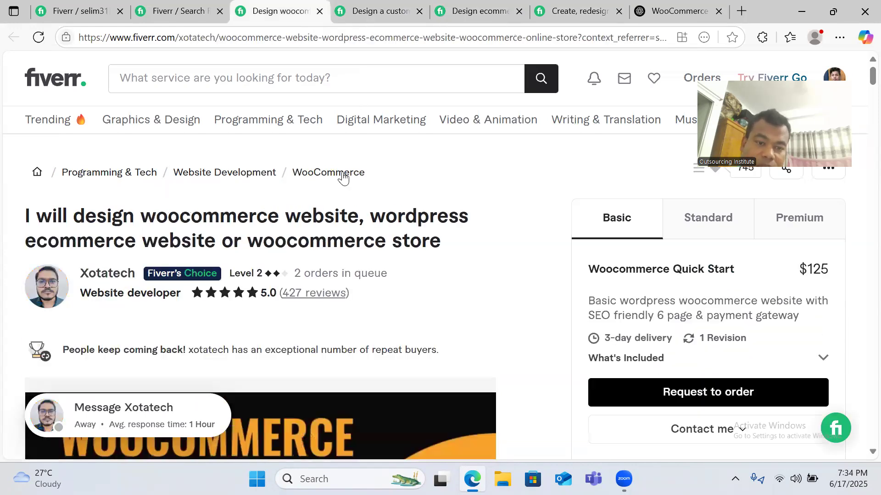
{"action": "left_click", "coordinate": [199, 17]}
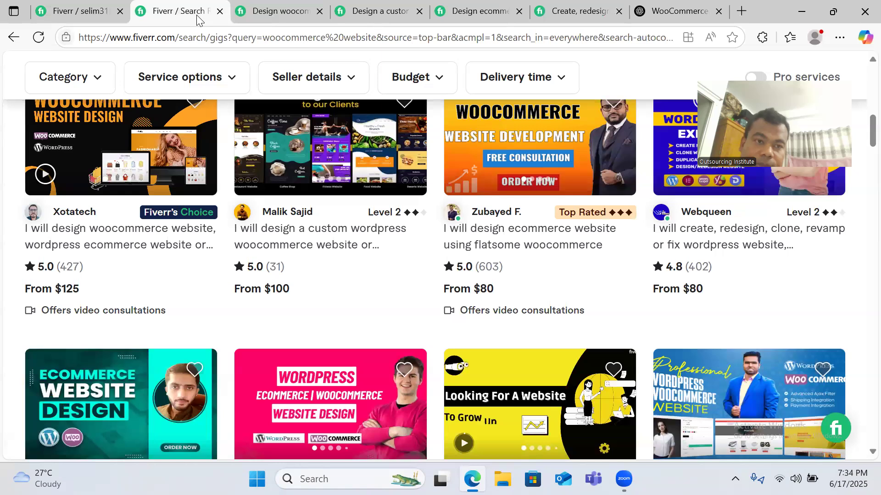
- Set the new gig's category to Programming & Tech and its subcategory to Website Development
{"action": "left_click", "coordinate": [80, 13]}
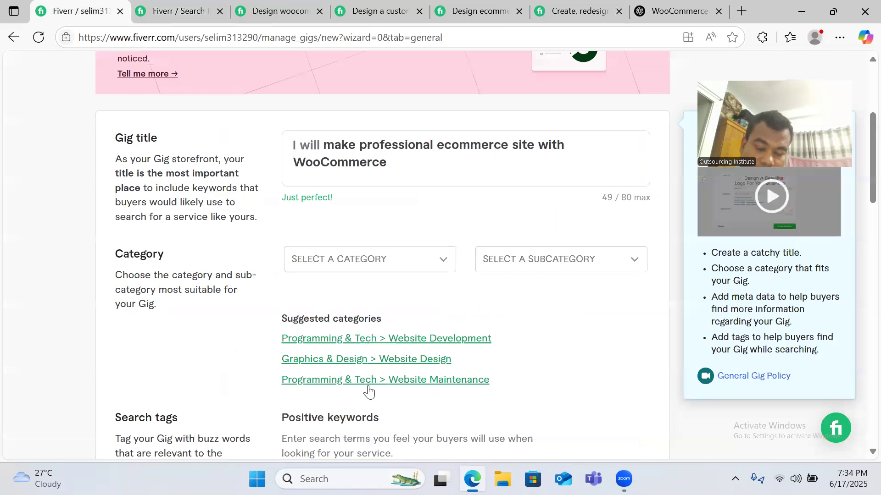
{"action": "left_click", "coordinate": [369, 259]}
{"action": "scroll", "coordinate": [369, 388], "scroll_direction": "down", "scroll_amount": 1}
{"action": "left_click", "coordinate": [368, 388]}
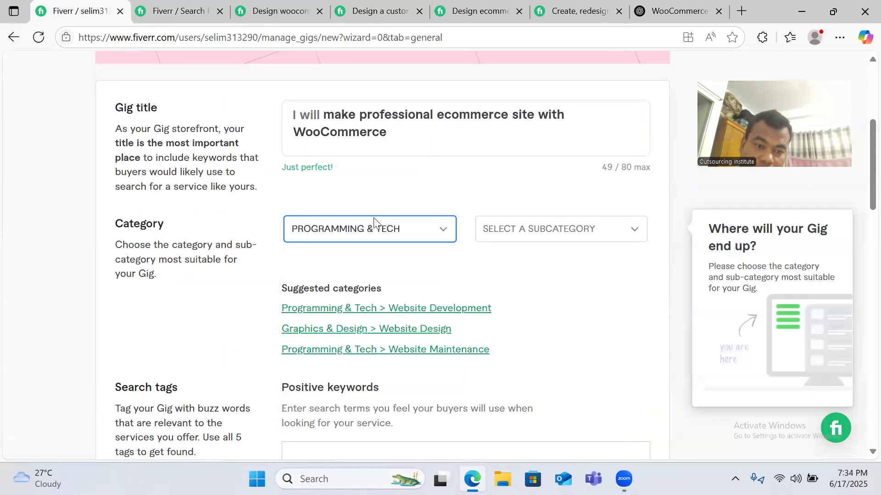
{"action": "left_click", "coordinate": [543, 235]}
{"action": "left_click", "coordinate": [551, 268]}
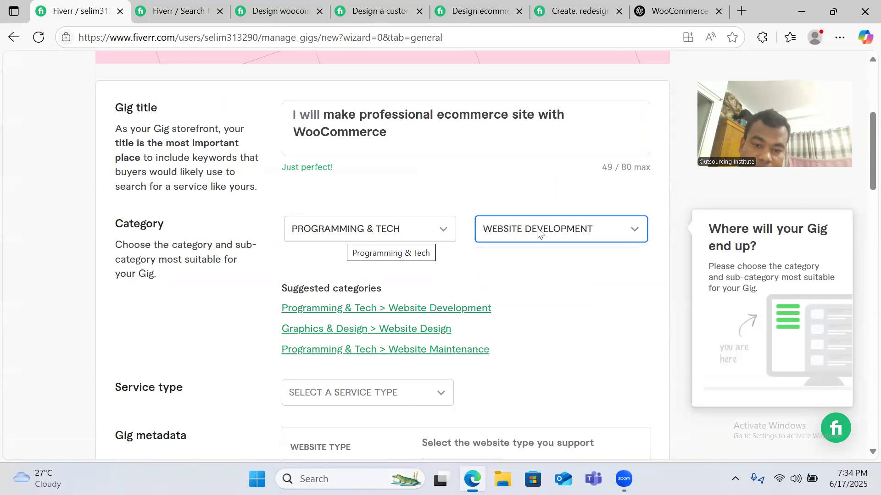
- Set the new gig's service type to WordPress
{"action": "scroll", "coordinate": [537, 264], "scroll_direction": "down", "scroll_amount": 3}
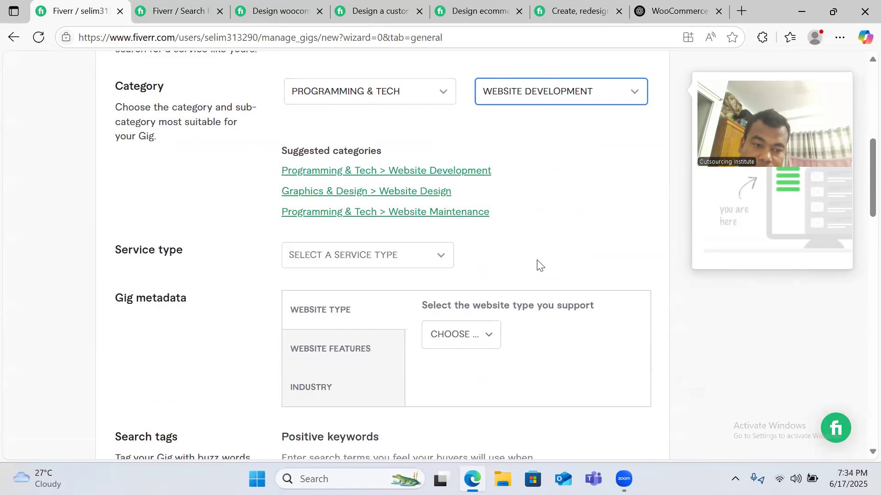
{"action": "left_click", "coordinate": [434, 265]}
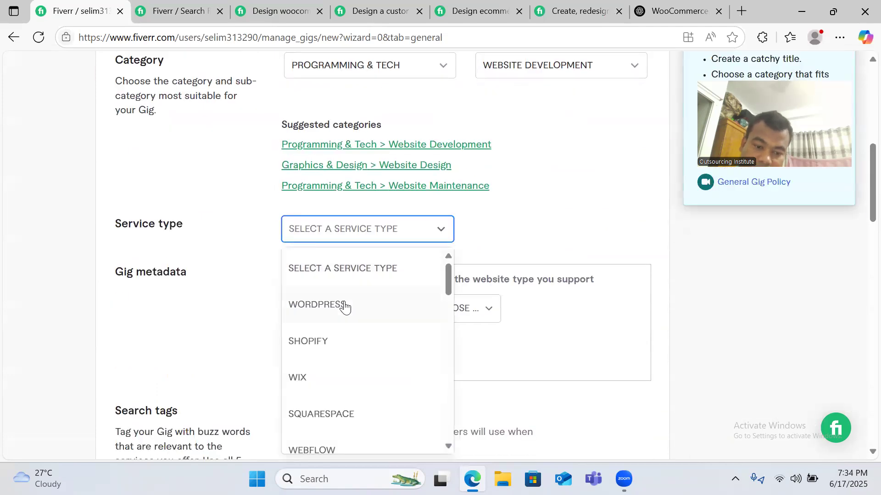
{"action": "left_click", "coordinate": [344, 305]}
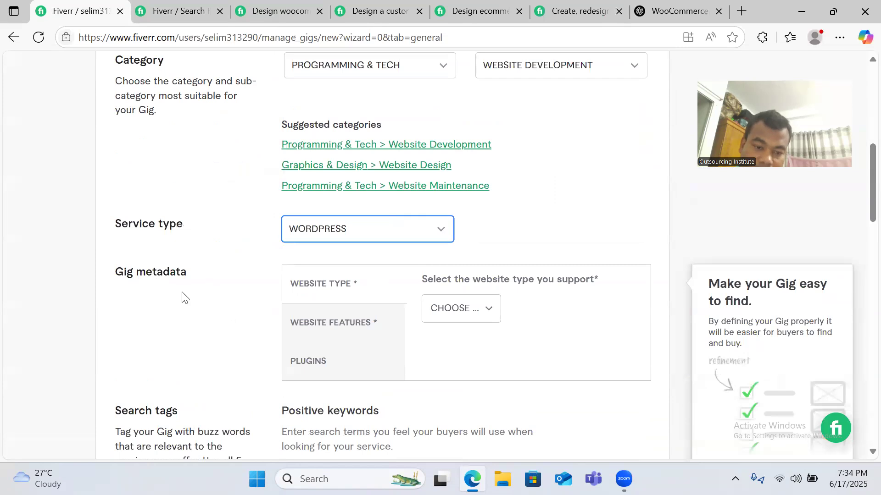
- Look through the gig metadata sections and set the supported website type to E-Commerce Store
{"action": "left_click", "coordinate": [326, 324]}
{"action": "left_click", "coordinate": [321, 361]}
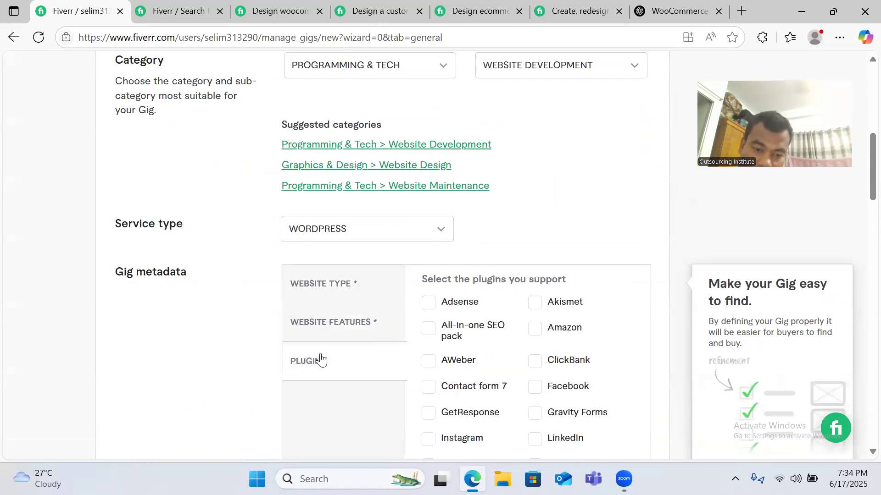
{"action": "left_click", "coordinate": [325, 289]}
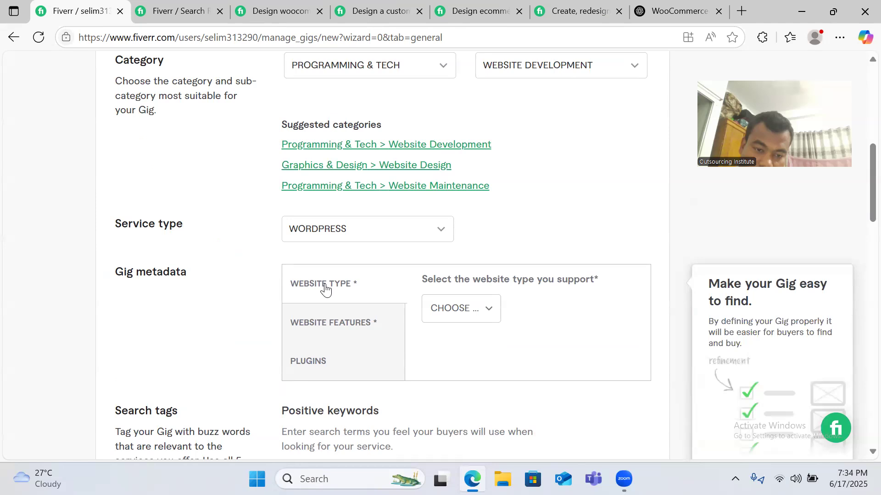
{"action": "left_click", "coordinate": [478, 313]}
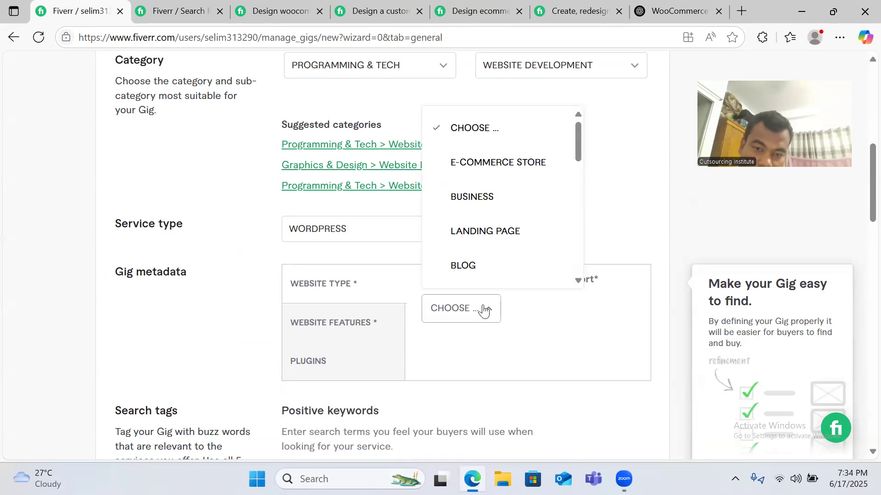
{"action": "left_click", "coordinate": [507, 166]}
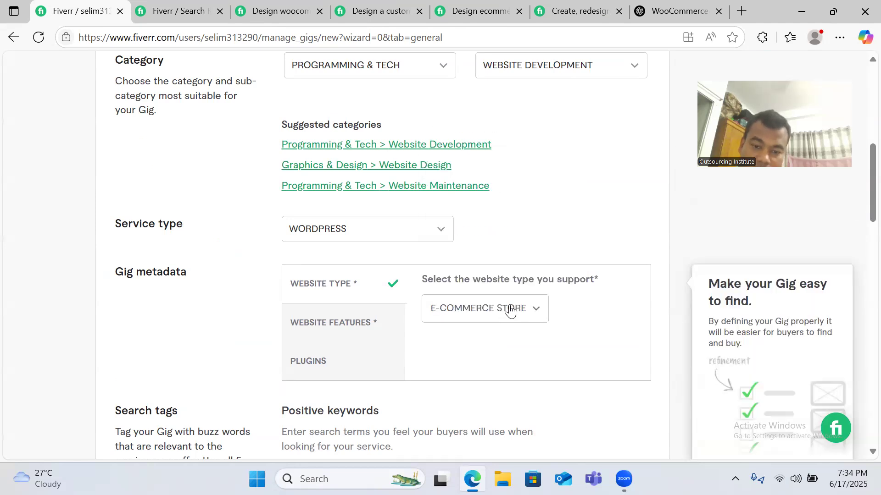
{"action": "left_click", "coordinate": [484, 314]}
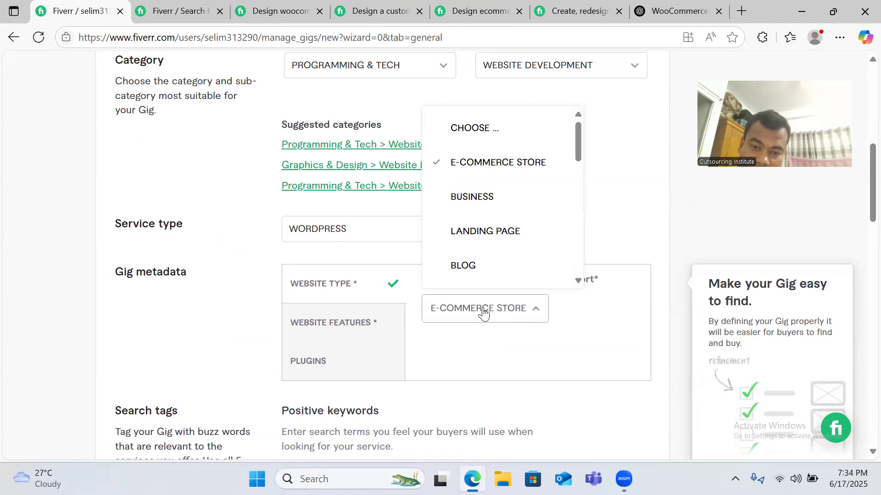
- Select Marketing as a supported website feature in the gig metadata
{"action": "left_click", "coordinate": [337, 326]}
{"action": "scroll", "coordinate": [527, 238], "scroll_direction": "down", "scroll_amount": 2}
{"action": "left_click", "coordinate": [435, 243]}
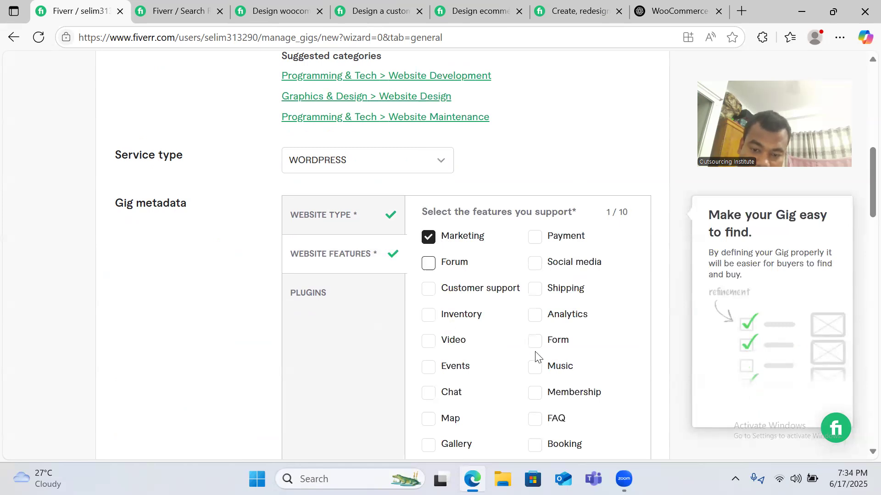
{"action": "scroll", "coordinate": [485, 392], "scroll_direction": "down", "scroll_amount": 1}
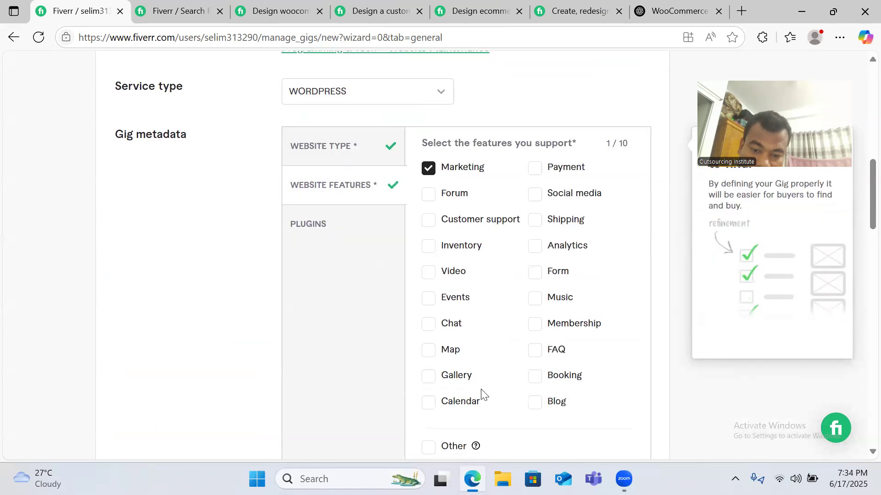
{"action": "scroll", "coordinate": [486, 393], "scroll_direction": "down", "scroll_amount": 1}
{"action": "scroll", "coordinate": [511, 374], "scroll_direction": "up", "scroll_amount": 1}
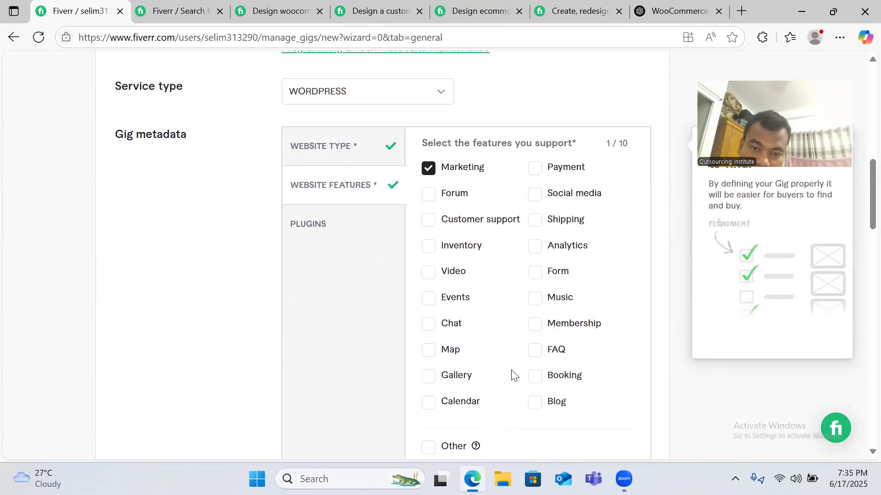
- Try Payment as a supported website feature and look over the remaining feature options
{"action": "left_click", "coordinate": [535, 168]}
{"action": "left_click", "coordinate": [534, 168]}
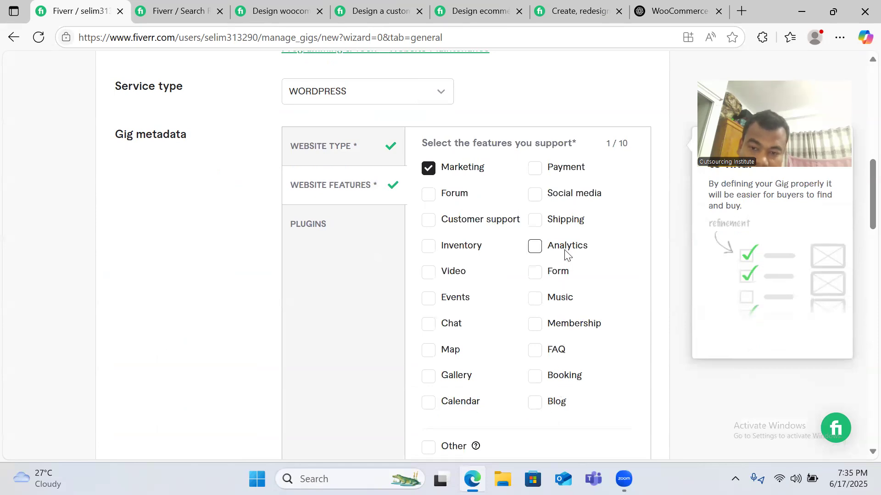
{"action": "scroll", "coordinate": [564, 220], "scroll_direction": "down", "scroll_amount": 3}
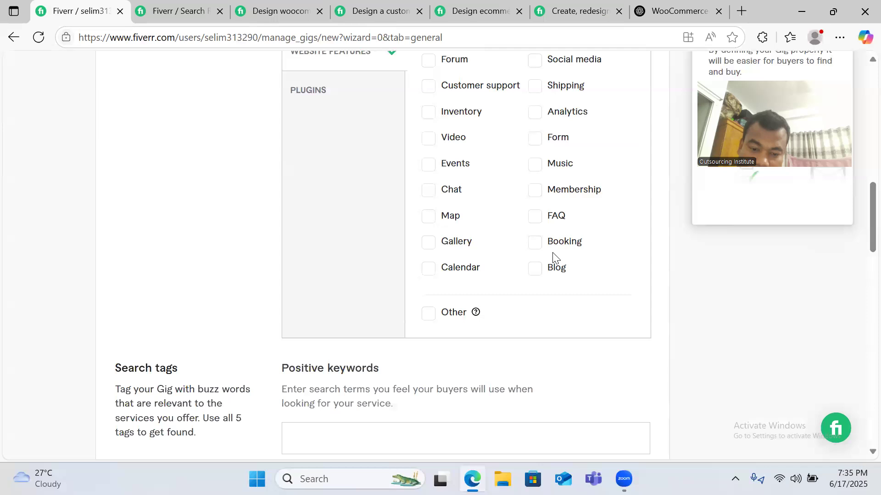
{"action": "scroll", "coordinate": [521, 219], "scroll_direction": "up", "scroll_amount": 2}
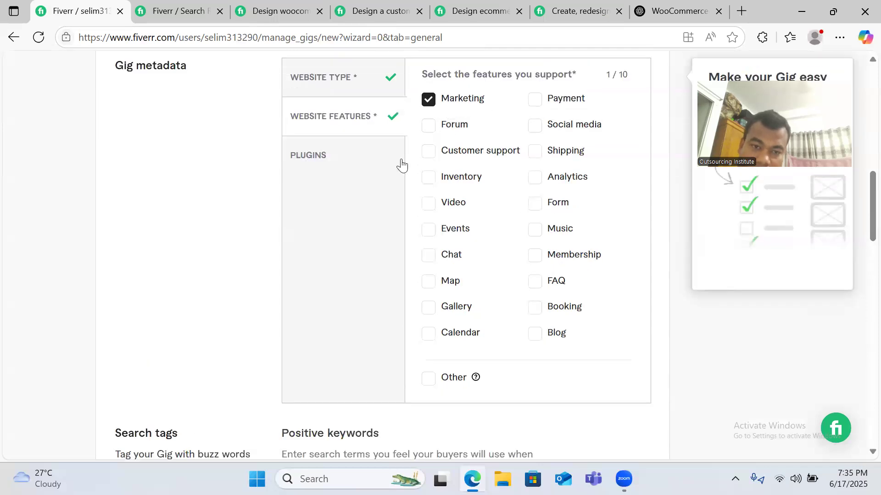
{"action": "scroll", "coordinate": [303, 188], "scroll_direction": "up", "scroll_amount": 2}
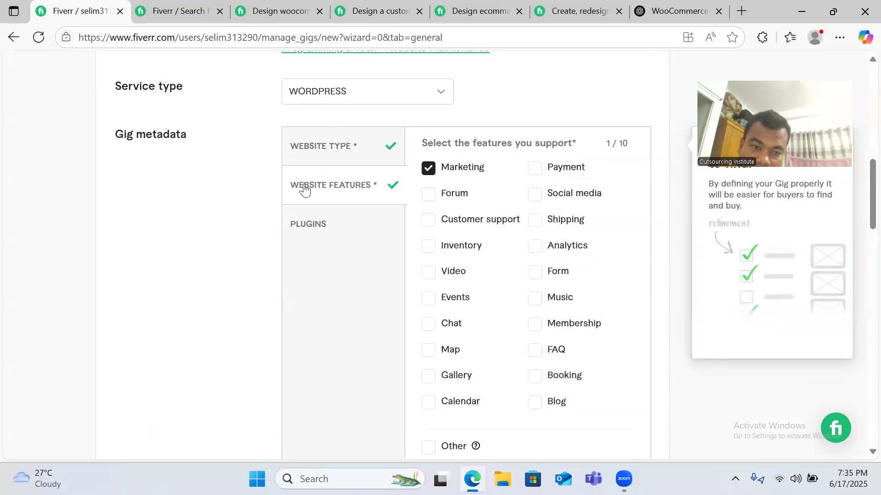
- Select WooCommerce as a supported plugin in the gig metadata and recheck the website features and website type
{"action": "left_click", "coordinate": [309, 225]}
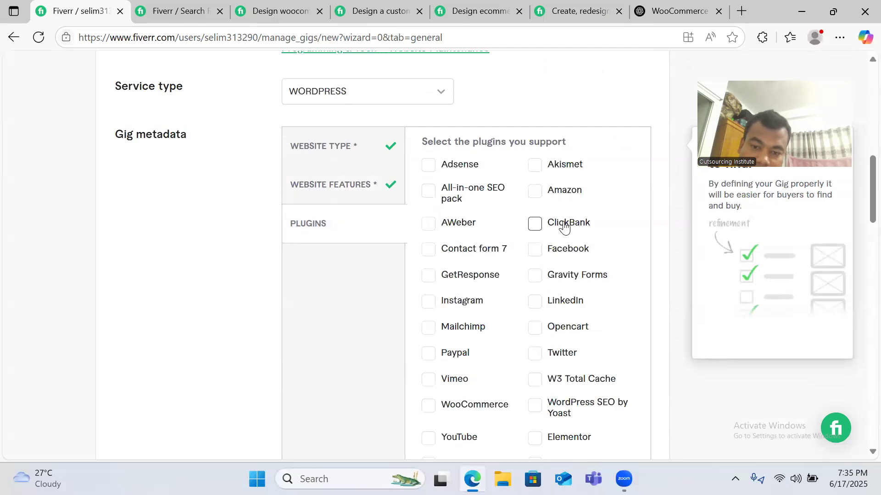
{"action": "left_click", "coordinate": [431, 408]}
{"action": "scroll", "coordinate": [373, 303], "scroll_direction": "down", "scroll_amount": 1}
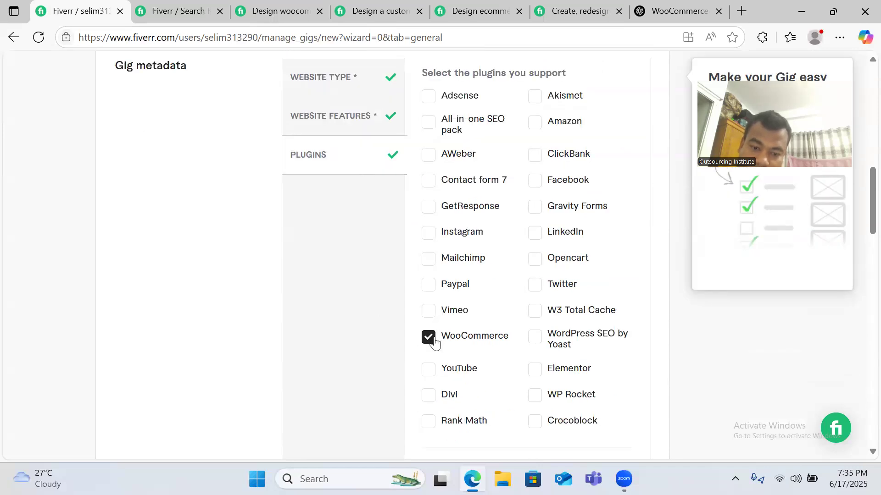
{"action": "scroll", "coordinate": [372, 229], "scroll_direction": "up", "scroll_amount": 1}
{"action": "left_click", "coordinate": [365, 192]}
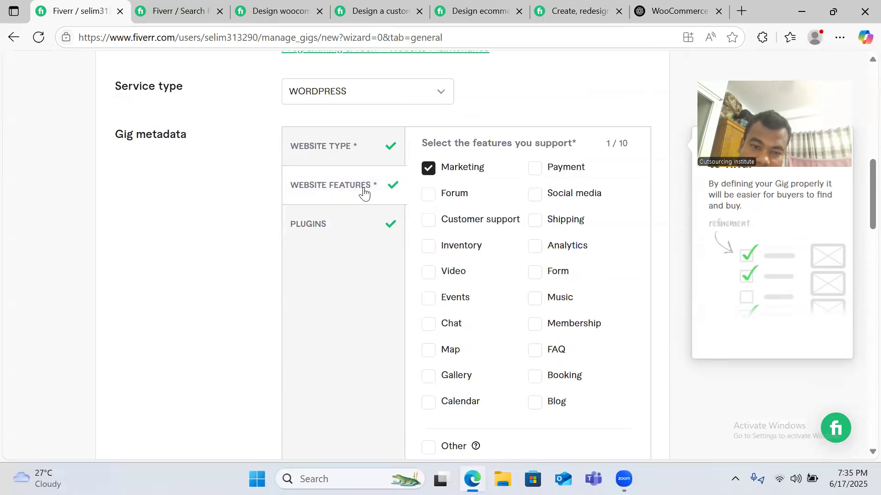
{"action": "left_click", "coordinate": [320, 158]}
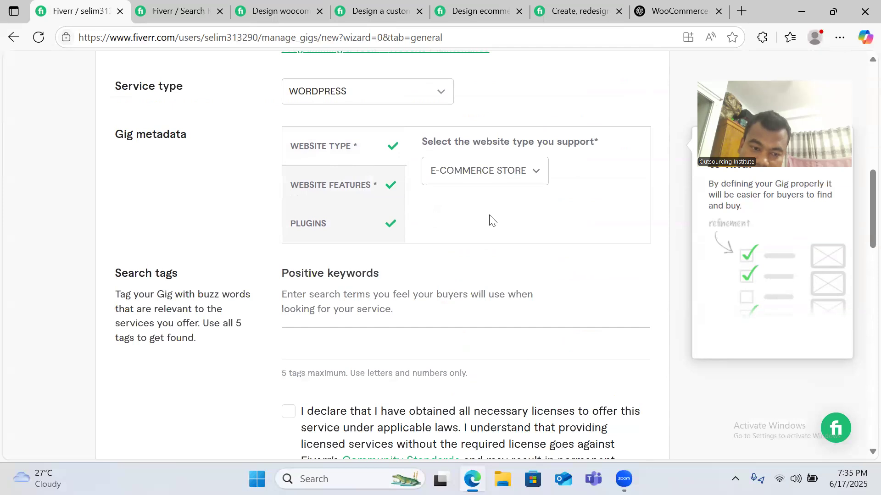
- Add ecommerce, woocommerce and wordpress as positive keywords in the gig's search tags
{"action": "scroll", "coordinate": [232, 235], "scroll_direction": "down", "scroll_amount": 1}
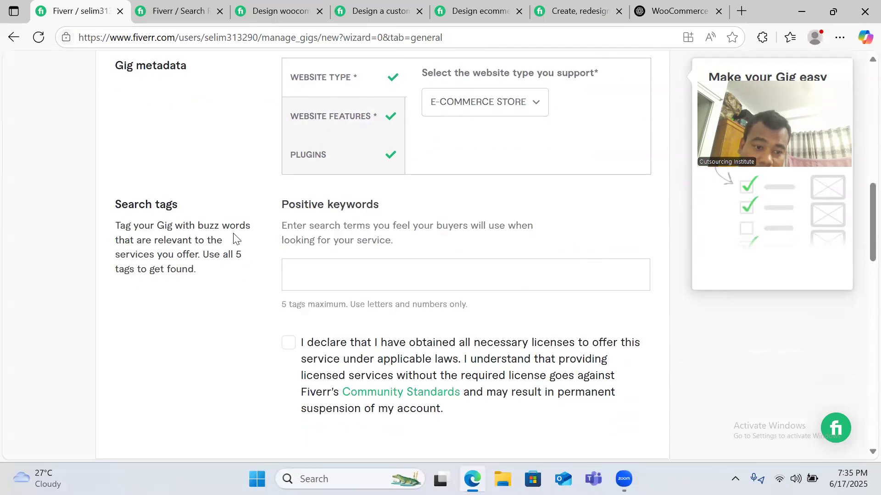
{"action": "left_click", "coordinate": [368, 269]}
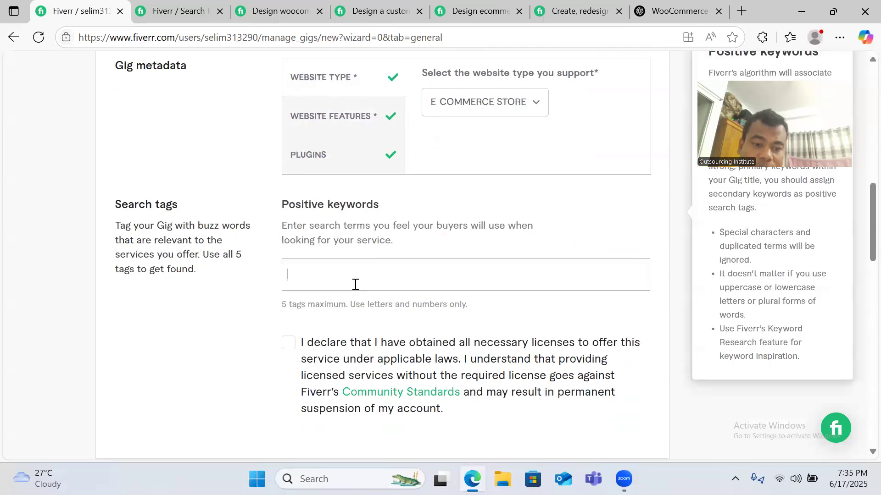
{"action": "scroll", "coordinate": [368, 262], "scroll_direction": "down", "scroll_amount": 1}
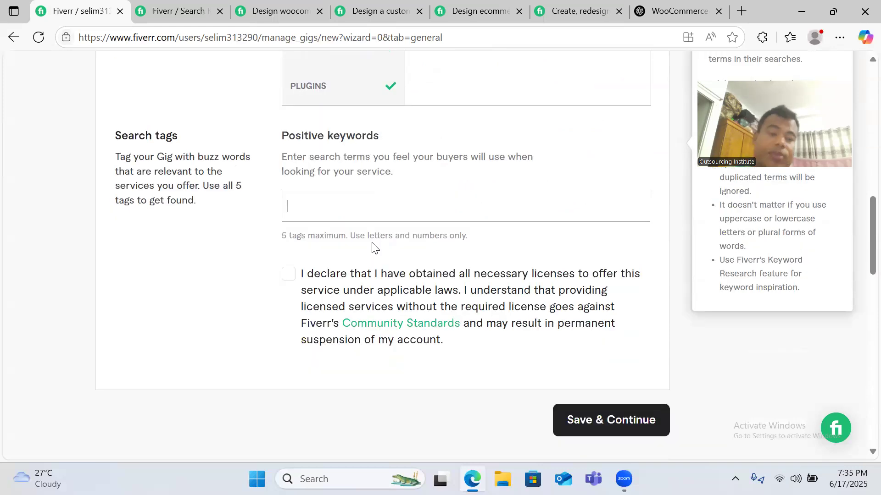
{"action": "type", "text": "ecomm"}
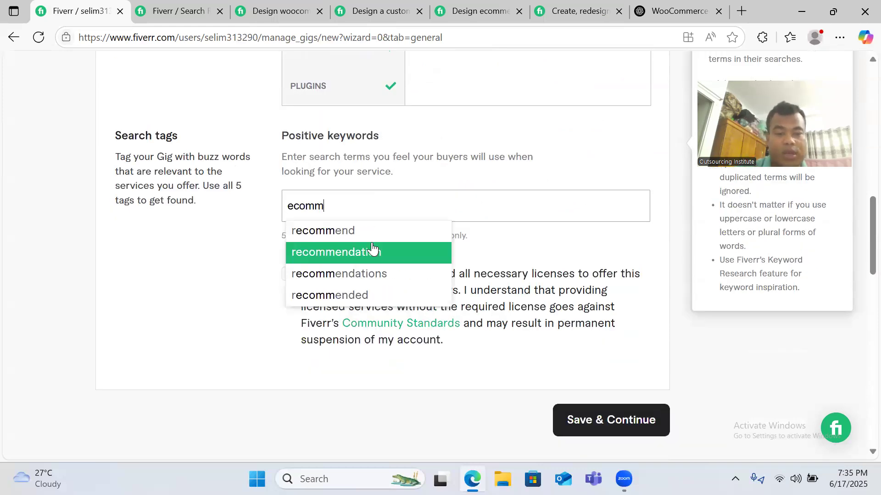
{"action": "type", "text": "erce"}
{"action": "key", "text": "Return"}
{"action": "type", "text": "woocommerce"}
{"action": "key", "text": "Return"}
{"action": "type", "text": "wordpress"}
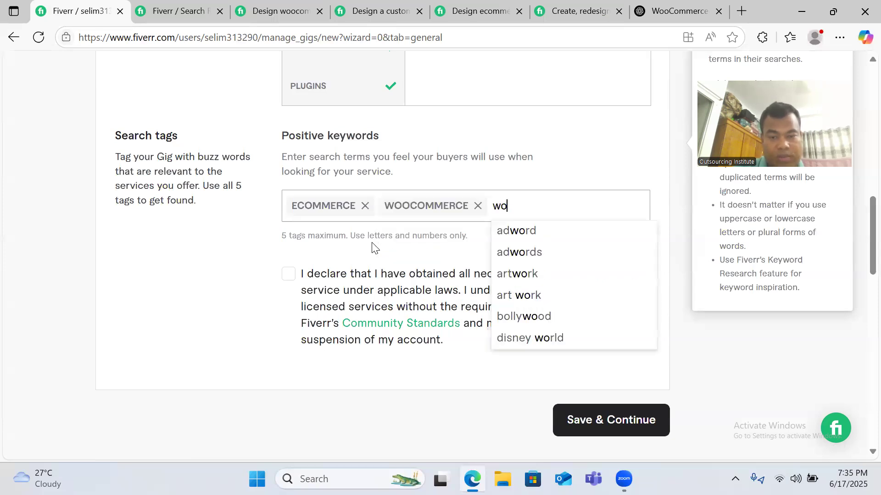
{"action": "key", "text": "Return"}
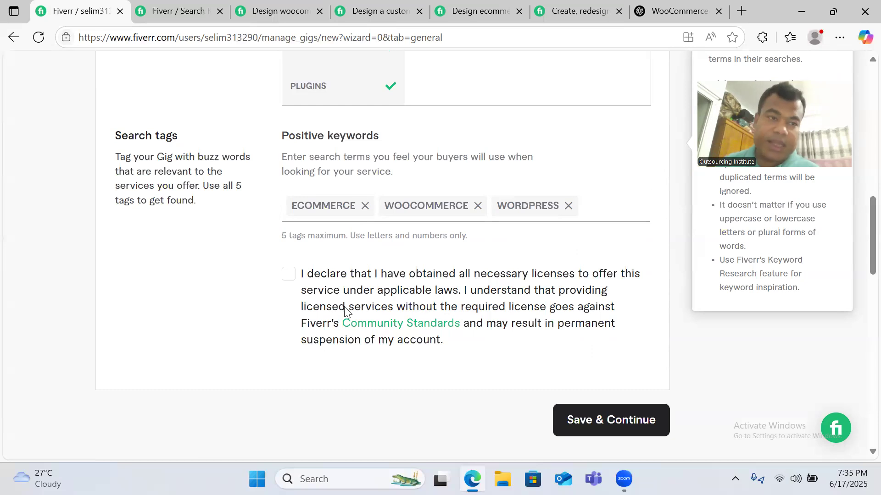
- Examine the related tags of the competing gig "I will design woocommerce website, wordpress ecommerce website or woocommerce store"
{"action": "left_click", "coordinate": [291, 4]}
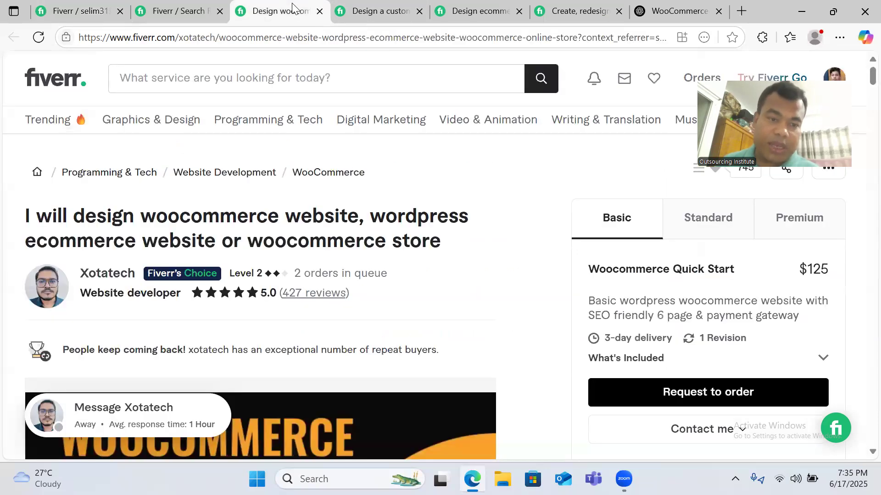
{"action": "left_click", "coordinate": [183, 14]}
{"action": "left_click", "coordinate": [265, 14]}
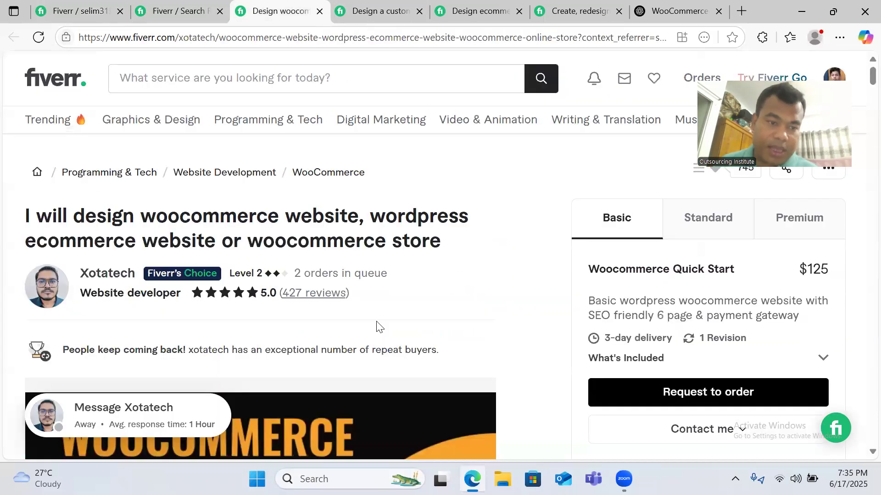
{"action": "scroll", "coordinate": [458, 268], "scroll_direction": "down", "scroll_amount": 20}
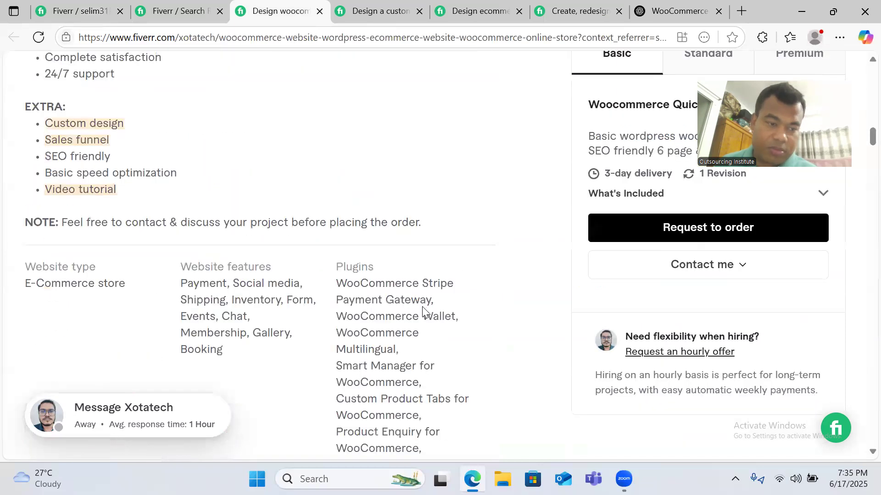
{"action": "scroll", "coordinate": [415, 296], "scroll_direction": "down", "scroll_amount": 15}
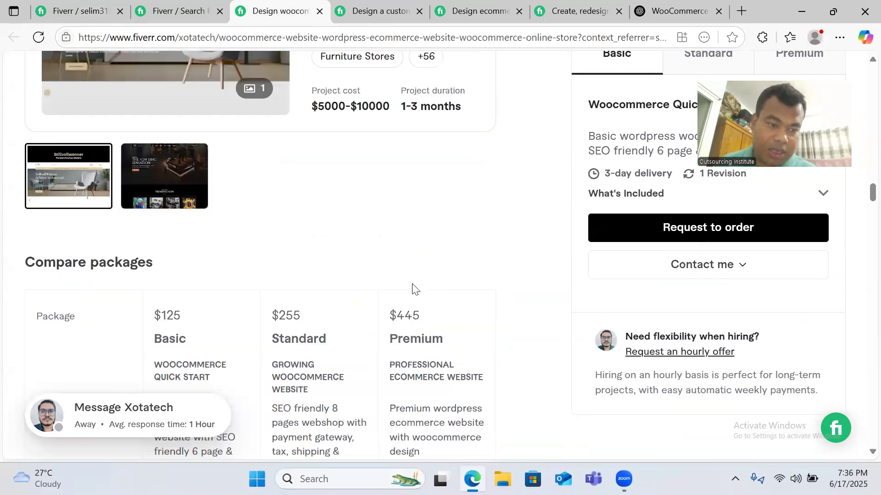
{"action": "scroll", "coordinate": [413, 294], "scroll_direction": "down", "scroll_amount": 20}
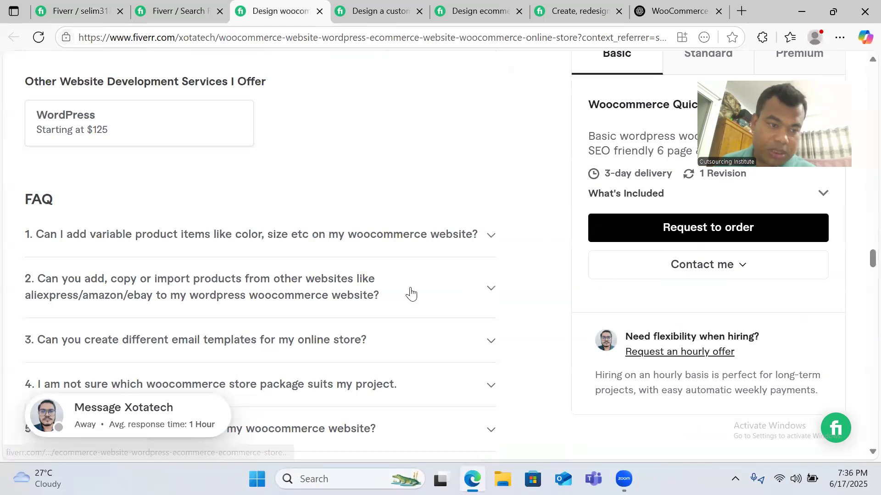
{"action": "scroll", "coordinate": [414, 296], "scroll_direction": "down", "scroll_amount": 12}
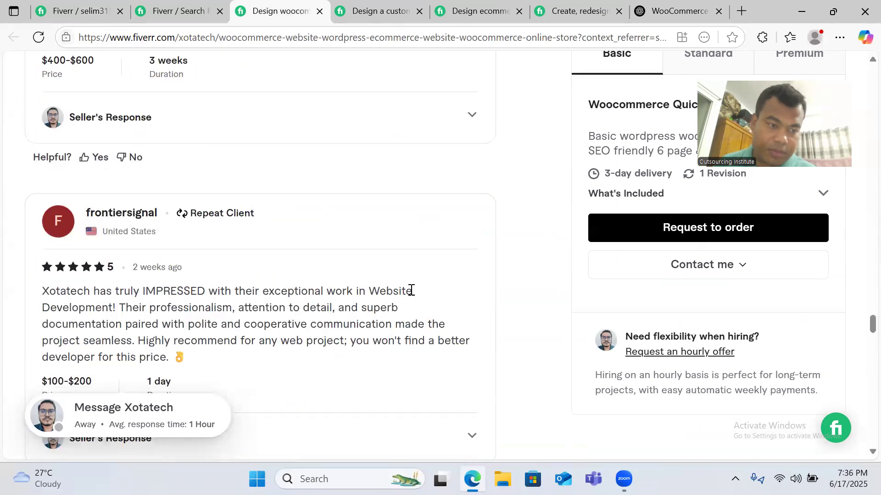
{"action": "scroll", "coordinate": [409, 299], "scroll_direction": "down", "scroll_amount": 3}
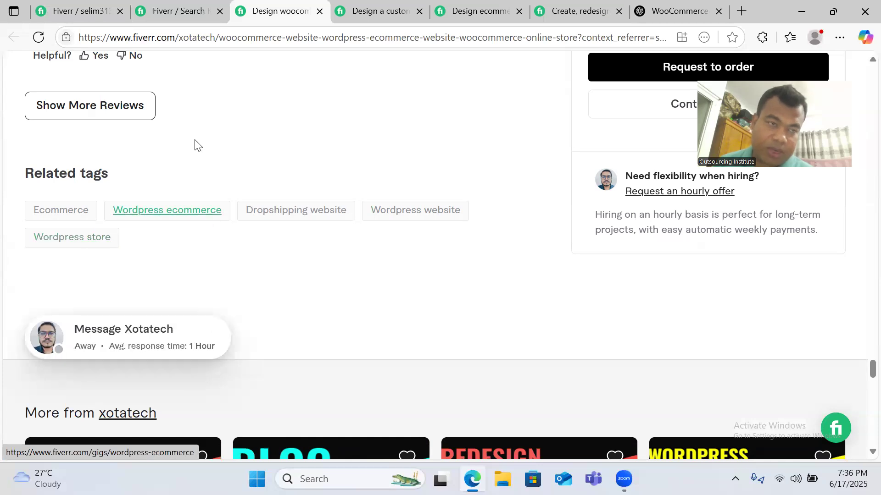
- Return to the new gig's form and add ecommerce store as a positive keyword
{"action": "left_click", "coordinate": [181, 9]}
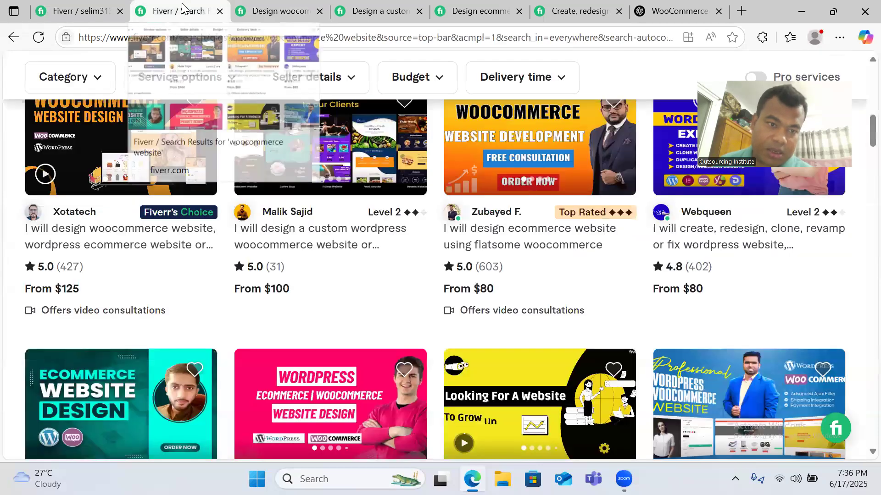
{"action": "left_click", "coordinate": [76, 11]}
{"action": "left_click", "coordinate": [600, 200]}
{"action": "type", "text": "e"}
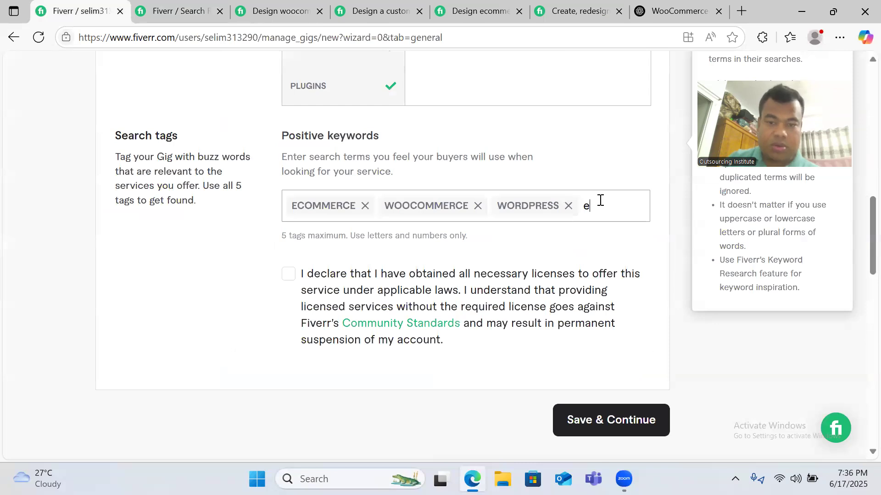
{"action": "type", "text": "commerce st"}
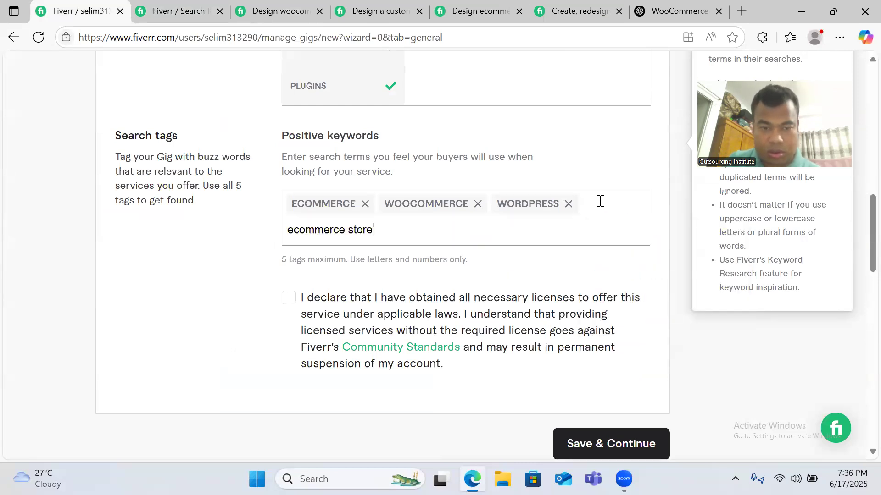
{"action": "type", "text": "ore"}
{"action": "key", "text": "Return"}
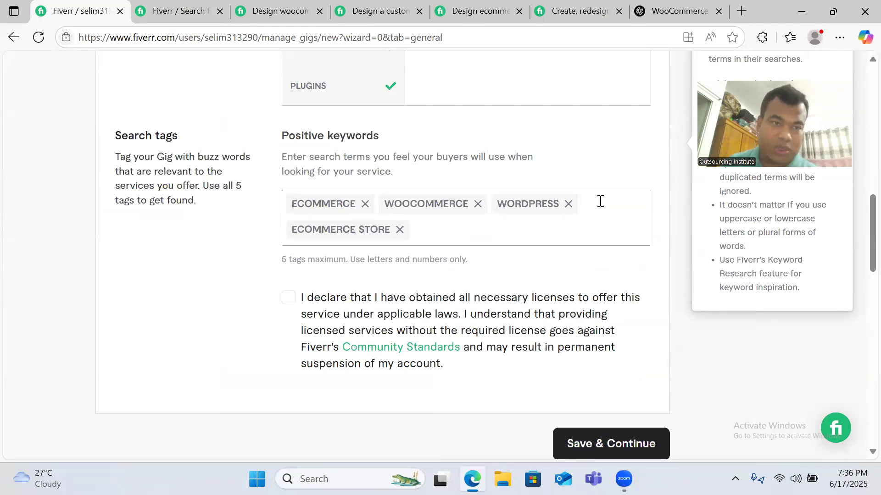
- Examine the related tags of the competing gig for a custom WordPress WooCommerce website
{"action": "left_click", "coordinate": [271, 8]}
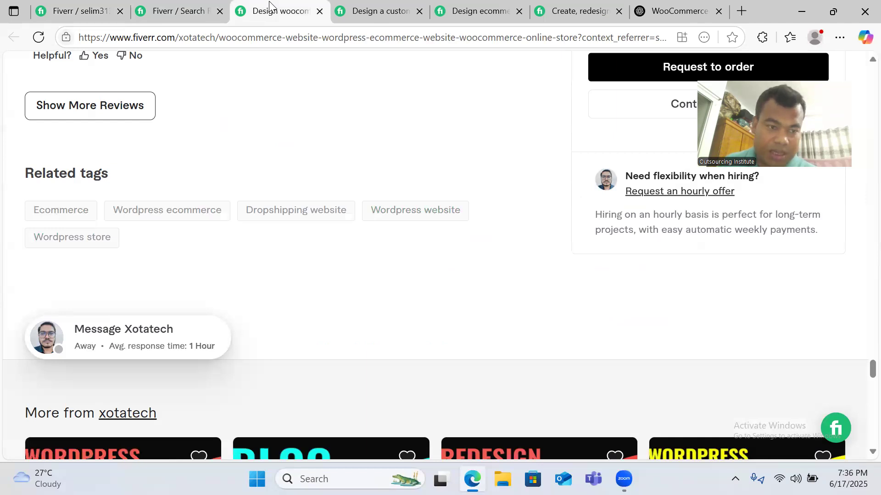
{"action": "left_click", "coordinate": [364, 9]}
{"action": "scroll", "coordinate": [275, 298], "scroll_direction": "down", "scroll_amount": 10}
{"action": "scroll", "coordinate": [275, 321], "scroll_direction": "down", "scroll_amount": 15}
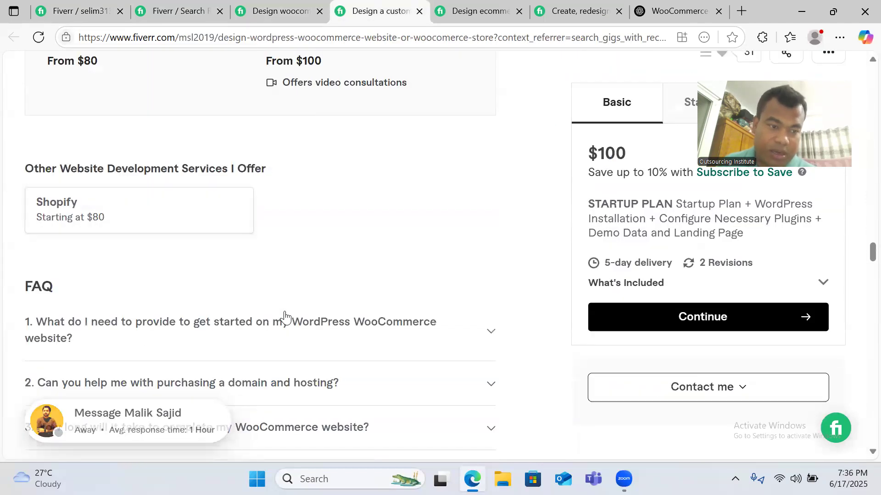
{"action": "scroll", "coordinate": [284, 316], "scroll_direction": "up", "scroll_amount": 4}
{"action": "scroll", "coordinate": [284, 316], "scroll_direction": "down", "scroll_amount": 15}
{"action": "scroll", "coordinate": [286, 317], "scroll_direction": "down", "scroll_amount": 15}
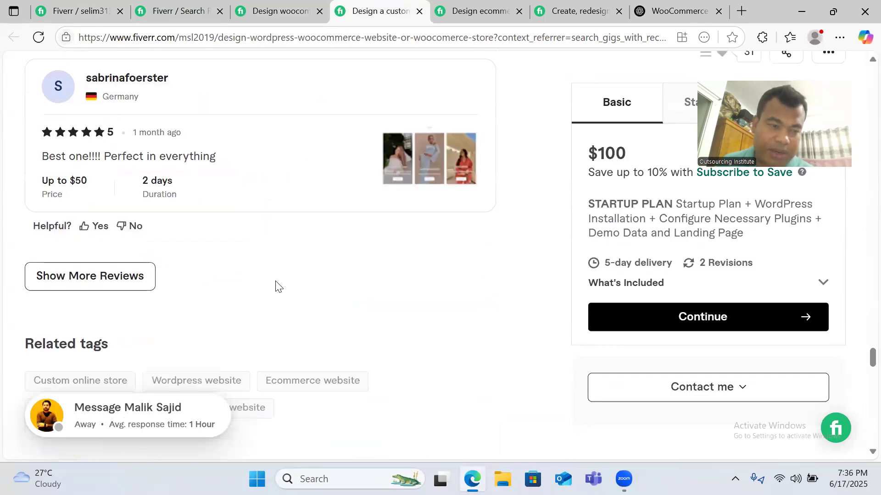
{"action": "scroll", "coordinate": [284, 286], "scroll_direction": "down", "scroll_amount": 7}
{"action": "scroll", "coordinate": [286, 285], "scroll_direction": "up", "scroll_amount": 3}
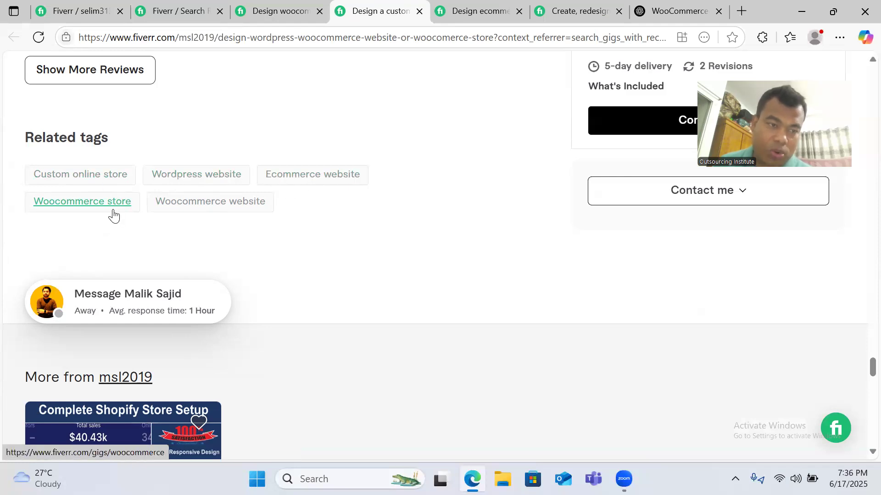
- Go back to the new gig's form and add the suggested tag online store as a positive keyword
{"action": "left_click", "coordinate": [81, 12]}
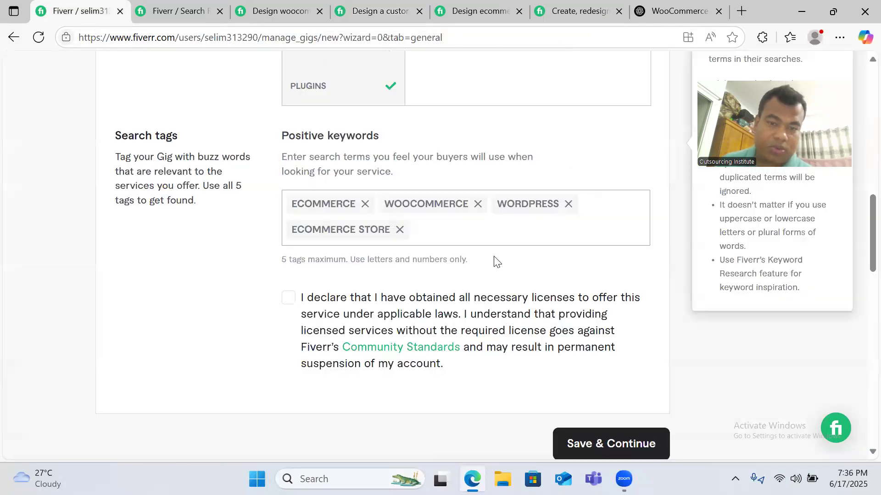
{"action": "type", "text": "online store"}
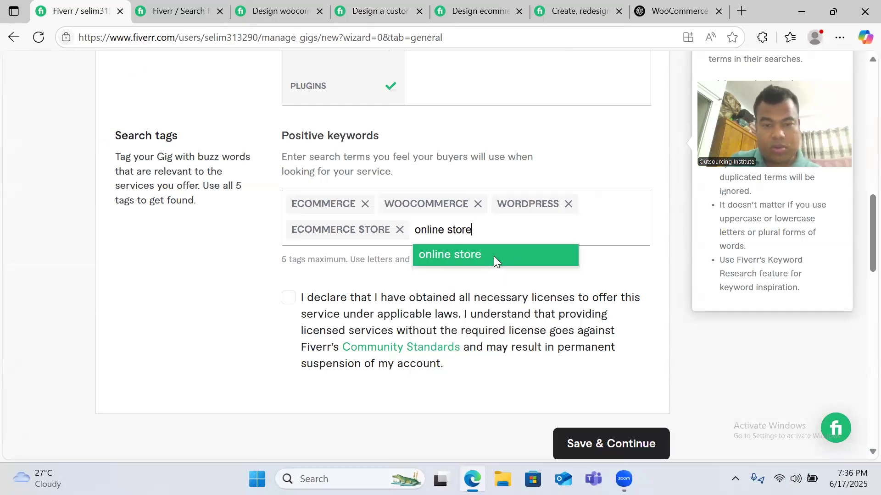
{"action": "left_click", "coordinate": [494, 256]}
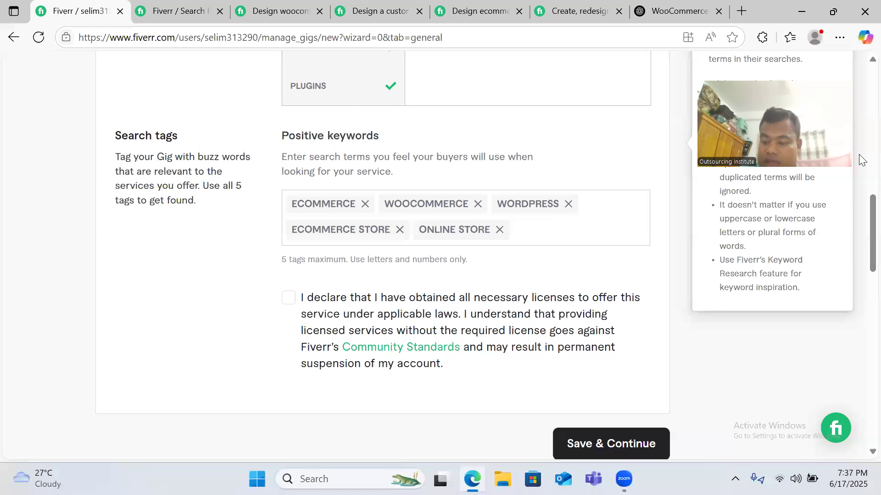
{"action": "left_click", "coordinate": [811, 218]}
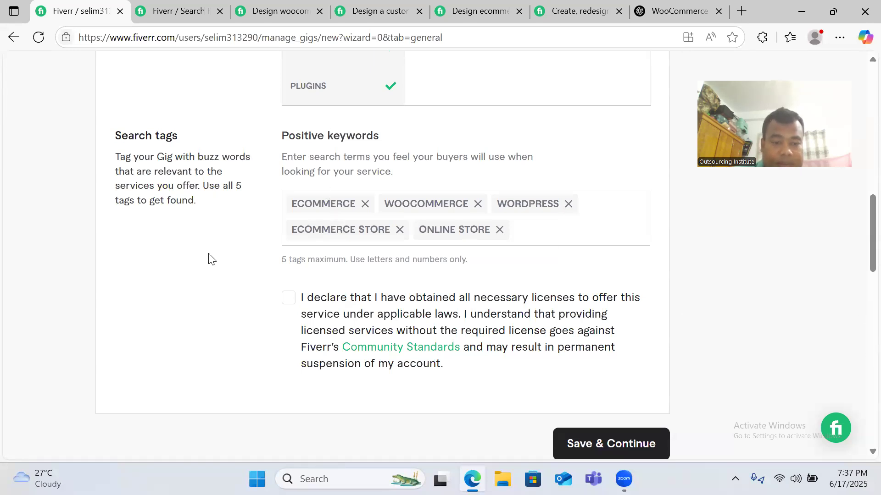
- Accept the declaration about holding all necessary licenses and review the gig's title, category, service type, metadata and tags
{"action": "left_click", "coordinate": [289, 303]}
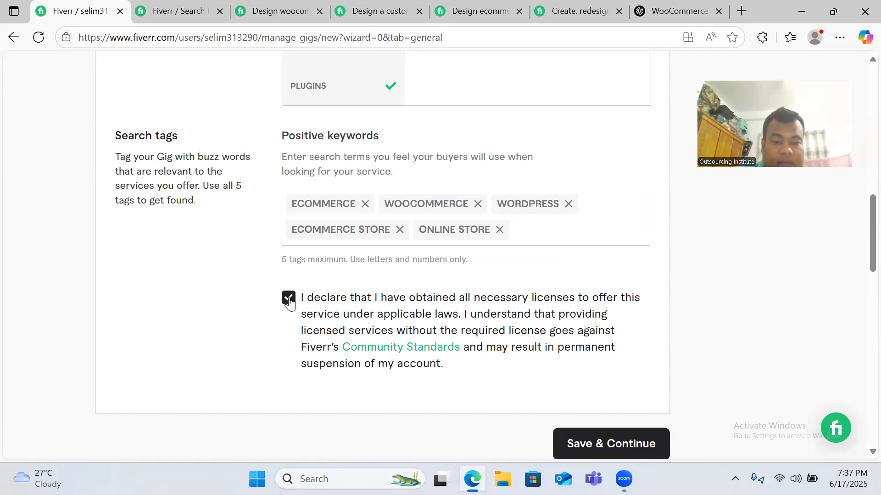
{"action": "scroll", "coordinate": [448, 315], "scroll_direction": "up", "scroll_amount": 8}
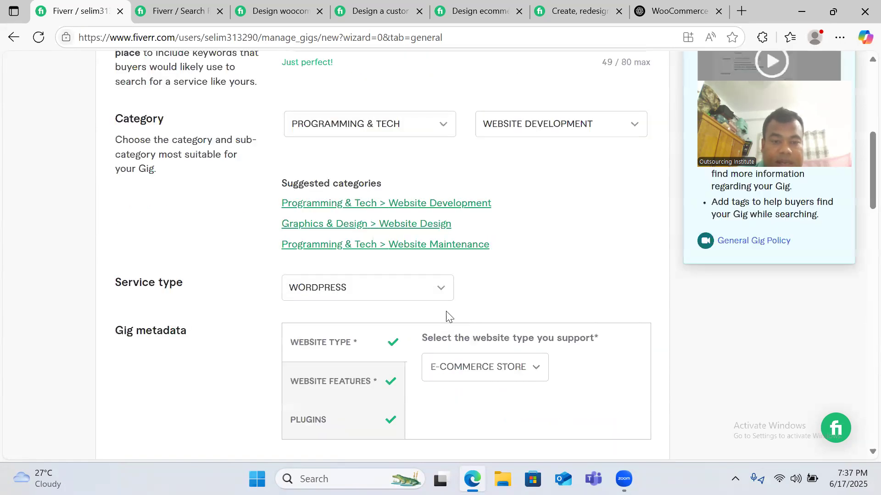
{"action": "scroll", "coordinate": [448, 309], "scroll_direction": "down", "scroll_amount": 8}
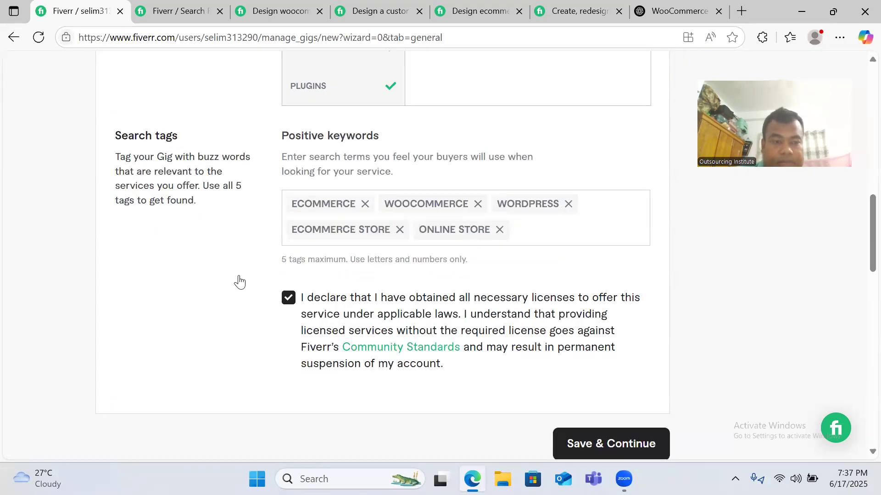
{"action": "scroll", "coordinate": [221, 287], "scroll_direction": "up", "scroll_amount": 5}
{"action": "scroll", "coordinate": [220, 286], "scroll_direction": "up", "scroll_amount": 7}
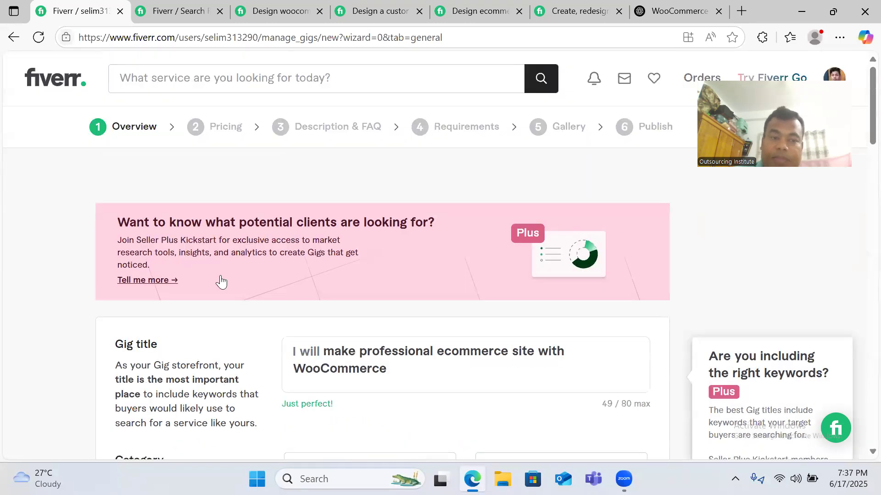
{"action": "scroll", "coordinate": [205, 330], "scroll_direction": "down", "scroll_amount": 4}
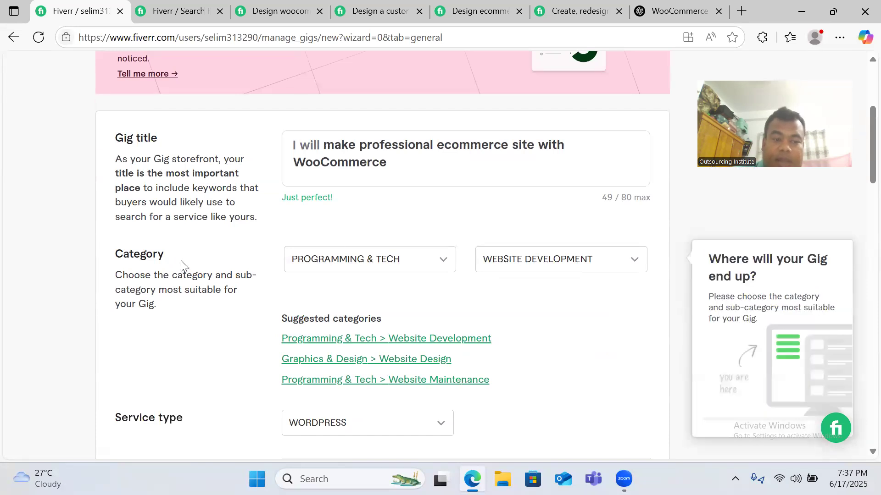
{"action": "scroll", "coordinate": [192, 280], "scroll_direction": "down", "scroll_amount": 3}
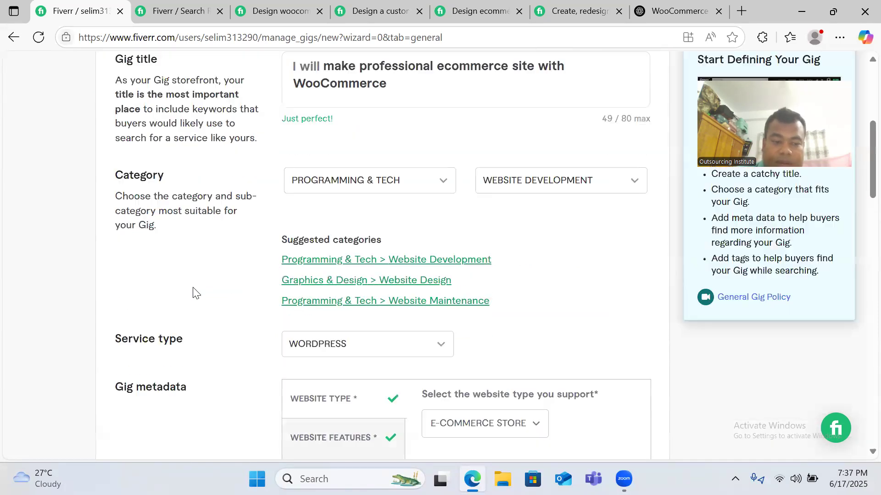
- Save the new gig's overview and continue to its Scope & Pricing page to look over the package table
{"action": "scroll", "coordinate": [194, 292], "scroll_direction": "down", "scroll_amount": 7}
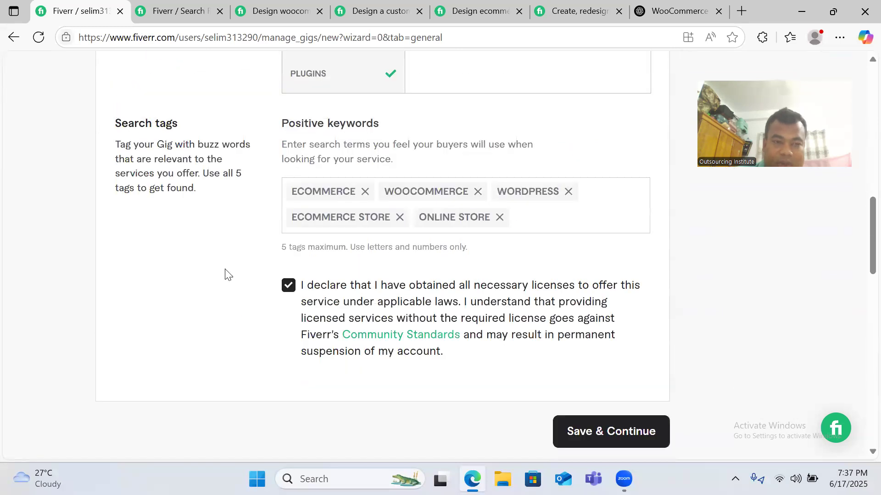
{"action": "scroll", "coordinate": [222, 280], "scroll_direction": "up", "scroll_amount": 5}
{"action": "scroll", "coordinate": [223, 281], "scroll_direction": "down", "scroll_amount": 8}
{"action": "left_click", "coordinate": [579, 296]}
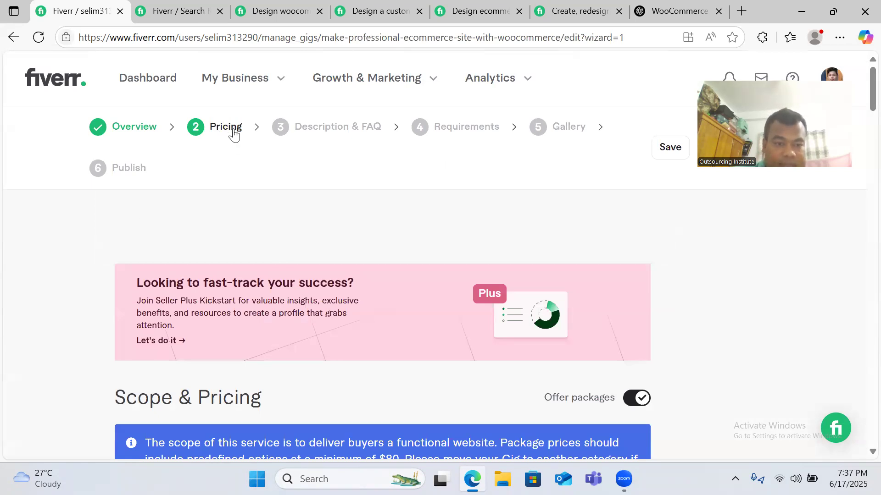
{"action": "scroll", "coordinate": [259, 214], "scroll_direction": "down", "scroll_amount": 3}
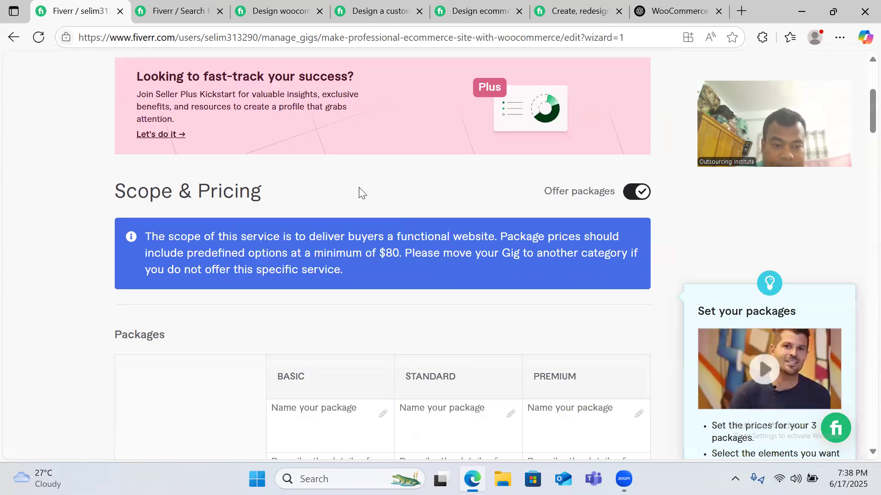
{"action": "scroll", "coordinate": [360, 192], "scroll_direction": "down", "scroll_amount": 3}
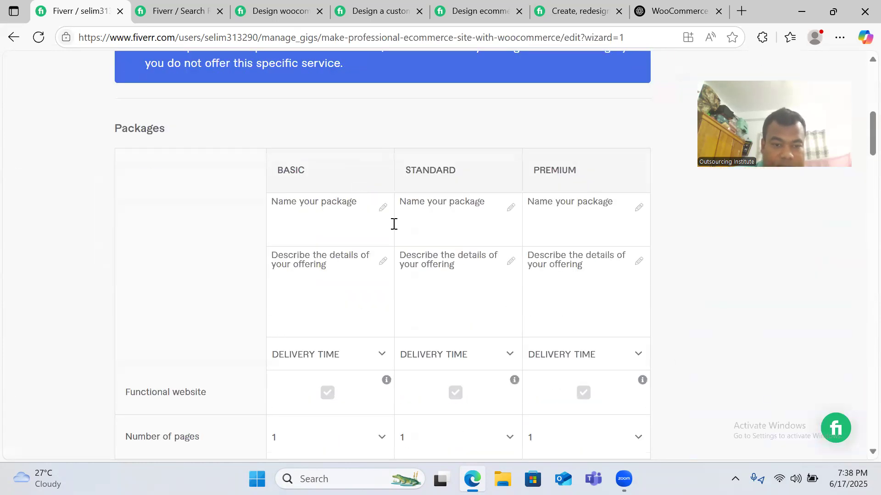
{"action": "scroll", "coordinate": [228, 189], "scroll_direction": "up", "scroll_amount": 5}
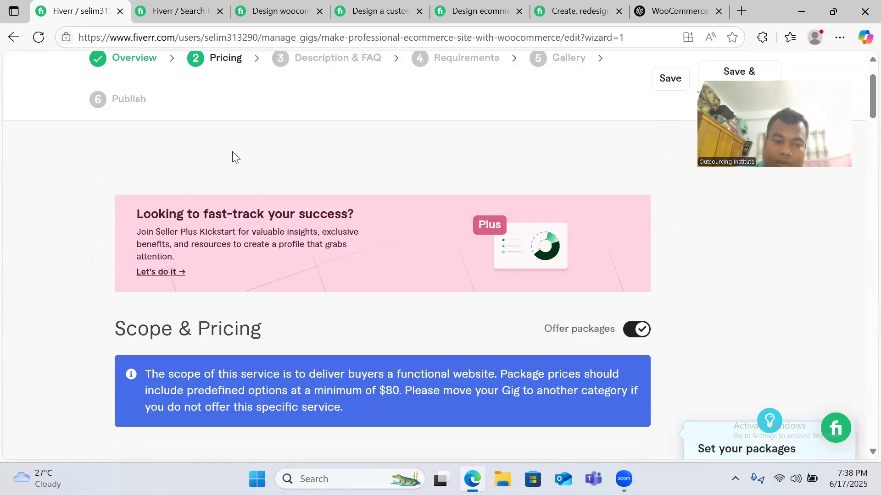
{"action": "scroll", "coordinate": [232, 158], "scroll_direction": "down", "scroll_amount": 3}
- Examine the package comparison, including prices and descriptions, of the competing gig for a WooCommerce and WordPress ecommerce website
{"action": "left_click", "coordinate": [297, 6]}
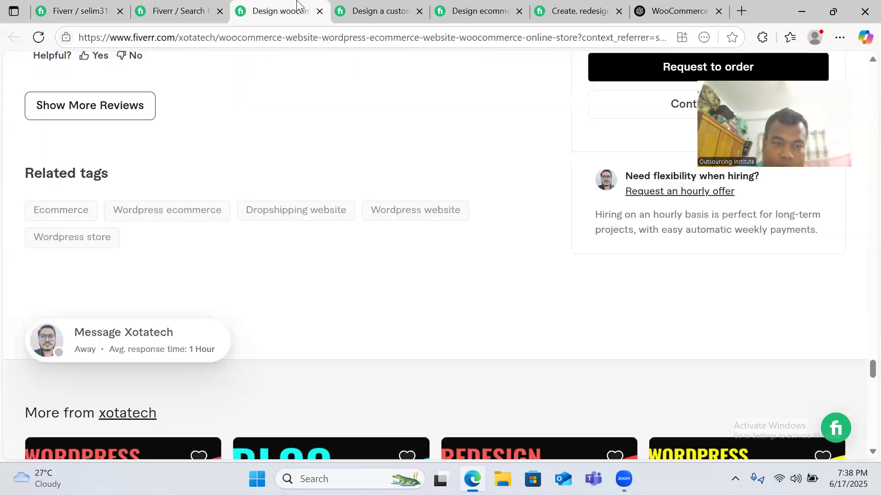
{"action": "scroll", "coordinate": [389, 204], "scroll_direction": "up", "scroll_amount": 10}
{"action": "scroll", "coordinate": [396, 207], "scroll_direction": "down", "scroll_amount": 4}
{"action": "scroll", "coordinate": [395, 210], "scroll_direction": "up", "scroll_amount": 10}
{"action": "scroll", "coordinate": [389, 211], "scroll_direction": "up", "scroll_amount": 10}
{"action": "scroll", "coordinate": [258, 193], "scroll_direction": "down", "scroll_amount": 4}
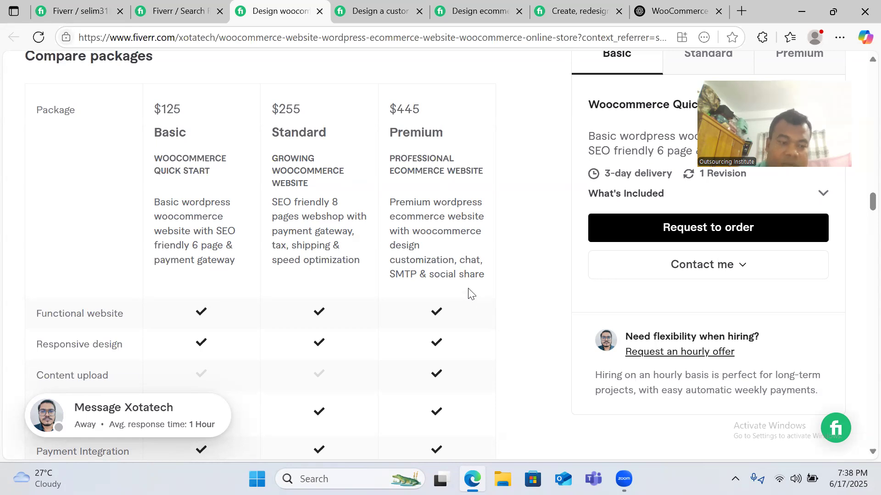
- Compare the package prices of the custom WordPress WooCommerce website gig with those of the previous competing gig
{"action": "left_click", "coordinate": [381, 10]}
{"action": "scroll", "coordinate": [394, 205], "scroll_direction": "down", "scroll_amount": 5}
{"action": "scroll", "coordinate": [403, 228], "scroll_direction": "up", "scroll_amount": 6}
{"action": "scroll", "coordinate": [404, 228], "scroll_direction": "up", "scroll_amount": 20}
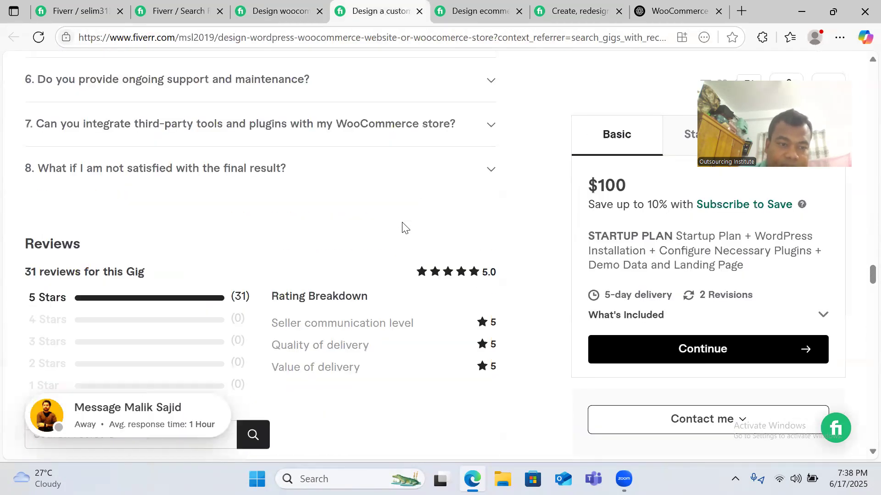
{"action": "scroll", "coordinate": [404, 228], "scroll_direction": "up", "scroll_amount": 10}
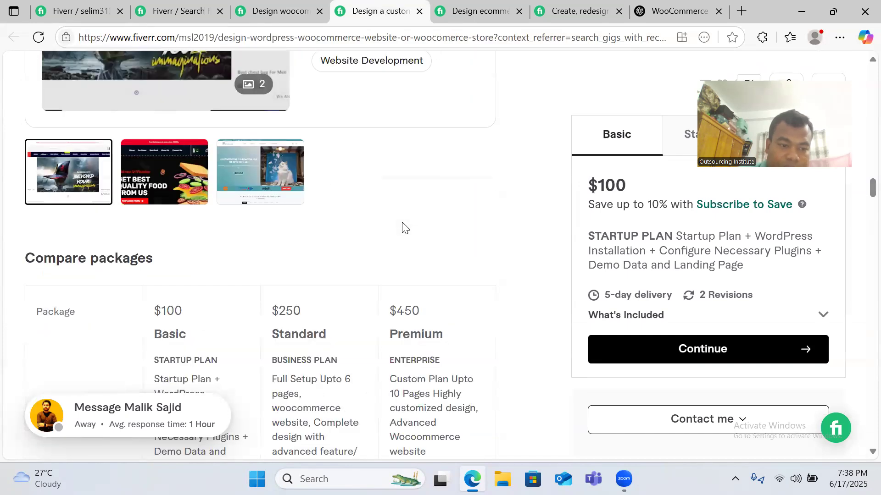
{"action": "scroll", "coordinate": [404, 228], "scroll_direction": "down", "scroll_amount": 3}
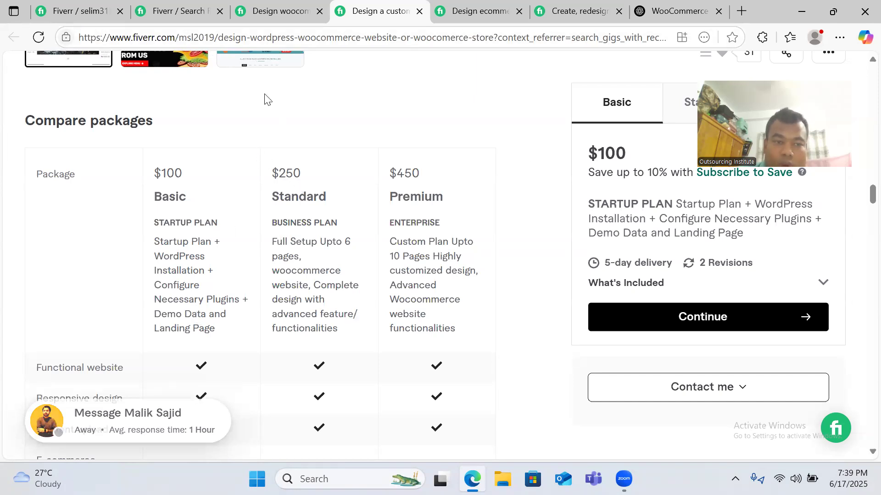
{"action": "left_click", "coordinate": [269, 4]}
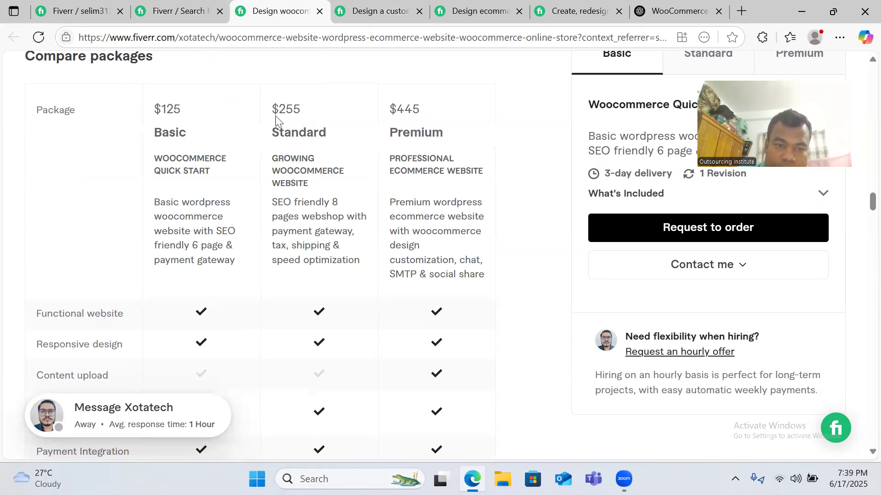
{"action": "left_click", "coordinate": [375, 13]}
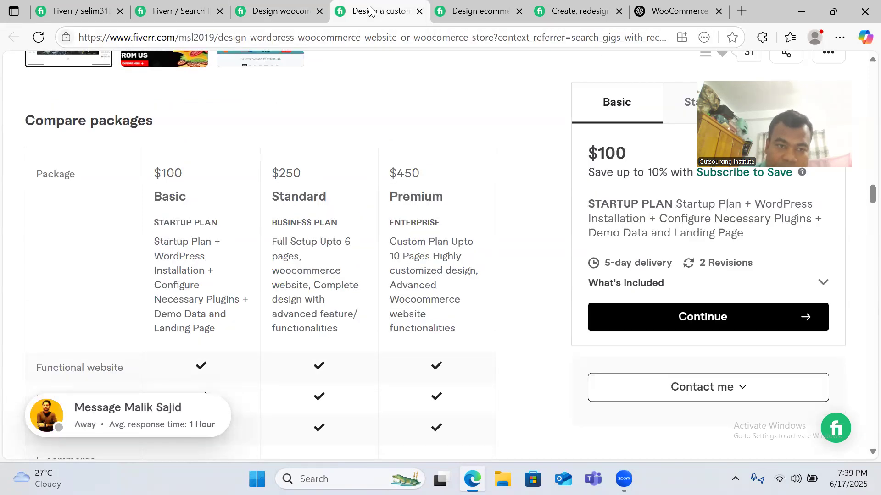
- Examine the package comparison of the competing gig for ecommerce websites using Flatsome WooCommerce
{"action": "left_click", "coordinate": [502, 6]}
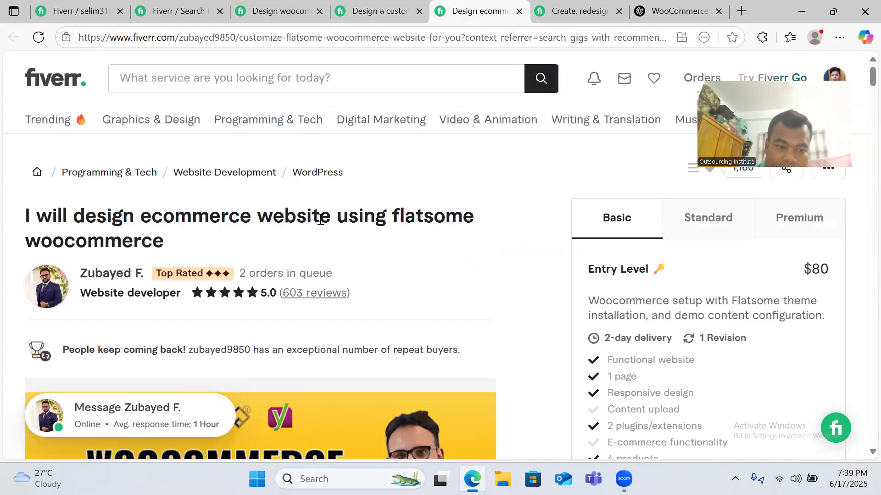
{"action": "scroll", "coordinate": [351, 221], "scroll_direction": "down", "scroll_amount": 10}
{"action": "scroll", "coordinate": [351, 221], "scroll_direction": "down", "scroll_amount": 15}
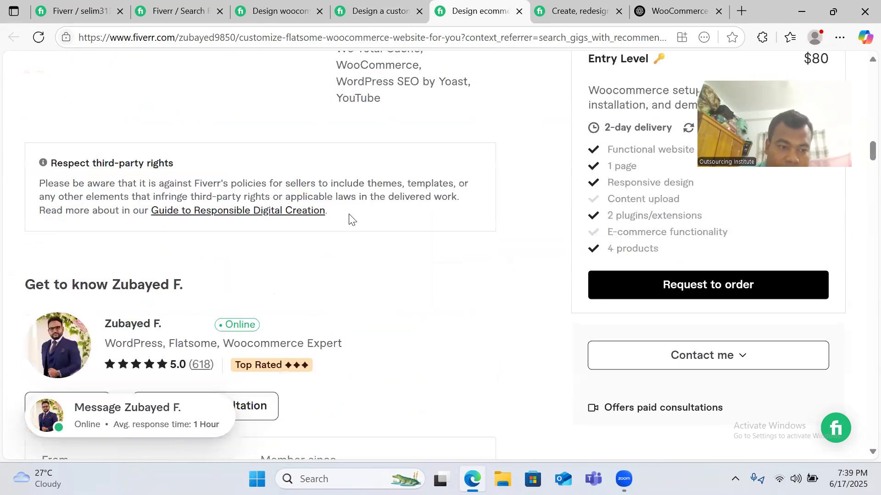
{"action": "scroll", "coordinate": [349, 215], "scroll_direction": "down", "scroll_amount": 10}
{"action": "scroll", "coordinate": [350, 221], "scroll_direction": "down", "scroll_amount": 8}
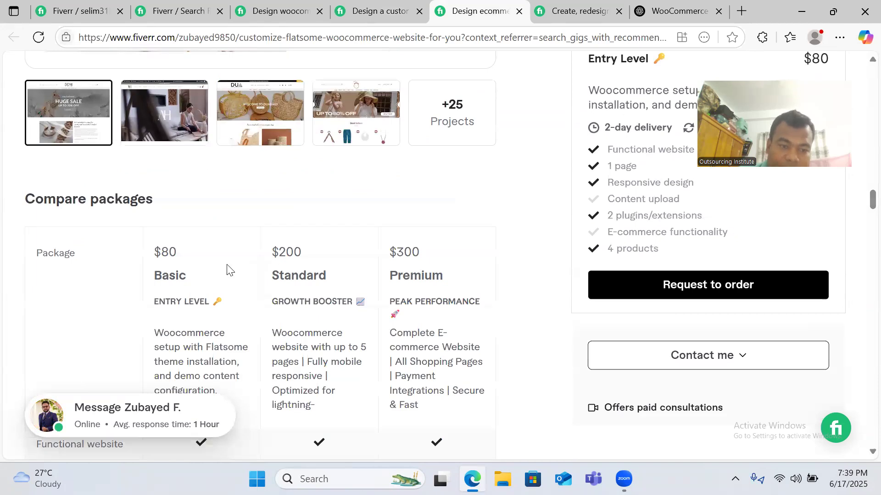
{"action": "scroll", "coordinate": [257, 239], "scroll_direction": "down", "scroll_amount": 2}
- Examine the package prices of the competing create, redesign or clone WordPress website gig, and the starting prices in the gig search results
{"action": "key", "text": "ctrl+Tab"}
{"action": "scroll", "coordinate": [298, 212], "scroll_direction": "down", "scroll_amount": 20}
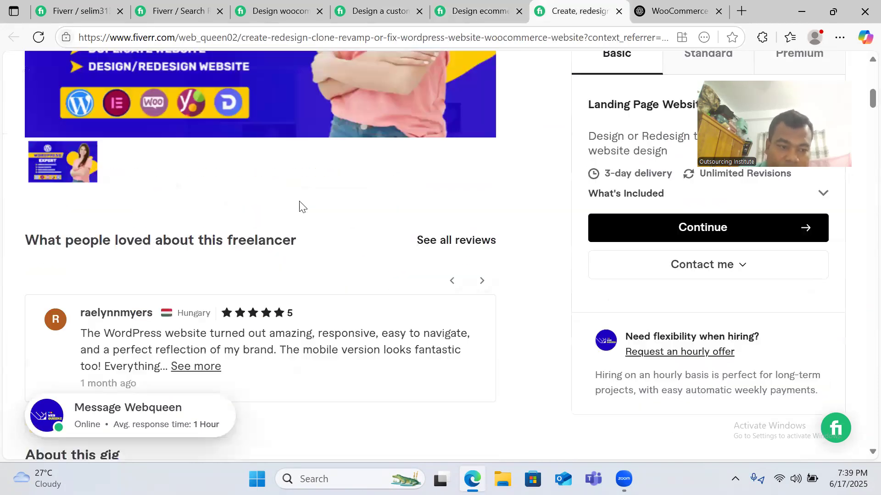
{"action": "scroll", "coordinate": [294, 233], "scroll_direction": "down", "scroll_amount": 15}
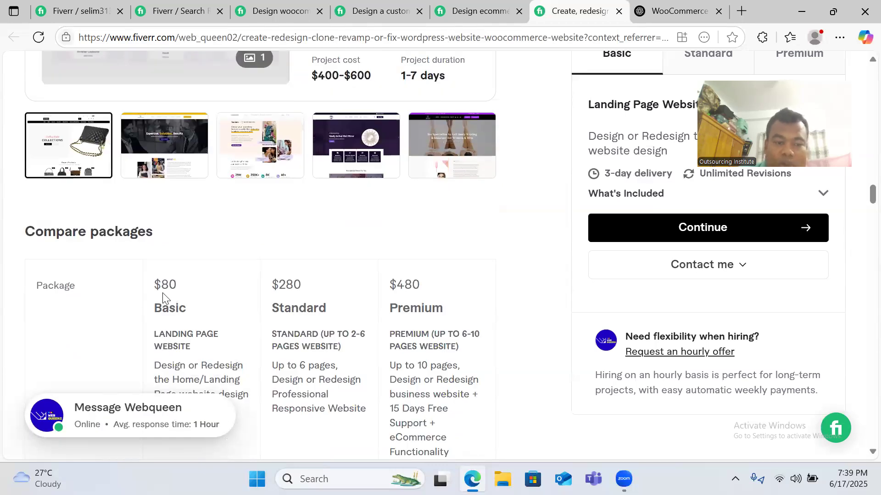
{"action": "left_click", "coordinate": [173, 8]}
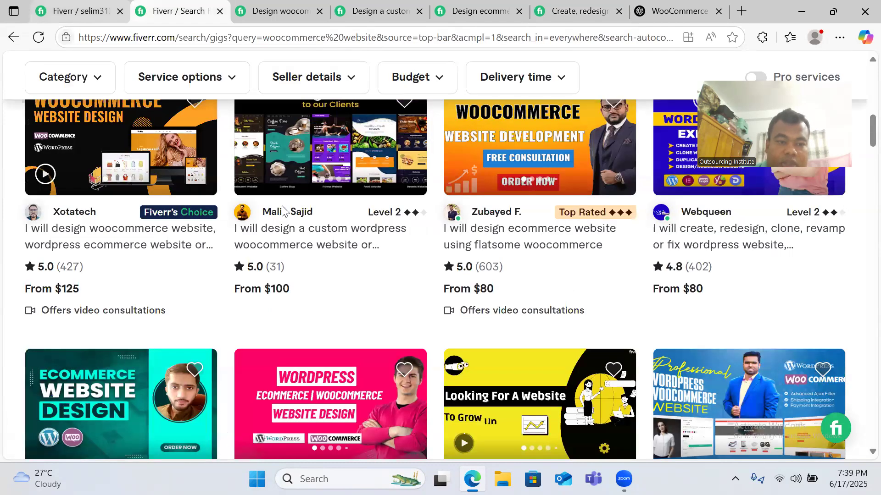
- Return to the new gig's pricing form and set the prices to $100 for Basic, $200 for Standard and $300 for Premium
{"action": "left_click", "coordinate": [69, 9]}
{"action": "scroll", "coordinate": [347, 299], "scroll_direction": "down", "scroll_amount": 4}
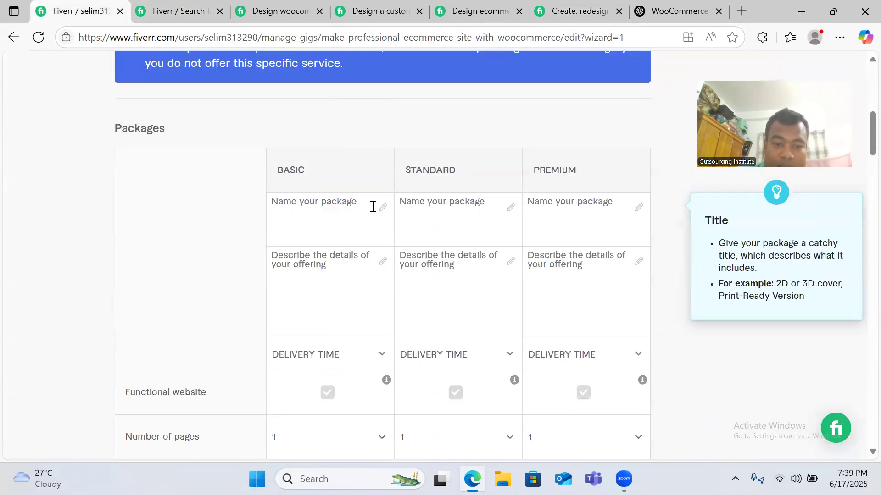
{"action": "scroll", "coordinate": [369, 338], "scroll_direction": "down", "scroll_amount": 4}
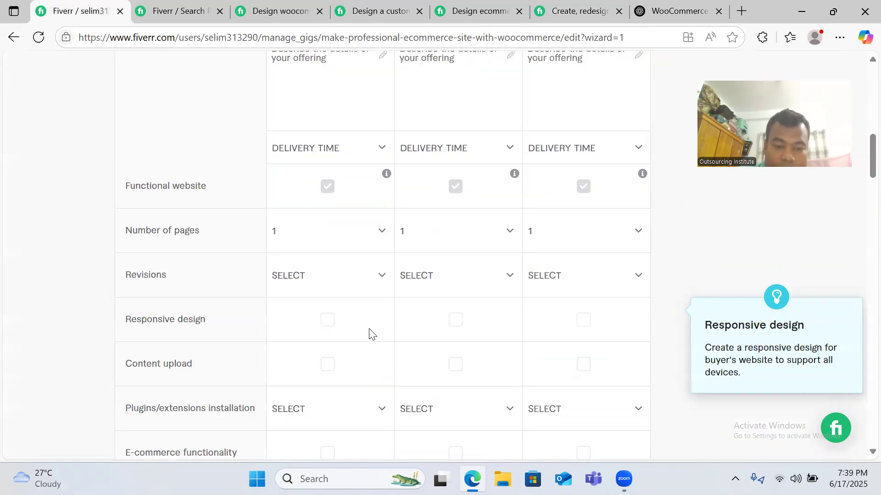
{"action": "scroll", "coordinate": [369, 335], "scroll_direction": "down", "scroll_amount": 4}
{"action": "scroll", "coordinate": [369, 334], "scroll_direction": "down", "scroll_amount": 9}
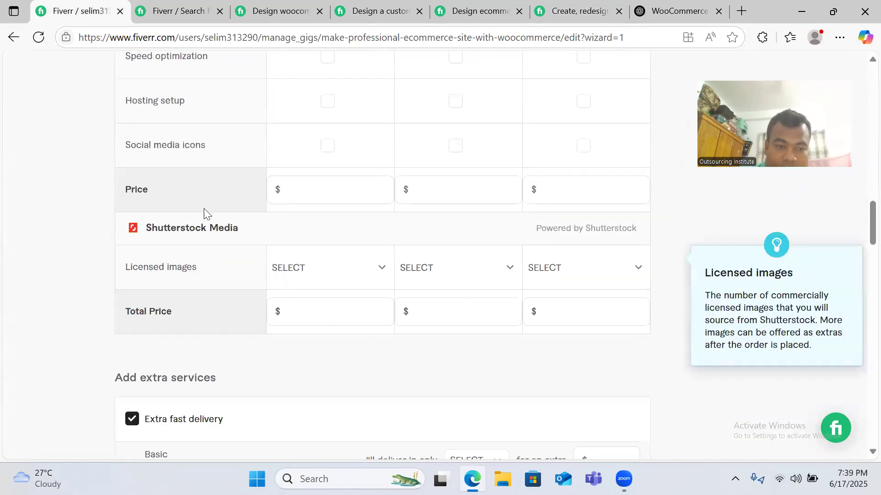
{"action": "left_click", "coordinate": [300, 191]}
{"action": "type", "text": "100"}
{"action": "left_click", "coordinate": [418, 191]}
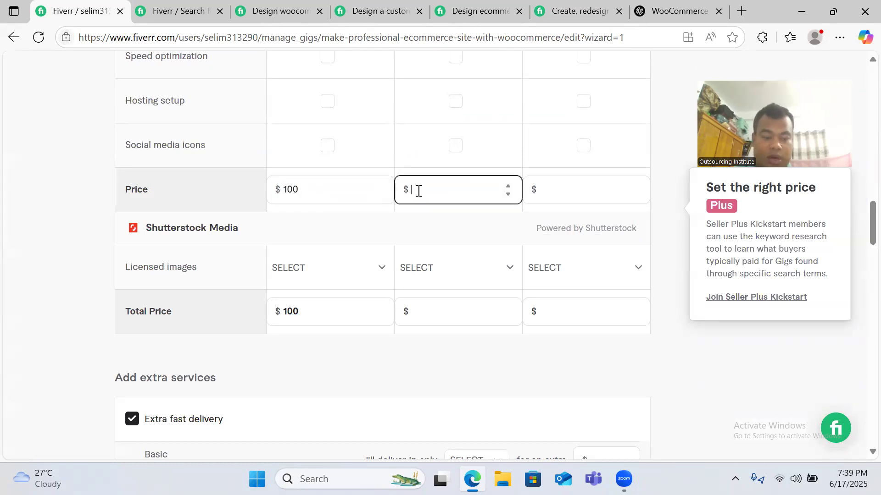
{"action": "type", "text": "8"}
{"action": "key", "text": "BackSpace"}
{"action": "type", "text": "200"}
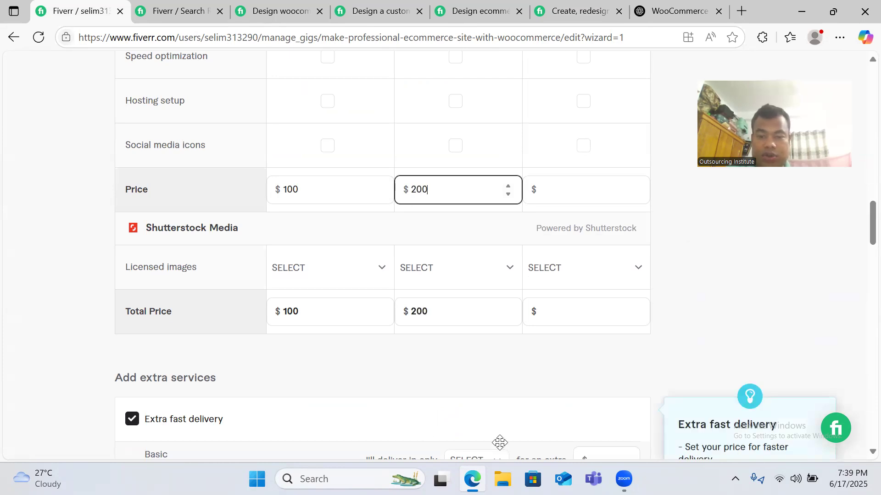
{"action": "left_click", "coordinate": [581, 193]}
{"action": "type", "text": "3000"}
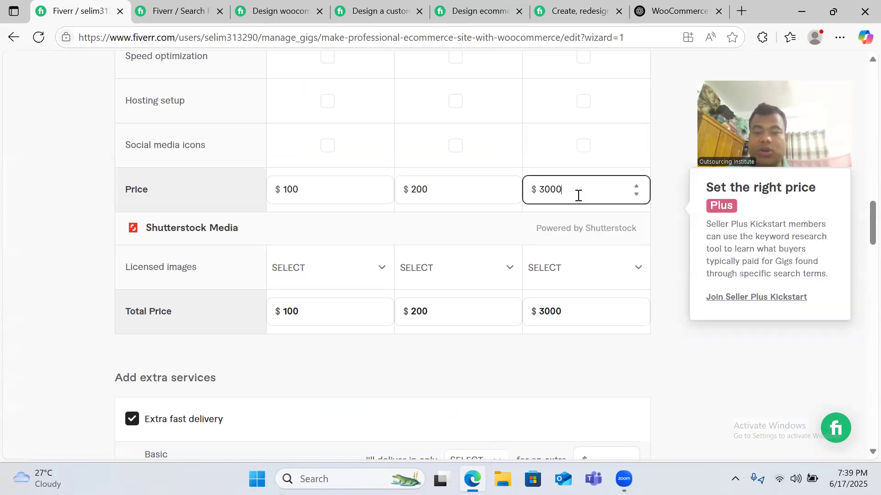
{"action": "key", "text": "BackSpace"}
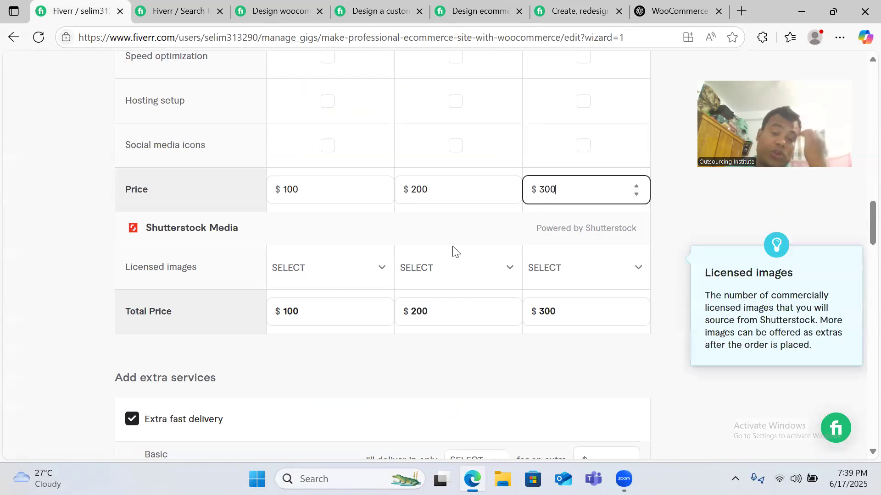
{"action": "left_click", "coordinate": [435, 269]}
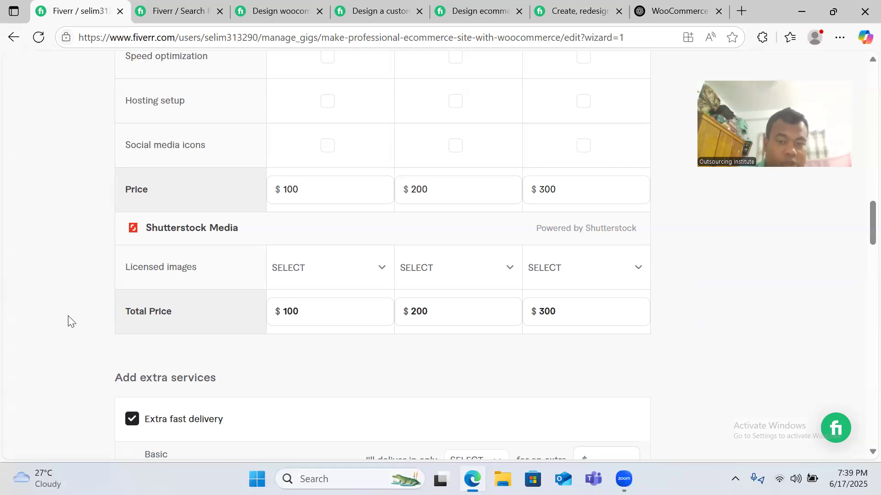
- Name the three packages in the pricing table Basic, Standard and Premium
{"action": "scroll", "coordinate": [109, 310], "scroll_direction": "up", "scroll_amount": 10}
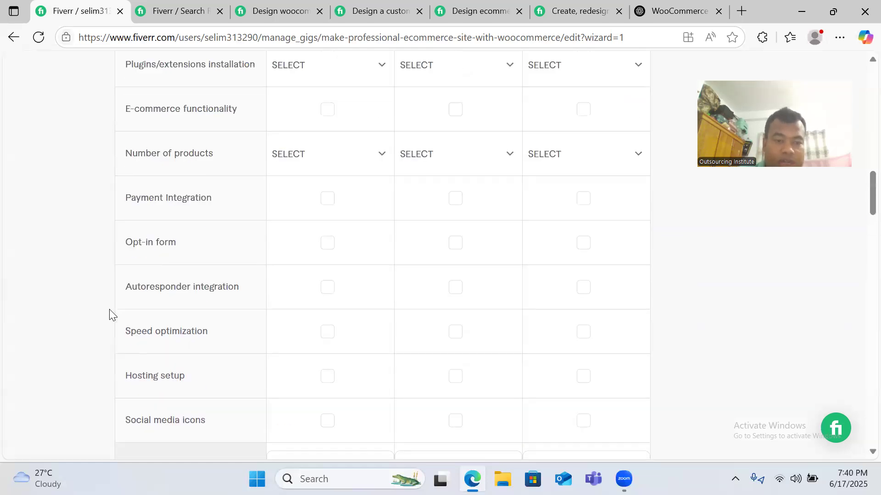
{"action": "scroll", "coordinate": [109, 309], "scroll_direction": "up", "scroll_amount": 10}
{"action": "scroll", "coordinate": [109, 310], "scroll_direction": "down", "scroll_amount": 3}
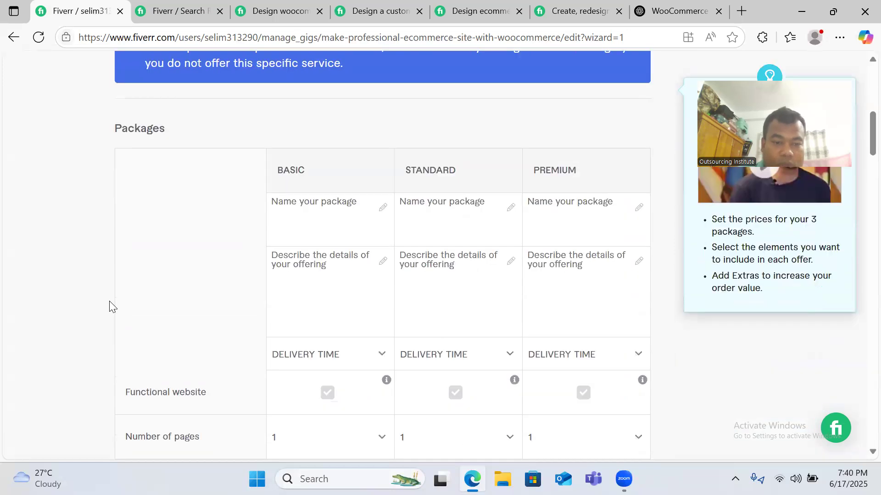
{"action": "mouse_move", "coordinate": [378, 204]}
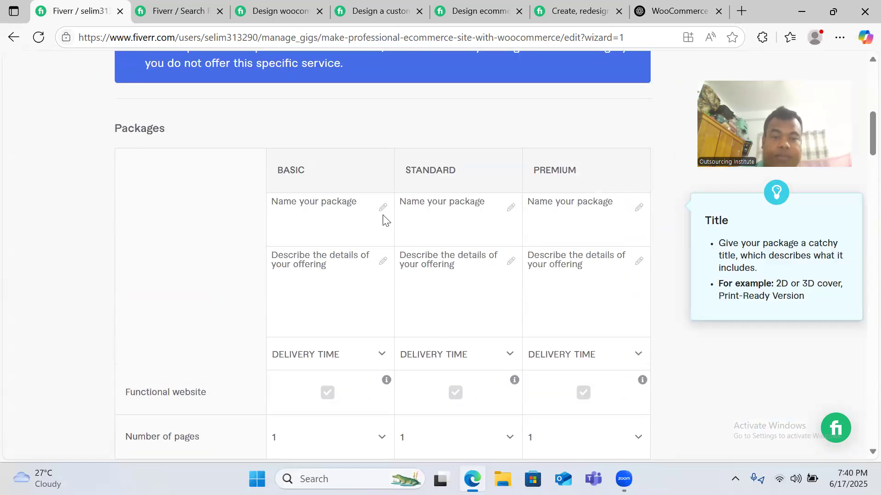
{"action": "left_click", "coordinate": [344, 206]}
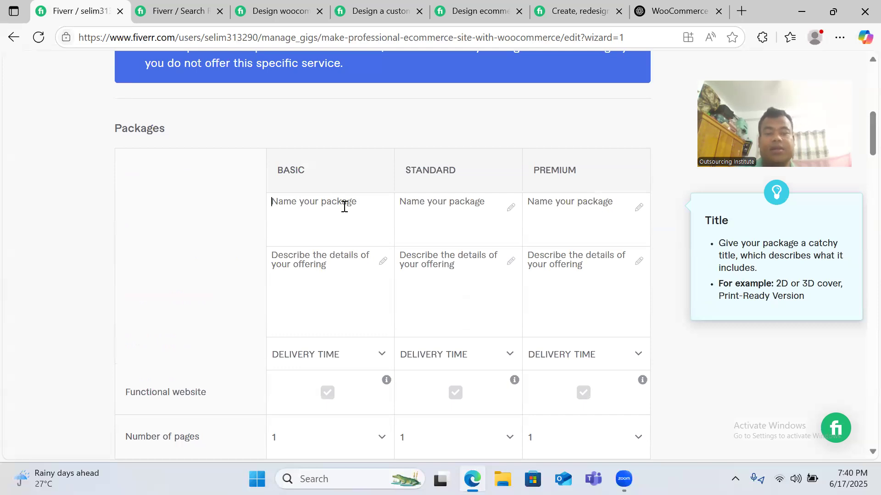
{"action": "type", "text": "Basic"}
{"action": "mouse_move", "coordinate": [310, 208]}
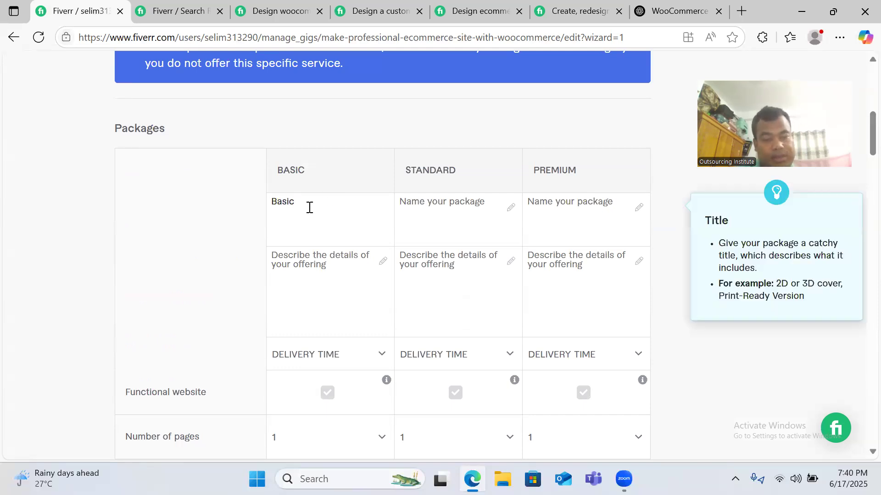
{"action": "left_click", "coordinate": [465, 203]}
{"action": "type", "text": "Stan"}
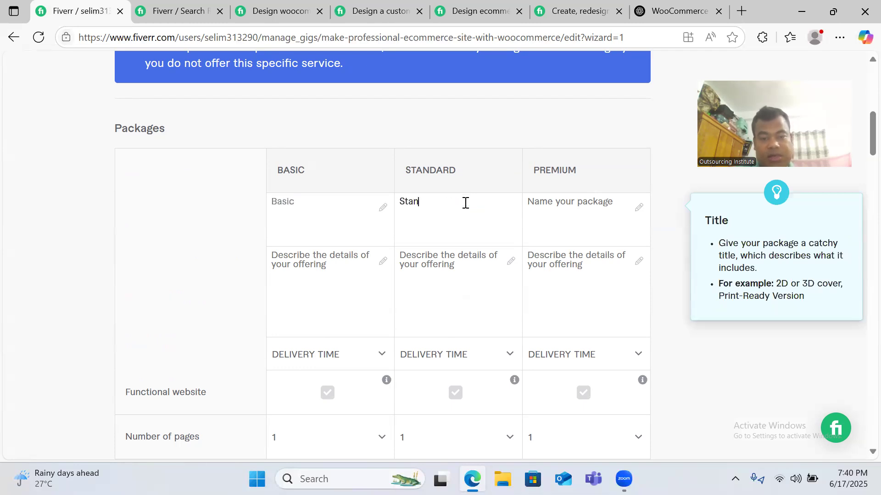
{"action": "type", "text": "dard"}
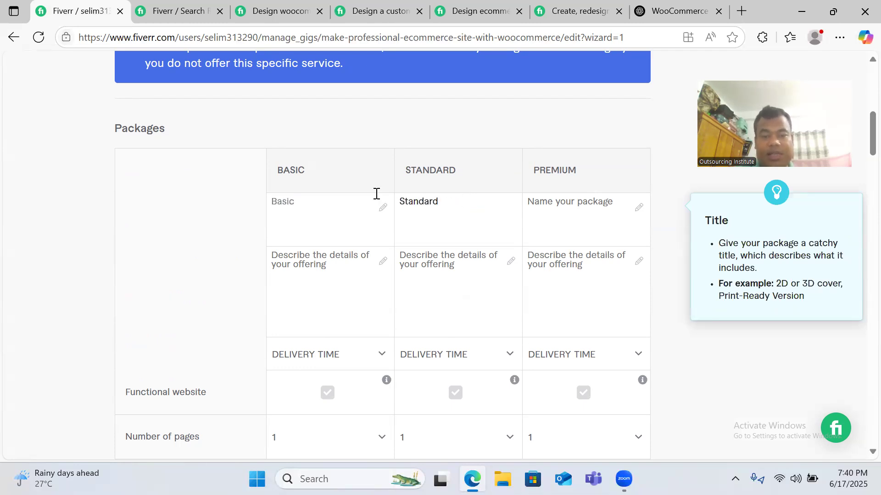
{"action": "left_click", "coordinate": [594, 204]}
{"action": "type", "text": "P"}
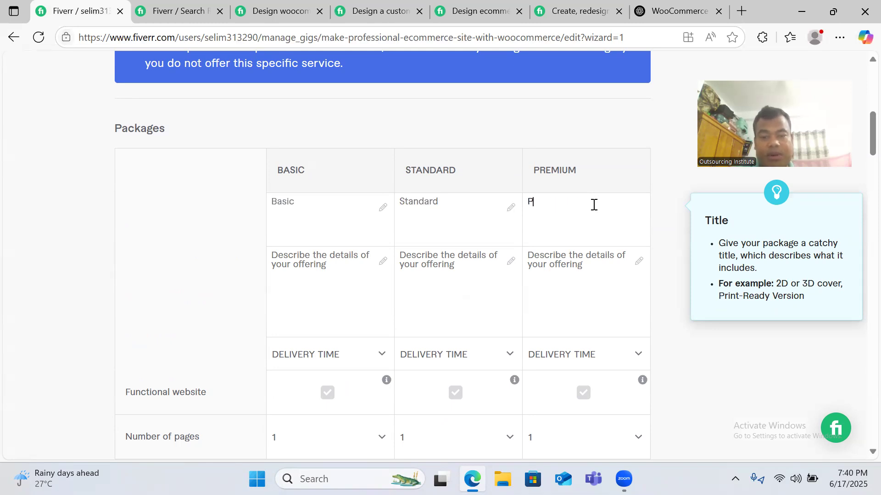
{"action": "type", "text": "roemium"}
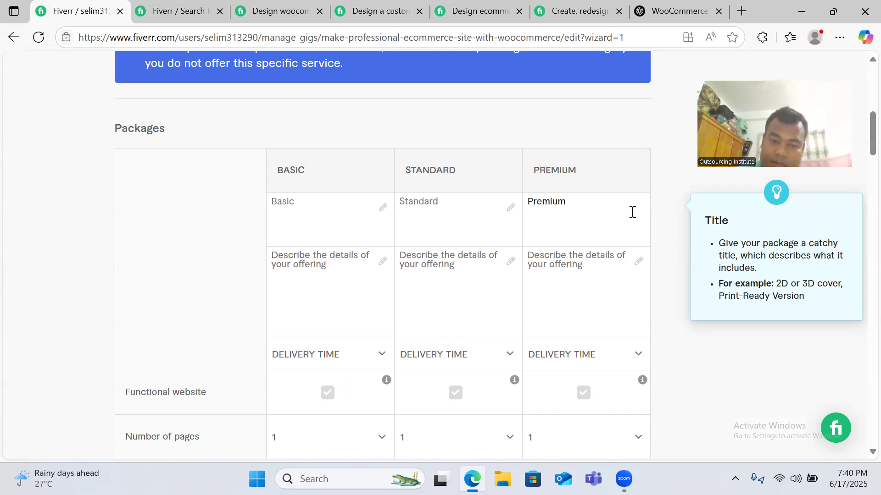
- Look over the package names, description fields, total prices and extra services in the new gig's pricing form
{"action": "left_click", "coordinate": [307, 274]}
{"action": "left_click", "coordinate": [302, 205]}
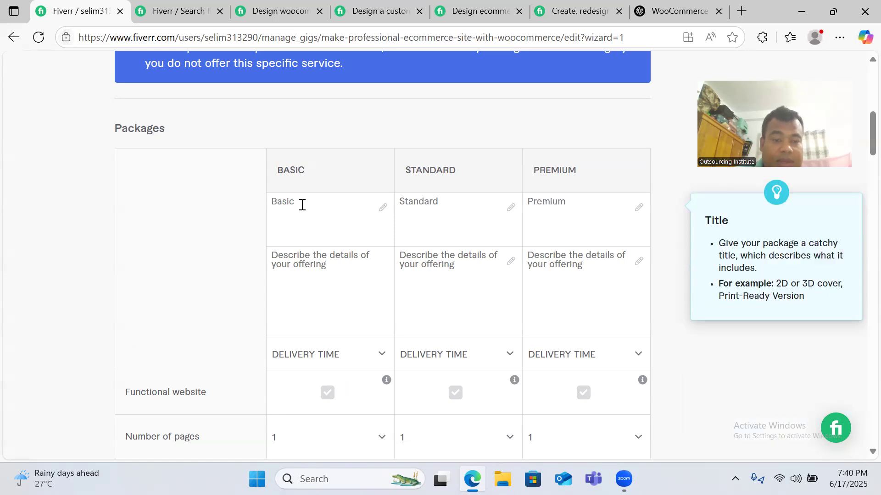
{"action": "left_click", "coordinate": [291, 267]}
{"action": "left_click", "coordinate": [439, 204]}
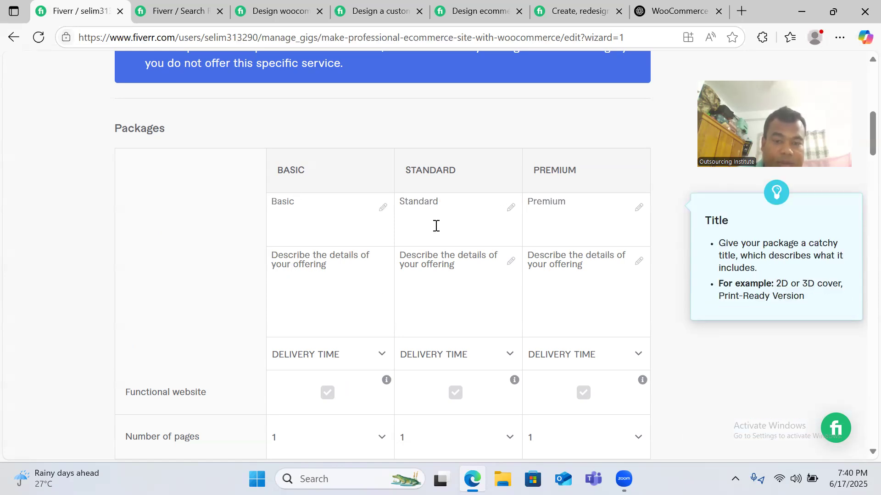
{"action": "left_click", "coordinate": [548, 247]}
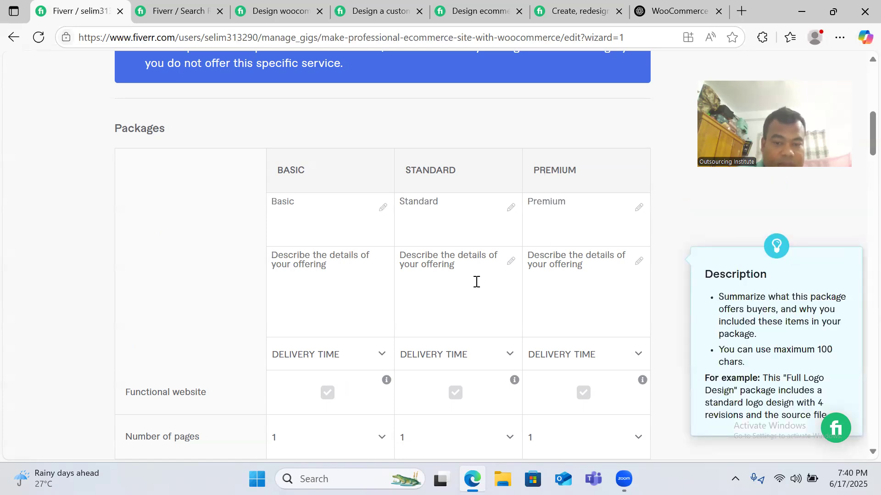
{"action": "left_click", "coordinate": [300, 205]}
{"action": "scroll", "coordinate": [302, 204], "scroll_direction": "down", "scroll_amount": 15}
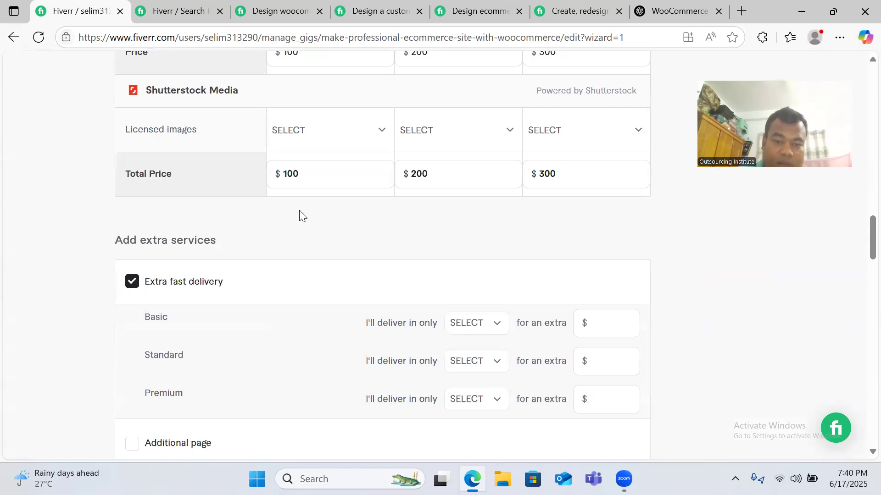
{"action": "scroll", "coordinate": [580, 208], "scroll_direction": "up", "scroll_amount": 7}
{"action": "scroll", "coordinate": [581, 188], "scroll_direction": "up", "scroll_amount": 15}
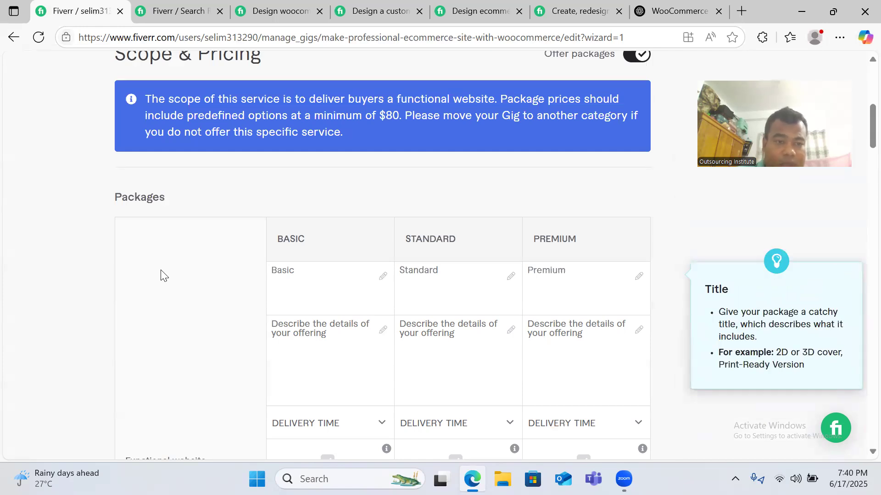
{"action": "scroll", "coordinate": [325, 285], "scroll_direction": "down", "scroll_amount": 2}
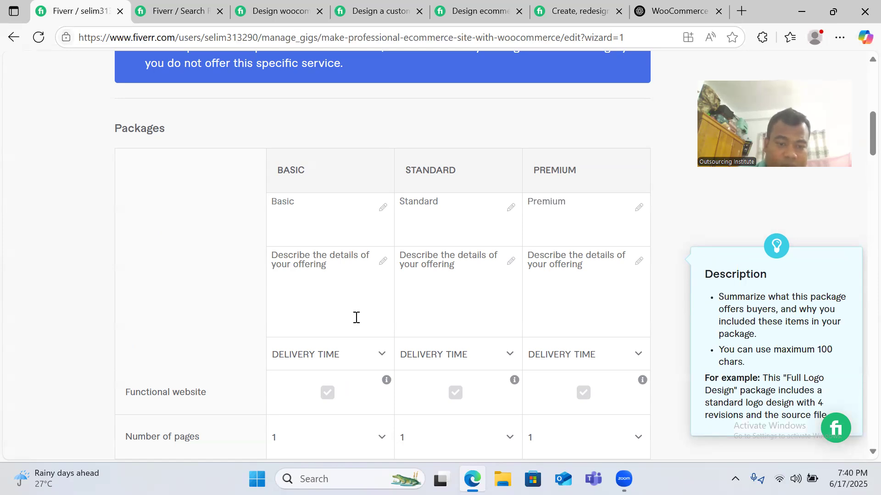
{"action": "left_click", "coordinate": [383, 265]}
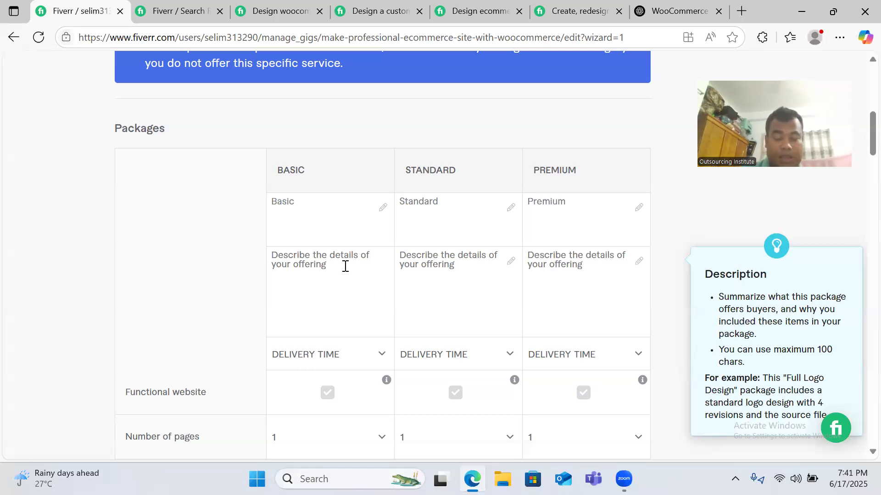
{"action": "type", "text": "We"}
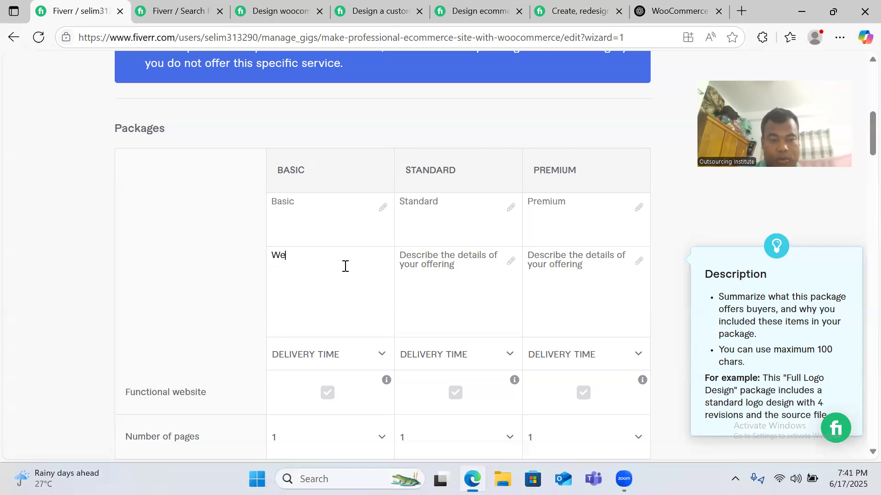
{"action": "type", "text": "bs"}
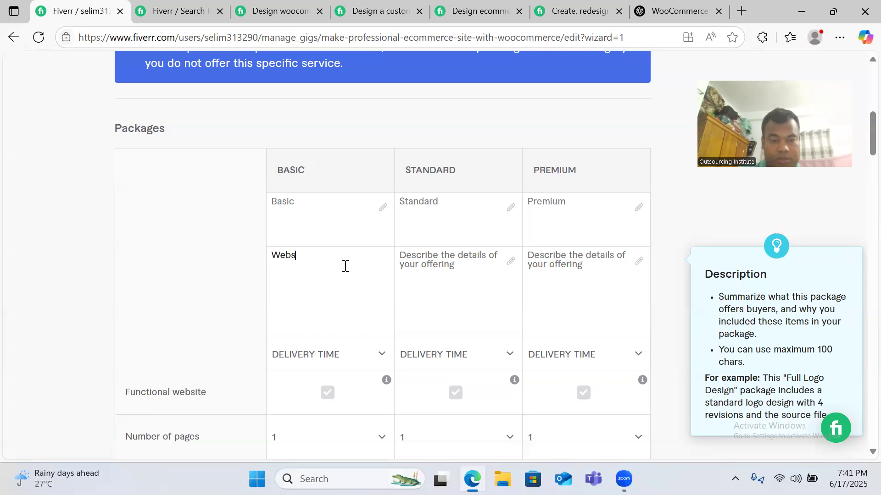
{"action": "type", "text": "tore create,"}
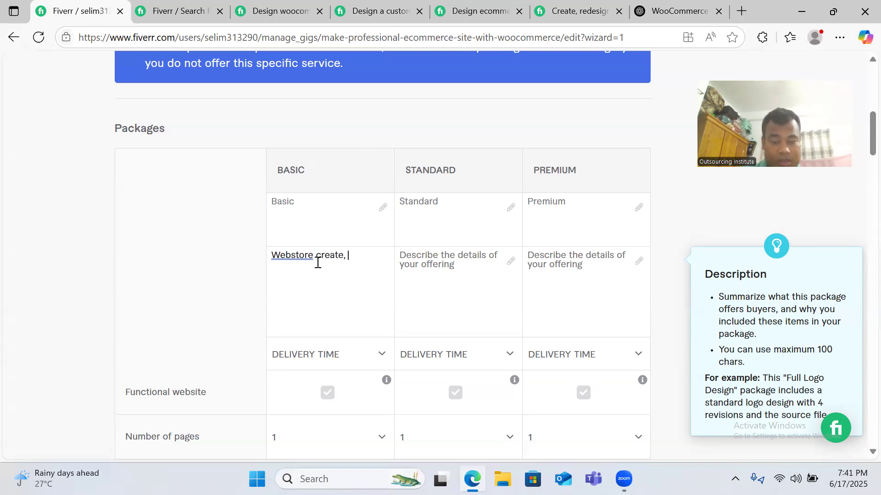
{"action": "key", "text": "BackSpace"}
{"action": "key", "text": "BackSpace"}
{"action": "key", "text": "BackSpace"}
{"action": "key", "text": "BackSpace"}
{"action": "key", "text": "BackSpace"}
{"action": "key", "text": "BackSpace"}
{"action": "key", "text": "BackSpace"}
{"action": "key", "text": "BackSpace"}
{"action": "key", "text": "BackSpace"}
{"action": "key", "text": "BackSpace"}
{"action": "key", "text": "BackSpace"}
{"action": "key", "text": "BackSpace"}
{"action": "key", "text": "BackSpace"}
{"action": "key", "text": "BackSpace"}
{"action": "key", "text": "BackSpace"}
{"action": "key", "text": "BackSpace"}
{"action": "key", "text": "BackSpace"}
- Start the Basic package's description with "Ecommerce site create"
{"action": "type", "text": "Ecommerce "}
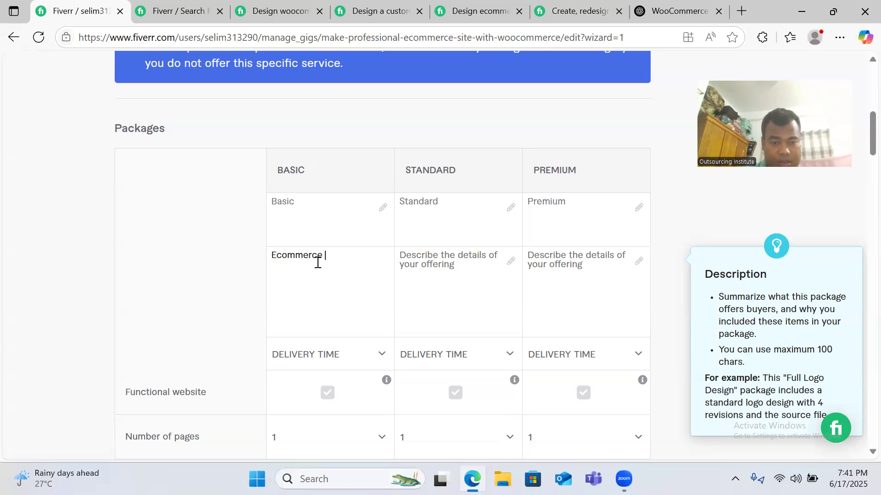
{"action": "type", "text": "site create"}
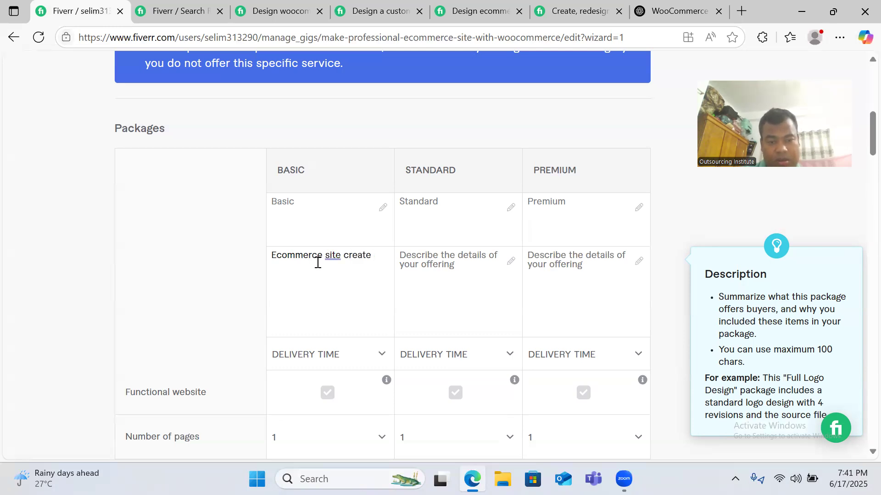
{"action": "type", "text": "Th"}
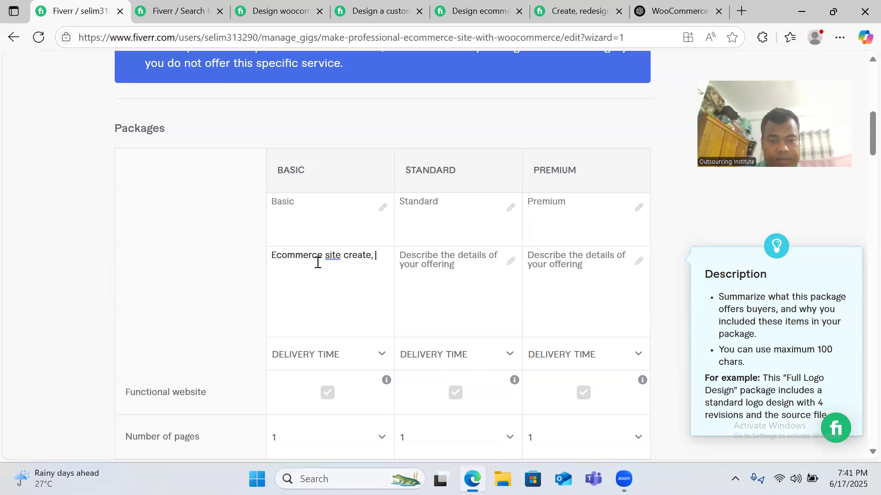
{"action": "type", "text": "e"}
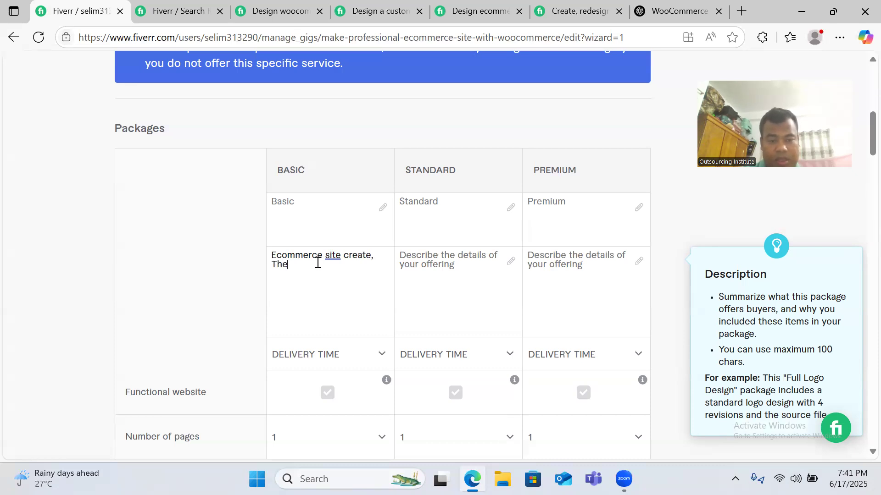
{"action": "type", "text": "me in"}
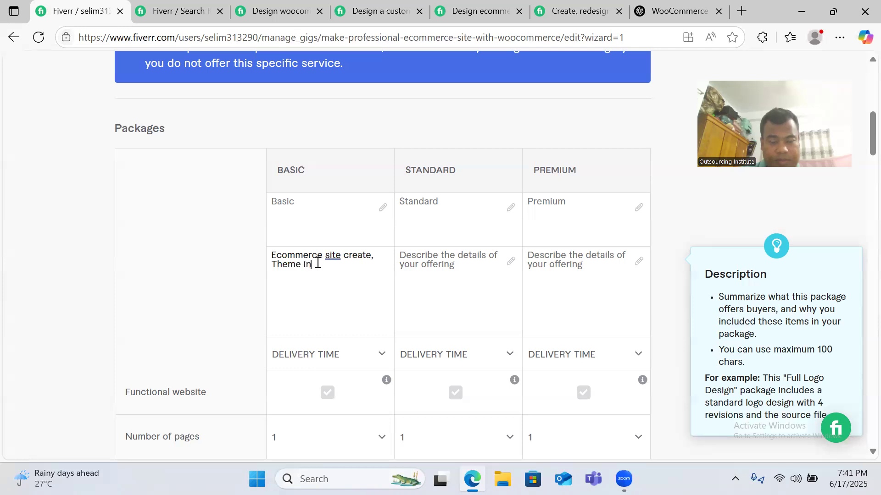
{"action": "key", "text": "BackSpace"}
{"action": "key", "text": "BackSpace"}
{"action": "key", "text": "BackSpace"}
{"action": "key", "text": "BackSpace"}
{"action": "key", "text": "BackSpace"}
{"action": "key", "text": "BackSpace"}
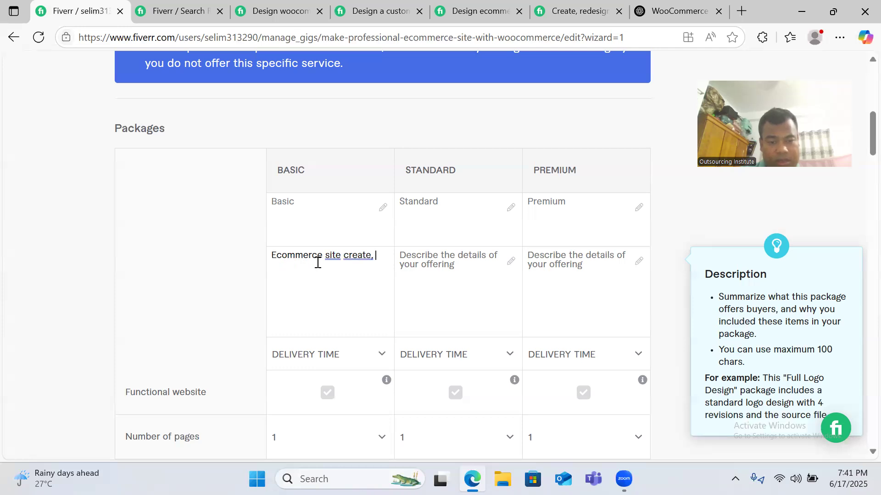
{"action": "type", "text": "with exclusive the"}
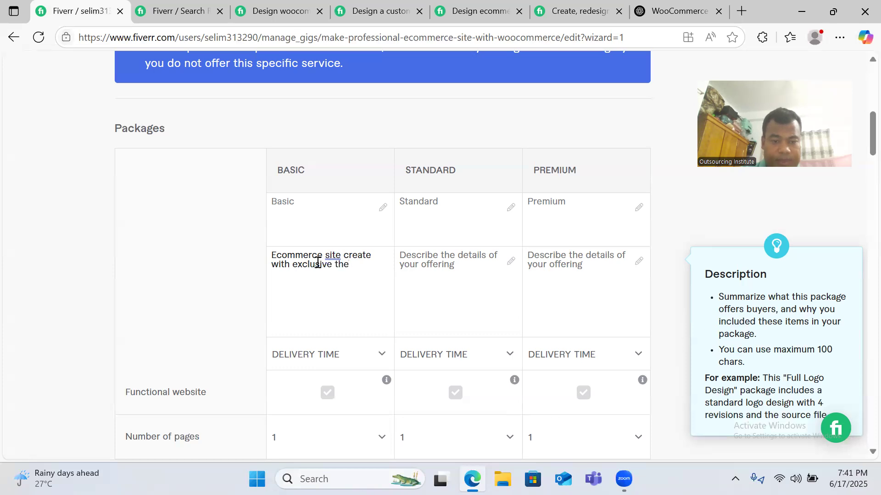
{"action": "key", "text": "BackSpace"}
{"action": "key", "text": "BackSpace"}
{"action": "key", "text": "BackSpace"}
{"action": "key", "text": "BackSpace"}
{"action": "key", "text": "BackSpace"}
{"action": "key", "text": "BackSpace"}
{"action": "key", "text": "BackSpace"}
{"action": "key", "text": "BackSpace"}
{"action": "key", "text": "BackSpace"}
{"action": "key", "text": "BackSpace"}
{"action": "key", "text": "BackSpace"}
{"action": "key", "text": "BackSpace"}
{"action": "key", "text": "BackSpace"}
{"action": "key", "text": "BackSpace"}
{"action": "key", "text": "BackSpace"}
{"action": "key", "text": "BackSpace"}
{"action": "key", "text": "BackSpace"}
{"action": "key", "text": "BackSpace"}
{"action": "key", "text": "BackSpace"}
{"action": "key", "text": "BackSpace"}
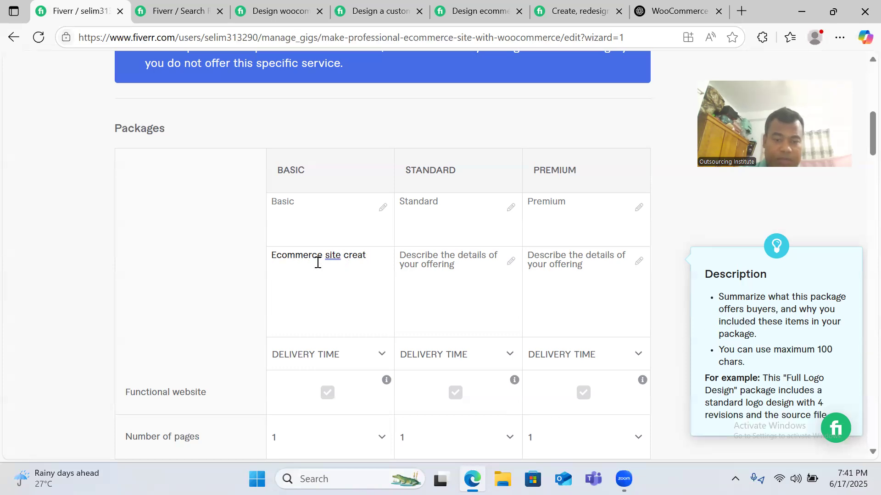
{"action": "type", "text": "e"}
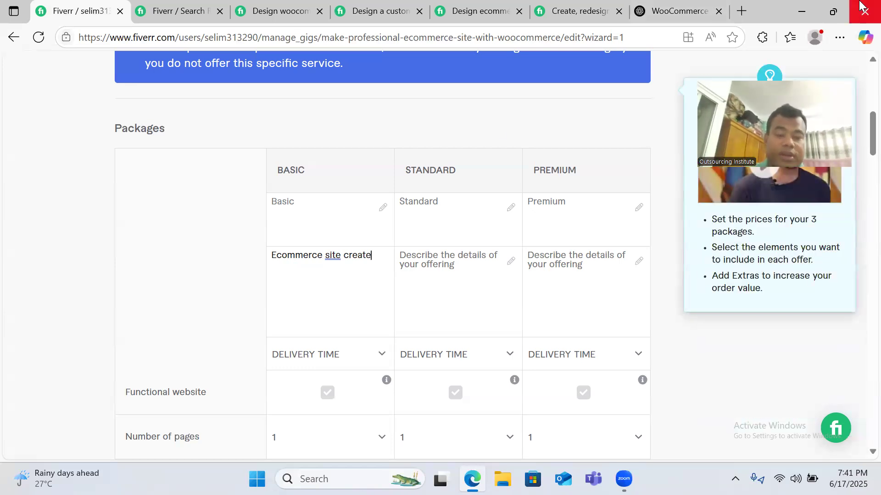
- Continue the Basic package's description with ", 10 page, Payment"
{"action": "type", "text": ","}
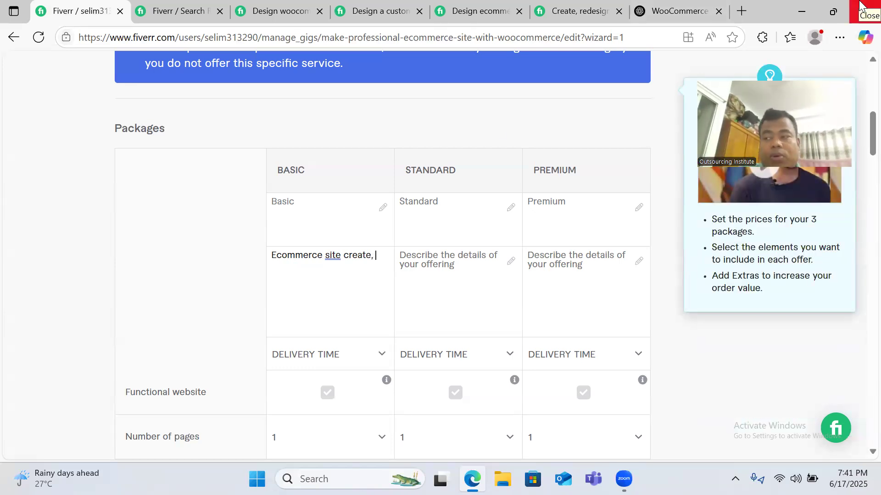
{"action": "type", "text": " 1"}
{"action": "key", "text": "BackSpace"}
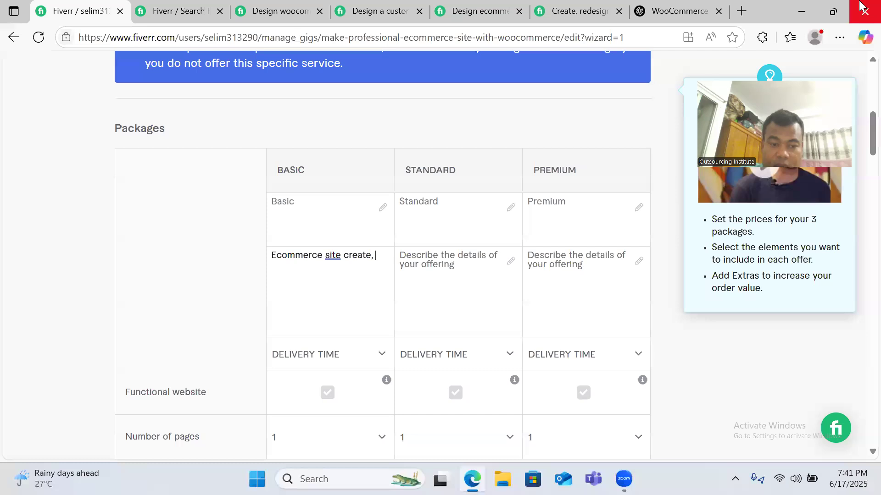
{"action": "type", "text": "10 page,"}
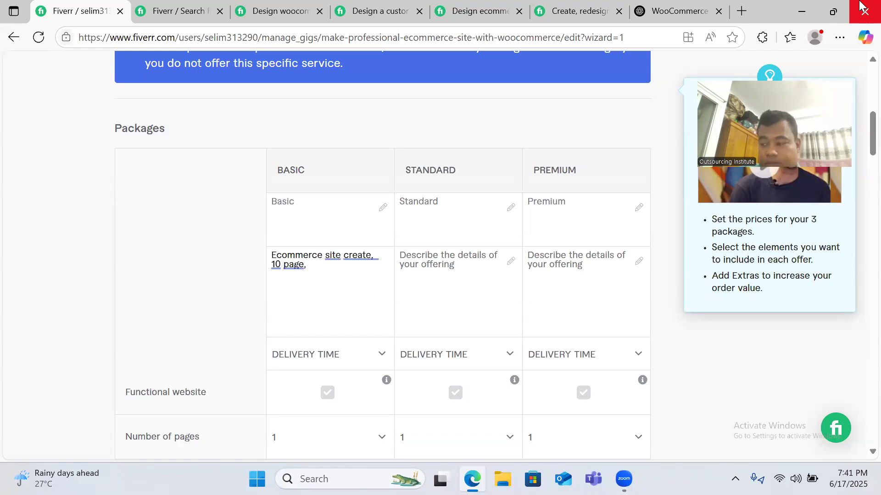
{"action": "type", "text": "Payment "}
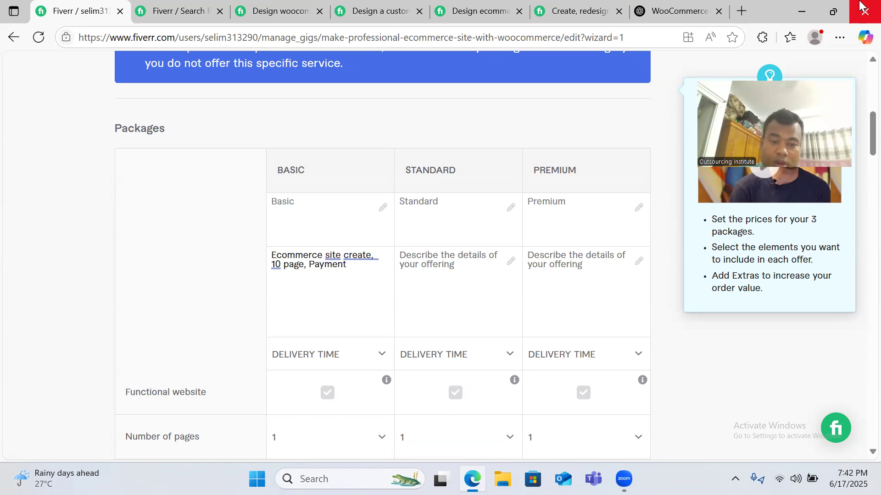
{"action": "type", "text": "a"}
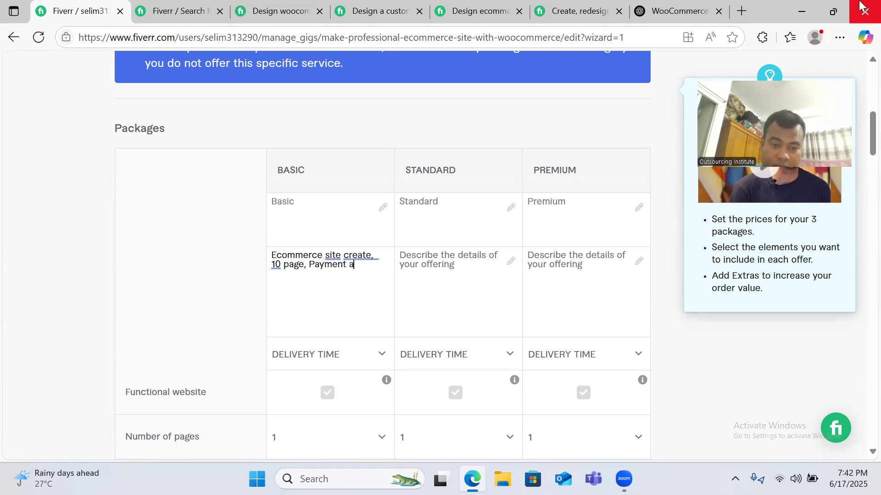
{"action": "type", "text": "nd Tax"}
{"action": "key", "text": "BackSpace"}
{"action": "key", "text": "BackSpace"}
{"action": "key", "text": "BackSpace"}
{"action": "key", "text": "BackSpace"}
{"action": "key", "text": "BackSpace"}
{"action": "key", "text": "BackSpace"}
{"action": "key", "text": "BackSpace"}
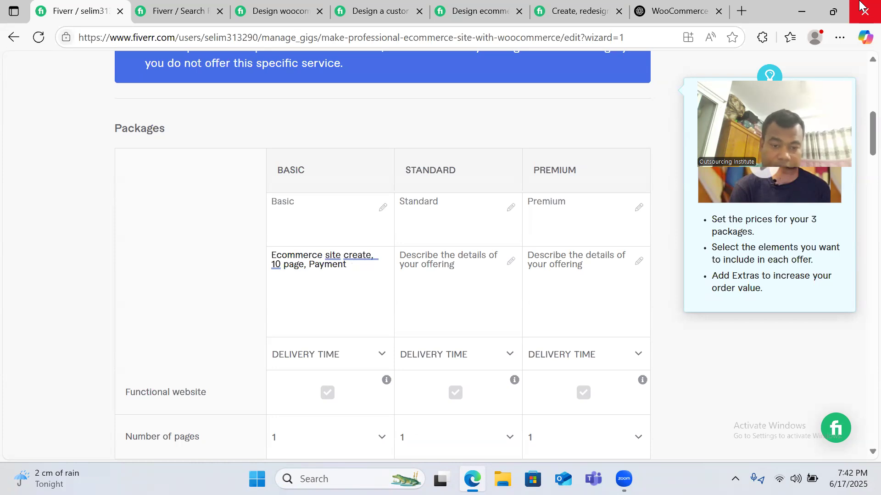
- Add "Tax and cash on delivery" after "Payment" in the Basic package's description
{"action": "type", "text": "Tax"}
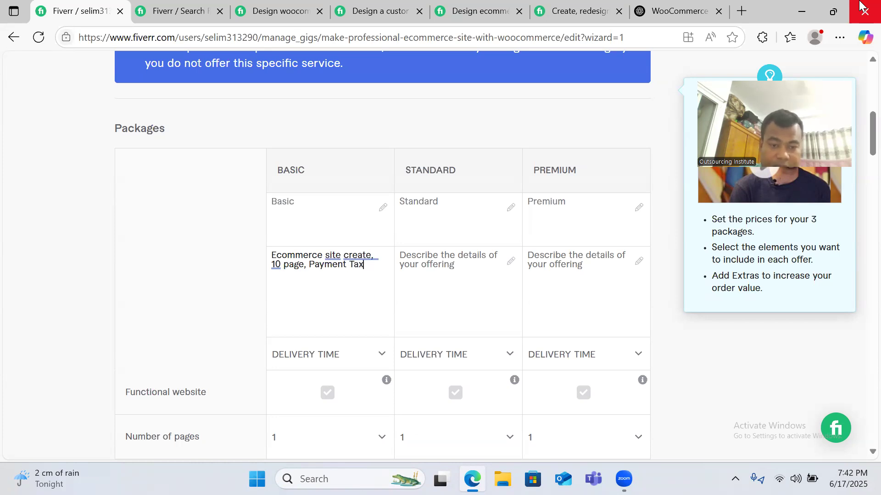
{"action": "type", "text": " and Dev"}
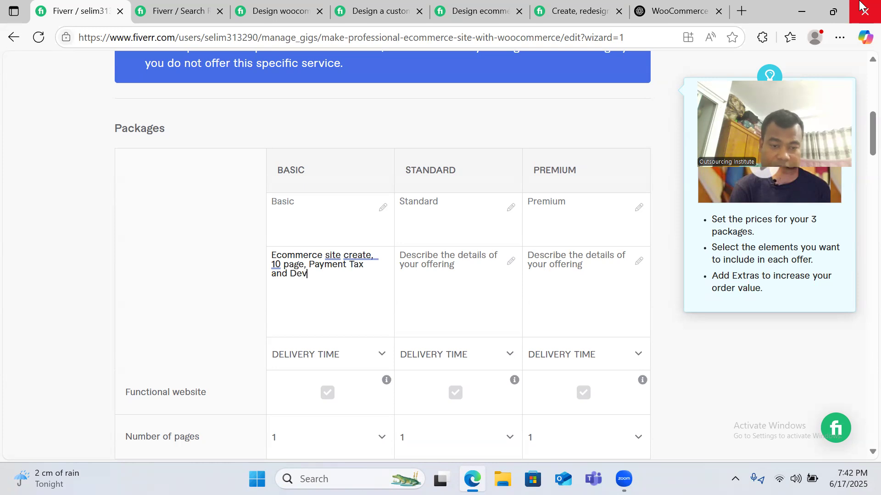
{"action": "type", "text": "livery"}
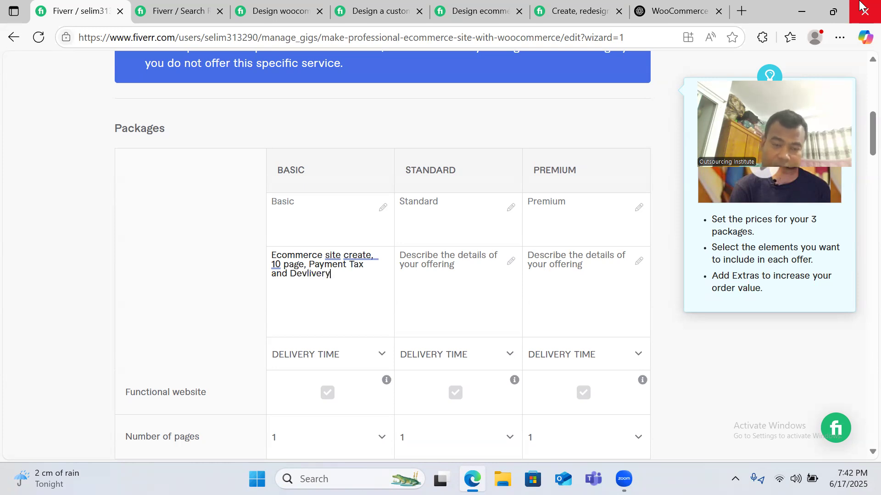
{"action": "key", "text": "BackSpace"}
{"action": "key", "text": "BackSpace"}
{"action": "type", "text": "ry s"}
{"action": "key", "text": "BackSpace"}
{"action": "key", "text": "BackSpace"}
{"action": "key", "text": "BackSpace"}
{"action": "key", "text": "BackSpace"}
{"action": "key", "text": "BackSpace"}
{"action": "key", "text": "BackSpace"}
{"action": "type", "text": "very"}
{"action": "key", "text": "BackSpace"}
{"action": "key", "text": "BackSpace"}
{"action": "key", "text": "BackSpace"}
{"action": "key", "text": "BackSpace"}
{"action": "key", "text": "BackSpace"}
{"action": "key", "text": "BackSpace"}
{"action": "key", "text": "BackSpace"}
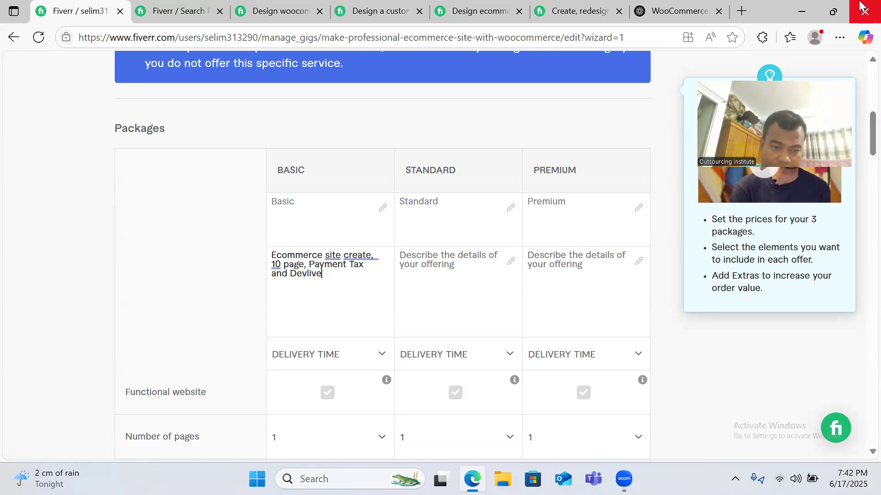
{"action": "key", "text": "BackSpace"}
{"action": "key", "text": "BackSpace"}
{"action": "type", "text": "deliv"}
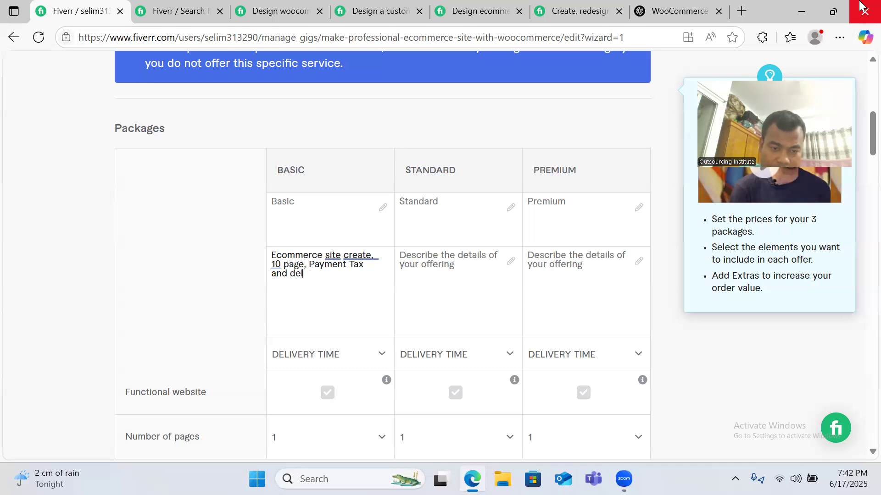
{"action": "key", "text": "BackSpace"}
{"action": "key", "text": "BackSpace"}
{"action": "key", "text": "BackSpace"}
{"action": "key", "text": "BackSpace"}
{"action": "key", "text": "BackSpace"}
{"action": "type", "text": "cash on delivery"}
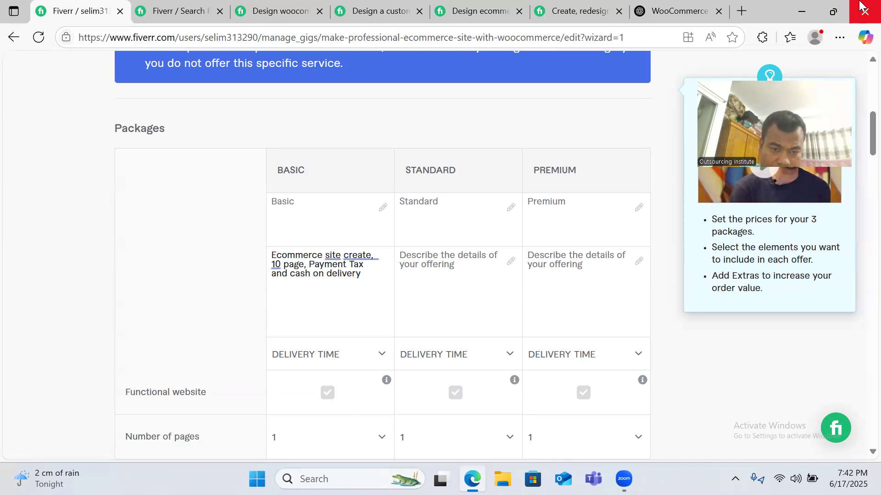
- Extend the Basic package's description with "system setup, SEO with Yoast SEO"
{"action": "type", "text": " system setup, S"}
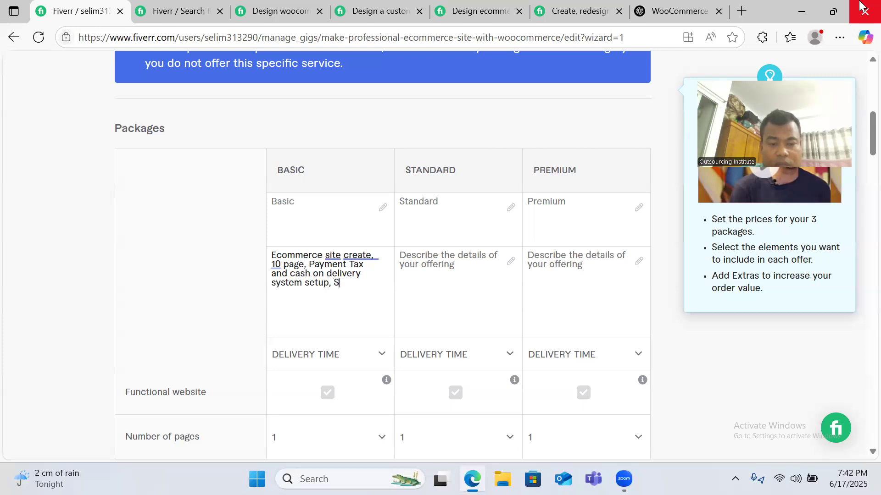
{"action": "type", "text": "EO with"}
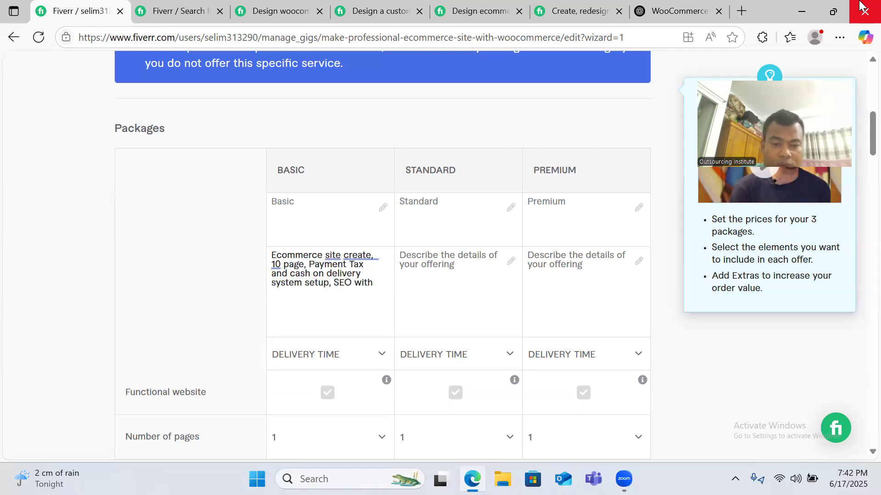
{"action": "type", "text": " Yoast SEO"}
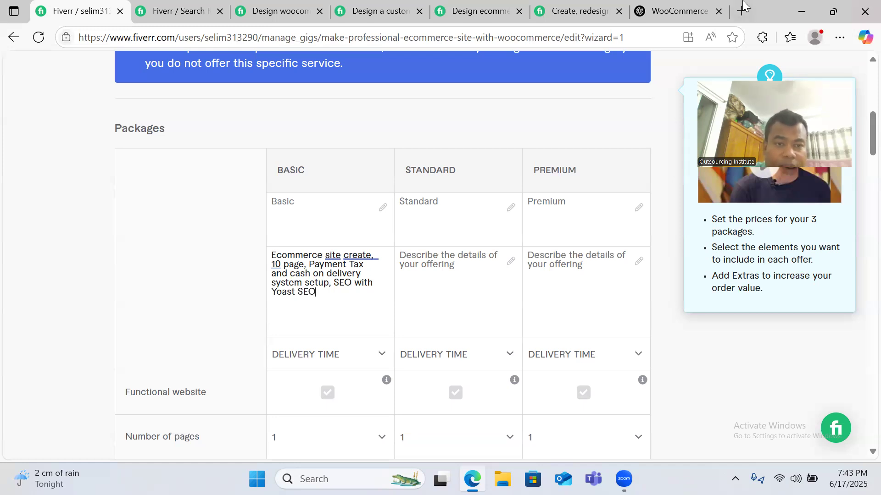
- Compare the Basic, Standard and Premium package descriptions of the first two competing WooCommerce gigs
{"action": "left_click", "coordinate": [284, 11]}
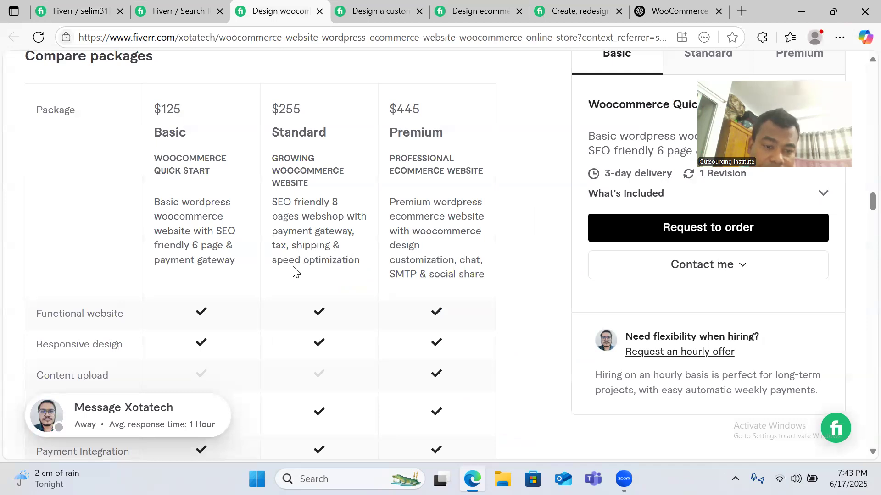
{"action": "left_click_drag", "start_coordinate": [273, 260], "coordinate": [321, 260]}
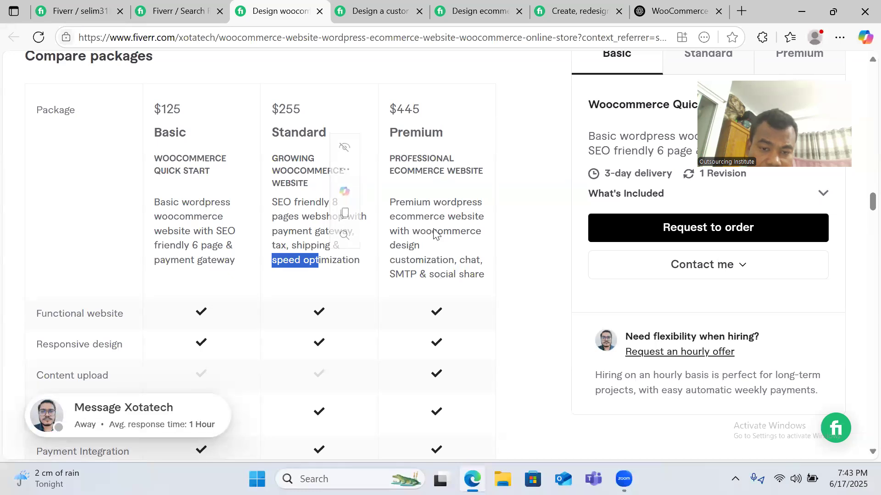
{"action": "left_click", "coordinate": [375, 11]}
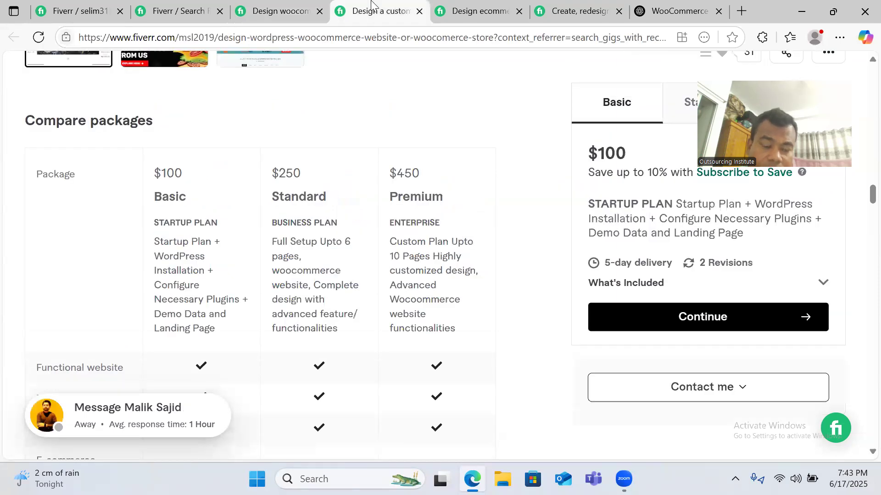
{"action": "left_click", "coordinate": [289, 6]}
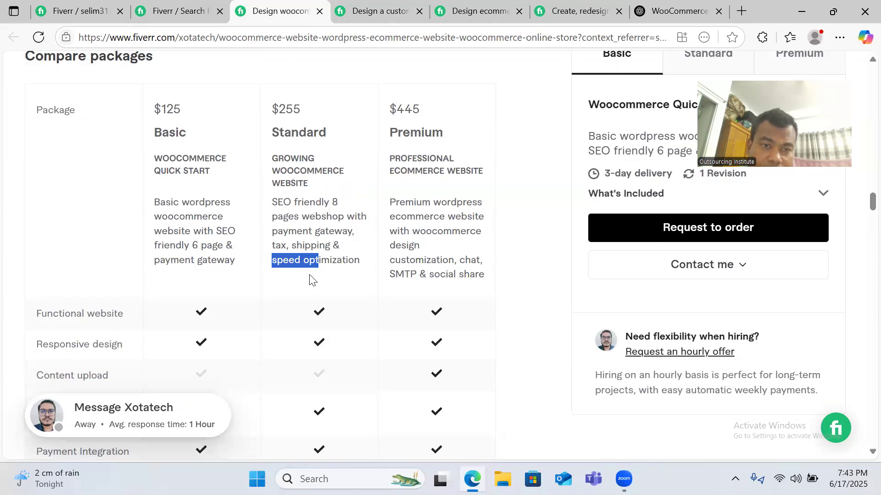
{"action": "left_click", "coordinate": [400, 6]}
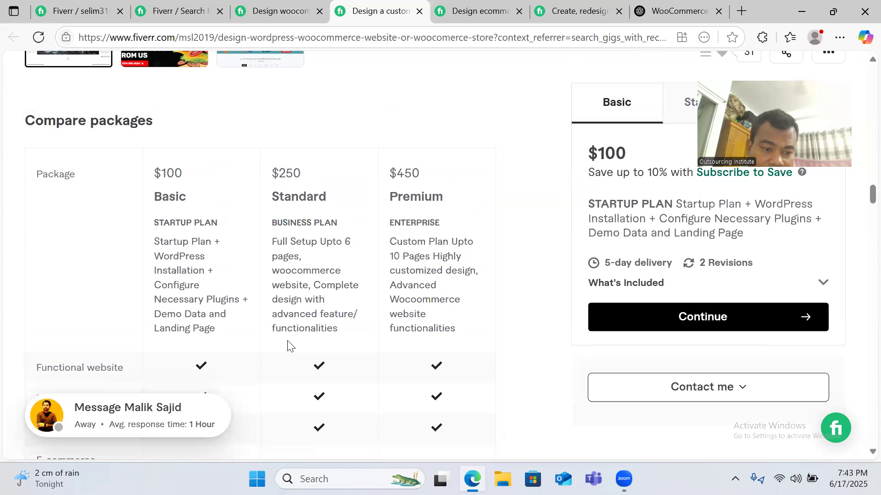
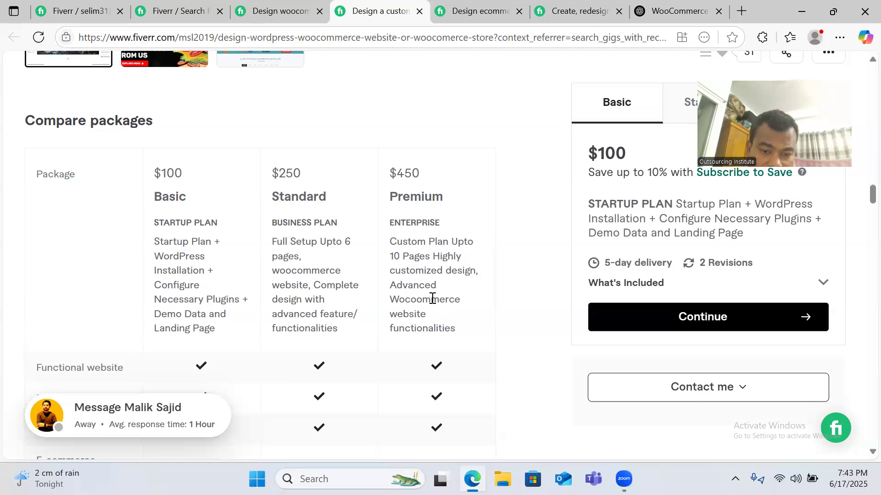
- Examine the package descriptions of the competing Flatsome WooCommerce gig, especially its Standard package
{"action": "left_click", "coordinate": [491, 6]}
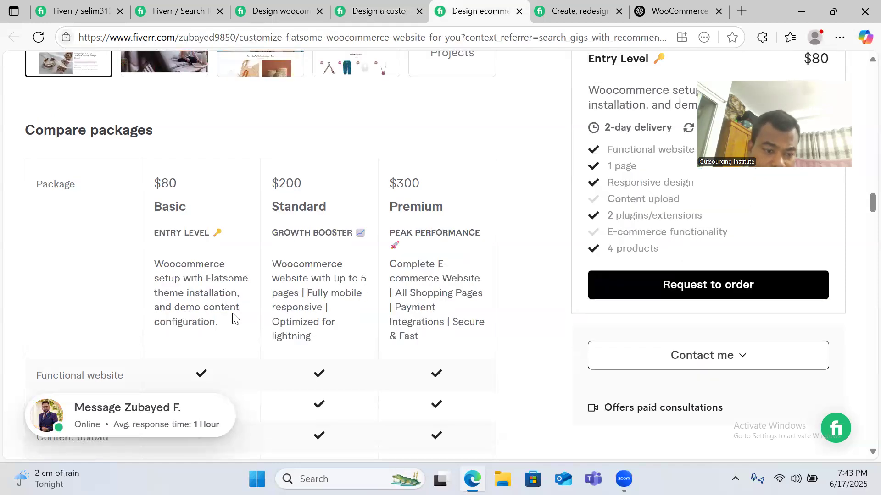
{"action": "left_click_drag", "start_coordinate": [278, 324], "coordinate": [309, 331]}
{"action": "left_click", "coordinate": [311, 322]}
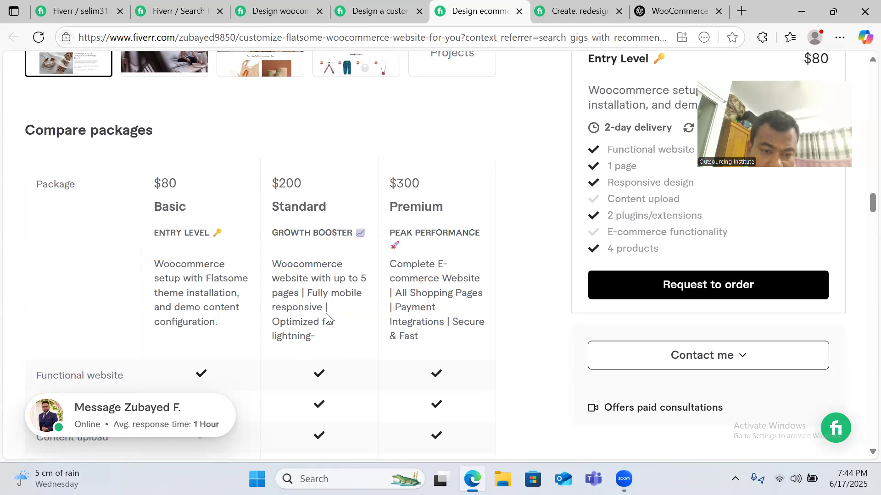
{"action": "left_click_drag", "start_coordinate": [308, 294], "coordinate": [330, 306]}
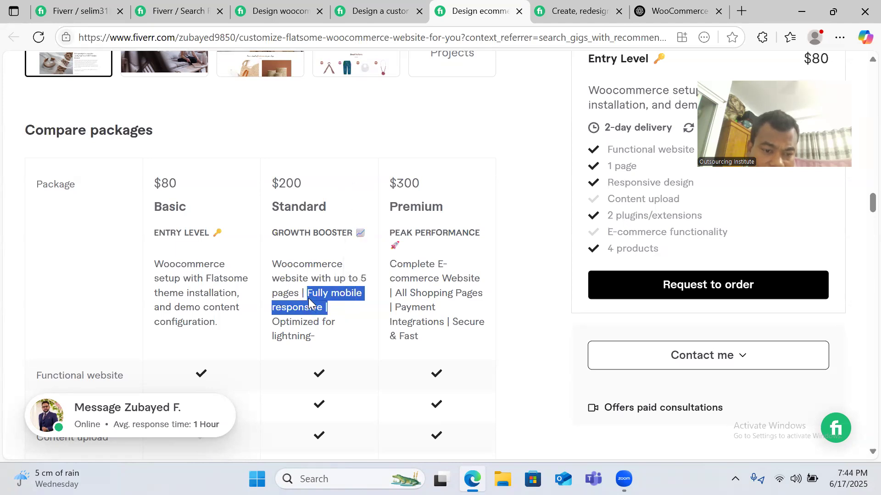
{"action": "left_click", "coordinate": [315, 307]}
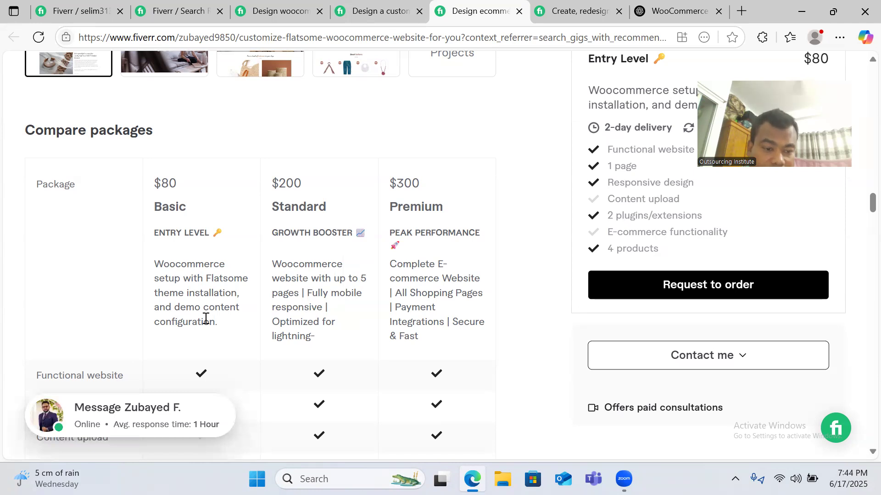
- Return to the gig being edited and copy the Basic package's description into the Standard and Premium descriptions
{"action": "left_click", "coordinate": [370, 10]}
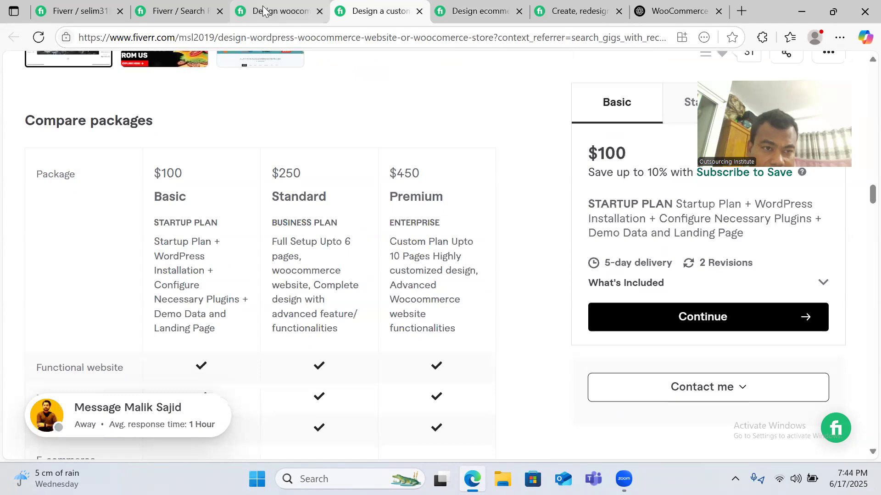
{"action": "left_click", "coordinate": [186, 10]}
{"action": "left_click", "coordinate": [88, 10]}
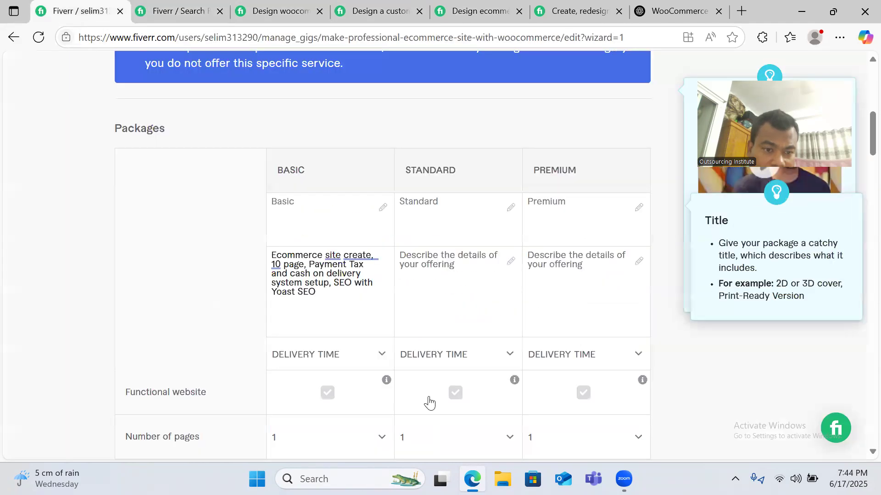
{"action": "left_click", "coordinate": [329, 277]}
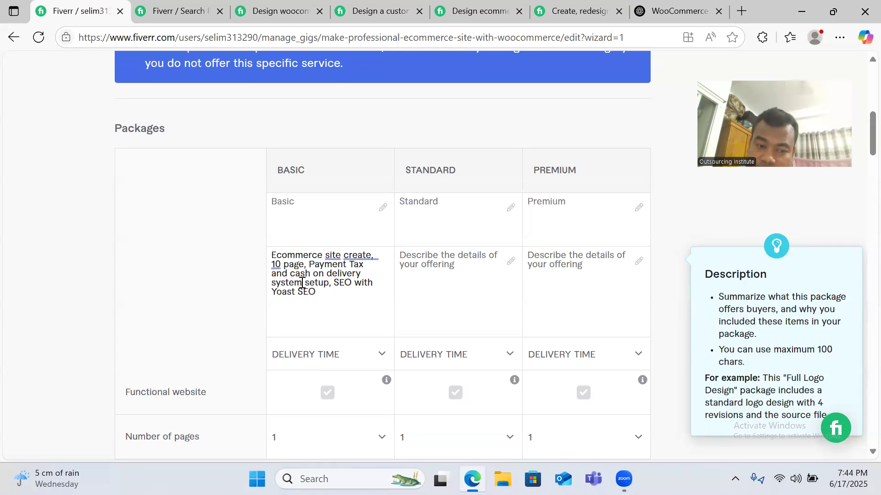
{"action": "left_click_drag", "start_coordinate": [322, 289], "coordinate": [268, 259]}
{"action": "key", "text": "ctrl+c"}
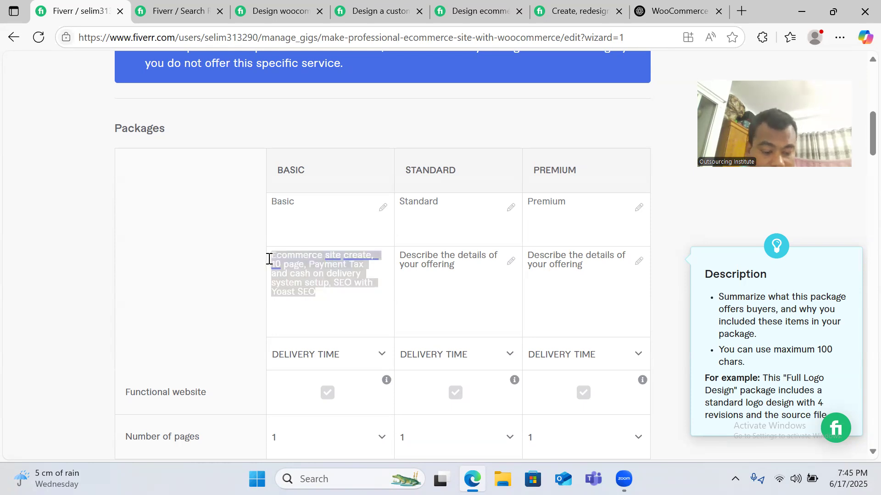
{"action": "left_click", "coordinate": [429, 265]}
{"action": "key", "text": "ctrl+v"}
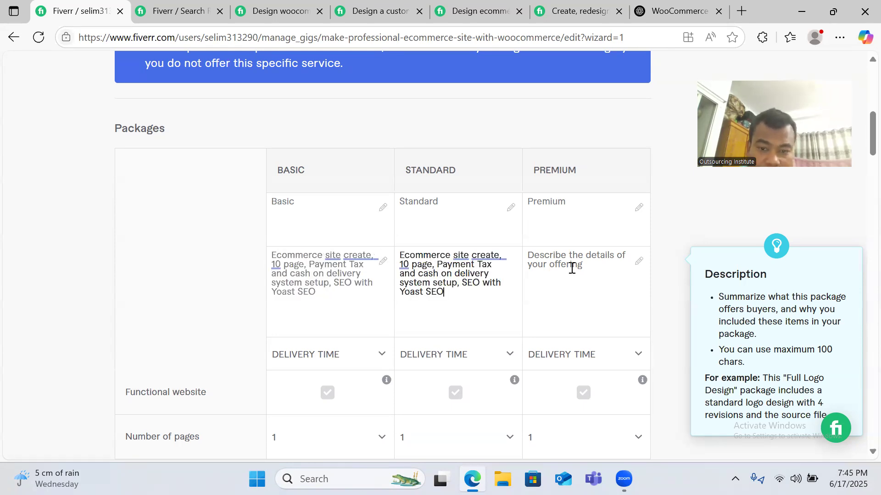
{"action": "left_click", "coordinate": [569, 267]}
{"action": "key", "text": "ctrl+v"}
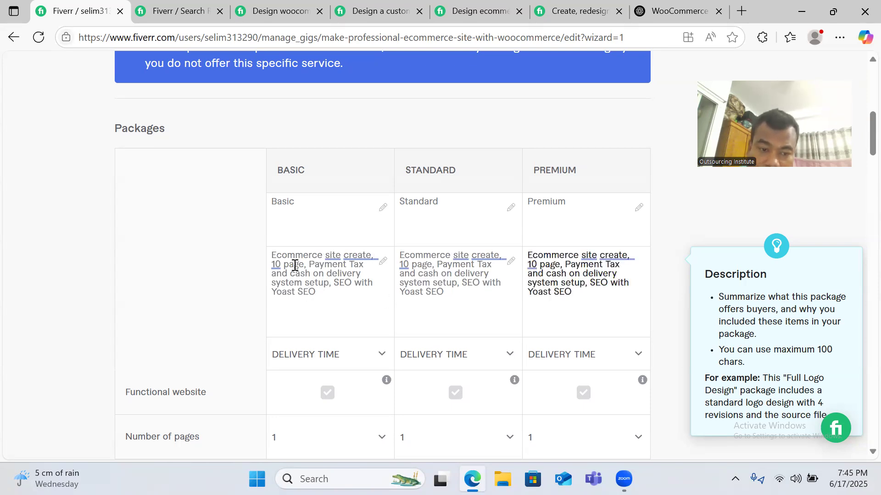
- Change the page count in the Standard package's description to "20 page"
{"action": "left_click", "coordinate": [405, 268]}
{"action": "key", "text": "BackSpace"}
{"action": "type", "text": "2"}
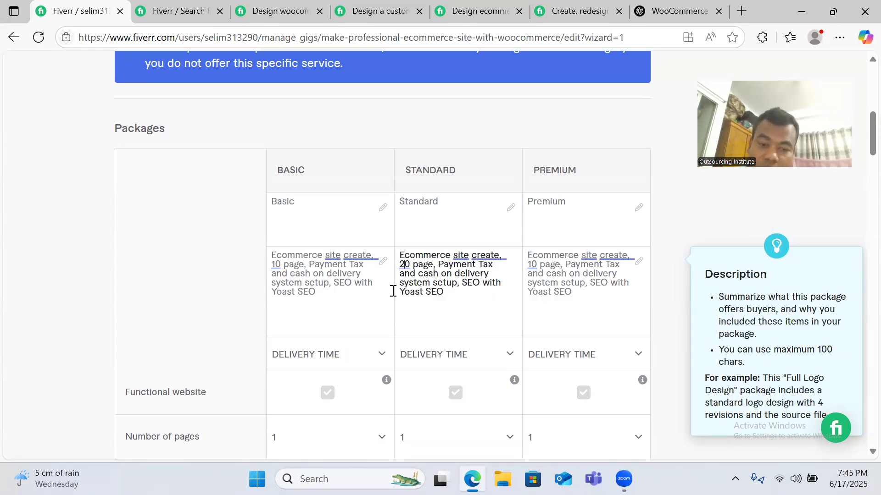
{"action": "left_click", "coordinate": [275, 265]}
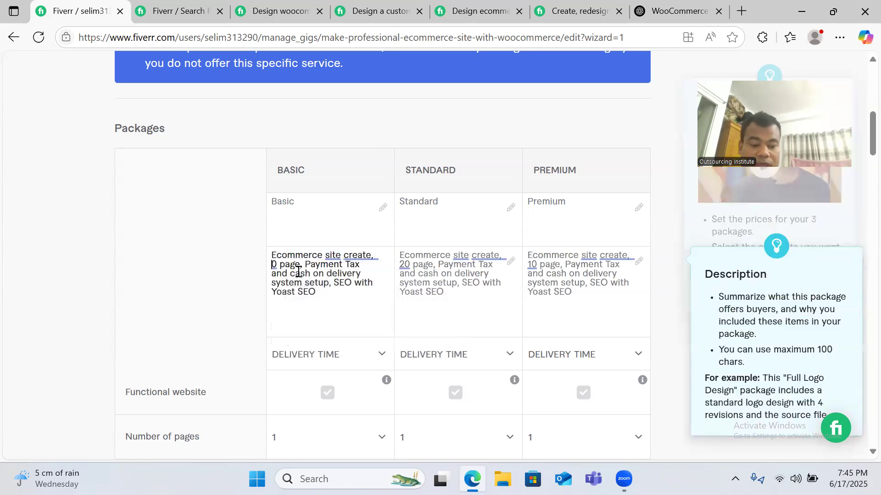
{"action": "key", "text": "BackSpace"}
{"action": "type", "text": "2"}
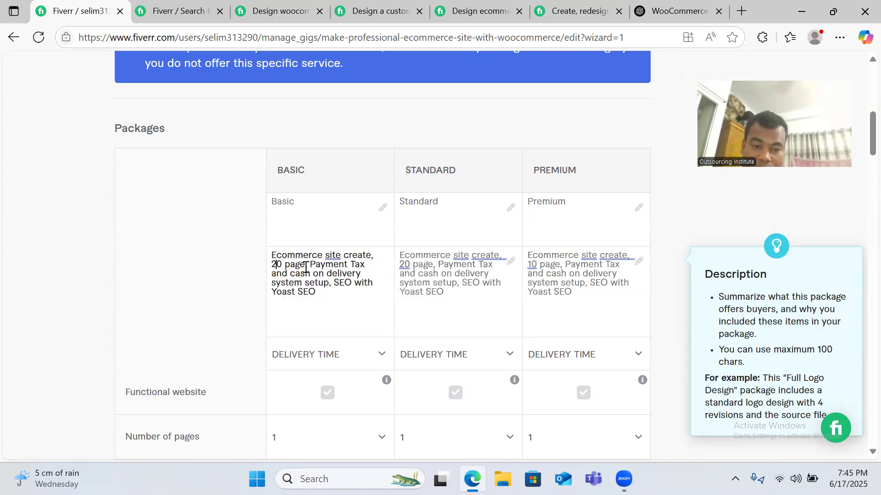
{"action": "left_click", "coordinate": [409, 266]}
{"action": "key", "text": "BackSpace"}
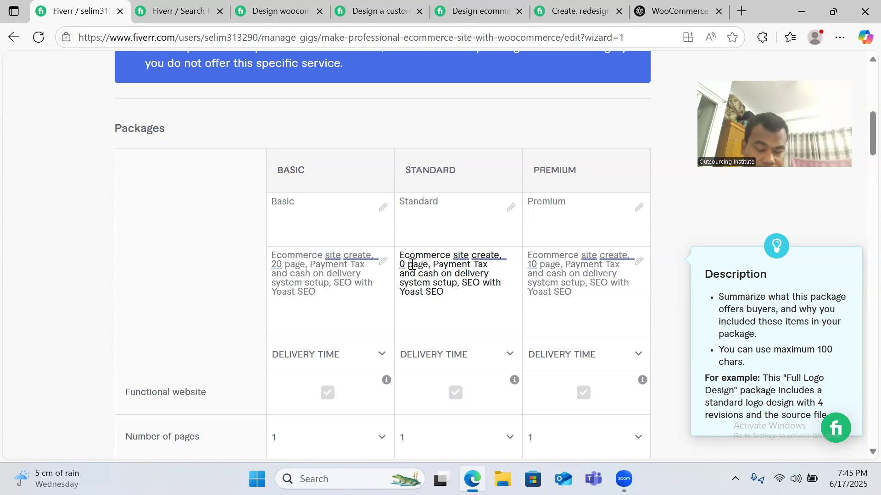
{"action": "left_click", "coordinate": [278, 266]}
{"action": "key", "text": "BackSpace"}
{"action": "type", "text": "1"}
{"action": "left_click", "coordinate": [411, 271]}
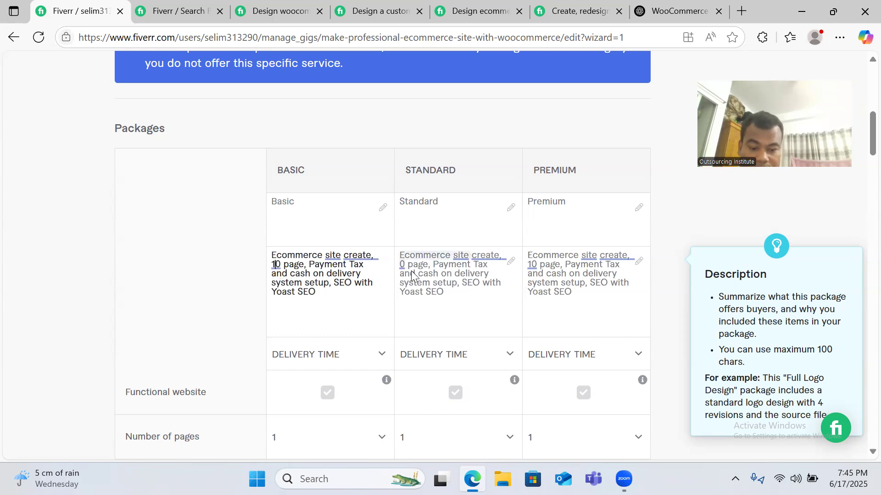
{"action": "type", "text": "2"}
- Change the page count in the Premium package's description to "30 page"
{"action": "left_click", "coordinate": [533, 268]}
{"action": "key", "text": "BackSpace"}
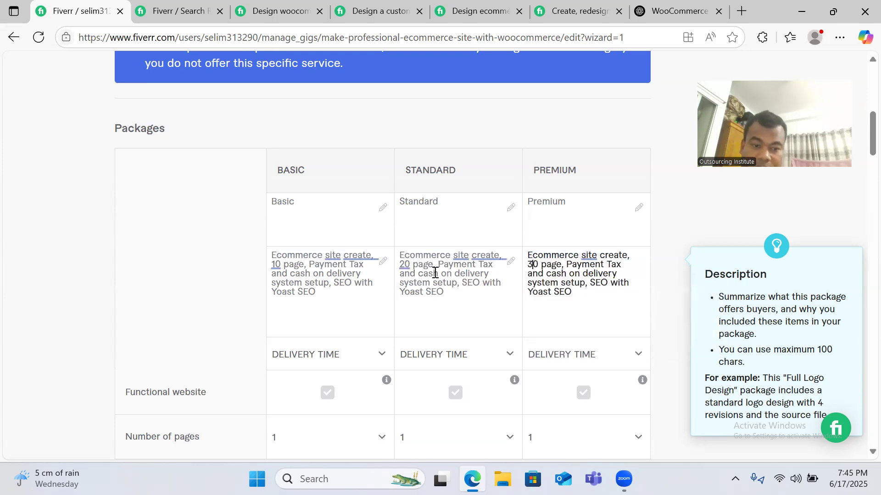
{"action": "type", "text": "3"}
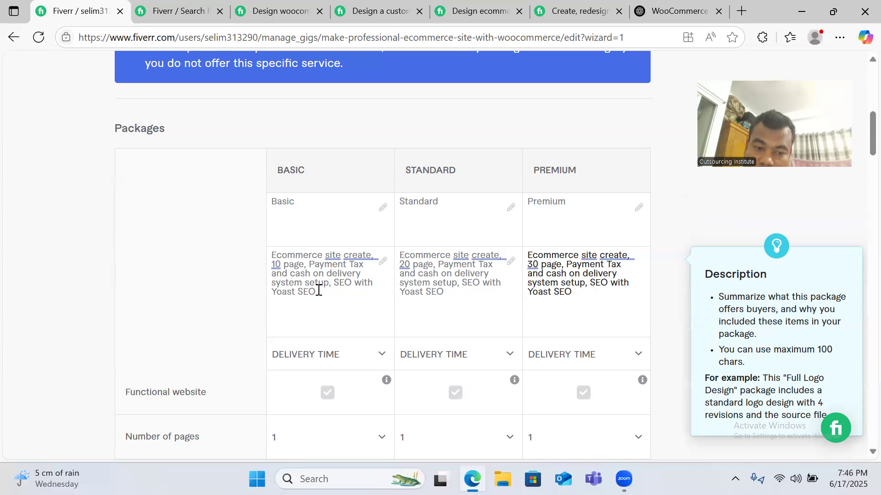
{"action": "left_click", "coordinate": [281, 264]}
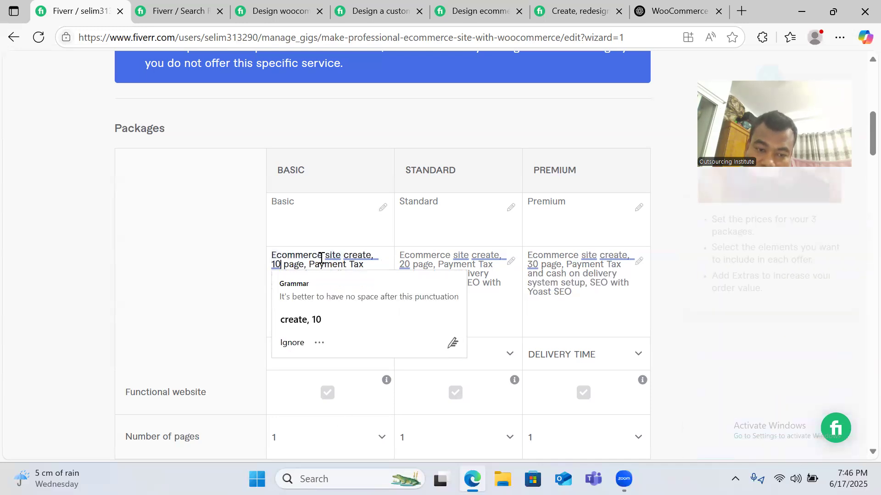
{"action": "left_click", "coordinate": [467, 262]}
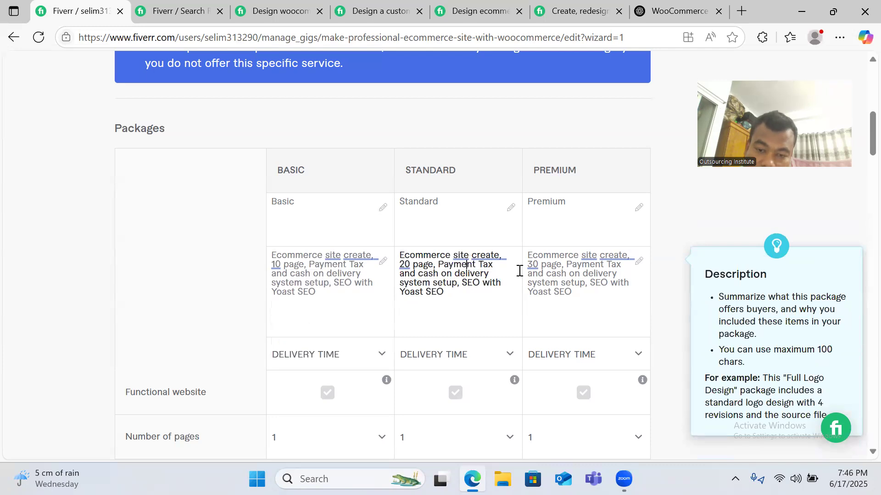
{"action": "left_click", "coordinate": [452, 299]}
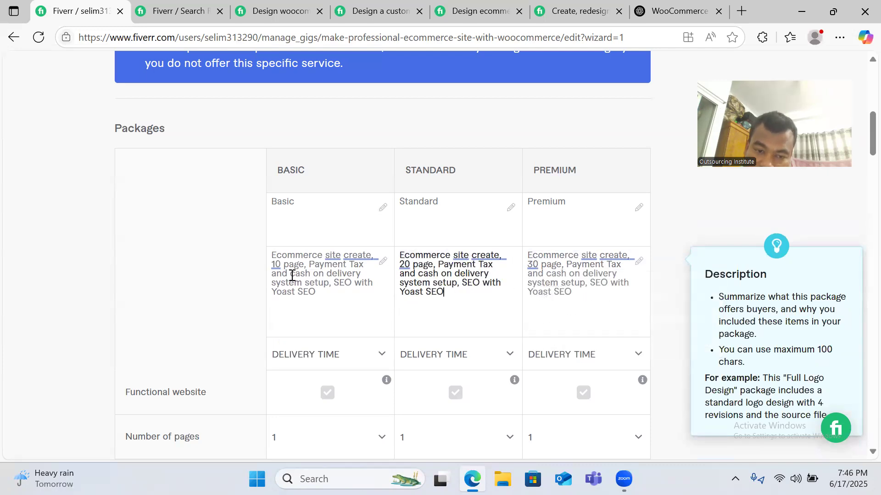
- Set the delivery time to 1 day for Basic and 2 days for both Standard and Premium
{"action": "scroll", "coordinate": [466, 286], "scroll_direction": "down", "scroll_amount": 3}
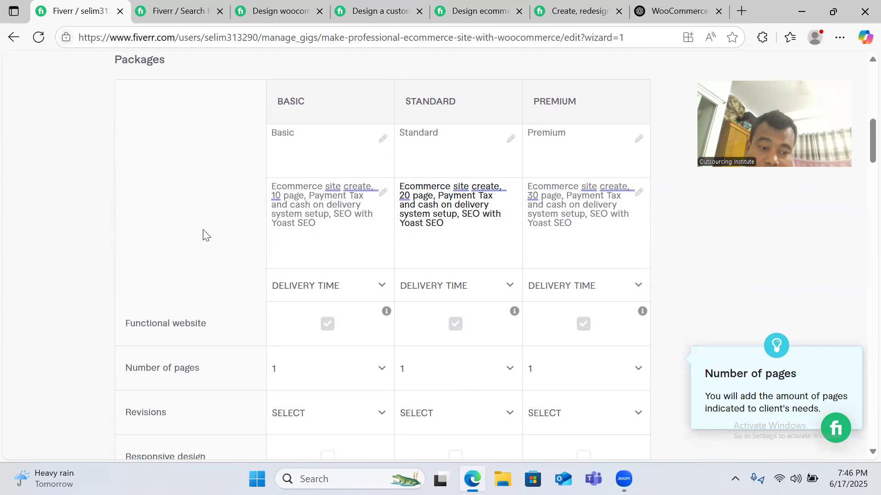
{"action": "left_click", "coordinate": [359, 222]}
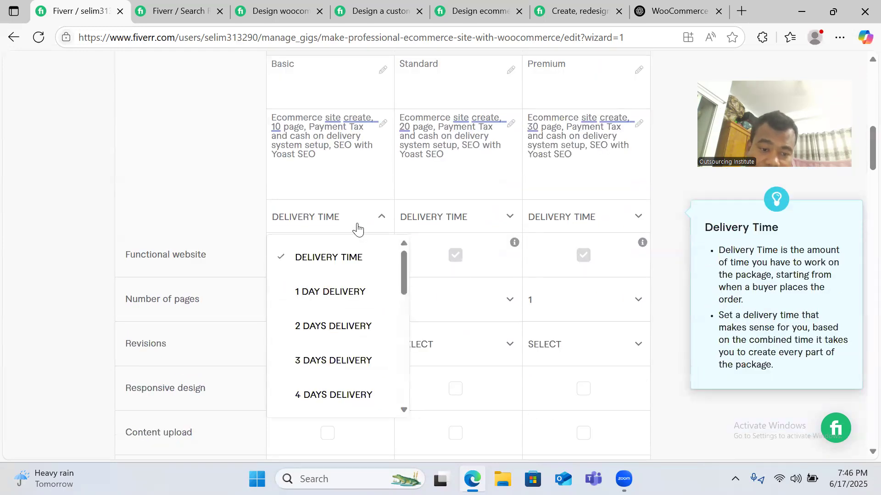
{"action": "left_click", "coordinate": [347, 293]}
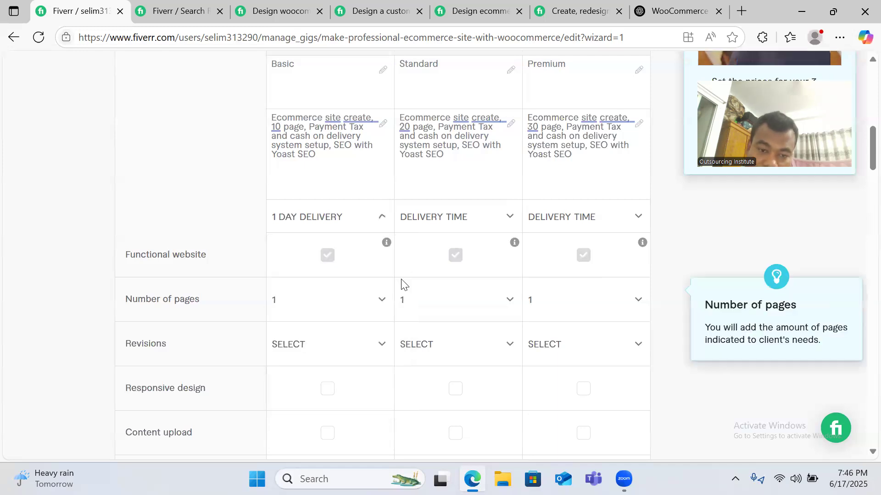
{"action": "left_click", "coordinate": [477, 225]}
{"action": "left_click", "coordinate": [463, 327]}
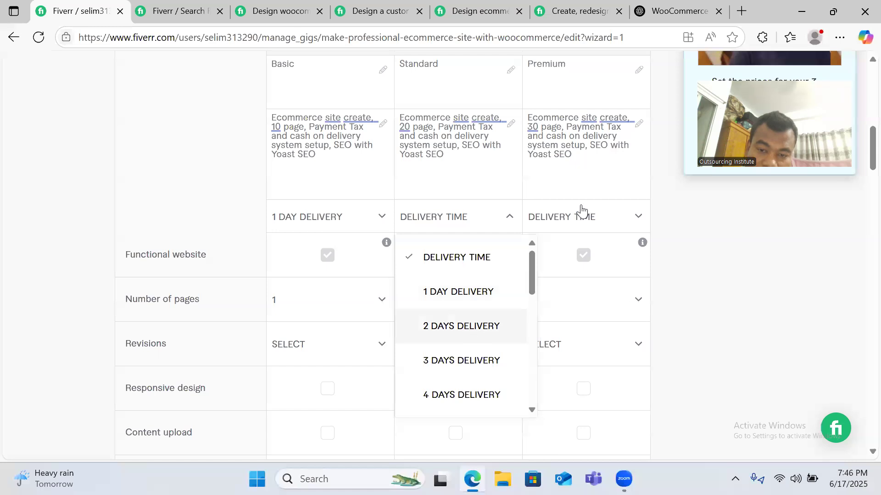
{"action": "left_click", "coordinate": [580, 217]}
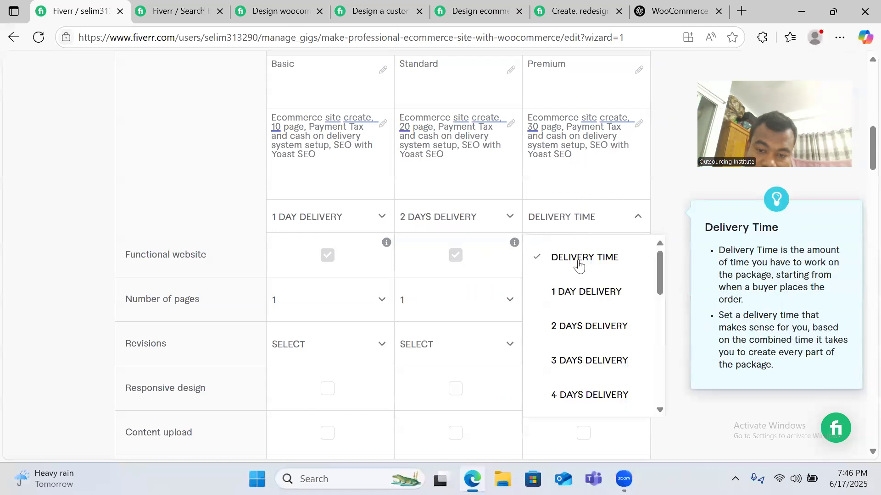
{"action": "left_click", "coordinate": [582, 329]}
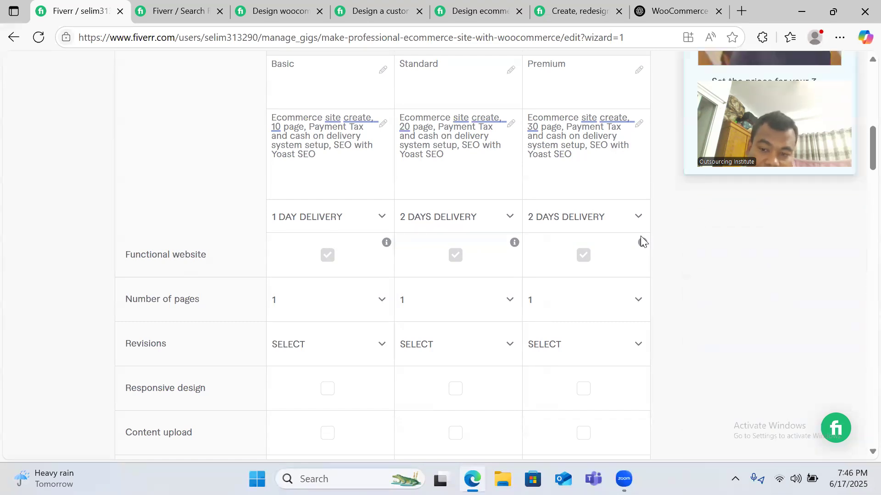
- Set the Basic package's number of pages to 10
{"action": "mouse_move", "coordinate": [513, 240]}
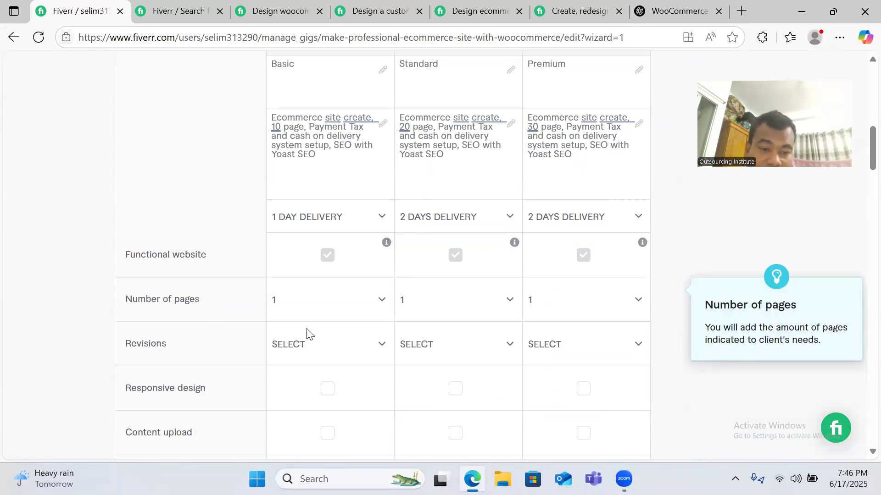
{"action": "left_click", "coordinate": [381, 300]}
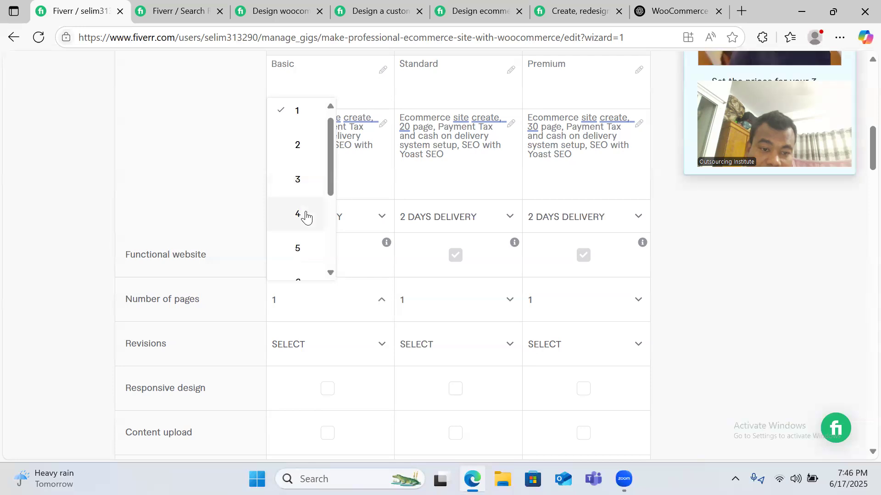
{"action": "scroll", "coordinate": [302, 234], "scroll_direction": "down", "scroll_amount": 3}
{"action": "left_click", "coordinate": [300, 264]}
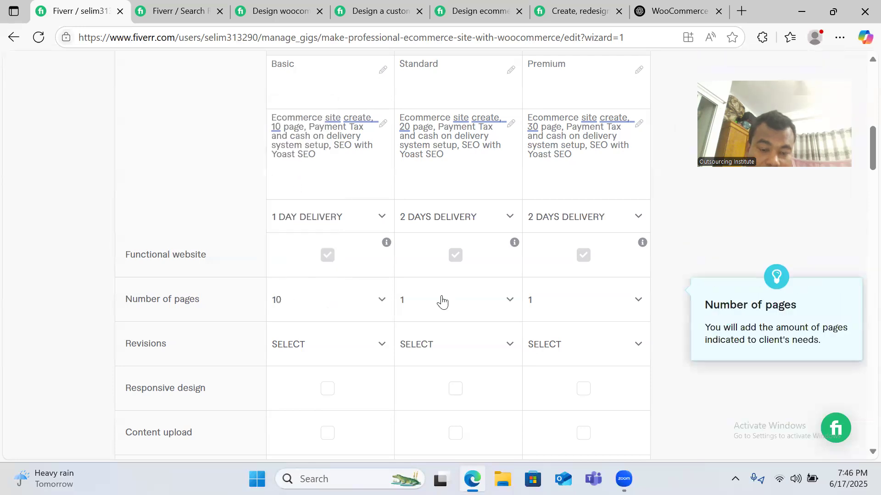
- Set the Standard package's number of pages to 10
{"action": "left_click", "coordinate": [469, 299]}
{"action": "scroll", "coordinate": [450, 222], "scroll_direction": "down", "scroll_amount": 3}
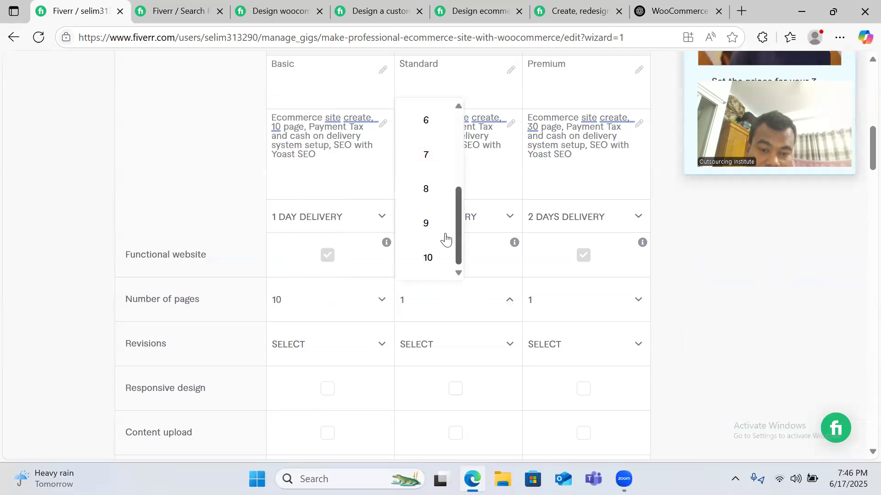
{"action": "scroll", "coordinate": [507, 221], "scroll_direction": "down", "scroll_amount": 4}
{"action": "scroll", "coordinate": [508, 220], "scroll_direction": "up", "scroll_amount": 3}
{"action": "scroll", "coordinate": [429, 167], "scroll_direction": "down", "scroll_amount": 2}
{"action": "scroll", "coordinate": [433, 170], "scroll_direction": "up", "scroll_amount": 1}
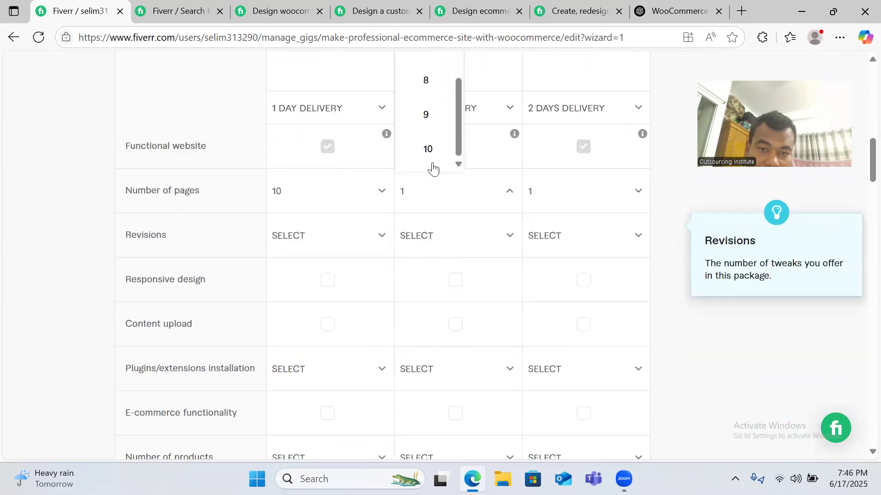
{"action": "scroll", "coordinate": [432, 167], "scroll_direction": "up", "scroll_amount": 3}
{"action": "scroll", "coordinate": [427, 248], "scroll_direction": "up", "scroll_amount": 3}
{"action": "scroll", "coordinate": [477, 304], "scroll_direction": "up", "scroll_amount": 5}
{"action": "scroll", "coordinate": [477, 305], "scroll_direction": "down", "scroll_amount": 7}
{"action": "scroll", "coordinate": [436, 234], "scroll_direction": "down", "scroll_amount": 3}
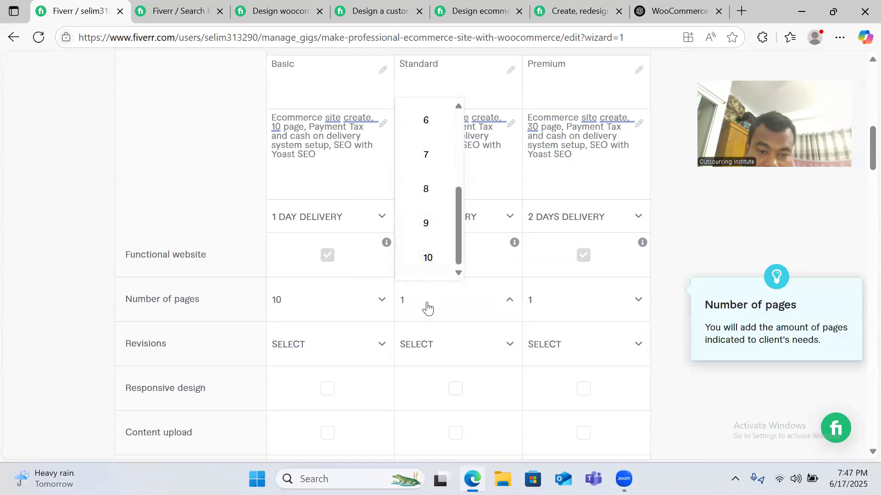
{"action": "scroll", "coordinate": [428, 216], "scroll_direction": "down", "scroll_amount": 2}
{"action": "left_click", "coordinate": [427, 190]}
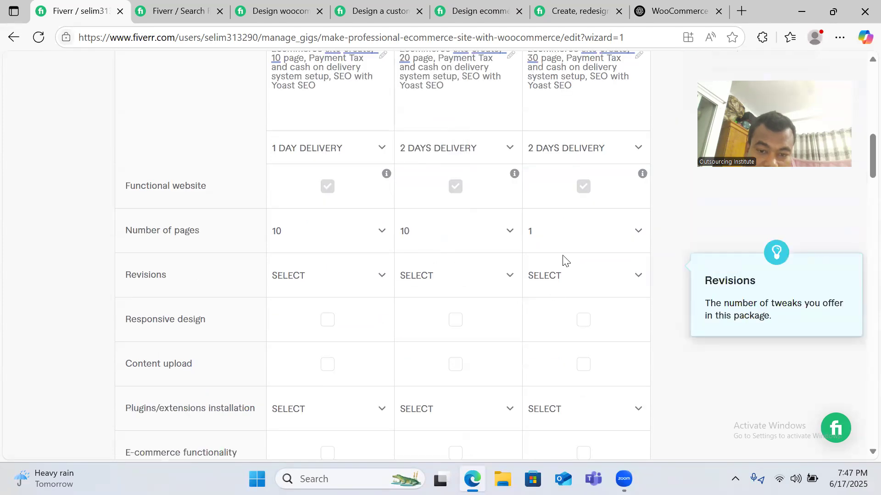
- Set the Premium package's number of pages to 10
{"action": "left_click", "coordinate": [566, 231]}
{"action": "scroll", "coordinate": [566, 385], "scroll_direction": "down", "scroll_amount": 3}
{"action": "scroll", "coordinate": [566, 384], "scroll_direction": "down", "scroll_amount": 3}
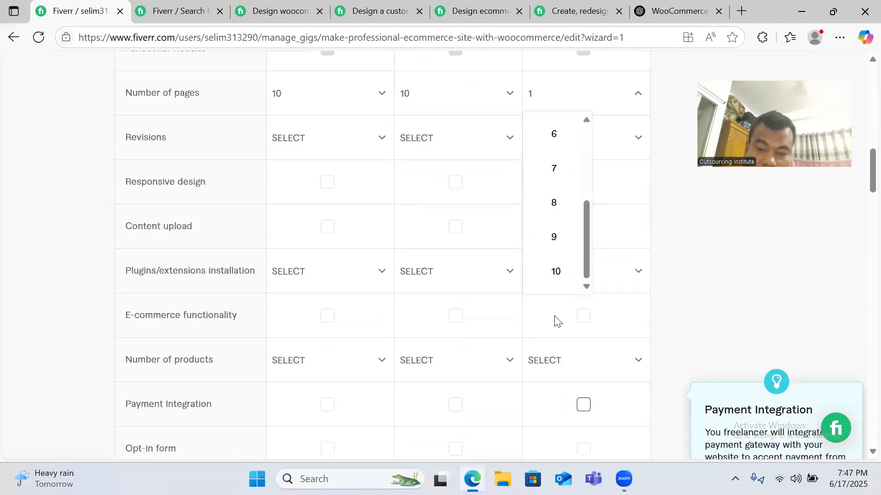
{"action": "left_click", "coordinate": [553, 273]}
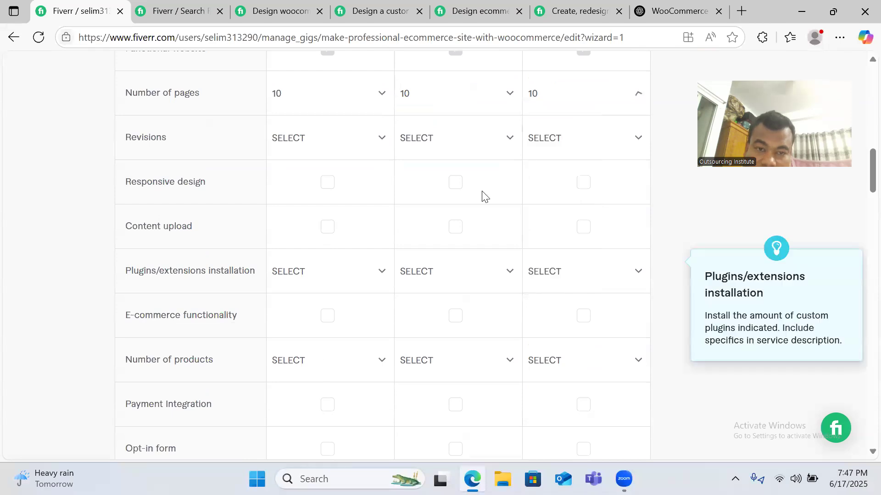
{"action": "scroll", "coordinate": [355, 221], "scroll_direction": "up", "scroll_amount": 3}
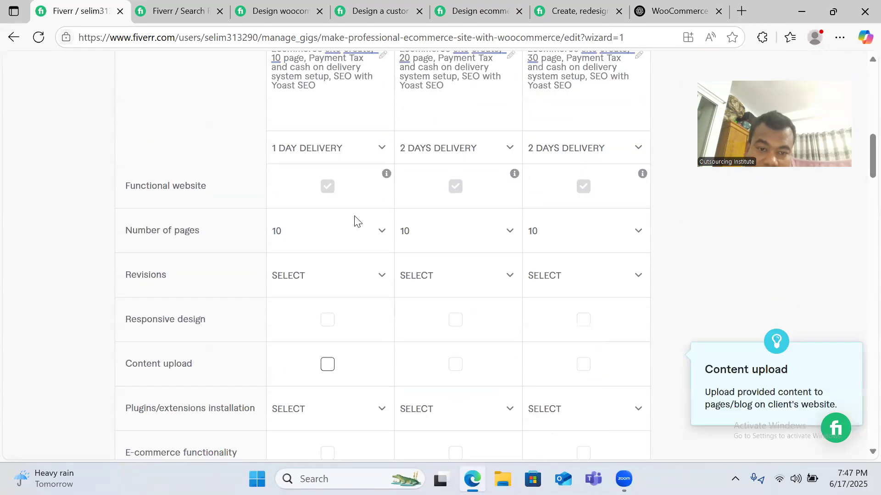
{"action": "scroll", "coordinate": [310, 185], "scroll_direction": "up", "scroll_amount": 2}
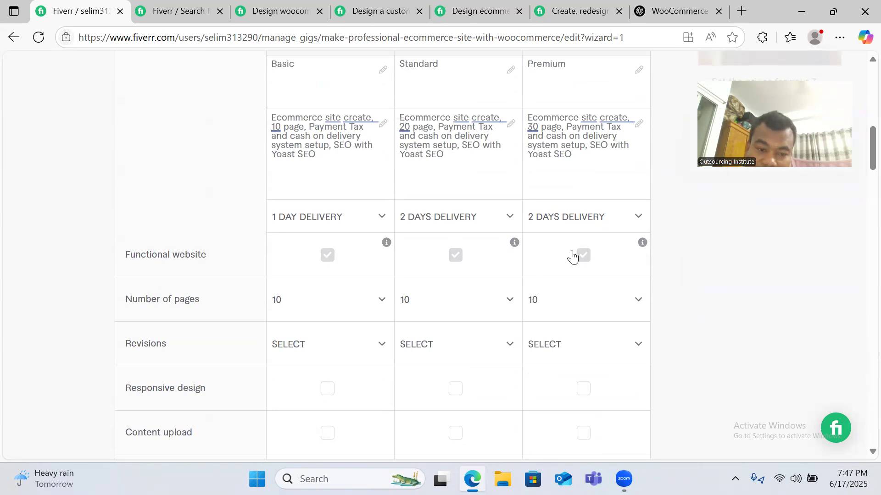
- Include responsive design and content upload in the Basic, Standard and Premium packages
{"action": "scroll", "coordinate": [321, 358], "scroll_direction": "down", "scroll_amount": 2}
{"action": "scroll", "coordinate": [312, 337], "scroll_direction": "down", "scroll_amount": 3}
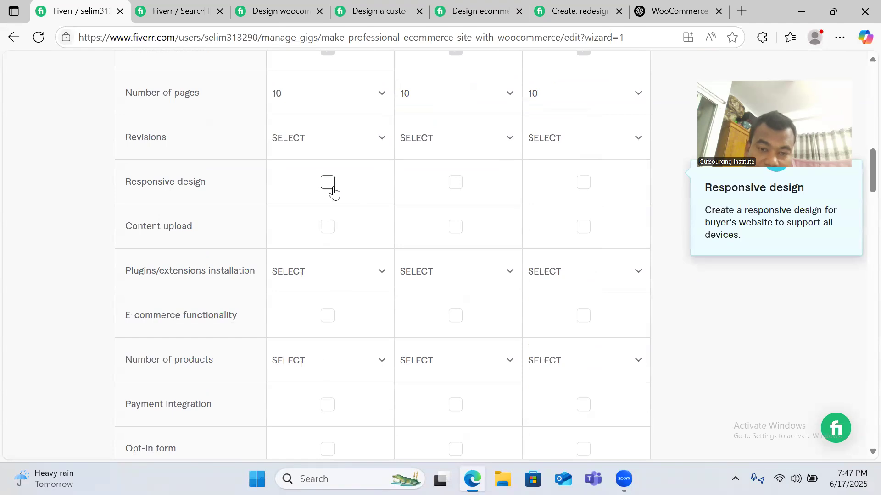
{"action": "left_click", "coordinate": [327, 182]}
{"action": "left_click", "coordinate": [455, 182]}
{"action": "left_click", "coordinate": [584, 182]}
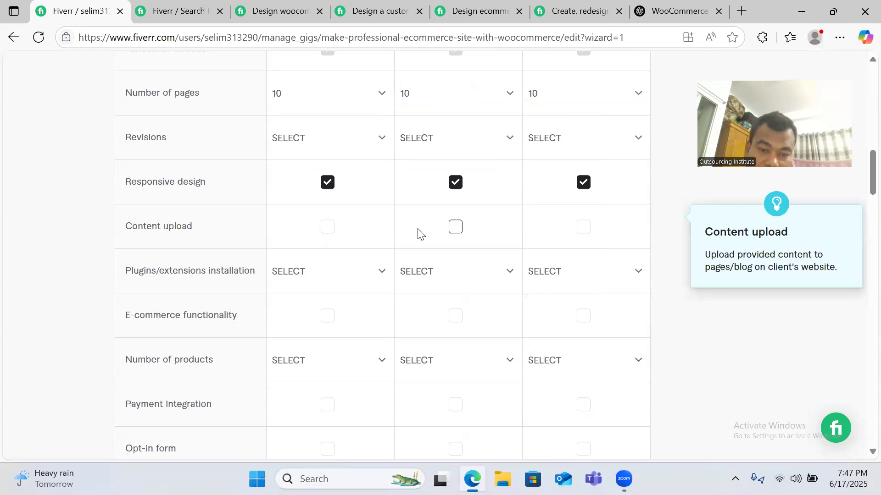
{"action": "left_click", "coordinate": [328, 230]}
{"action": "left_click", "coordinate": [456, 227]}
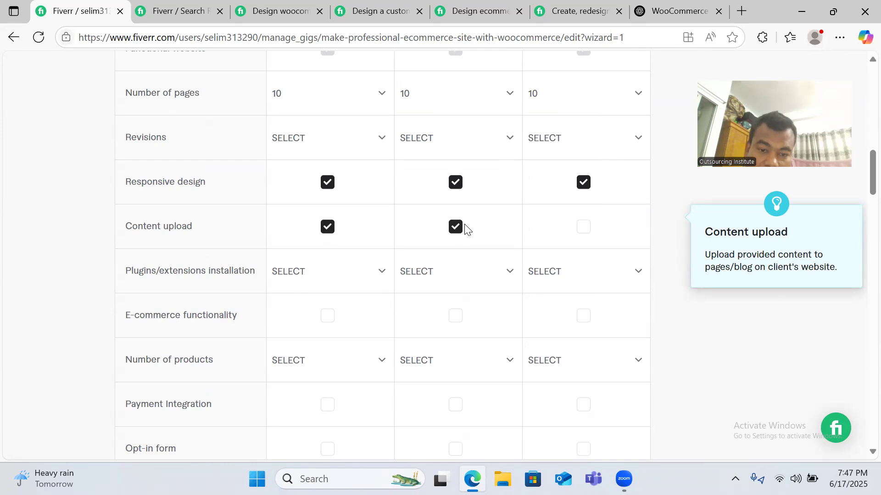
{"action": "left_click", "coordinate": [583, 228]}
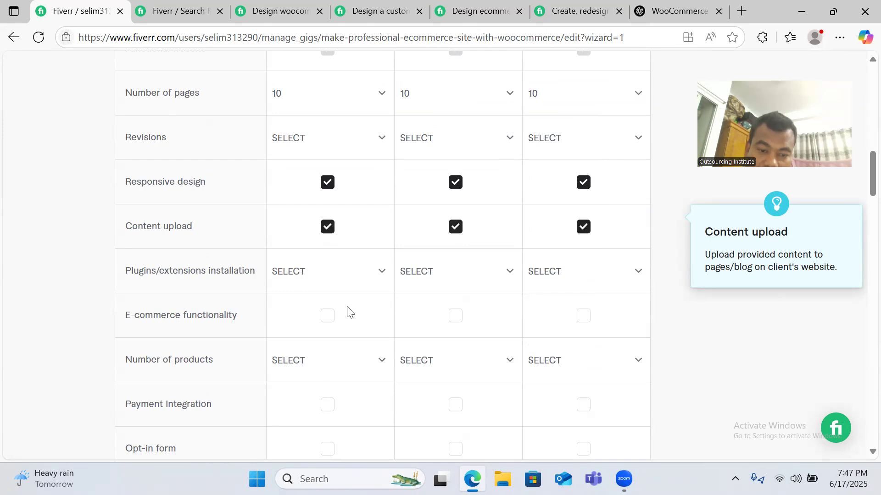
- Set plugins/extensions installation to 2 for Basic, 4 for Standard and 6 for Premium, and include e-commerce functionality in Premium
{"action": "left_click", "coordinate": [351, 283]}
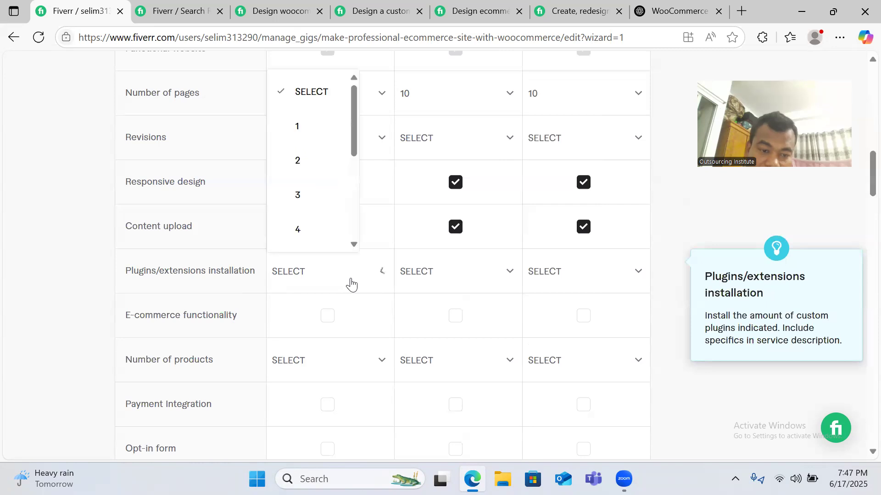
{"action": "left_click", "coordinate": [315, 163]}
{"action": "left_click", "coordinate": [458, 264]}
{"action": "left_click", "coordinate": [450, 230]}
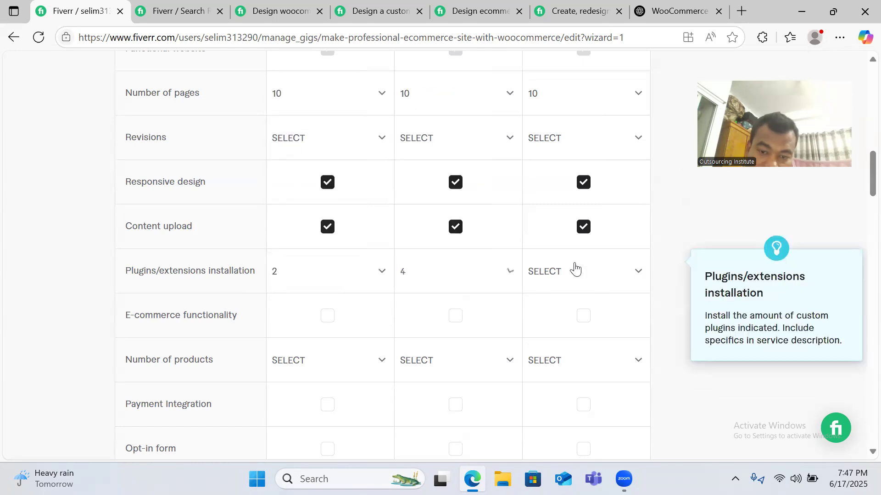
{"action": "left_click", "coordinate": [573, 270]}
{"action": "scroll", "coordinate": [564, 213], "scroll_direction": "down", "scroll_amount": 2}
{"action": "left_click", "coordinate": [567, 230]}
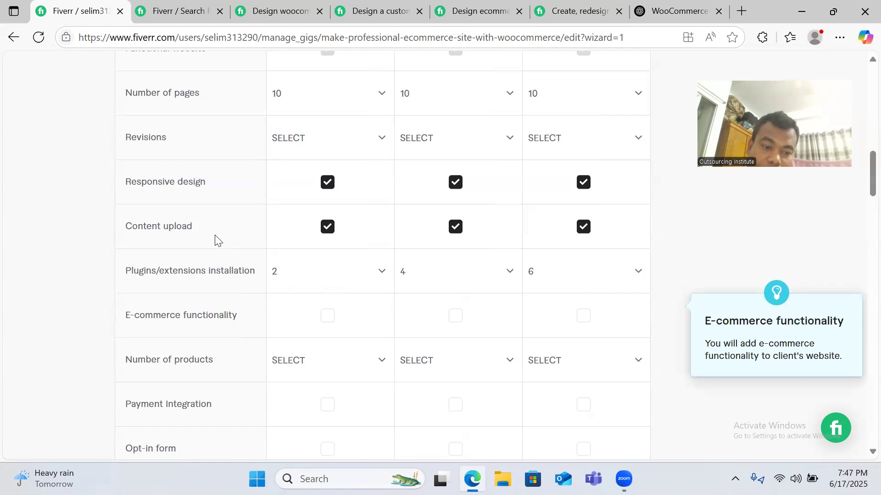
{"action": "scroll", "coordinate": [217, 236], "scroll_direction": "down", "scroll_amount": 1}
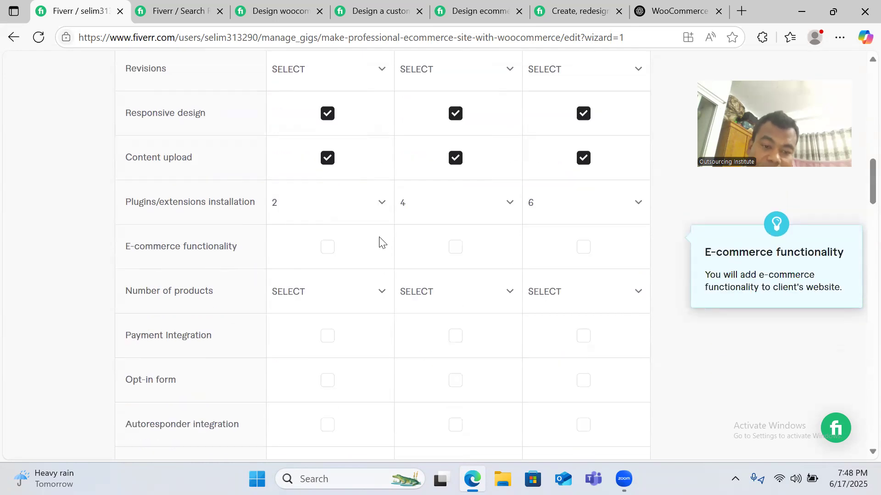
{"action": "left_click", "coordinate": [580, 252]}
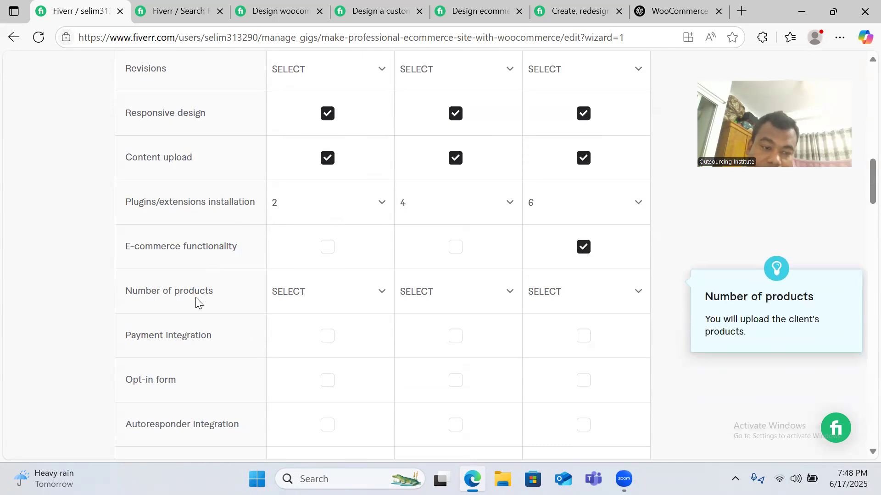
- Set the number of products to 1 for Basic and 2 for Standard
{"action": "left_click", "coordinate": [356, 293]}
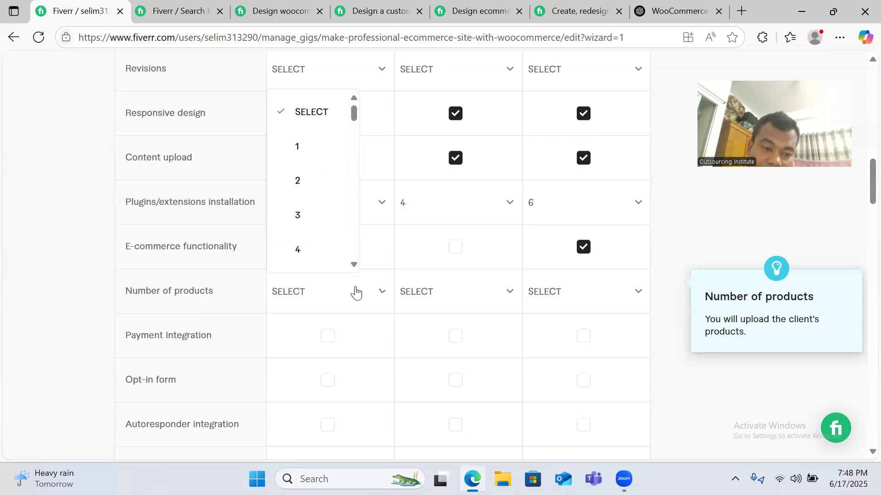
{"action": "left_click", "coordinate": [321, 155]}
{"action": "left_click", "coordinate": [479, 293]}
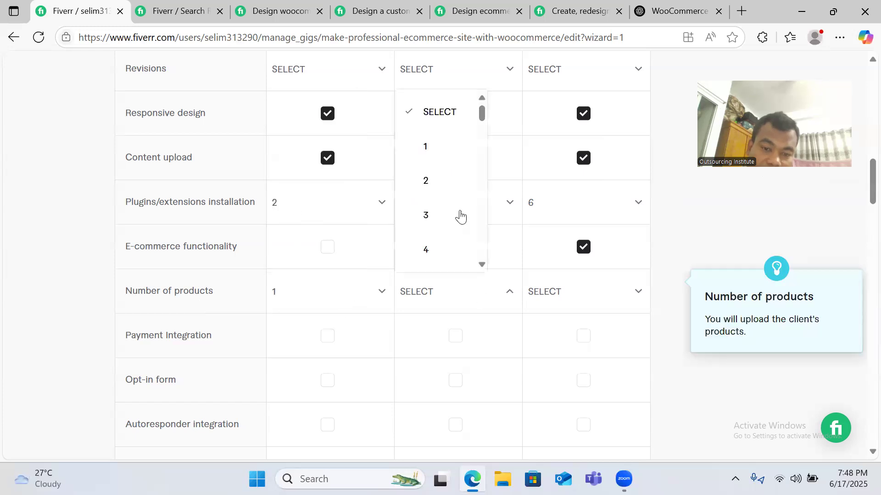
{"action": "left_click", "coordinate": [452, 180]}
{"action": "left_click", "coordinate": [554, 296]}
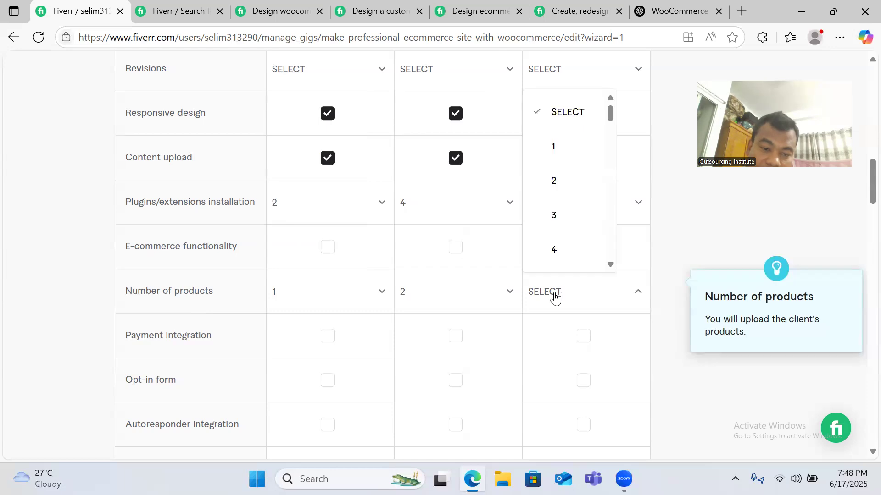
- Set the number of products to 10 for Basic, 20 for Standard and 30 for Premium
{"action": "left_click", "coordinate": [343, 297]}
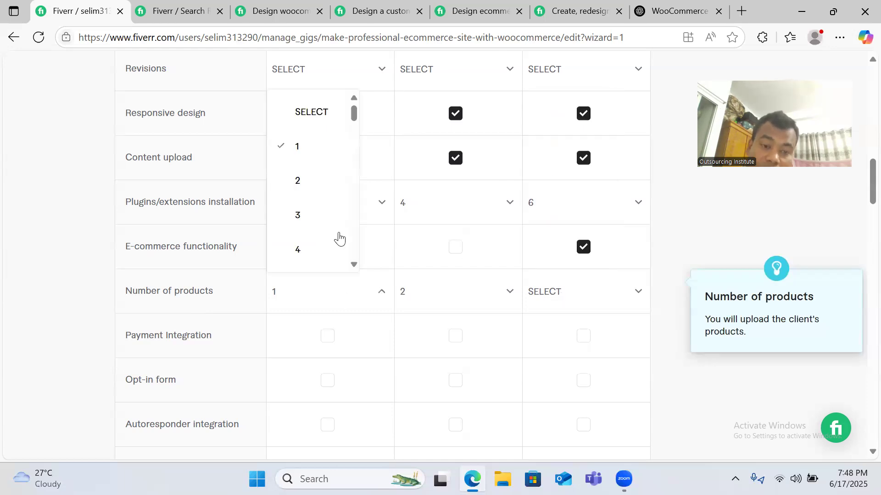
{"action": "scroll", "coordinate": [335, 214], "scroll_direction": "down", "scroll_amount": 3}
{"action": "scroll", "coordinate": [334, 215], "scroll_direction": "down", "scroll_amount": 5}
{"action": "scroll", "coordinate": [336, 208], "scroll_direction": "up", "scroll_amount": 1}
{"action": "left_click", "coordinate": [321, 121]}
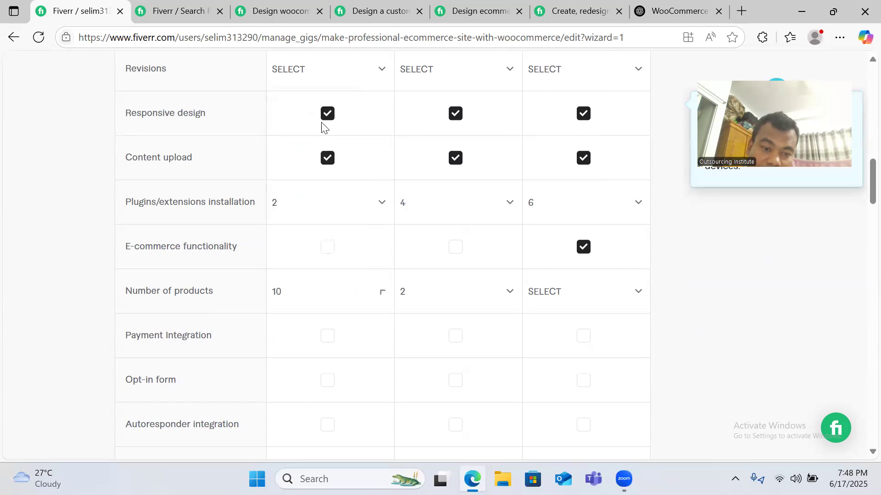
{"action": "left_click", "coordinate": [444, 299]}
{"action": "scroll", "coordinate": [457, 205], "scroll_direction": "down", "scroll_amount": 6}
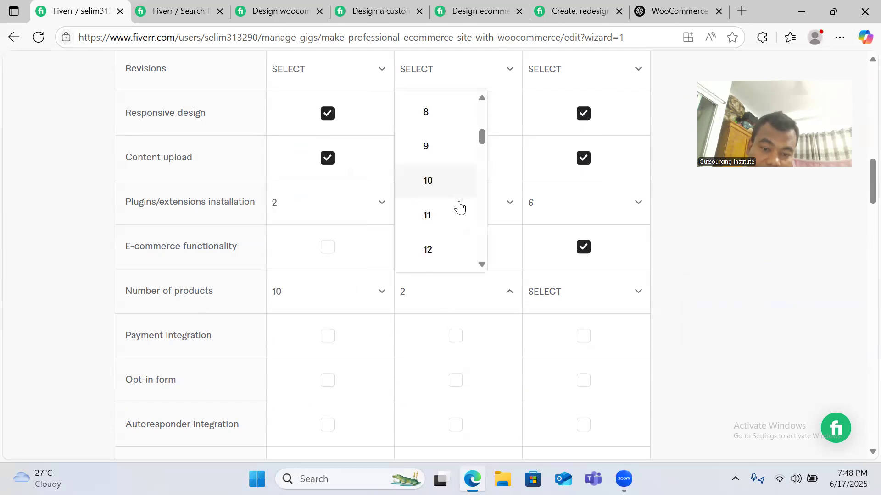
{"action": "left_click", "coordinate": [432, 268]}
{"action": "left_click", "coordinate": [578, 289]}
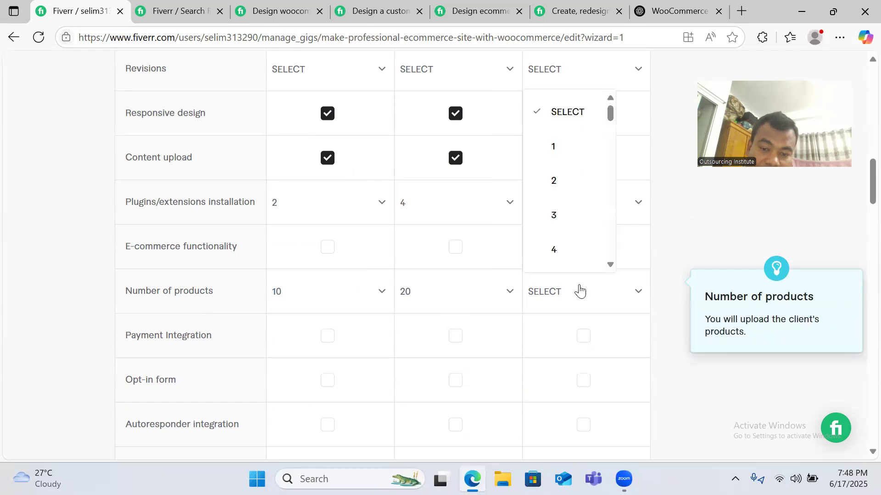
{"action": "scroll", "coordinate": [580, 188], "scroll_direction": "down", "scroll_amount": 10}
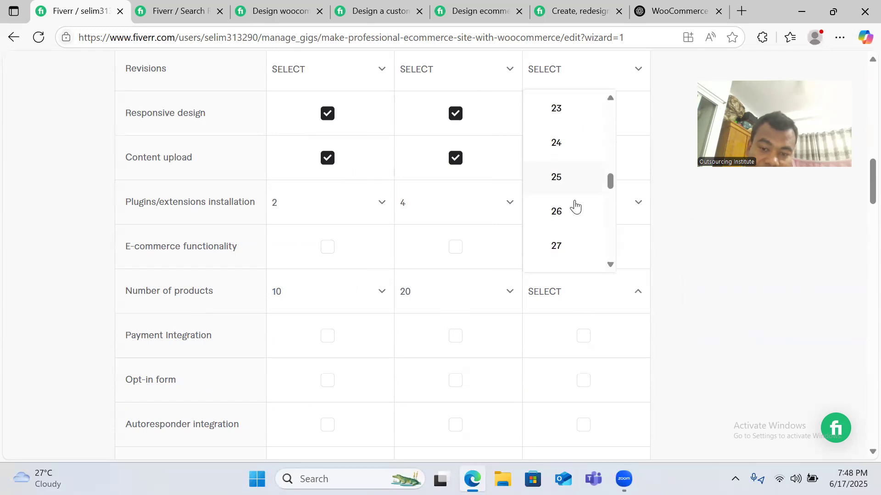
{"action": "left_click", "coordinate": [556, 251]}
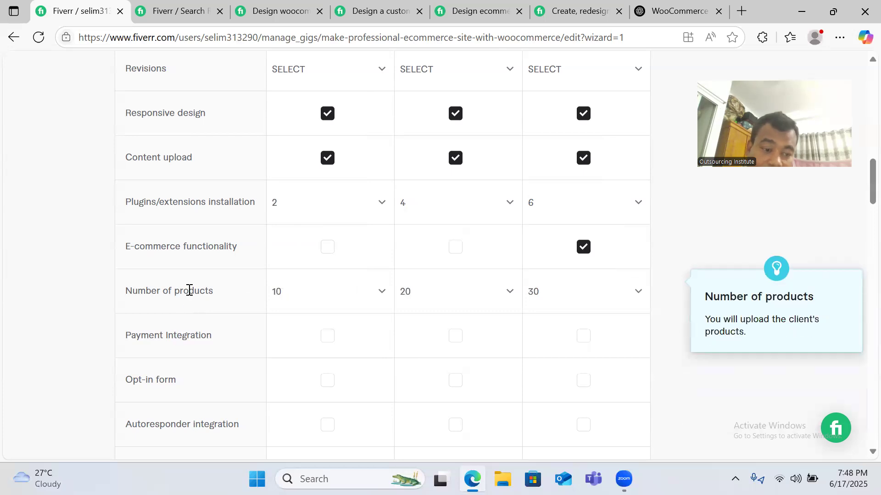
- Include payment integration in the Standard and Premium packages, leaving it out of Basic
{"action": "scroll", "coordinate": [183, 344], "scroll_direction": "down", "scroll_amount": 2}
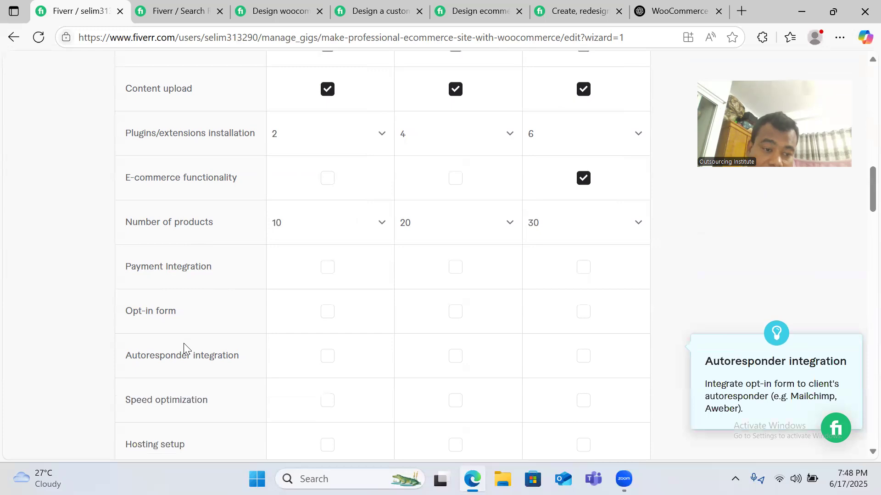
{"action": "left_click", "coordinate": [334, 274]}
{"action": "left_click", "coordinate": [330, 271]}
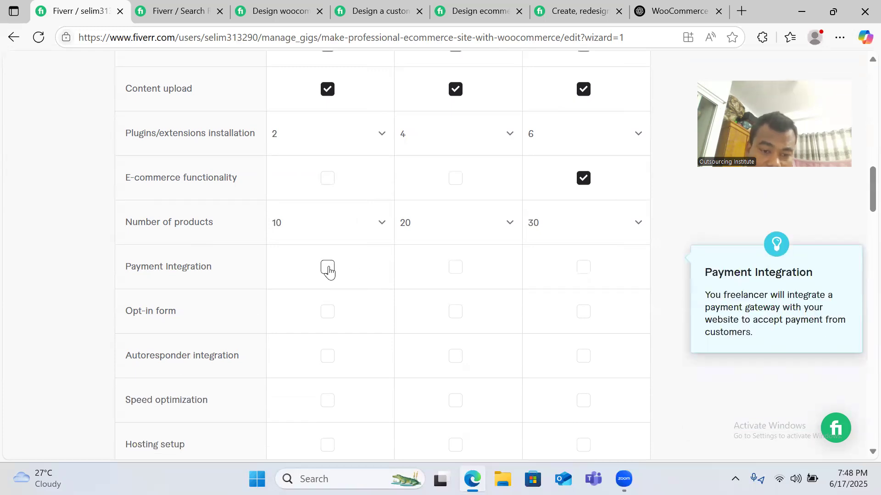
{"action": "left_click", "coordinate": [455, 269]}
{"action": "left_click", "coordinate": [585, 274]}
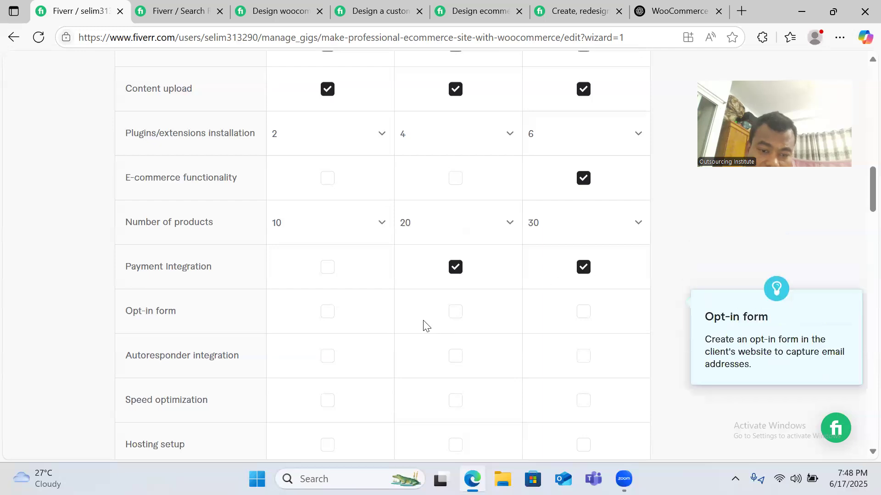
- Include autoresponder integration in the Standard and Premium packages, leaving it out of Basic
{"action": "scroll", "coordinate": [407, 310], "scroll_direction": "down", "scroll_amount": 3}
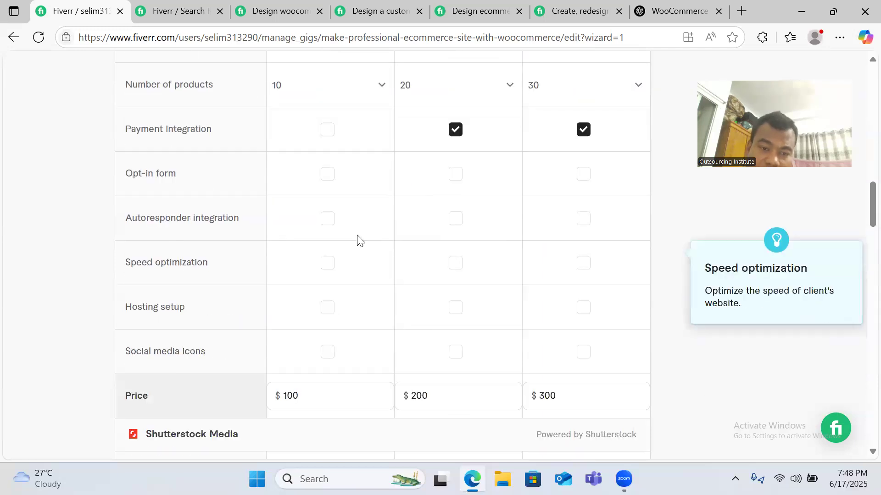
{"action": "left_click", "coordinate": [328, 220]}
{"action": "left_click", "coordinate": [326, 220]}
{"action": "left_click", "coordinate": [456, 221]}
{"action": "left_click", "coordinate": [584, 224]}
- Include speed optimization, hosting setup and social media icons in the Premium package
{"action": "left_click", "coordinate": [584, 264]}
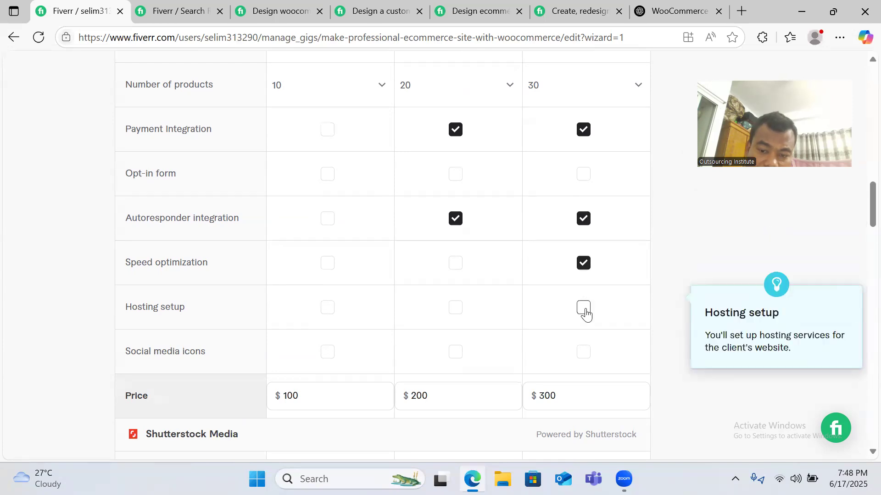
{"action": "left_click", "coordinate": [584, 309]}
{"action": "left_click", "coordinate": [584, 353]}
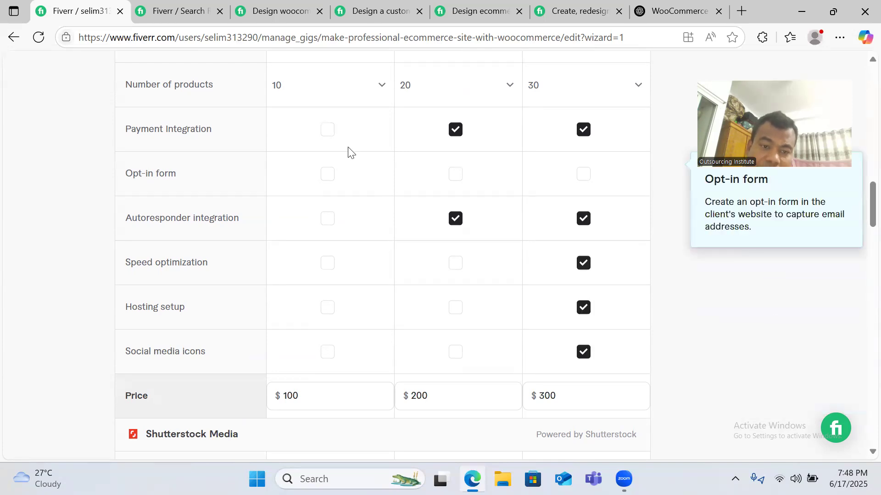
- Include speed optimization in the Basic package, leaving its opt-in form unselected
{"action": "left_click", "coordinate": [327, 175]}
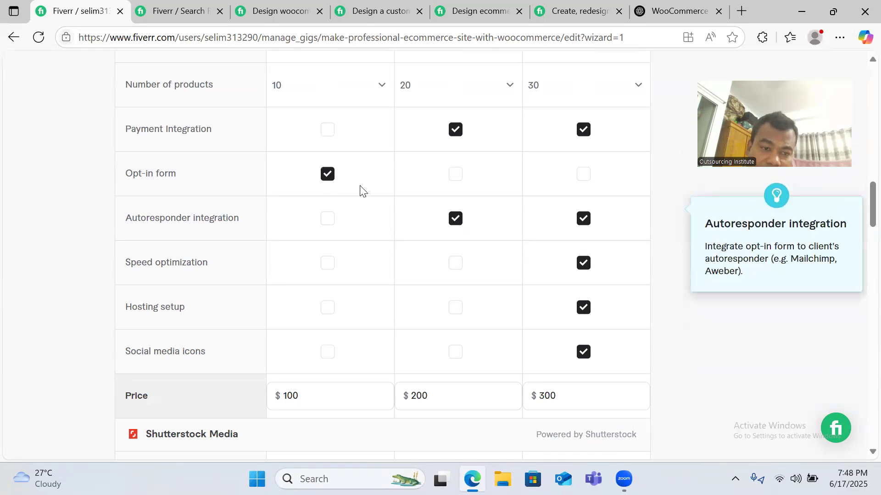
{"action": "left_click", "coordinate": [328, 175]}
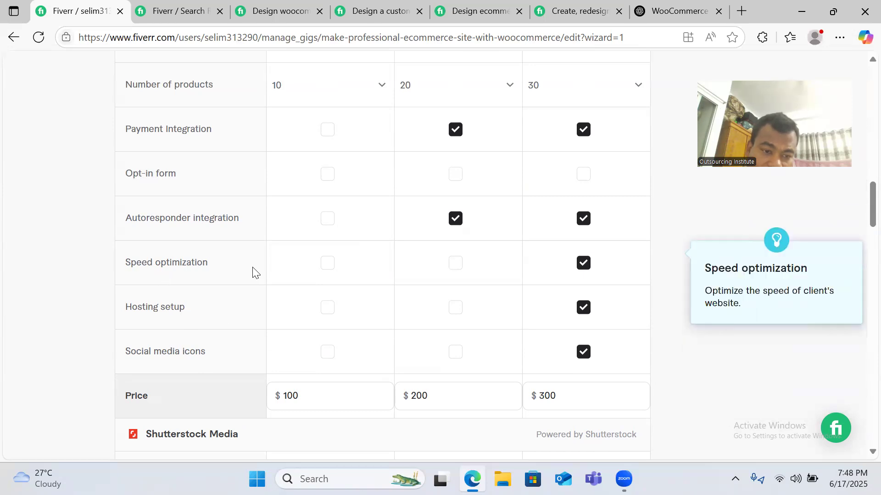
{"action": "left_click", "coordinate": [329, 268]}
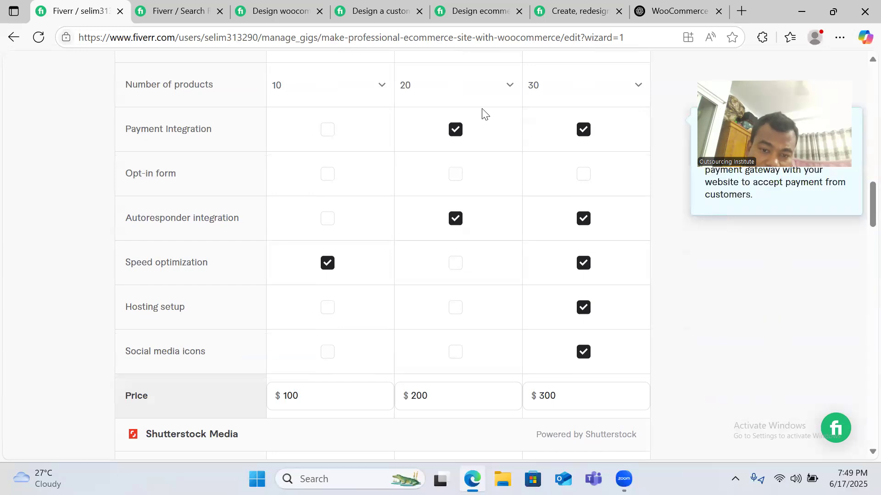
- Include the opt-in form in the Premium package
{"action": "left_click", "coordinate": [580, 179]}
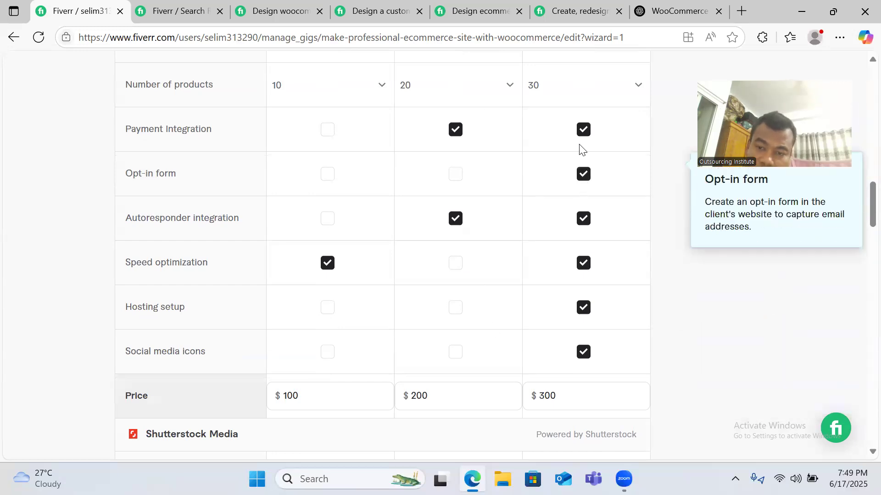
- Set the number of revisions to 1 for Basic, 2 for Standard and 3 for Premium
{"action": "scroll", "coordinate": [584, 187], "scroll_direction": "down", "scroll_amount": 5}
{"action": "scroll", "coordinate": [581, 190], "scroll_direction": "up", "scroll_amount": 3}
{"action": "scroll", "coordinate": [590, 140], "scroll_direction": "up", "scroll_amount": 5}
{"action": "scroll", "coordinate": [588, 156], "scroll_direction": "down", "scroll_amount": 7}
{"action": "scroll", "coordinate": [469, 184], "scroll_direction": "up", "scroll_amount": 3}
{"action": "scroll", "coordinate": [367, 238], "scroll_direction": "down", "scroll_amount": 3}
{"action": "scroll", "coordinate": [340, 223], "scroll_direction": "up", "scroll_amount": 1}
{"action": "scroll", "coordinate": [338, 222], "scroll_direction": "up", "scroll_amount": 7}
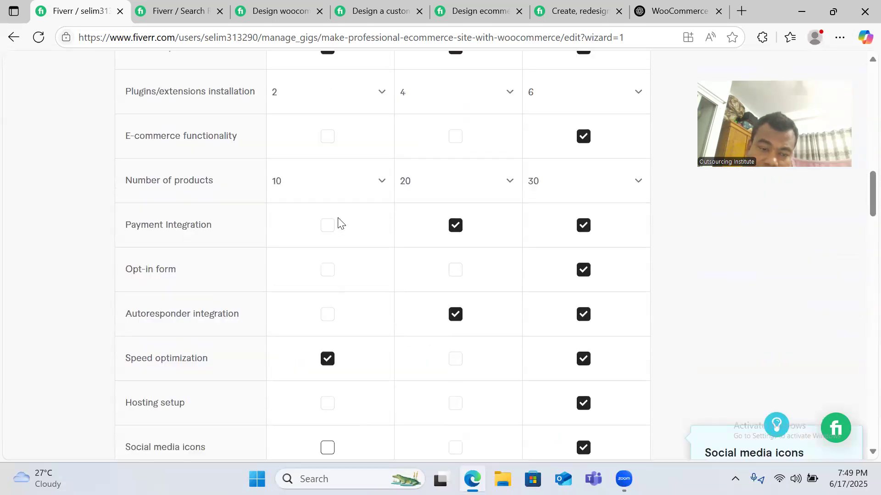
{"action": "scroll", "coordinate": [343, 239], "scroll_direction": "down", "scroll_amount": 5}
{"action": "scroll", "coordinate": [344, 252], "scroll_direction": "up", "scroll_amount": 8}
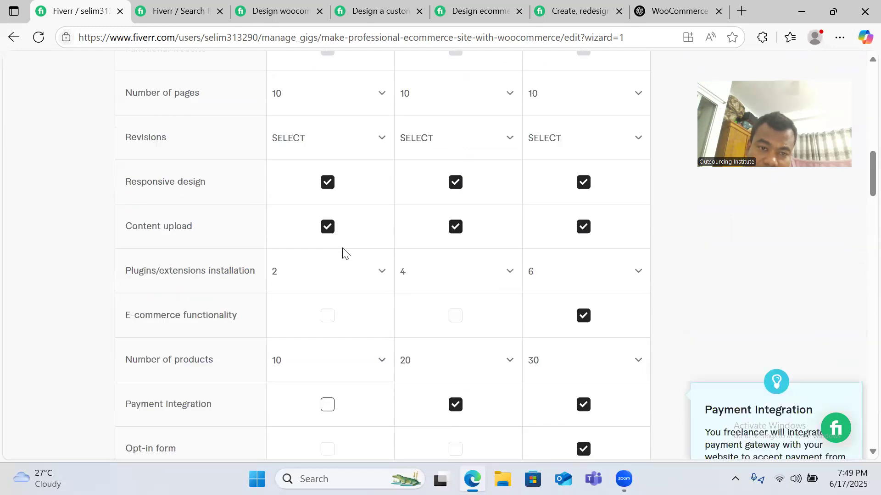
{"action": "left_click", "coordinate": [391, 212]}
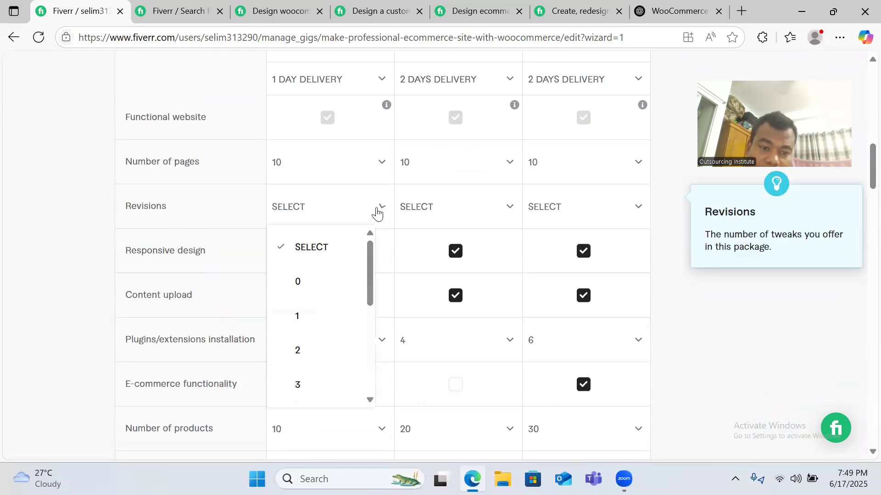
{"action": "left_click", "coordinate": [293, 324]}
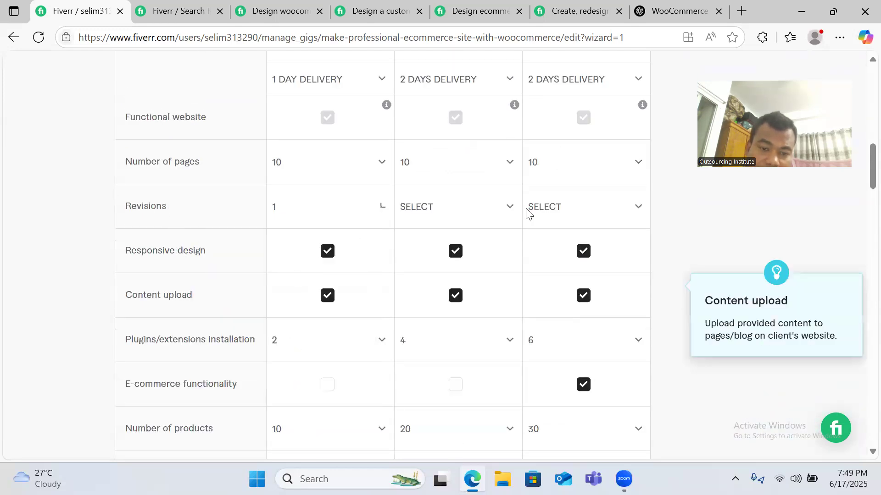
{"action": "left_click", "coordinate": [510, 206]}
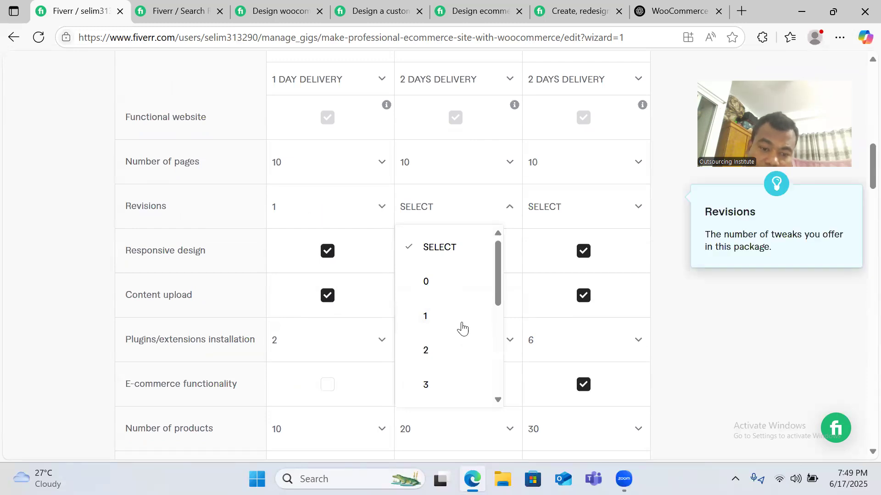
{"action": "left_click", "coordinate": [450, 350]}
{"action": "left_click", "coordinate": [593, 213]}
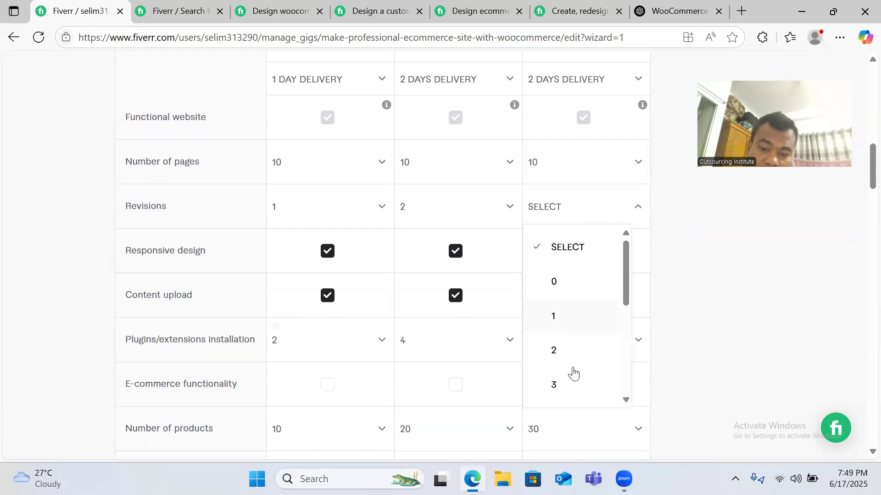
{"action": "left_click", "coordinate": [570, 381]}
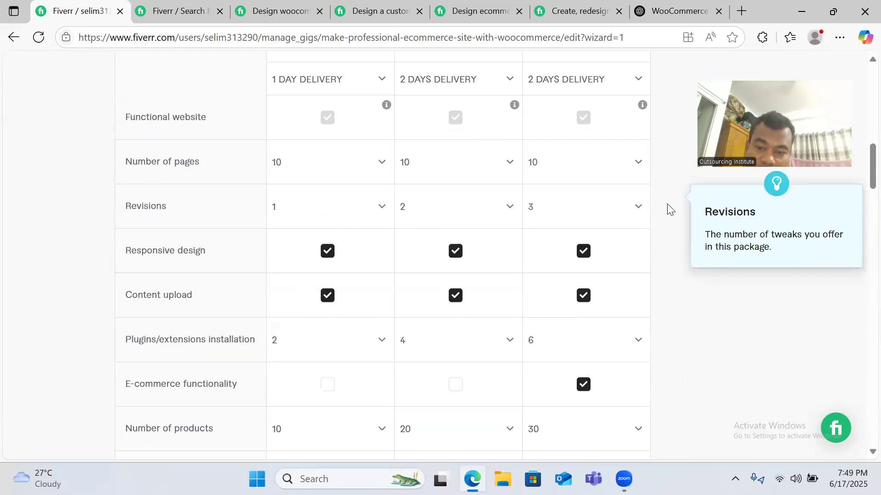
- Switch to ChatGPT and submit the prompt "pls make a compare package for fiverr gig", checking a competing gig's package comparison for the wording
{"action": "scroll", "coordinate": [580, 191], "scroll_direction": "up", "scroll_amount": 3}
{"action": "scroll", "coordinate": [581, 190], "scroll_direction": "up", "scroll_amount": 4}
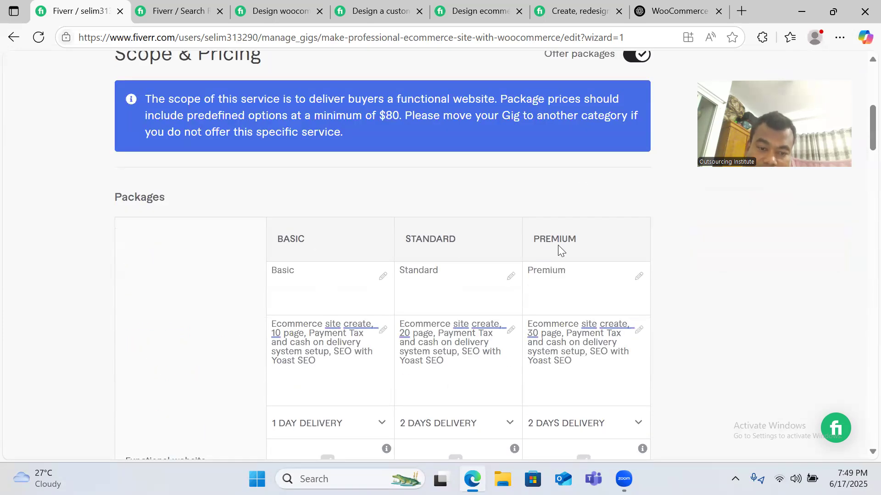
{"action": "scroll", "coordinate": [558, 250], "scroll_direction": "down", "scroll_amount": 6}
{"action": "scroll", "coordinate": [566, 269], "scroll_direction": "up", "scroll_amount": 4}
{"action": "scroll", "coordinate": [565, 270], "scroll_direction": "up", "scroll_amount": 1}
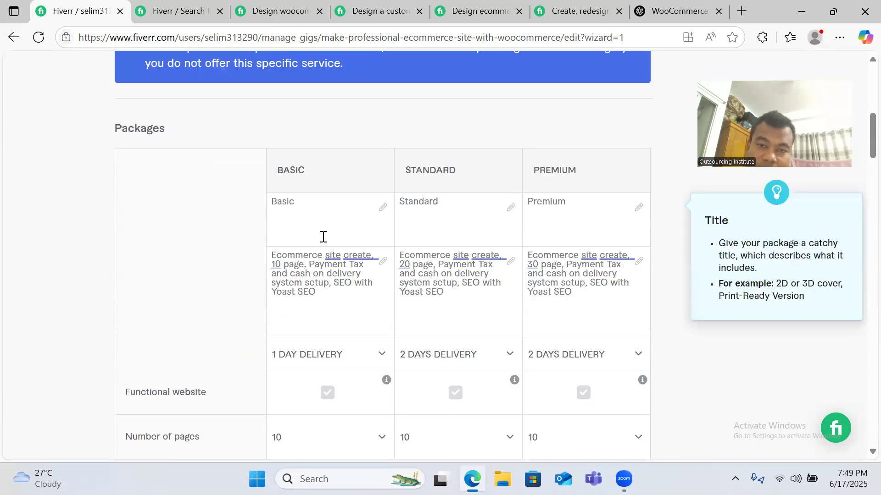
{"action": "left_click", "coordinate": [668, 8]}
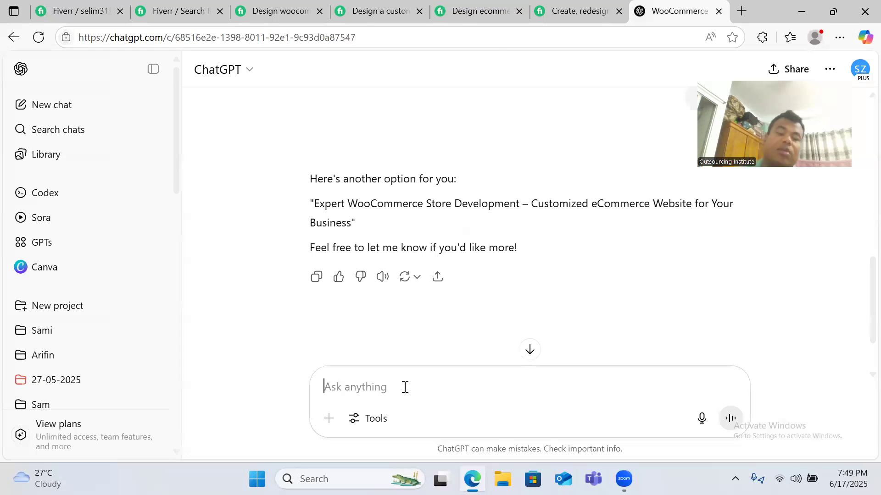
{"action": "type", "text": "pls make a"}
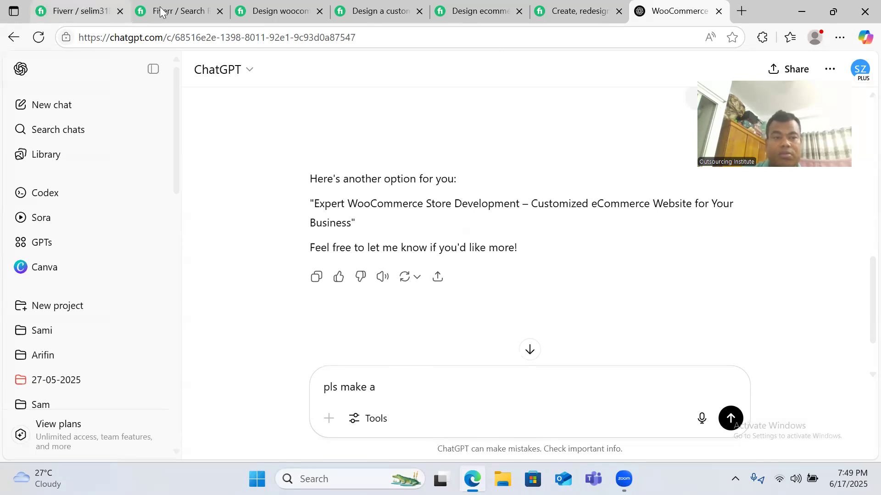
{"action": "left_click", "coordinate": [182, 9]}
{"action": "left_click", "coordinate": [275, 9]}
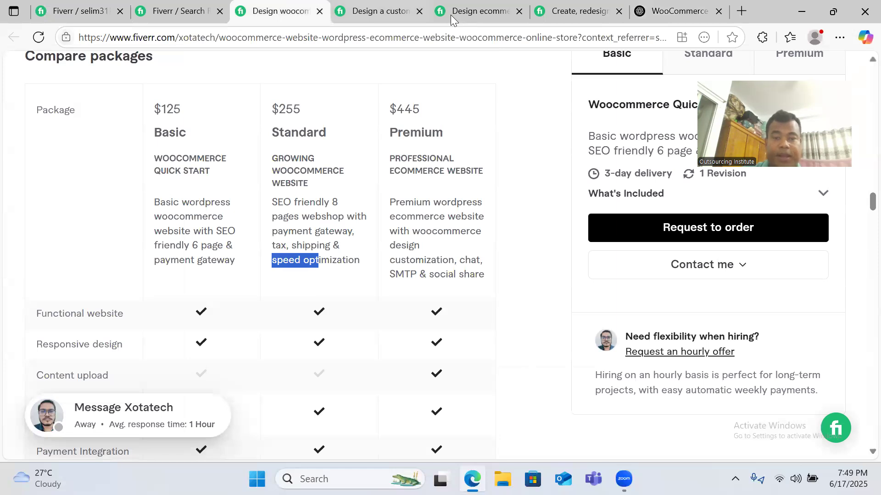
{"action": "left_click", "coordinate": [672, 9]}
{"action": "type", "text": "compare package for"}
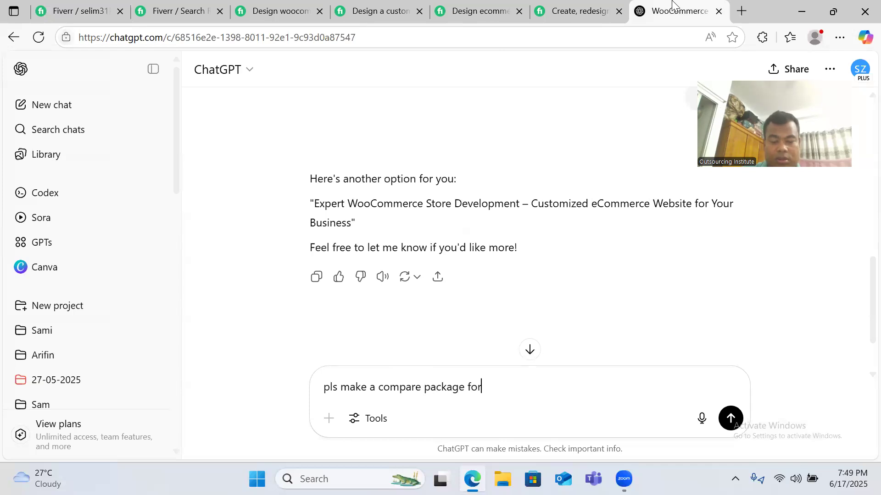
{"action": "type", "text": " me"}
{"action": "key", "text": "BackSpace"}
{"action": "key", "text": "BackSpace"}
{"action": "key", "text": "BackSpace"}
{"action": "key", "text": "BackSpace"}
{"action": "type", "text": "for fiverr gig"}
{"action": "key", "text": "Return"}
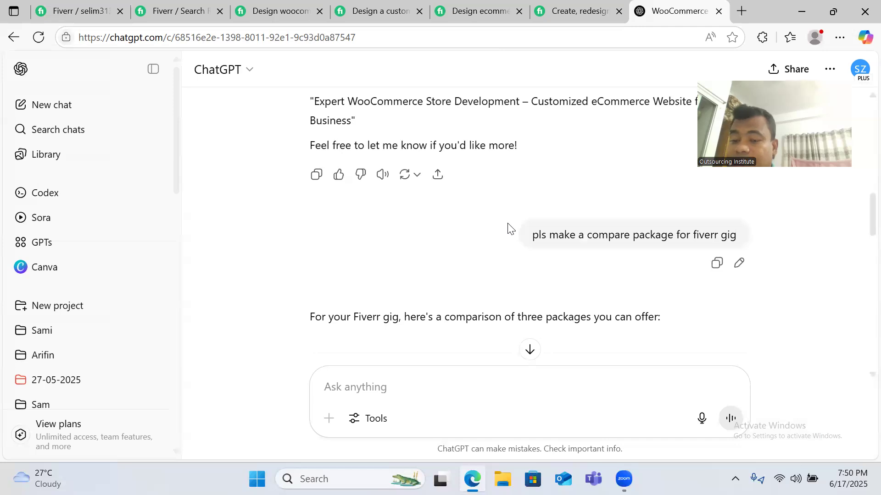
- Read through ChatGPT's suggested packages and submit the follow-up prompt "pls make table as like fiverr"
{"action": "scroll", "coordinate": [500, 216], "scroll_direction": "up", "scroll_amount": 4}
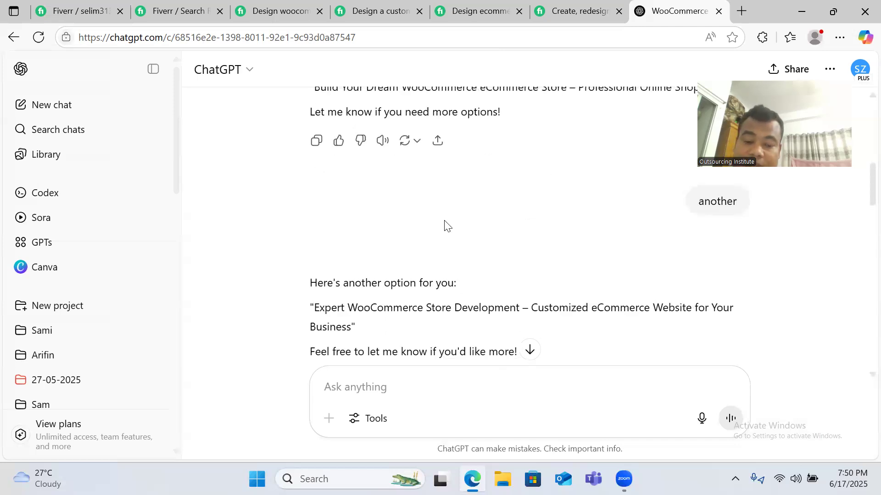
{"action": "scroll", "coordinate": [452, 229], "scroll_direction": "down", "scroll_amount": 5}
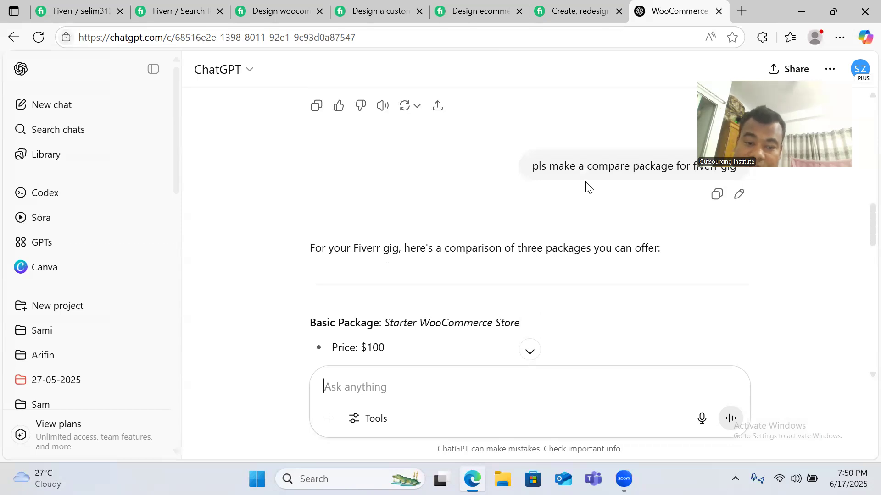
{"action": "scroll", "coordinate": [588, 191], "scroll_direction": "down", "scroll_amount": 3}
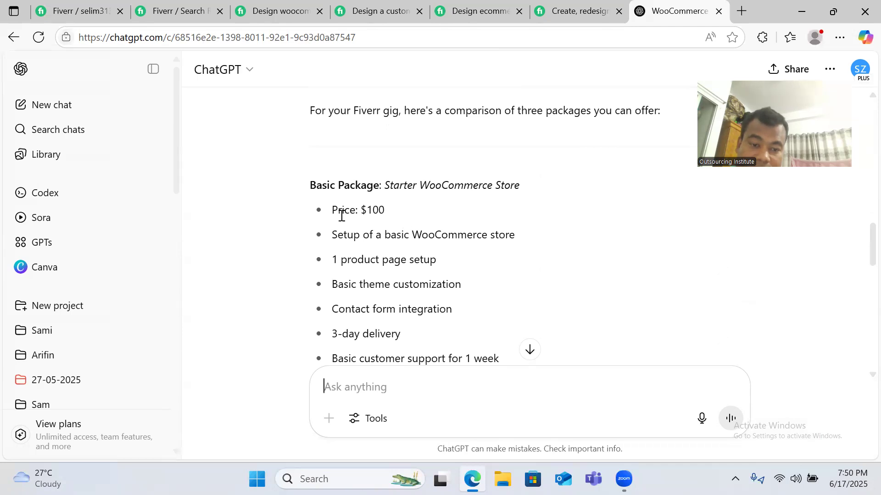
{"action": "scroll", "coordinate": [399, 239], "scroll_direction": "down", "scroll_amount": 15}
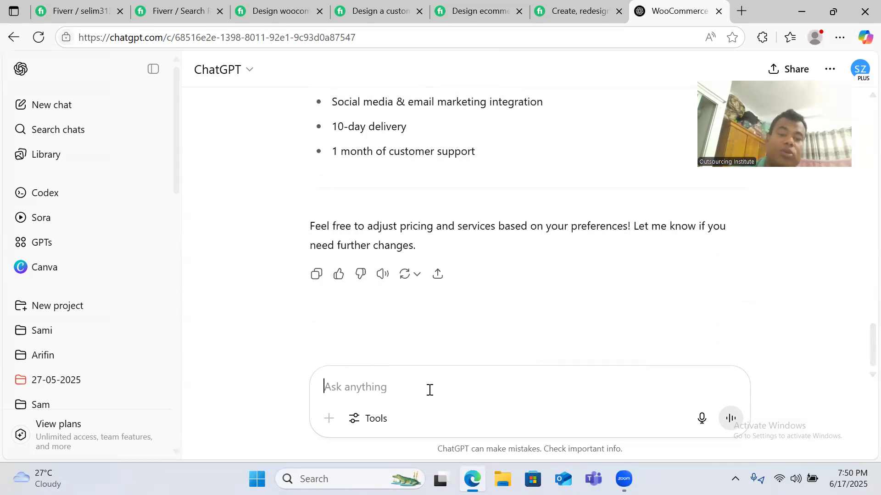
{"action": "type", "text": "pls mak"}
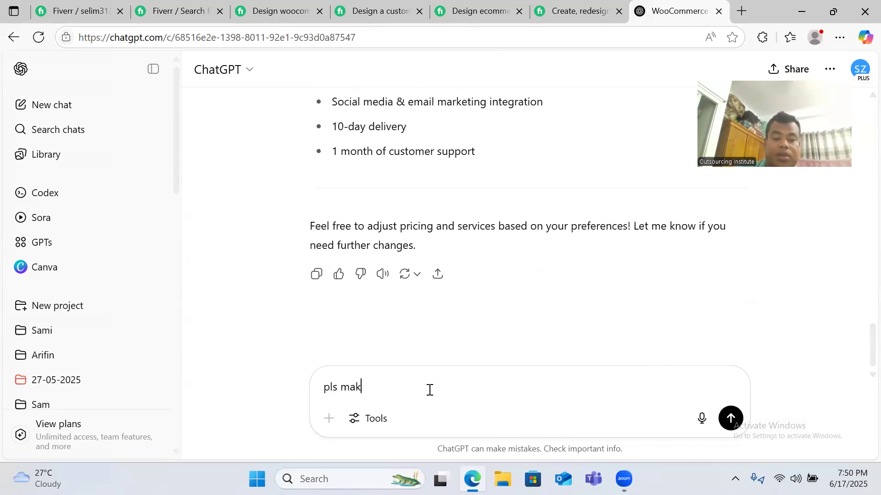
{"action": "type", "text": "e table as like fiverr"}
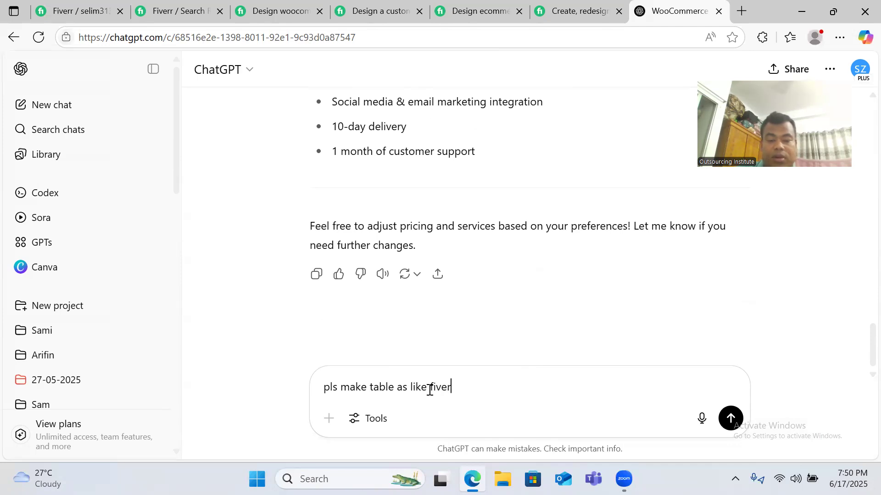
{"action": "key", "text": "Return"}
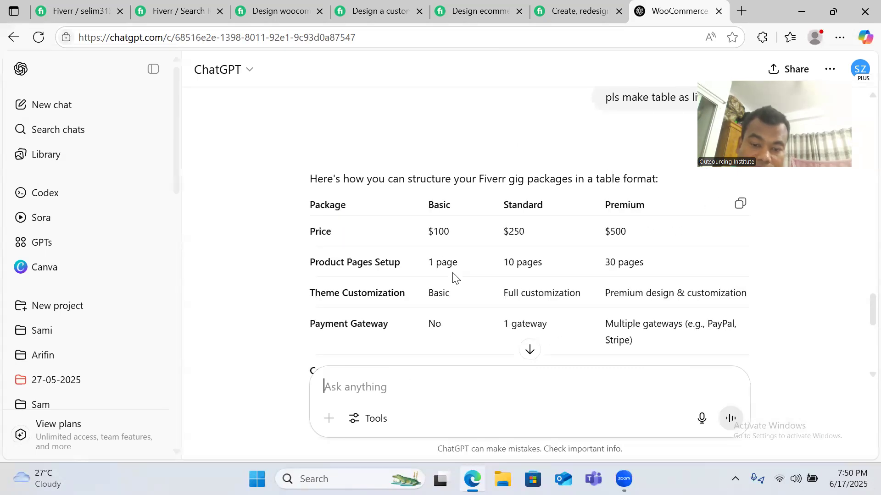
- Examine ChatGPT's package comparison table for prices, page counts, features, delivery times and support
{"action": "scroll", "coordinate": [447, 329], "scroll_direction": "down", "scroll_amount": 1}
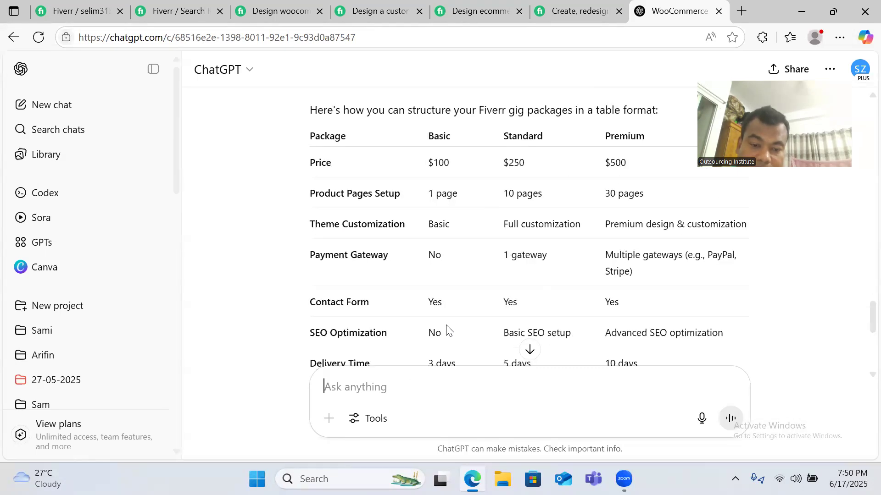
{"action": "scroll", "coordinate": [438, 315], "scroll_direction": "down", "scroll_amount": 1}
{"action": "scroll", "coordinate": [438, 314], "scroll_direction": "down", "scroll_amount": 1}
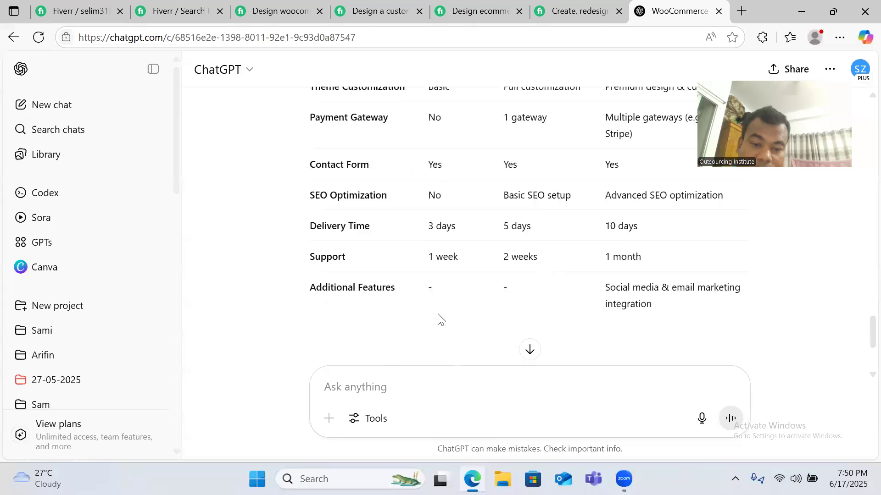
{"action": "scroll", "coordinate": [603, 293], "scroll_direction": "up", "scroll_amount": 3}
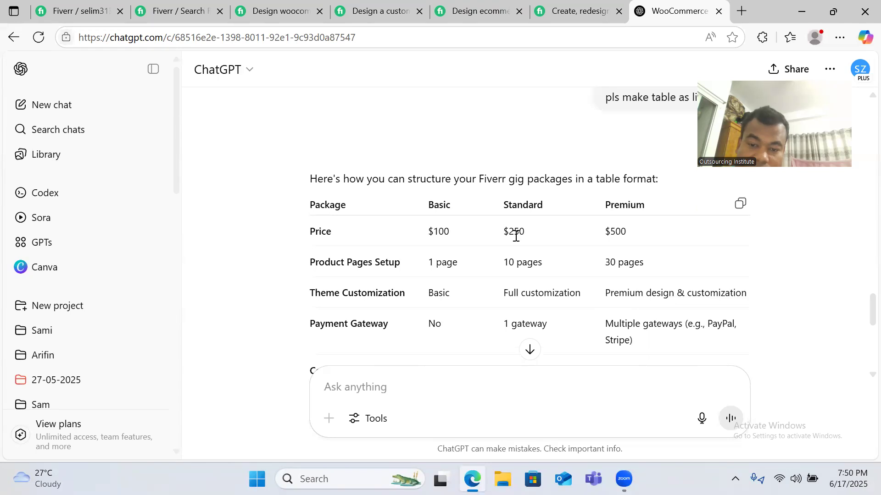
{"action": "scroll", "coordinate": [611, 248], "scroll_direction": "down", "scroll_amount": 5}
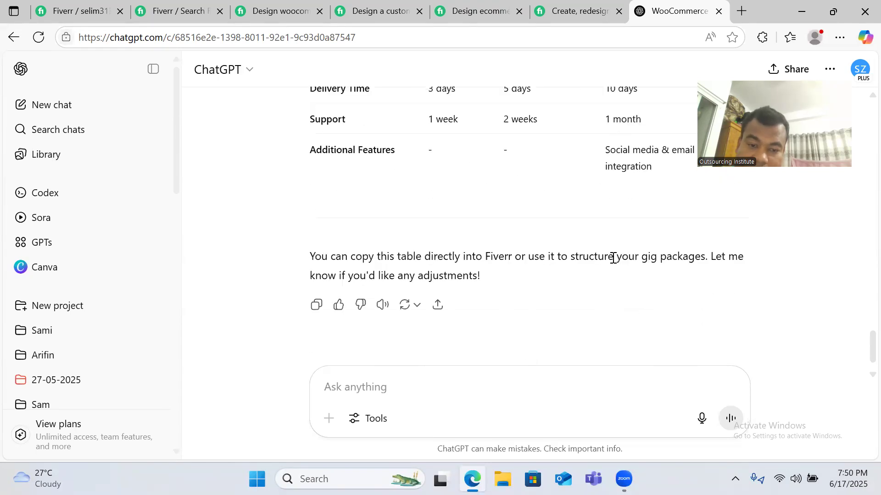
{"action": "scroll", "coordinate": [611, 256], "scroll_direction": "up", "scroll_amount": 4}
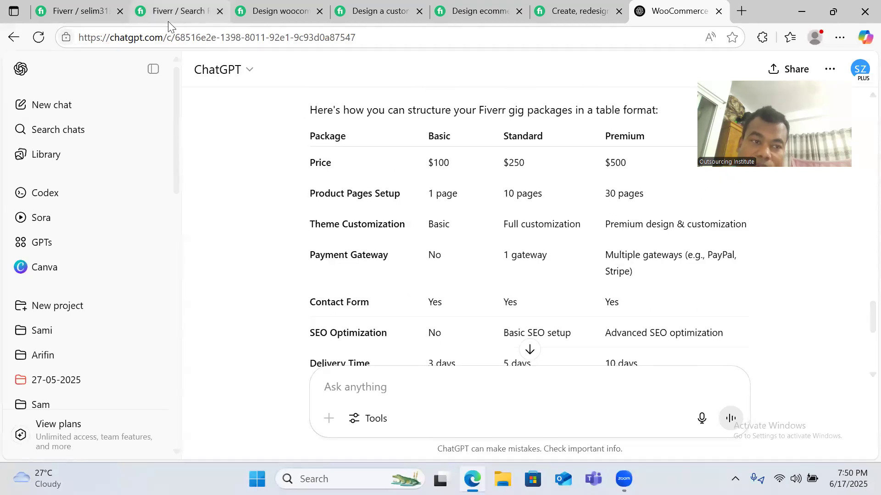
- Return to the Fiverr gig's pricing page and remove Extra fast delivery from the extra services
{"action": "left_click", "coordinate": [62, 12]}
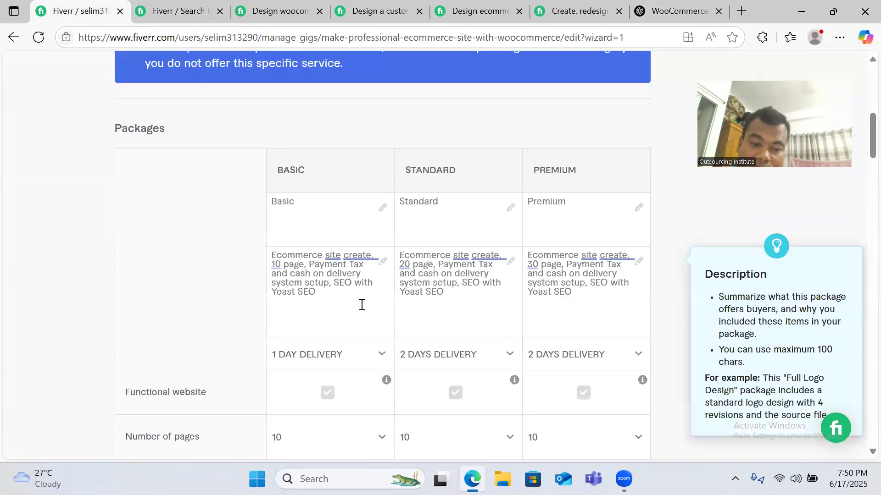
{"action": "scroll", "coordinate": [200, 238], "scroll_direction": "down", "scroll_amount": 15}
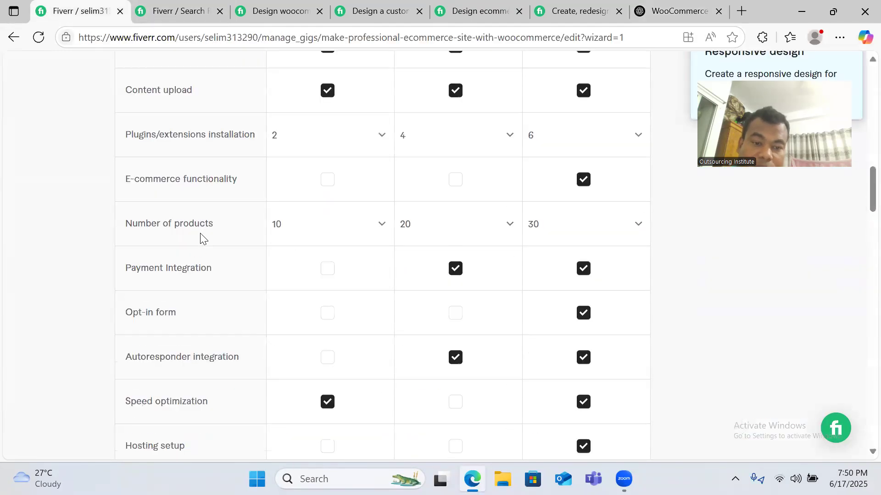
{"action": "scroll", "coordinate": [200, 239], "scroll_direction": "down", "scroll_amount": 6}
{"action": "scroll", "coordinate": [200, 239], "scroll_direction": "up", "scroll_amount": 3}
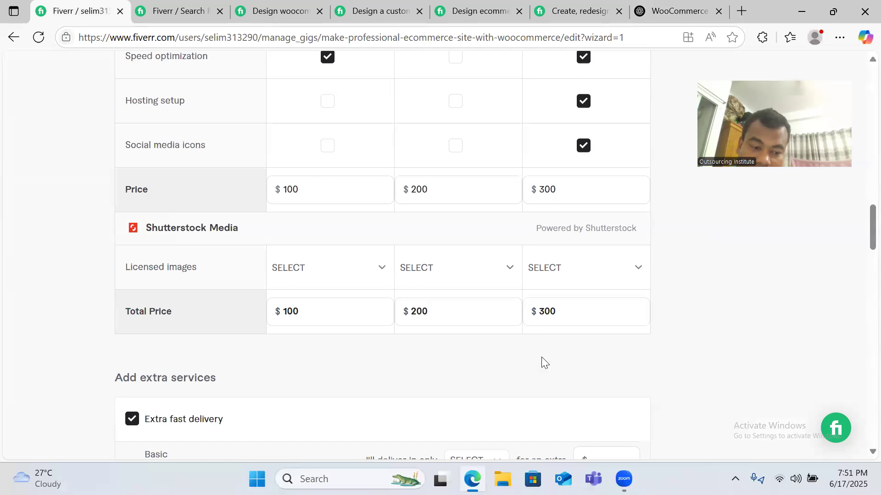
{"action": "scroll", "coordinate": [522, 340], "scroll_direction": "down", "scroll_amount": 1}
{"action": "scroll", "coordinate": [521, 339], "scroll_direction": "down", "scroll_amount": 5}
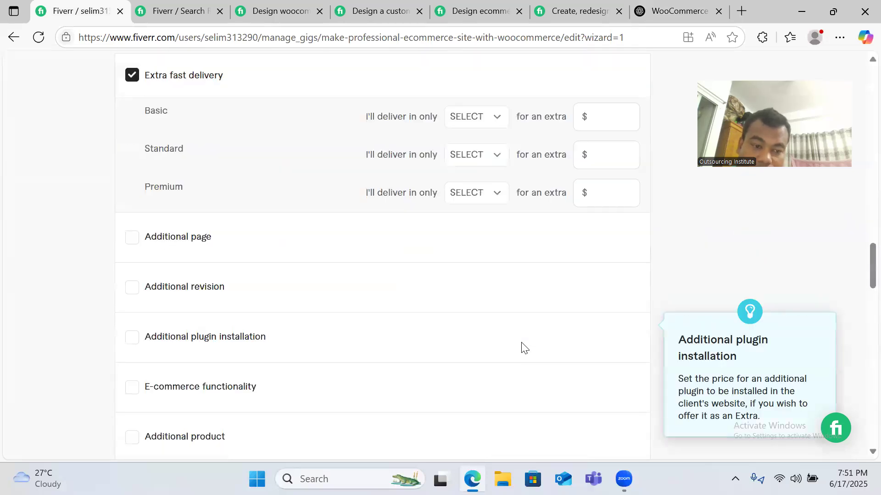
{"action": "scroll", "coordinate": [524, 348], "scroll_direction": "up", "scroll_amount": 2}
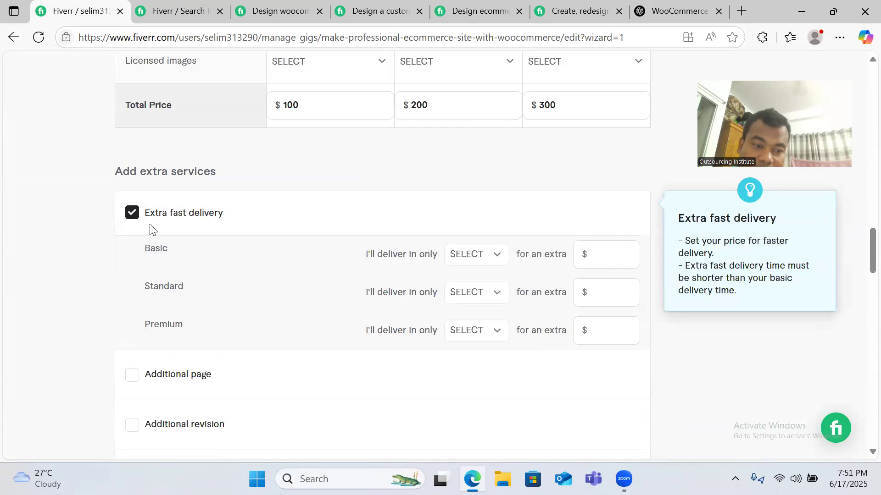
{"action": "left_click", "coordinate": [133, 215]}
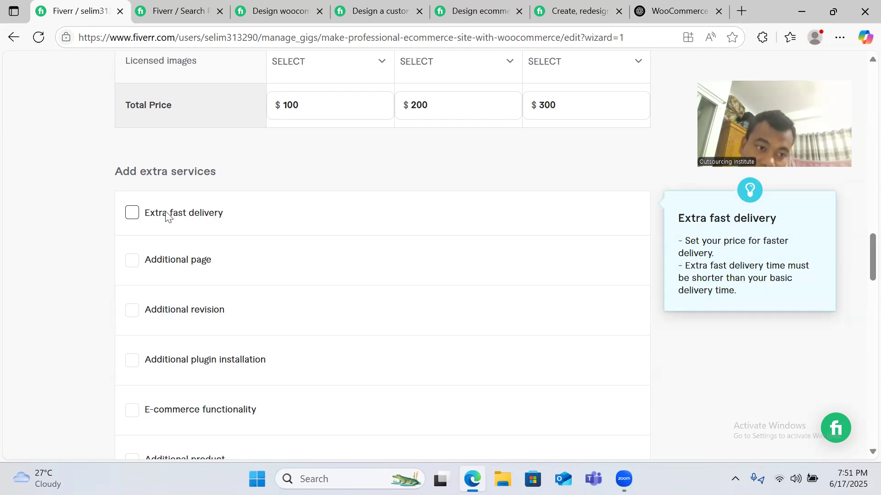
- Review the package features and remaining extra services, and save the pricing to continue to Description & FAQ
{"action": "scroll", "coordinate": [486, 211], "scroll_direction": "up", "scroll_amount": 5}
{"action": "scroll", "coordinate": [477, 199], "scroll_direction": "up", "scroll_amount": 7}
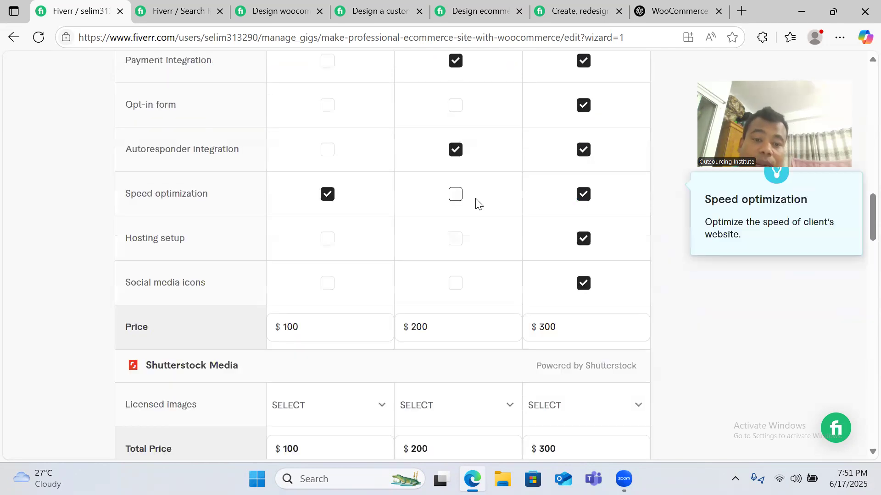
{"action": "scroll", "coordinate": [480, 206], "scroll_direction": "down", "scroll_amount": 16}
{"action": "scroll", "coordinate": [483, 221], "scroll_direction": "down", "scroll_amount": 10}
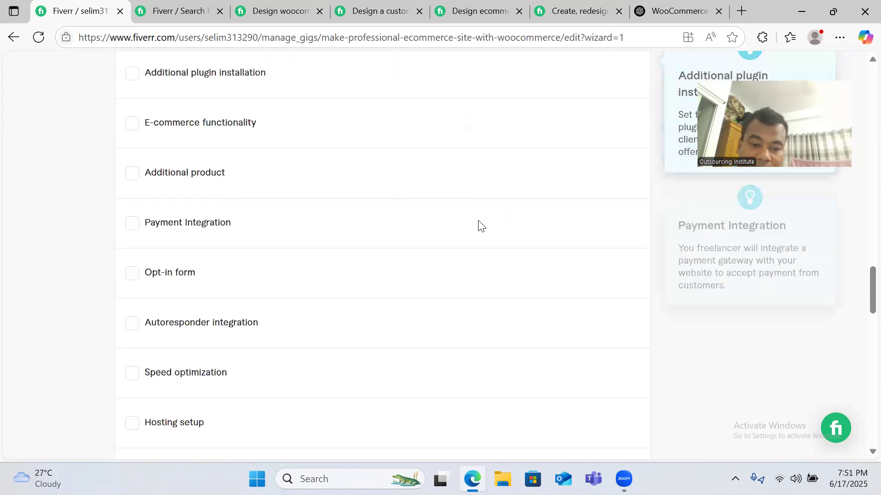
{"action": "left_click", "coordinate": [581, 310]}
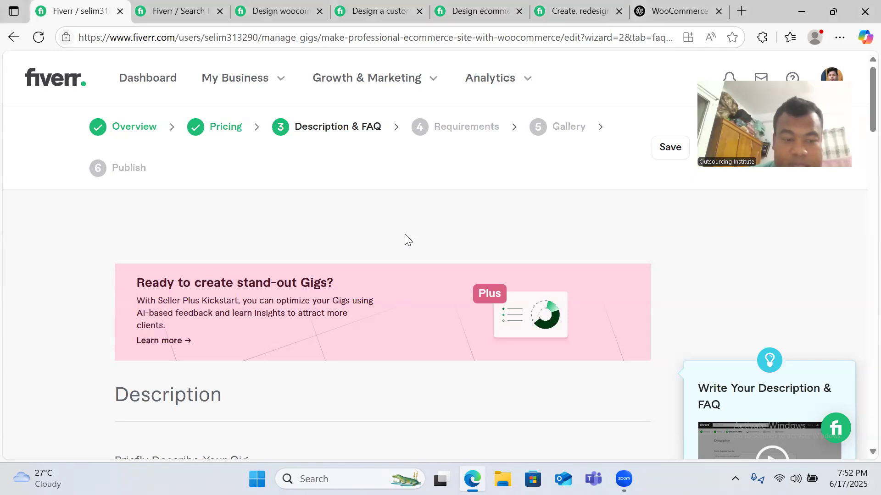
- Fill the gig description with random placeholder text beginning ";lskjdf;laksjdf;l"
{"action": "scroll", "coordinate": [406, 236], "scroll_direction": "down", "scroll_amount": 4}
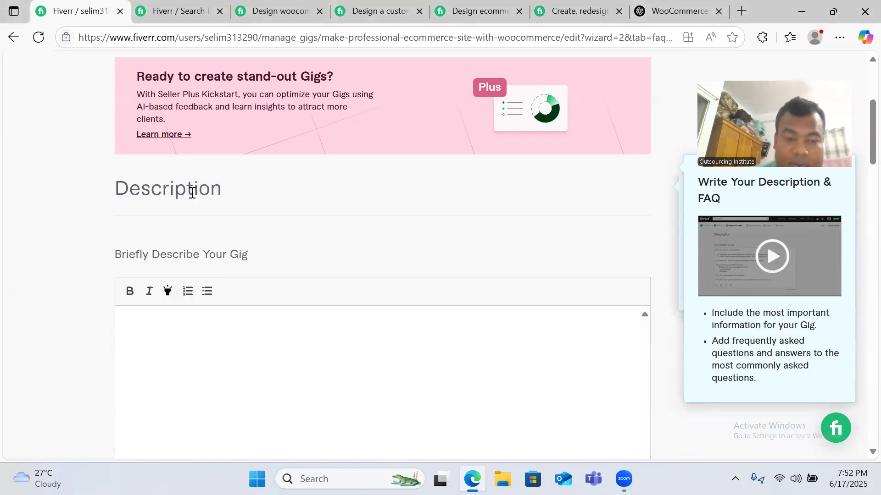
{"action": "left_click", "coordinate": [265, 329]}
{"action": "scroll", "coordinate": [271, 328], "scroll_direction": "down", "scroll_amount": 9}
{"action": "scroll", "coordinate": [271, 327], "scroll_direction": "up", "scroll_amount": 7}
{"action": "scroll", "coordinate": [277, 277], "scroll_direction": "up", "scroll_amount": 1}
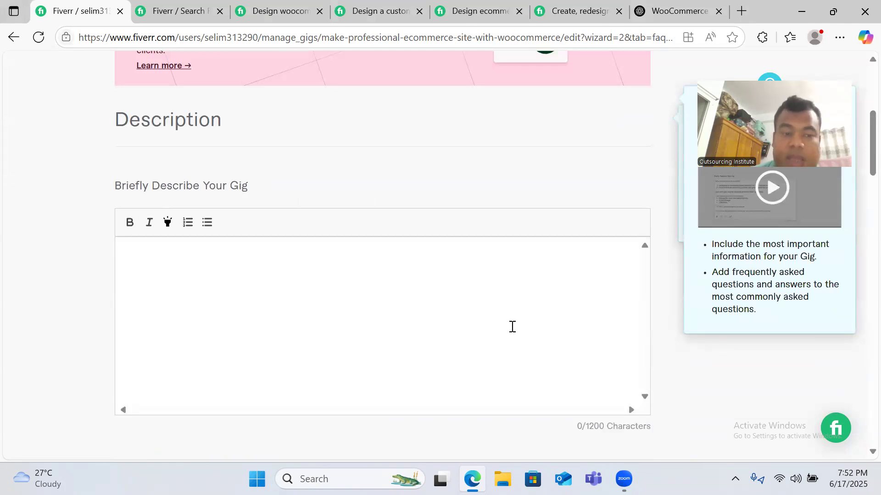
{"action": "type", "text": ";lskjdf;laksjdf;l ;aslkdjf;"}
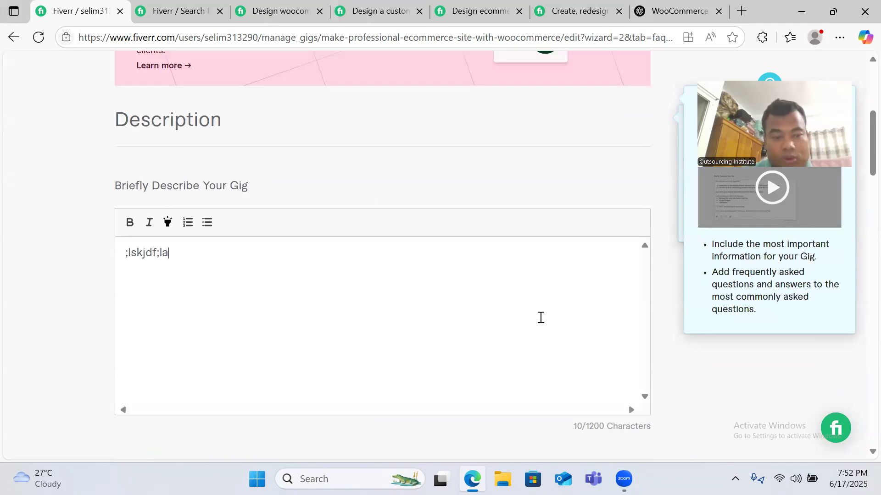
{"action": "type", "text": "posiudfpoj"}
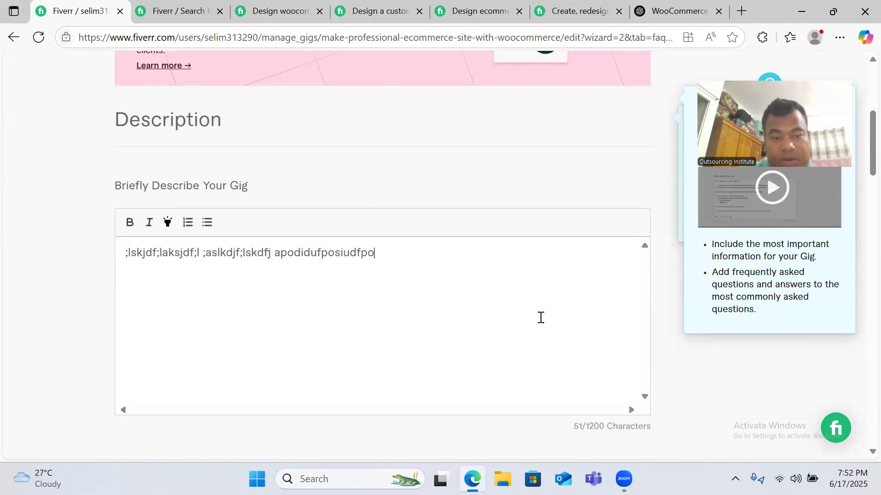
- Extend the gig description's opening paragraph to more than three lines of random placeholder letters and leave a blank line below it
{"action": "key", "text": "BackSpace"}
{"action": "type", "text": "pasodijfposifdpofd pasodifjpoidsf"}
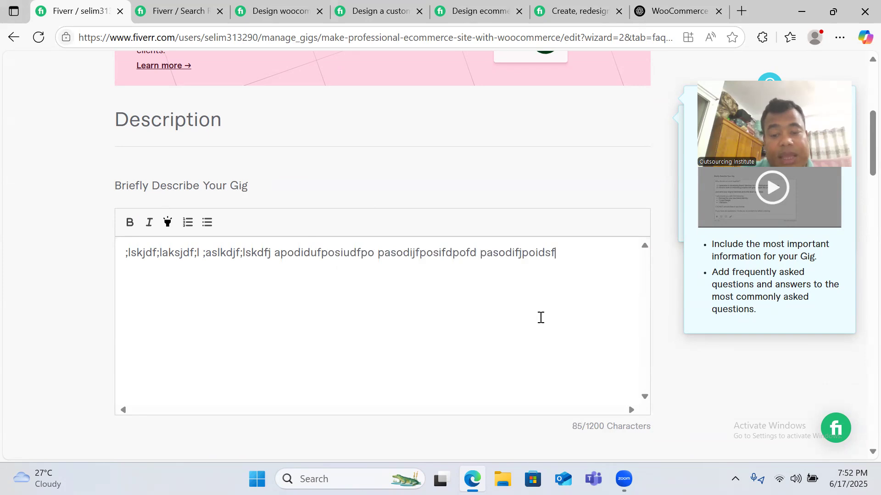
{"action": "type", "text": "oi asodfijposidfposidfpoi apsodifj"}
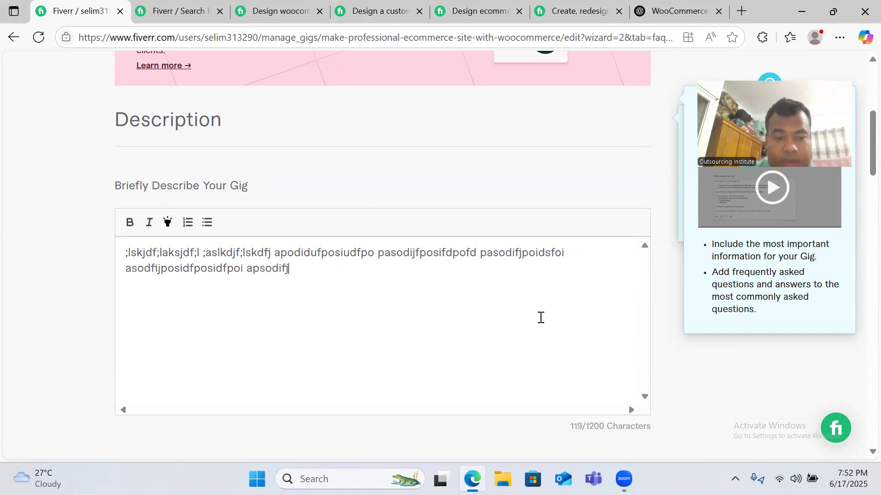
{"action": "type", "text": "poaisdfj paosidfjpoisdfpoijsdf apsdoifj"}
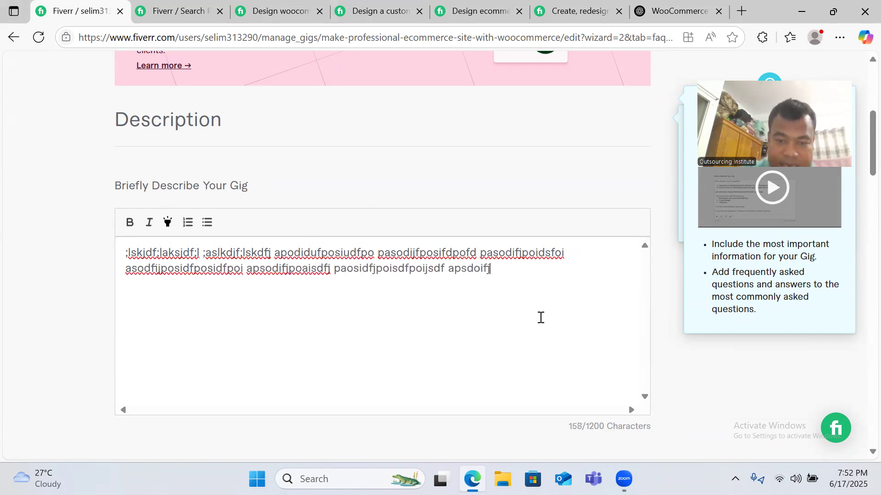
{"action": "type", "text": "podiffo pasodifpaosifd fdpaodsifpoidsfpaoidfj apsodfipsodfiposdfi pasodifpoifsd"}
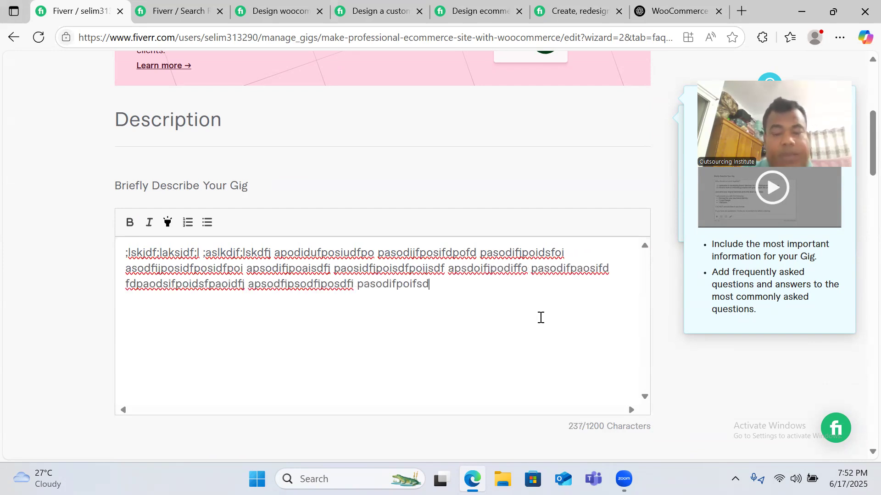
{"action": "type", "text": "sdkfj"}
{"action": "key", "text": "Return"}
{"action": "key", "text": "Return"}
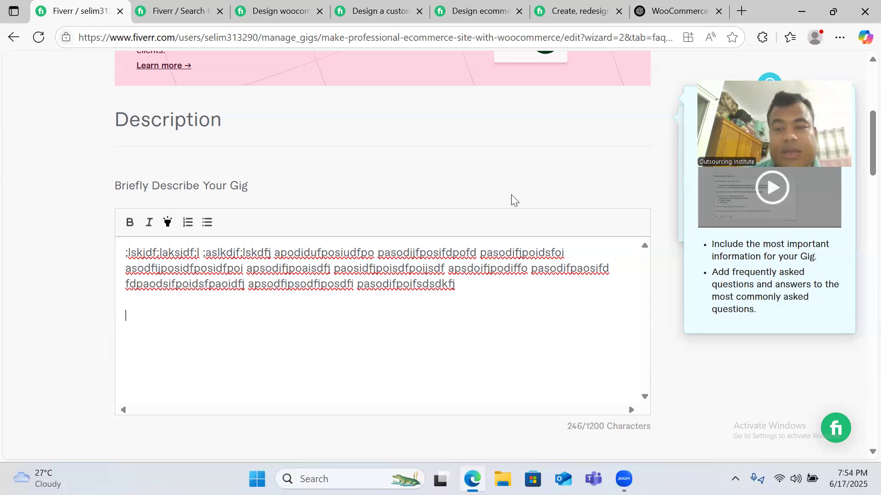
- Open the YouTube home page in a new browser tab
{"action": "left_click", "coordinate": [741, 13]}
{"action": "type", "text": "you8"}
{"action": "key", "text": "Return"}
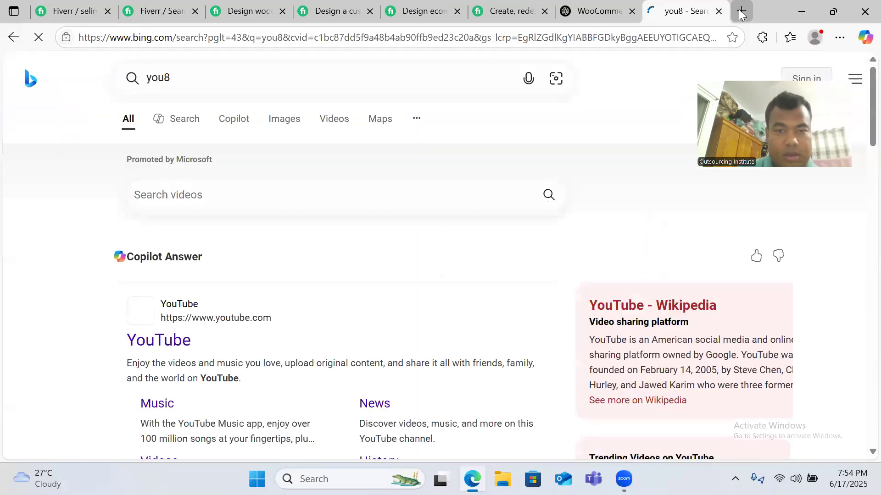
{"action": "left_click", "coordinate": [632, 40]}
{"action": "type", "text": "yo"}
{"action": "key", "text": "Return"}
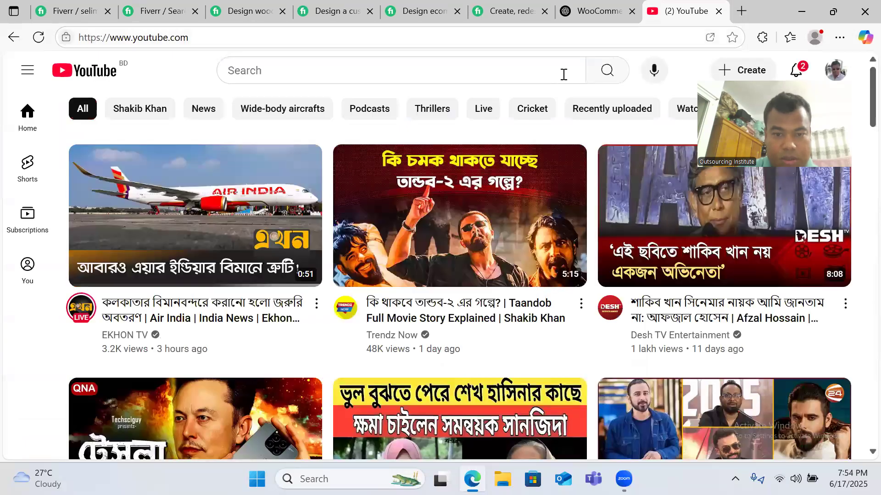
- Search YouTube for "freelancing english" using the first suggestion with the instructor's name, and look through the results
{"action": "left_click", "coordinate": [563, 74]}
{"action": "type", "text": "freelancing english"}
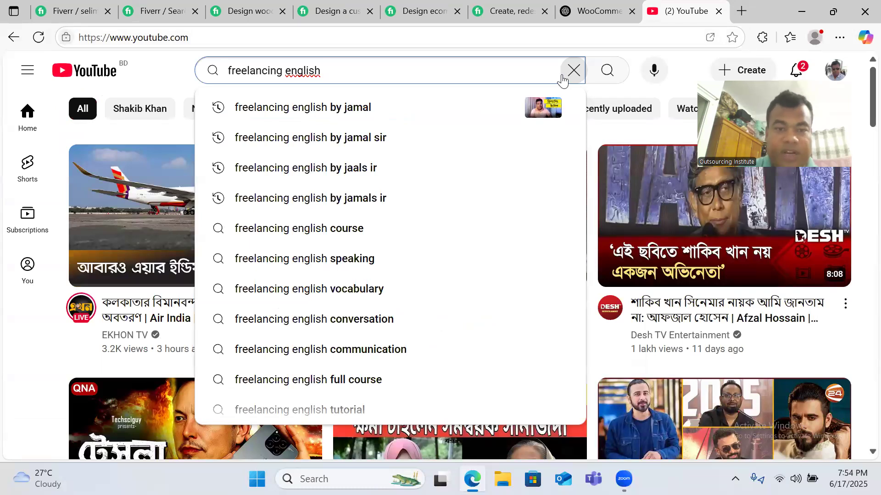
{"action": "left_click", "coordinate": [392, 110]}
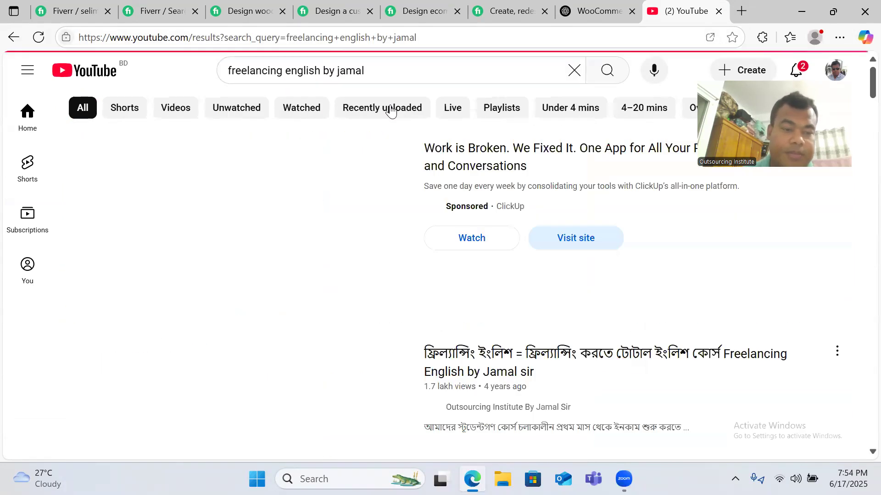
{"action": "scroll", "coordinate": [418, 270], "scroll_direction": "down", "scroll_amount": 4}
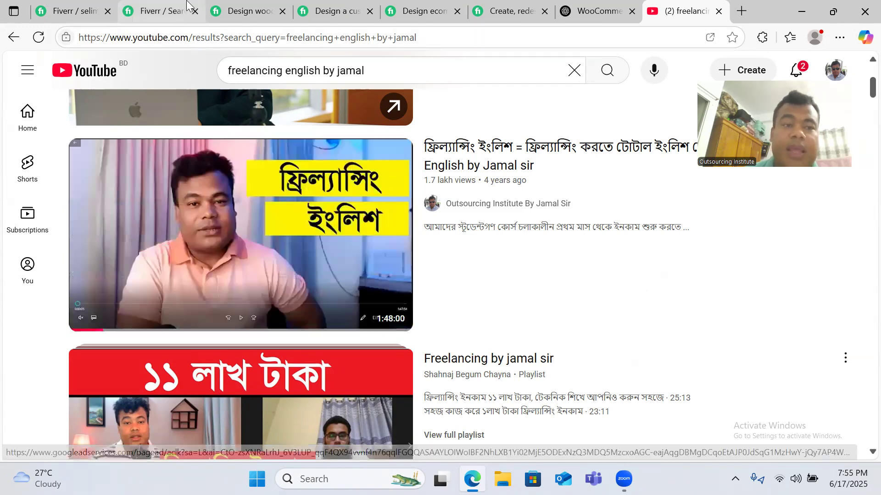
{"action": "left_click", "coordinate": [74, 11]}
{"action": "left_click", "coordinate": [285, 278]}
{"action": "left_click", "coordinate": [152, 323]}
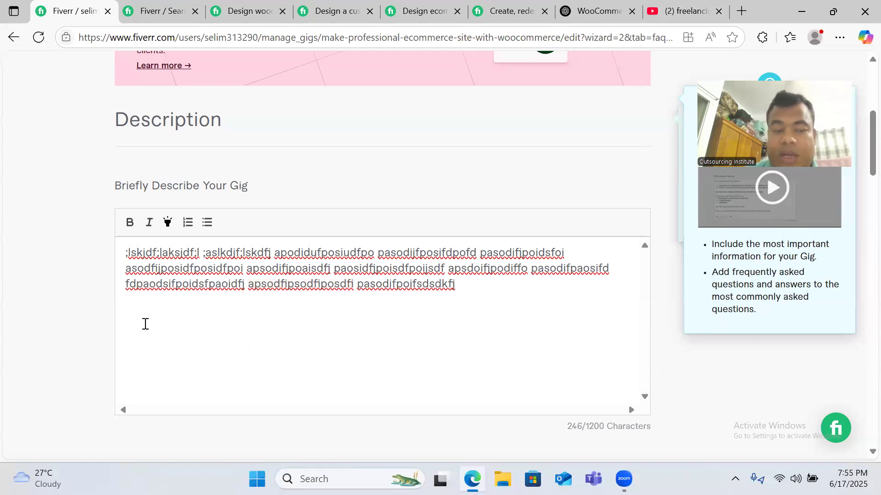
{"action": "left_click", "coordinate": [686, 11]}
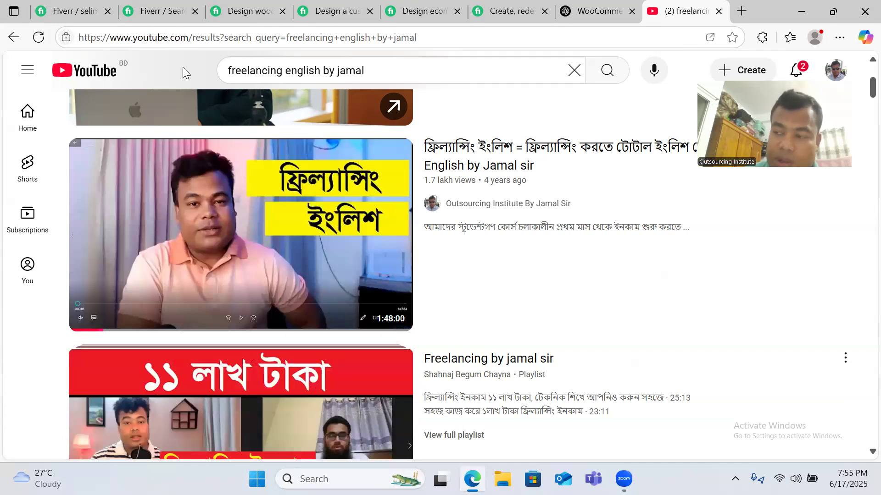
{"action": "mouse_move", "coordinate": [222, 229]}
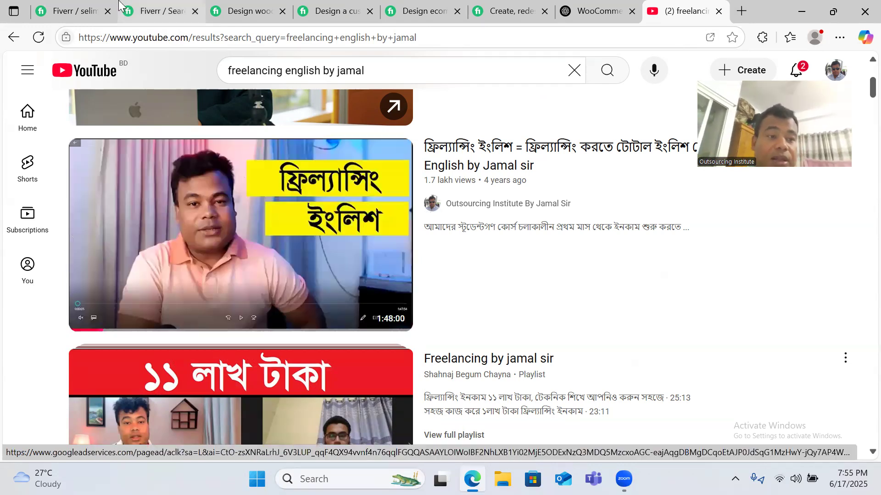
- Return to the Fiverr gig editor and add the heading "Service Description:" below the placeholder paragraph
{"action": "left_click", "coordinate": [77, 8]}
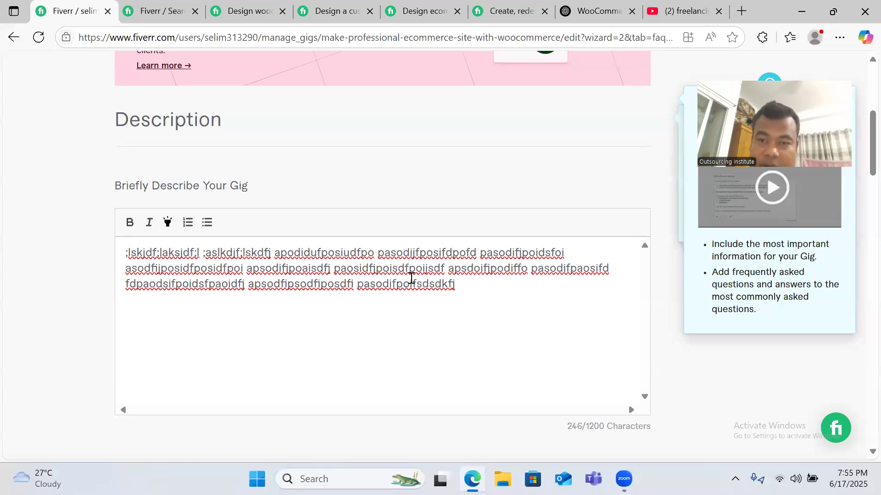
{"action": "key", "text": "Return"}
{"action": "key", "text": "Return"}
{"action": "type", "text": "Servi"}
{"action": "type", "text": "D"}
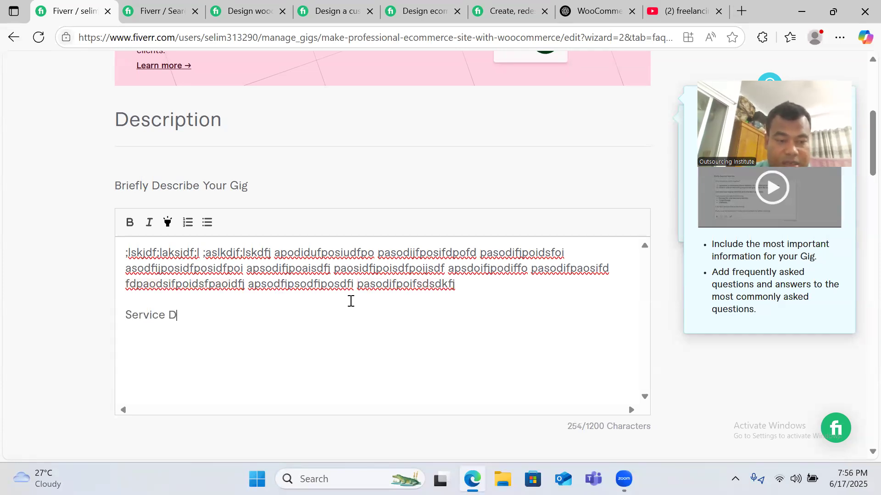
{"action": "type", "text": "escript"}
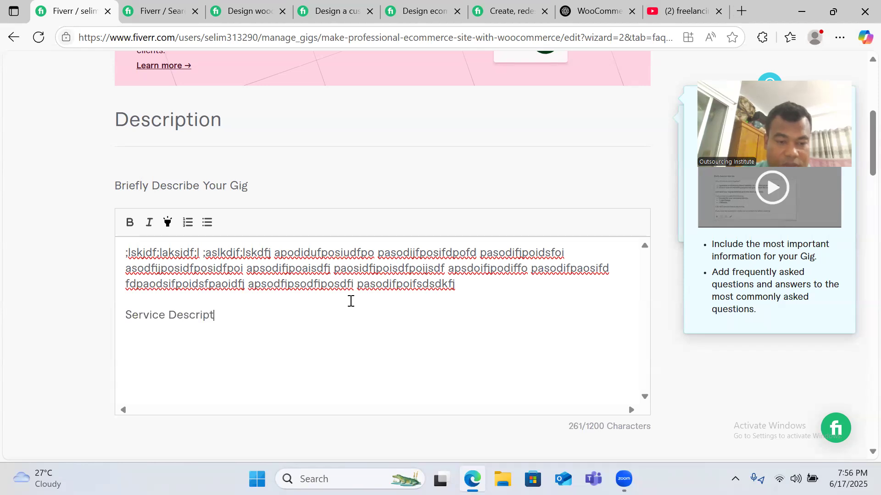
{"action": "type", "text": "ion:"}
- Add the heading "Service Specialty:" a few lines below, correcting its spelling, and insert an empty line under "Service Description:"
{"action": "key", "text": "Return"}
{"action": "key", "text": "Return"}
{"action": "key", "text": "Return"}
{"action": "type", "text": "S"}
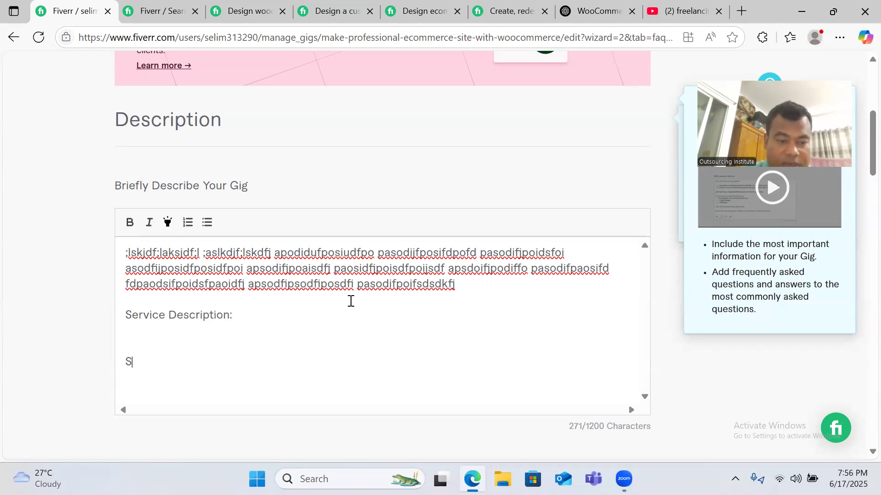
{"action": "type", "text": "ervice Sp"}
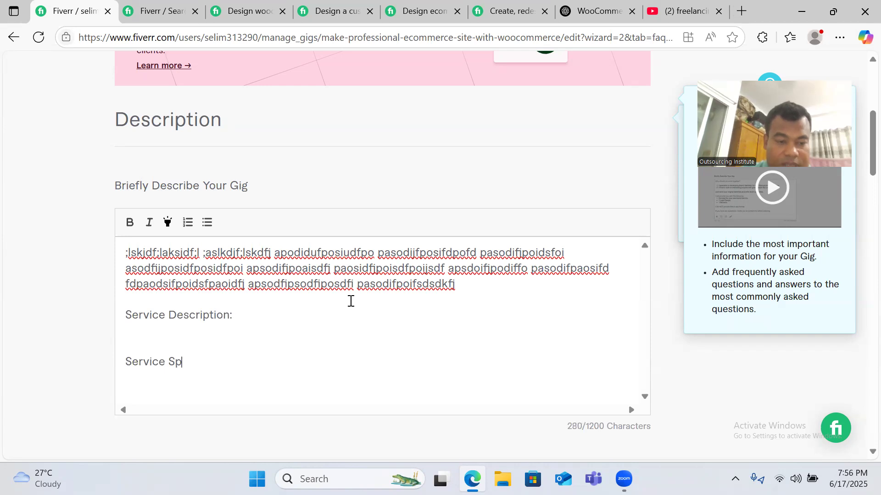
{"action": "type", "text": "eciality:"}
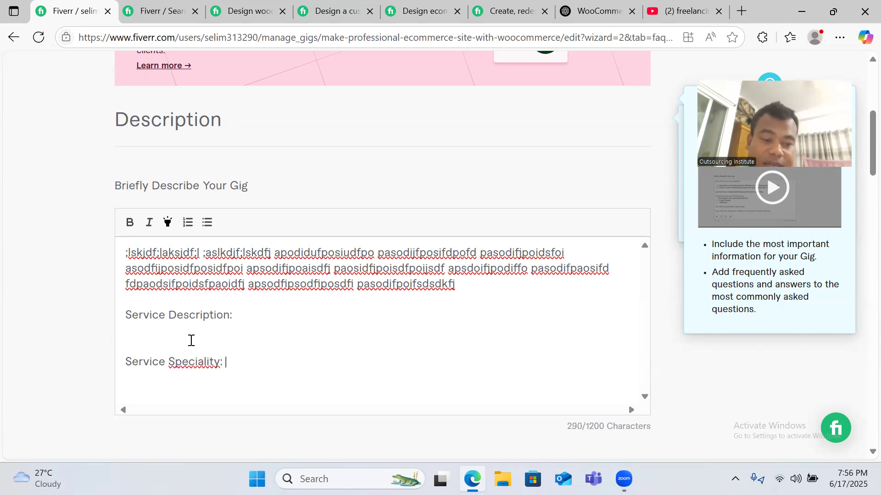
{"action": "left_click", "coordinate": [183, 362]}
{"action": "left_click", "coordinate": [194, 300]}
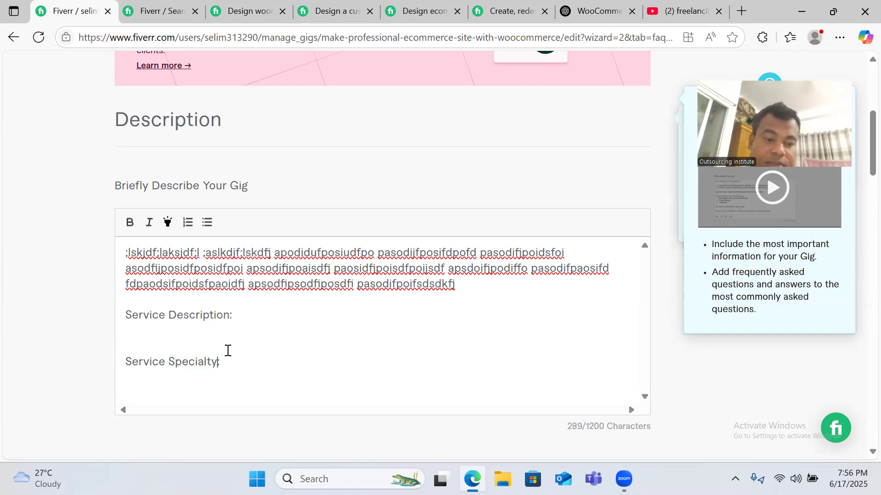
{"action": "left_click", "coordinate": [246, 317]}
{"action": "key", "text": "Return"}
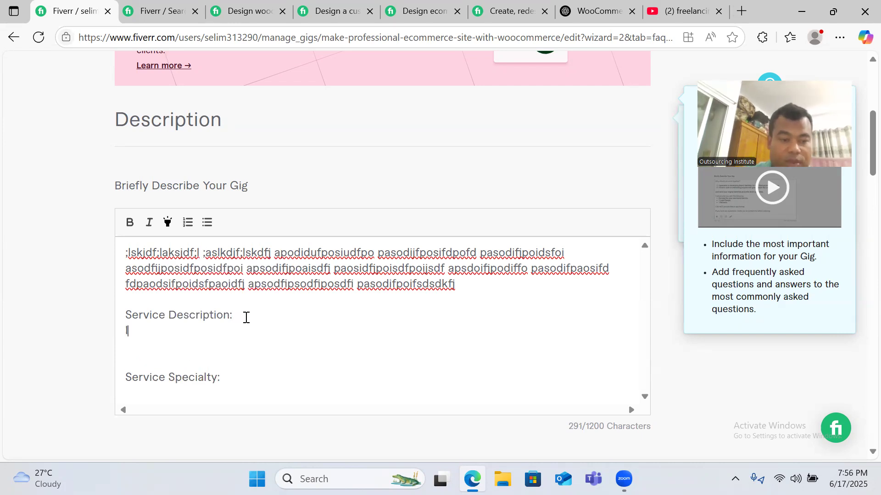
{"action": "type", "text": "l;ksfd;lkasdfl;k"}
{"action": "key", "text": "Return"}
{"action": "type", "text": "as;dfijas;ldkfj"}
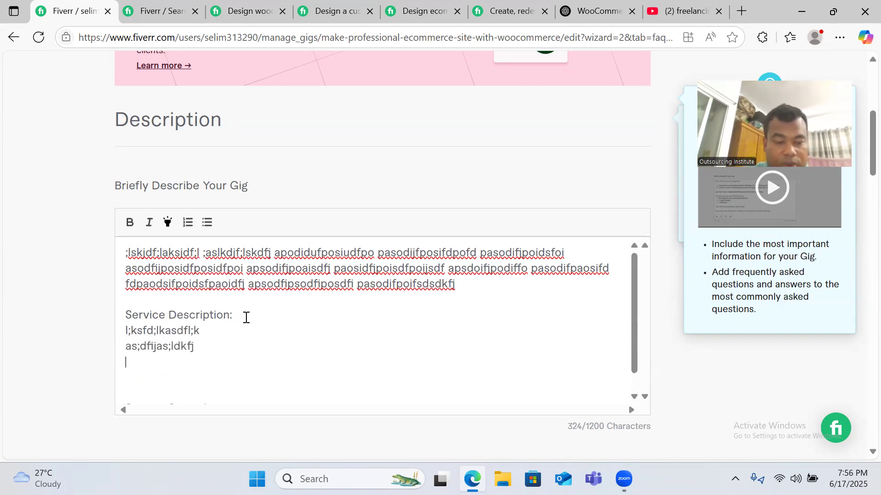
{"action": "key", "text": "BackSpace"}
{"action": "key", "text": "BackSpace"}
{"action": "key", "text": "BackSpace"}
{"action": "key", "text": "BackSpace"}
{"action": "key", "text": "BackSpace"}
{"action": "key", "text": "BackSpace"}
{"action": "key", "text": "BackSpace"}
{"action": "key", "text": "BackSpace"}
{"action": "key", "text": "BackSpace"}
{"action": "key", "text": "BackSpace"}
{"action": "key", "text": "BackSpace"}
{"action": "key", "text": "BackSpace"}
{"action": "key", "text": "BackSpace"}
{"action": "key", "text": "BackSpace"}
{"action": "key", "text": "BackSpace"}
{"action": "key", "text": "BackSpace"}
{"action": "key", "text": "BackSpace"}
{"action": "key", "text": "BackSpace"}
{"action": "key", "text": "BackSpace"}
{"action": "key", "text": "BackSpace"}
{"action": "key", "text": "BackSpace"}
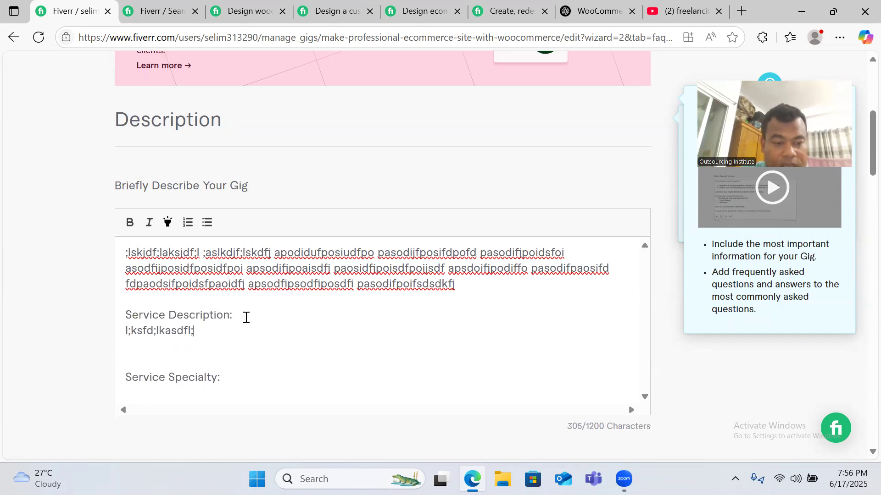
{"action": "key", "text": "BackSpace"}
{"action": "key", "text": "BackSpace"}
{"action": "key", "text": "BackSpace"}
{"action": "key", "text": "BackSpace"}
{"action": "key", "text": "BackSpace"}
{"action": "key", "text": "BackSpace"}
{"action": "key", "text": "BackSpace"}
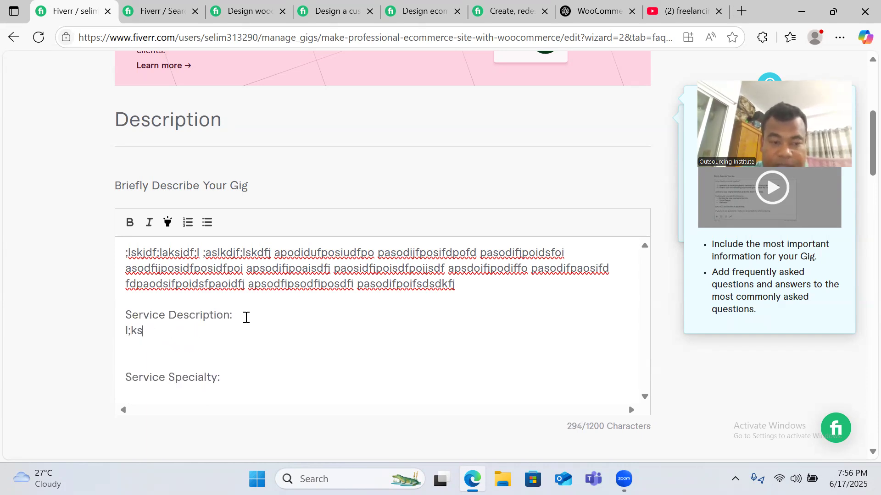
{"action": "key", "text": "BackSpace"}
{"action": "key", "text": "BackSpace"}
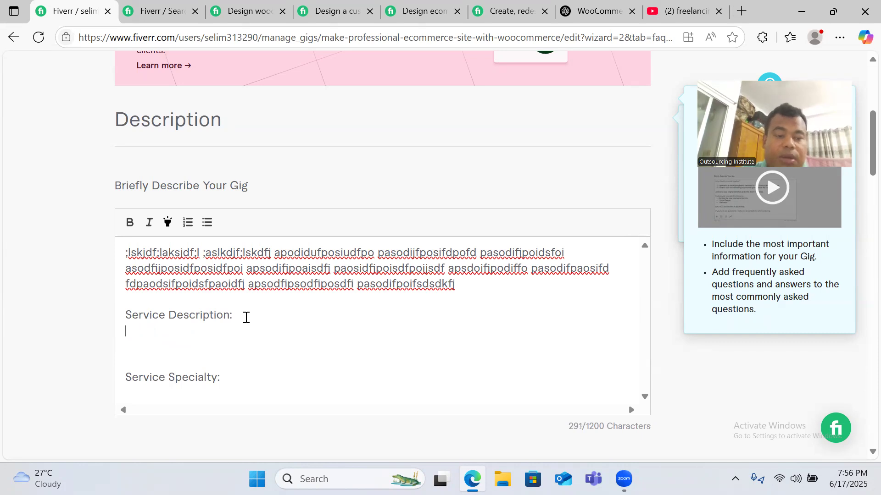
- Enter "Ecommerce Store" as the first item under the "Service Description:" heading and start a new line
{"action": "type", "text": "Ecoo"}
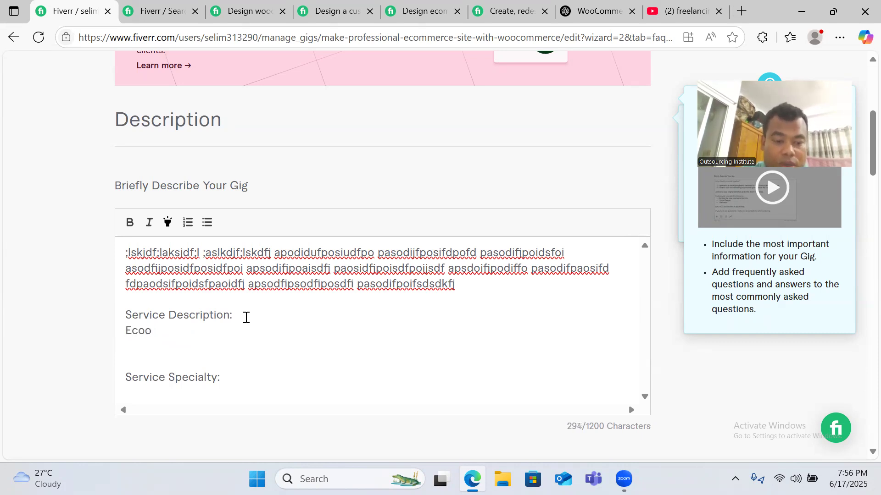
{"action": "key", "text": "BackSpace"}
{"action": "type", "text": "mmer"}
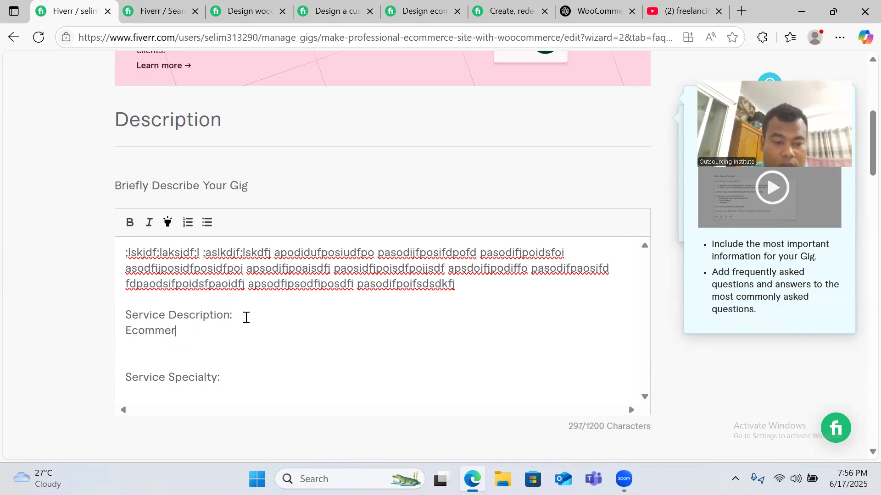
{"action": "type", "text": "ce Store"}
{"action": "key", "text": "Return"}
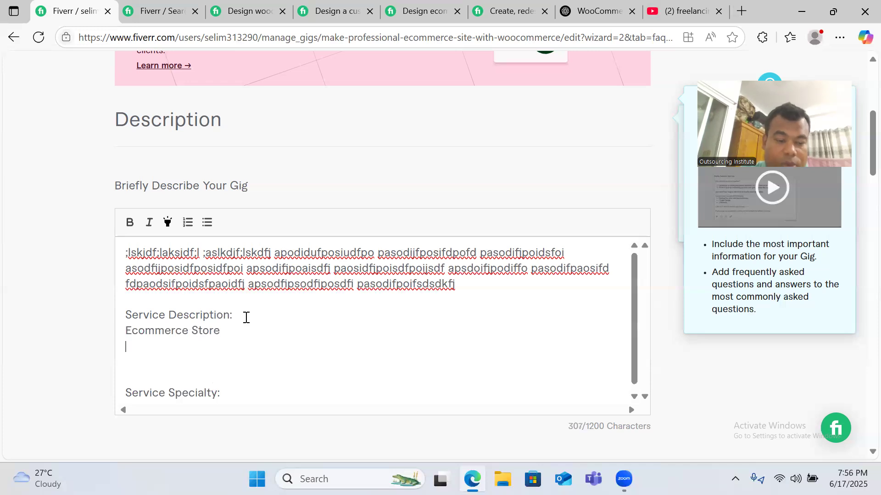
- Add "WooCommerce" as the second service item, applying the suggested spelling correction for its capitalization
{"action": "type", "text": "Woocomm"}
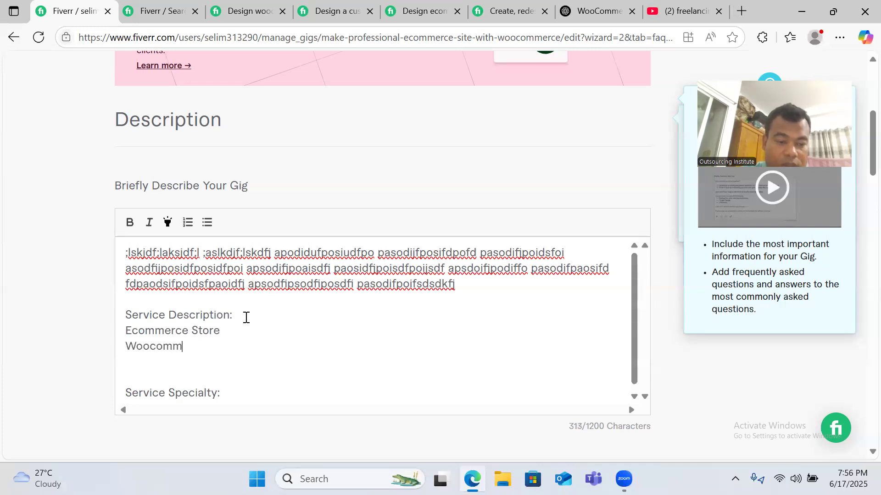
{"action": "type", "text": "erce"}
{"action": "key", "text": "Return"}
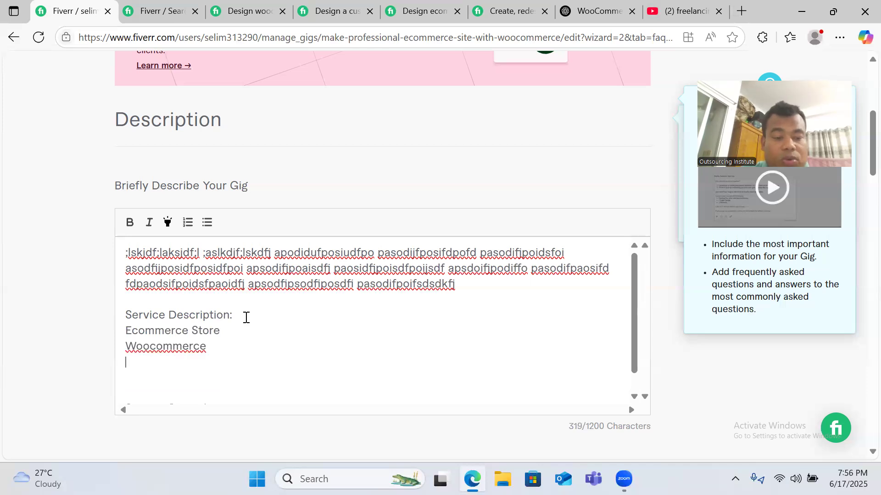
{"action": "right_click", "coordinate": [188, 347]}
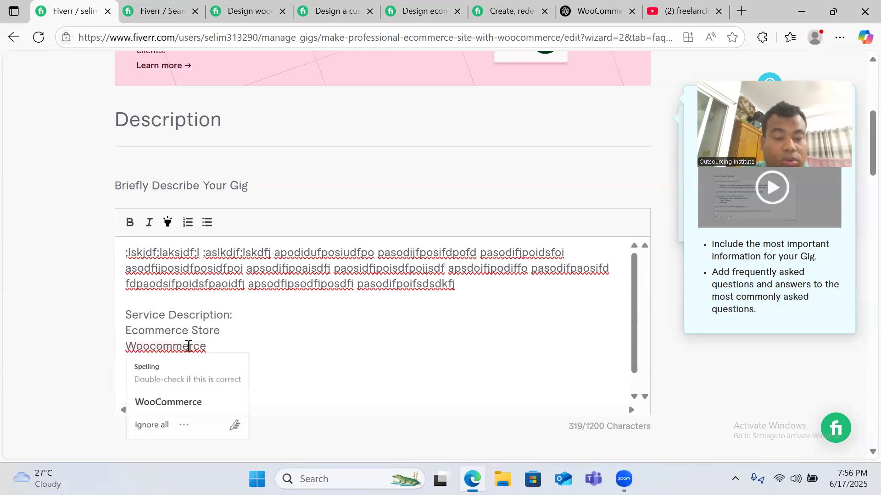
{"action": "left_click", "coordinate": [195, 399]}
- Add "Tax and Payment Setup" as the third item in the service description list
{"action": "key", "text": "Return"}
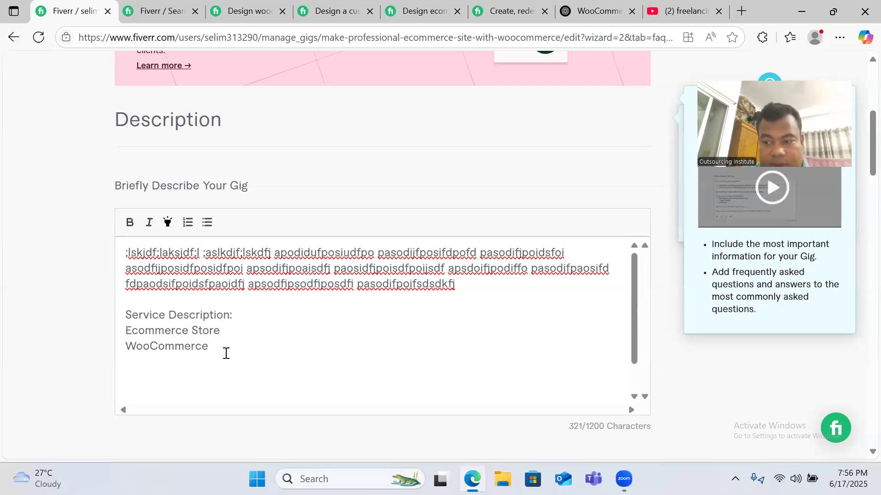
{"action": "type", "text": "ax"}
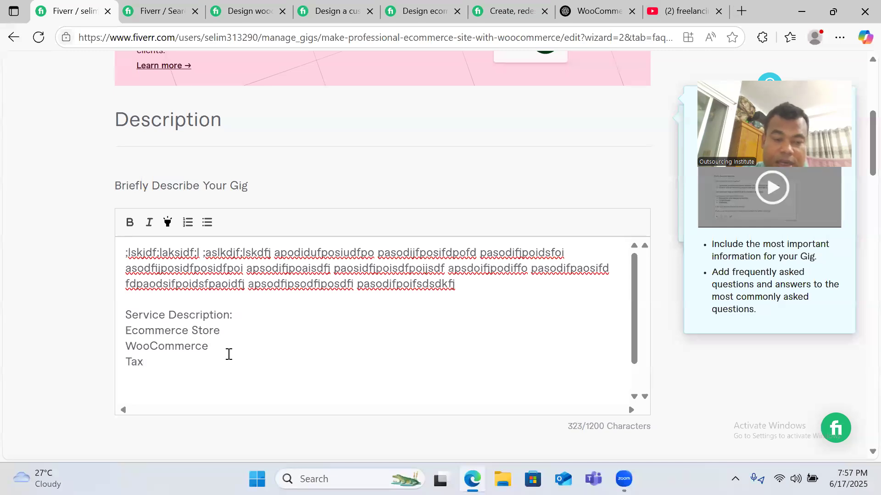
{"action": "type", "text": " a"}
{"action": "key", "text": "BackSpace"}
{"action": "type", "text": "and"}
{"action": "key", "text": "BackSpace"}
{"action": "key", "text": "BackSpace"}
{"action": "type", "text": "nd Payment"}
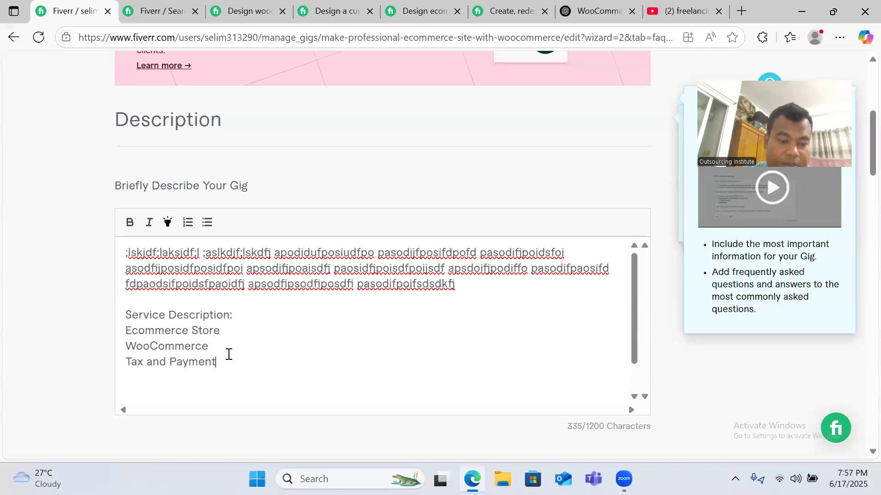
{"action": "type", "text": " Seuup"}
- Add "Cash on delivery Setup" as the fourth item in the service description list
{"action": "key", "text": "Return"}
{"action": "type", "text": "ce Ta"}
{"action": "key", "text": "BackSpace"}
{"action": "key", "text": "BackSpace"}
{"action": "type", "text": "ca"}
{"action": "key", "text": "BackSpace"}
{"action": "key", "text": "BackSpace"}
{"action": "type", "text": "Cash "}
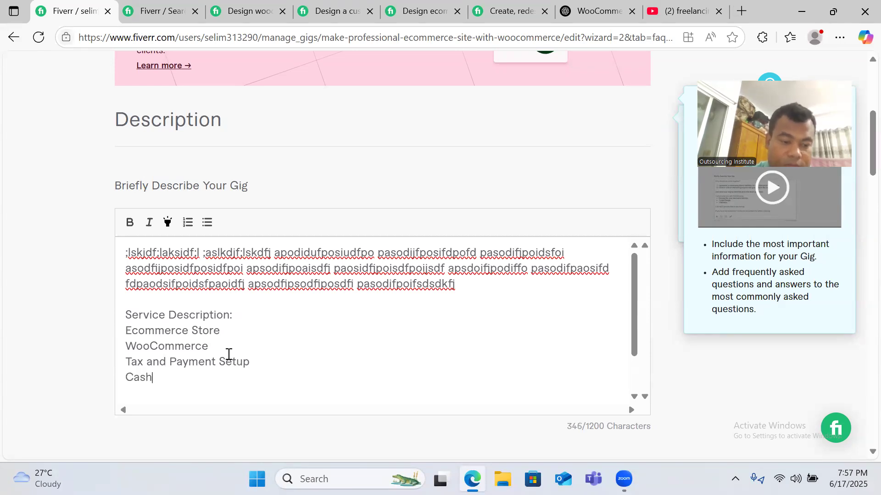
{"action": "type", "text": "on de"}
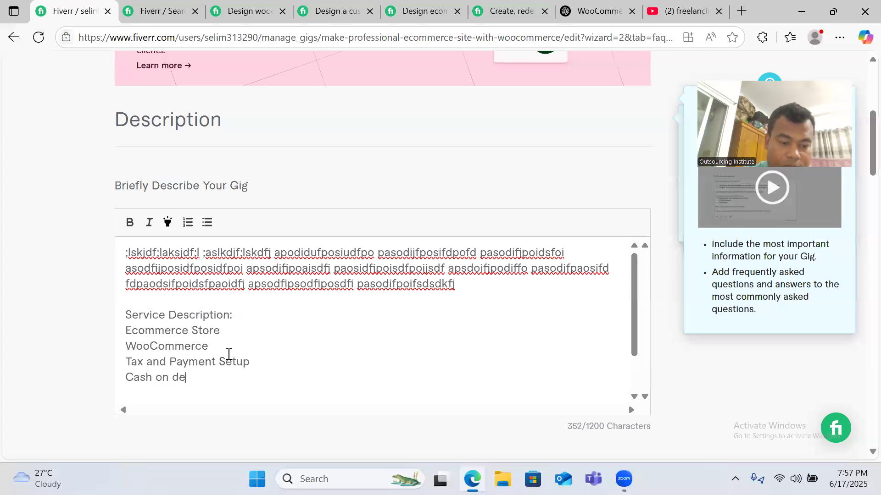
{"action": "type", "text": "livery Setup"}
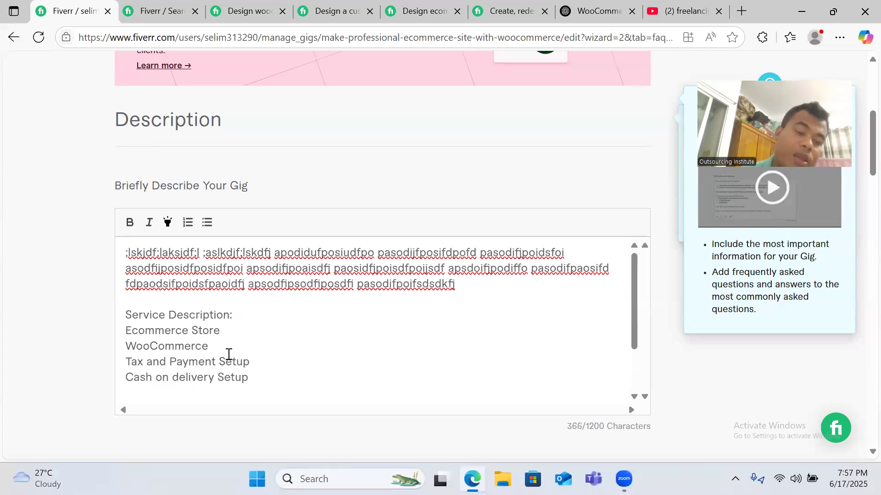
- Add "Website SEO with Yoast SEO" as the fifth item in the service description list
{"action": "scroll", "coordinate": [229, 354], "scroll_direction": "down", "scroll_amount": 2}
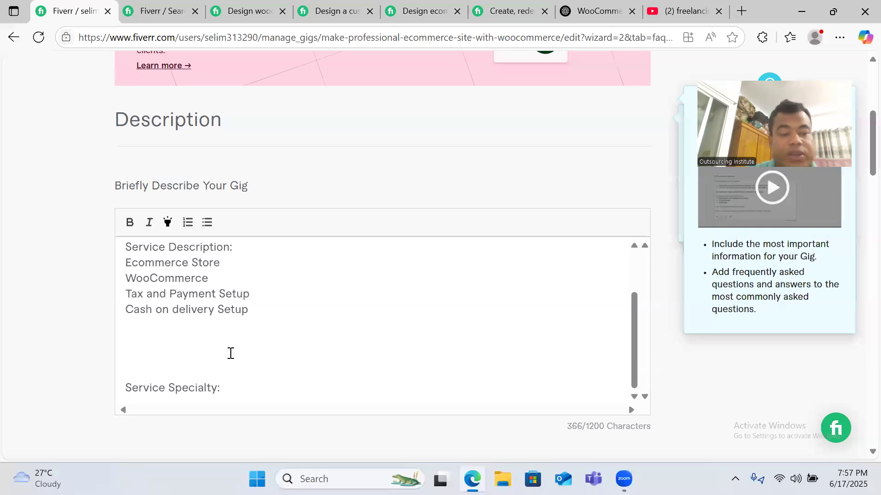
{"action": "type", "text": "We"}
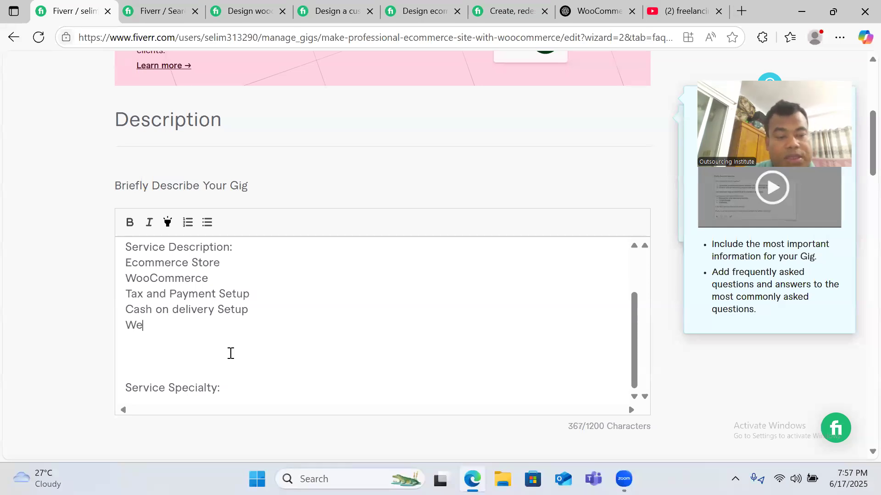
{"action": "type", "text": "bsite S"}
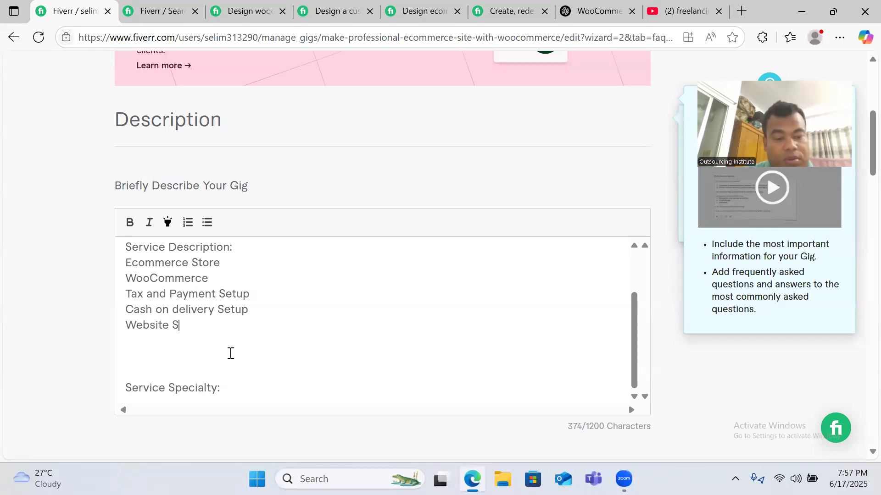
{"action": "type", "text": "EO wit"}
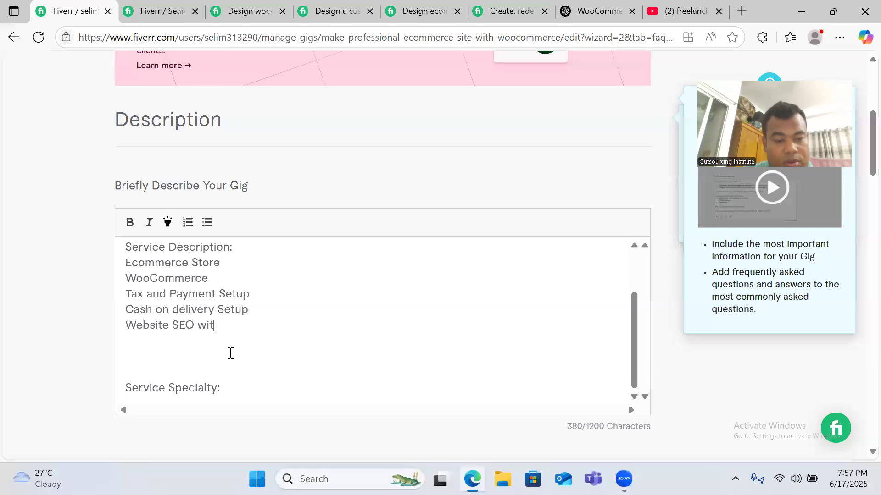
{"action": "type", "text": "h Woo"}
{"action": "key", "text": "BackSpace"}
{"action": "key", "text": "BackSpace"}
{"action": "key", "text": "BackSpace"}
{"action": "type", "text": "Yoa"}
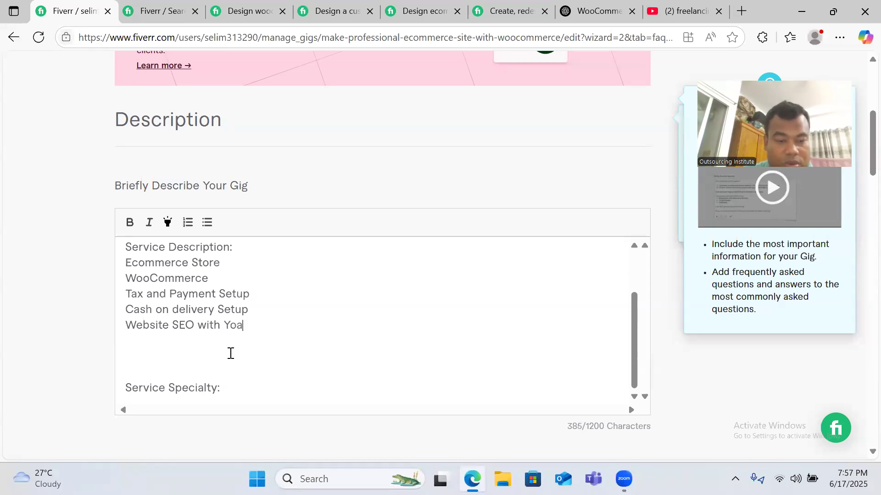
{"action": "type", "text": "st SEO"}
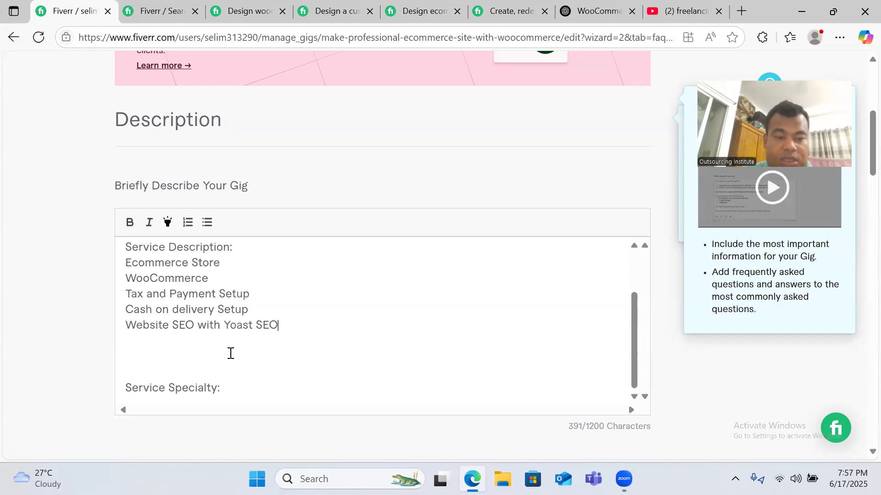
- Fill the service list with ten lines of random placeholder text below "Website SEO with Yoast SEO"
{"action": "key", "text": "Return"}
{"action": "type", "text": "sflk;sldfk;lsdfjl"}
{"action": "key", "text": "Return"}
{"action": "type", "text": "asdf;lkjsafd;lksfdj"}
{"action": "key", "text": "Return"}
{"action": "type", "text": "asdf;lijasdf;lkasjfd;l"}
{"action": "key", "text": "Return"}
{"action": "type", "text": "asdf;lasijfd;aslkfdj"}
{"action": "key", "text": "Return"}
{"action": "type", "text": "asdflasijdf;laskjdf"}
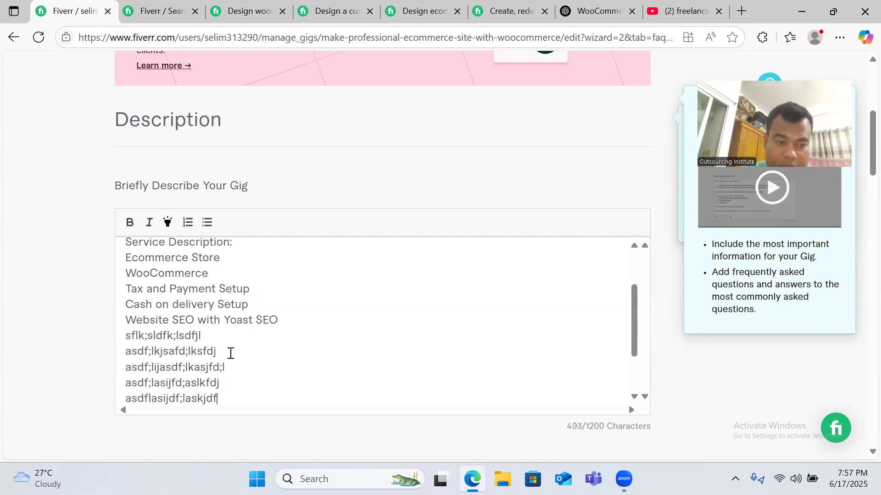
{"action": "key", "text": "Return"}
{"action": "type", "text": "asdf;oaisjdfpoasijdf"}
{"action": "key", "text": "Return"}
{"action": "type", "text": "asdf;lajsdf;lksajfd;"}
{"action": "key", "text": "Return"}
{"action": "type", "text": "asdf;ljasdf;laksj;fdlk"}
{"action": "key", "text": "Return"}
{"action": "type", "text": "asdf;aoslkdfjas;lfkj;sdfl"}
{"action": "key", "text": "Return"}
{"action": "type", "text": "asdf;asldkfj;aslfk;slkfd"}
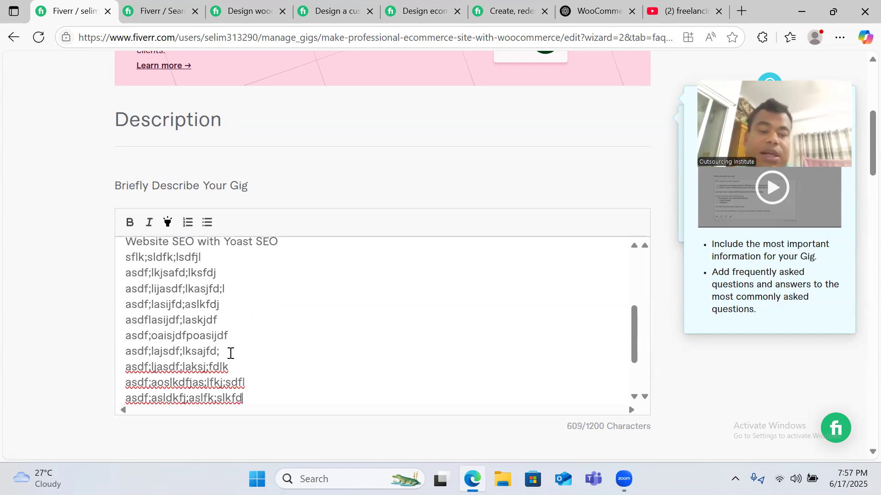
{"action": "scroll", "coordinate": [629, 189], "scroll_direction": "down", "scroll_amount": 3}
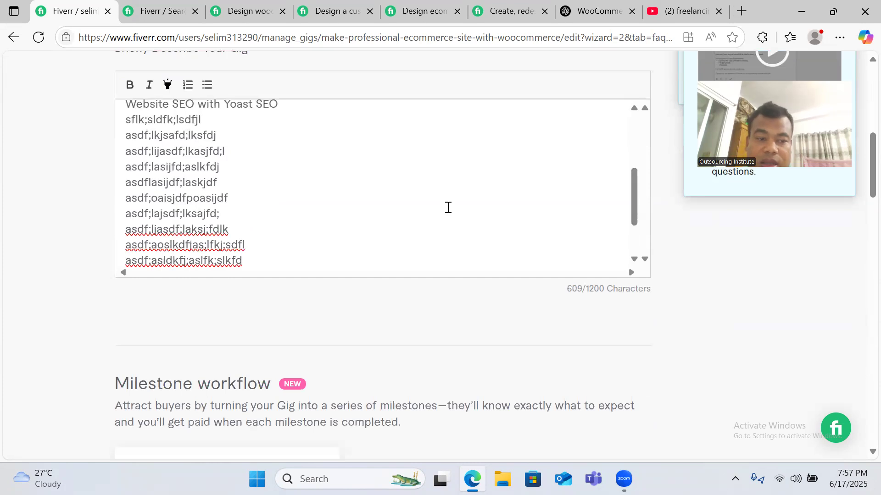
{"action": "scroll", "coordinate": [448, 207], "scroll_direction": "up", "scroll_amount": 3}
{"action": "scroll", "coordinate": [448, 208], "scroll_direction": "down", "scroll_amount": 1}
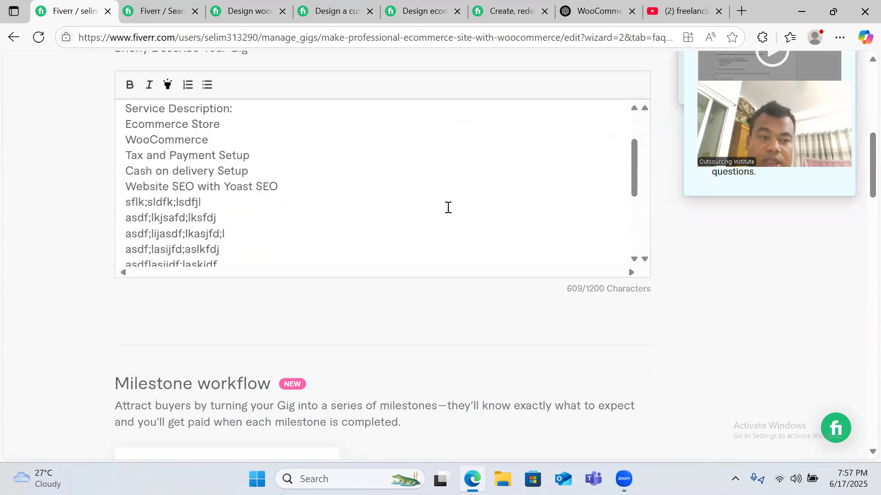
{"action": "scroll", "coordinate": [174, 152], "scroll_direction": "down", "scroll_amount": 5}
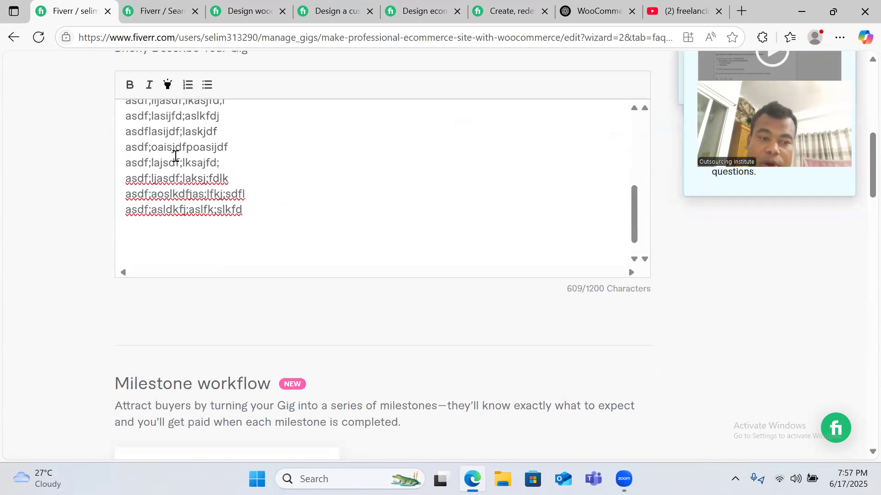
{"action": "scroll", "coordinate": [176, 154], "scroll_direction": "up", "scroll_amount": 5}
{"action": "scroll", "coordinate": [176, 157], "scroll_direction": "down", "scroll_amount": 2}
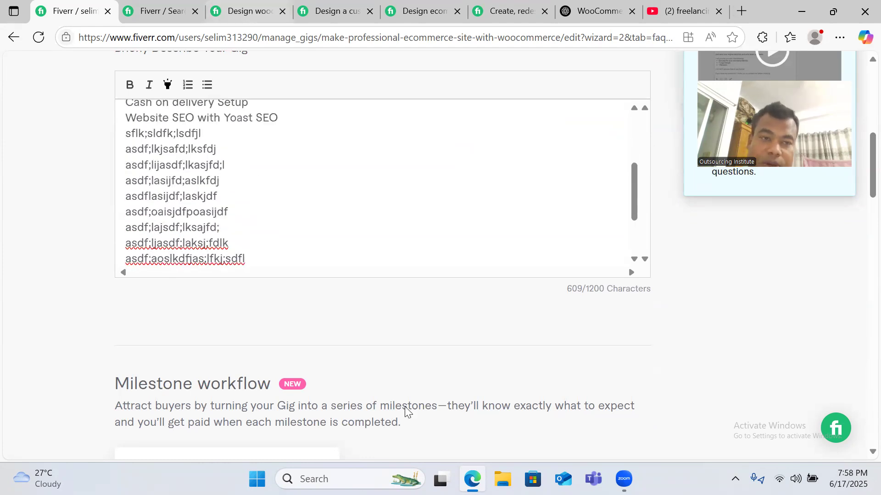
- Examine the services and specialty lists in Xotatech's WooCommerce gig, including the order tracking and payment gateway items
{"action": "left_click", "coordinate": [246, 10]}
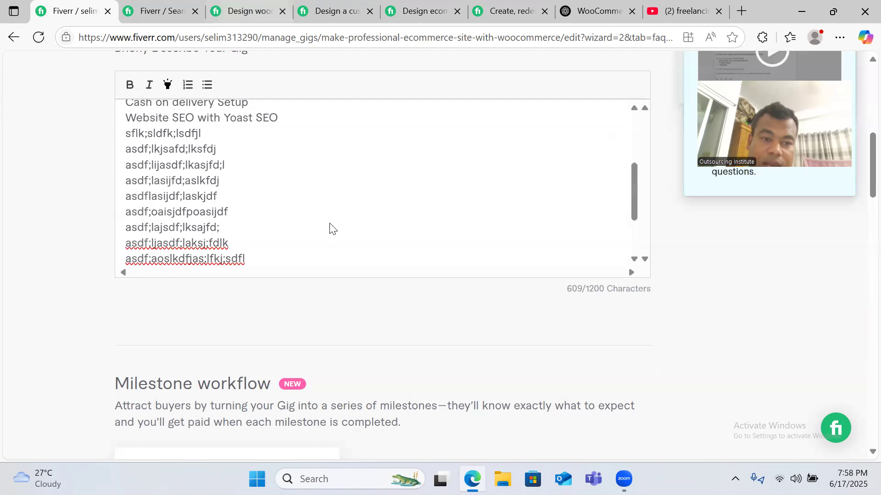
{"action": "scroll", "coordinate": [337, 180], "scroll_direction": "up", "scroll_amount": 15}
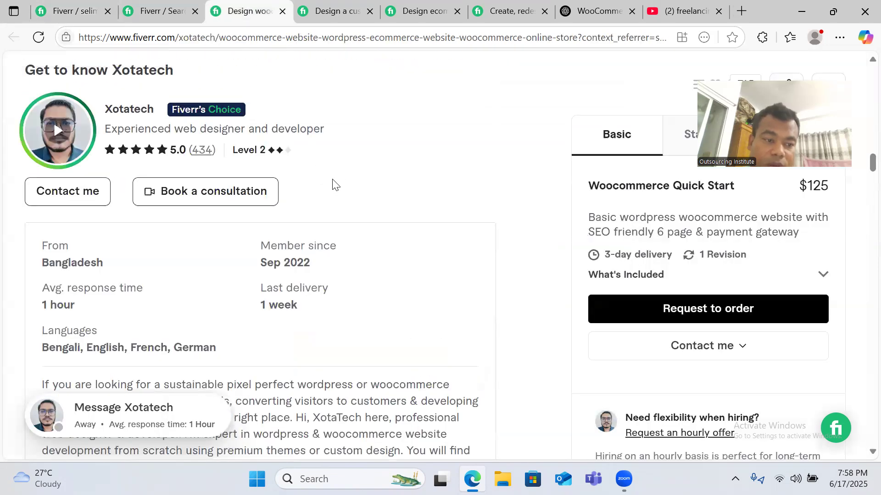
{"action": "scroll", "coordinate": [334, 185], "scroll_direction": "up", "scroll_amount": 10}
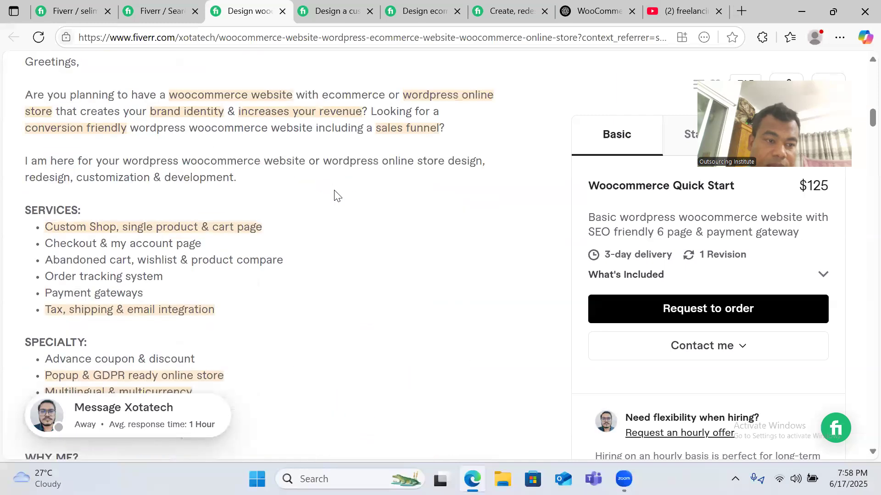
{"action": "scroll", "coordinate": [334, 195], "scroll_direction": "down", "scroll_amount": 4}
{"action": "scroll", "coordinate": [336, 195], "scroll_direction": "down", "scroll_amount": 3}
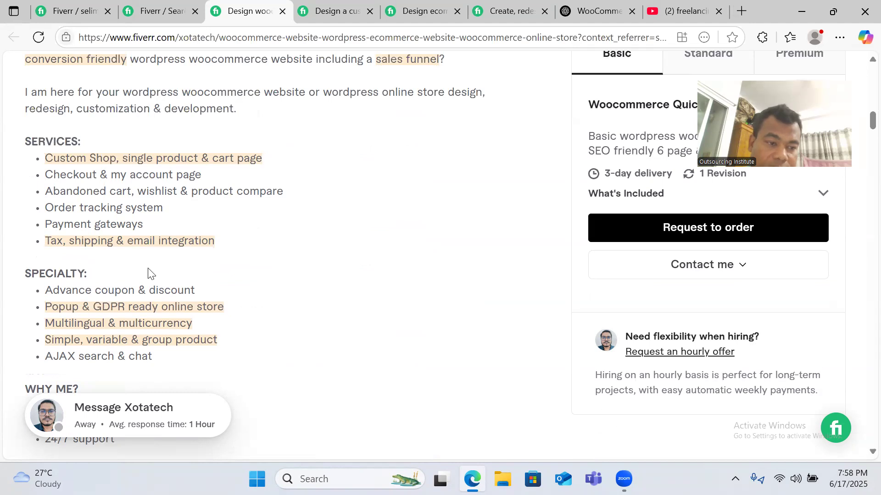
{"action": "left_click_drag", "start_coordinate": [45, 207], "coordinate": [177, 209]}
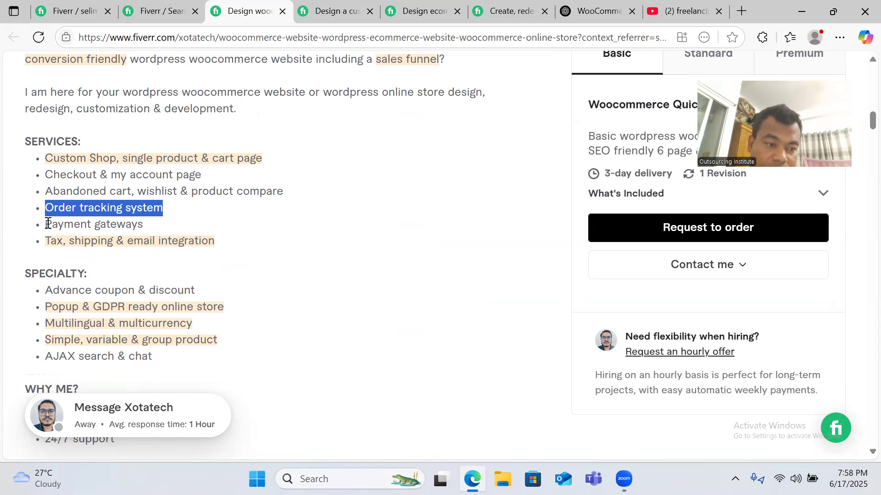
{"action": "left_click_drag", "start_coordinate": [45, 225], "coordinate": [161, 228]}
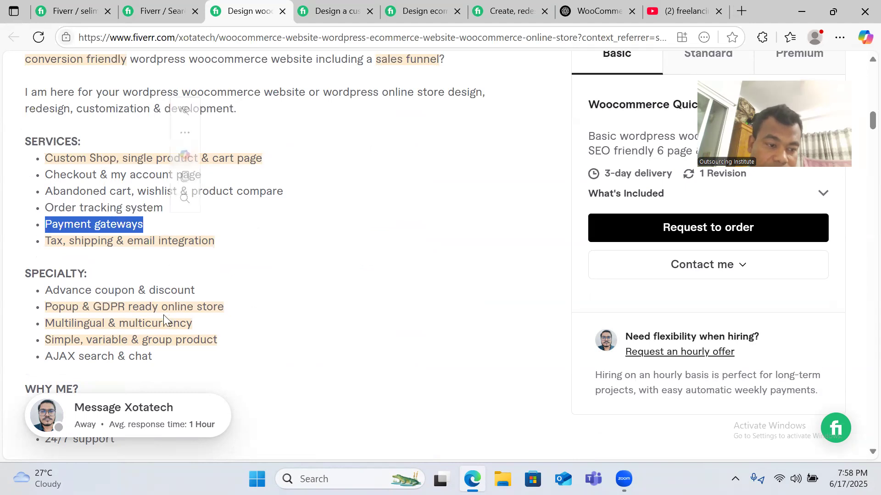
- Examine the custom WordPress WooCommerce gig's packages, plugins and "My Services Include" list, focusing on its order tracking item
{"action": "left_click", "coordinate": [313, 10]}
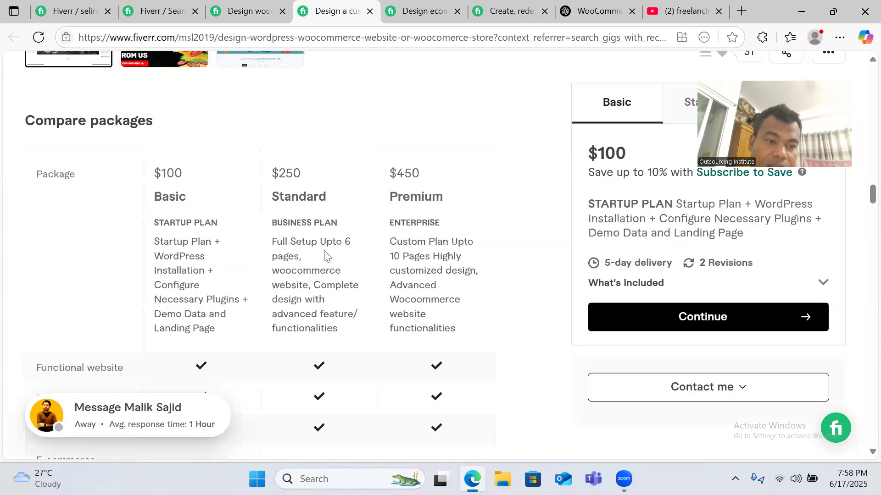
{"action": "scroll", "coordinate": [324, 255], "scroll_direction": "up", "scroll_amount": 20}
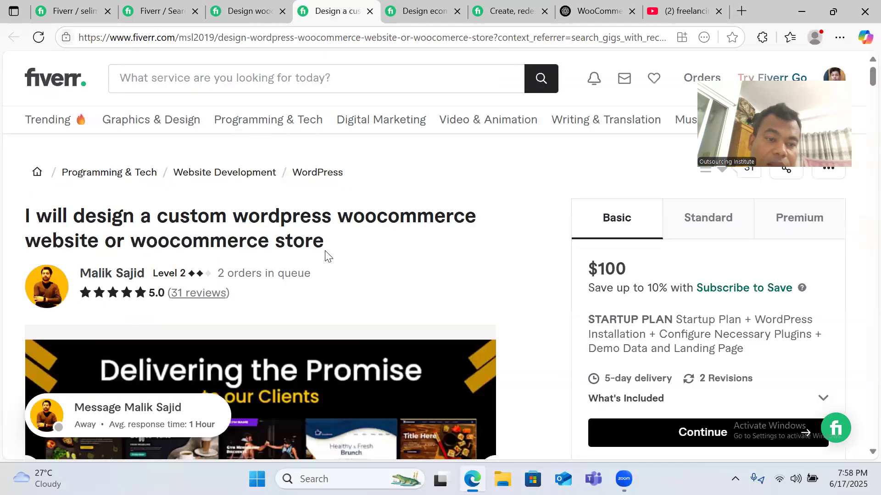
{"action": "scroll", "coordinate": [329, 255], "scroll_direction": "down", "scroll_amount": 20}
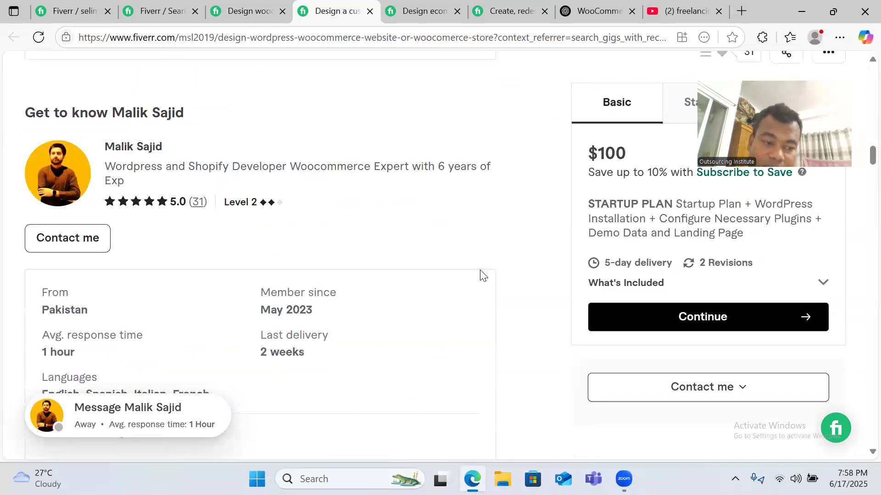
{"action": "scroll", "coordinate": [482, 287], "scroll_direction": "down", "scroll_amount": 5}
{"action": "scroll", "coordinate": [479, 291], "scroll_direction": "up", "scroll_amount": 4}
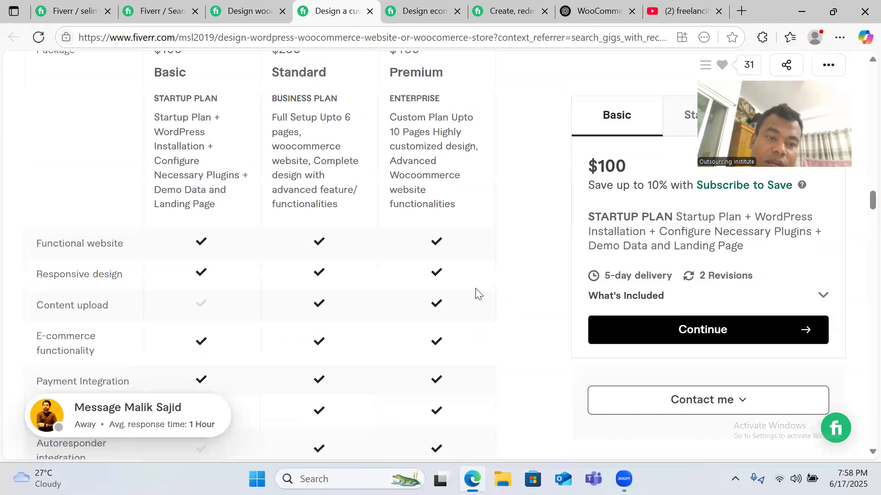
{"action": "scroll", "coordinate": [476, 289], "scroll_direction": "down", "scroll_amount": 15}
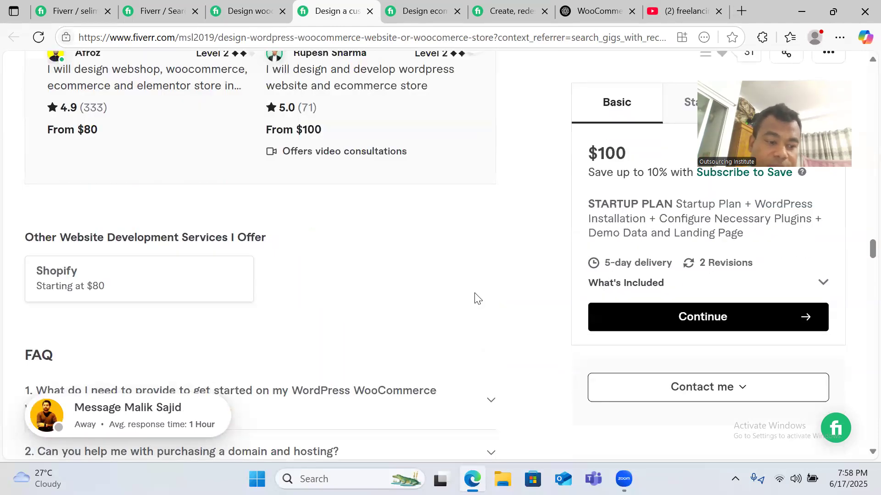
{"action": "scroll", "coordinate": [475, 298], "scroll_direction": "down", "scroll_amount": 8}
{"action": "scroll", "coordinate": [475, 298], "scroll_direction": "up", "scroll_amount": 14}
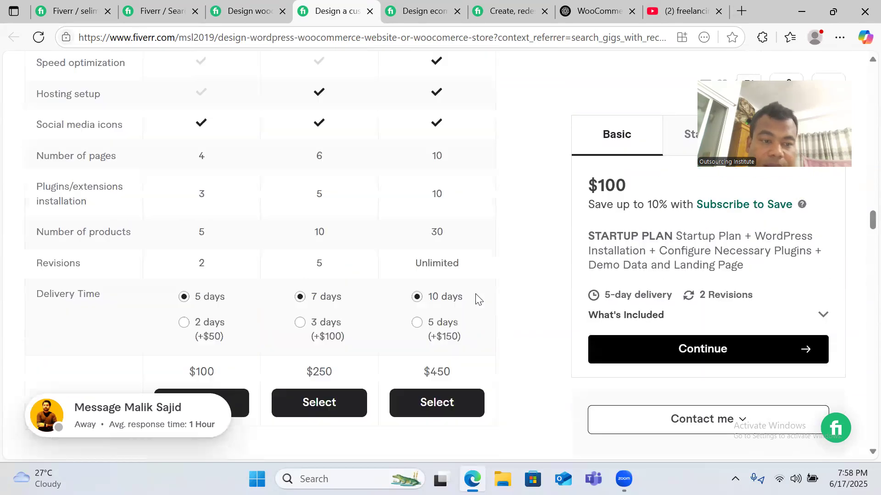
{"action": "scroll", "coordinate": [477, 299], "scroll_direction": "up", "scroll_amount": 8}
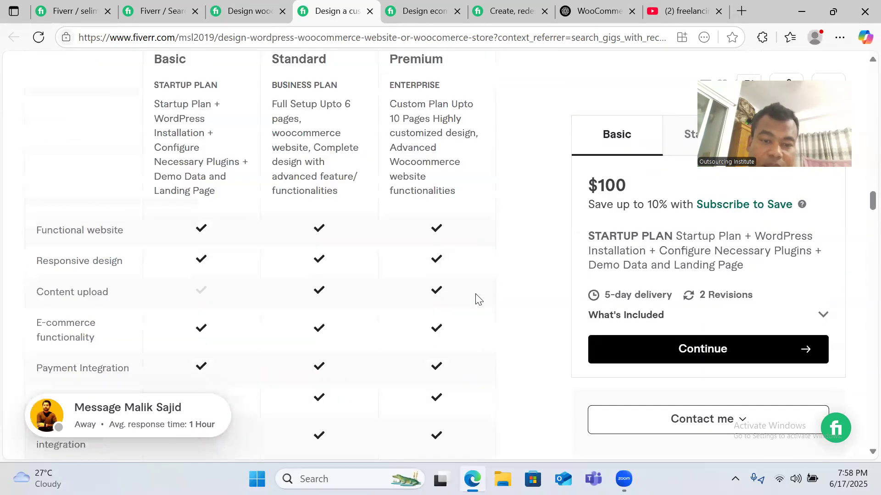
{"action": "scroll", "coordinate": [477, 299], "scroll_direction": "up", "scroll_amount": 15}
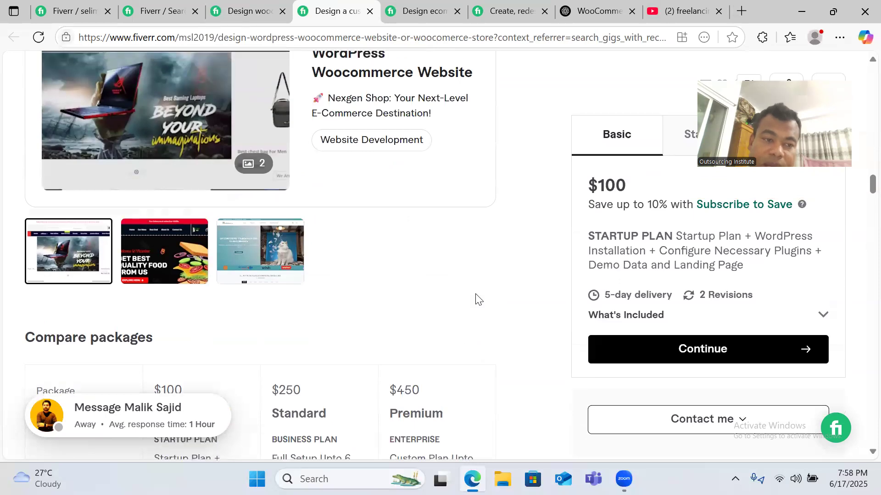
{"action": "scroll", "coordinate": [477, 299], "scroll_direction": "up", "scroll_amount": 15}
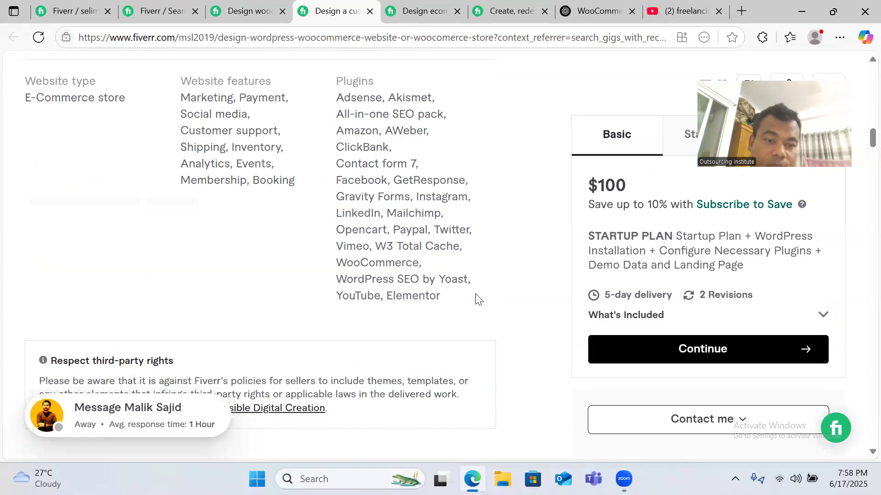
{"action": "scroll", "coordinate": [477, 299], "scroll_direction": "up", "scroll_amount": 8}
{"action": "scroll", "coordinate": [479, 295], "scroll_direction": "down", "scroll_amount": 14}
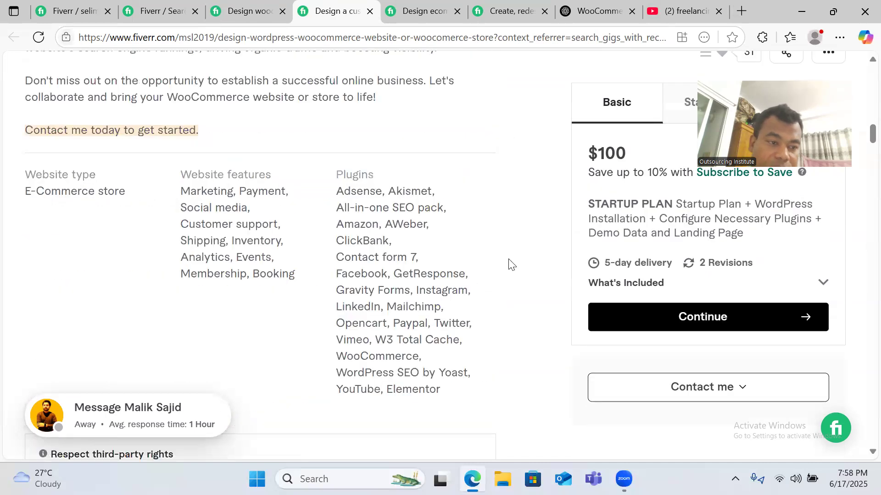
{"action": "scroll", "coordinate": [447, 262], "scroll_direction": "up", "scroll_amount": 5}
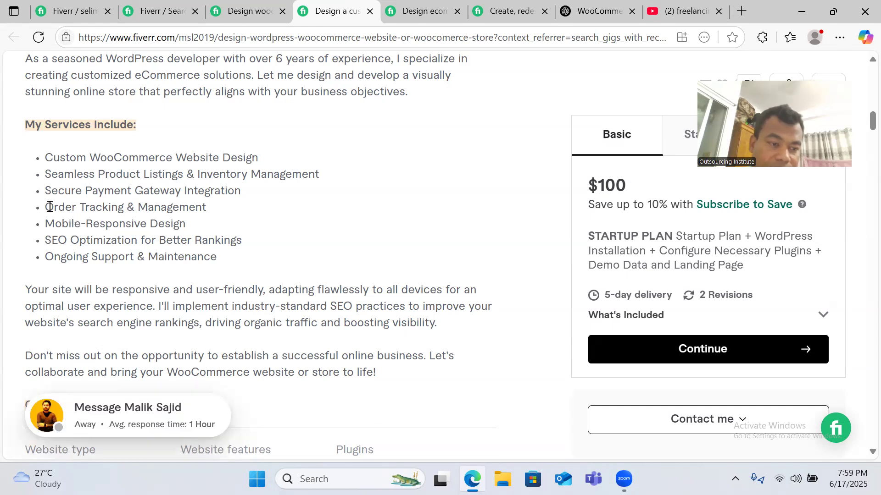
{"action": "triple_click", "coordinate": [220, 213]}
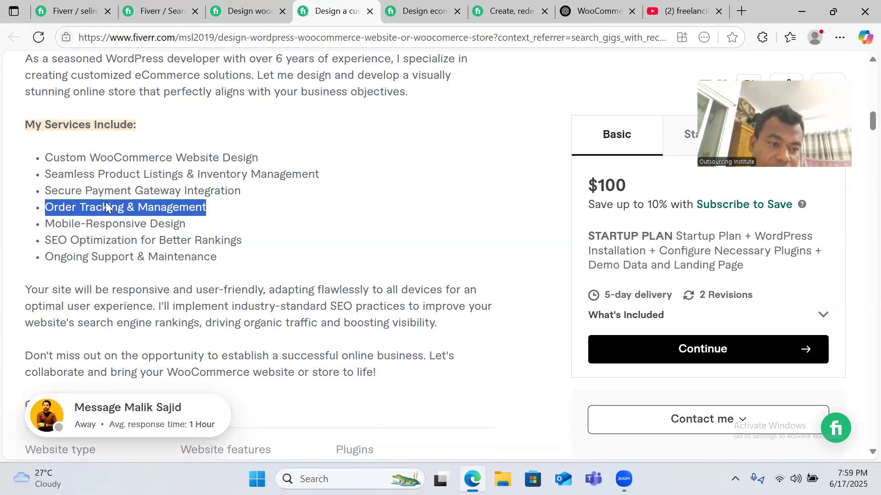
{"action": "left_click", "coordinate": [125, 211]}
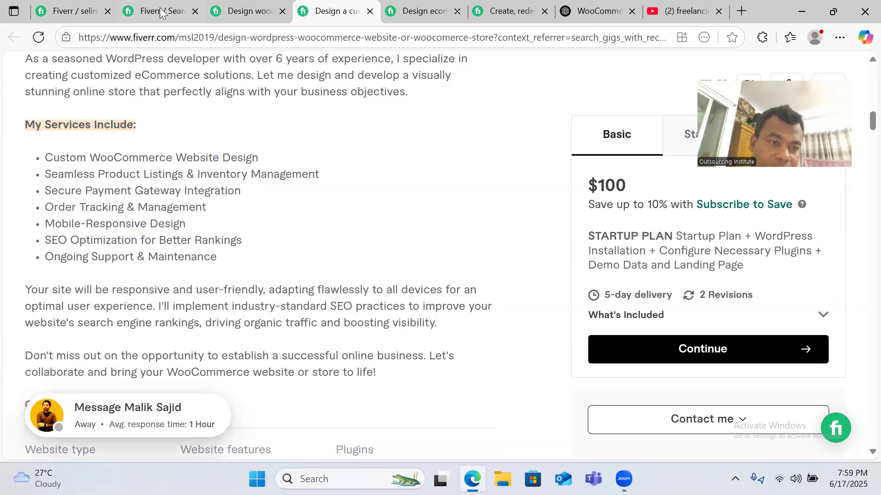
- Replace the first placeholder line below "Website SEO with Yoast SEO" in the gig description with "Order Tracking and Management"
{"action": "left_click", "coordinate": [73, 12]}
{"action": "left_click_drag", "start_coordinate": [208, 133], "coordinate": [130, 134]}
{"action": "key", "text": "BackSpace"}
{"action": "key", "text": "BackSpace"}
{"action": "type", "text": "Order Tra"}
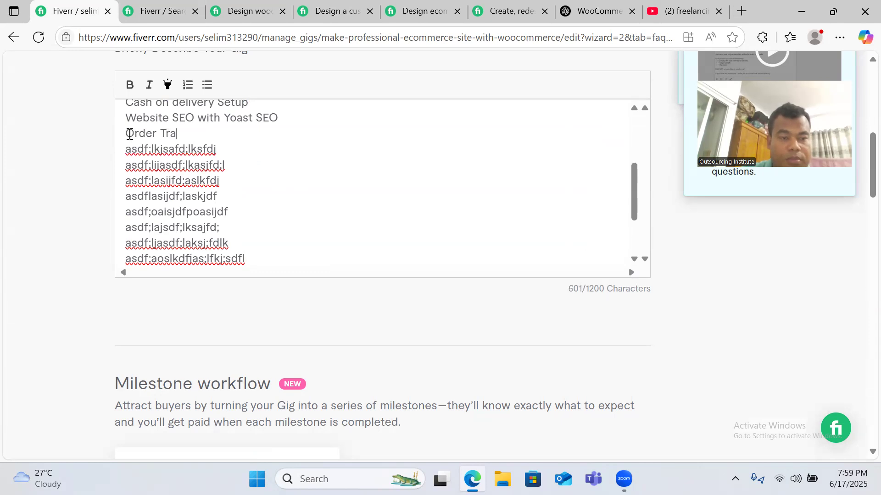
{"action": "type", "text": "cking and Management"}
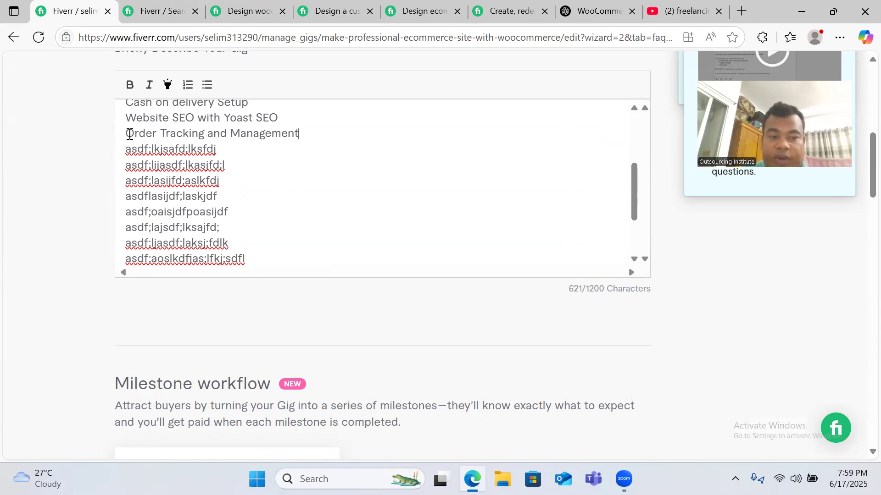
- Reword the order tracking item to "Order Tracking and Maintenance", correcting the spelling of the last word
{"action": "key", "text": "BackSpace"}
{"action": "key", "text": "BackSpace"}
{"action": "key", "text": "BackSpace"}
{"action": "key", "text": "BackSpace"}
{"action": "key", "text": "BackSpace"}
{"action": "key", "text": "BackSpace"}
{"action": "key", "text": "BackSpace"}
{"action": "key", "text": "BackSpace"}
{"action": "key", "text": "BackSpace"}
{"action": "key", "text": "BackSpace"}
{"action": "key", "text": "BackSpace"}
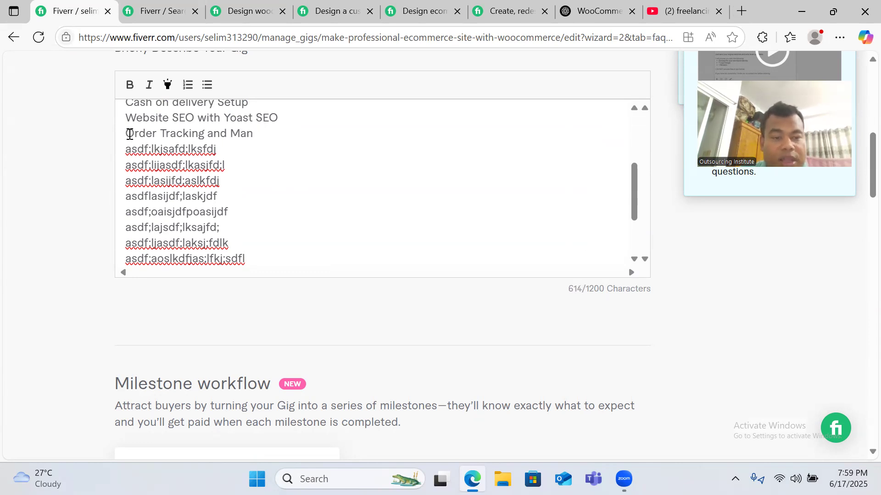
{"action": "key", "text": "BackSpace"}
{"action": "key", "text": "BackSpace"}
{"action": "key", "text": "BackSpace"}
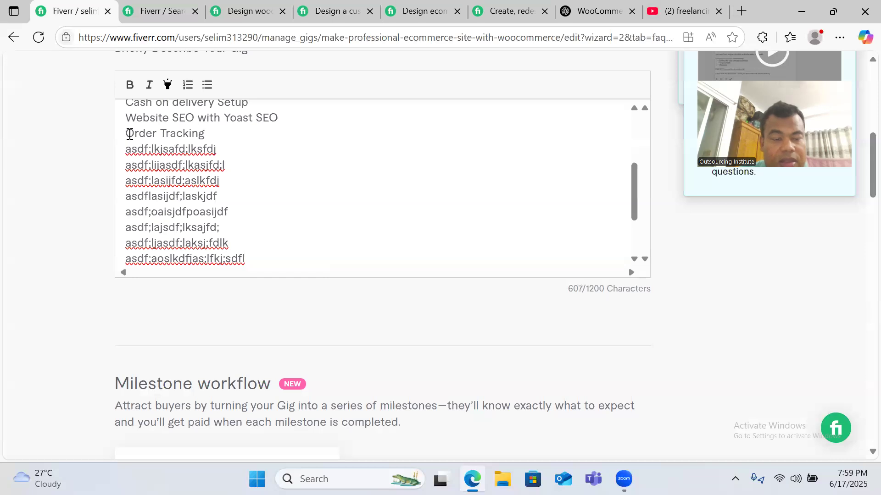
{"action": "type", "text": "wi"}
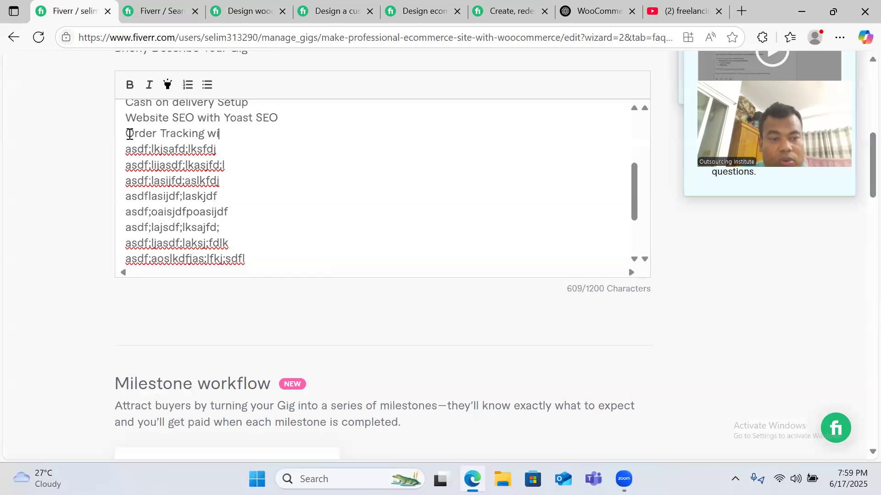
{"action": "key", "text": "BackSpace"}
{"action": "key", "text": "BackSpace"}
{"action": "type", "text": "and "}
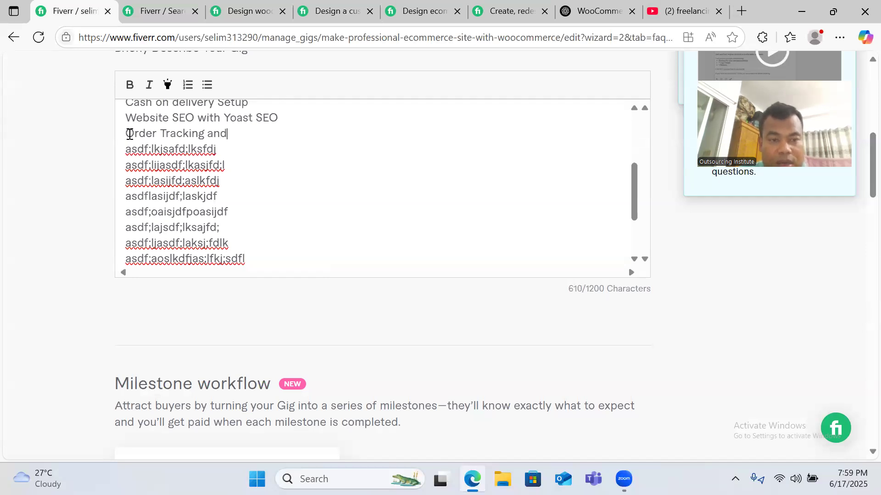
{"action": "type", "text": "Mainta"}
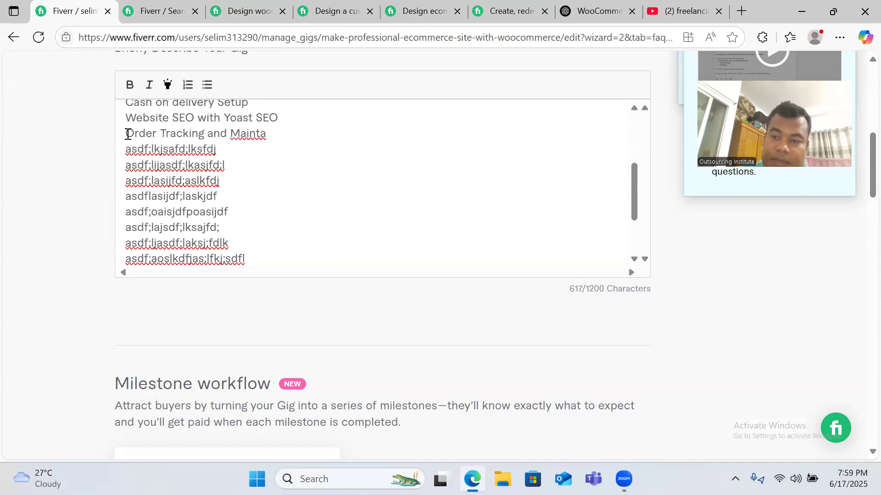
{"action": "type", "text": "n"}
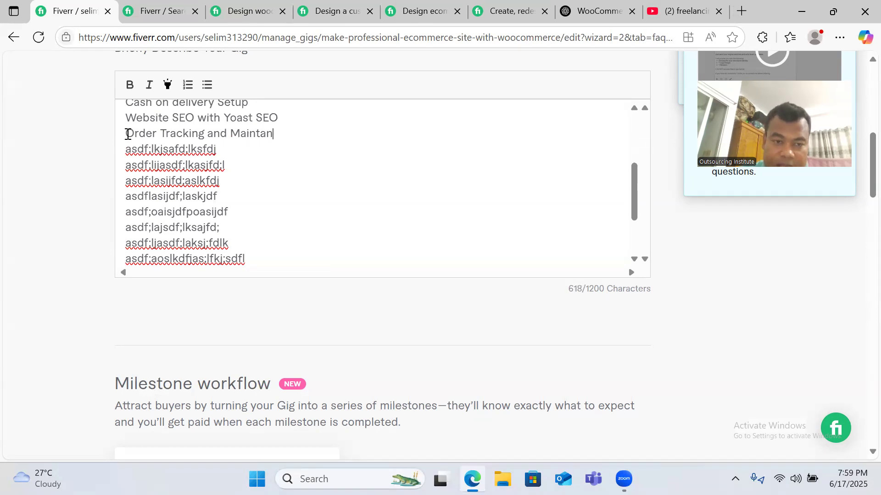
{"action": "type", "text": "cence"}
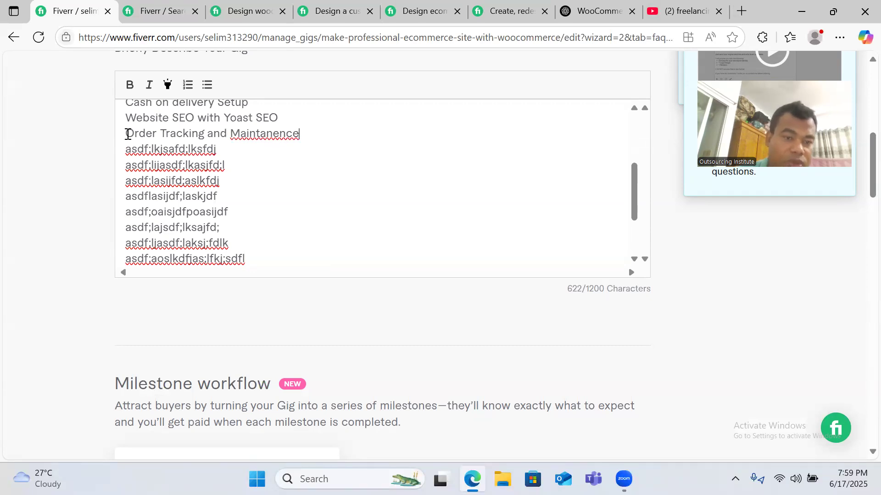
{"action": "left_click", "coordinate": [262, 134]}
{"action": "left_click", "coordinate": [292, 194]}
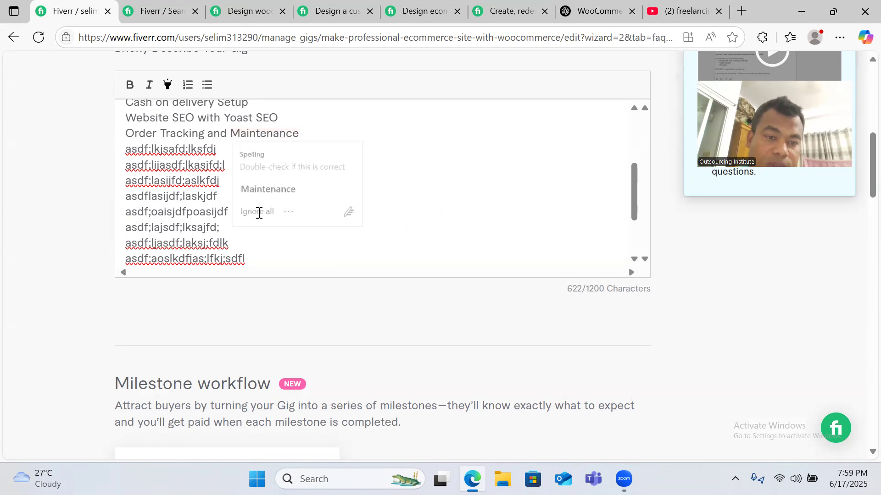
- Review the gig description from the service list through the remaining placeholder lines to the "Service Specialty:" heading
{"action": "left_click", "coordinate": [234, 155]}
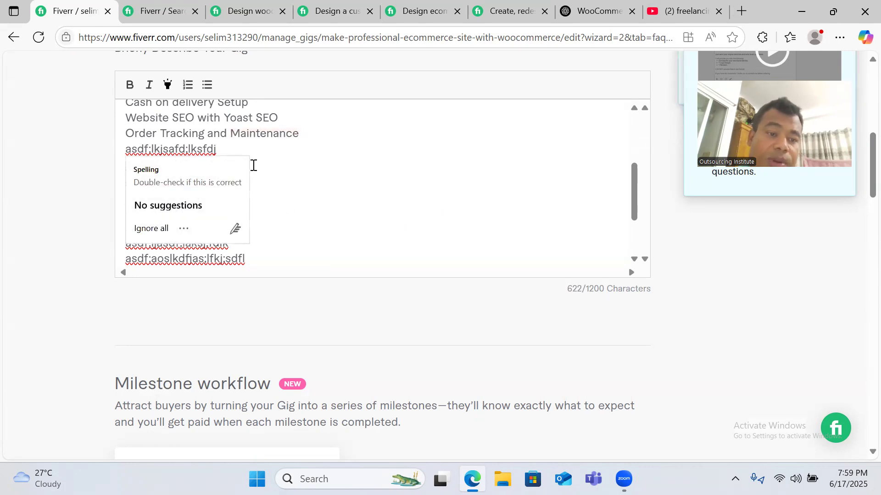
{"action": "left_click", "coordinate": [192, 258]}
{"action": "scroll", "coordinate": [256, 197], "scroll_direction": "up", "scroll_amount": 5}
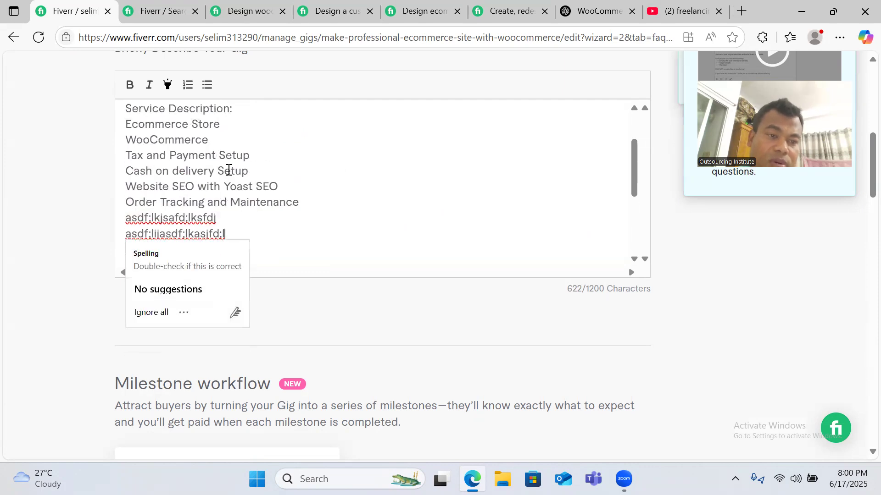
{"action": "scroll", "coordinate": [229, 173], "scroll_direction": "down", "scroll_amount": 5}
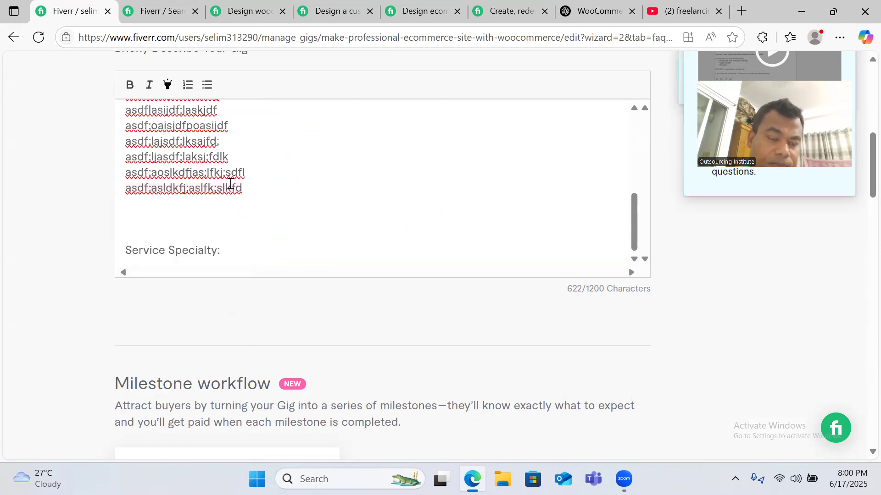
{"action": "scroll", "coordinate": [262, 180], "scroll_direction": "up", "scroll_amount": 5}
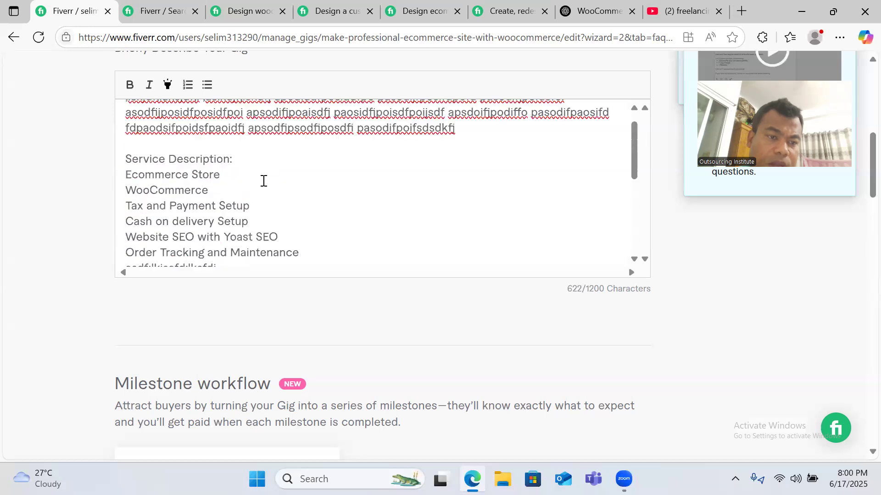
{"action": "scroll", "coordinate": [263, 180], "scroll_direction": "down", "scroll_amount": 5}
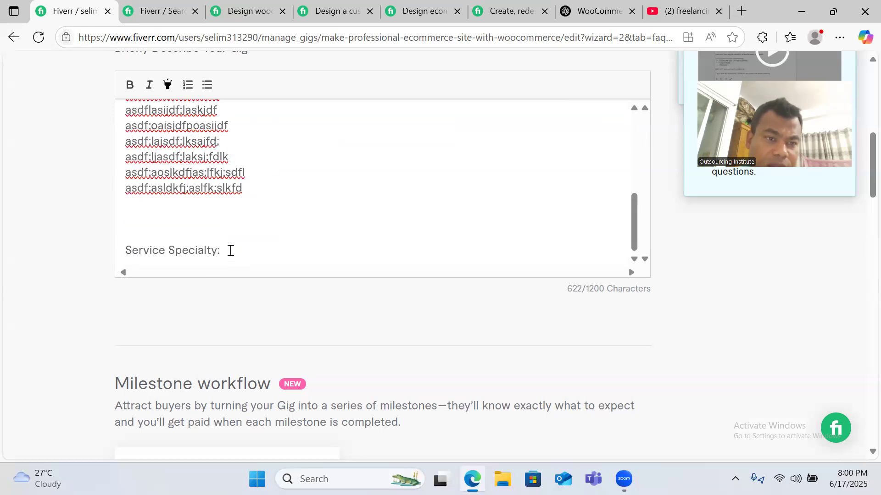
{"action": "scroll", "coordinate": [220, 194], "scroll_direction": "up", "scroll_amount": 5}
{"action": "scroll", "coordinate": [221, 201], "scroll_direction": "down", "scroll_amount": 4}
{"action": "scroll", "coordinate": [229, 215], "scroll_direction": "down", "scroll_amount": 2}
{"action": "scroll", "coordinate": [235, 229], "scroll_direction": "up", "scroll_amount": 4}
- Look through the competing WooCommerce gigs' service lists and package comparisons for further service ideas
{"action": "left_click", "coordinate": [333, 5]}
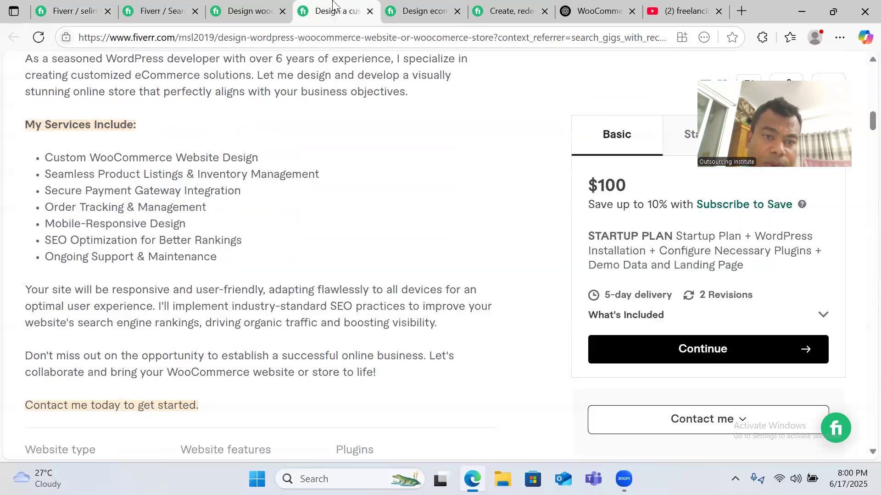
{"action": "left_click", "coordinate": [420, 11]}
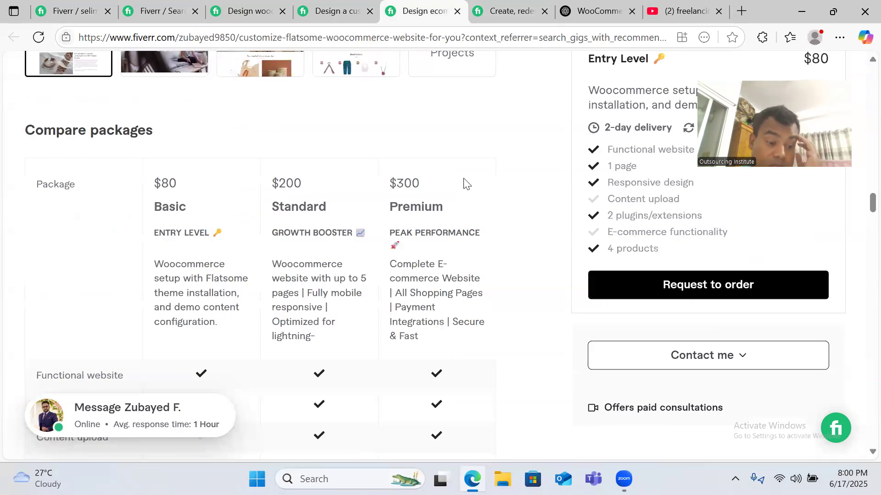
{"action": "left_click", "coordinate": [480, 11]}
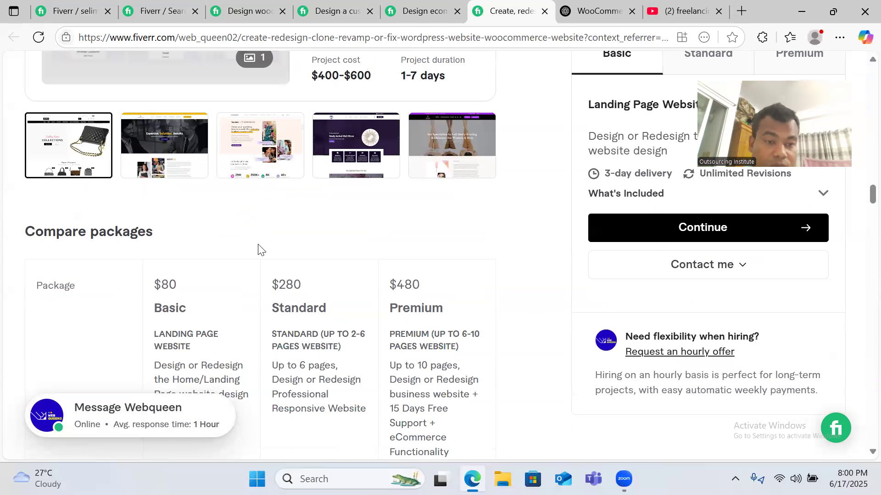
{"action": "scroll", "coordinate": [258, 252], "scroll_direction": "down", "scroll_amount": 4}
{"action": "scroll", "coordinate": [258, 253], "scroll_direction": "up", "scroll_amount": 5}
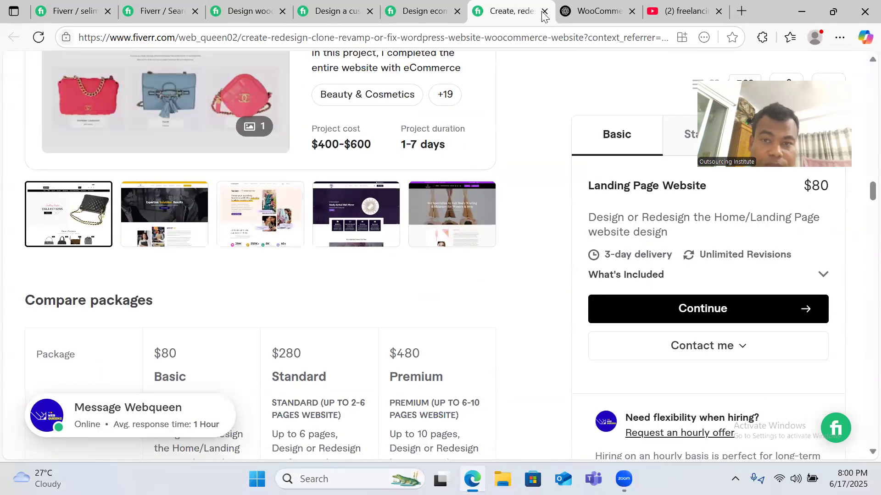
{"action": "left_click", "coordinate": [594, 11]}
{"action": "left_click", "coordinate": [502, 13]}
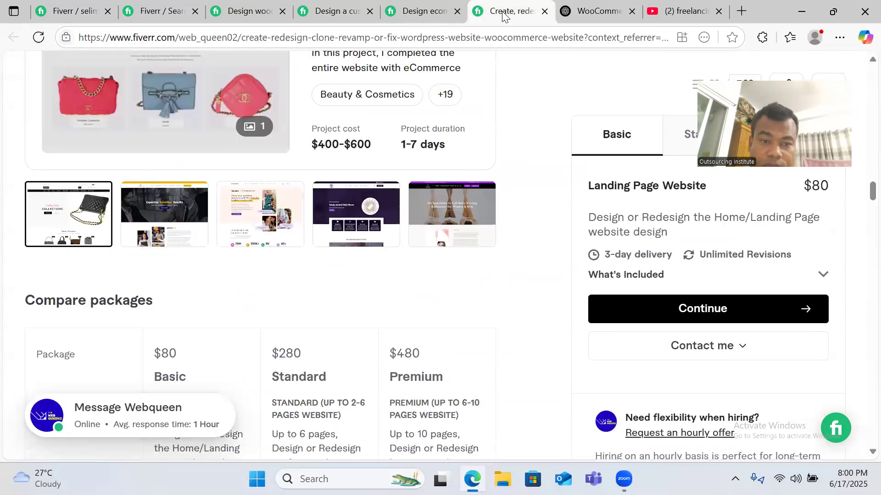
{"action": "left_click", "coordinate": [424, 11]}
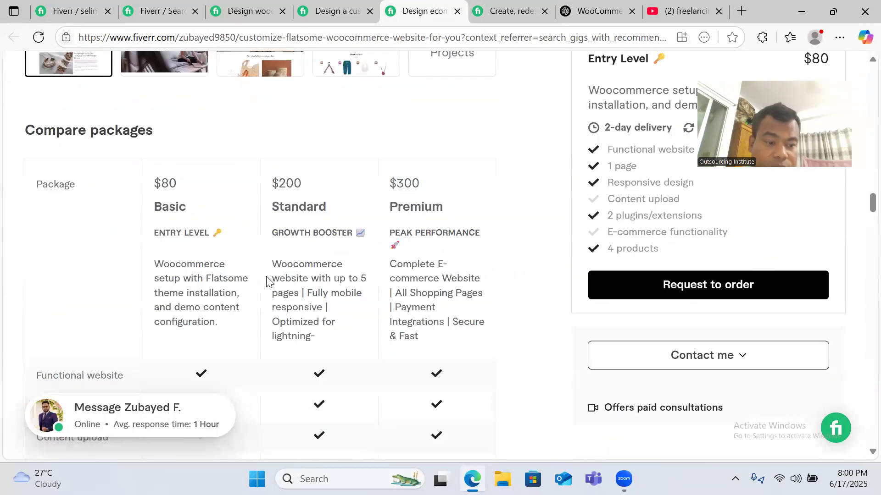
{"action": "left_click", "coordinate": [339, 9]}
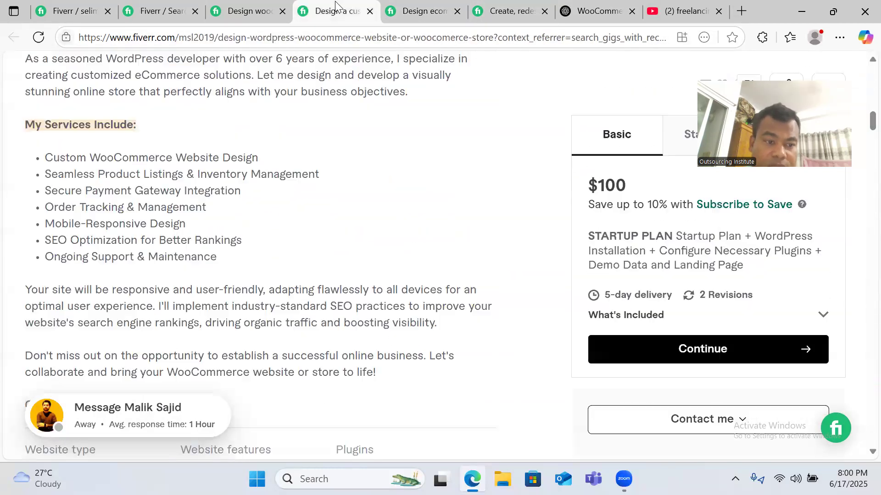
{"action": "left_click", "coordinate": [259, 15]}
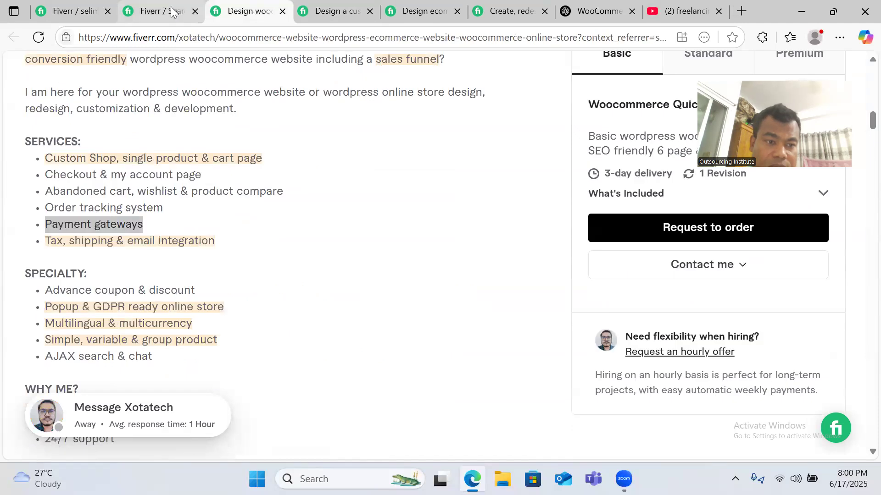
{"action": "left_click", "coordinate": [171, 11]}
{"action": "left_click", "coordinate": [87, 13]}
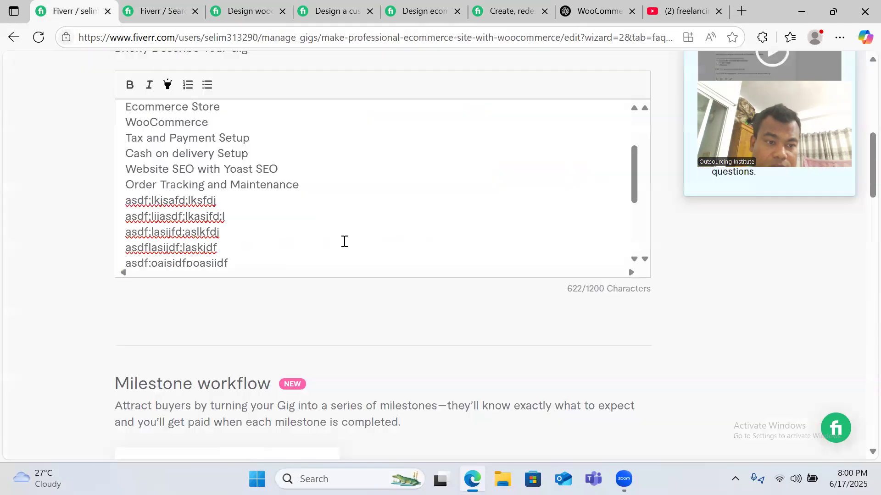
{"action": "right_click", "coordinate": [270, 255]}
{"action": "left_click", "coordinate": [246, 190]}
{"action": "left_click", "coordinate": [244, 211]}
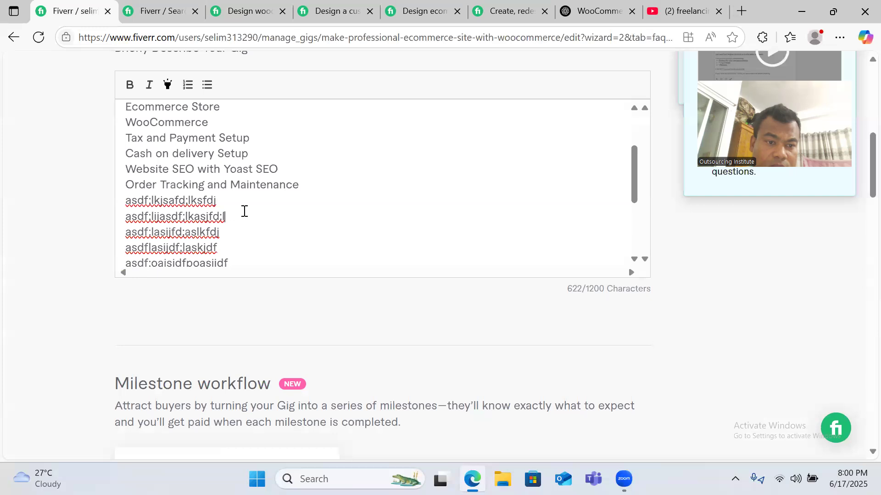
{"action": "right_click", "coordinate": [245, 212]}
{"action": "left_click", "coordinate": [207, 155]}
{"action": "scroll", "coordinate": [299, 150], "scroll_direction": "up", "scroll_amount": 2}
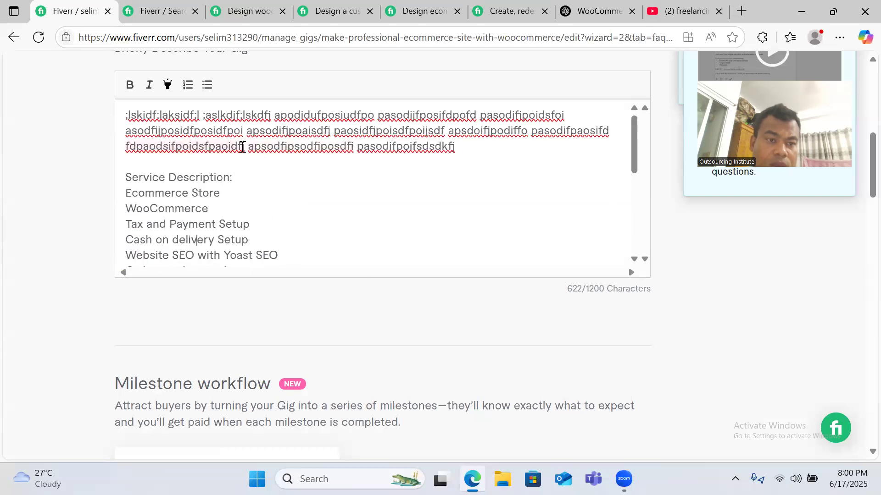
{"action": "scroll", "coordinate": [284, 205], "scroll_direction": "down", "scroll_amount": 3}
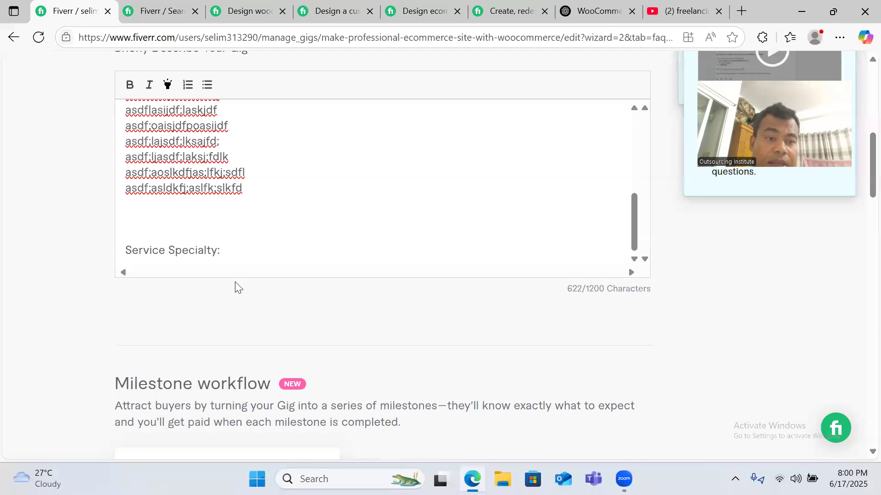
- Check the "SPECIALTY" and "WHY ME?" lists in Xotatech's WooCommerce gig as reference for the Service Specialty section
{"action": "left_click", "coordinate": [226, 253]}
{"action": "key", "text": "ctrl+Tab"}
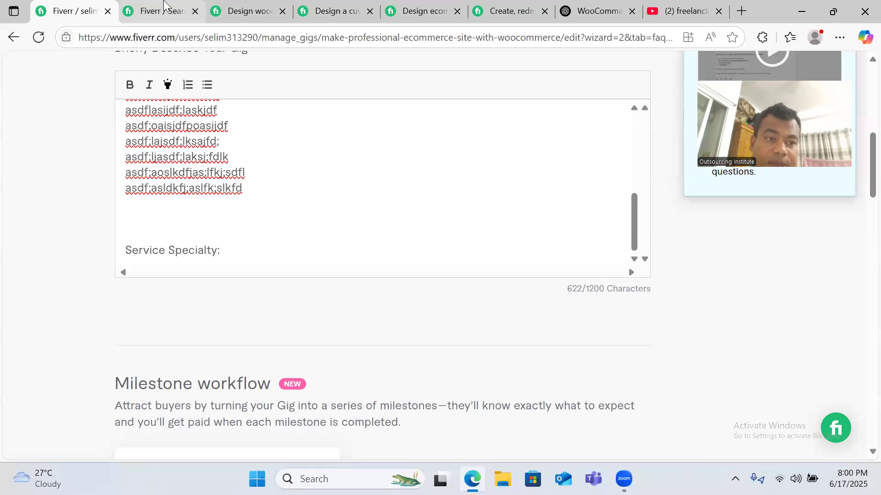
{"action": "key", "text": "ctrl+Tab"}
{"action": "scroll", "coordinate": [269, 216], "scroll_direction": "down", "scroll_amount": 1}
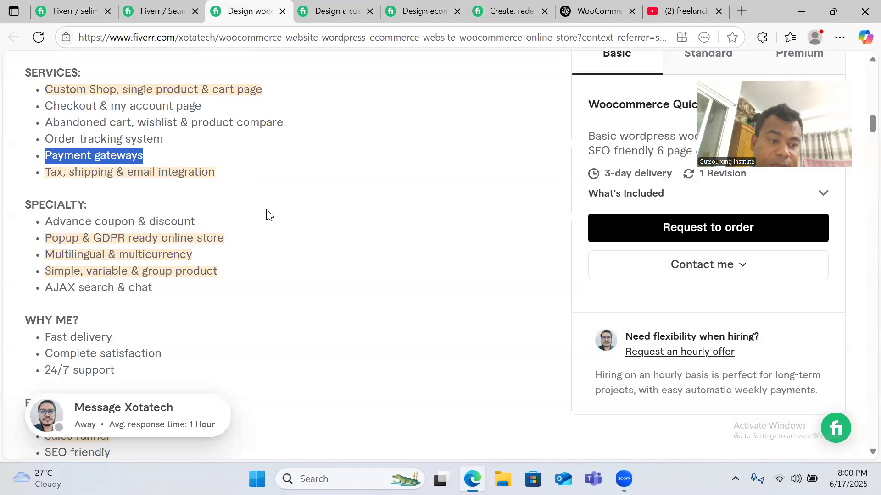
{"action": "left_click", "coordinate": [158, 2]}
{"action": "key", "text": "ctrl+shift+Tab"}
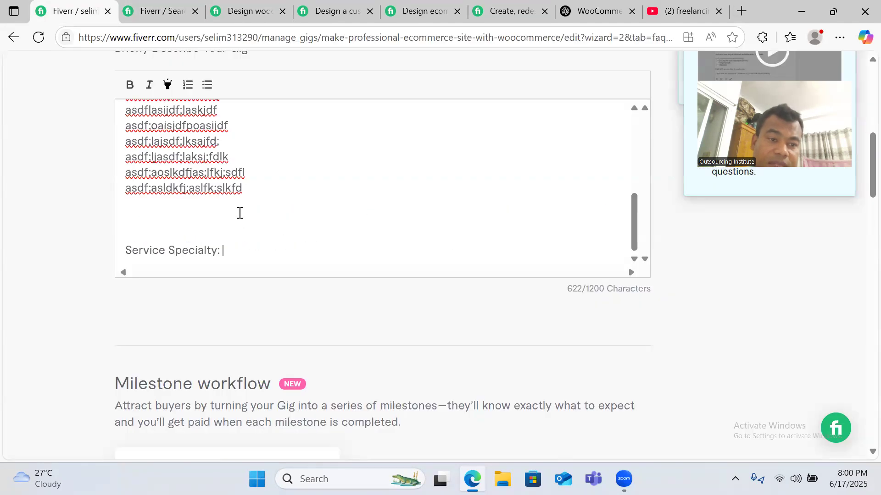
- Add "24/7 Support" as the first item under the "Service Specialty:" heading
{"action": "scroll", "coordinate": [200, 198], "scroll_direction": "down", "scroll_amount": 6}
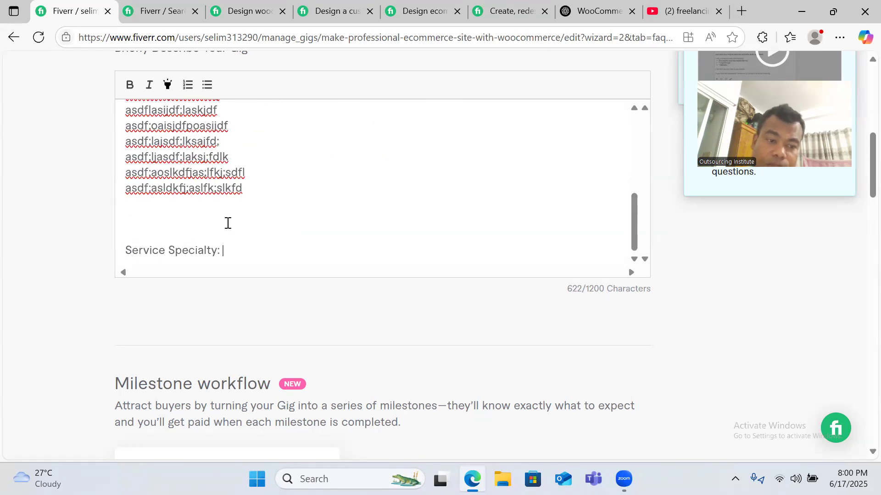
{"action": "scroll", "coordinate": [226, 222], "scroll_direction": "down", "scroll_amount": 3}
{"action": "key", "text": "Return"}
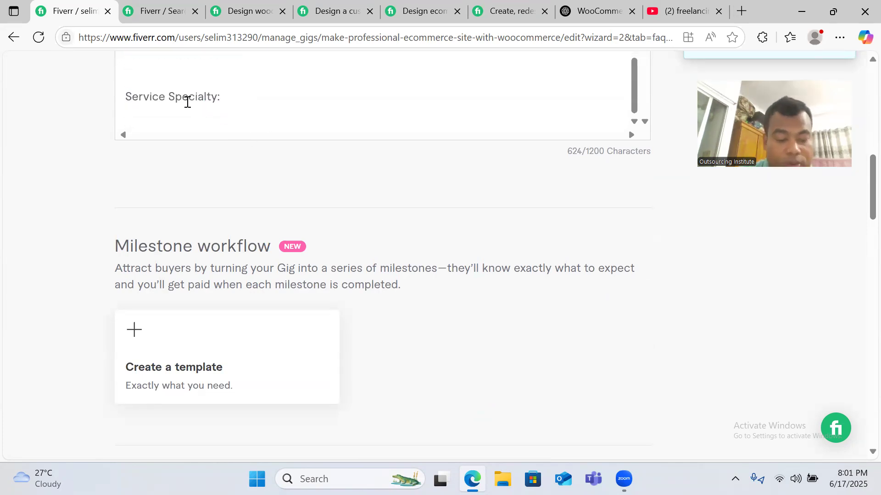
{"action": "type", "text": "24/7 "}
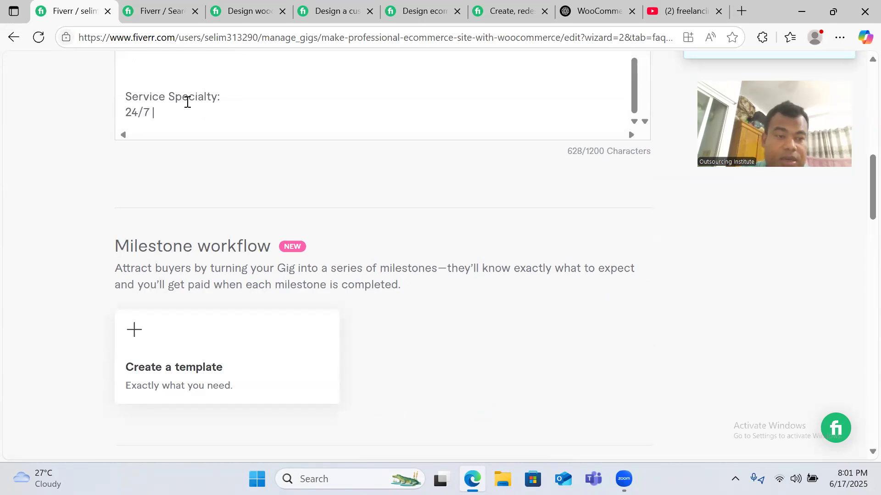
{"action": "type", "text": "Support"}
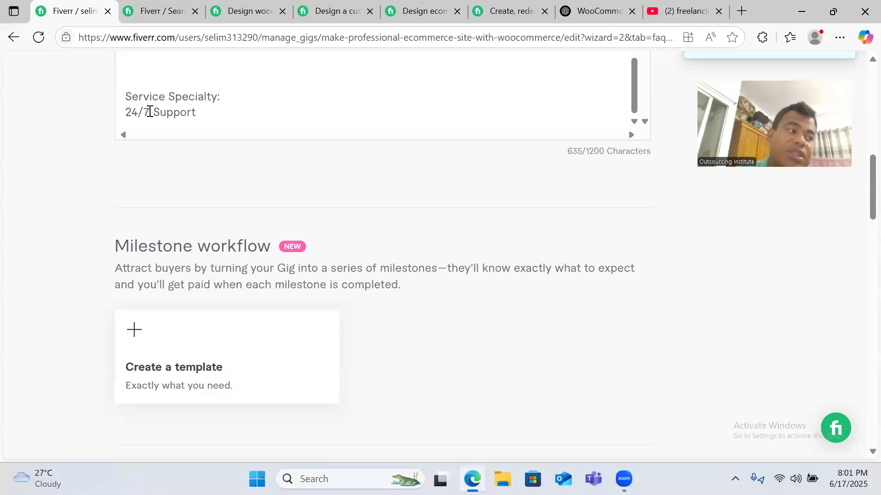
{"action": "left_click", "coordinate": [222, 109]}
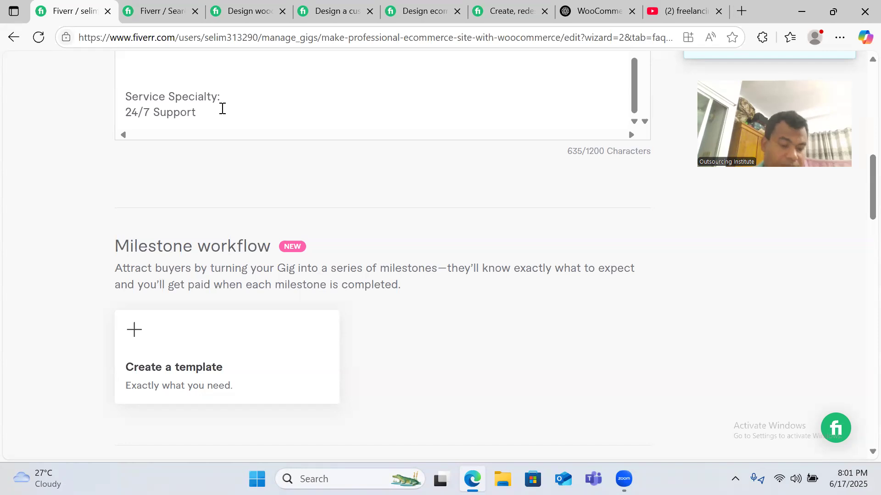
- Start a new line below "24/7 Support" and check the "WHY ME?" list in Xotatech's WooCommerce gig for another specialty item
{"action": "key", "text": "Return"}
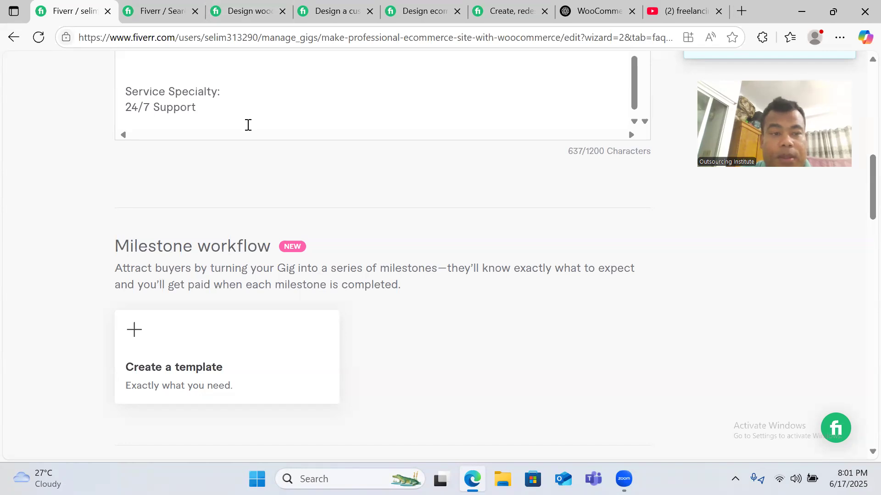
{"action": "left_click", "coordinate": [247, 11]}
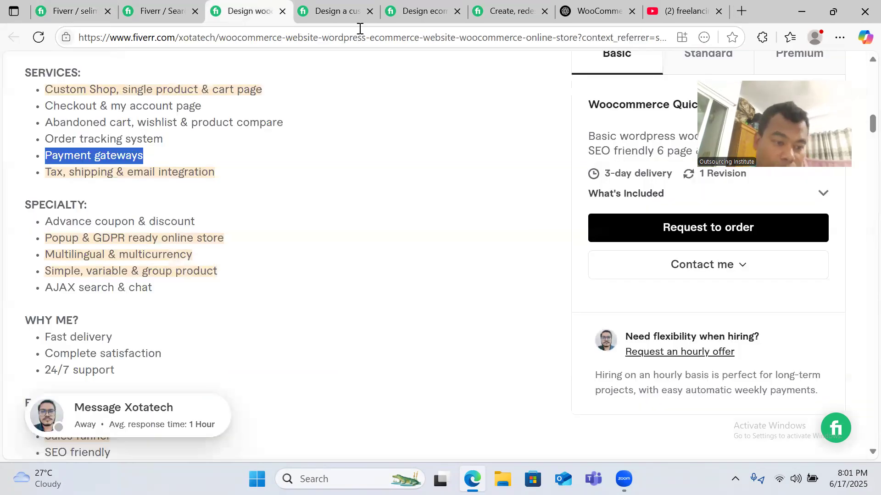
{"action": "scroll", "coordinate": [166, 251], "scroll_direction": "down", "scroll_amount": 1}
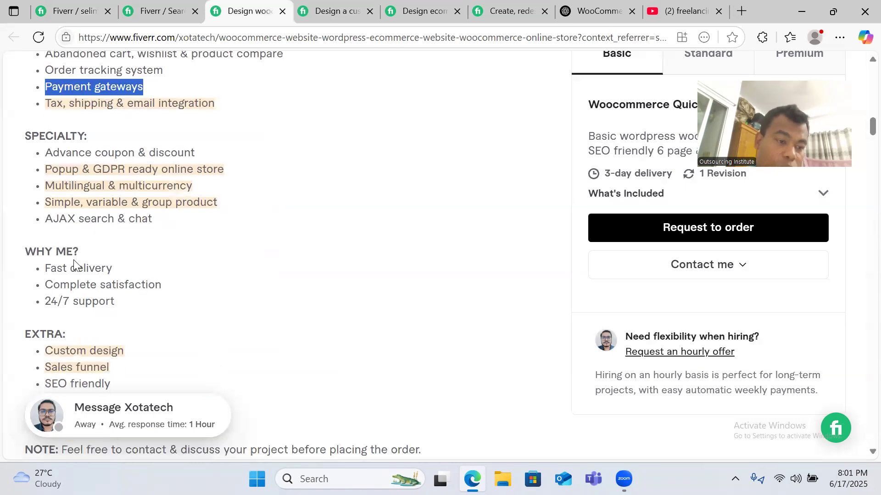
{"action": "left_click", "coordinate": [35, 250]}
{"action": "left_click_drag", "start_coordinate": [35, 250], "coordinate": [85, 252]}
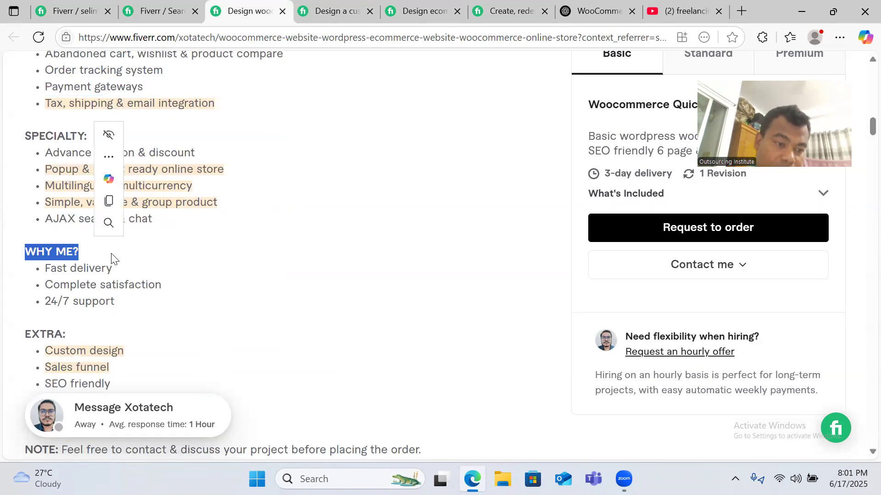
{"action": "left_click", "coordinate": [100, 268]}
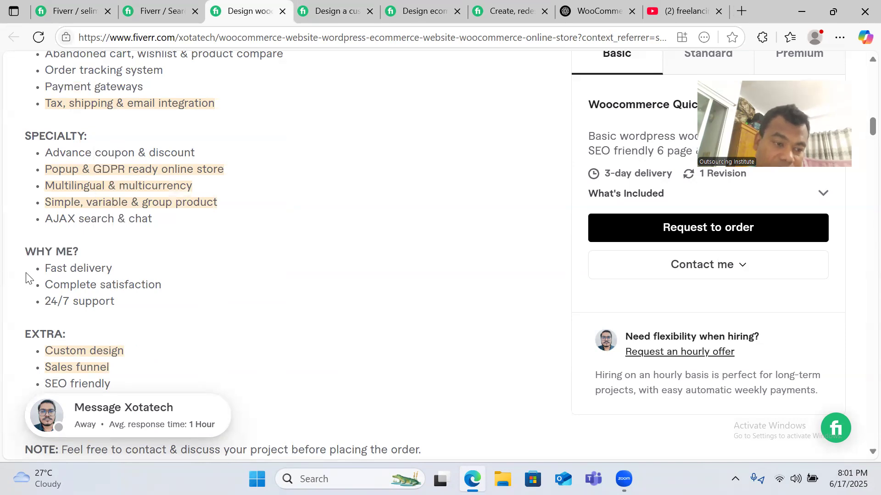
{"action": "triple_click", "coordinate": [107, 268]}
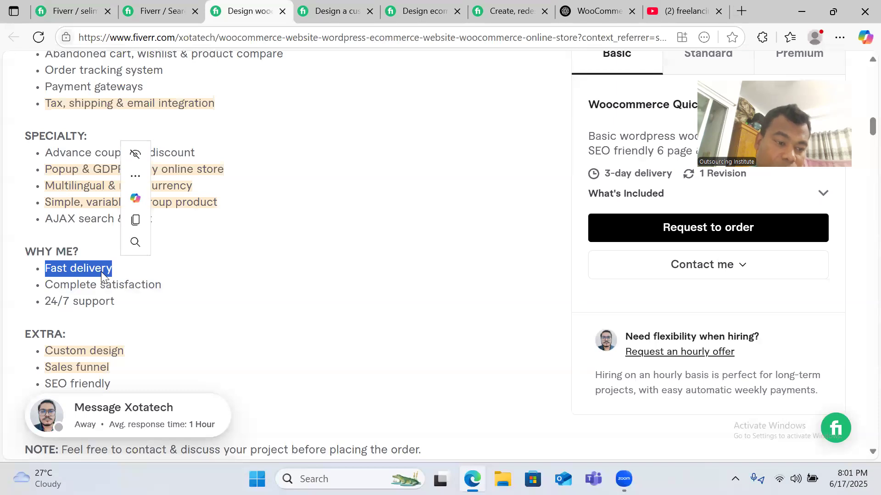
{"action": "left_click", "coordinate": [77, 286]}
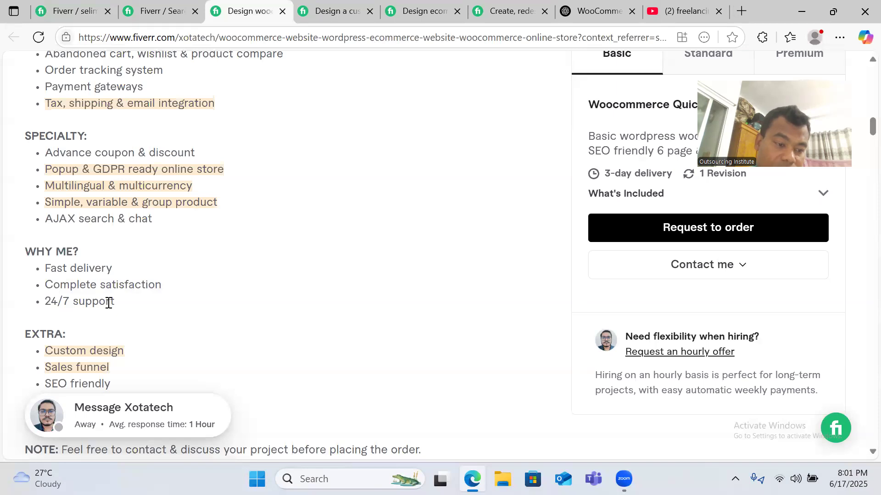
- Look through the other competing gigs, including Webqueen's gig description and client reviews, for further specialty wording
{"action": "left_click", "coordinate": [337, 11]}
{"action": "scroll", "coordinate": [208, 201], "scroll_direction": "down", "scroll_amount": 5}
{"action": "scroll", "coordinate": [208, 202], "scroll_direction": "up", "scroll_amount": 5}
{"action": "left_click", "coordinate": [146, 14]}
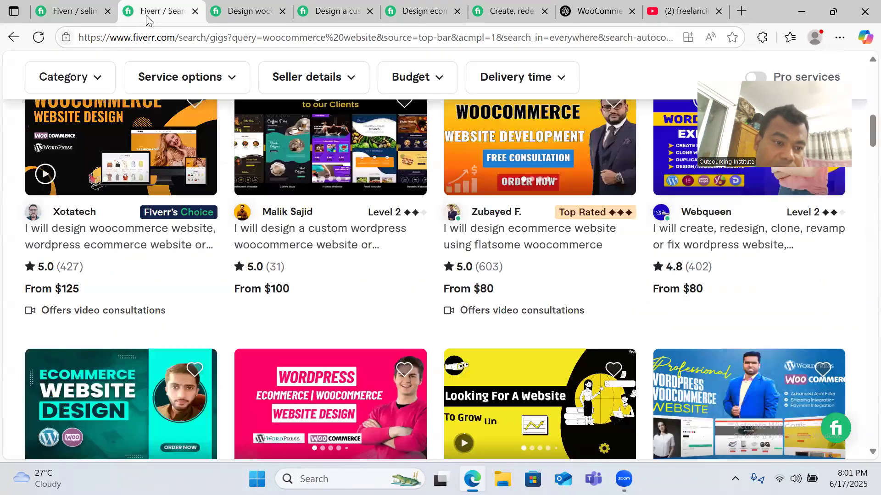
{"action": "left_click", "coordinate": [475, 6]}
{"action": "scroll", "coordinate": [375, 180], "scroll_direction": "down", "scroll_amount": 8}
{"action": "scroll", "coordinate": [375, 180], "scroll_direction": "up", "scroll_amount": 15}
{"action": "scroll", "coordinate": [377, 182], "scroll_direction": "down", "scroll_amount": 20}
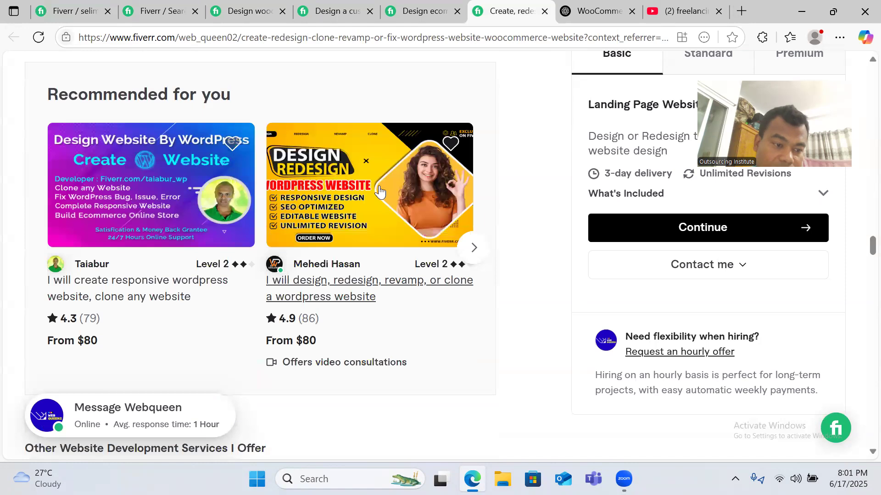
{"action": "scroll", "coordinate": [379, 190], "scroll_direction": "down", "scroll_amount": 15}
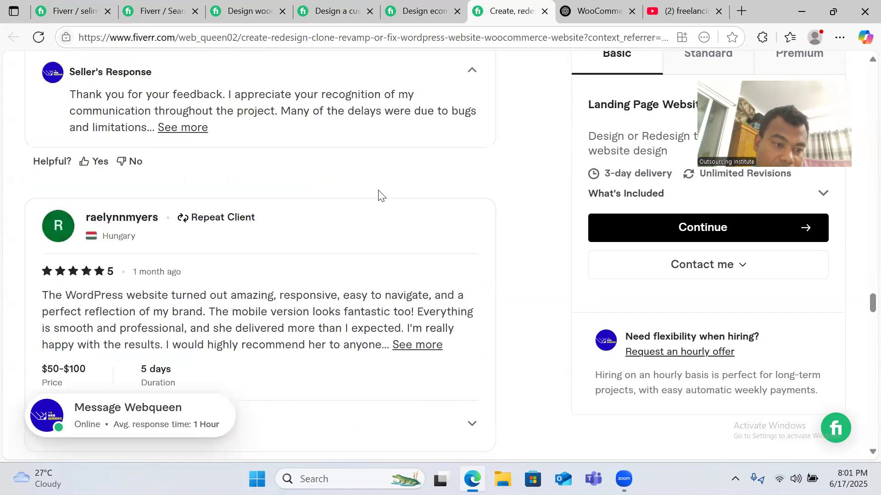
{"action": "scroll", "coordinate": [379, 197], "scroll_direction": "up", "scroll_amount": 20}
{"action": "scroll", "coordinate": [404, 186], "scroll_direction": "up", "scroll_amount": 15}
{"action": "scroll", "coordinate": [403, 186], "scroll_direction": "up", "scroll_amount": 12}
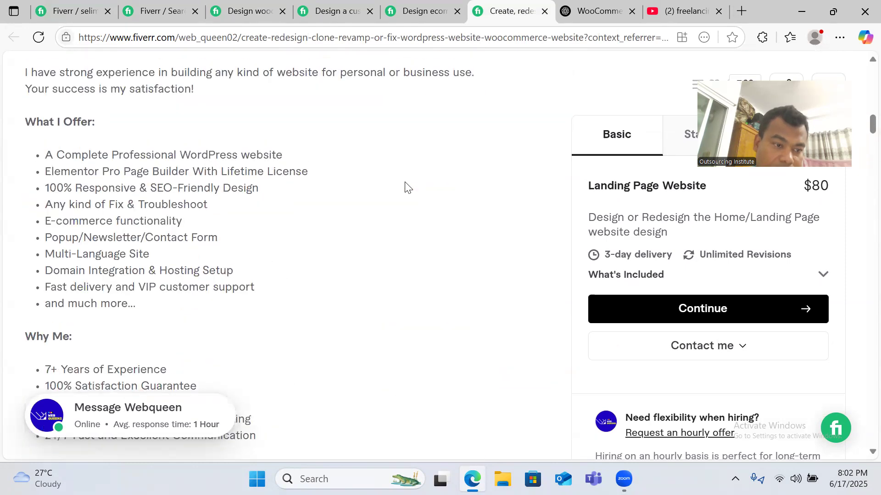
- Examine the "Why Me:" list in Webqueen's gig, including the "7+ Years of Experience" item
{"action": "scroll", "coordinate": [155, 251], "scroll_direction": "down", "scroll_amount": 3}
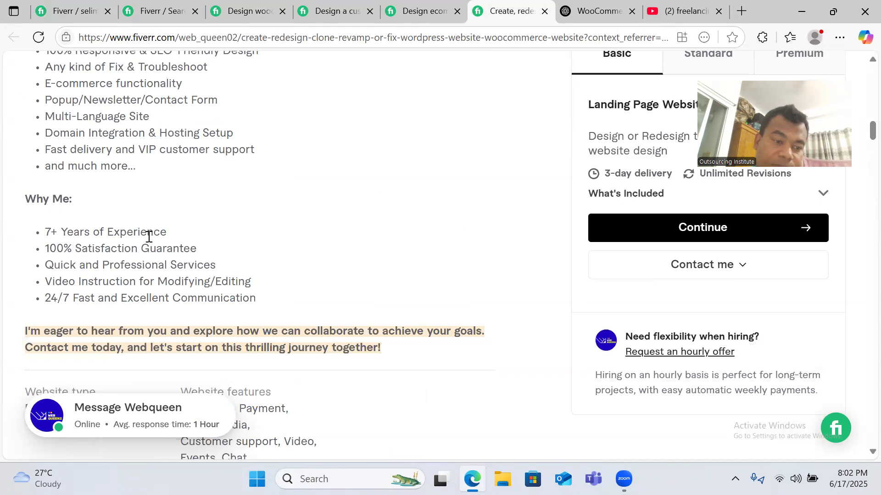
{"action": "left_click_drag", "start_coordinate": [47, 229], "coordinate": [140, 248]}
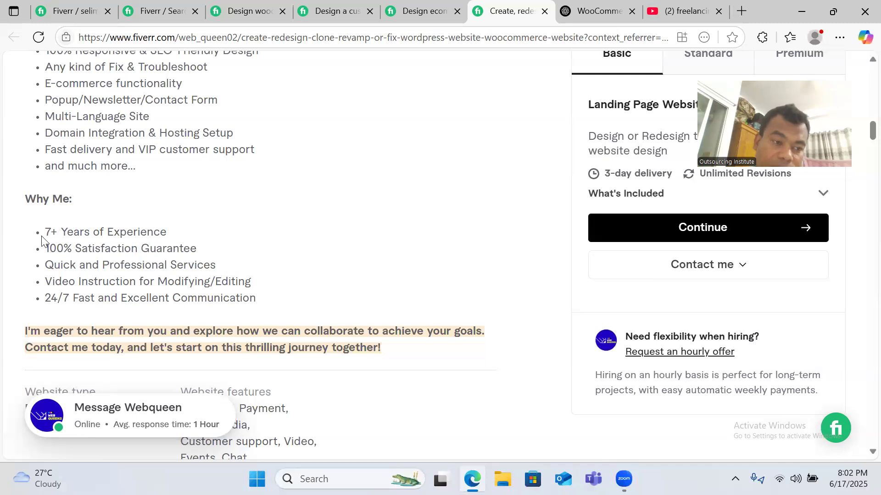
{"action": "left_click_drag", "start_coordinate": [46, 233], "coordinate": [179, 239]}
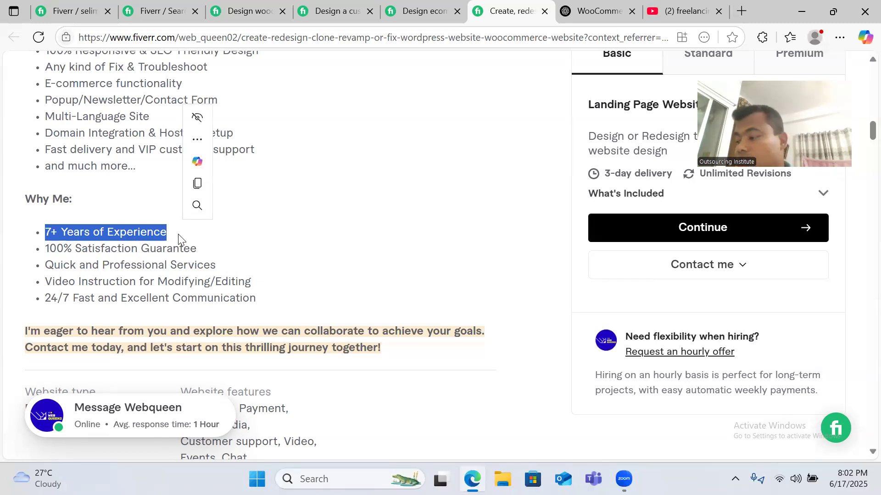
{"action": "left_click", "coordinate": [84, 232]}
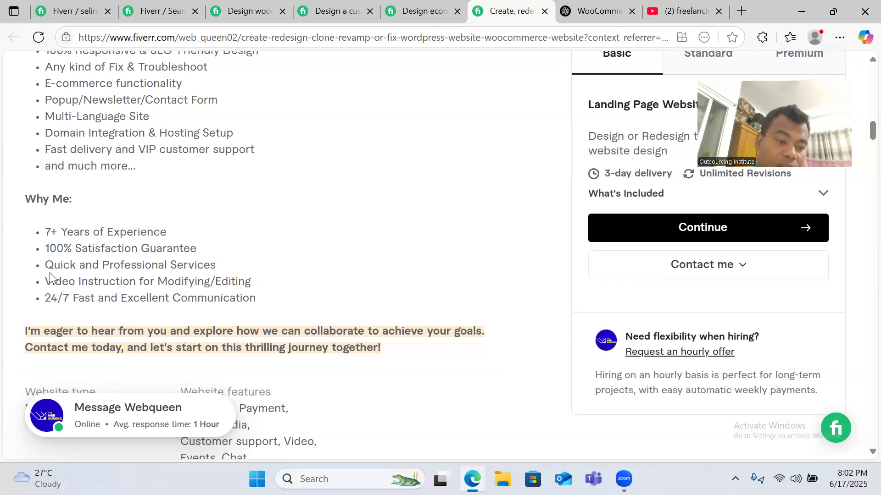
- Add "Quick and quality service" as the second item under "Service Specialty:" in the gig description and start a new line
{"action": "left_click", "coordinate": [69, 14]}
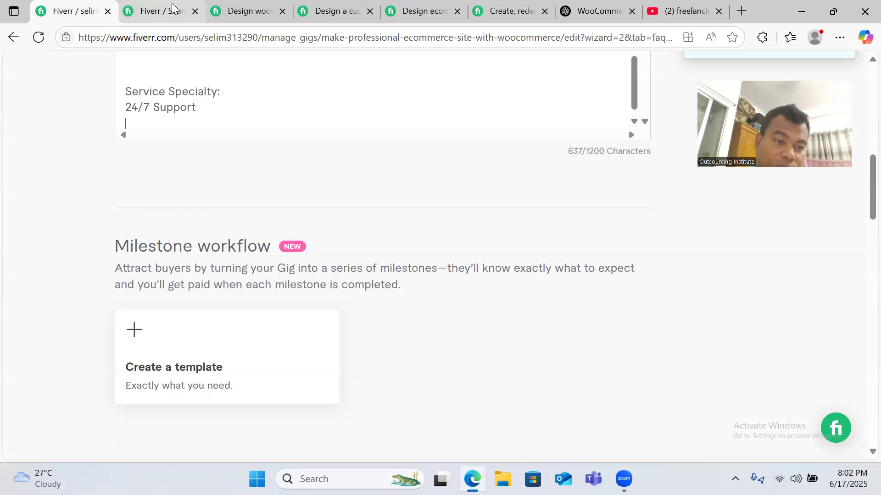
{"action": "type", "text": "Quick and P"}
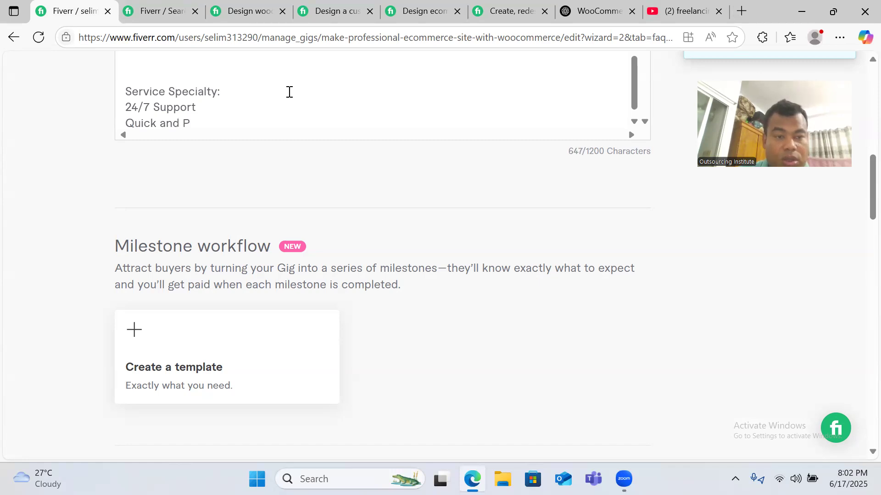
{"action": "key", "text": "BackSpace"}
{"action": "type", "text": "quality service"}
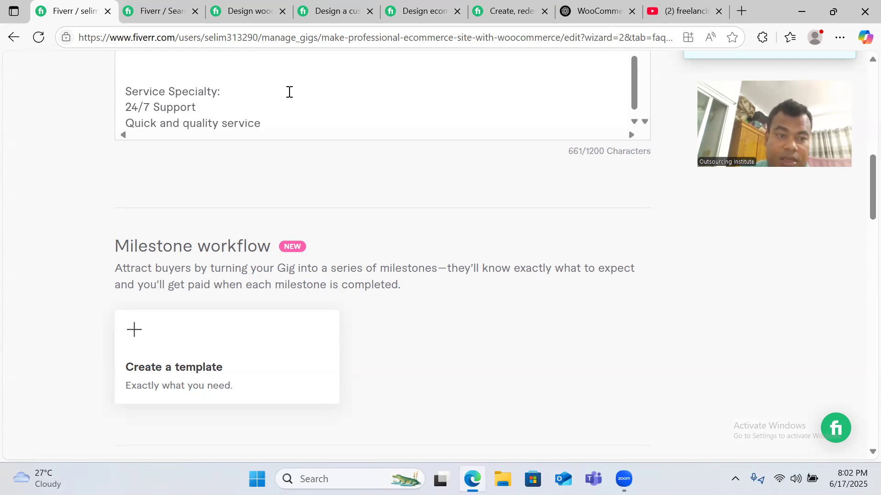
{"action": "key", "text": "Return"}
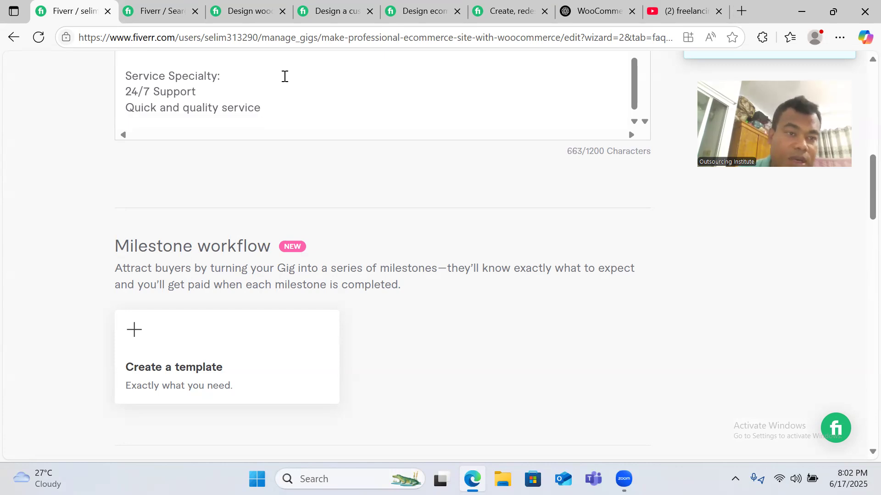
- Check Webqueen's "Why Me:" list again and add a 100% satisfaction guarantee line as the third "Service Specialty:" item
{"action": "left_click", "coordinate": [169, 9]}
{"action": "left_click", "coordinate": [508, 9]}
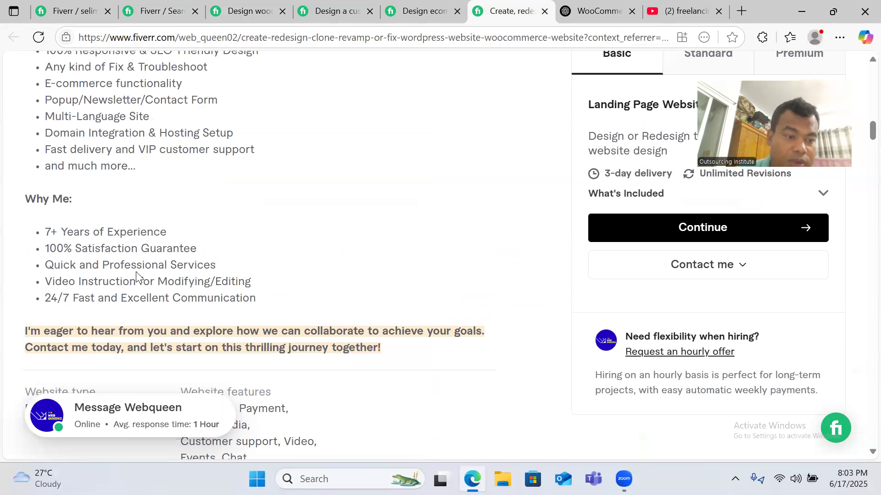
{"action": "left_click", "coordinate": [69, 10]}
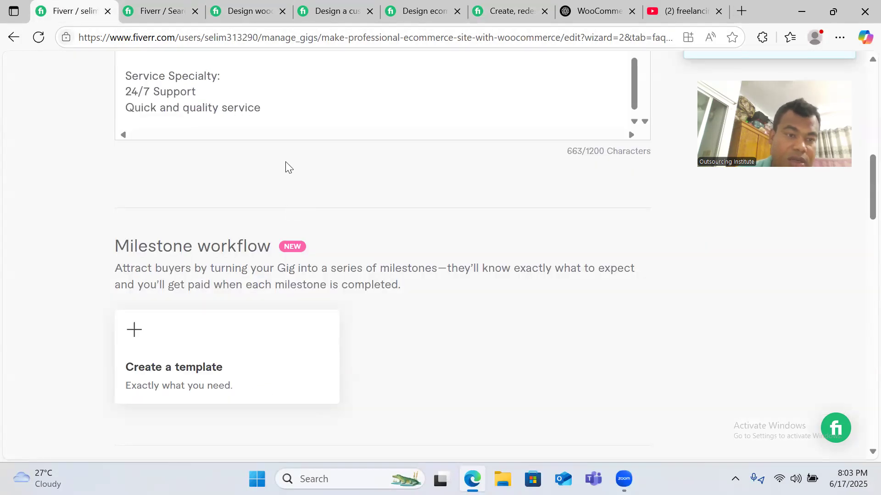
{"action": "type", "text": "100"}
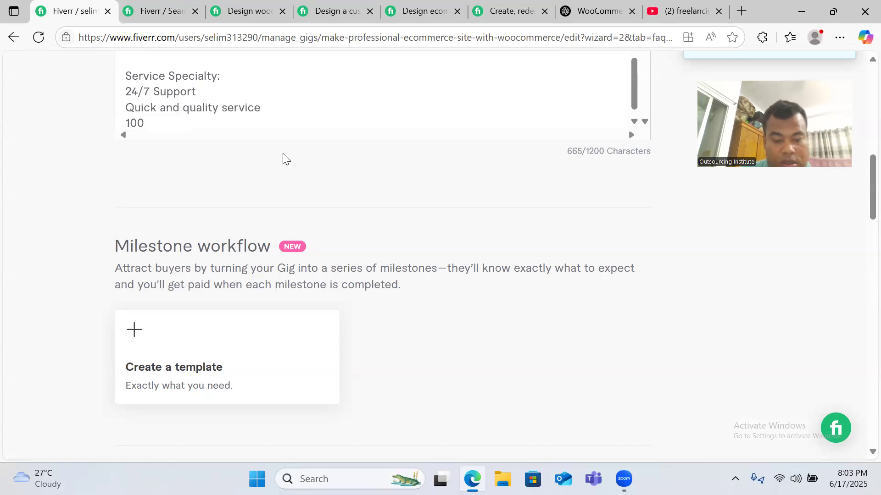
{"action": "type", "text": "% satisf"}
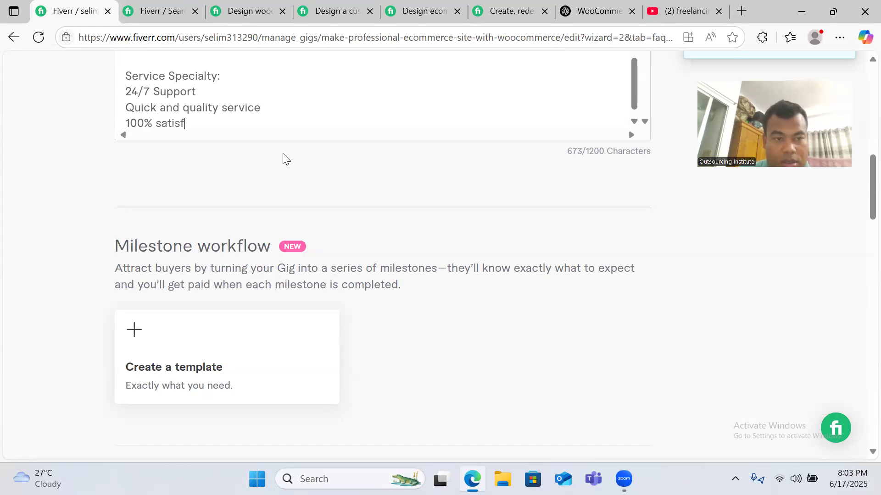
{"action": "type", "text": "acton gui"}
{"action": "key", "text": "BackSpace"}
{"action": "key", "text": "BackSpace"}
{"action": "key", "text": "BackSpace"}
{"action": "type", "text": "gua"}
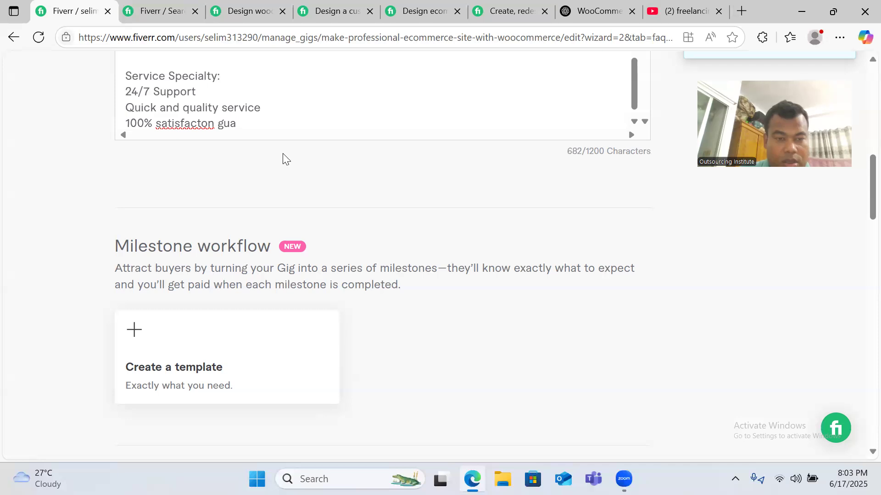
{"action": "type", "text": "rentee."}
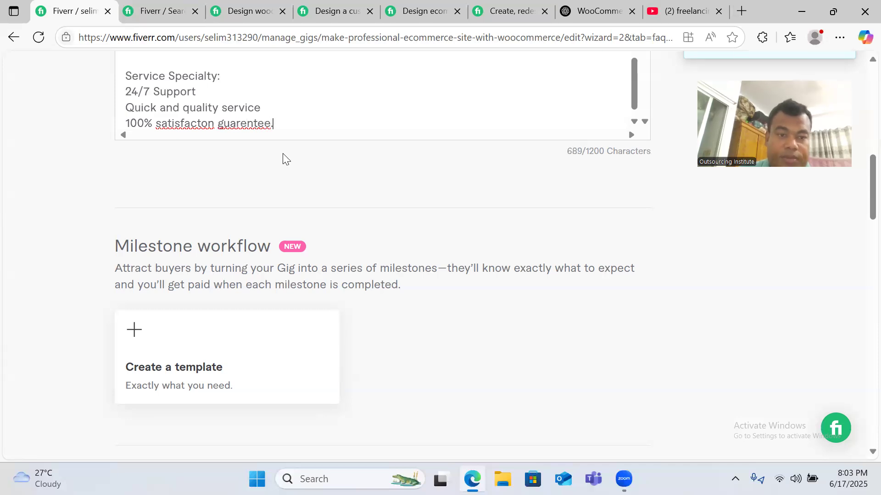
{"action": "key", "text": "BackSpace"}
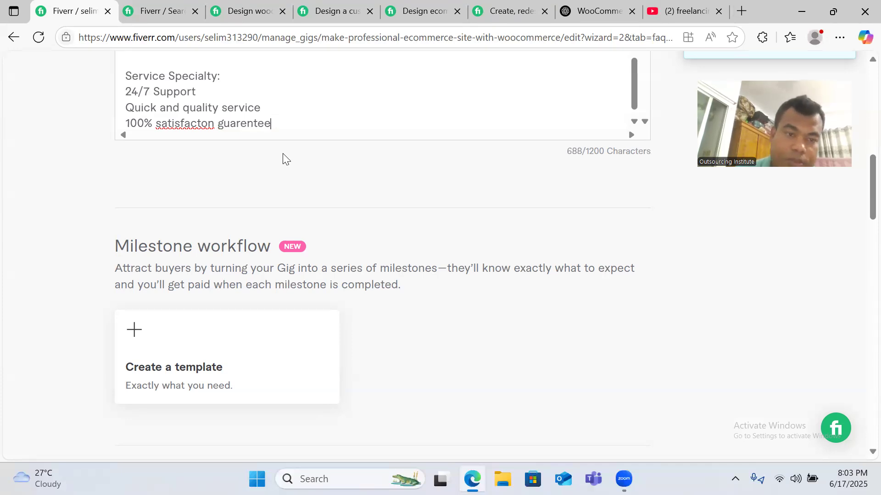
- Correct the misspelled words in the third specialty item using the suggested spellings "guarantee" and "satisfaction"
{"action": "left_click", "coordinate": [258, 124]}
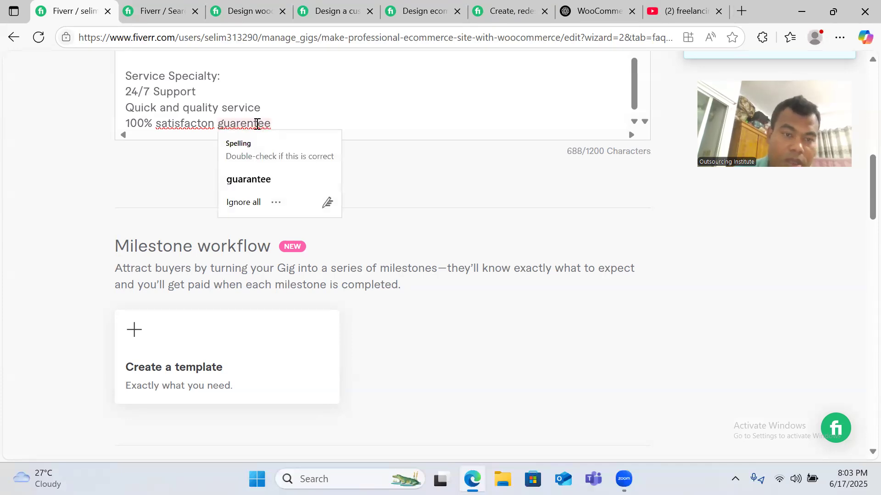
{"action": "left_click", "coordinate": [270, 181]}
{"action": "scroll", "coordinate": [402, 202], "scroll_direction": "up", "scroll_amount": 1}
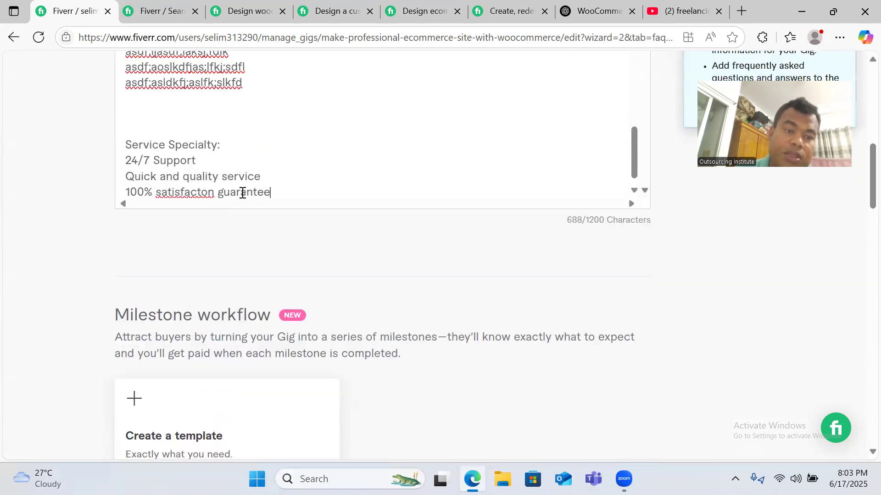
{"action": "left_click", "coordinate": [189, 193]}
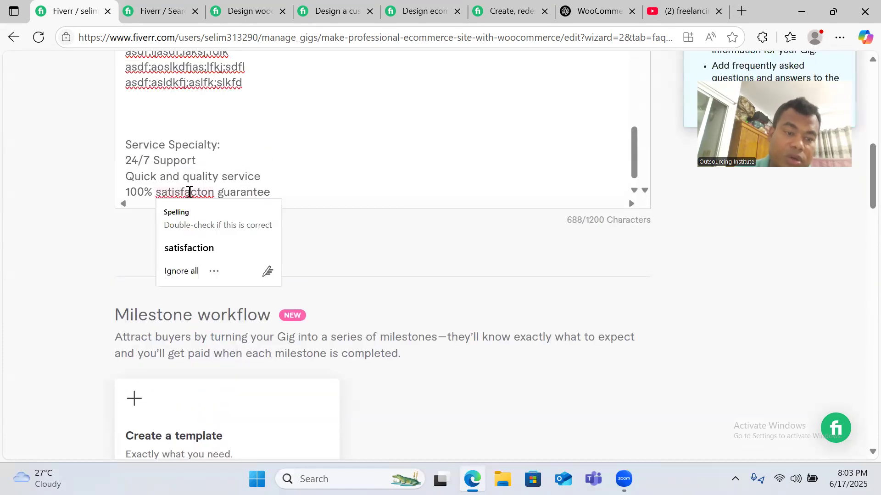
{"action": "left_click", "coordinate": [204, 250]}
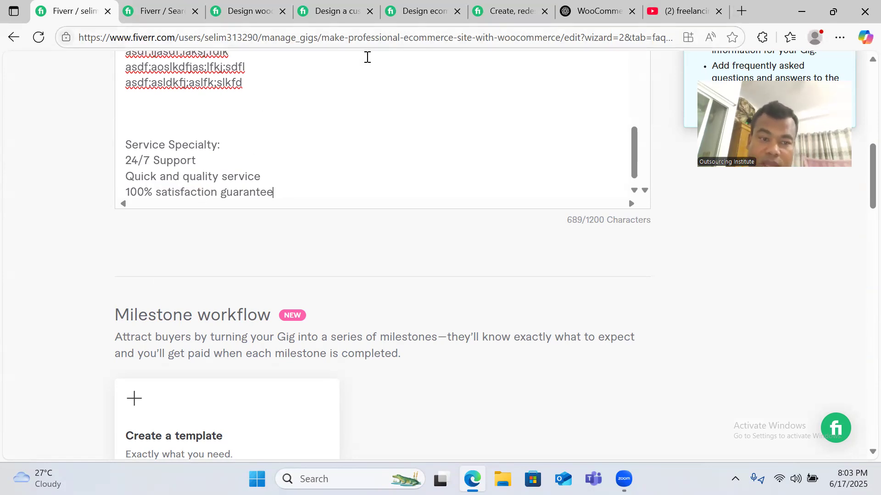
- Review the gig description from the specialty list up to the opening and select the placeholder intro paragraph above "Service Description:"
{"action": "scroll", "coordinate": [252, 187], "scroll_direction": "down", "scroll_amount": 1}
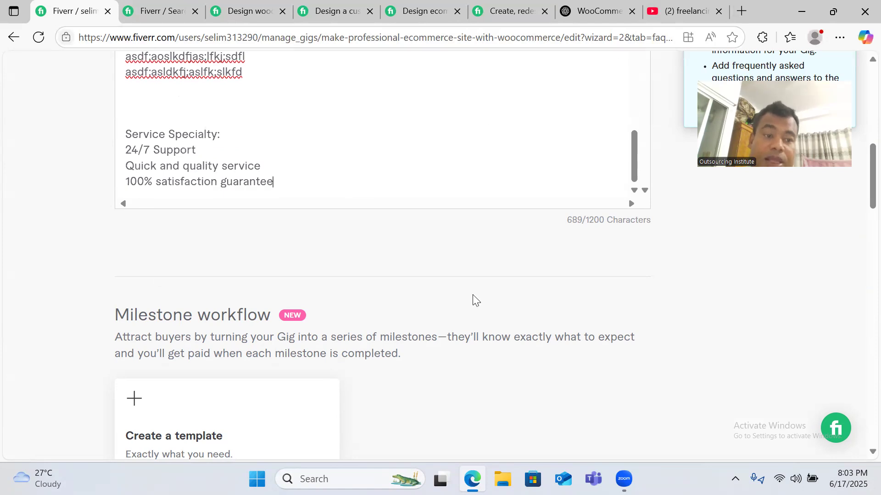
{"action": "scroll", "coordinate": [474, 294], "scroll_direction": "up", "scroll_amount": 5}
{"action": "scroll", "coordinate": [474, 282], "scroll_direction": "up", "scroll_amount": 3}
{"action": "scroll", "coordinate": [295, 399], "scroll_direction": "down", "scroll_amount": 3}
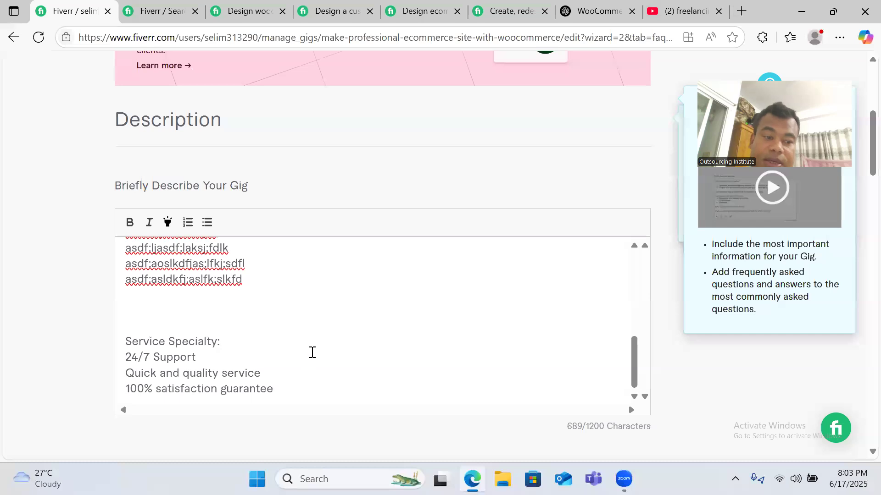
{"action": "scroll", "coordinate": [312, 347], "scroll_direction": "up", "scroll_amount": 3}
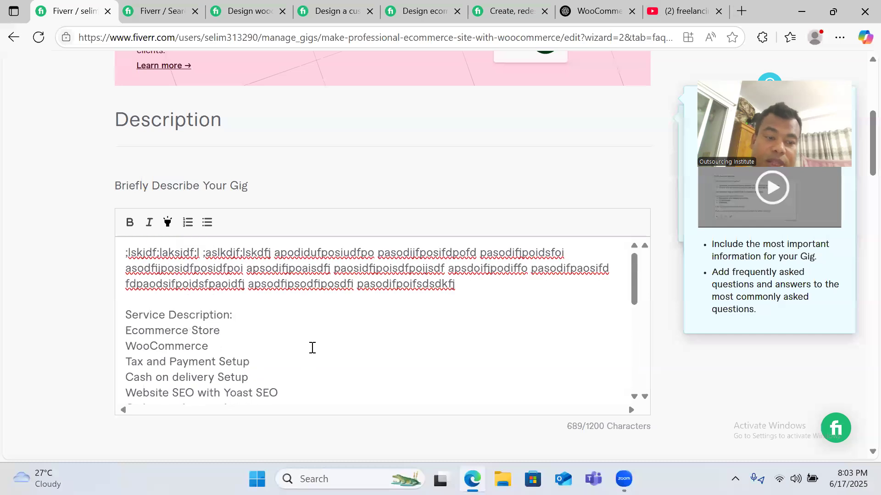
{"action": "triple_click", "coordinate": [236, 257]}
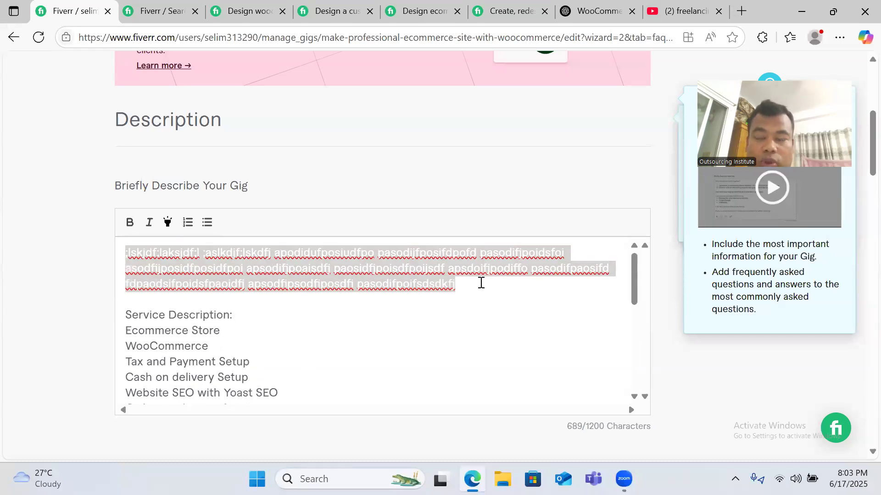
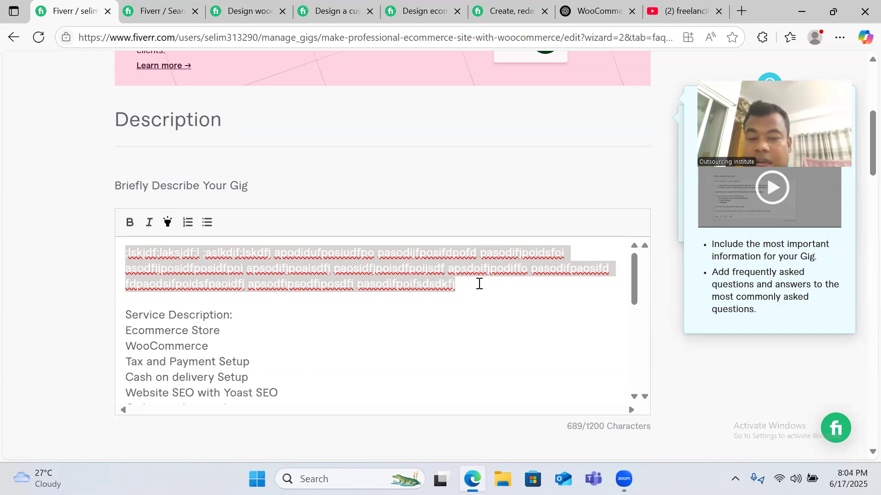
- Remove one extra blank line between the placeholder service items and the "Service Specialty:" heading in the gig description
{"action": "left_click", "coordinate": [479, 284]}
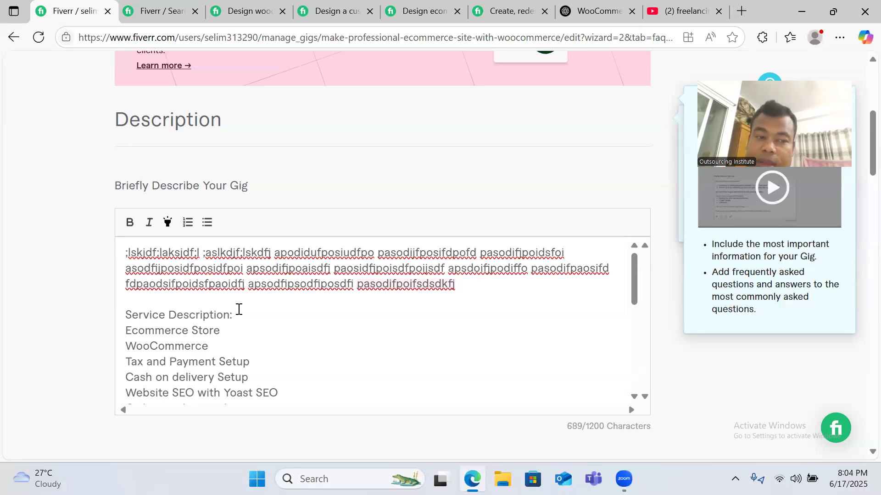
{"action": "left_click", "coordinate": [471, 293]}
{"action": "left_click", "coordinate": [301, 326]}
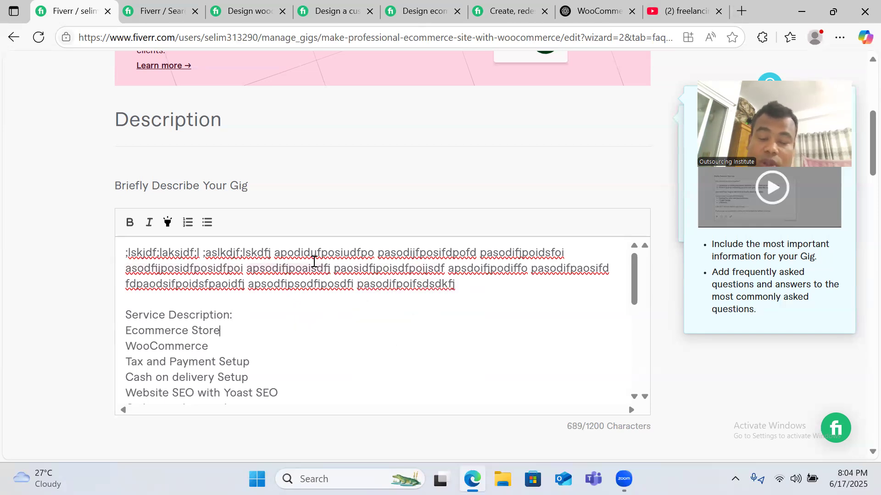
{"action": "scroll", "coordinate": [314, 264], "scroll_direction": "down", "scroll_amount": 2}
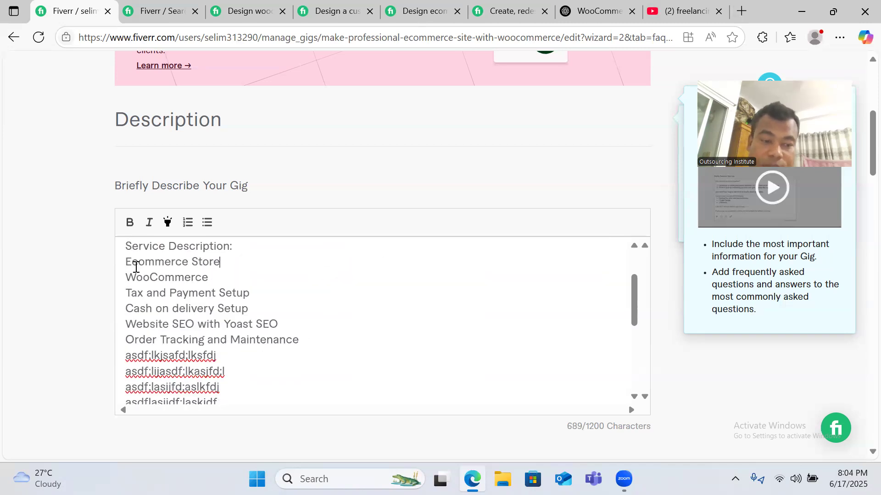
{"action": "left_click_drag", "start_coordinate": [127, 261], "coordinate": [204, 371]}
{"action": "left_click", "coordinate": [197, 318]}
{"action": "scroll", "coordinate": [203, 321], "scroll_direction": "down", "scroll_amount": 3}
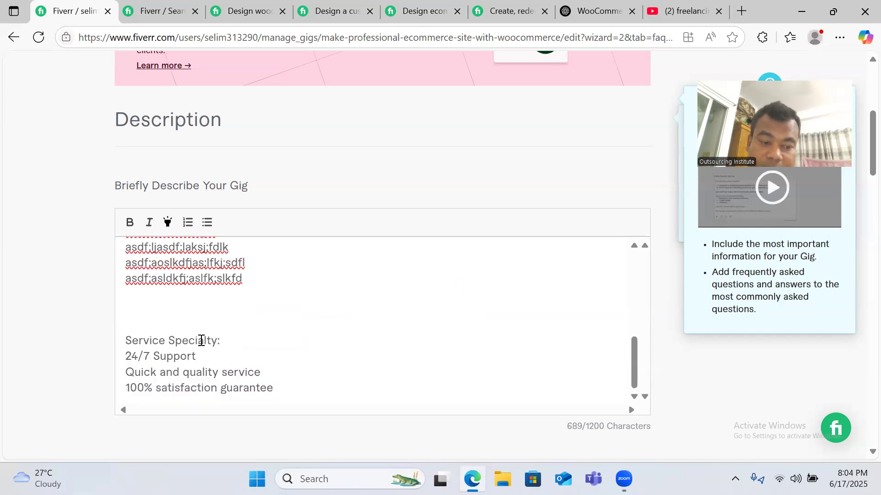
{"action": "left_click", "coordinate": [129, 315]}
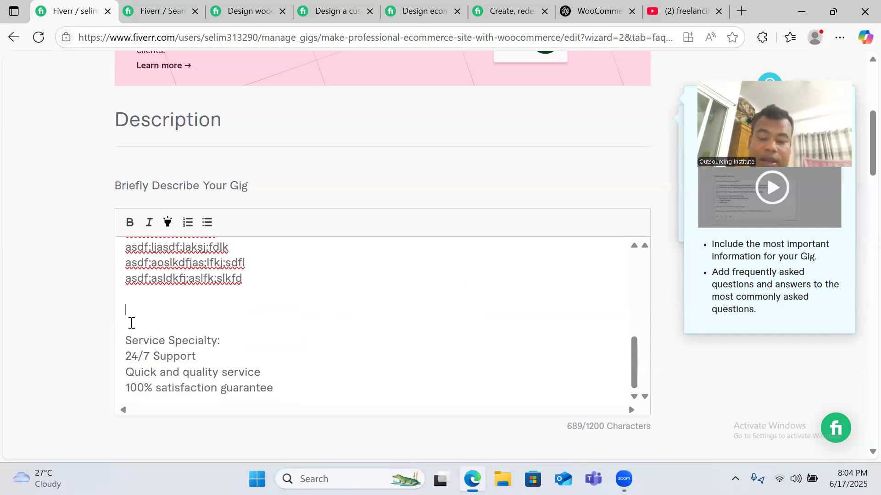
{"action": "key", "text": "BackSpace"}
{"action": "left_click_drag", "start_coordinate": [126, 341], "coordinate": [225, 340]}
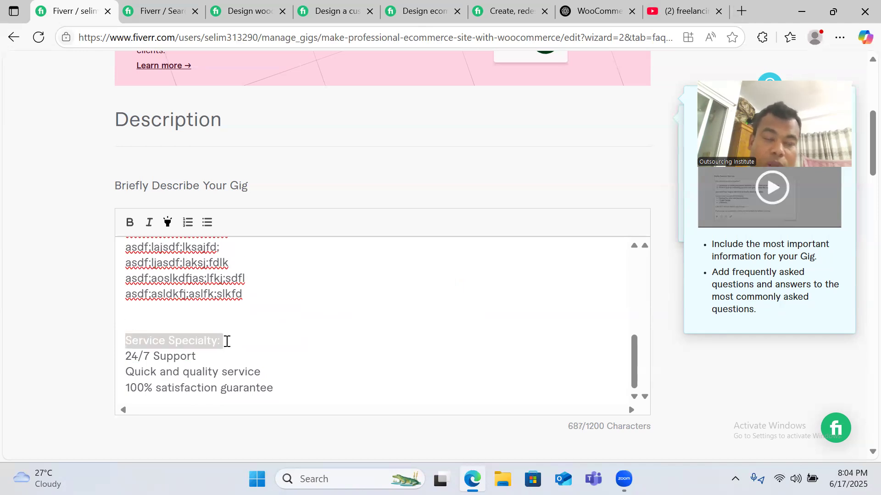
{"action": "left_click", "coordinate": [227, 341]}
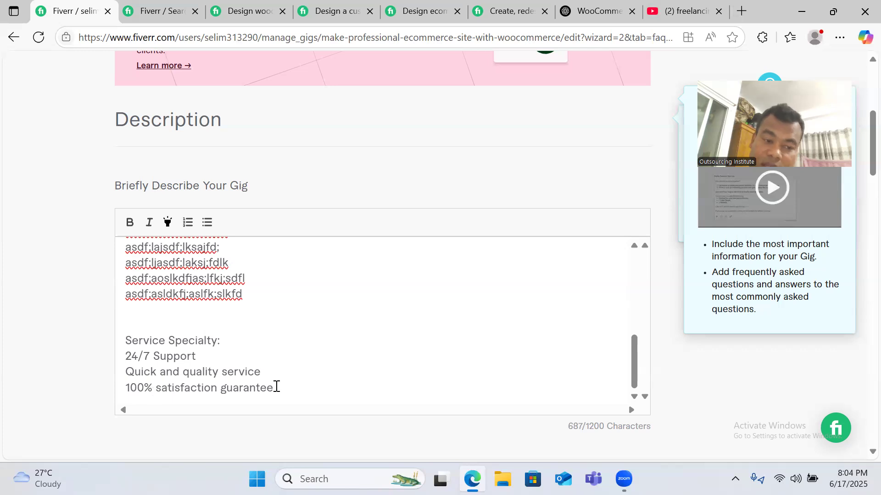
- Format the "Service Description:" heading as bold, italic and highlighted, without list numbering
{"action": "scroll", "coordinate": [281, 358], "scroll_direction": "up", "scroll_amount": 5}
{"action": "scroll", "coordinate": [270, 314], "scroll_direction": "down", "scroll_amount": 10}
{"action": "scroll", "coordinate": [266, 318], "scroll_direction": "up", "scroll_amount": 10}
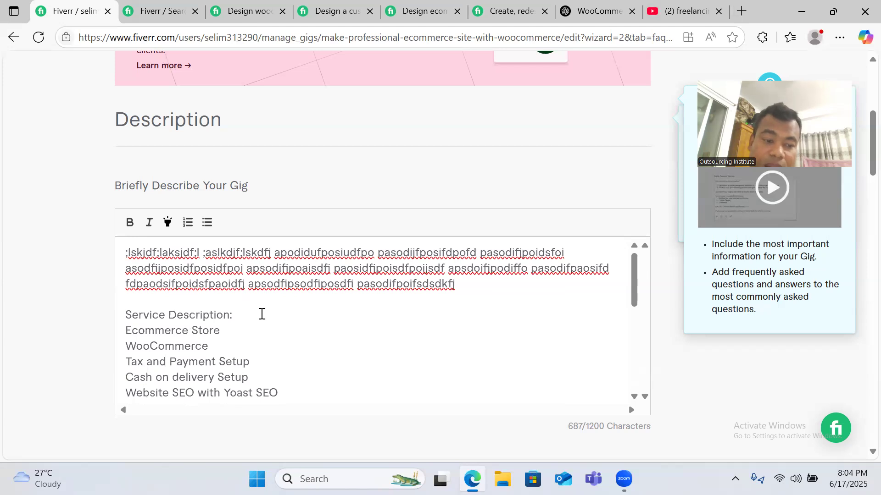
{"action": "left_click_drag", "start_coordinate": [238, 317], "coordinate": [120, 312]}
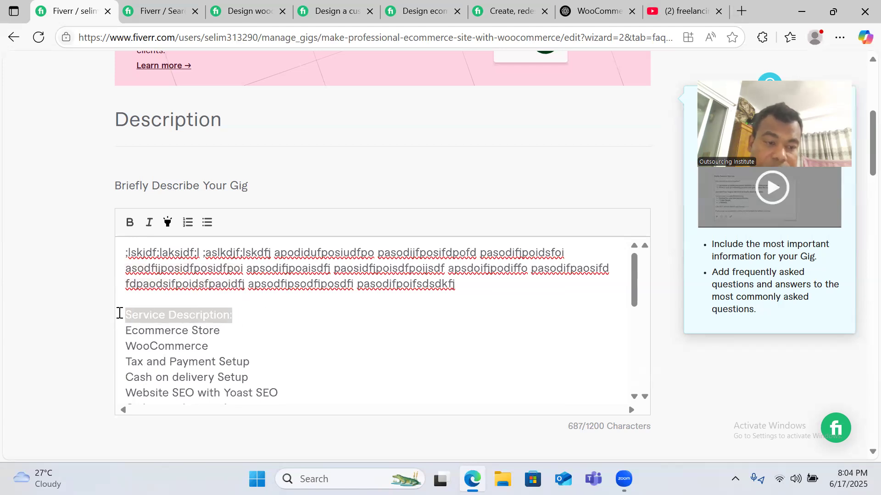
{"action": "left_click", "coordinate": [130, 226]}
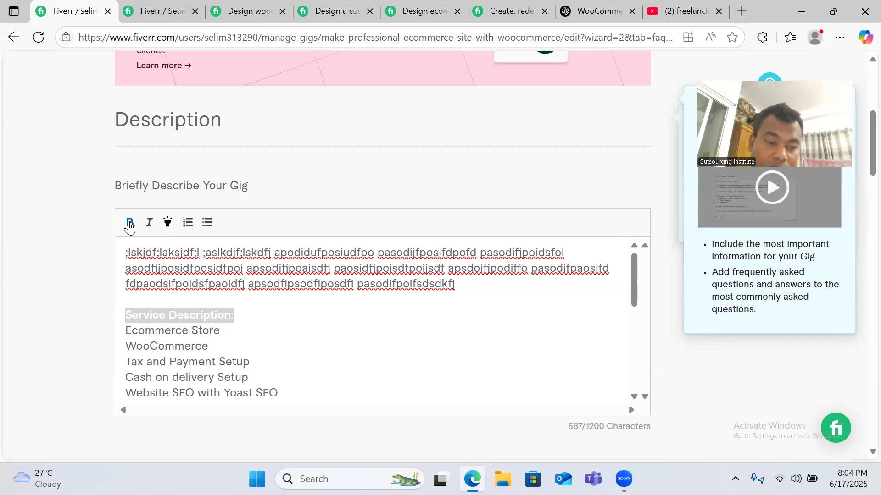
{"action": "left_click", "coordinate": [186, 224]}
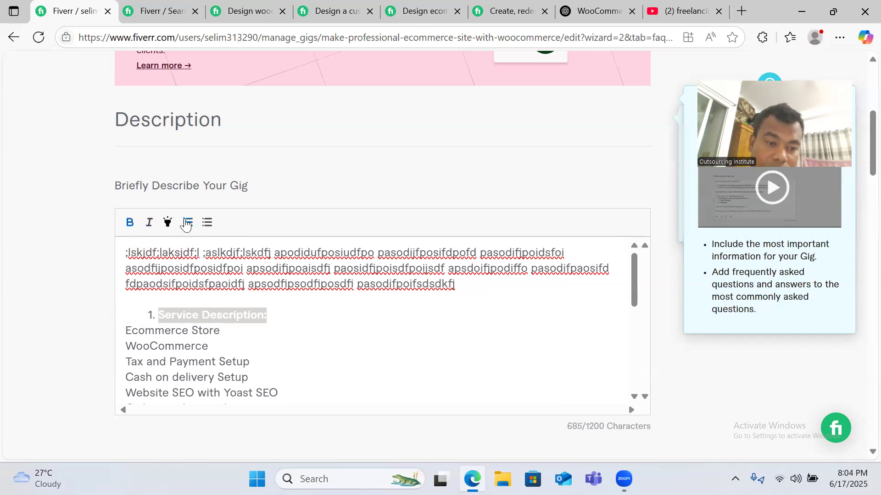
{"action": "left_click", "coordinate": [187, 223]}
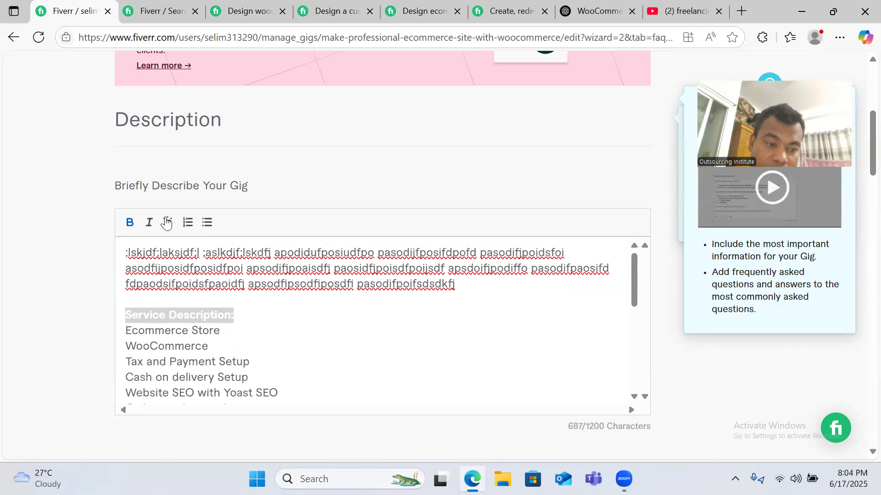
{"action": "left_click", "coordinate": [149, 222]}
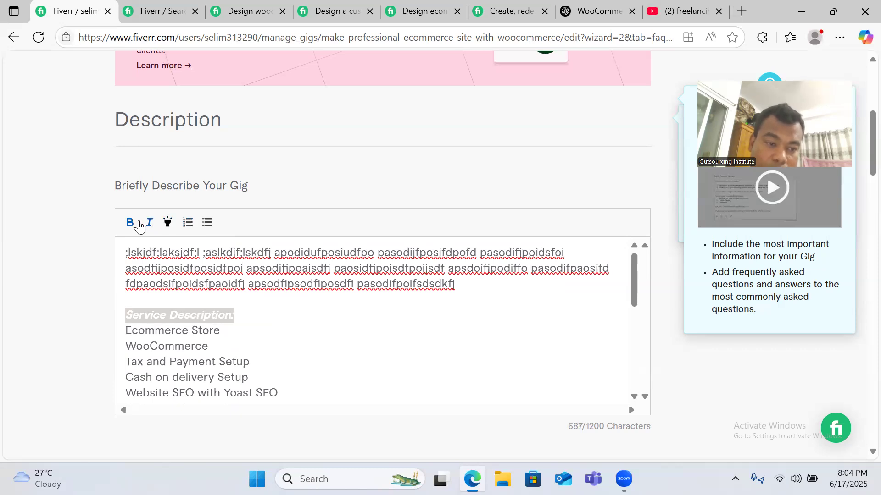
{"action": "left_click", "coordinate": [168, 224]}
{"action": "left_click", "coordinate": [182, 326]}
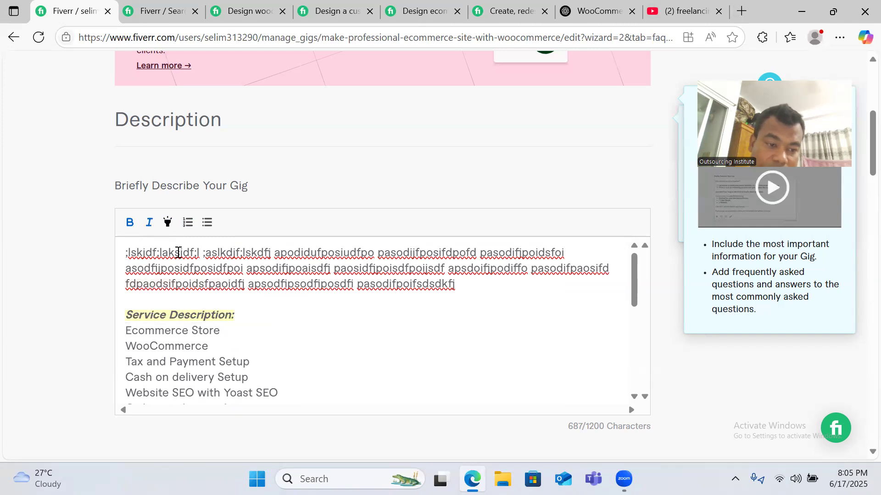
- Turn all service lines under "Service Description:", from "Ecommerce Store" through the last placeholder line, into a numbered list
{"action": "scroll", "coordinate": [149, 289], "scroll_direction": "down", "scroll_amount": 1}
{"action": "left_click_drag", "start_coordinate": [126, 264], "coordinate": [247, 284]}
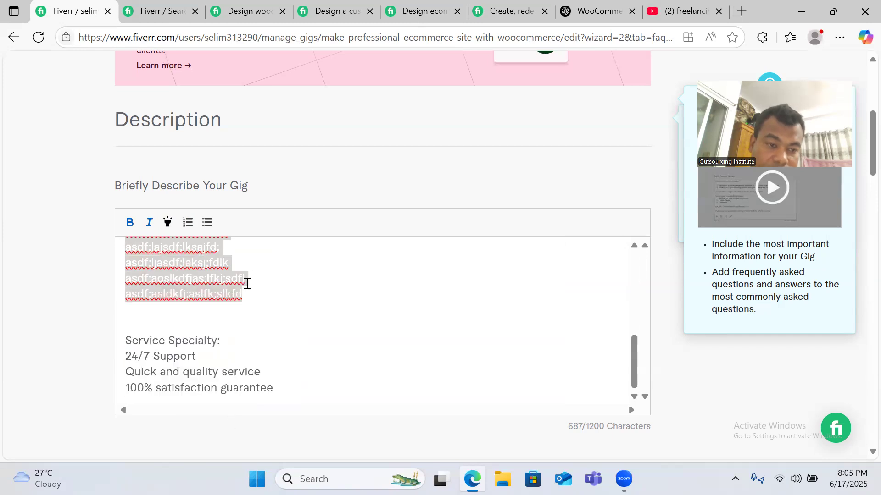
{"action": "left_click", "coordinate": [188, 223]}
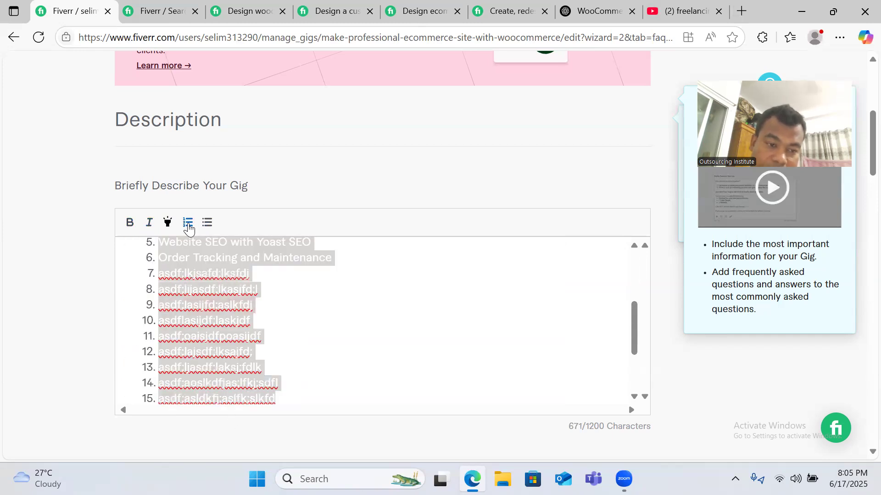
{"action": "left_click", "coordinate": [239, 305]}
{"action": "scroll", "coordinate": [238, 345], "scroll_direction": "up", "scroll_amount": 5}
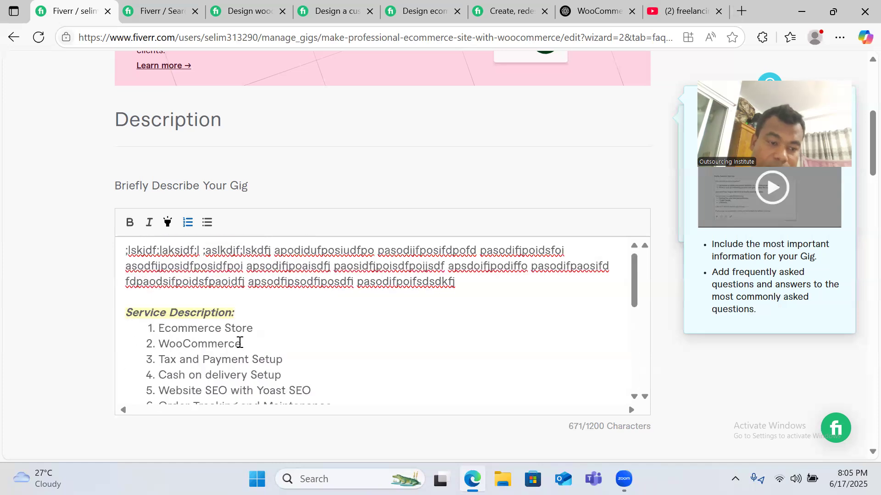
- Format the "Service Specialty:" heading as bold, italic and highlighted to match the "Service Description:" heading
{"action": "scroll", "coordinate": [239, 342], "scroll_direction": "down", "scroll_amount": 8}
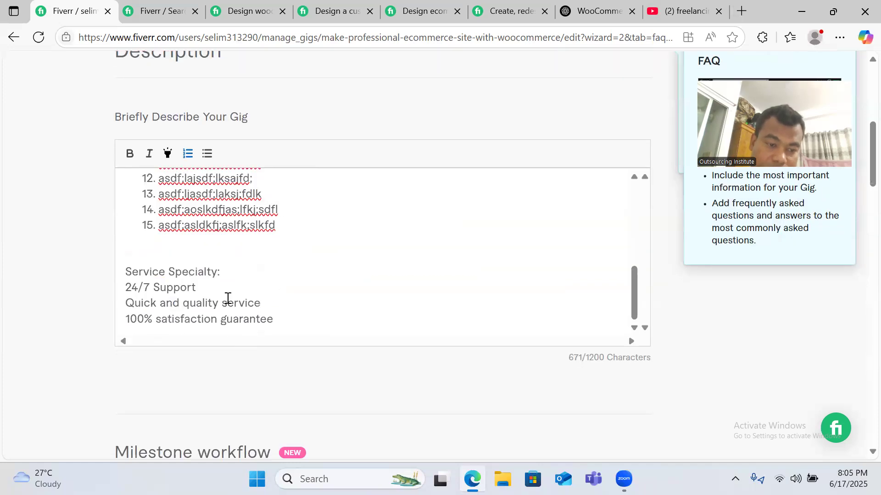
{"action": "left_click_drag", "start_coordinate": [227, 274], "coordinate": [133, 258]}
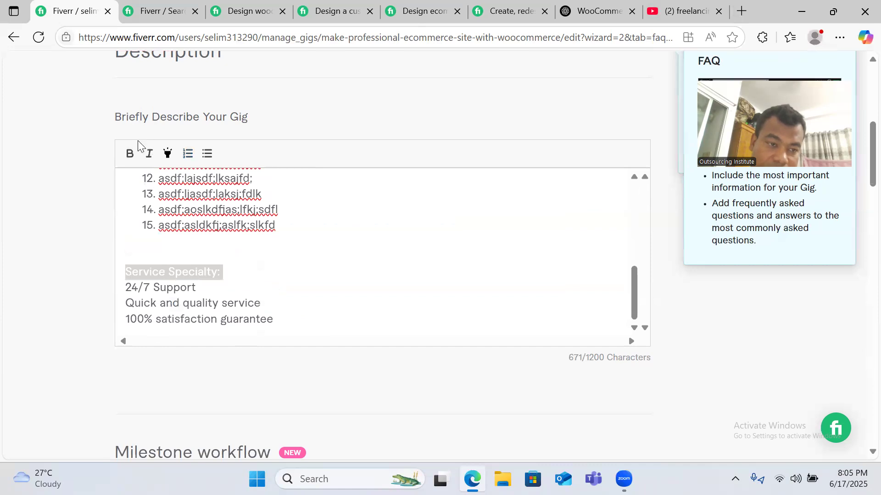
{"action": "left_click", "coordinate": [131, 155]}
{"action": "left_click", "coordinate": [150, 155]}
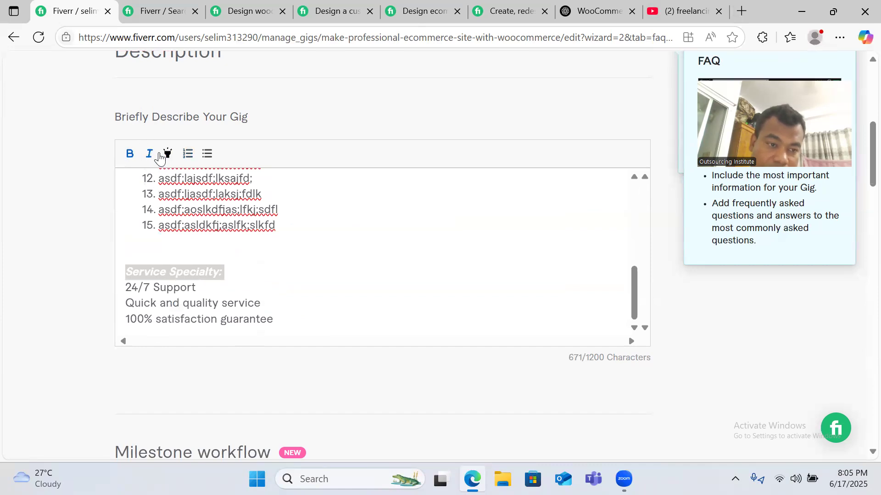
{"action": "left_click", "coordinate": [167, 154]}
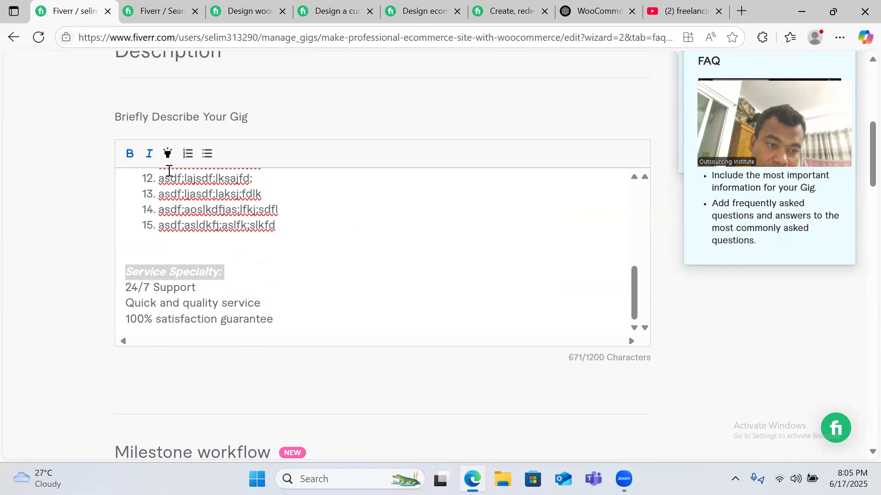
{"action": "left_click", "coordinate": [223, 303]}
- Turn the three lines under "Service Specialty:", from "24/7 Support" to "100% satisfaction guarantee", into a bulleted list
{"action": "left_click_drag", "start_coordinate": [124, 287], "coordinate": [275, 320]}
{"action": "left_click", "coordinate": [207, 154]}
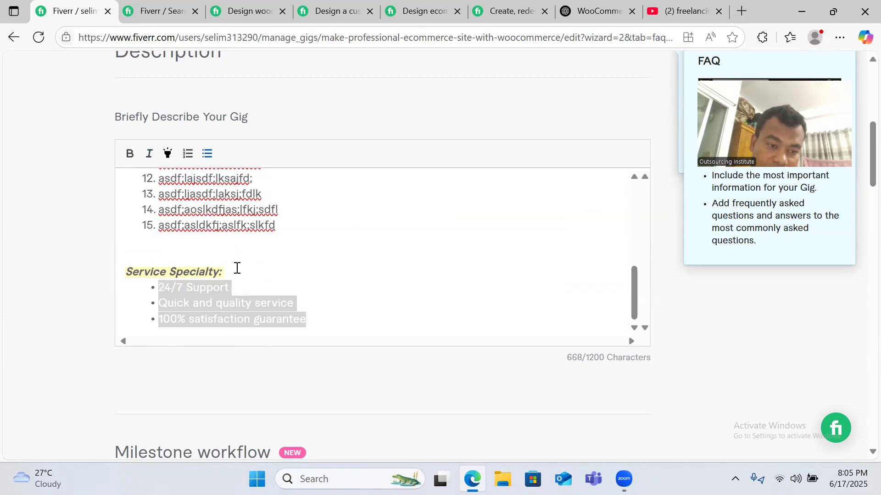
{"action": "left_click", "coordinate": [240, 264]}
{"action": "left_click_drag", "start_coordinate": [158, 287], "coordinate": [267, 329]}
{"action": "left_click", "coordinate": [248, 268]}
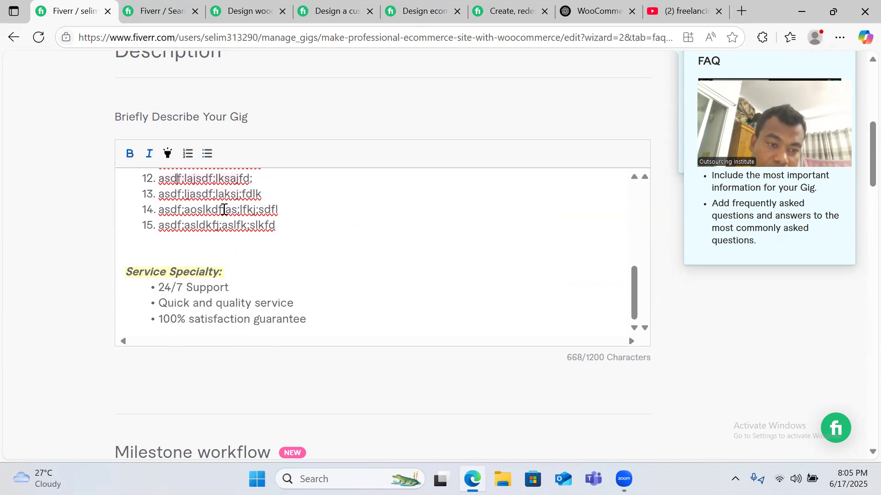
- Review the formatted gig description, checking the placeholder intro, the numbered service list and the bulleted specialty section
{"action": "left_click_drag", "start_coordinate": [186, 179], "coordinate": [267, 232]}
{"action": "left_click", "coordinate": [265, 253]}
{"action": "left_click", "coordinate": [189, 272]}
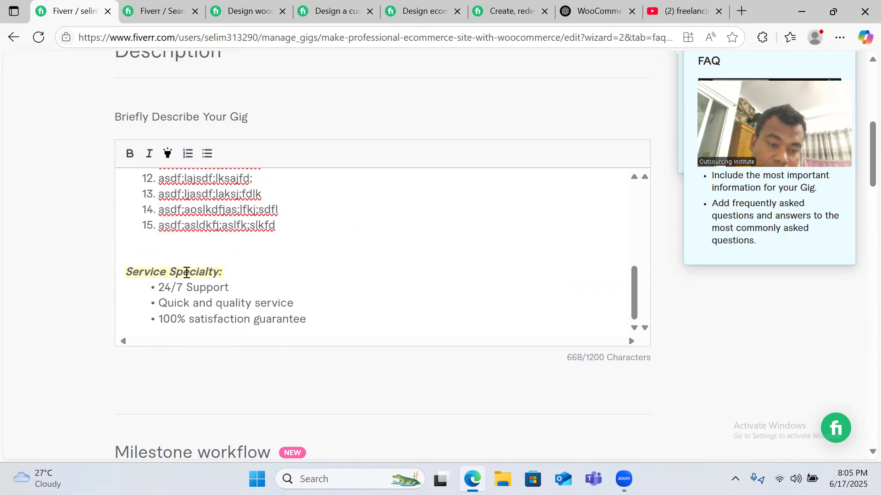
{"action": "left_click", "coordinate": [281, 273]}
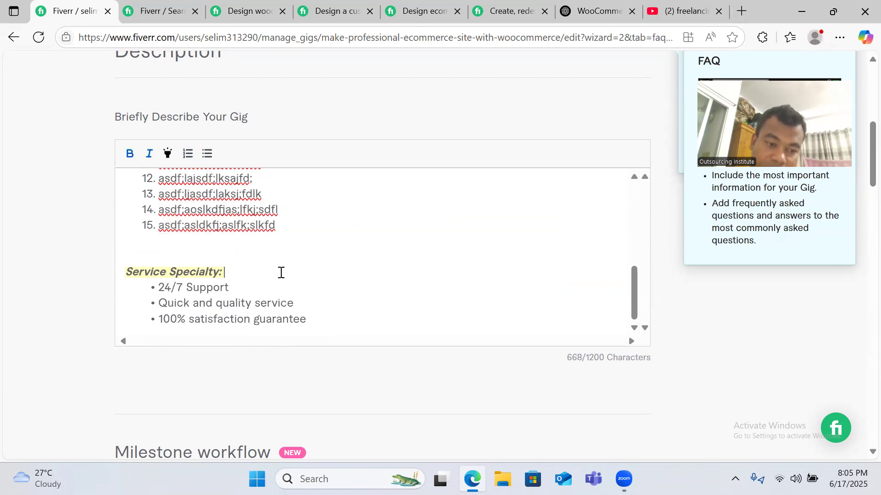
{"action": "scroll", "coordinate": [522, 275], "scroll_direction": "up", "scroll_amount": 10}
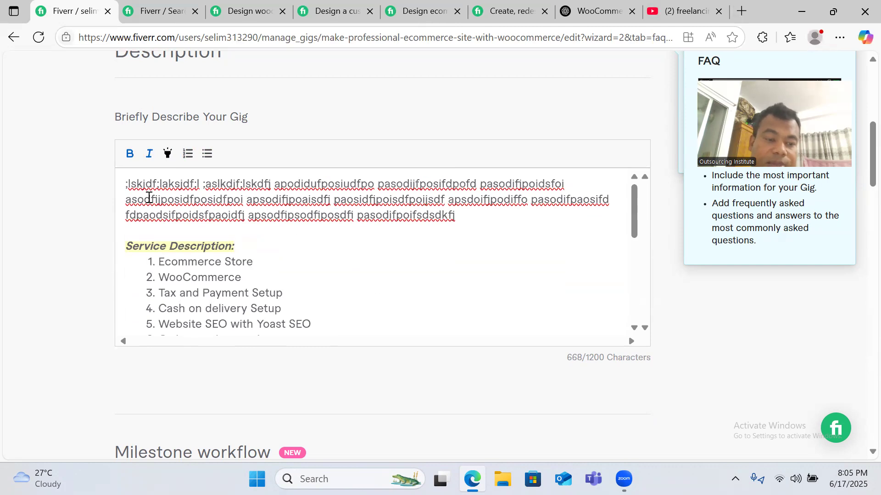
{"action": "left_click_drag", "start_coordinate": [128, 186], "coordinate": [403, 252]}
{"action": "left_click", "coordinate": [329, 260]}
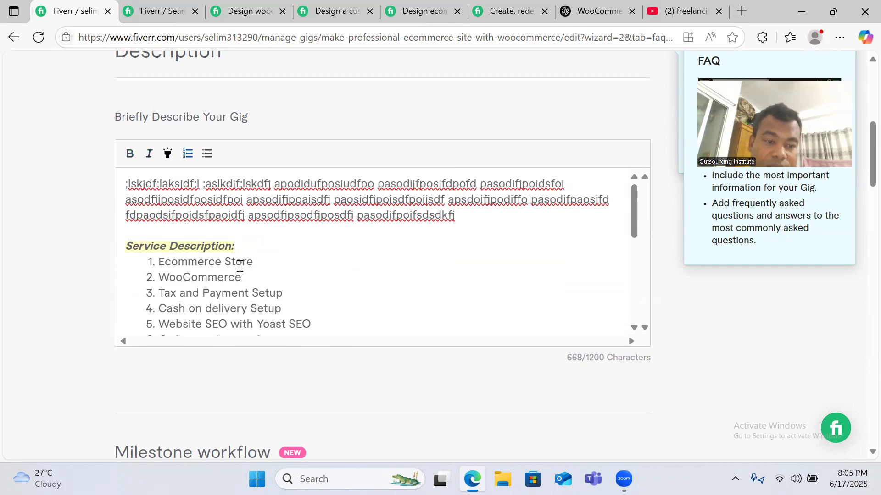
{"action": "scroll", "coordinate": [239, 266], "scroll_direction": "down", "scroll_amount": 5}
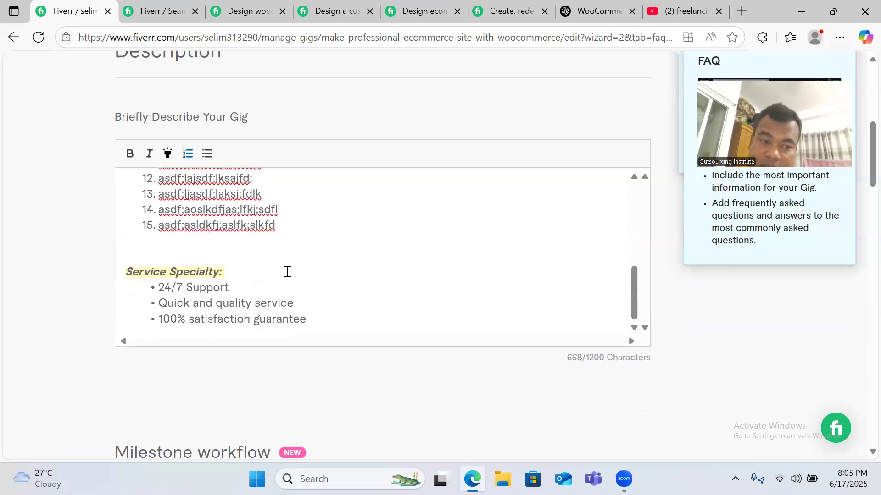
{"action": "scroll", "coordinate": [293, 271], "scroll_direction": "up", "scroll_amount": 6}
{"action": "scroll", "coordinate": [211, 278], "scroll_direction": "down", "scroll_amount": 5}
{"action": "scroll", "coordinate": [210, 279], "scroll_direction": "up", "scroll_amount": 5}
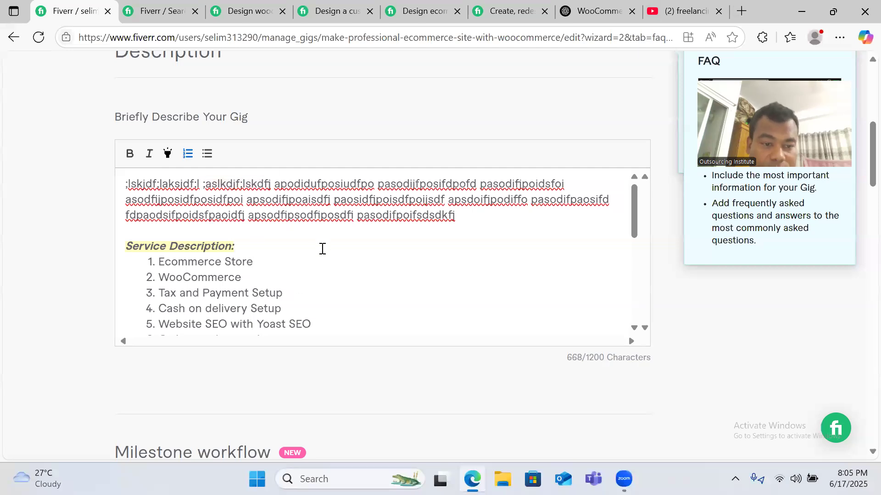
{"action": "left_click", "coordinate": [284, 215]}
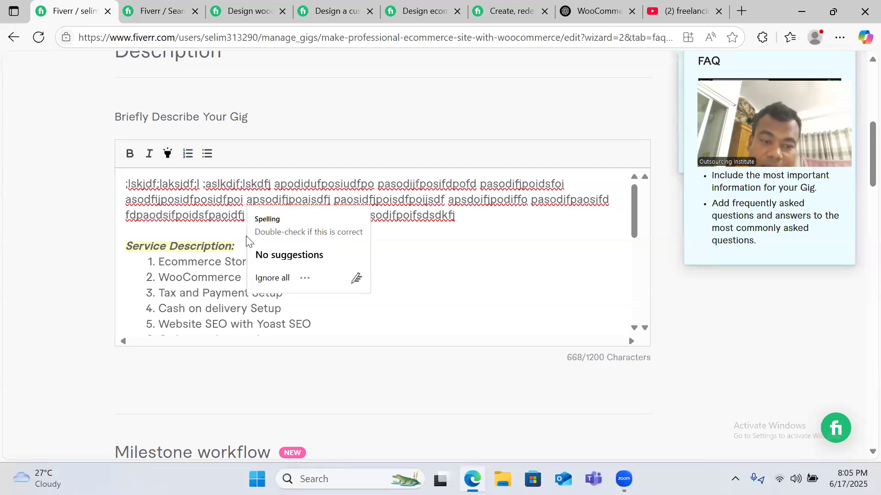
{"action": "left_click", "coordinate": [218, 261]}
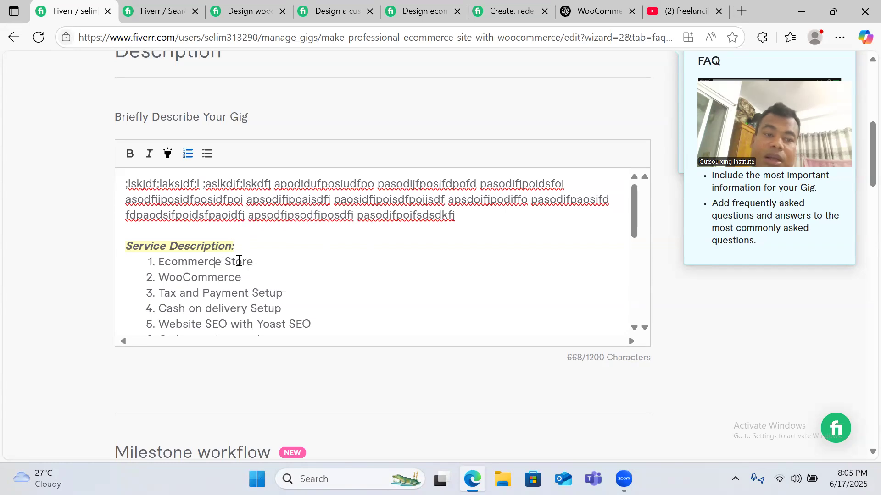
{"action": "scroll", "coordinate": [264, 225], "scroll_direction": "down", "scroll_amount": 5}
{"action": "scroll", "coordinate": [264, 224], "scroll_direction": "up", "scroll_amount": 5}
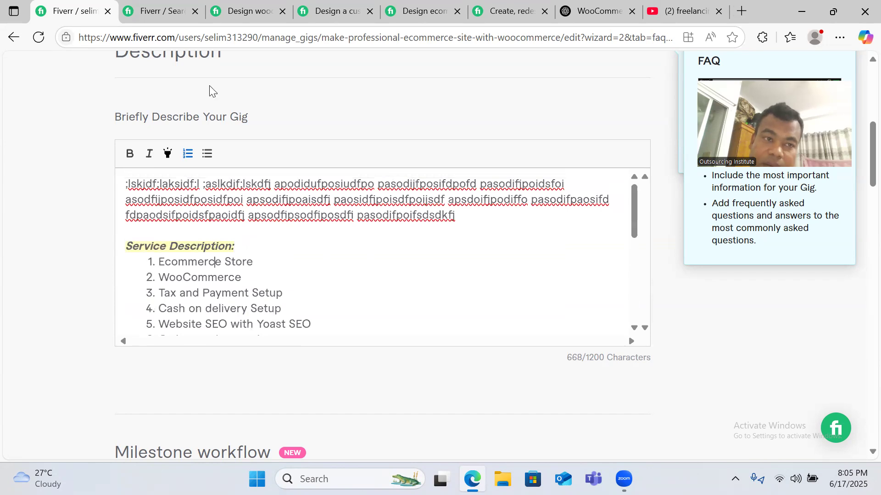
- Switch to Xotatech's WooCommerce gig and examine the opening paragraphs of its "About this gig" text
{"action": "left_click", "coordinate": [173, 11]}
{"action": "left_click", "coordinate": [236, 10]}
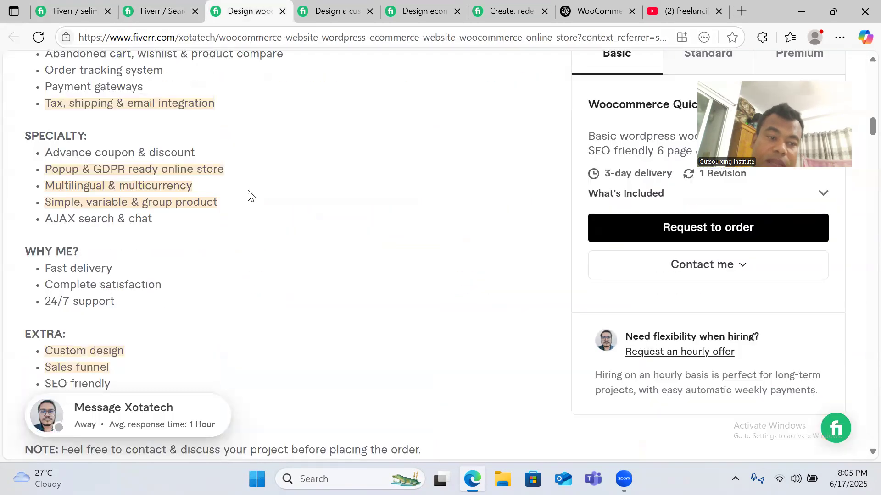
{"action": "scroll", "coordinate": [239, 210], "scroll_direction": "up", "scroll_amount": 5}
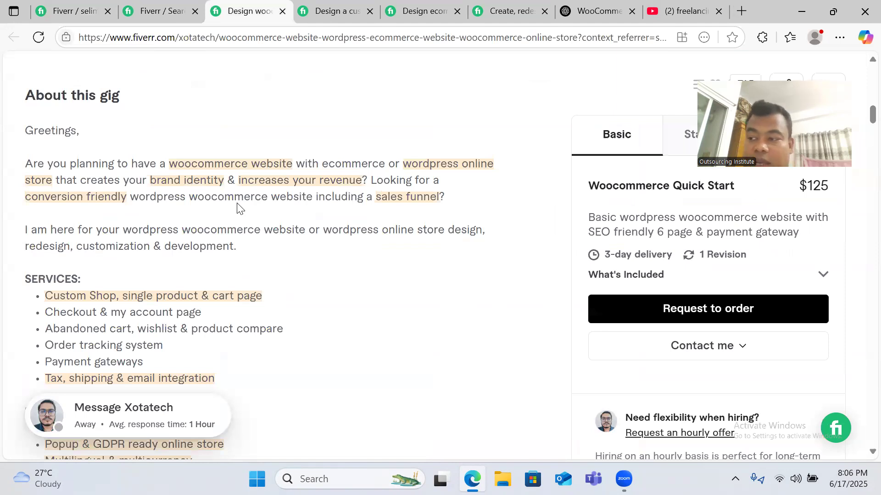
{"action": "scroll", "coordinate": [239, 209], "scroll_direction": "up", "scroll_amount": 1}
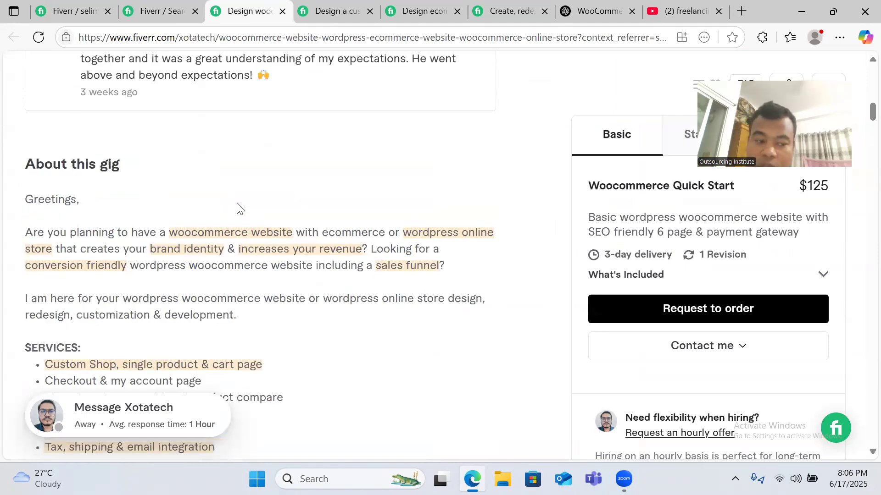
- Examine the intro, SERVICES and SPECIALTY sections of Xotatech's gig description and compare them with the draft gig description
{"action": "scroll", "coordinate": [232, 270], "scroll_direction": "down", "scroll_amount": 3}
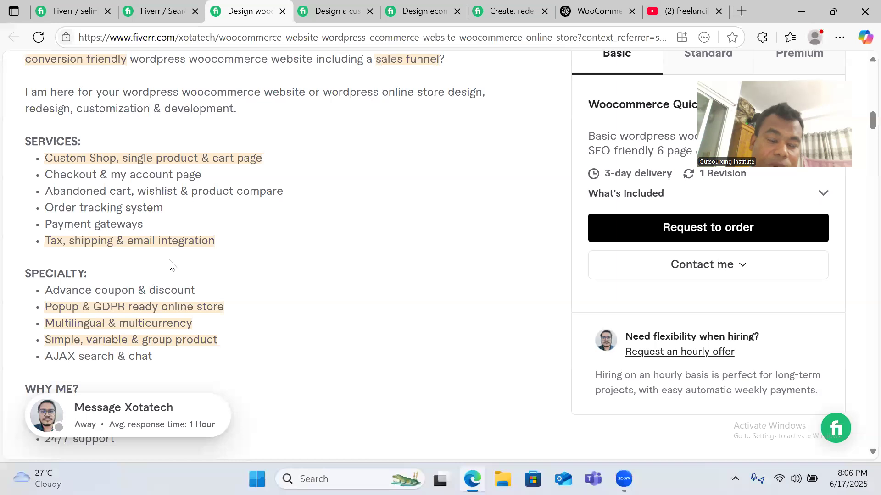
{"action": "scroll", "coordinate": [169, 213], "scroll_direction": "up", "scroll_amount": 3}
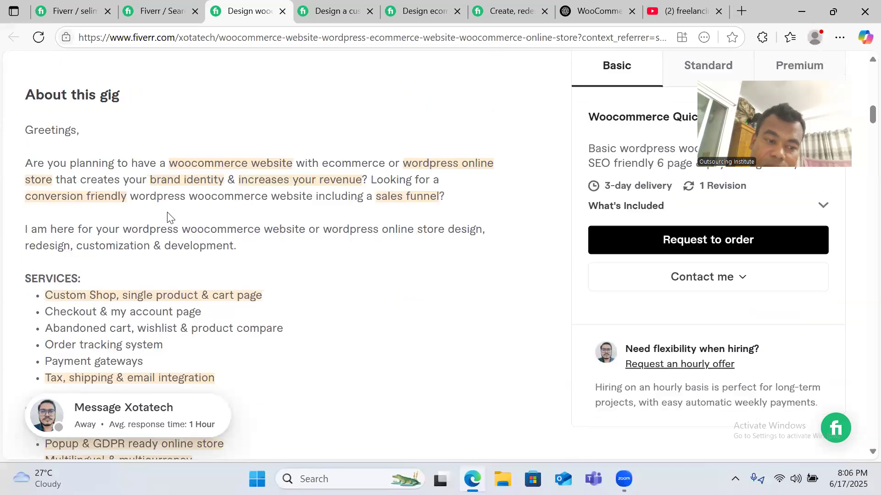
{"action": "scroll", "coordinate": [169, 216], "scroll_direction": "down", "scroll_amount": 3}
{"action": "left_click", "coordinate": [155, 9]}
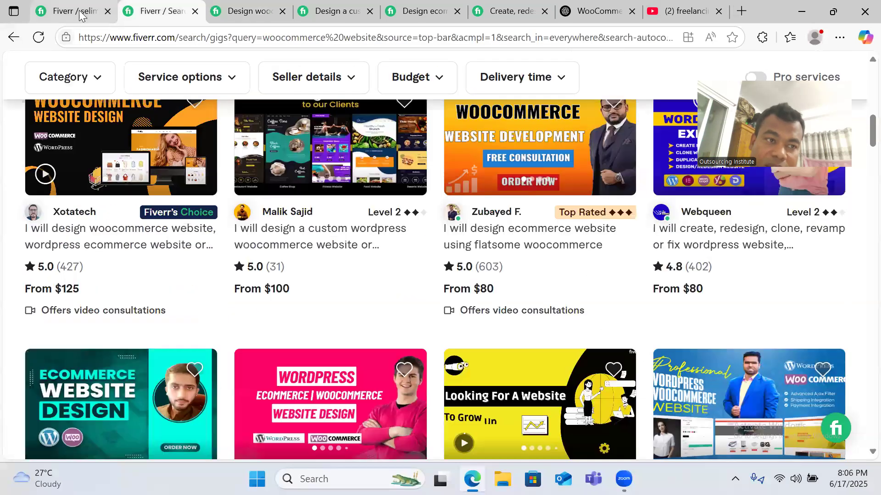
{"action": "left_click", "coordinate": [80, 14]}
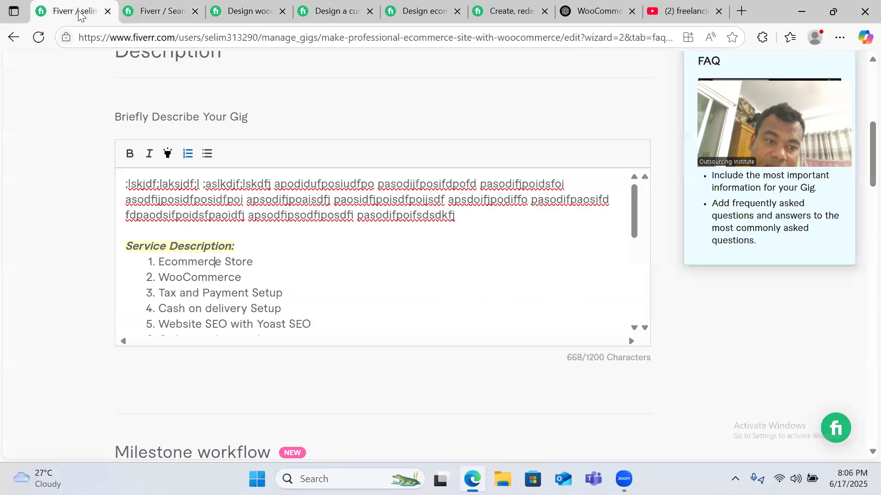
{"action": "left_click", "coordinate": [246, 14]}
{"action": "scroll", "coordinate": [284, 186], "scroll_direction": "up", "scroll_amount": 4}
{"action": "scroll", "coordinate": [281, 184], "scroll_direction": "down", "scroll_amount": 2}
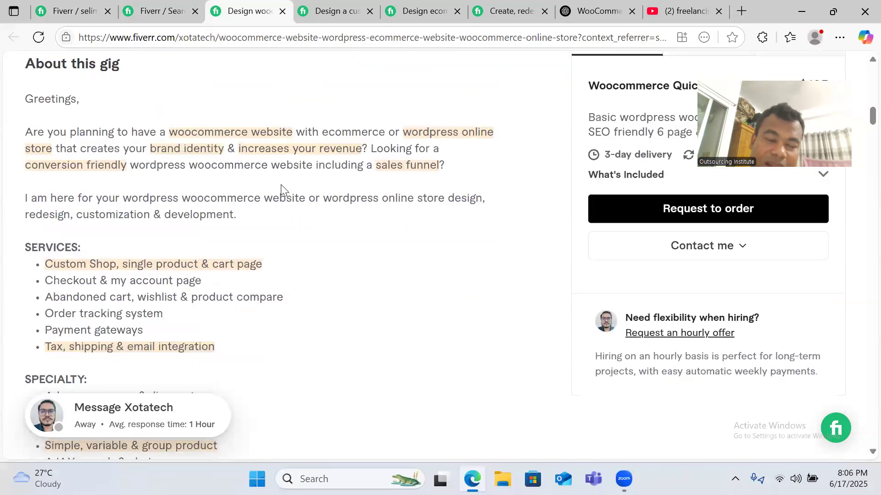
{"action": "scroll", "coordinate": [281, 185], "scroll_direction": "down", "scroll_amount": 2}
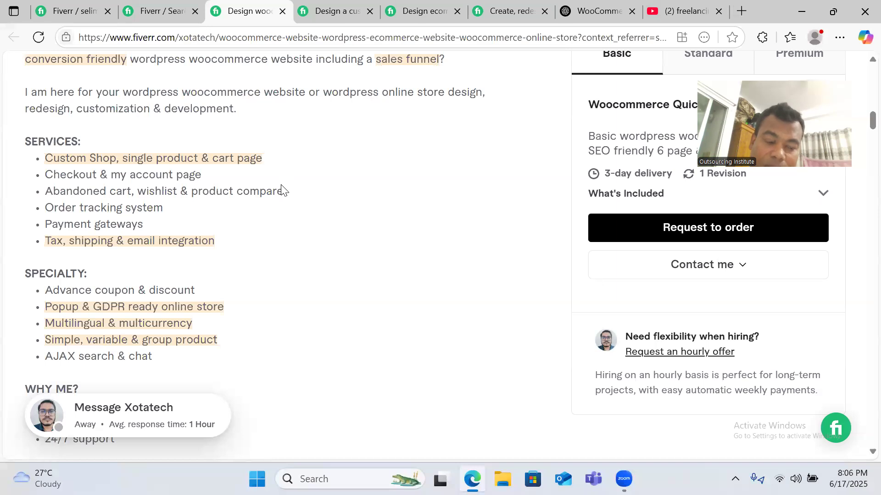
{"action": "left_click", "coordinate": [74, 12]}
{"action": "left_click", "coordinate": [261, 6]}
- Switch to the ChatGPT conversation and begin a new prompt with "pls write a"
{"action": "left_click", "coordinate": [592, 11]}
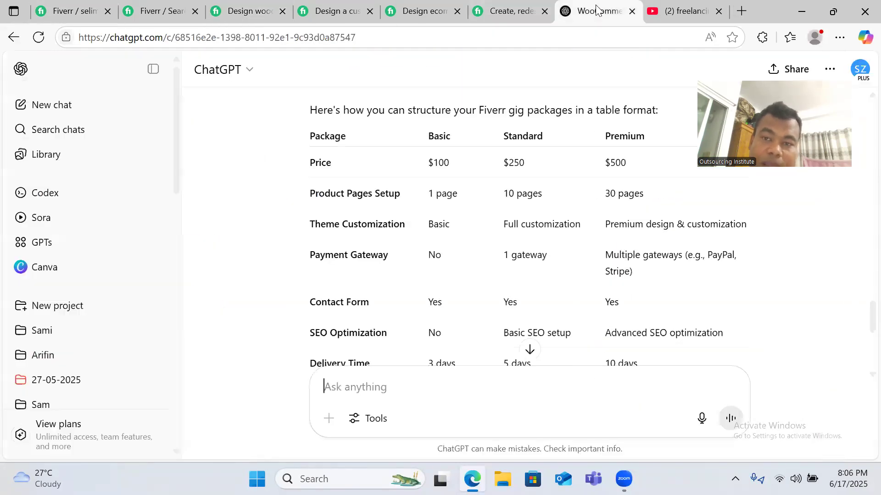
{"action": "scroll", "coordinate": [451, 161], "scroll_direction": "down", "scroll_amount": 7}
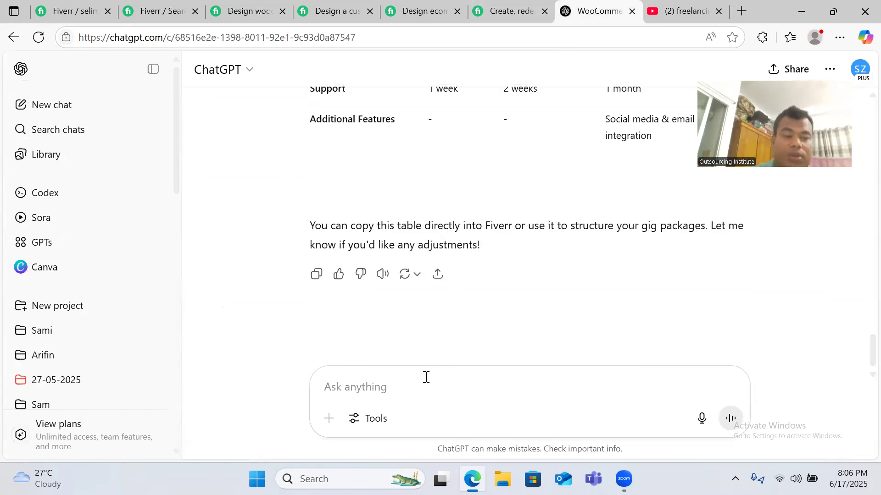
{"action": "type", "text": "pls write a"}
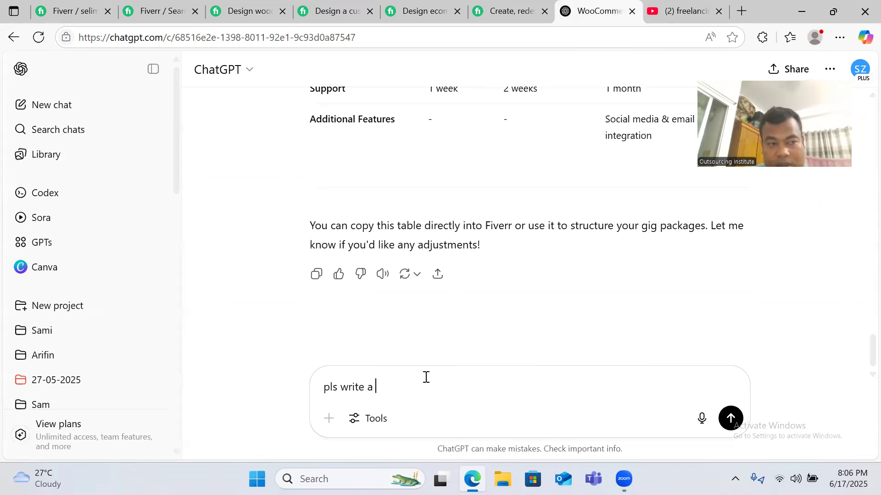
- Look over the draft gig description, the competing WooCommerce gigs and the Fiverr search results
{"action": "left_click", "coordinate": [71, 6]}
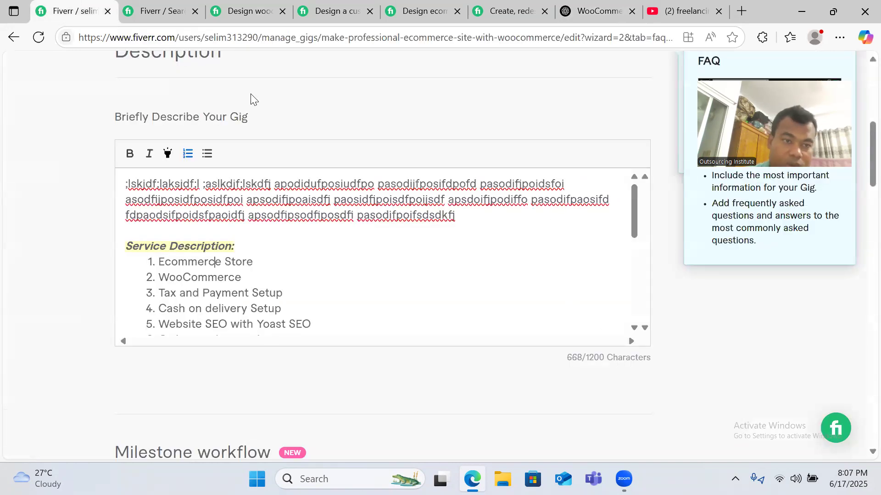
{"action": "scroll", "coordinate": [250, 96], "scroll_direction": "up", "scroll_amount": 1}
{"action": "left_click", "coordinate": [503, 8]}
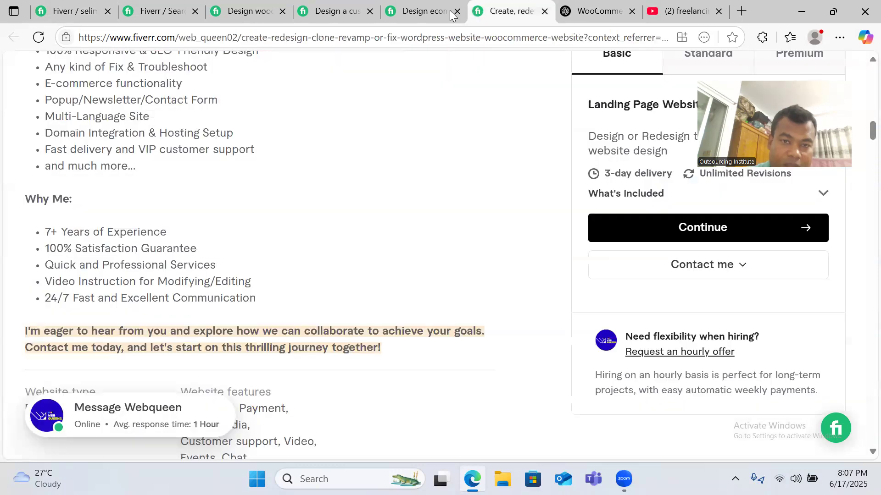
{"action": "left_click", "coordinate": [420, 10]}
{"action": "left_click", "coordinate": [327, 8]}
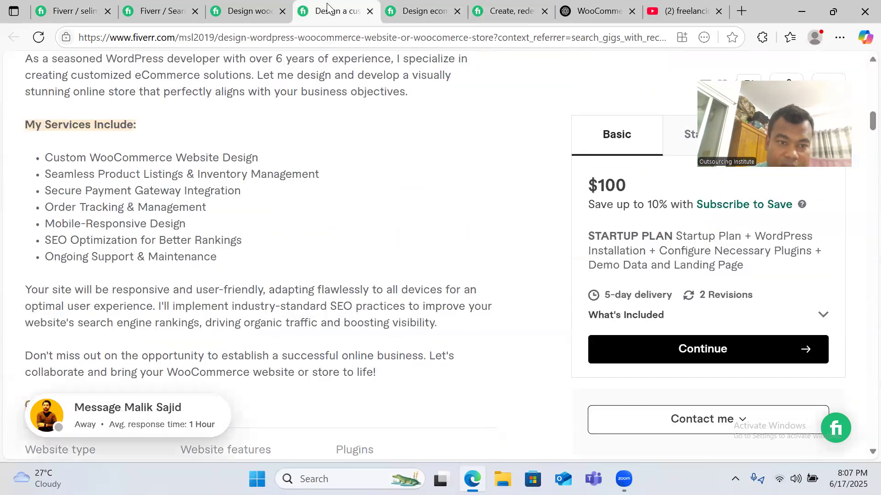
{"action": "left_click", "coordinate": [251, 10]}
{"action": "left_click", "coordinate": [159, 8]}
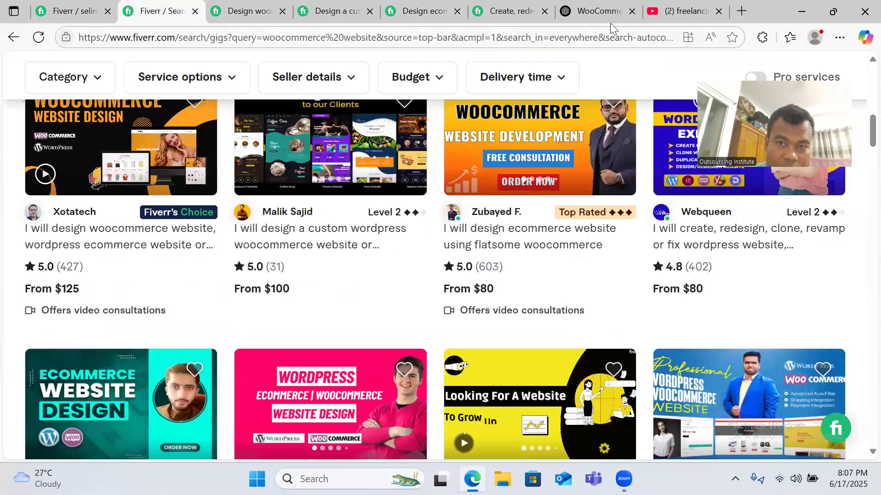
- Return to ChatGPT, complete the prompt as "pls write a description for my fiverr gig" and send it
{"action": "left_click", "coordinate": [589, 11]}
{"action": "type", "text": "d"}
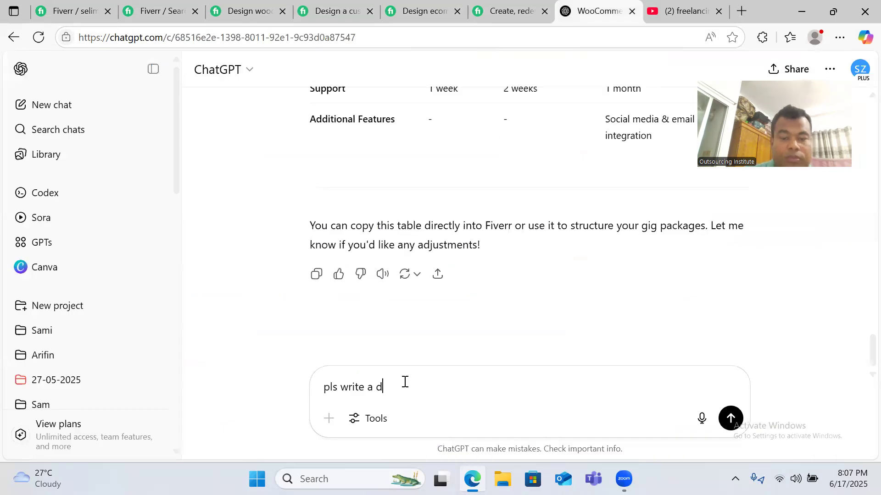
{"action": "type", "text": "escription "}
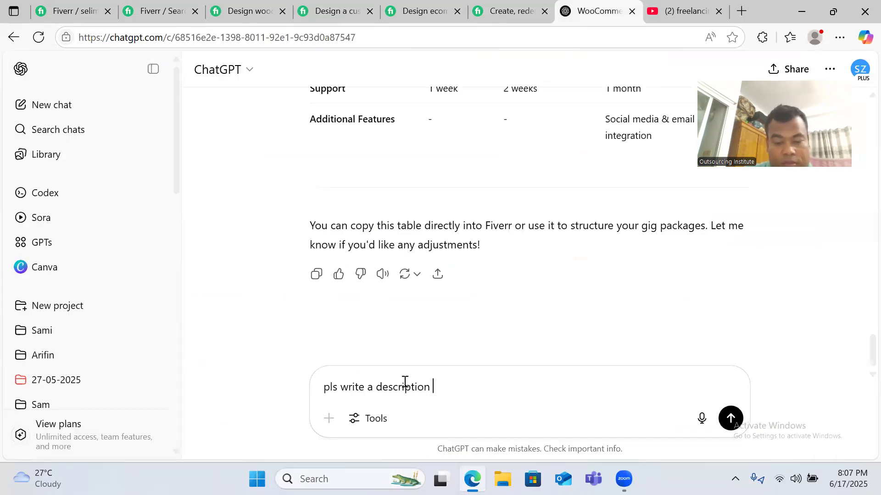
{"action": "type", "text": "for my fiverr gig"}
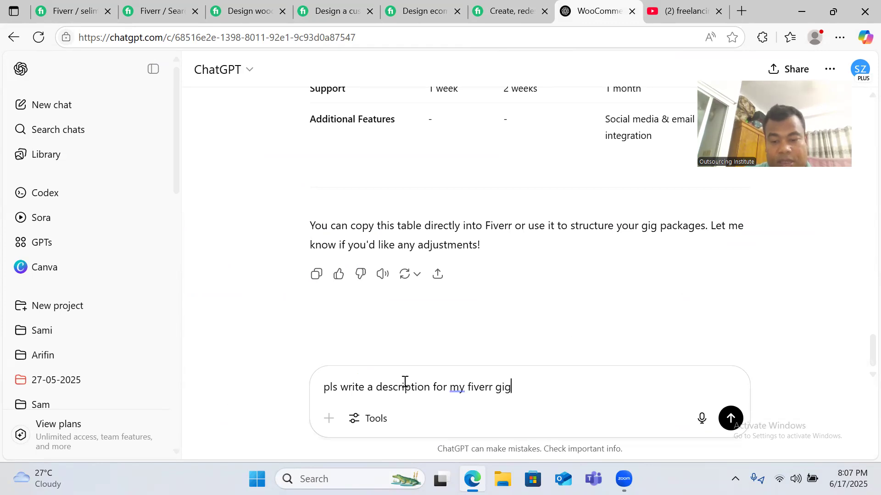
{"action": "key", "text": "Return"}
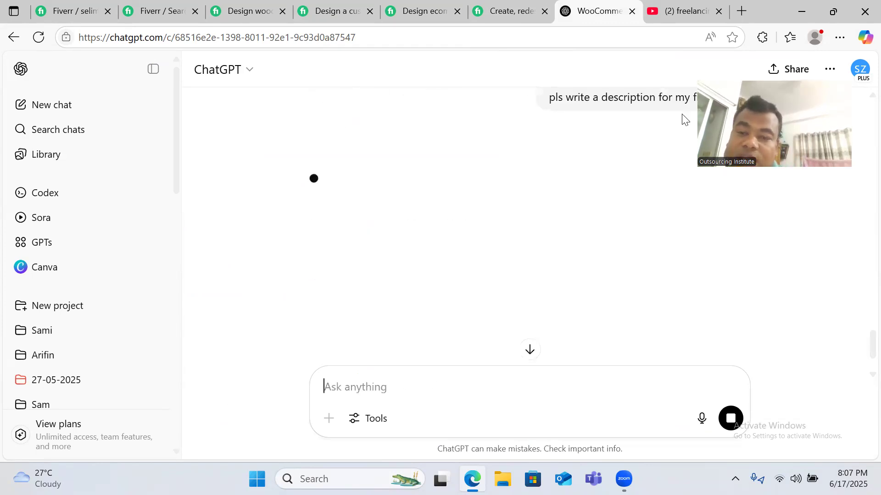
- Read through the generated gig description, covering its welcome headline, intro paragraphs, "What I Offer" list and "Why Choose Me?" section
{"action": "scroll", "coordinate": [625, 132], "scroll_direction": "up", "scroll_amount": 5}
{"action": "scroll", "coordinate": [592, 250], "scroll_direction": "down", "scroll_amount": 1}
{"action": "scroll", "coordinate": [592, 250], "scroll_direction": "down", "scroll_amount": 6}
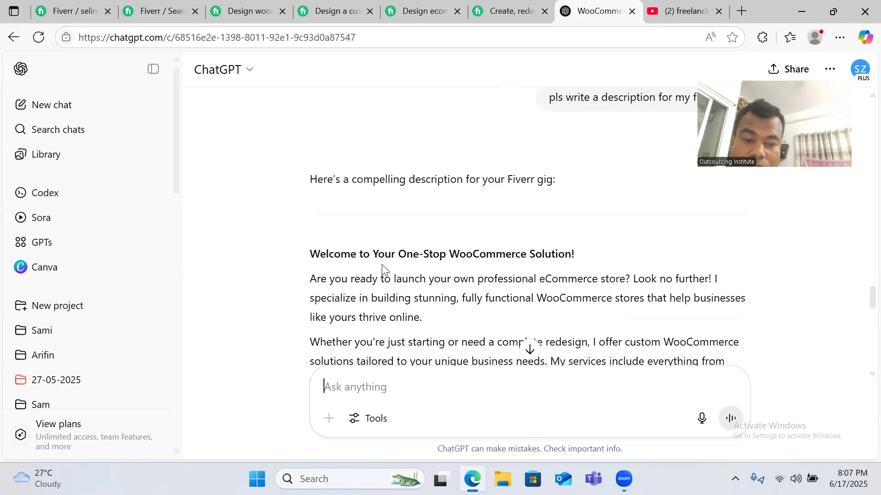
{"action": "scroll", "coordinate": [570, 257], "scroll_direction": "down", "scroll_amount": 3}
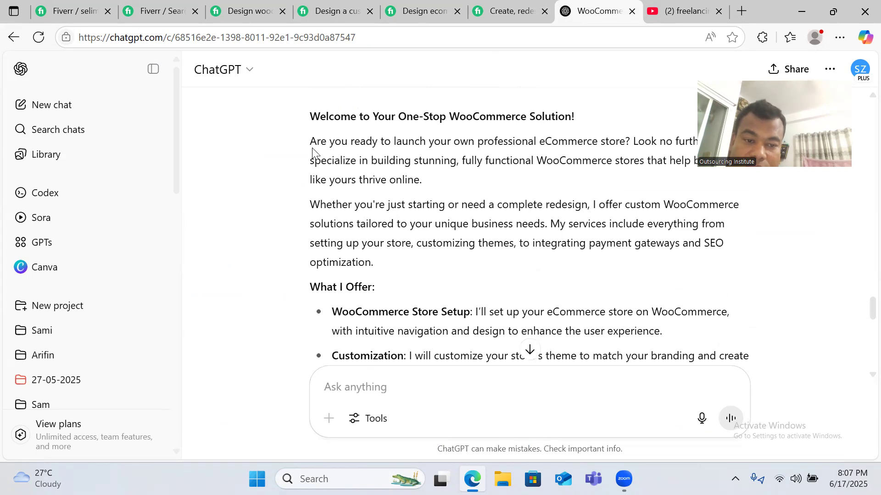
{"action": "left_click_drag", "start_coordinate": [311, 141], "coordinate": [426, 257]}
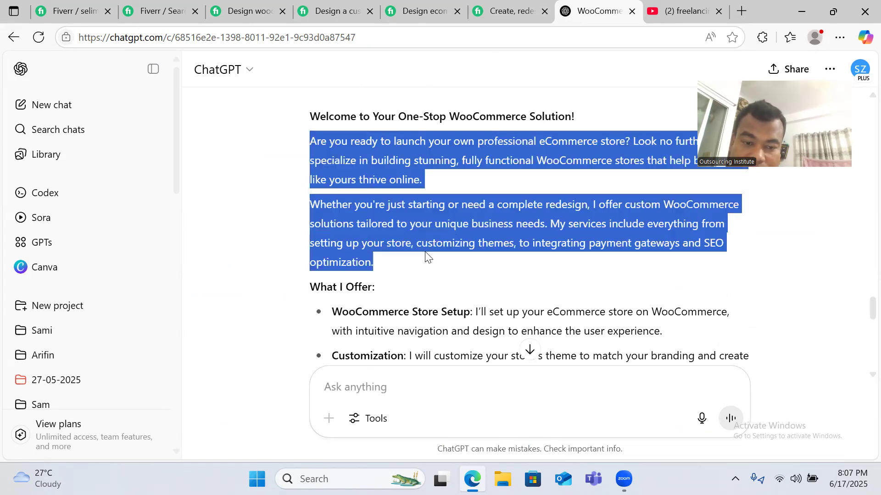
{"action": "left_click", "coordinate": [400, 277]}
{"action": "scroll", "coordinate": [326, 166], "scroll_direction": "down", "scroll_amount": 3}
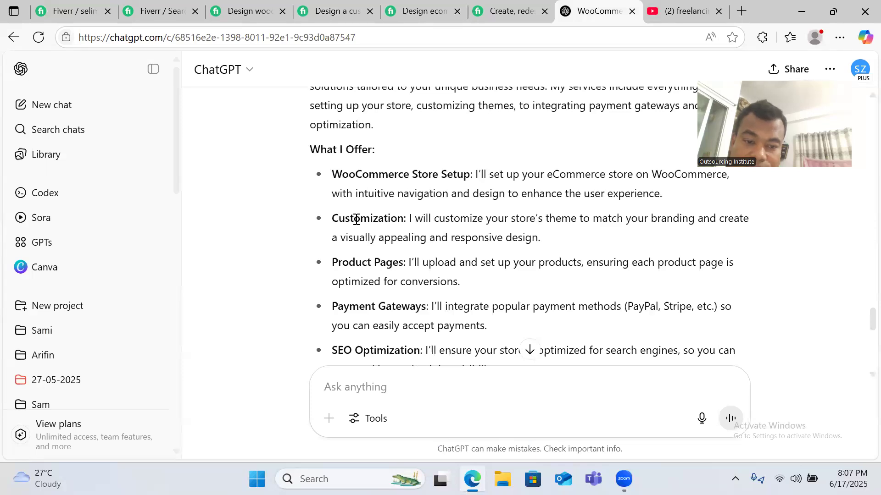
{"action": "scroll", "coordinate": [474, 259], "scroll_direction": "down", "scroll_amount": 2}
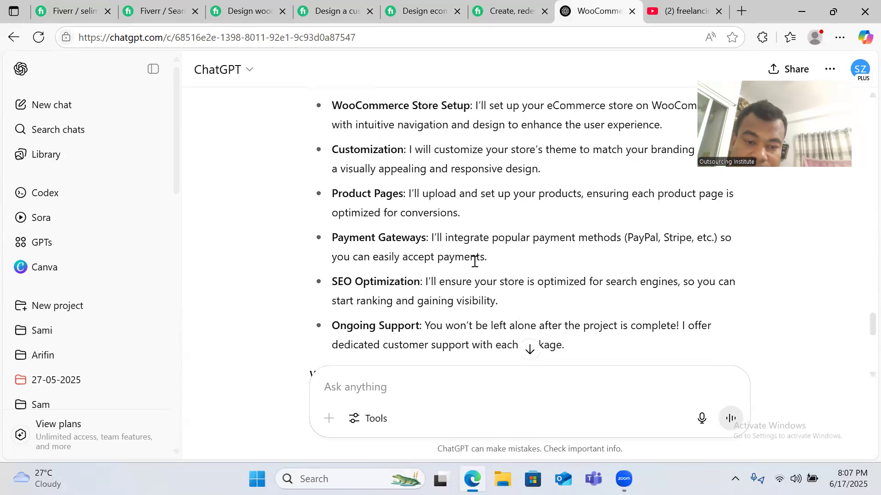
{"action": "scroll", "coordinate": [439, 293], "scroll_direction": "down", "scroll_amount": 1}
{"action": "scroll", "coordinate": [449, 315], "scroll_direction": "down", "scroll_amount": 3}
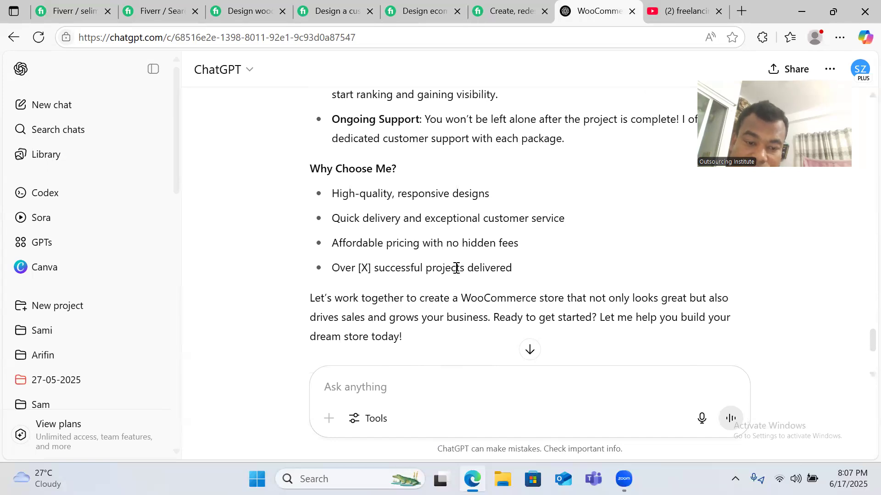
{"action": "scroll", "coordinate": [457, 269], "scroll_direction": "down", "scroll_amount": 4}
{"action": "scroll", "coordinate": [458, 271], "scroll_direction": "up", "scroll_amount": 12}
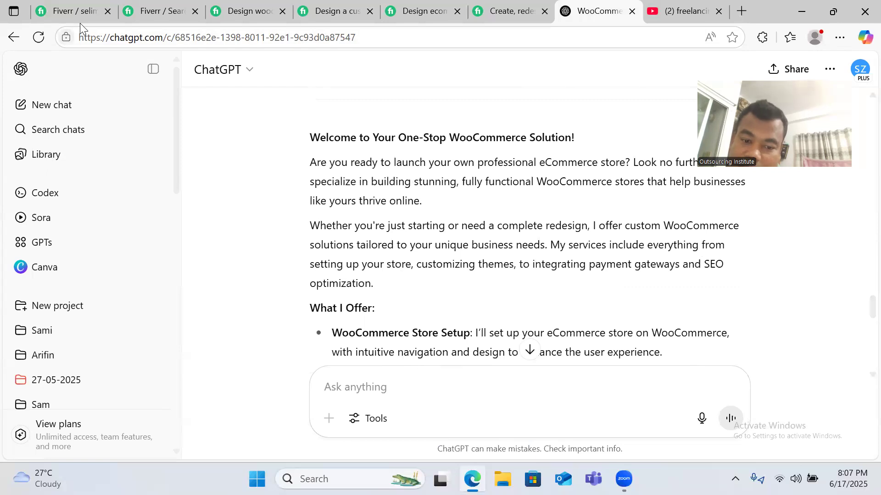
{"action": "scroll", "coordinate": [439, 256], "scroll_direction": "down", "scroll_amount": 8}
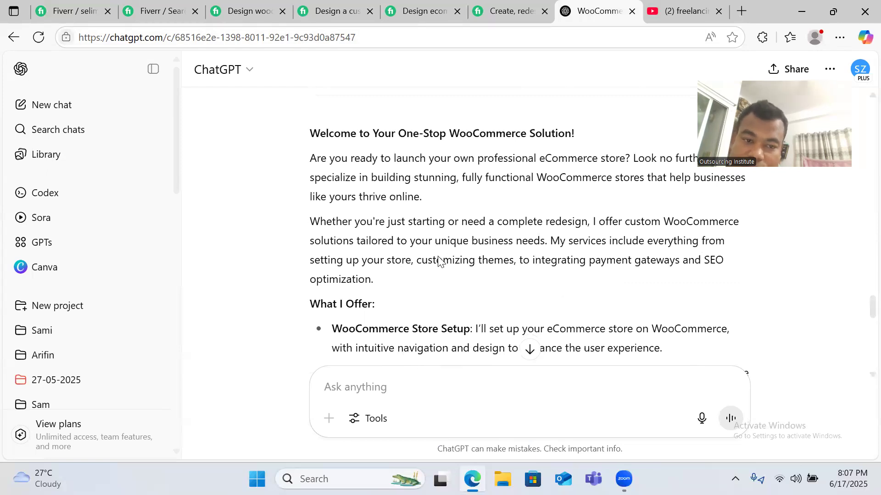
{"action": "scroll", "coordinate": [439, 256], "scroll_direction": "down", "scroll_amount": 3}
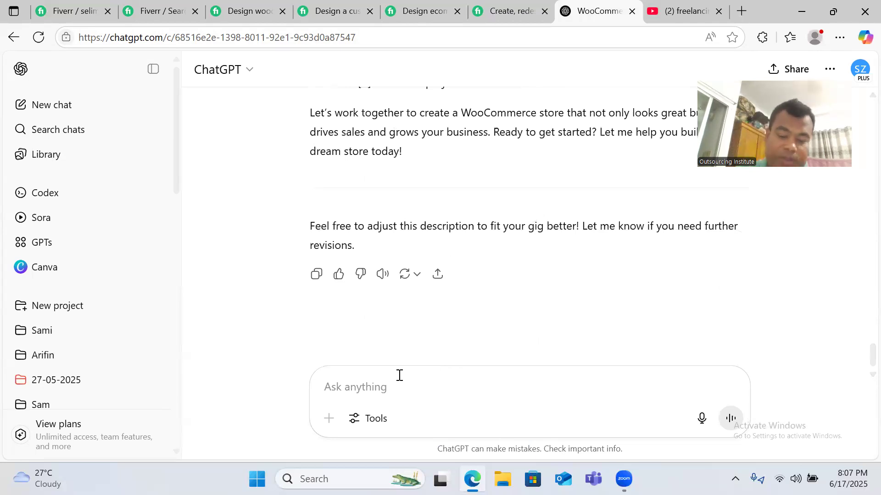
- Request a different version of the gig description with the prompt "another" and look it over
{"action": "type", "text": "another"}
{"action": "key", "text": "Return"}
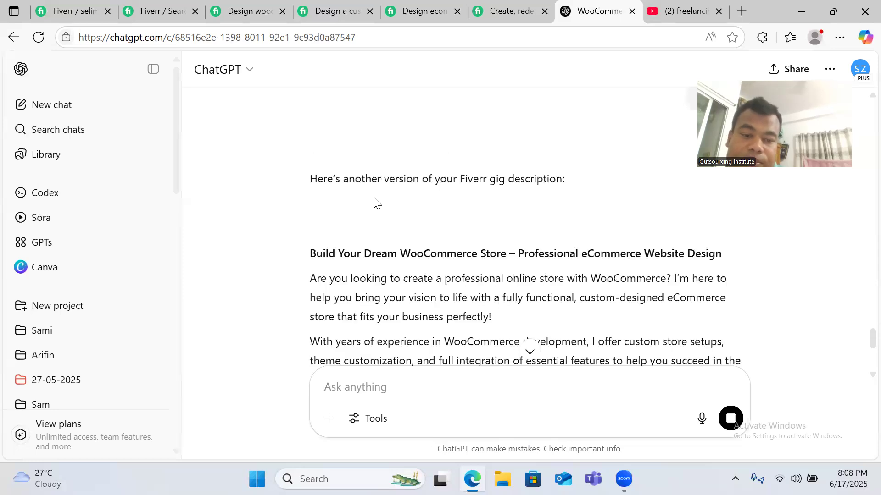
{"action": "scroll", "coordinate": [430, 256], "scroll_direction": "down", "scroll_amount": 4}
{"action": "scroll", "coordinate": [429, 255], "scroll_direction": "up", "scroll_amount": 5}
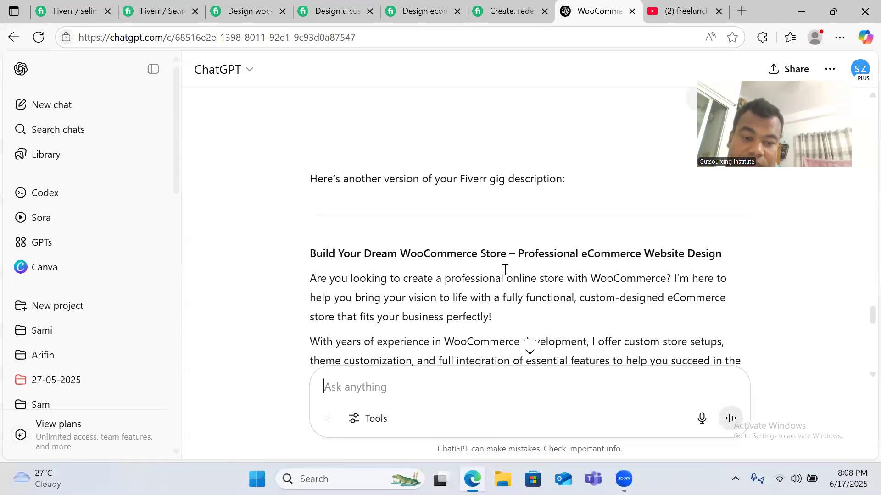
{"action": "scroll", "coordinate": [464, 274], "scroll_direction": "down", "scroll_amount": 10}
- Copy the headline "Welcome to Your One-Stop WooCommerce Solution!" from ChatGPT's first gig description
{"action": "scroll", "coordinate": [465, 275], "scroll_direction": "up", "scroll_amount": 10}
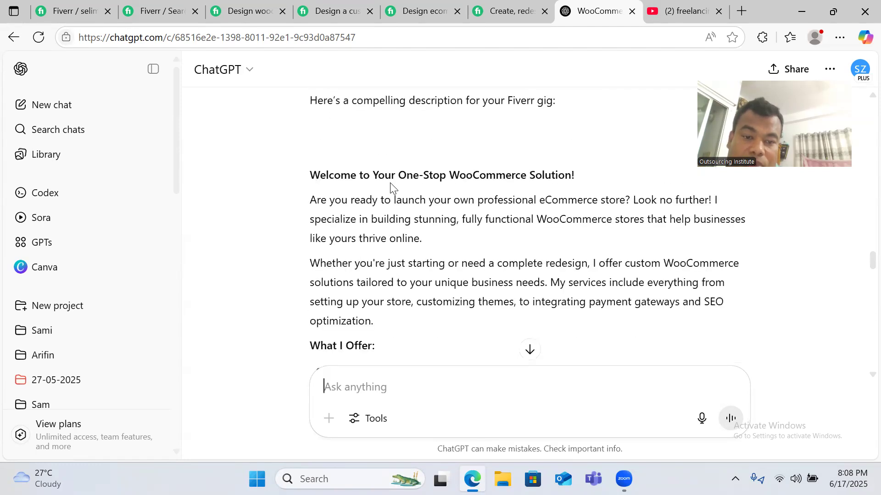
{"action": "left_click_drag", "start_coordinate": [312, 173], "coordinate": [578, 177]}
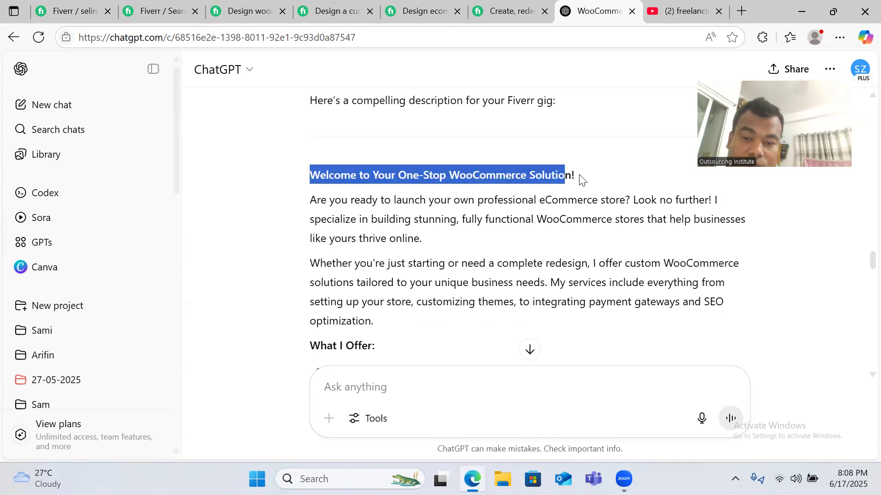
{"action": "right_click", "coordinate": [558, 177]}
{"action": "left_click", "coordinate": [591, 190]}
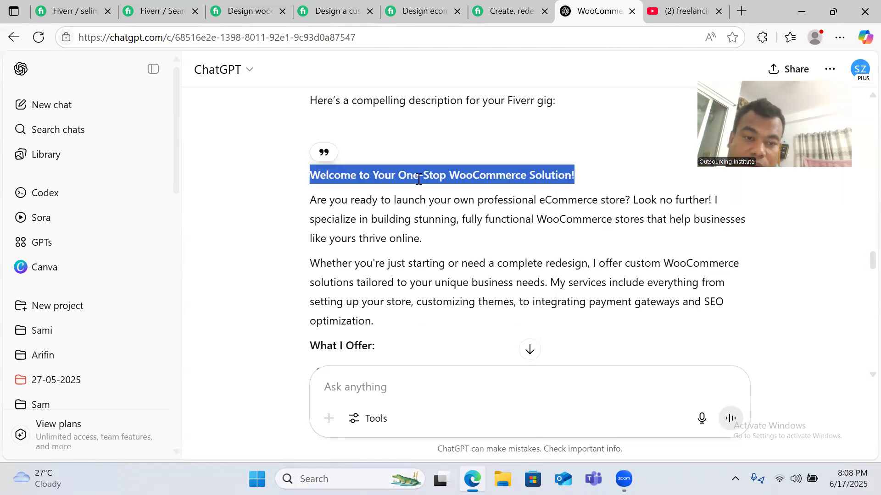
- Paste the copied headline on a new line above the placeholder intro in the Fiverr gig description and remove its exclamation mark
{"action": "left_click", "coordinate": [58, 12]}
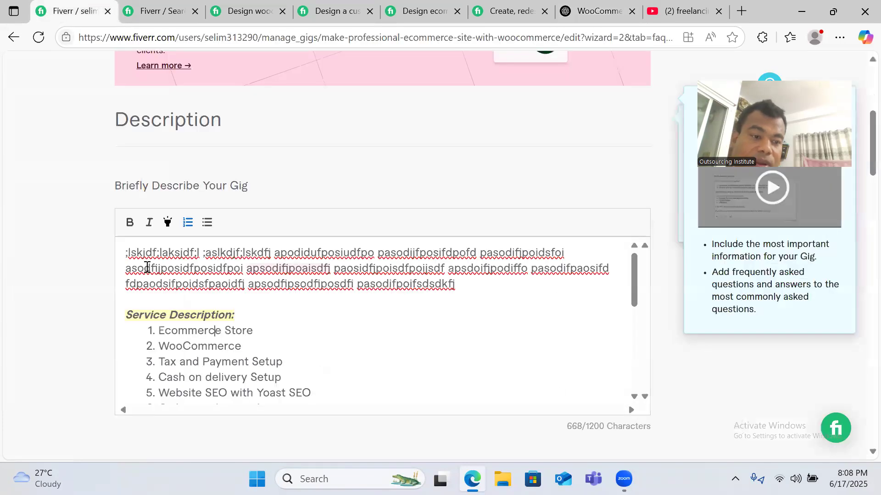
{"action": "left_click", "coordinate": [125, 254]}
{"action": "key", "text": "Return"}
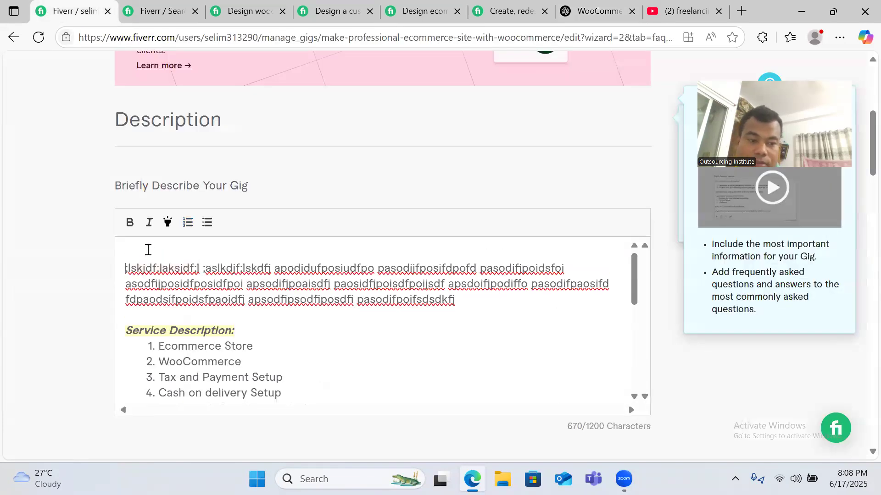
{"action": "key", "text": "ctrl+v"}
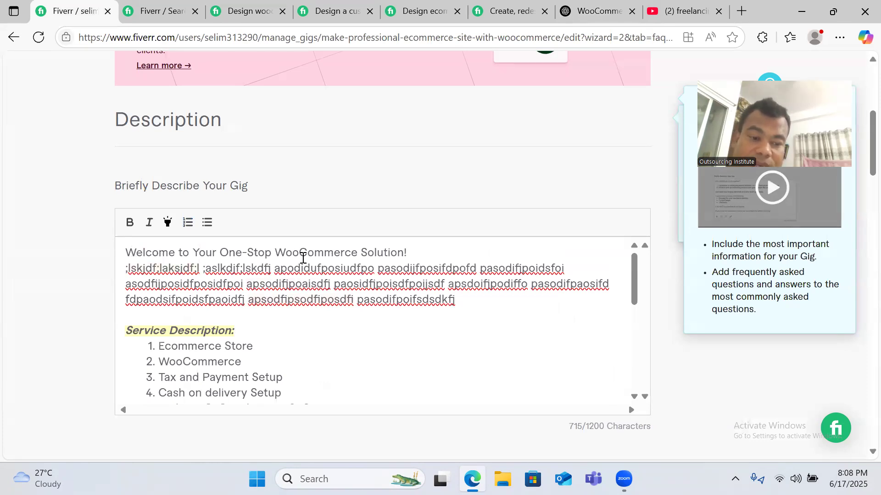
{"action": "left_click", "coordinate": [414, 256]}
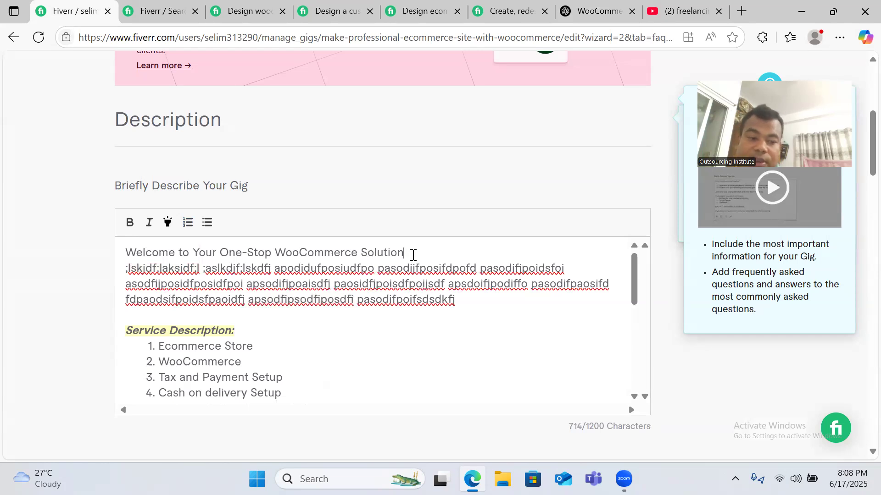
- Review the gig description from the welcome headline and placeholder intro through the Service Description list to the Service Specialty section
{"action": "left_click", "coordinate": [346, 299]}
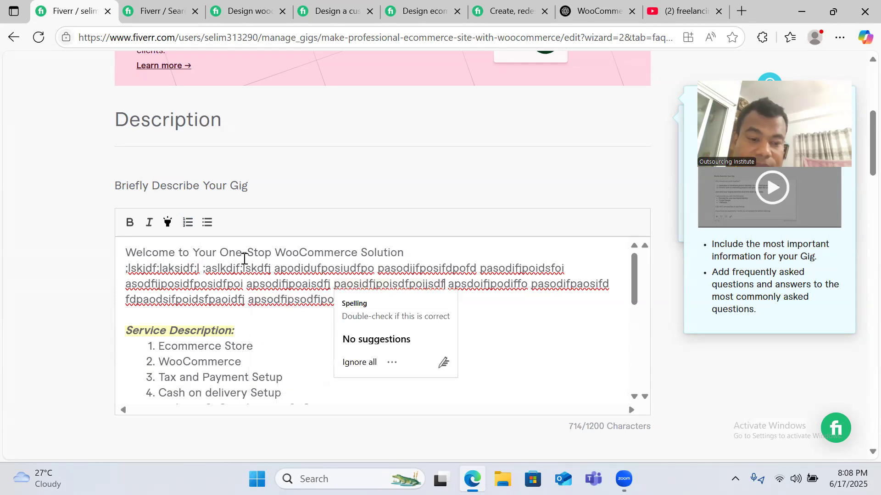
{"action": "left_click", "coordinate": [272, 283]}
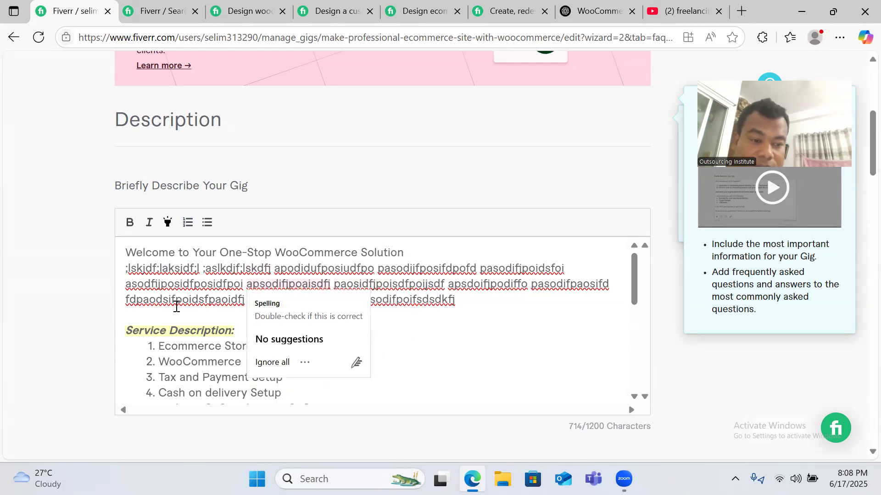
{"action": "left_click", "coordinate": [149, 328]}
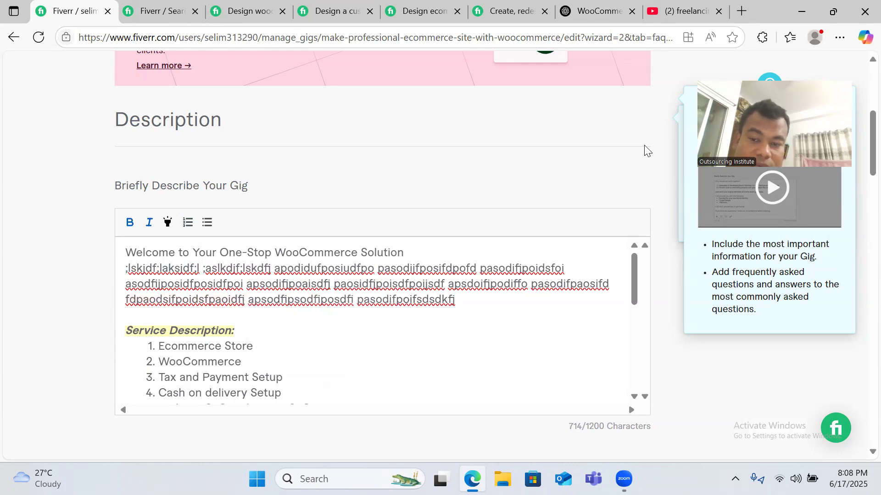
{"action": "scroll", "coordinate": [502, 191], "scroll_direction": "down", "scroll_amount": 3}
{"action": "scroll", "coordinate": [345, 184], "scroll_direction": "down", "scroll_amount": 5}
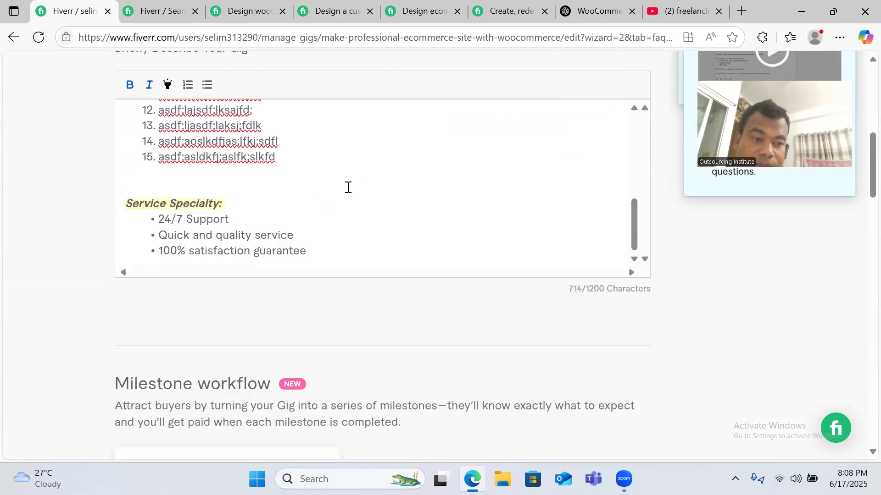
{"action": "scroll", "coordinate": [348, 186], "scroll_direction": "up", "scroll_amount": 5}
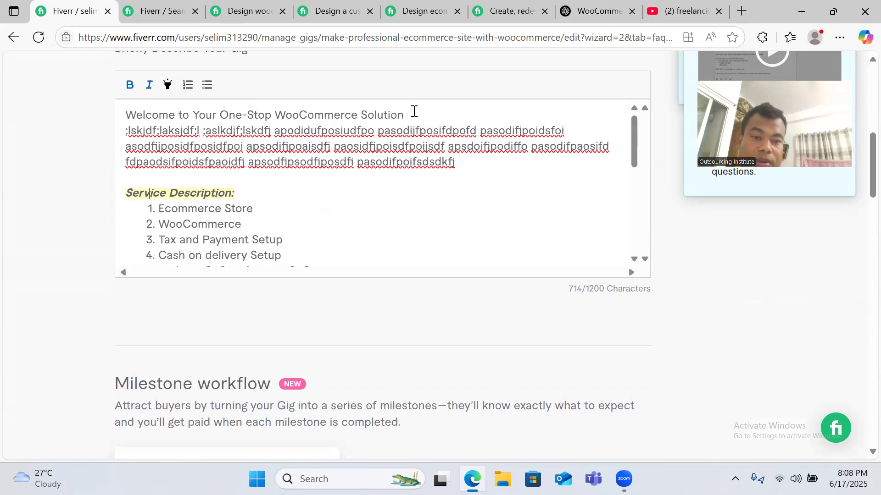
{"action": "scroll", "coordinate": [497, 183], "scroll_direction": "down", "scroll_amount": 5}
{"action": "scroll", "coordinate": [496, 183], "scroll_direction": "up", "scroll_amount": 5}
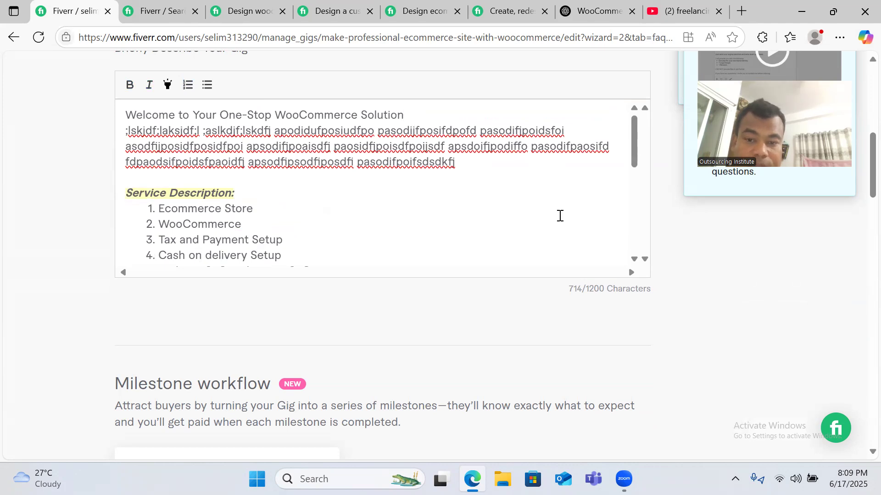
- Save the gig's Description and FAQ page and continue to the buyer requirements page
{"action": "scroll", "coordinate": [596, 232], "scroll_direction": "down", "scroll_amount": 5}
{"action": "scroll", "coordinate": [551, 379], "scroll_direction": "down", "scroll_amount": 6}
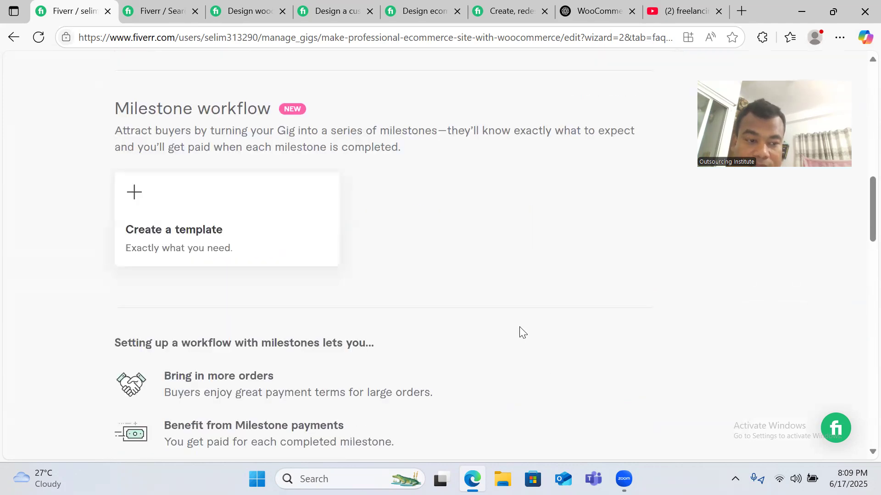
{"action": "scroll", "coordinate": [522, 332], "scroll_direction": "down", "scroll_amount": 5}
{"action": "scroll", "coordinate": [527, 339], "scroll_direction": "down", "scroll_amount": 3}
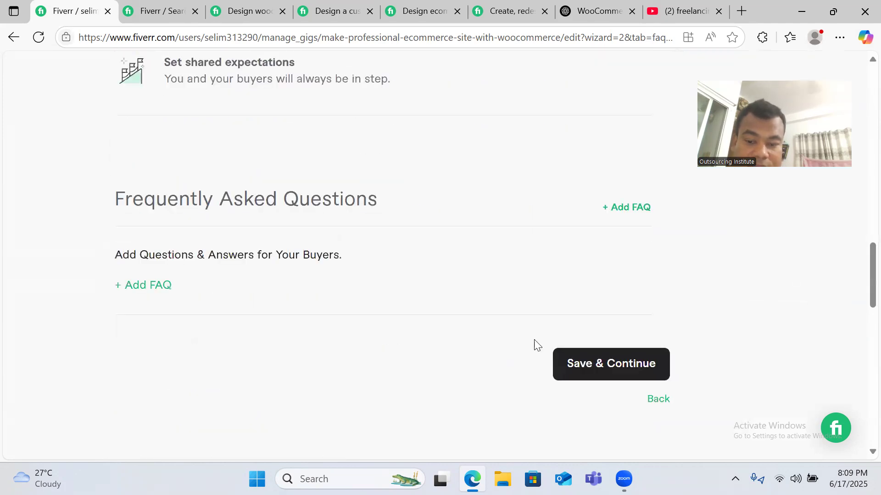
{"action": "left_click", "coordinate": [565, 372]}
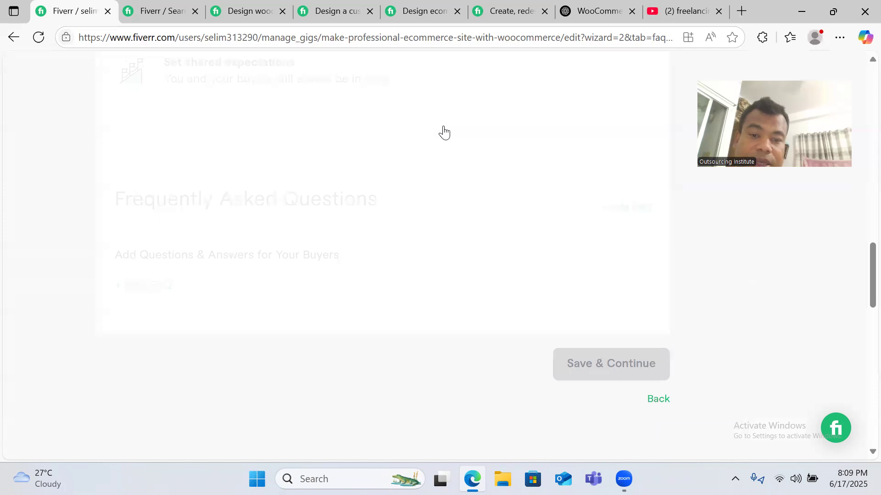
- Start a new custom question for buyers under Your Questions, below the two general Fiverr questions
{"action": "scroll", "coordinate": [420, 208], "scroll_direction": "down", "scroll_amount": 5}
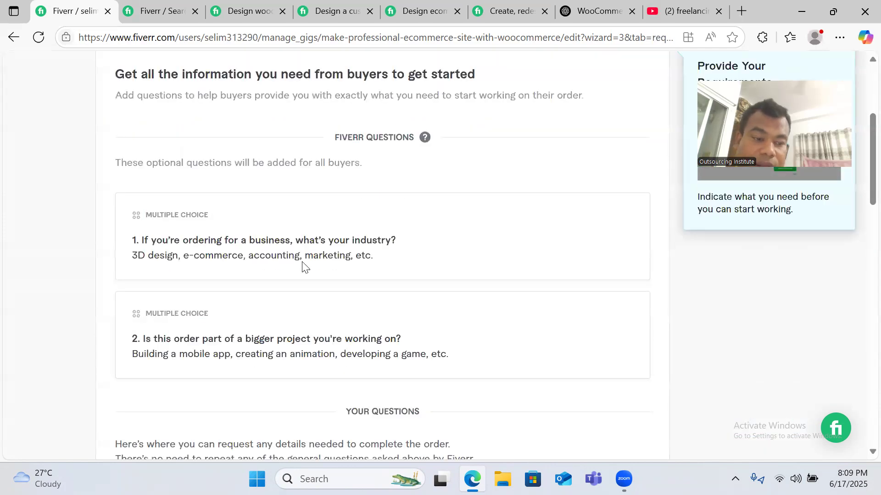
{"action": "scroll", "coordinate": [303, 267], "scroll_direction": "down", "scroll_amount": 5}
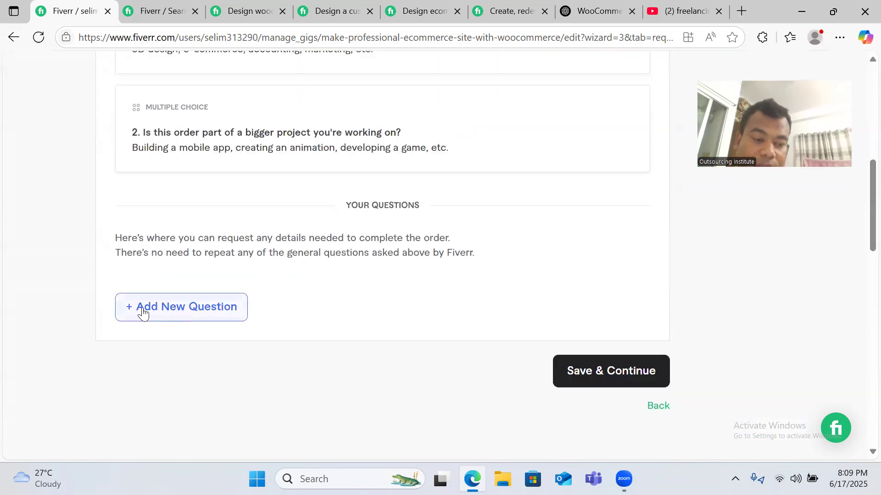
{"action": "left_click", "coordinate": [176, 308]}
{"action": "left_click", "coordinate": [176, 306]}
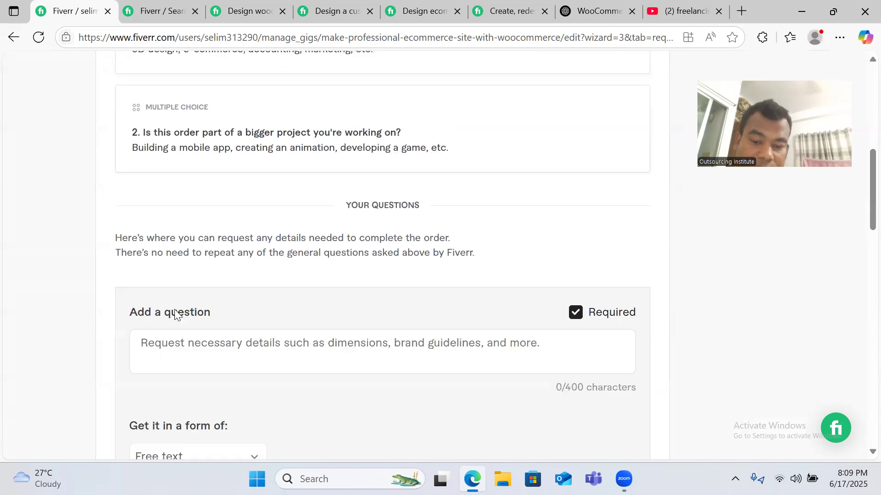
{"action": "scroll", "coordinate": [176, 315], "scroll_direction": "down", "scroll_amount": 5}
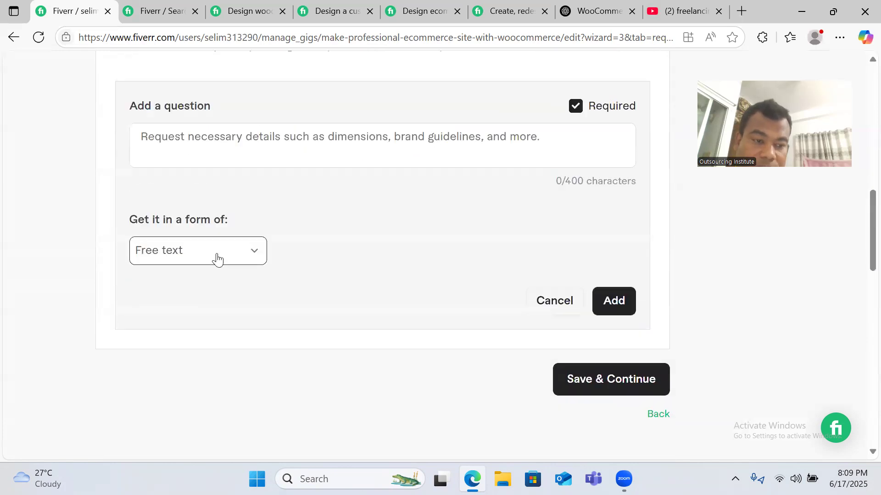
- Enter the question's first two lines: "1. Company name and Logo" and "2. Product photo and description"
{"action": "left_click", "coordinate": [232, 140]}
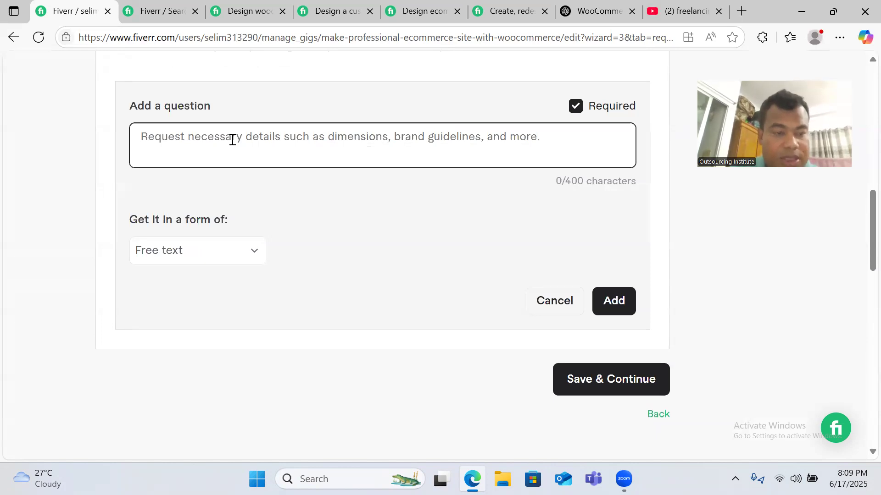
{"action": "type", "text": "1. Company nam"}
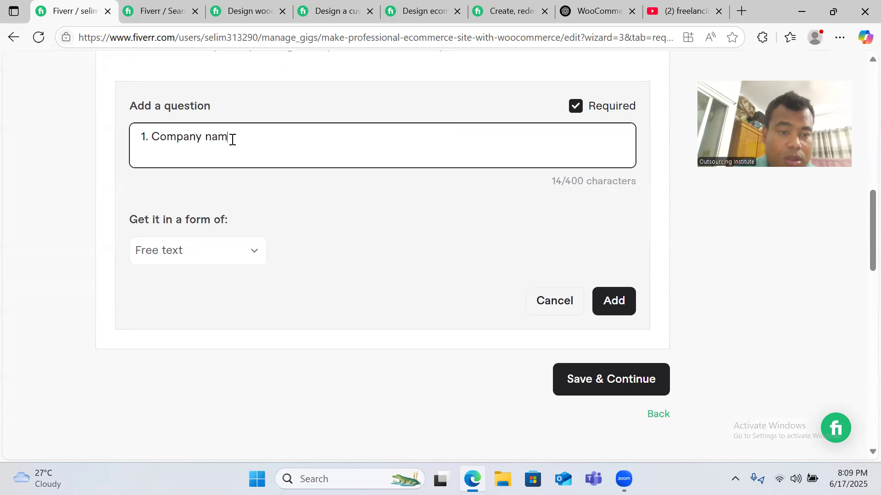
{"action": "type", "text": "e and Logo"}
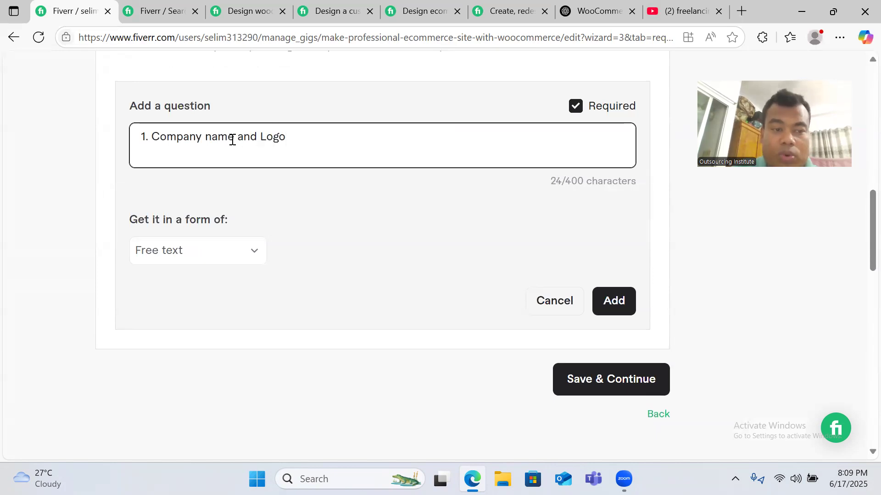
{"action": "type", "text": "2. Prof"}
{"action": "type", "text": "u"}
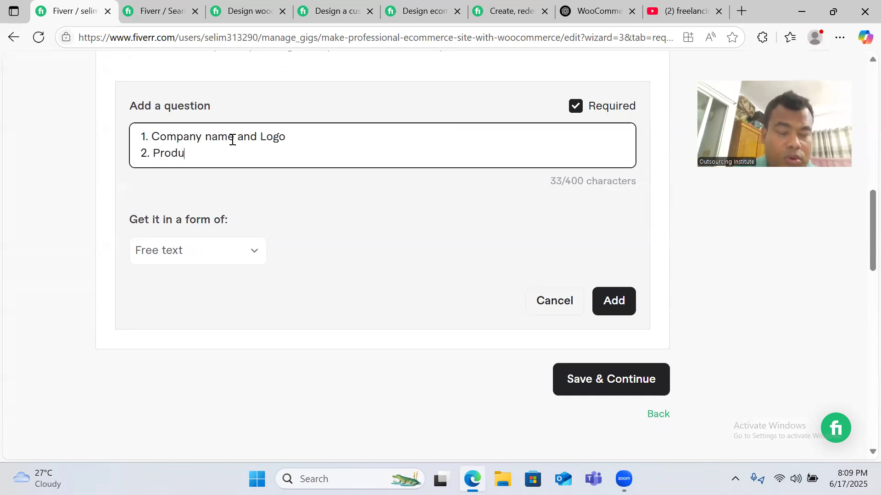
{"action": "type", "text": "ct photo"}
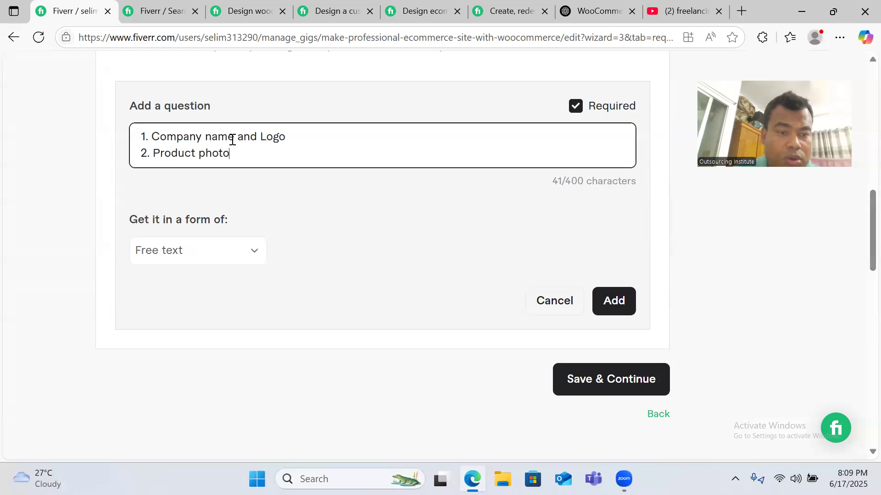
{"action": "type", "text": " and description"}
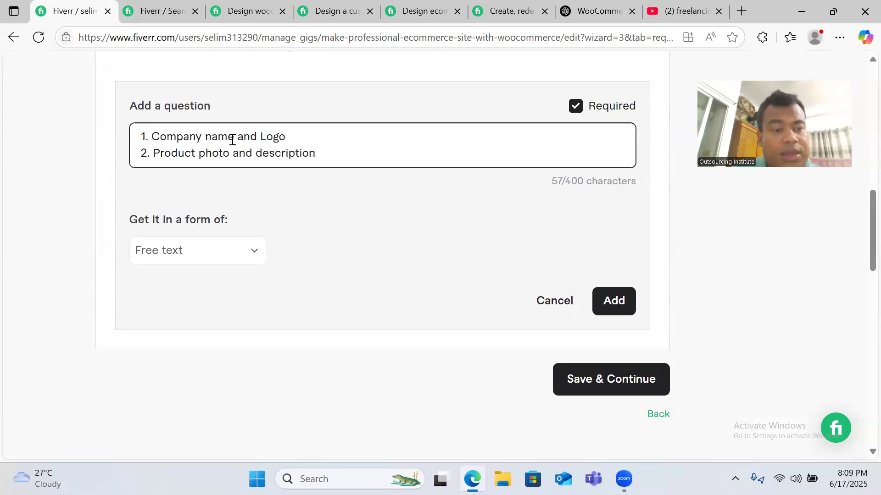
{"action": "key", "text": "Return"}
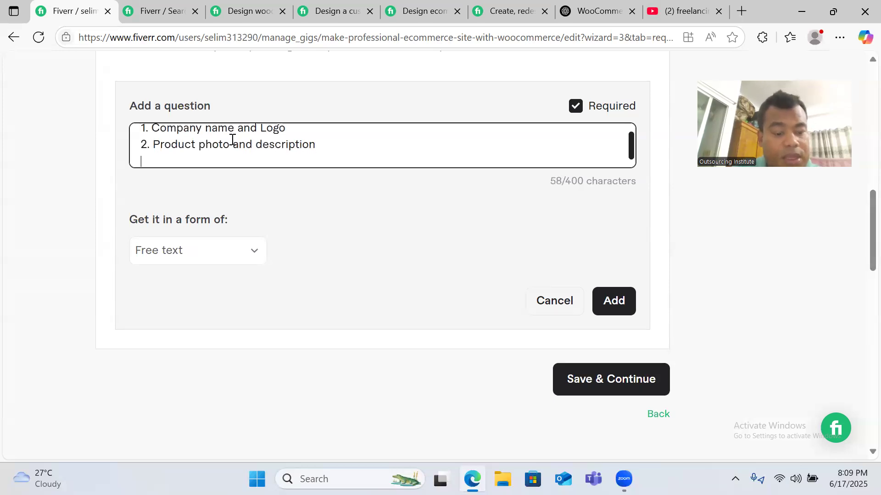
- Add the lines "3. Other required information if necessary" and "4. Instructions" to the buyer question
{"action": "type", "text": "3."}
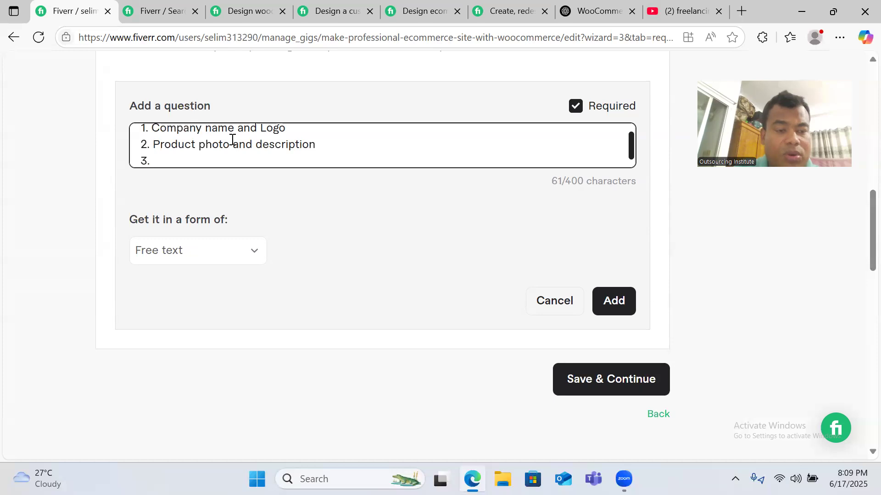
{"action": "type", "text": "Other requir"}
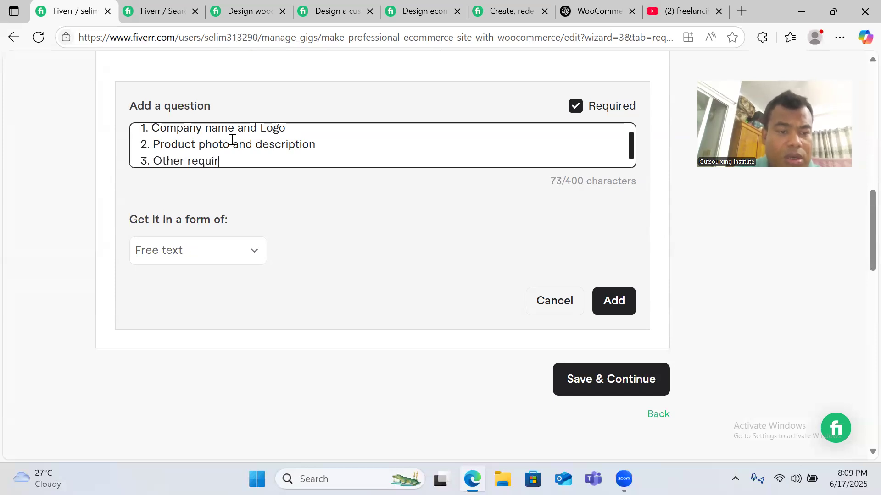
{"action": "type", "text": "ed information"}
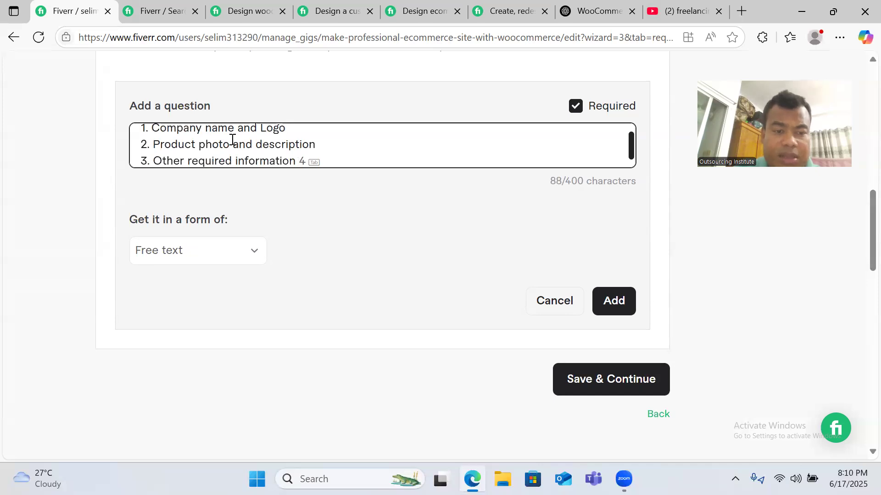
{"action": "type", "text": "if necc"}
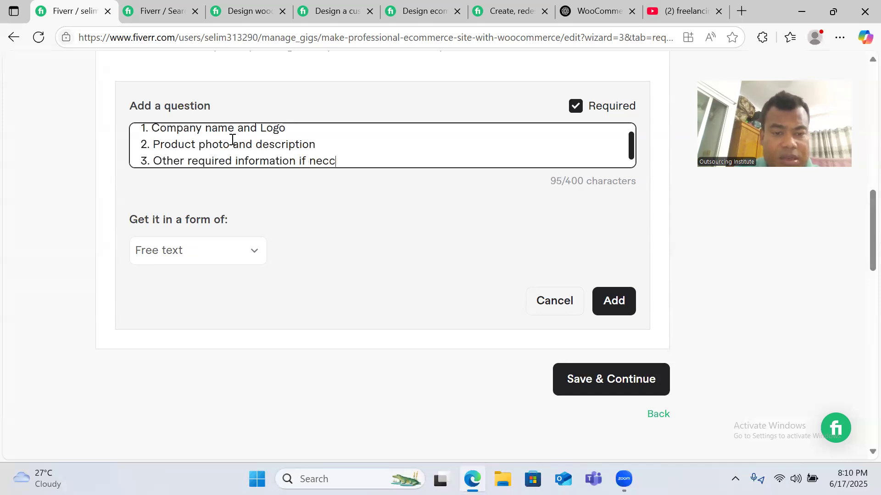
{"action": "key", "text": "BackSpace"}
{"action": "type", "text": "essary"}
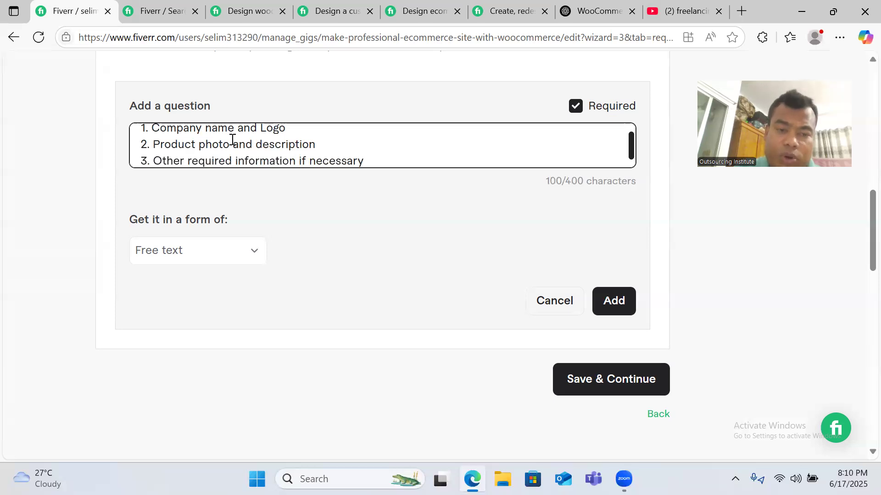
{"action": "key", "text": "Return"}
{"action": "type", "text": "4. Inst"}
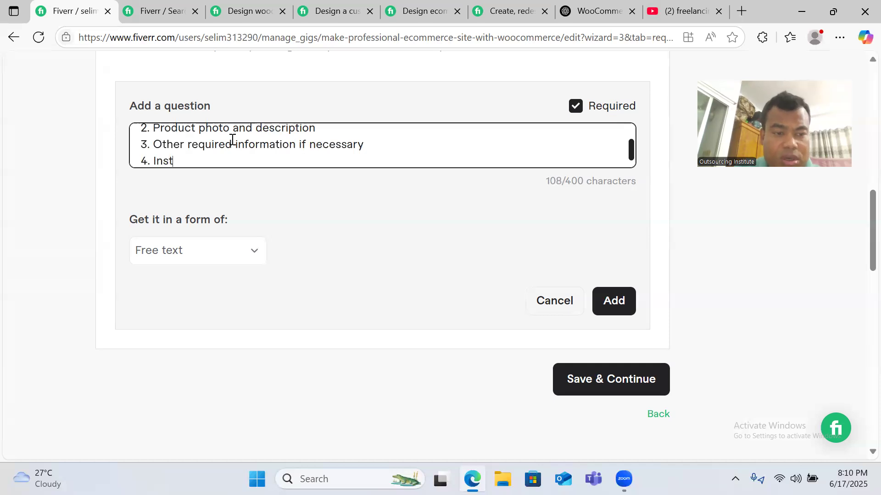
{"action": "type", "text": "ructions"}
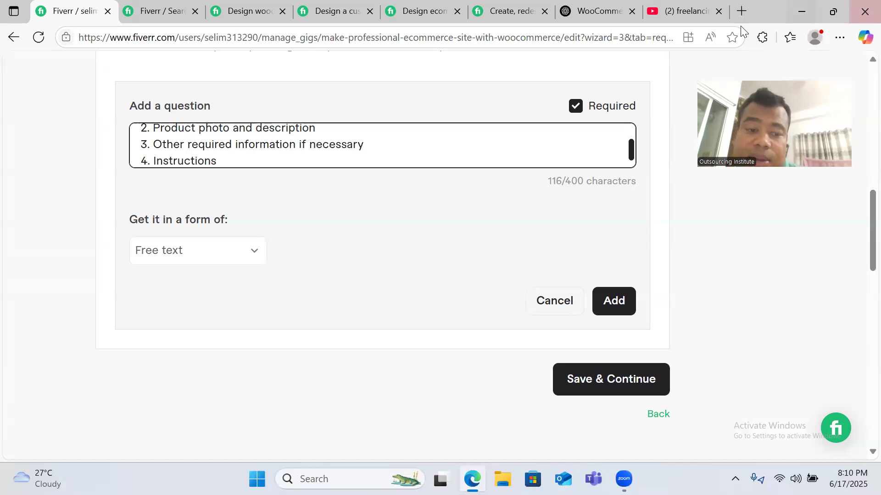
- Read back through the four numbered items in the buyer question, from company name and logo to instructions
{"action": "scroll", "coordinate": [441, 137], "scroll_direction": "up", "scroll_amount": 2}
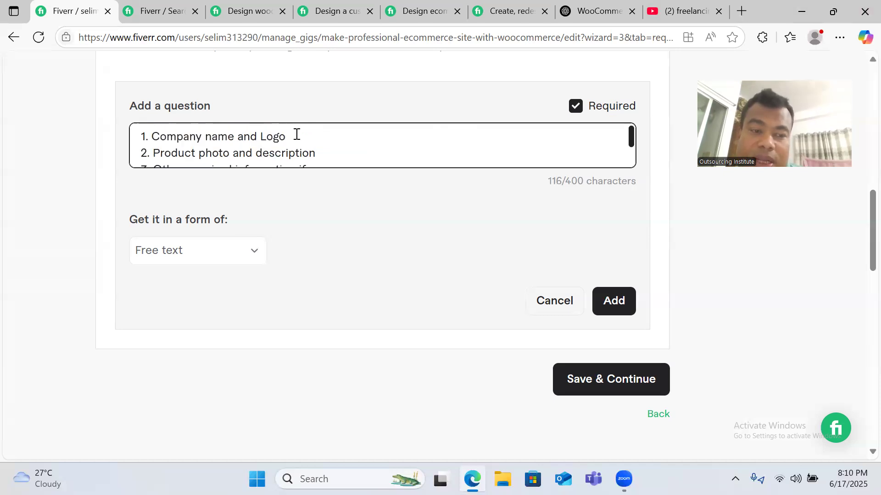
{"action": "left_click_drag", "start_coordinate": [202, 138], "coordinate": [327, 140]}
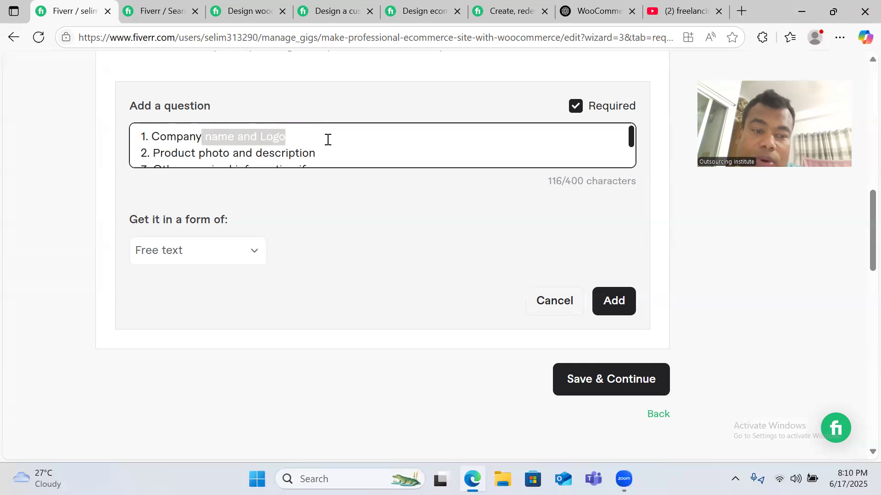
{"action": "left_click", "coordinate": [325, 141]}
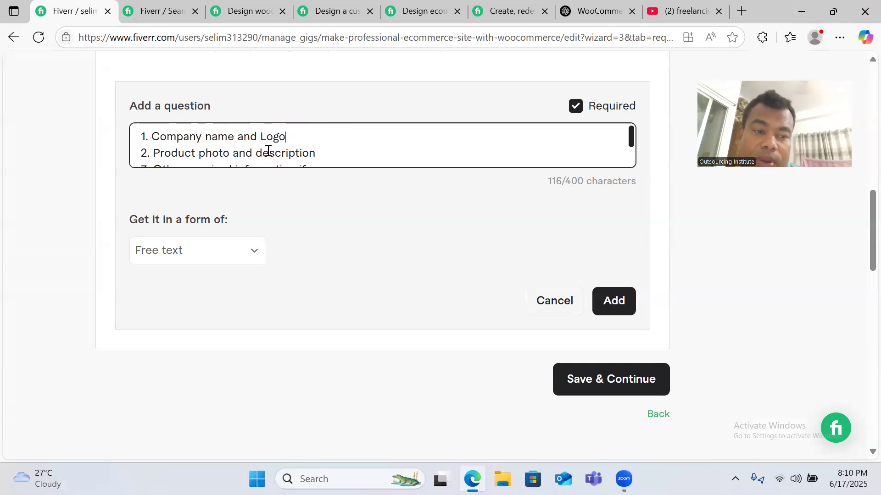
{"action": "left_click_drag", "start_coordinate": [160, 154], "coordinate": [355, 150]}
{"action": "left_click", "coordinate": [347, 148]}
{"action": "scroll", "coordinate": [305, 148], "scroll_direction": "down", "scroll_amount": 1}
{"action": "left_click_drag", "start_coordinate": [166, 142], "coordinate": [371, 144]}
{"action": "left_click", "coordinate": [367, 138]}
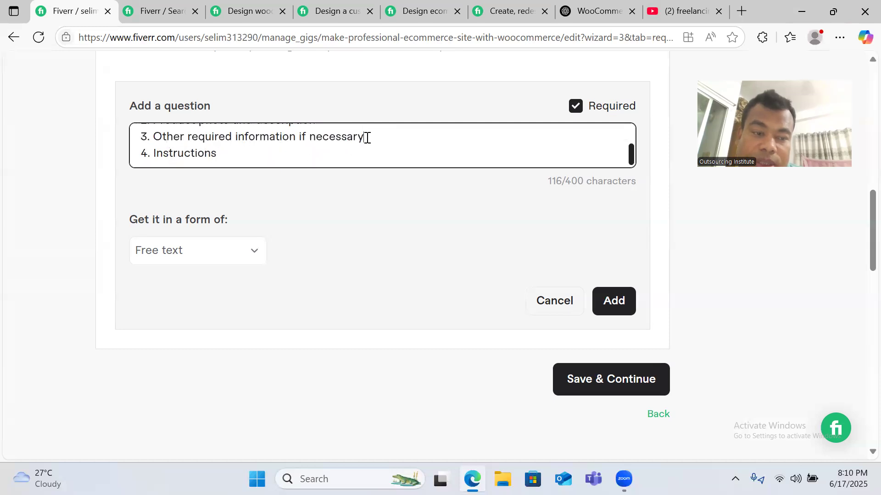
{"action": "left_click", "coordinate": [163, 153]}
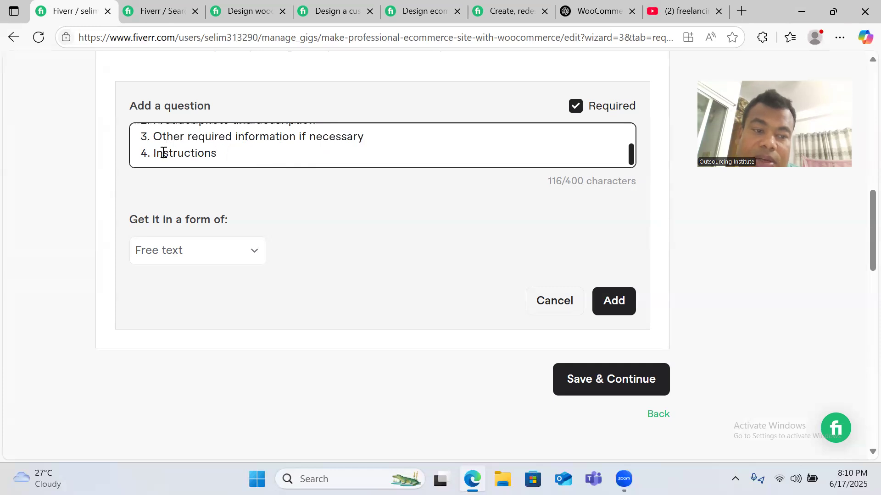
{"action": "left_click", "coordinate": [207, 155]}
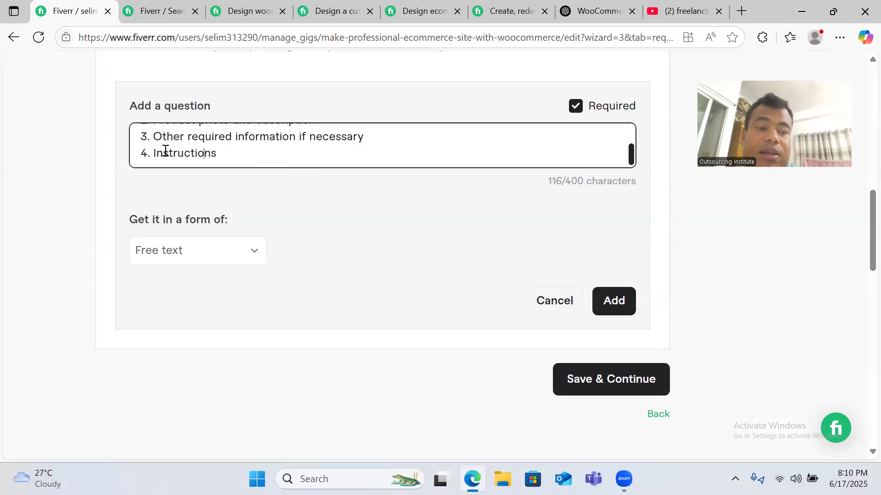
{"action": "scroll", "coordinate": [285, 153], "scroll_direction": "up", "scroll_amount": 2}
{"action": "scroll", "coordinate": [281, 152], "scroll_direction": "down", "scroll_amount": 2}
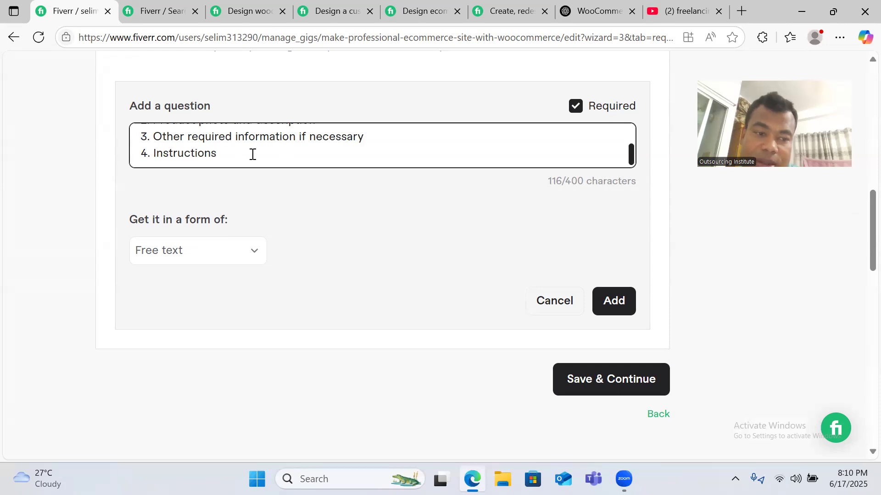
{"action": "scroll", "coordinate": [253, 154], "scroll_direction": "up", "scroll_amount": 2}
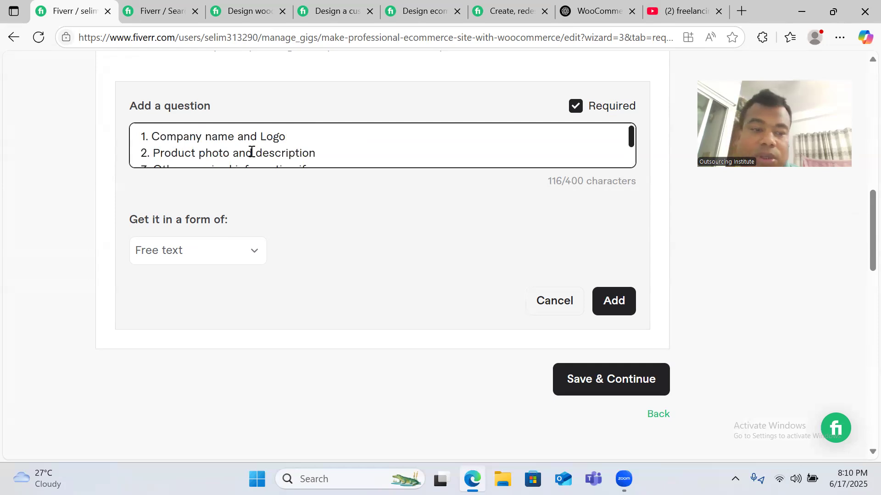
- Review the four-item buyer question and set its answer format to Attachment
{"action": "scroll", "coordinate": [251, 152], "scroll_direction": "up", "scroll_amount": 3}
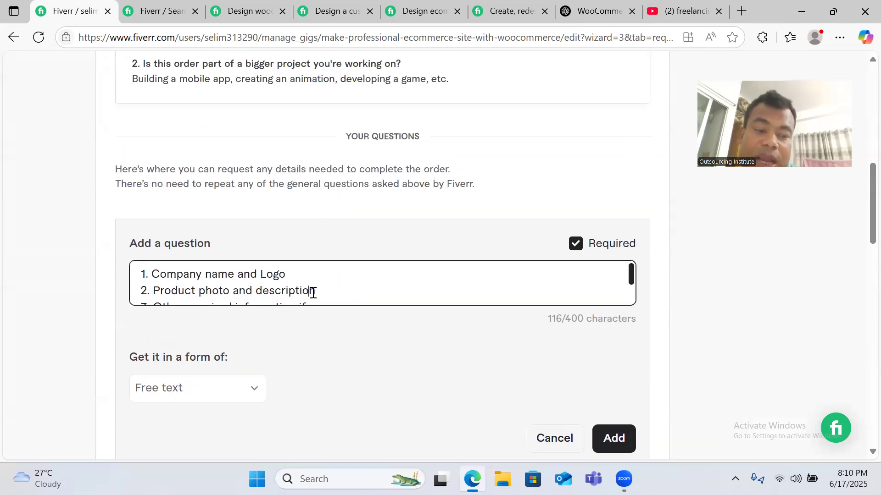
{"action": "scroll", "coordinate": [314, 293], "scroll_direction": "down", "scroll_amount": 2}
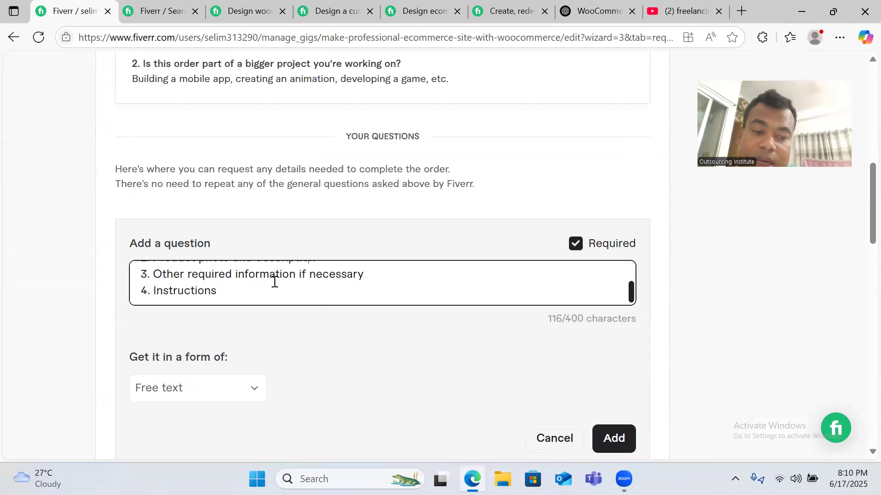
{"action": "scroll", "coordinate": [272, 278], "scroll_direction": "up", "scroll_amount": 2}
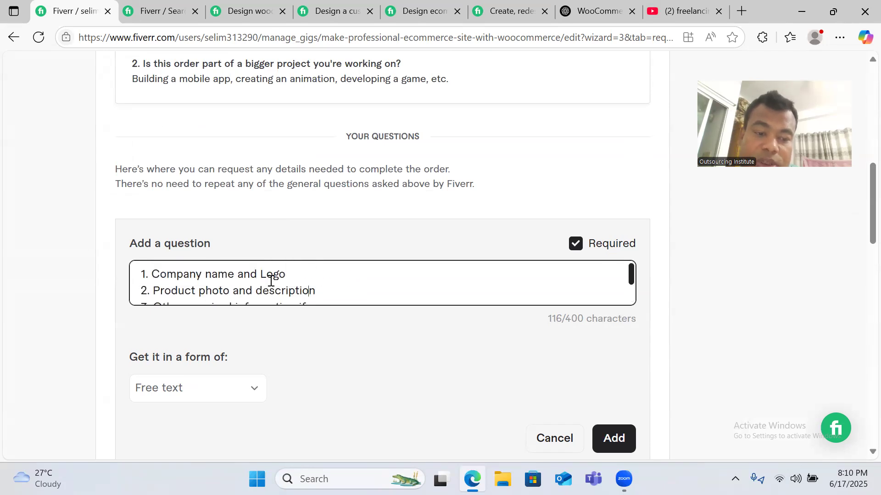
{"action": "scroll", "coordinate": [268, 278], "scroll_direction": "down", "scroll_amount": 2}
{"action": "scroll", "coordinate": [248, 331], "scroll_direction": "down", "scroll_amount": 2}
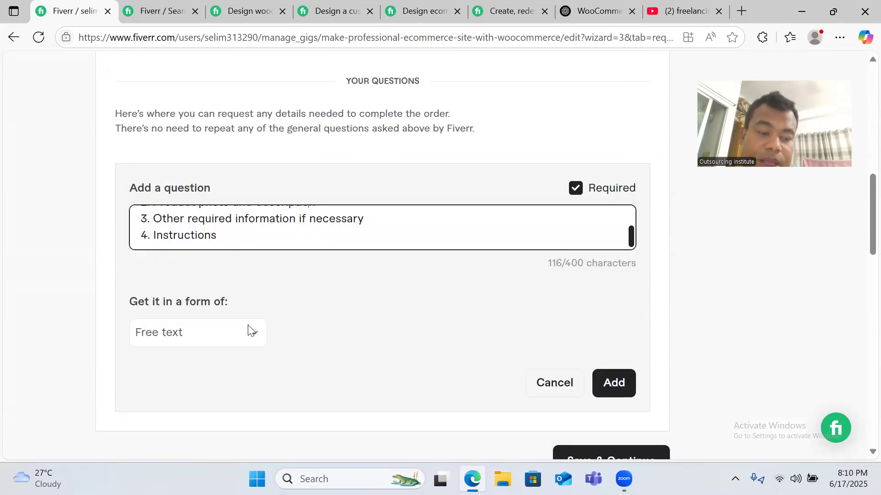
{"action": "left_click", "coordinate": [233, 329]}
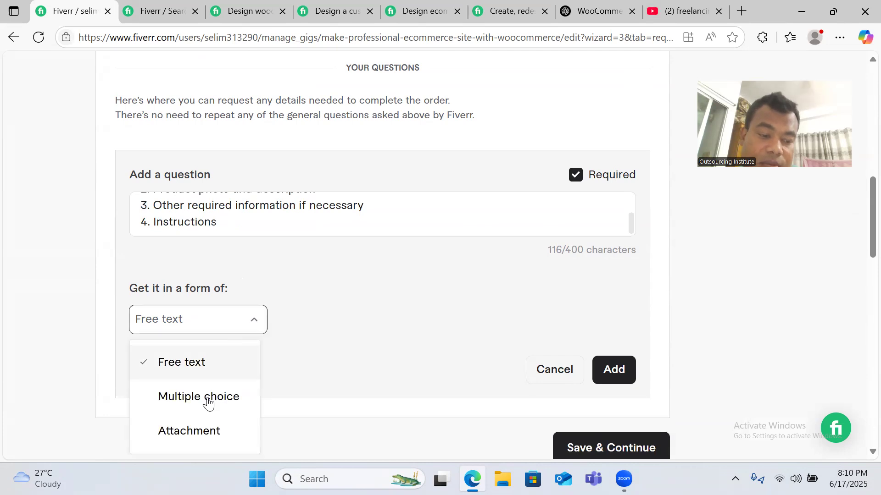
{"action": "scroll", "coordinate": [216, 400], "scroll_direction": "down", "scroll_amount": 2}
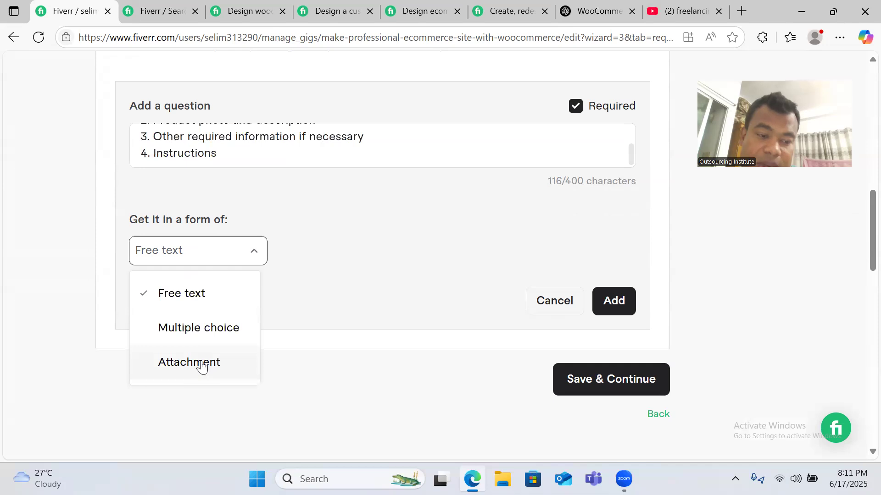
{"action": "left_click", "coordinate": [197, 365]}
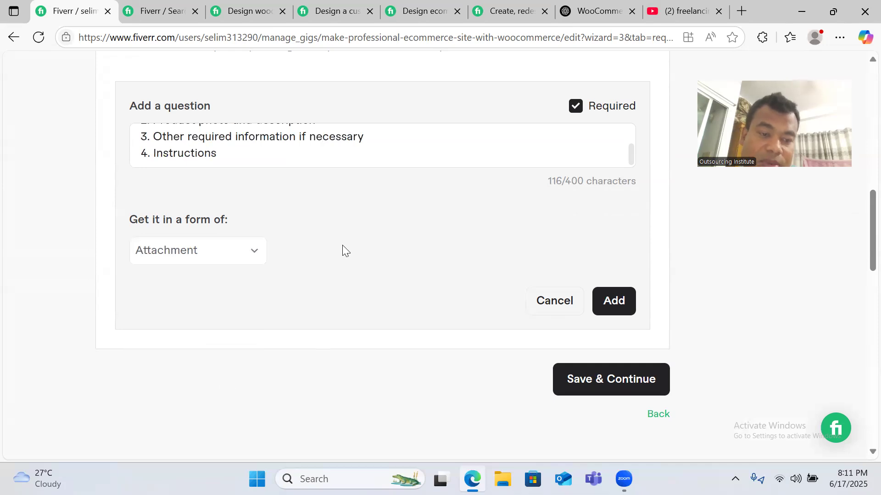
- Add the finished buyer question to the gig requirements and save them, continuing to the gallery's image upload section
{"action": "scroll", "coordinate": [342, 248], "scroll_direction": "up", "scroll_amount": 2}
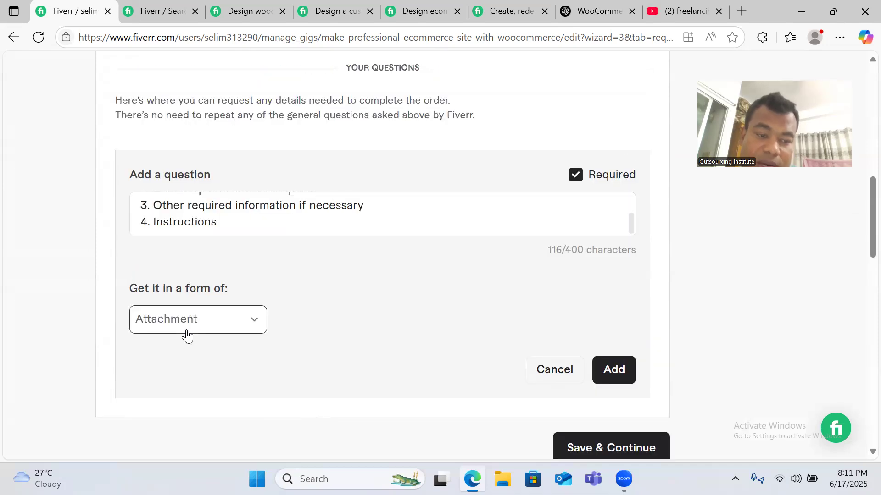
{"action": "scroll", "coordinate": [395, 273], "scroll_direction": "up", "scroll_amount": 10}
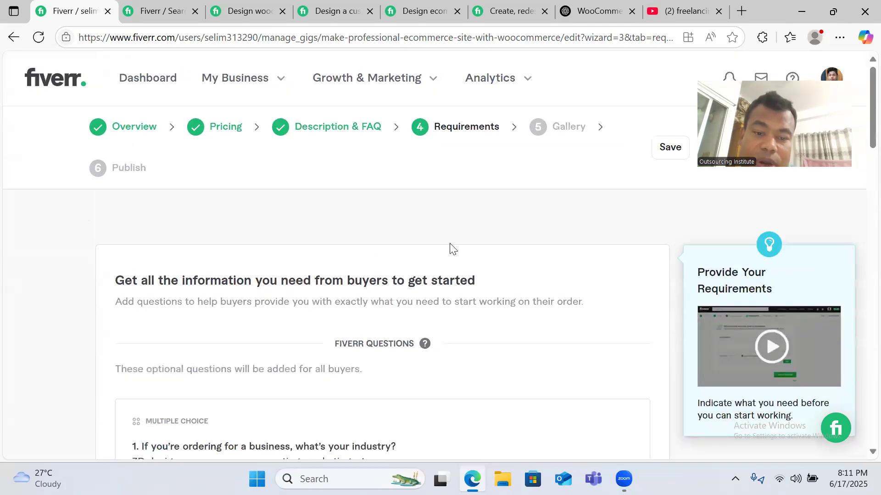
{"action": "scroll", "coordinate": [448, 250], "scroll_direction": "down", "scroll_amount": 13}
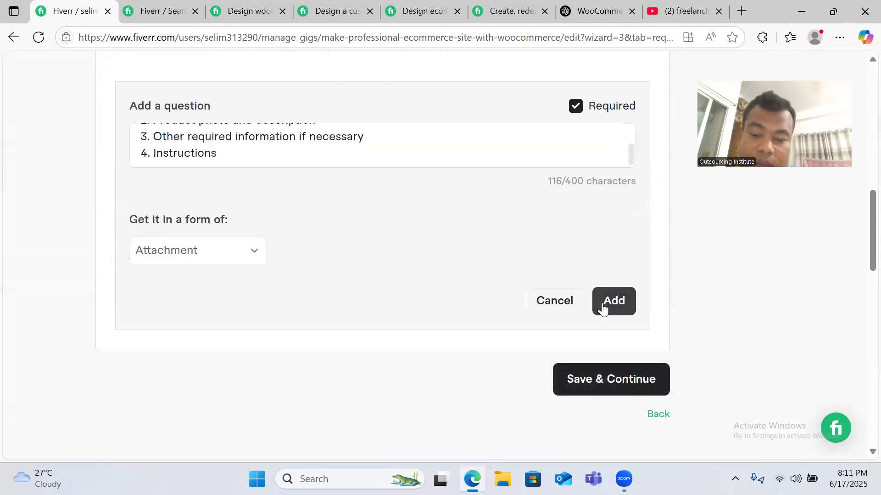
{"action": "left_click", "coordinate": [615, 301]}
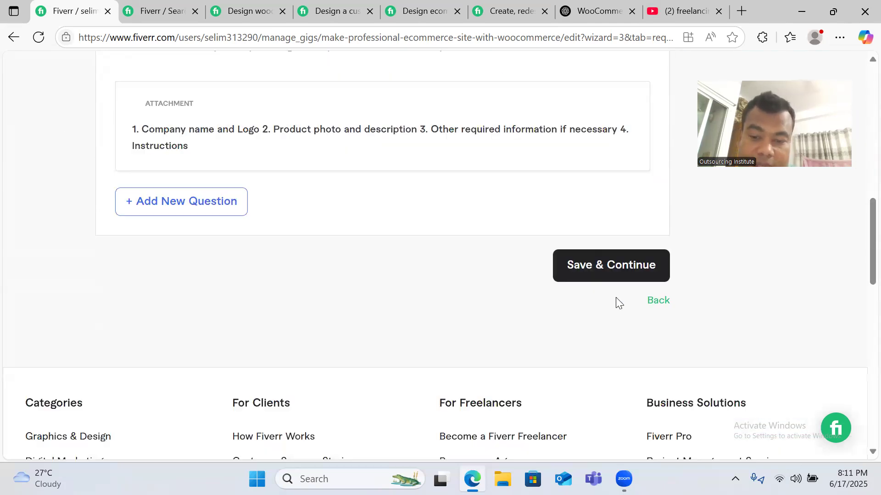
{"action": "scroll", "coordinate": [378, 305], "scroll_direction": "up", "scroll_amount": 3}
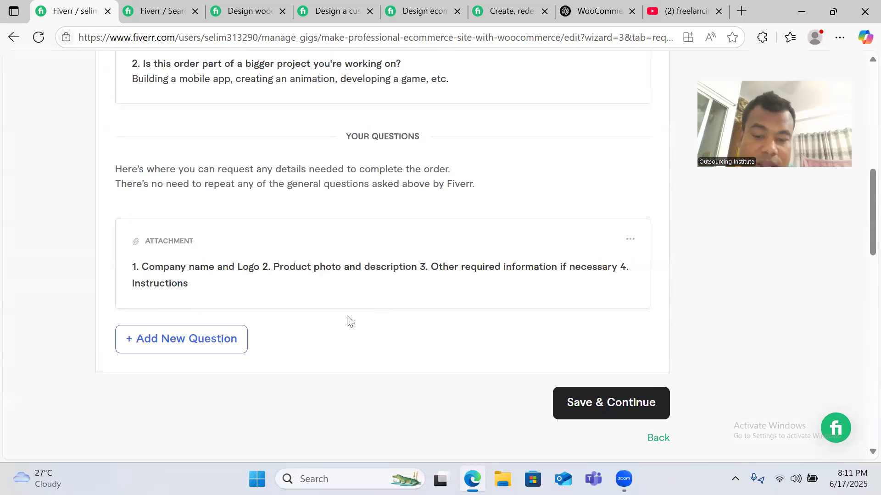
{"action": "left_click", "coordinate": [616, 411]}
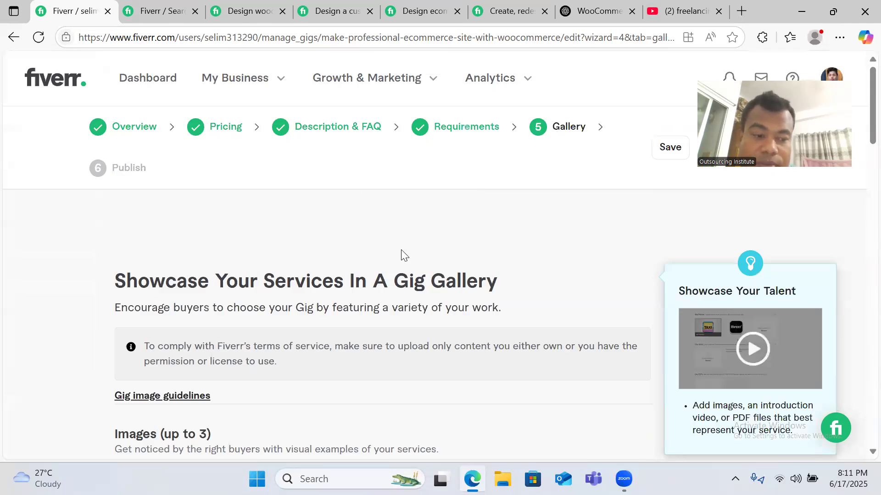
{"action": "scroll", "coordinate": [354, 236], "scroll_direction": "down", "scroll_amount": 5}
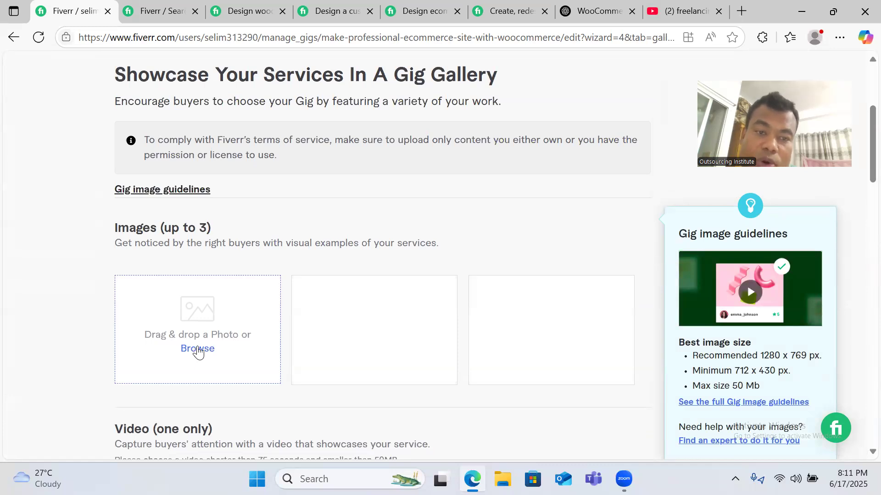
- Look over the "woocommerce website" search results and the banner image of the competing WooCommerce website design gig
{"action": "left_click", "coordinate": [167, 11]}
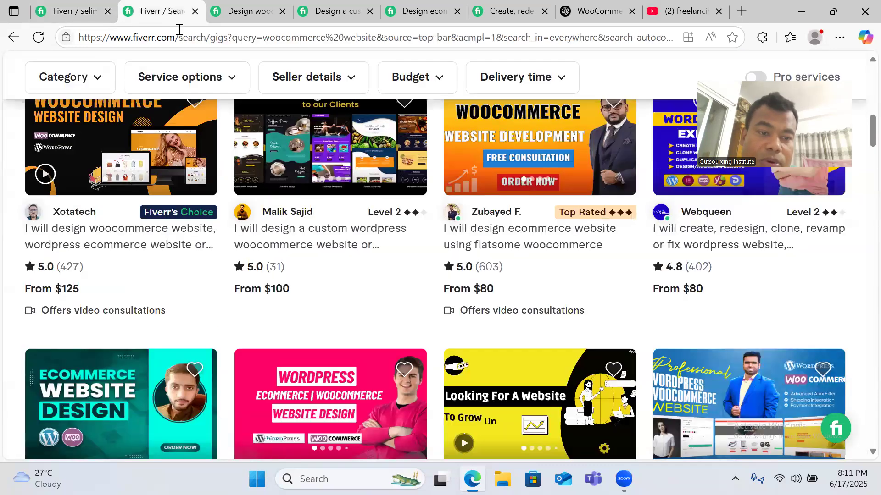
{"action": "scroll", "coordinate": [292, 183], "scroll_direction": "up", "scroll_amount": 10}
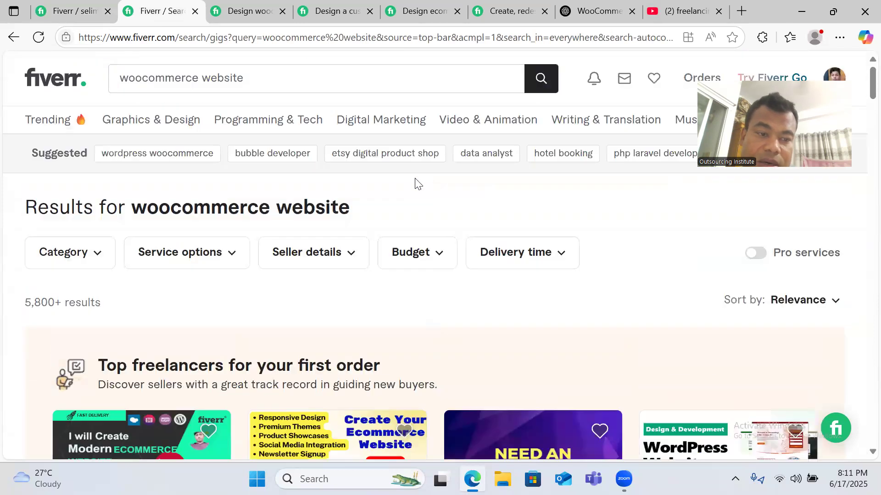
{"action": "left_click", "coordinate": [272, 6]}
{"action": "scroll", "coordinate": [316, 202], "scroll_direction": "up", "scroll_amount": 5}
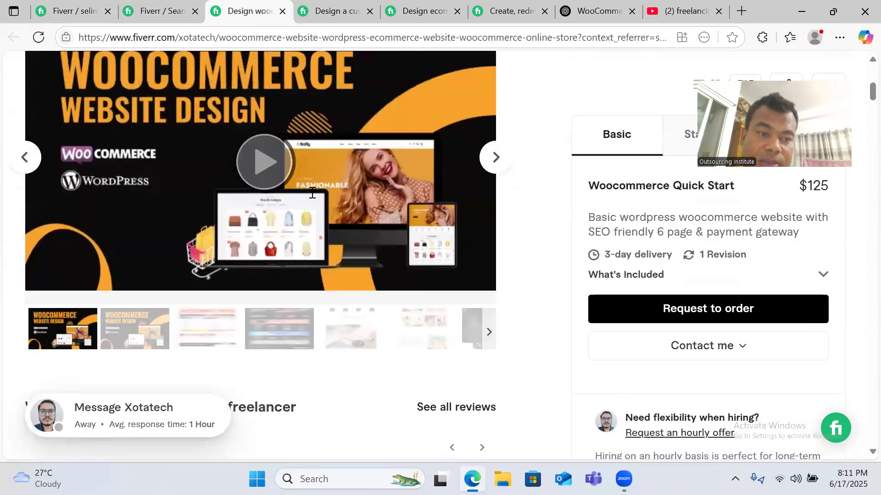
- Browse the gallery images of the competing custom WordPress WooCommerce website gig
{"action": "left_click", "coordinate": [348, 10]}
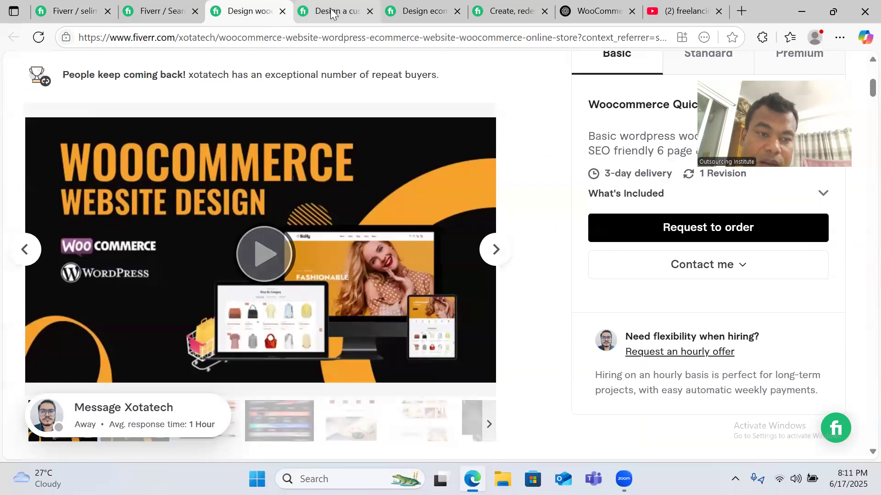
{"action": "scroll", "coordinate": [336, 183], "scroll_direction": "up", "scroll_amount": 10}
{"action": "scroll", "coordinate": [214, 266], "scroll_direction": "down", "scroll_amount": 5}
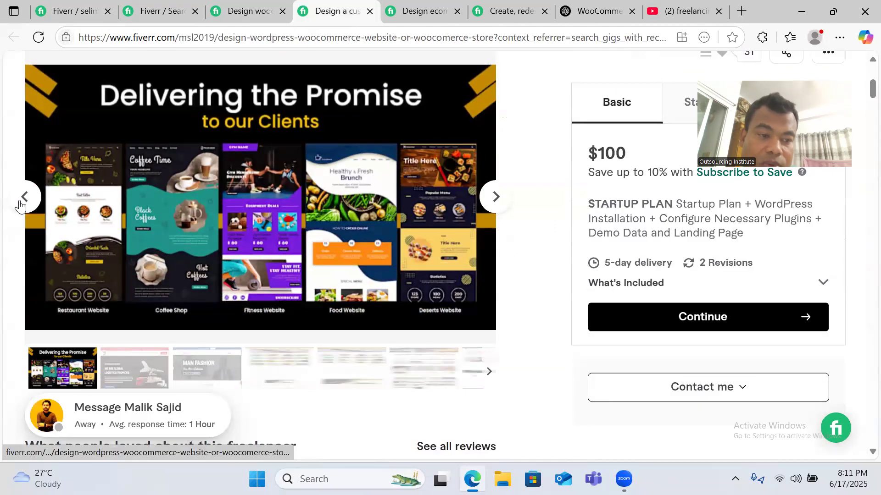
{"action": "left_click", "coordinate": [24, 197]}
{"action": "left_click", "coordinate": [494, 202]}
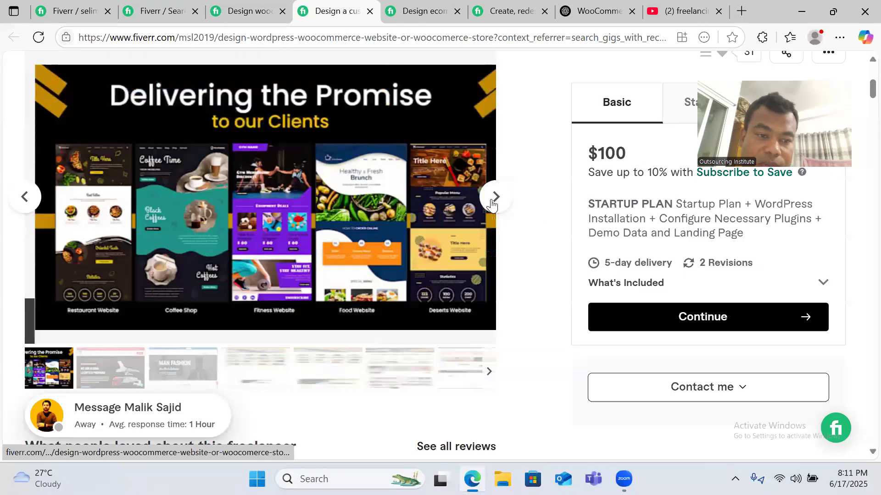
{"action": "left_click", "coordinate": [494, 205]}
{"action": "left_click", "coordinate": [494, 198]}
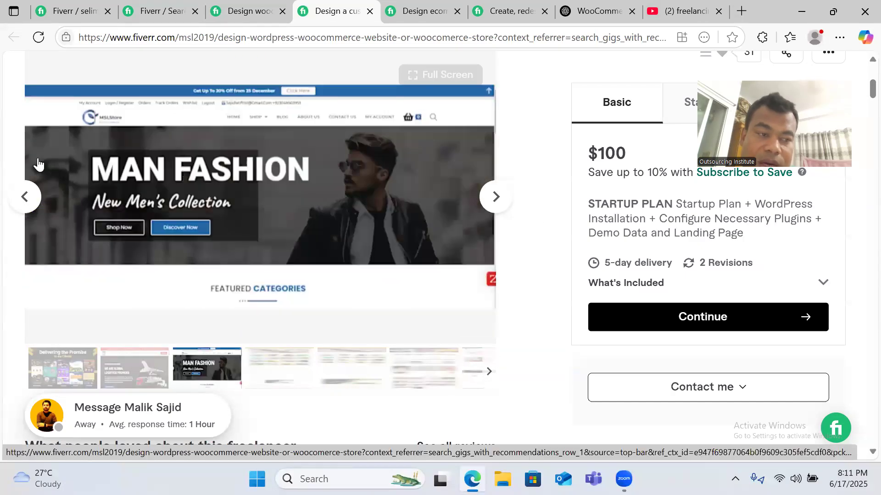
{"action": "left_click", "coordinate": [27, 194]}
{"action": "left_click", "coordinate": [26, 195]}
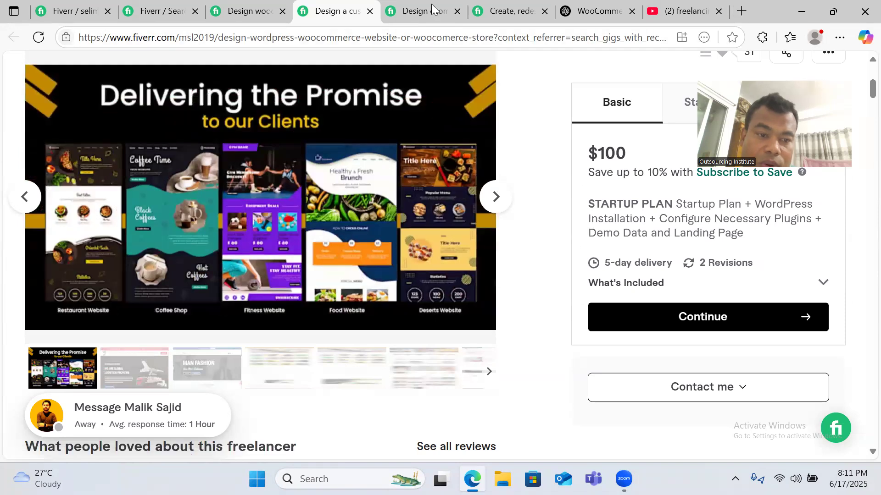
- Examine the banner images of the competing Flatsome WooCommerce gig and the WordPress create, redesign and clone gig
{"action": "left_click", "coordinate": [432, 8]}
{"action": "scroll", "coordinate": [482, 167], "scroll_direction": "up", "scroll_amount": 20}
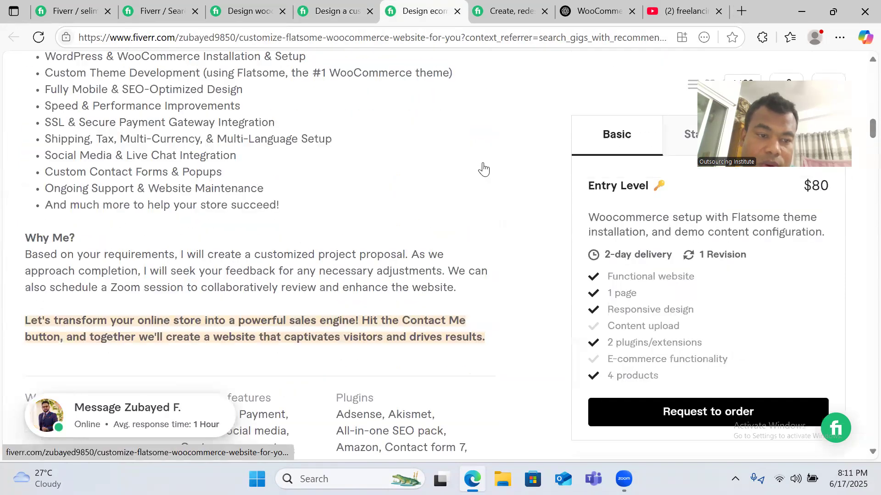
{"action": "scroll", "coordinate": [484, 169], "scroll_direction": "up", "scroll_amount": 3}
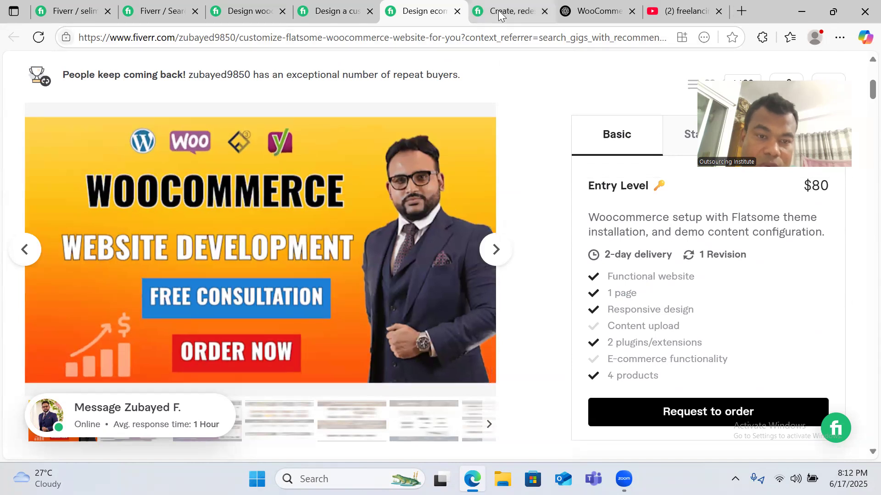
{"action": "key", "text": "ctrl+Tab"}
{"action": "scroll", "coordinate": [360, 195], "scroll_direction": "up", "scroll_amount": 10}
{"action": "scroll", "coordinate": [366, 196], "scroll_direction": "down", "scroll_amount": 2}
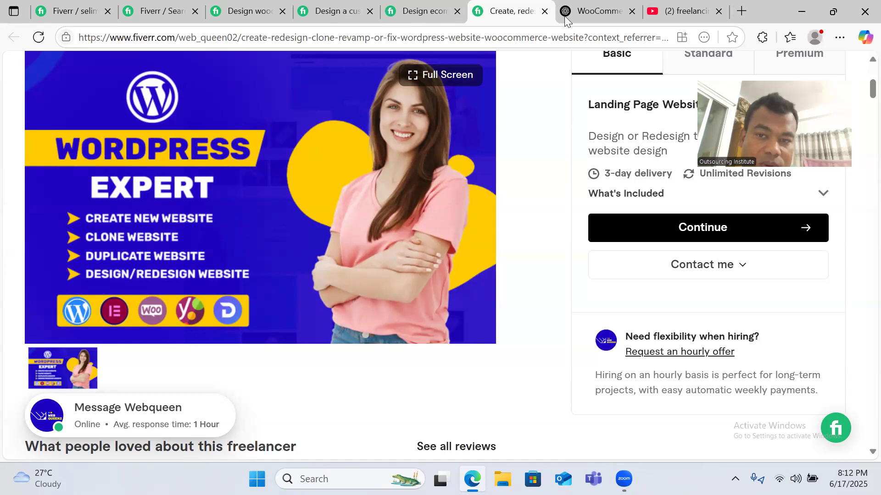
{"action": "left_click", "coordinate": [601, 8]}
{"action": "left_click", "coordinate": [487, 12]}
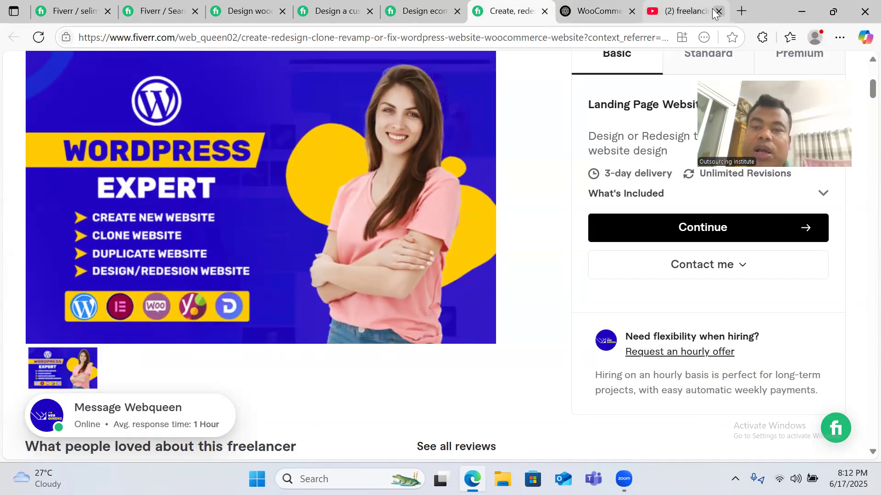
- Open Google in a new browser tab and search for "fiverr gig banner size"
{"action": "left_click", "coordinate": [742, 12]}
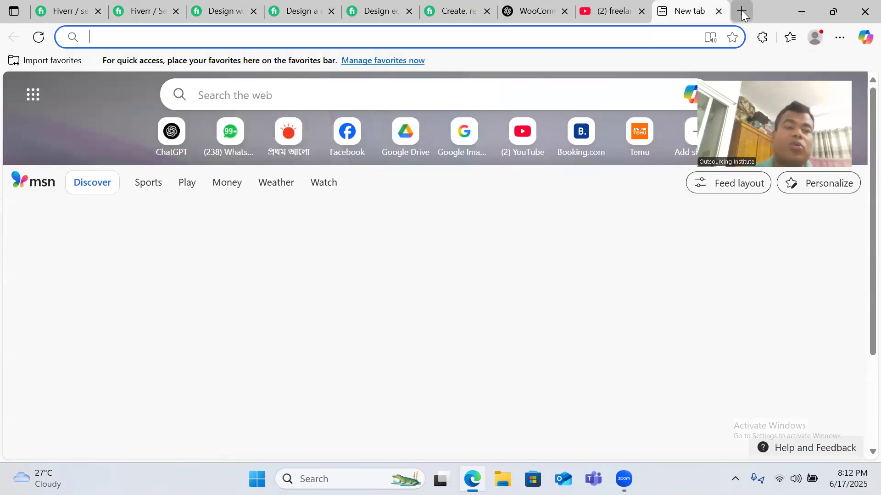
{"action": "type", "text": "goo"}
{"action": "key", "text": "Return"}
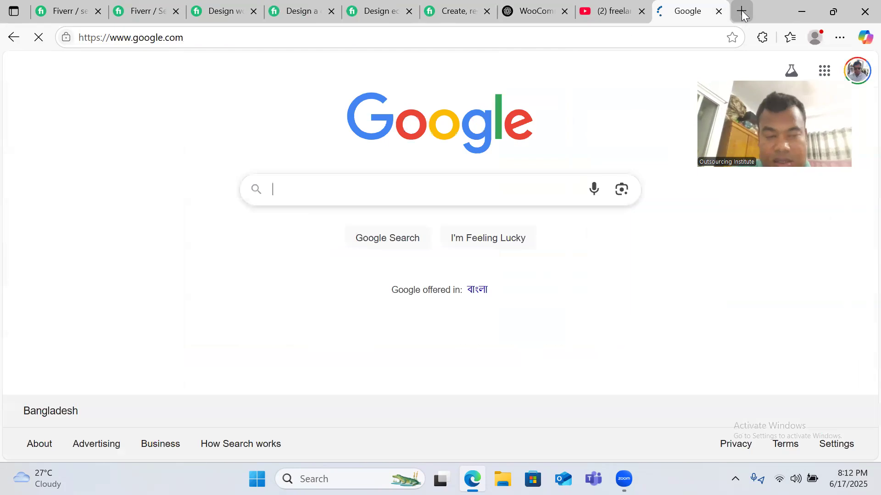
{"action": "type", "text": "five"}
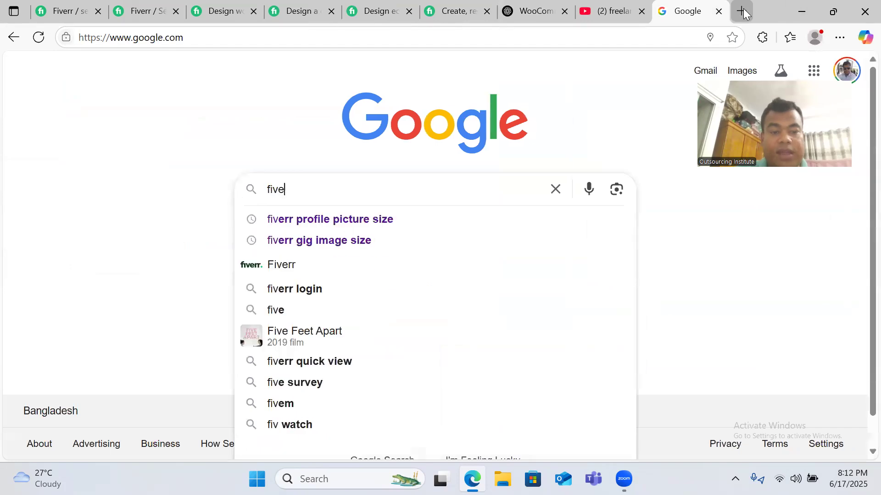
{"action": "type", "text": "rr gig banner"}
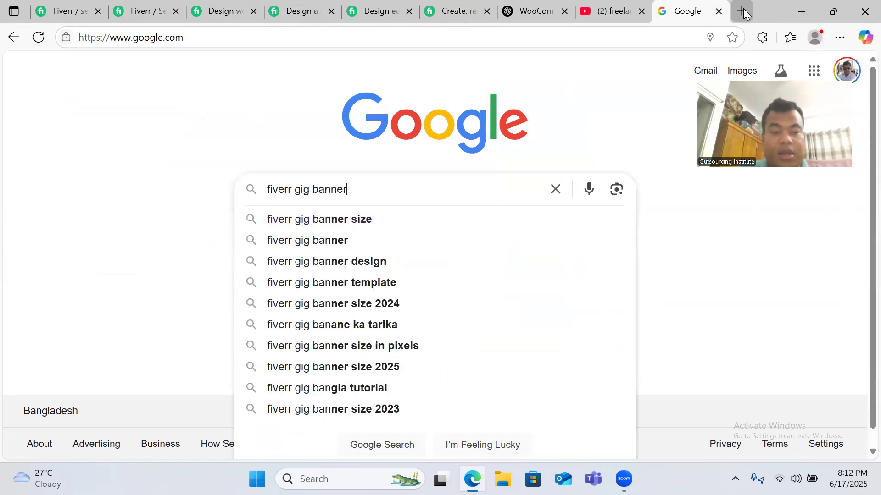
{"action": "type", "text": " size"}
{"action": "key", "text": "Return"}
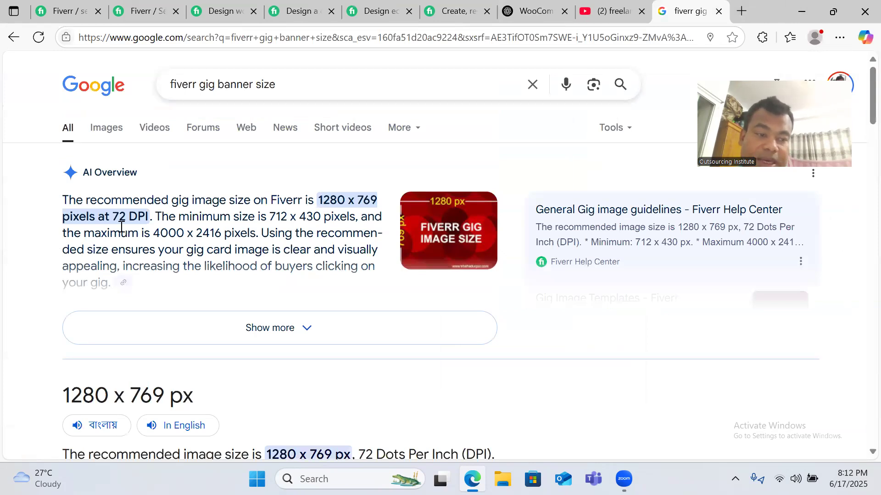
- Open Canva in a new browser tab and start creating a design with a custom size
{"action": "left_click", "coordinate": [734, 16]}
{"action": "type", "text": "ca"}
{"action": "key", "text": "Return"}
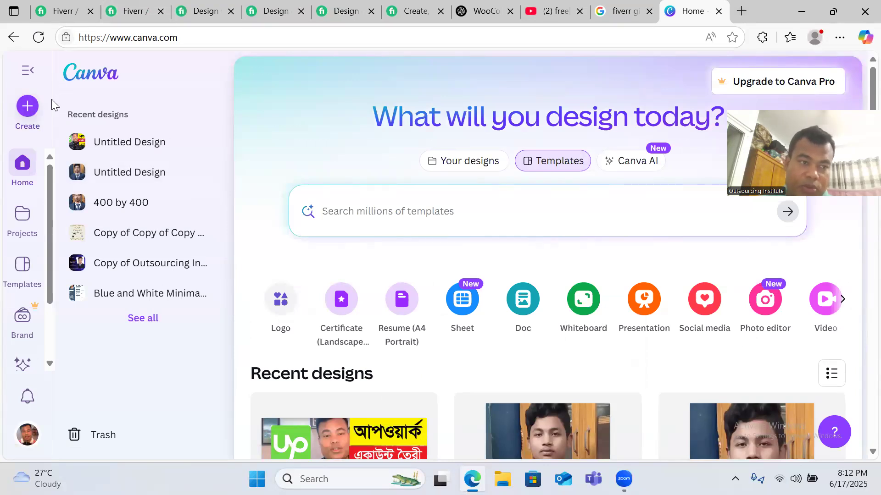
{"action": "left_click", "coordinate": [28, 107]}
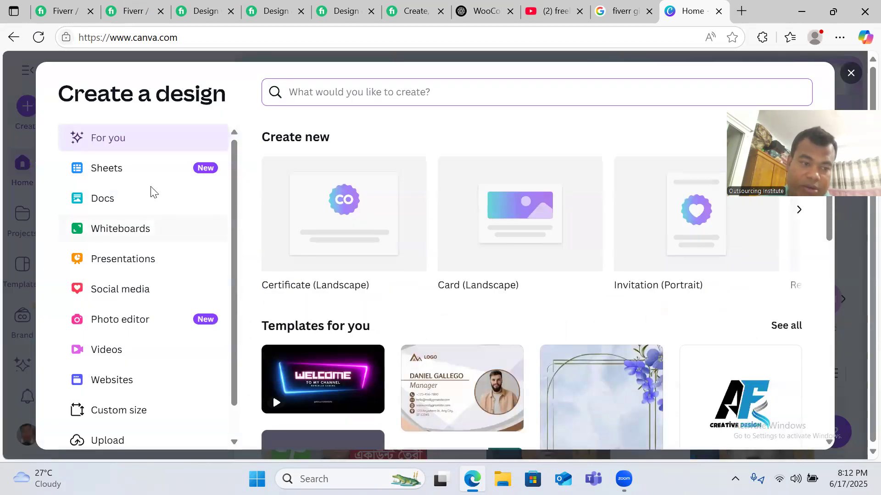
{"action": "scroll", "coordinate": [156, 211], "scroll_direction": "down", "scroll_amount": 1}
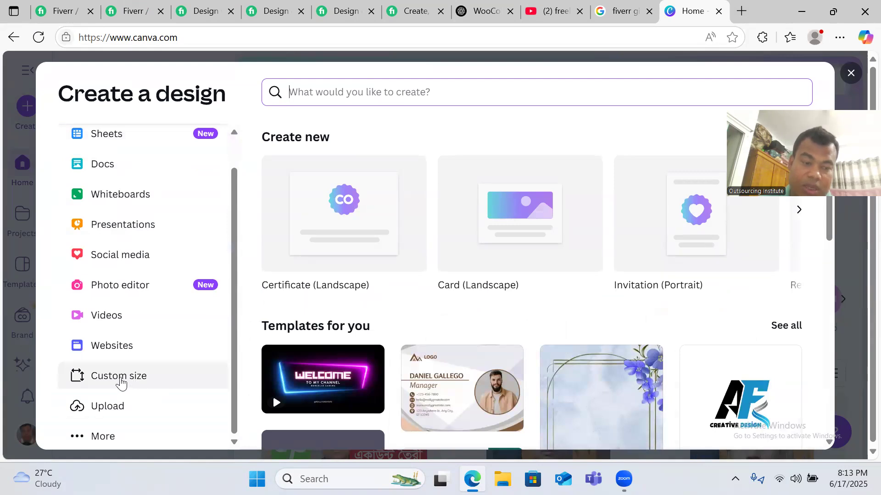
{"action": "left_click", "coordinate": [153, 380]}
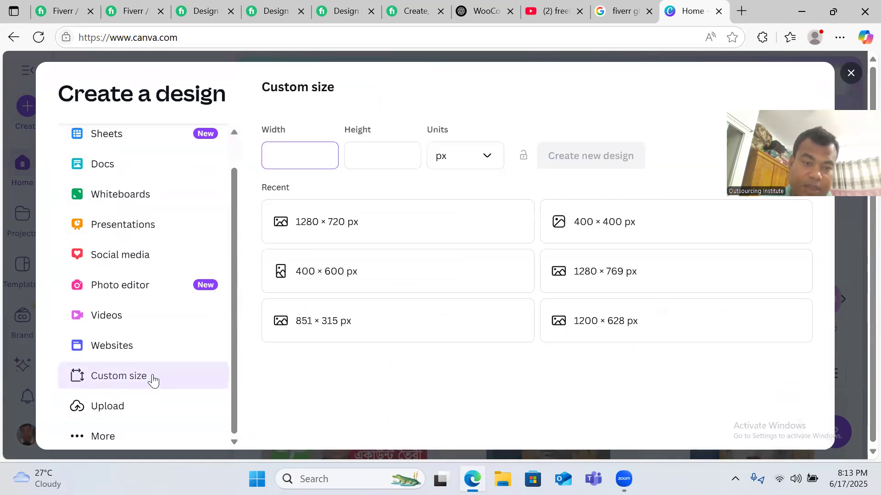
- Create a blank design 1280 px wide and 769 px high, checking the recommended Fiverr gig image size in the Google results
{"action": "left_click", "coordinate": [413, 154]}
{"action": "left_click", "coordinate": [281, 157]}
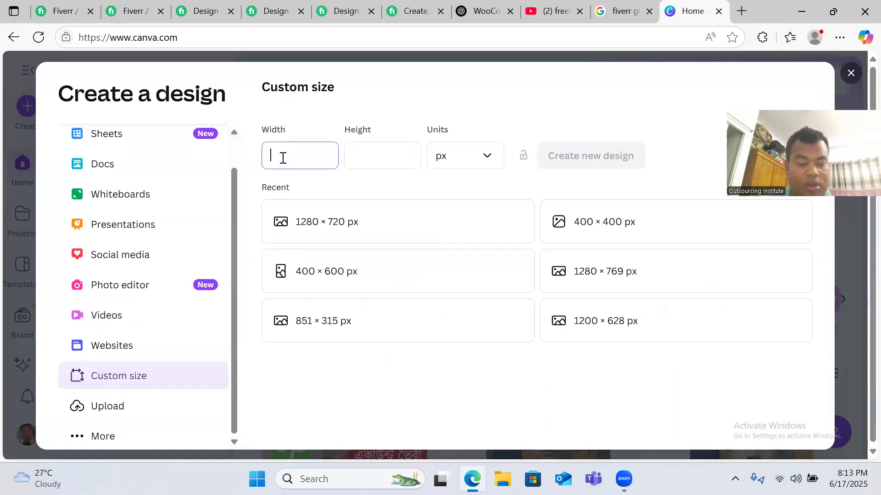
{"action": "left_click", "coordinate": [386, 154]}
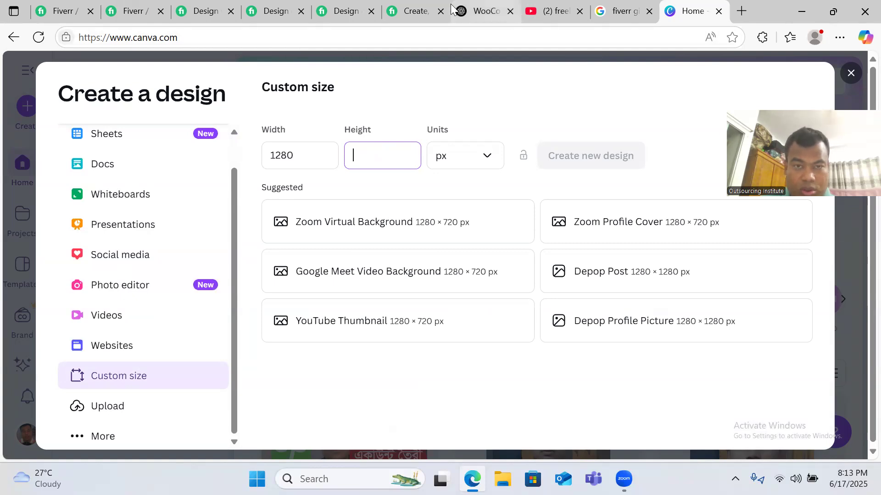
{"action": "left_click", "coordinate": [624, 18]}
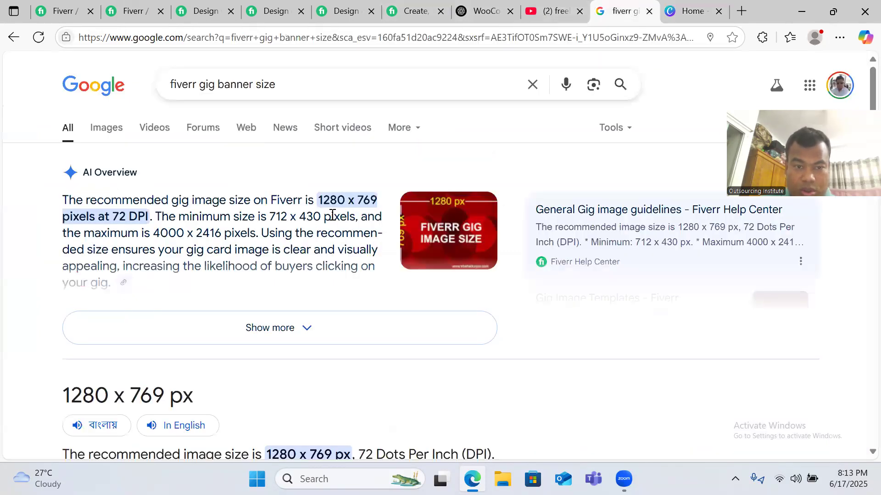
{"action": "left_click", "coordinate": [686, 13]}
{"action": "type", "text": "769"}
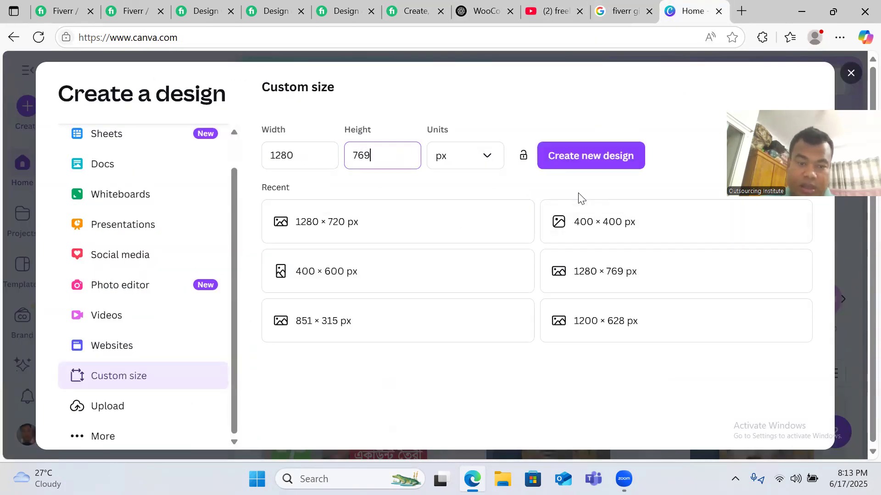
{"action": "left_click", "coordinate": [578, 160]}
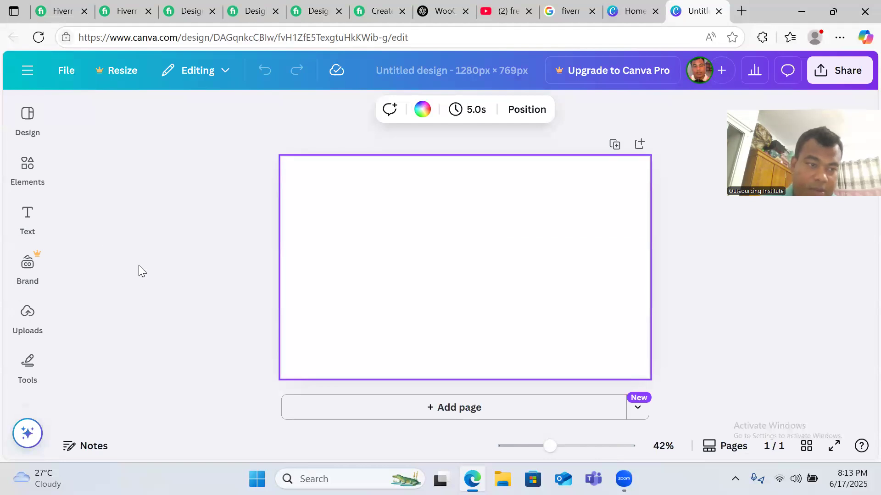
- Search the design templates for "fiverr gig"
{"action": "left_click", "coordinate": [29, 115]}
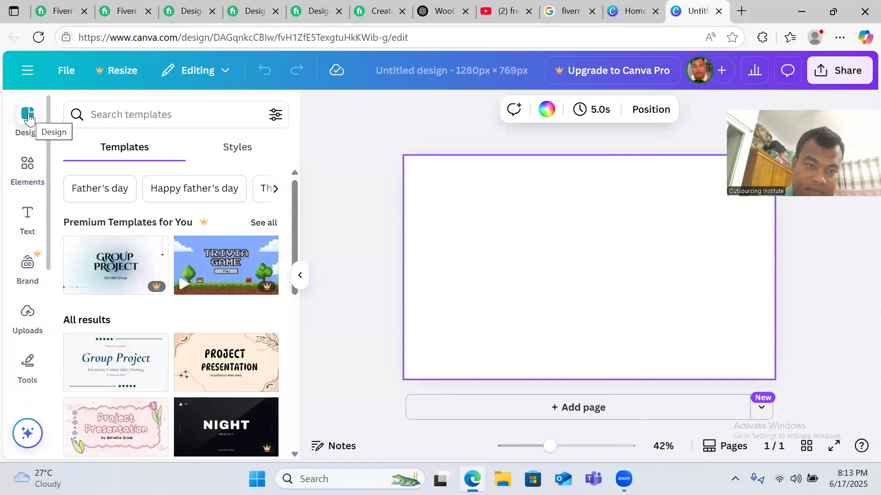
{"action": "left_click", "coordinate": [157, 113]}
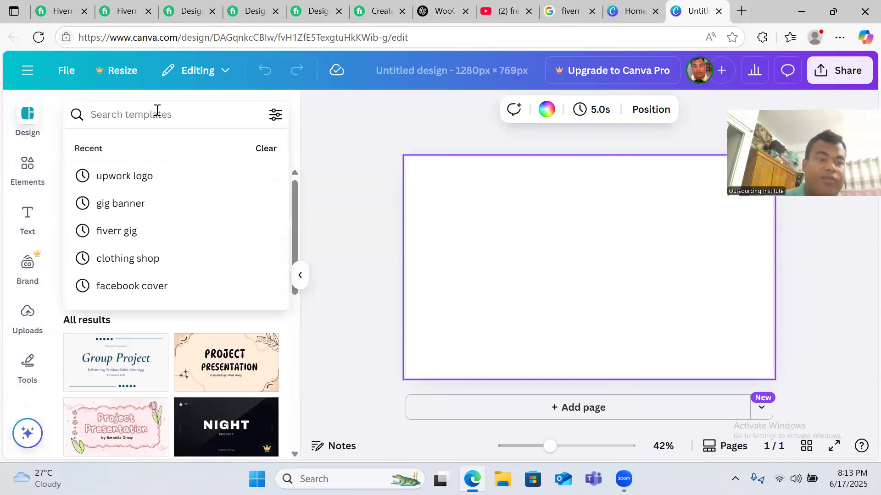
{"action": "type", "text": "fiverr gig"}
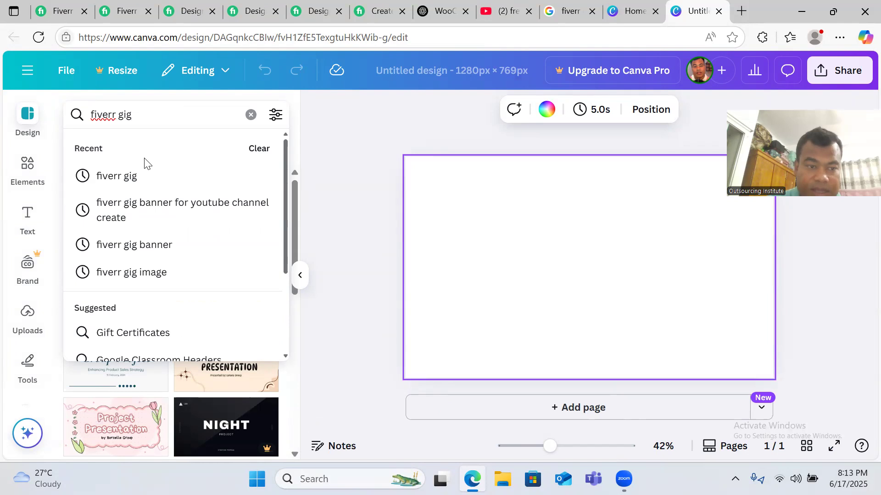
{"action": "left_click", "coordinate": [142, 180]}
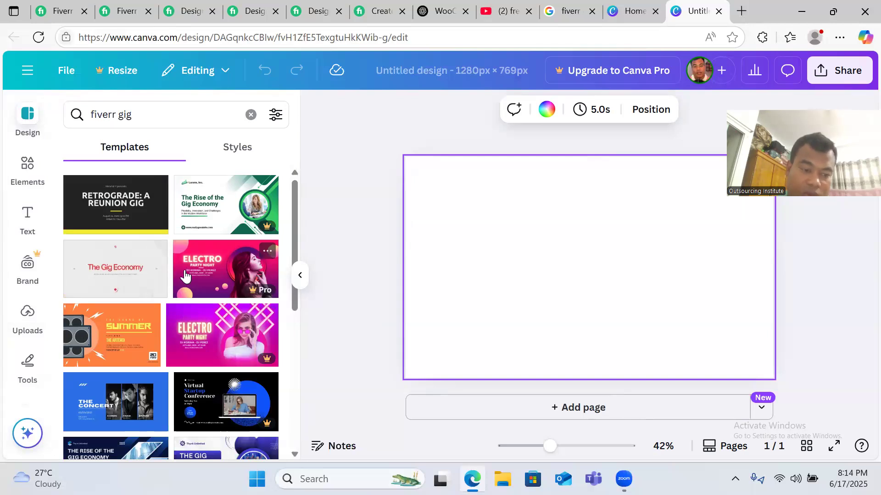
- Look through the "fiverr gig" template results for a layout suited to the gig banner
{"action": "scroll", "coordinate": [188, 257], "scroll_direction": "down", "scroll_amount": 3}
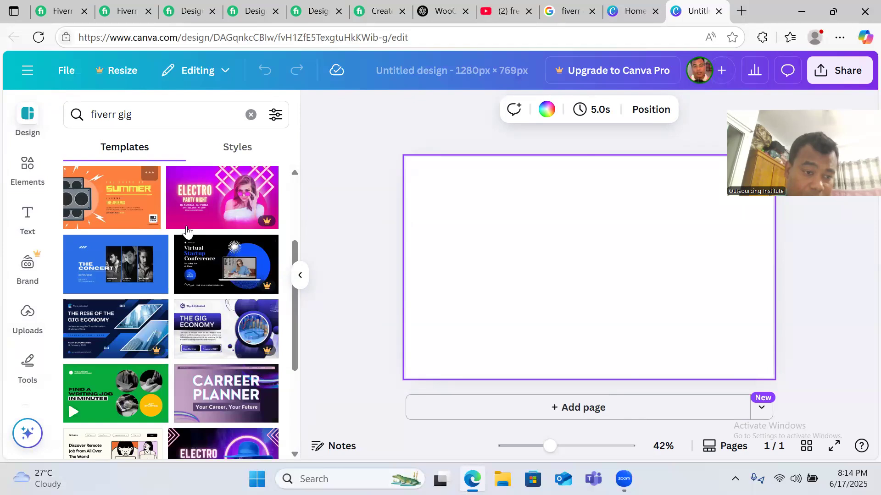
{"action": "scroll", "coordinate": [188, 257], "scroll_direction": "down", "scroll_amount": 3}
{"action": "scroll", "coordinate": [193, 236], "scroll_direction": "down", "scroll_amount": 6}
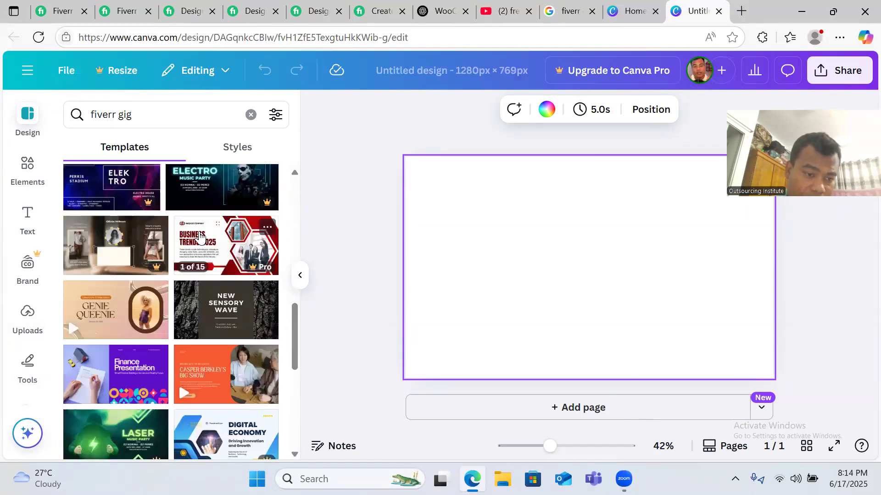
{"action": "scroll", "coordinate": [200, 237], "scroll_direction": "down", "scroll_amount": 3}
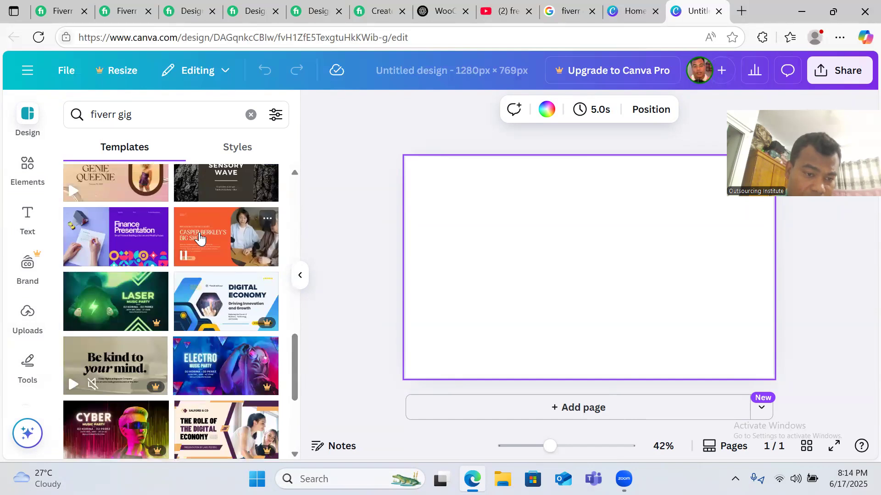
{"action": "scroll", "coordinate": [202, 239], "scroll_direction": "down", "scroll_amount": 3}
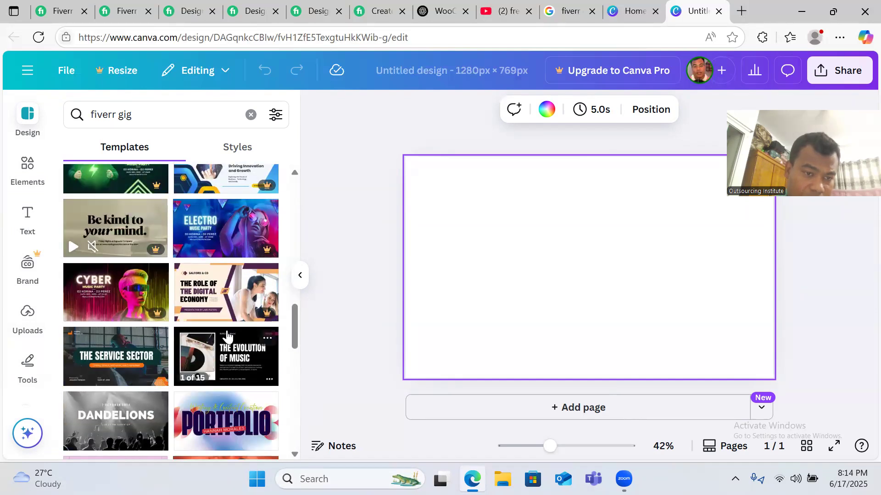
{"action": "scroll", "coordinate": [228, 336], "scroll_direction": "up", "scroll_amount": 1}
{"action": "scroll", "coordinate": [225, 309], "scroll_direction": "down", "scroll_amount": 1}
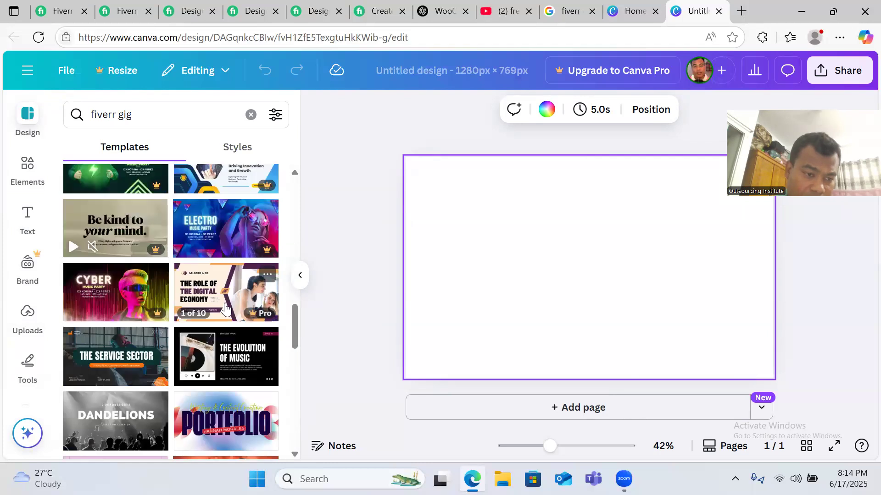
{"action": "scroll", "coordinate": [225, 309], "scroll_direction": "down", "scroll_amount": 3}
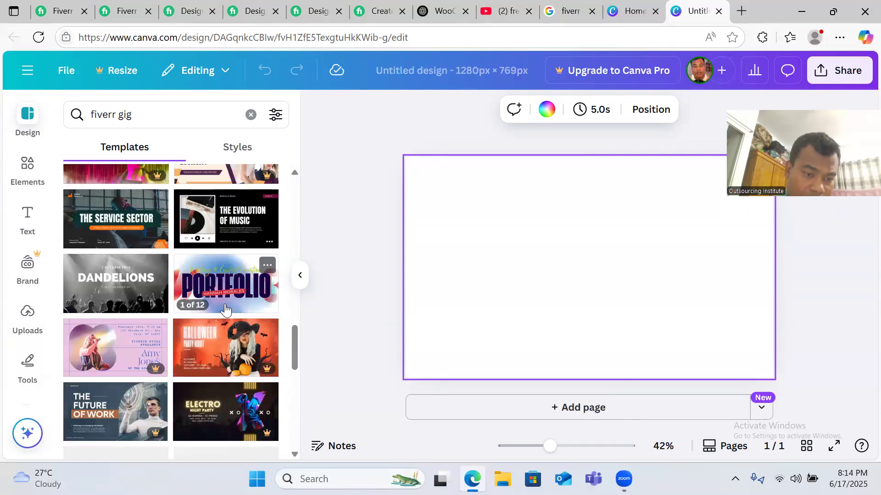
{"action": "scroll", "coordinate": [225, 304], "scroll_direction": "down", "scroll_amount": 3}
{"action": "scroll", "coordinate": [224, 312], "scroll_direction": "down", "scroll_amount": 3}
{"action": "scroll", "coordinate": [225, 314], "scroll_direction": "up", "scroll_amount": 4}
{"action": "scroll", "coordinate": [225, 312], "scroll_direction": "down", "scroll_amount": 5}
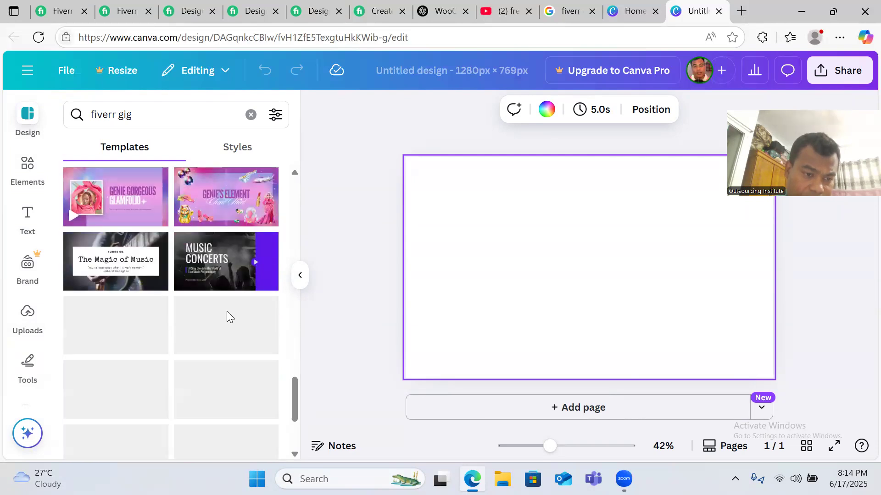
{"action": "scroll", "coordinate": [226, 314], "scroll_direction": "down", "scroll_amount": 3}
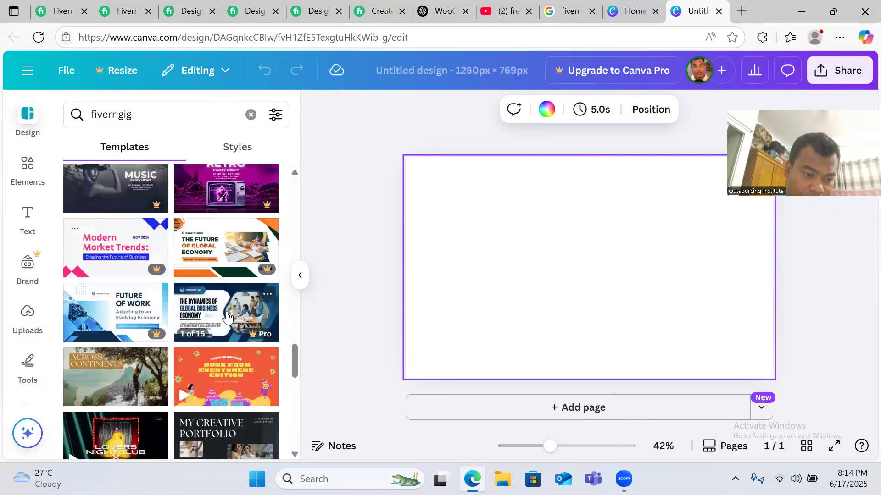
{"action": "scroll", "coordinate": [226, 316], "scroll_direction": "down", "scroll_amount": 4}
{"action": "scroll", "coordinate": [226, 315], "scroll_direction": "down", "scroll_amount": 2}
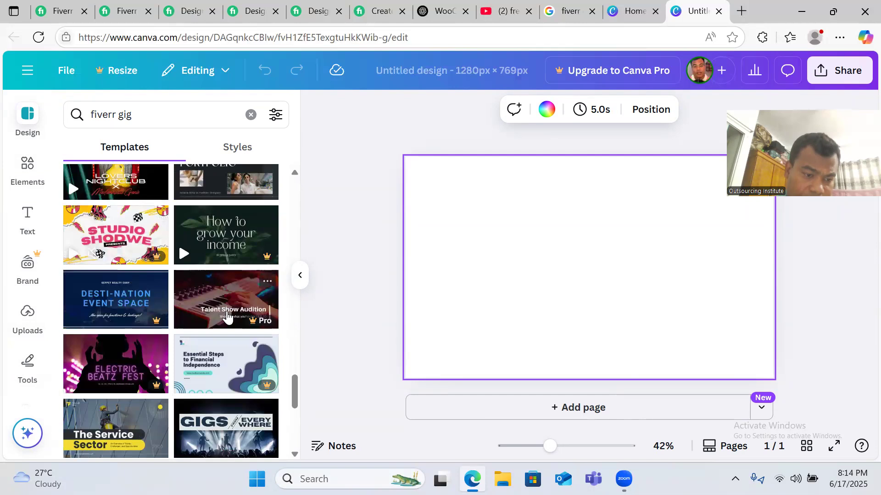
{"action": "scroll", "coordinate": [228, 317], "scroll_direction": "up", "scroll_amount": 5}
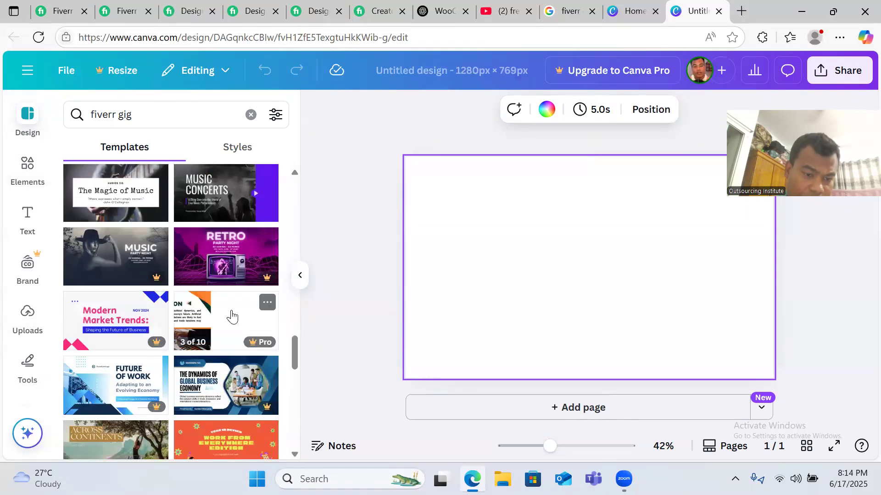
{"action": "scroll", "coordinate": [231, 316], "scroll_direction": "up", "scroll_amount": 5}
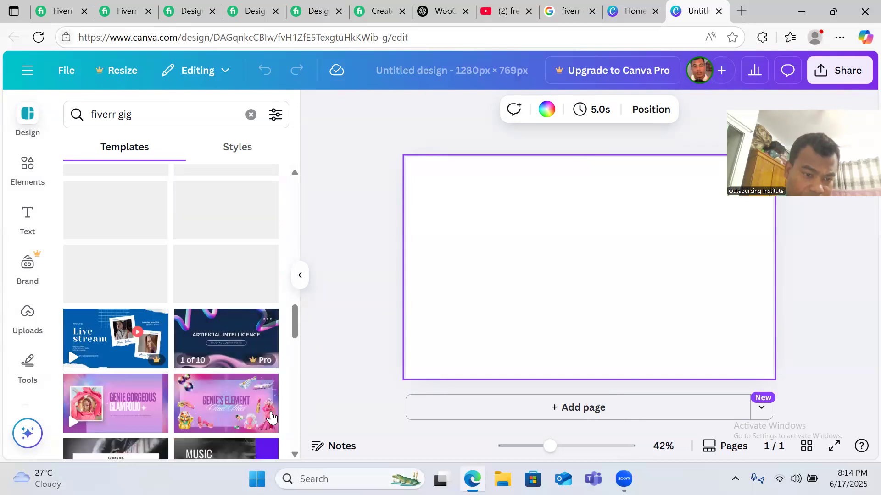
{"action": "scroll", "coordinate": [257, 367], "scroll_direction": "up", "scroll_amount": 3}
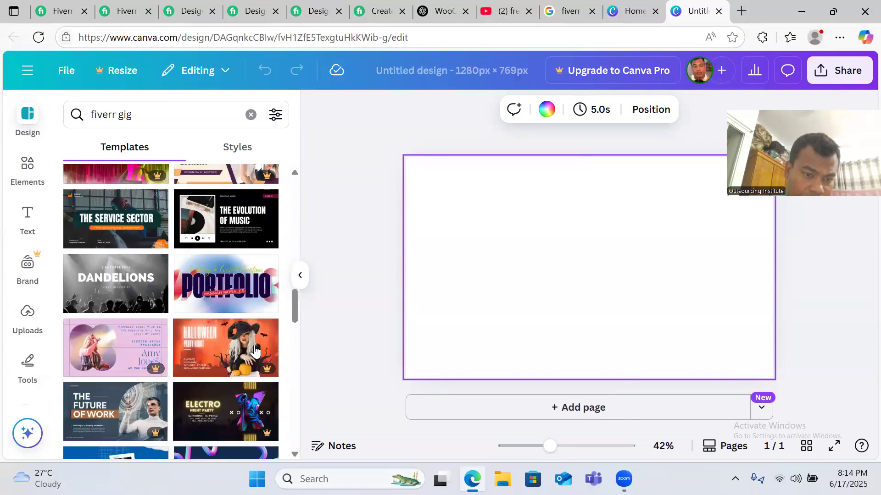
{"action": "scroll", "coordinate": [243, 307], "scroll_direction": "up", "scroll_amount": 3}
{"action": "scroll", "coordinate": [246, 313], "scroll_direction": "up", "scroll_amount": 1}
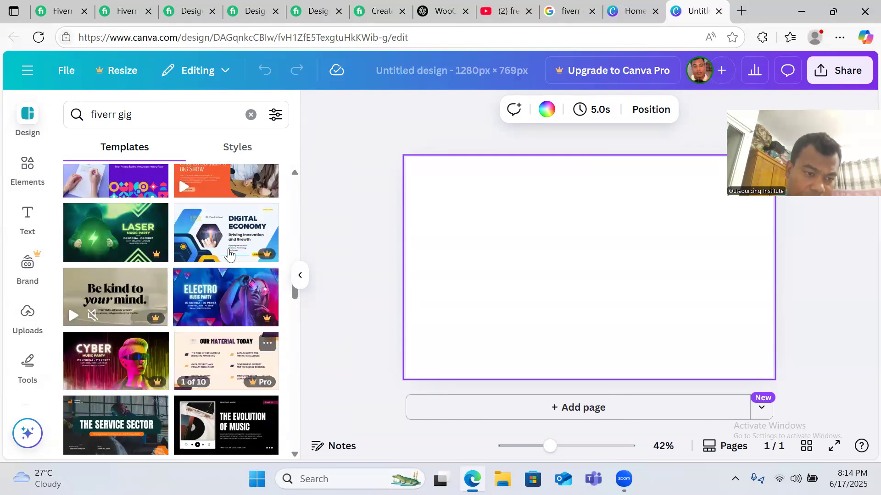
{"action": "scroll", "coordinate": [223, 238], "scroll_direction": "up", "scroll_amount": 2}
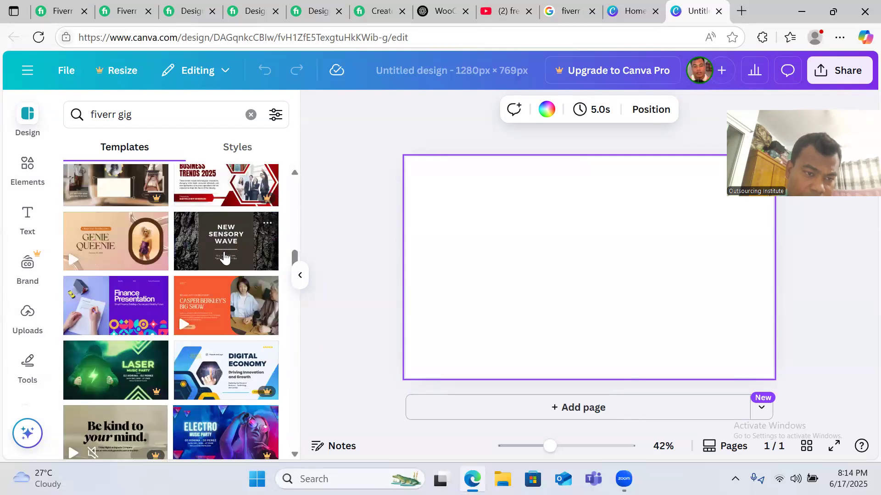
{"action": "scroll", "coordinate": [224, 259], "scroll_direction": "up", "scroll_amount": 1}
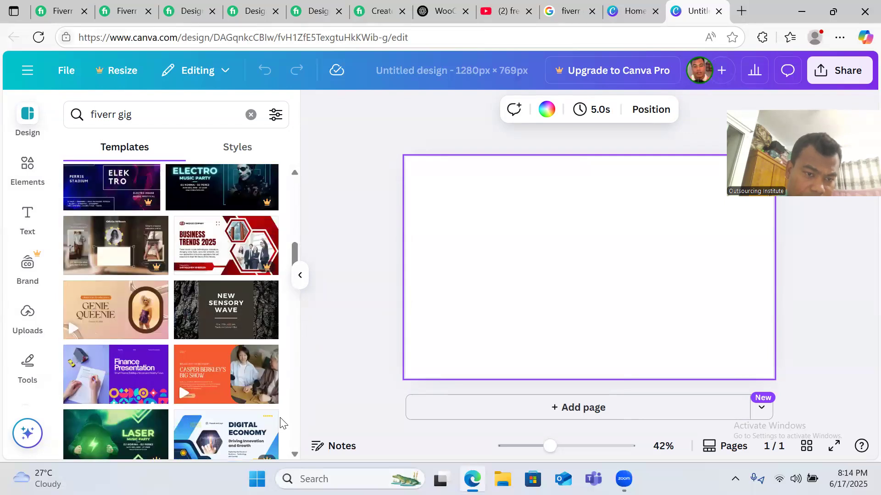
{"action": "scroll", "coordinate": [283, 410], "scroll_direction": "down", "scroll_amount": 2}
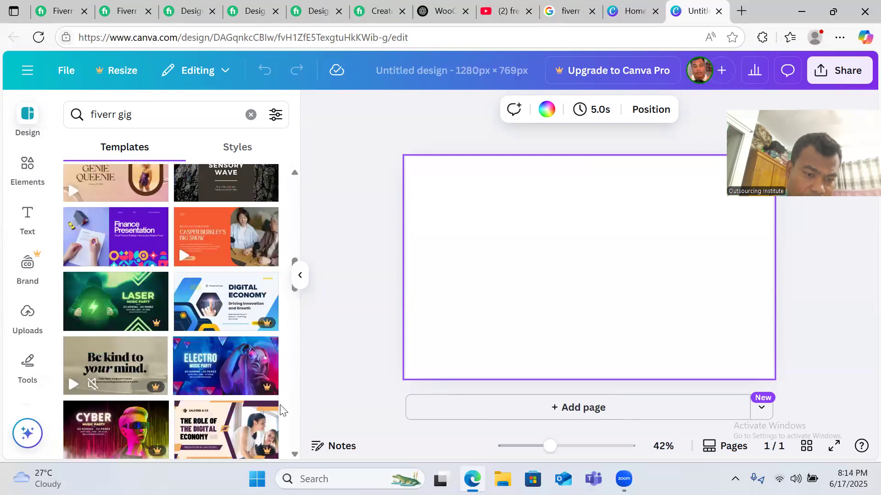
- Try to apply the cover page of the Blue White and Yellow Modern Digital Economy Presentation template, and return to the template results
{"action": "left_click", "coordinate": [220, 297]}
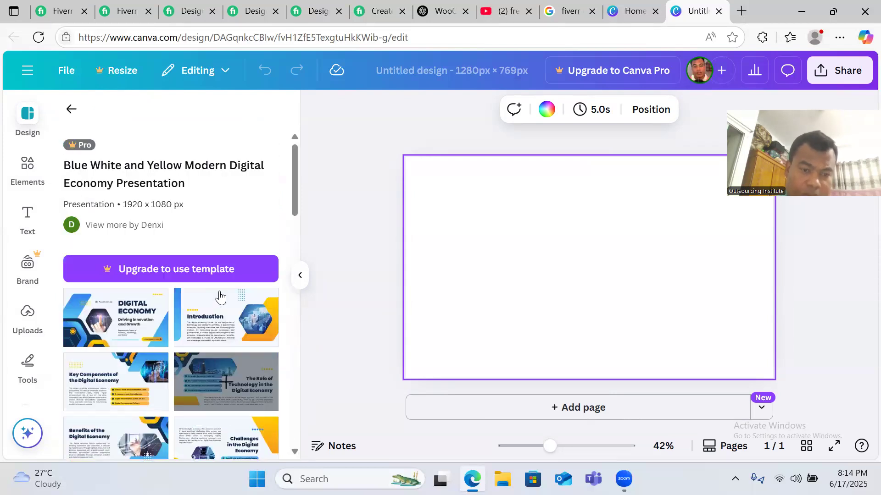
{"action": "left_click", "coordinate": [111, 300]}
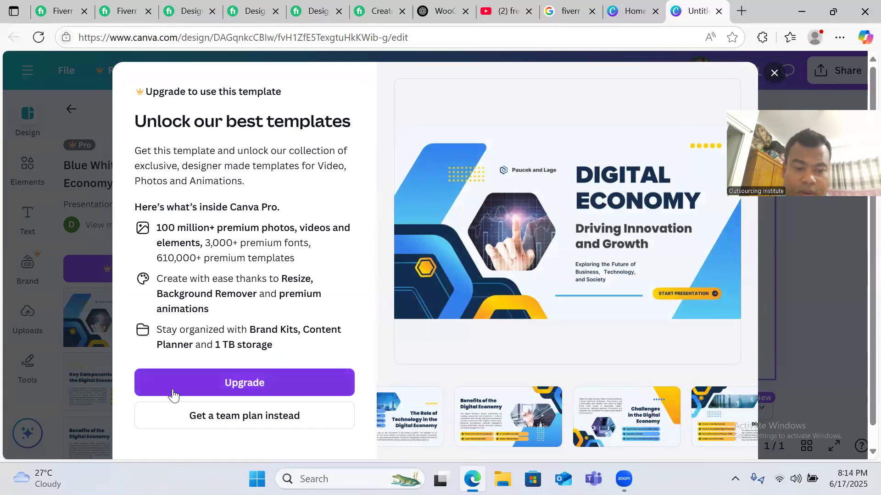
{"action": "left_click", "coordinate": [774, 74]}
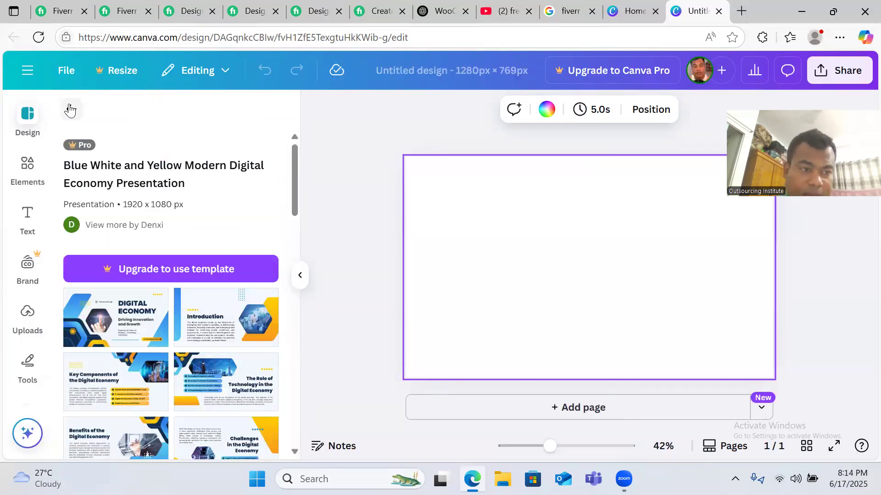
{"action": "left_click", "coordinate": [71, 109]}
- Look further through the "fiverr gig" templates and check the matching styles for a usable banner layout
{"action": "scroll", "coordinate": [173, 319], "scroll_direction": "down", "scroll_amount": 5}
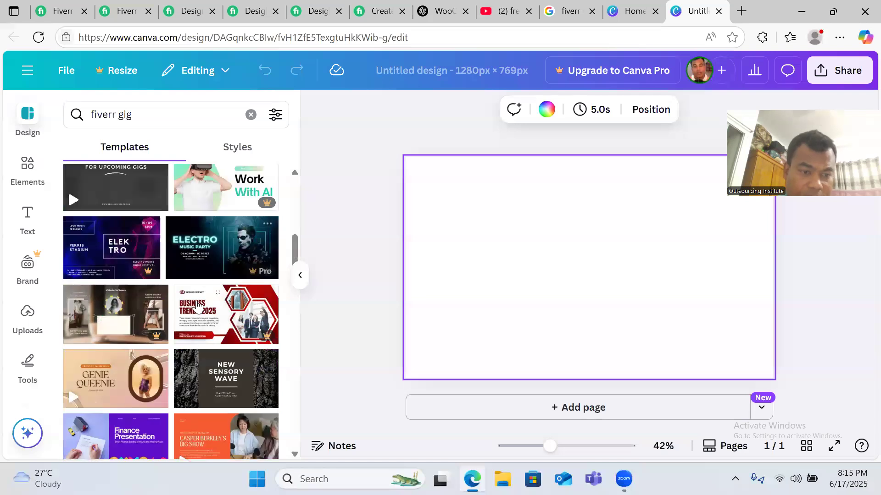
{"action": "scroll", "coordinate": [179, 321], "scroll_direction": "up", "scroll_amount": 3}
{"action": "scroll", "coordinate": [182, 322], "scroll_direction": "up", "scroll_amount": 5}
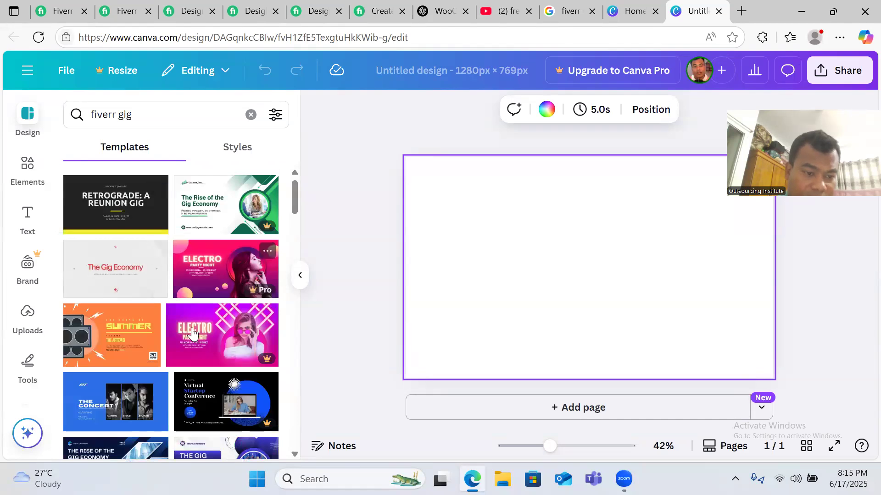
{"action": "scroll", "coordinate": [135, 329], "scroll_direction": "down", "scroll_amount": 3}
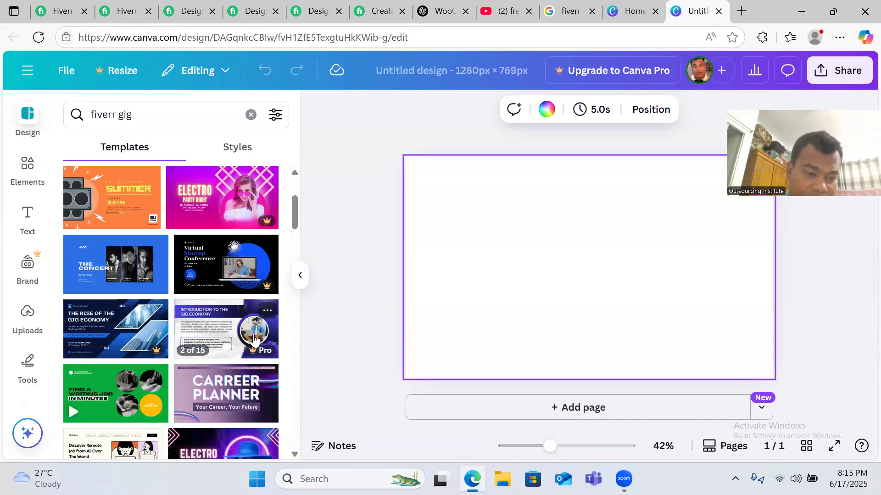
{"action": "scroll", "coordinate": [216, 341], "scroll_direction": "down", "scroll_amount": 4}
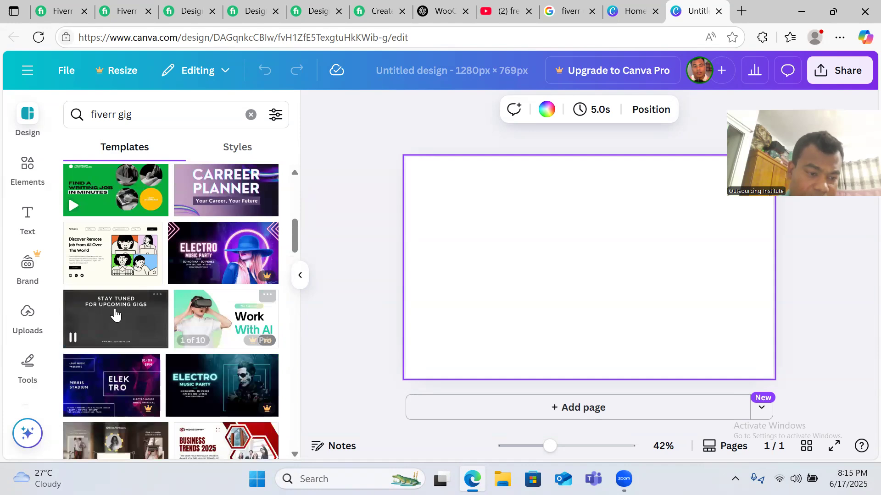
{"action": "scroll", "coordinate": [115, 311], "scroll_direction": "down", "scroll_amount": 3}
{"action": "scroll", "coordinate": [140, 321], "scroll_direction": "down", "scroll_amount": 3}
{"action": "scroll", "coordinate": [140, 321], "scroll_direction": "down", "scroll_amount": 5}
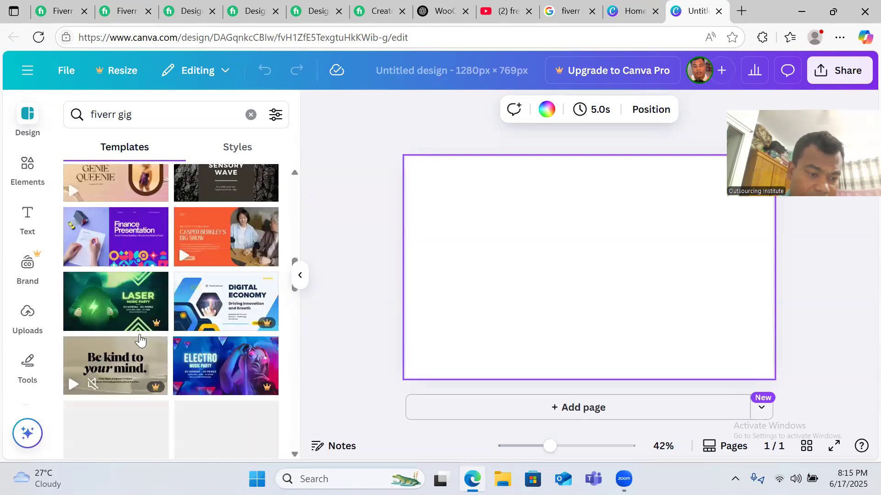
{"action": "scroll", "coordinate": [162, 325], "scroll_direction": "down", "scroll_amount": 5}
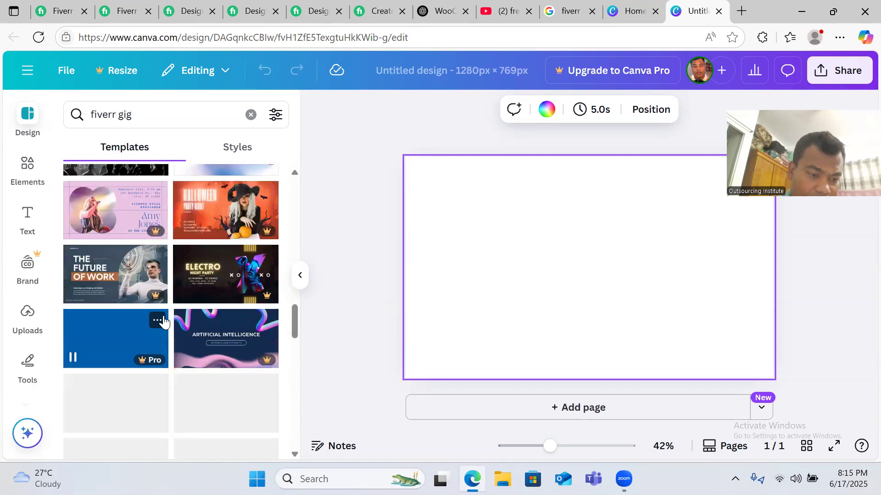
{"action": "scroll", "coordinate": [168, 316], "scroll_direction": "down", "scroll_amount": 3}
{"action": "scroll", "coordinate": [170, 321], "scroll_direction": "down", "scroll_amount": 4}
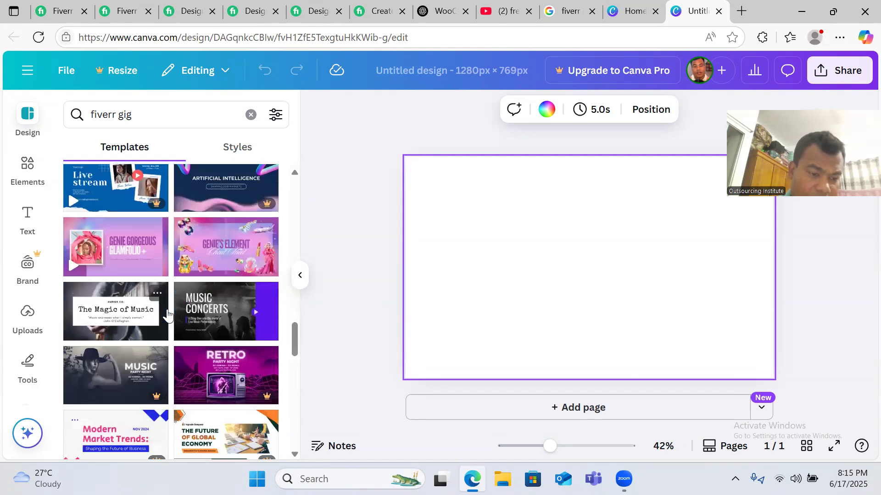
{"action": "scroll", "coordinate": [180, 335], "scroll_direction": "down", "scroll_amount": 4}
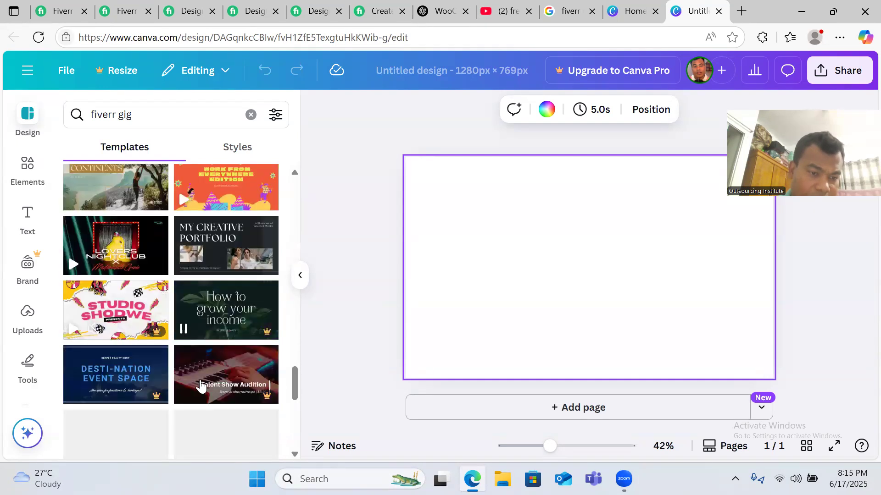
{"action": "scroll", "coordinate": [158, 315], "scroll_direction": "down", "scroll_amount": 5}
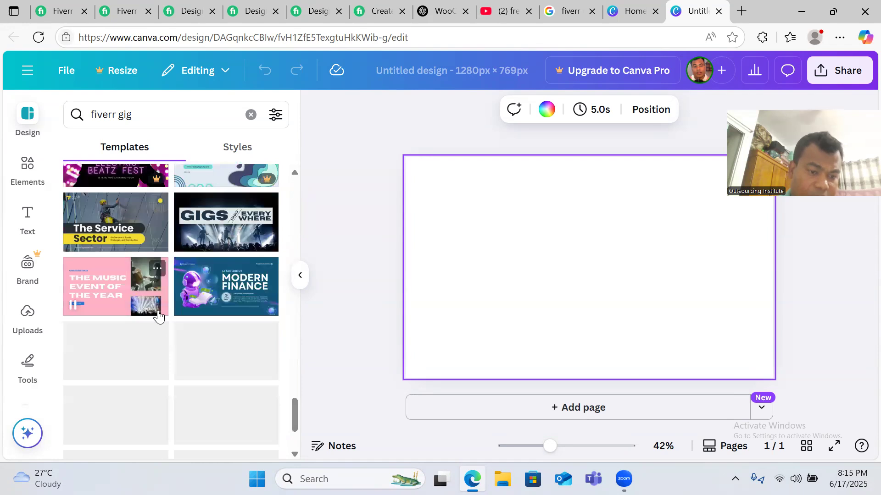
{"action": "scroll", "coordinate": [156, 311], "scroll_direction": "down", "scroll_amount": 2}
{"action": "scroll", "coordinate": [145, 263], "scroll_direction": "up", "scroll_amount": 15}
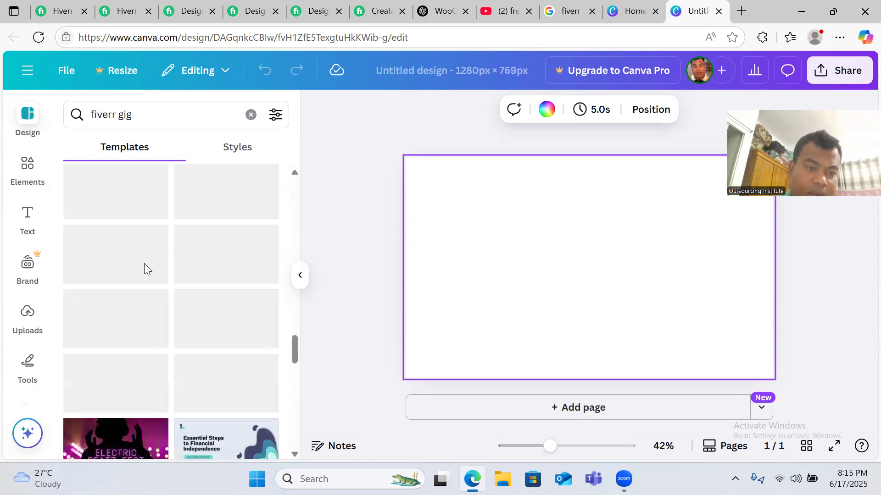
{"action": "left_click", "coordinate": [243, 147]}
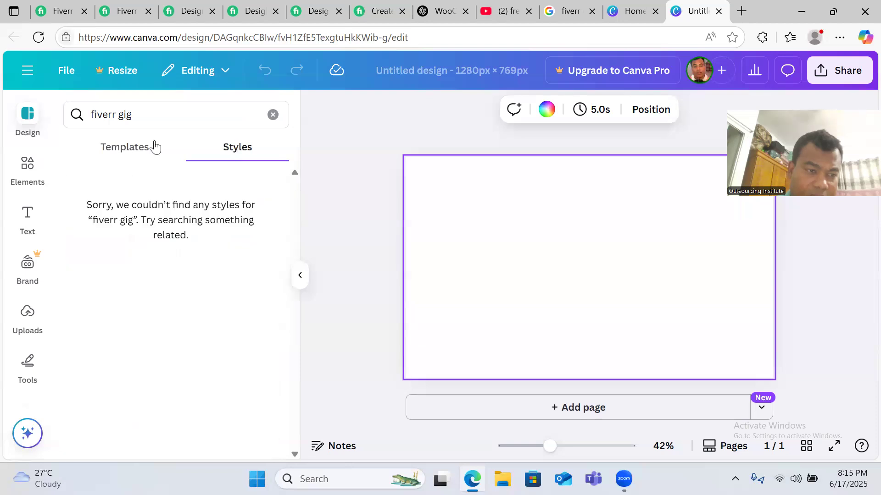
{"action": "left_click", "coordinate": [133, 149]}
{"action": "left_click", "coordinate": [27, 164]}
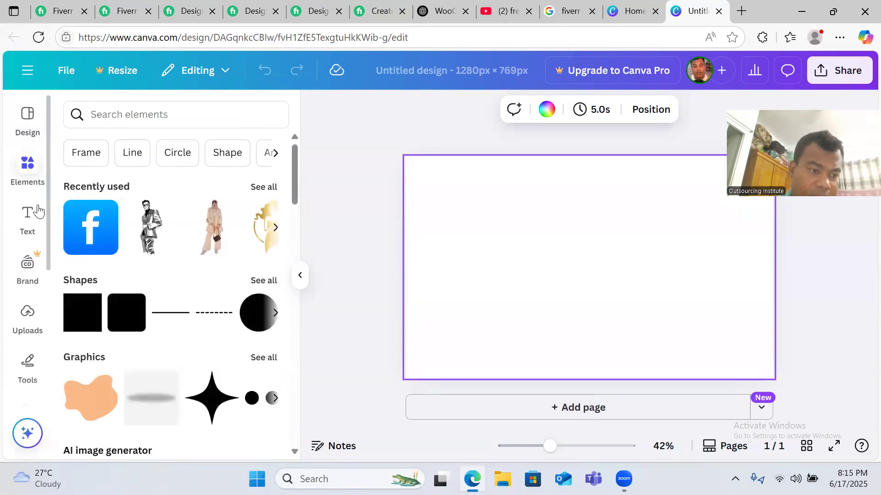
{"action": "left_click", "coordinate": [36, 115]}
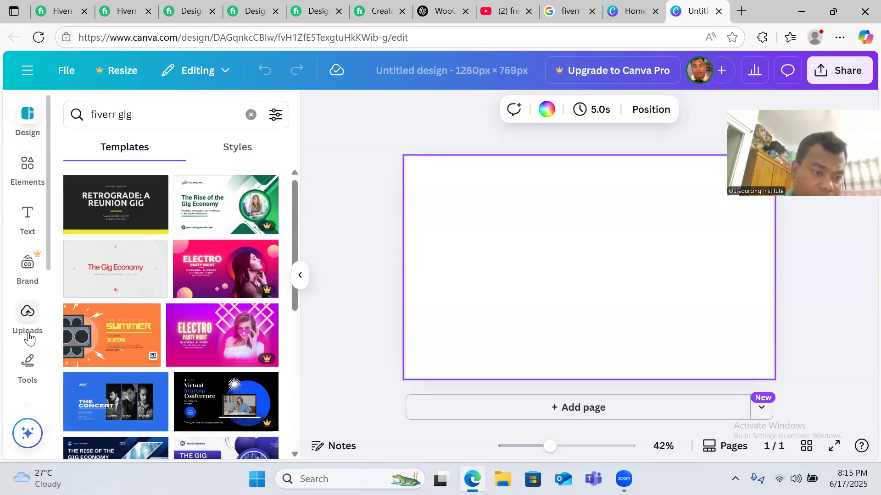
- Try to apply the recently used Pro background with orange and teal light streaks, and dismiss the upgrade offer
{"action": "scroll", "coordinate": [38, 330], "scroll_direction": "down", "scroll_amount": 3}
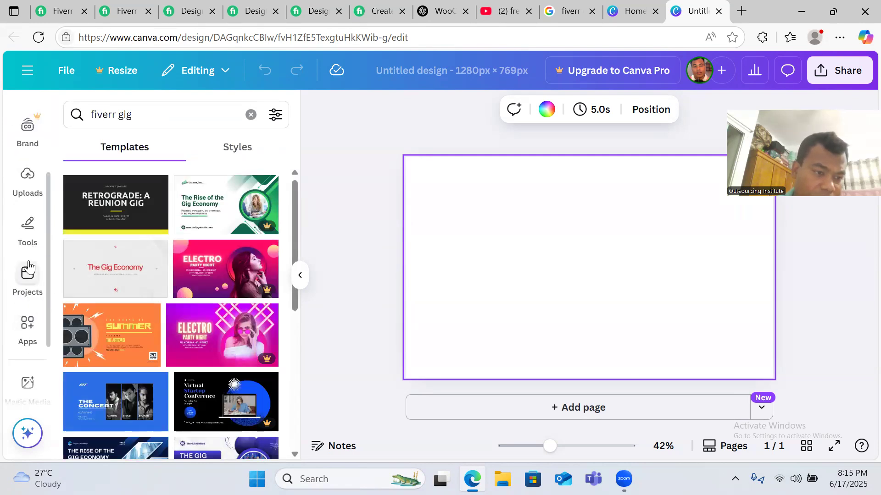
{"action": "scroll", "coordinate": [38, 239], "scroll_direction": "down", "scroll_amount": 2}
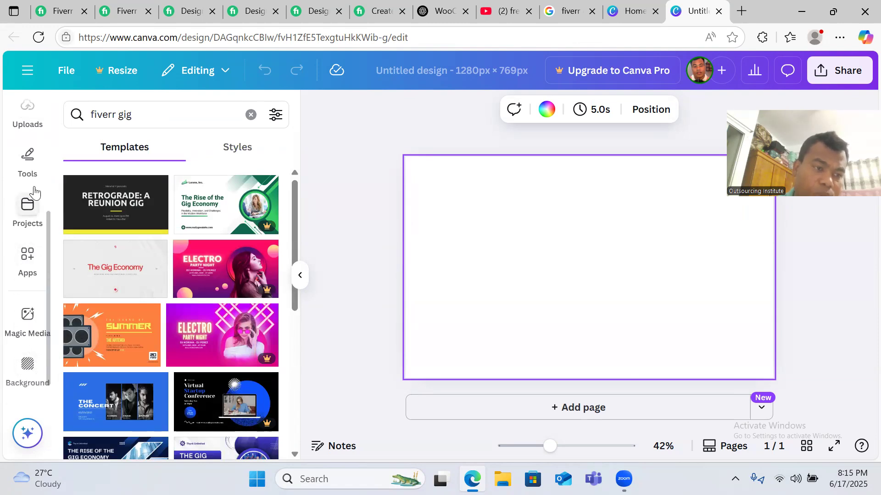
{"action": "left_click", "coordinate": [28, 366]}
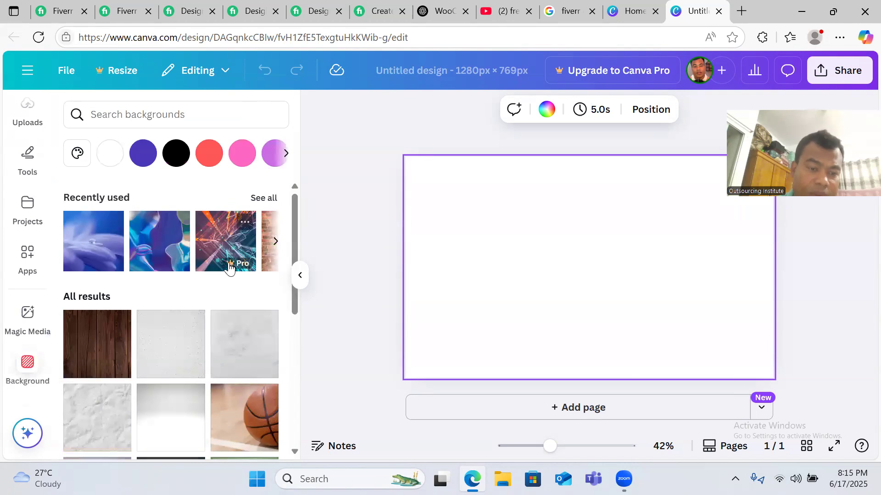
{"action": "left_click", "coordinate": [225, 239]}
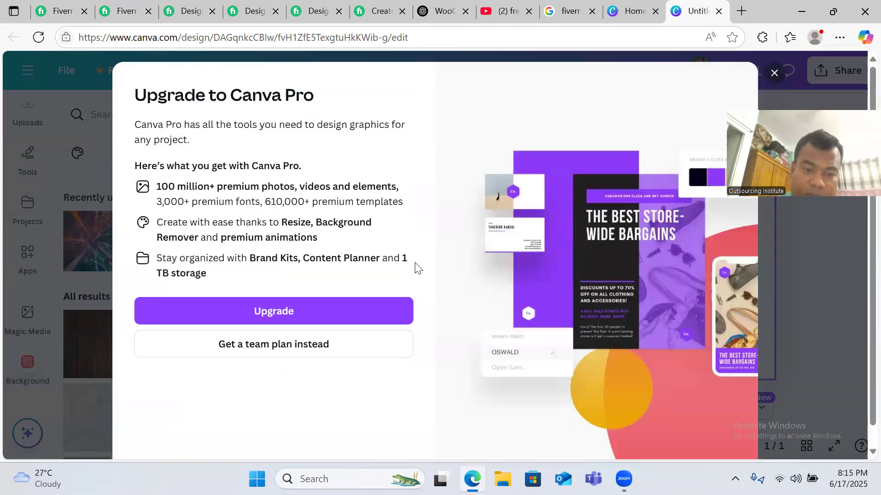
{"action": "left_click", "coordinate": [773, 74]}
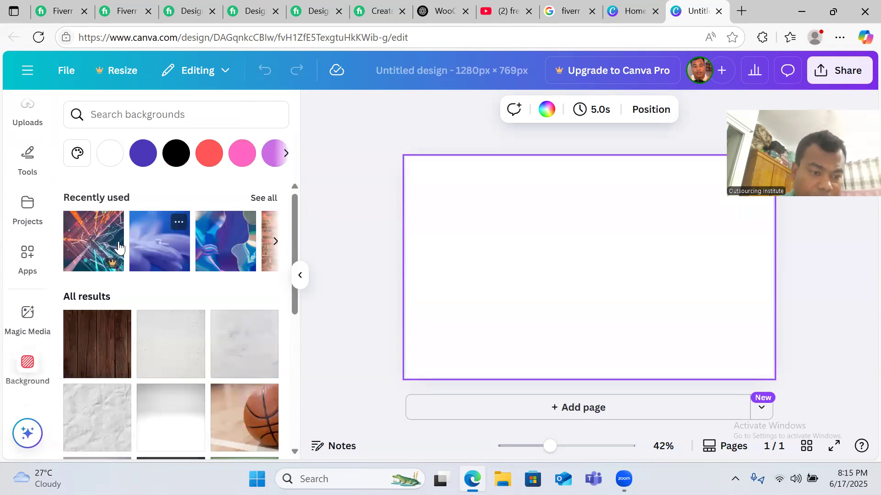
- Apply the recently used blue and purple liquid-effect image as the page background
{"action": "scroll", "coordinate": [213, 296], "scroll_direction": "down", "scroll_amount": 3}
{"action": "scroll", "coordinate": [211, 304], "scroll_direction": "down", "scroll_amount": 2}
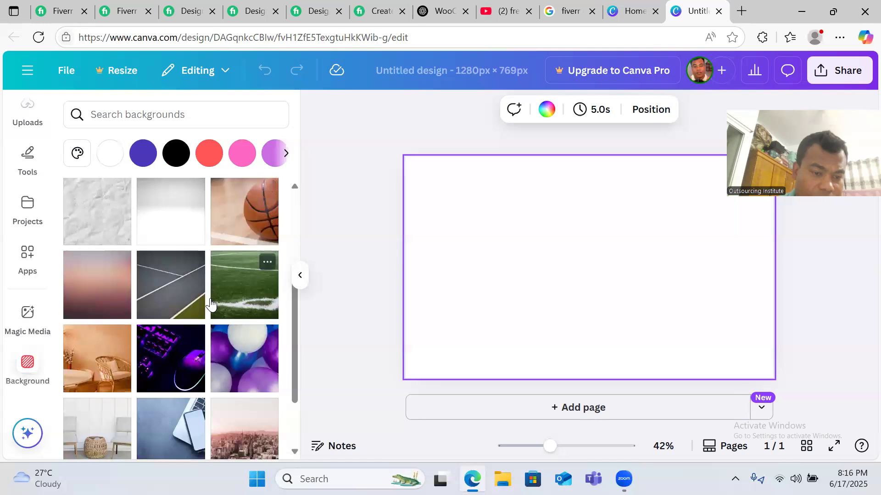
{"action": "scroll", "coordinate": [210, 296], "scroll_direction": "up", "scroll_amount": 4}
{"action": "left_click", "coordinate": [212, 252]}
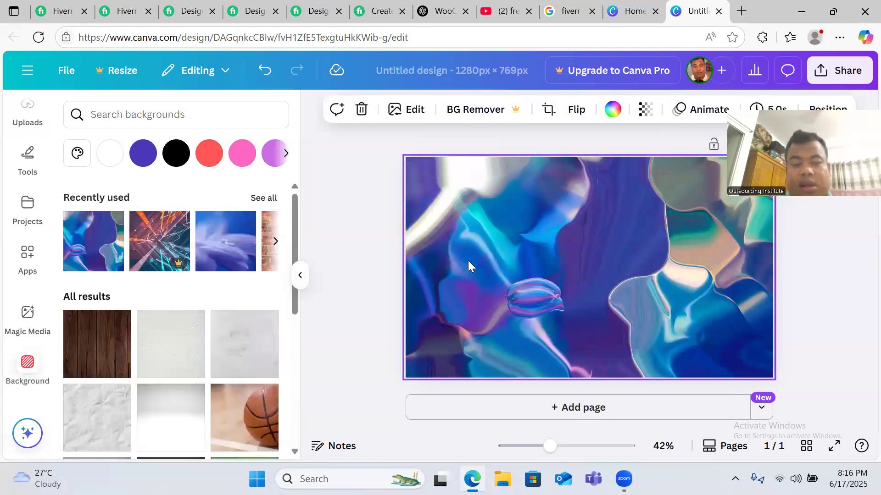
- Try the recently used pink-to-teal low-poly image and the white crumpled paper texture as the page background
{"action": "left_click", "coordinate": [277, 243]}
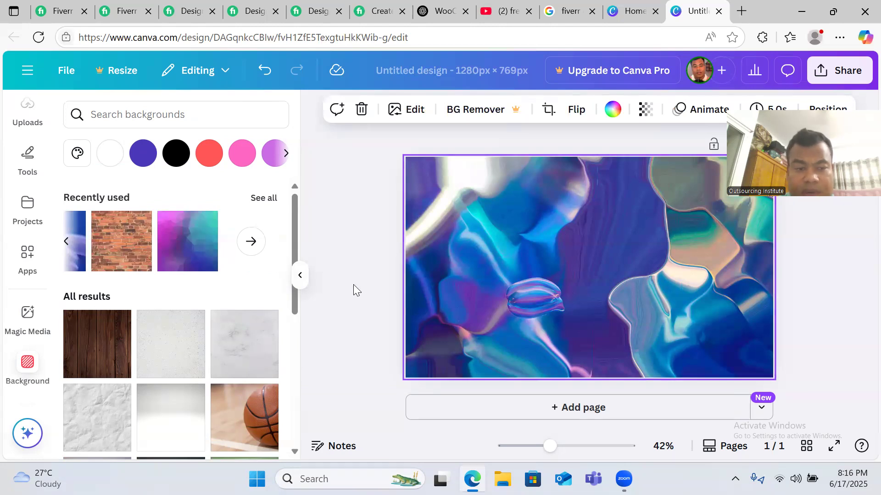
{"action": "left_click", "coordinate": [173, 243]}
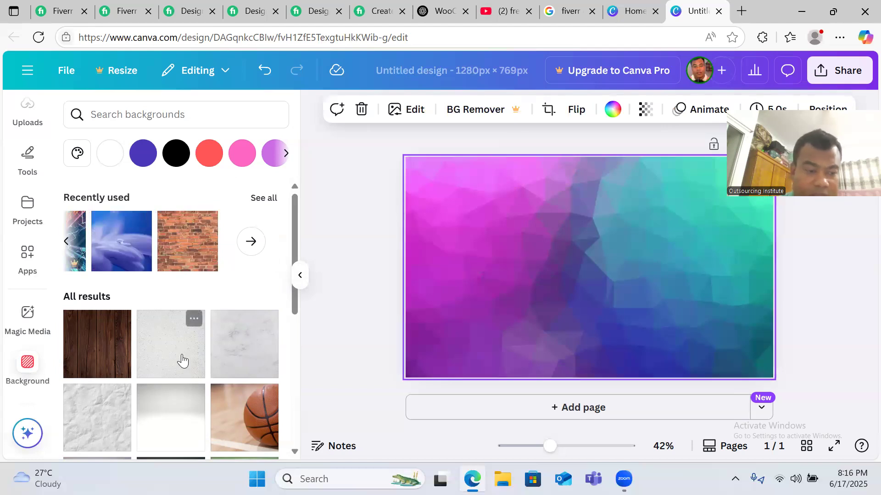
{"action": "scroll", "coordinate": [181, 359], "scroll_direction": "down", "scroll_amount": 3}
{"action": "left_click", "coordinate": [90, 298]}
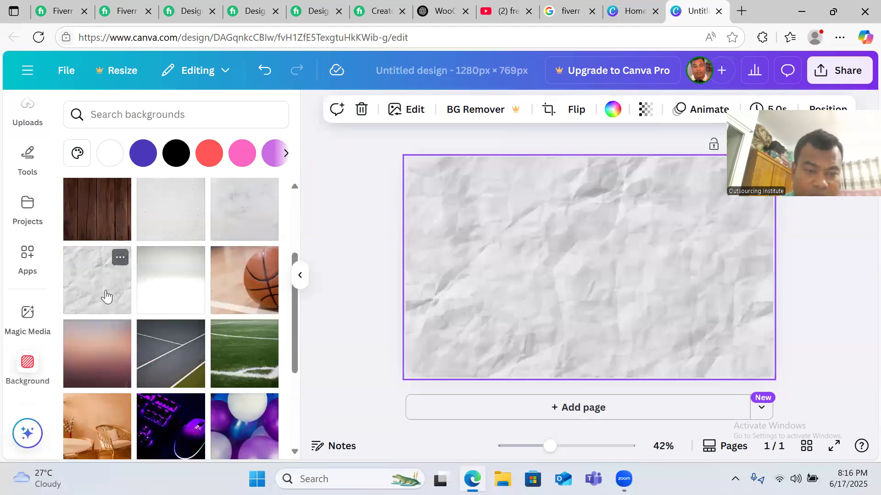
- Browse the other backgrounds and set the recently used pink, blue and teal low-poly image as the page background
{"action": "scroll", "coordinate": [238, 294], "scroll_direction": "down", "scroll_amount": 6}
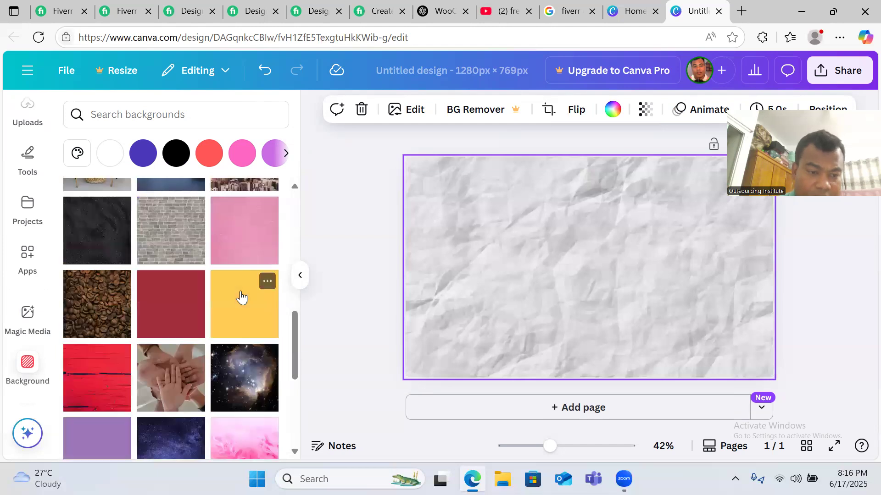
{"action": "scroll", "coordinate": [243, 297], "scroll_direction": "down", "scroll_amount": 6}
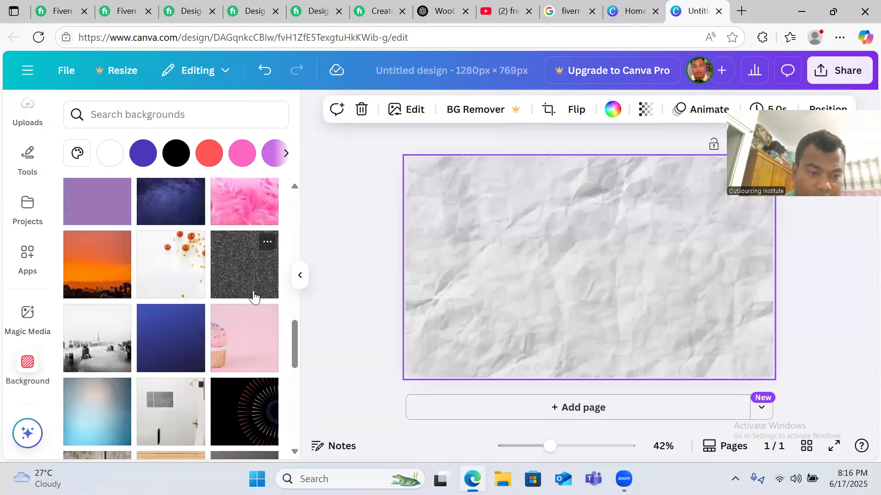
{"action": "scroll", "coordinate": [256, 297], "scroll_direction": "down", "scroll_amount": 4}
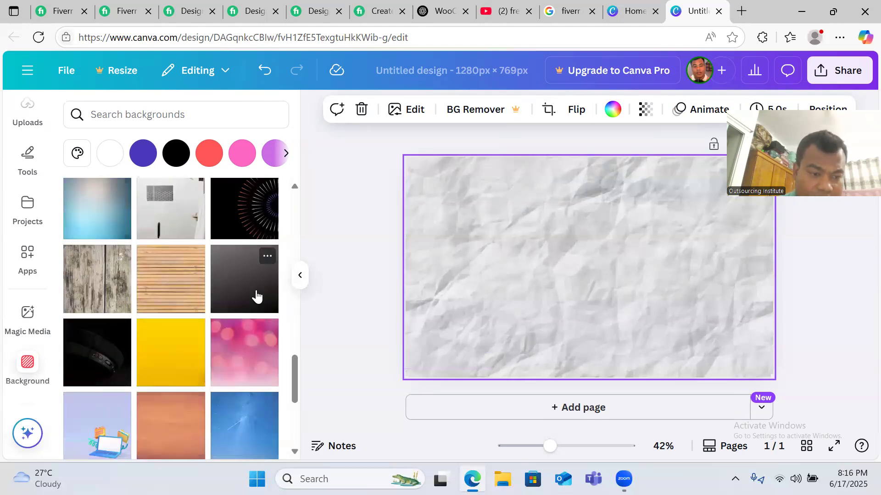
{"action": "scroll", "coordinate": [257, 296], "scroll_direction": "down", "scroll_amount": 4}
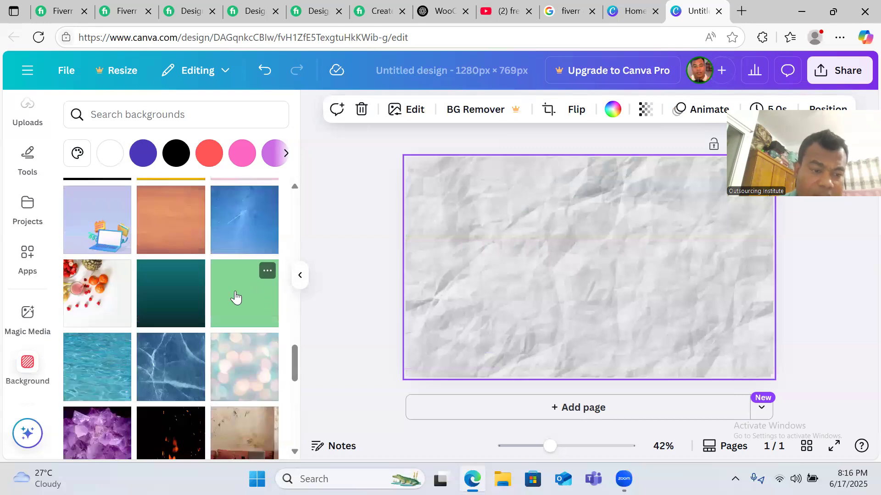
{"action": "scroll", "coordinate": [248, 295], "scroll_direction": "down", "scroll_amount": 4}
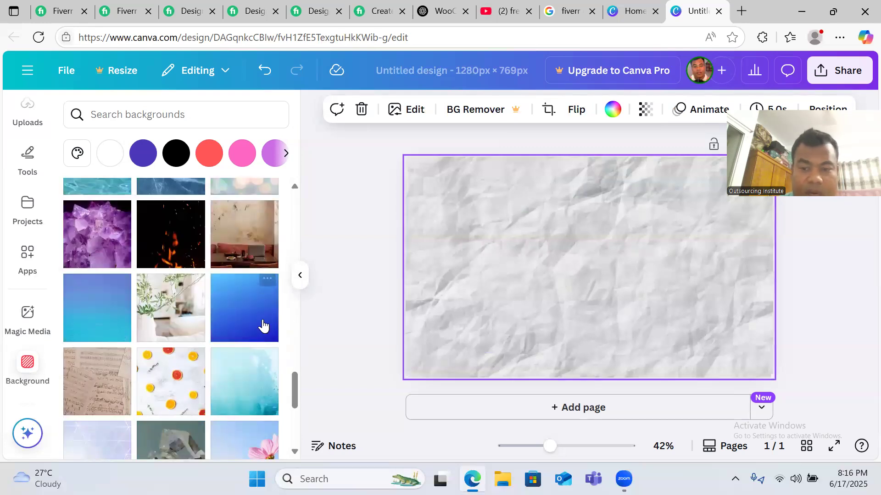
{"action": "scroll", "coordinate": [239, 318], "scroll_direction": "up", "scroll_amount": 10}
{"action": "scroll", "coordinate": [218, 318], "scroll_direction": "up", "scroll_amount": 5}
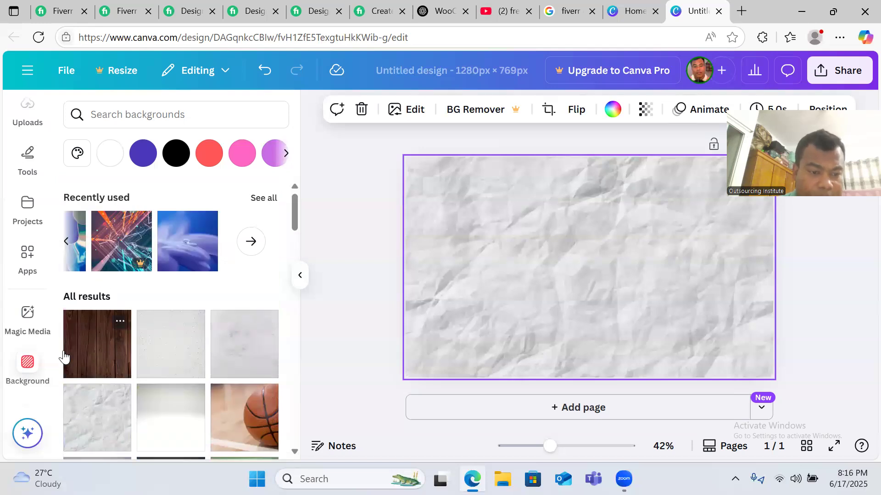
{"action": "left_click", "coordinate": [66, 243]}
{"action": "left_click", "coordinate": [67, 245]}
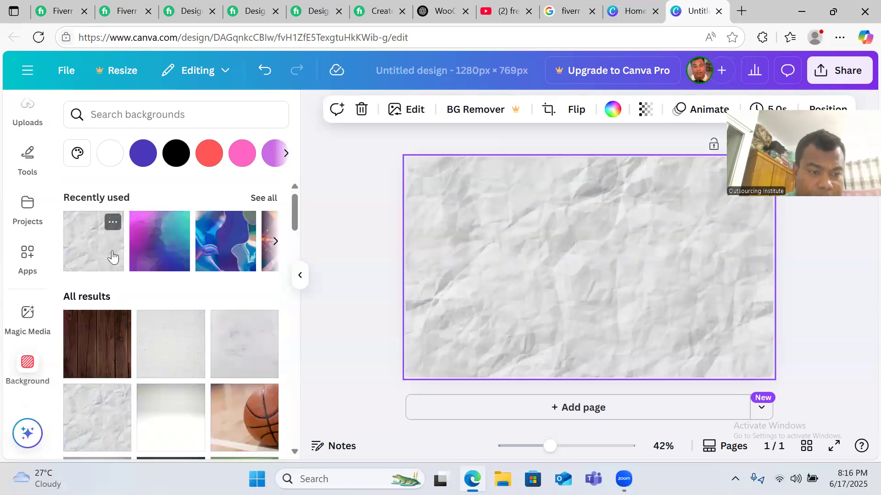
{"action": "left_click", "coordinate": [157, 249]}
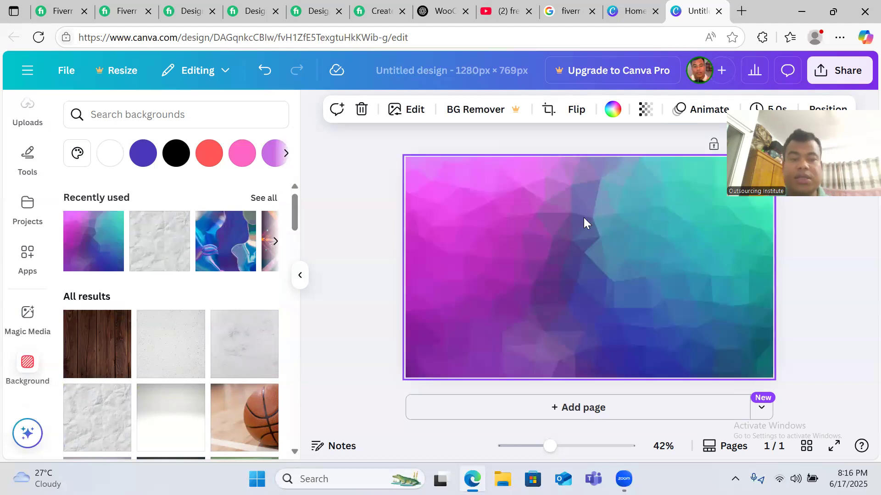
{"action": "left_click", "coordinate": [334, 289]}
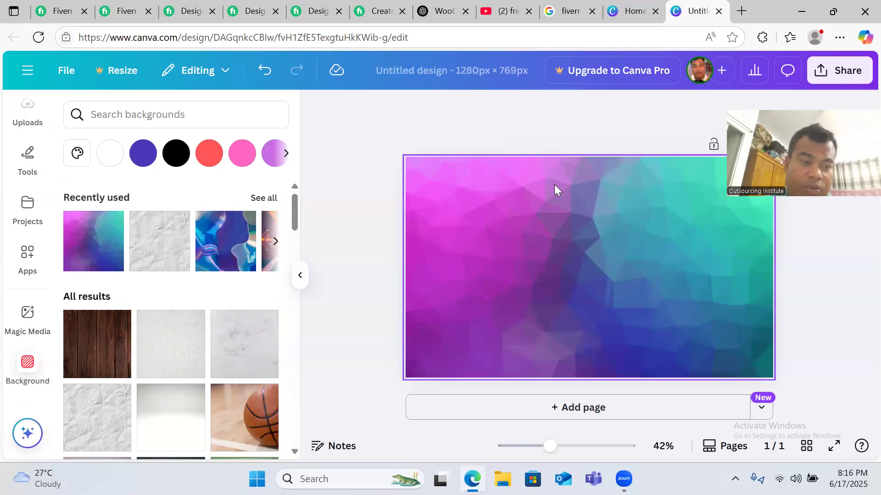
- Review the gallery banners of the competing WordPress and WooCommerce gigs on Fiverr as references for the design
{"action": "left_click", "coordinate": [246, 12]}
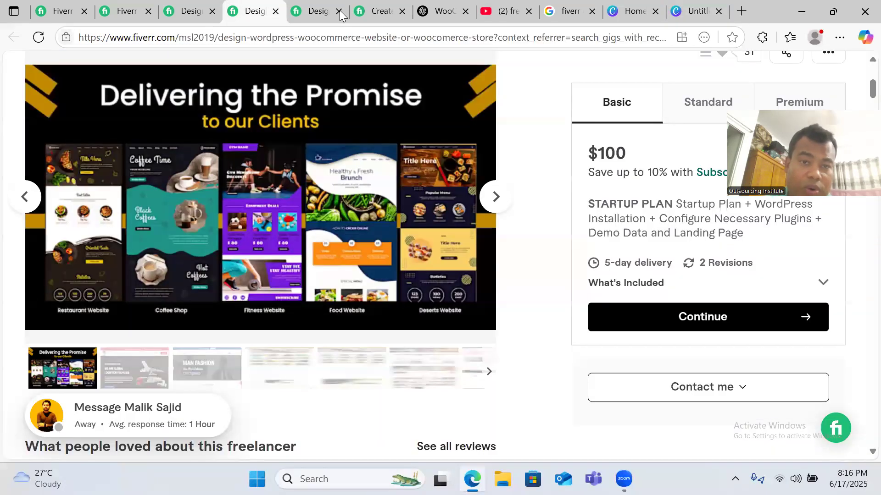
{"action": "left_click", "coordinate": [378, 11]}
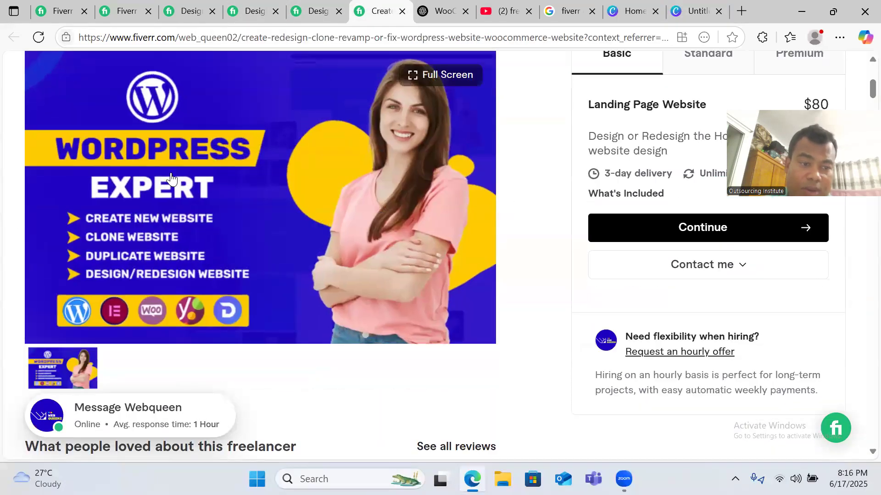
{"action": "left_click", "coordinate": [316, 11]}
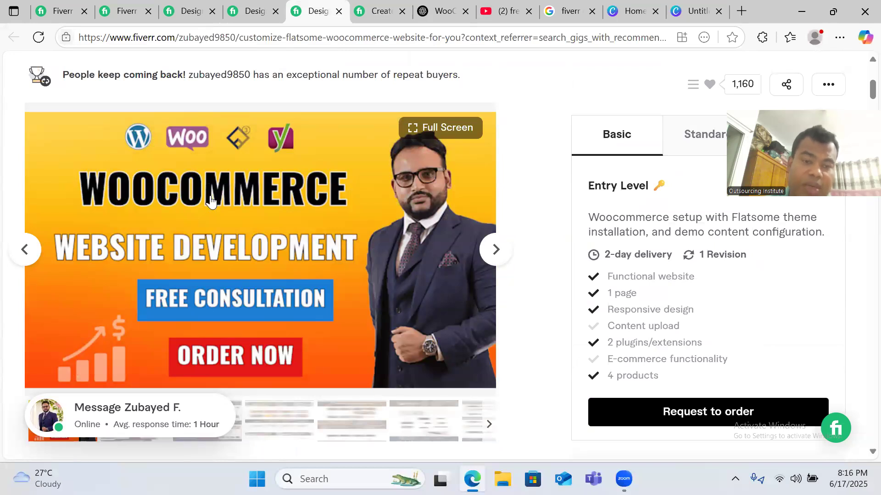
- Compare the banner layouts of the open competing gigs once more, from the WooCommerce designs to the WordPress Expert banner
{"action": "left_click", "coordinate": [256, 11]}
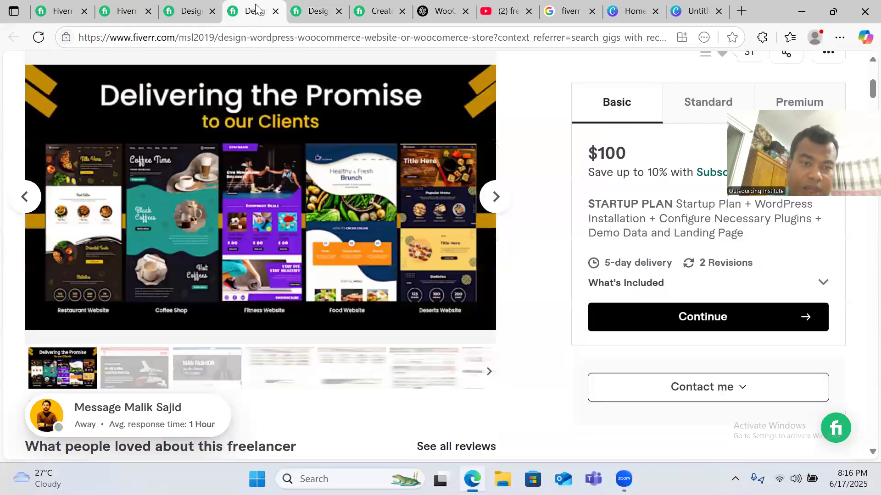
{"action": "left_click", "coordinate": [193, 11]}
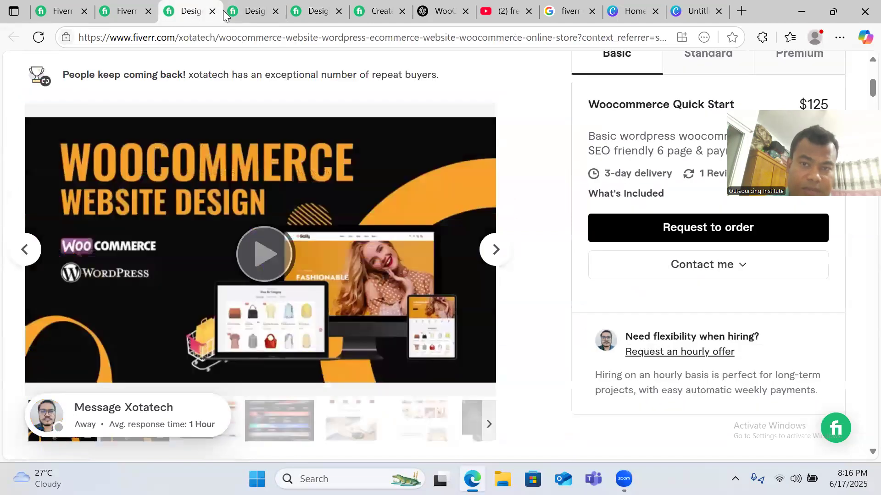
{"action": "left_click", "coordinate": [120, 13]}
{"action": "left_click", "coordinate": [62, 12]}
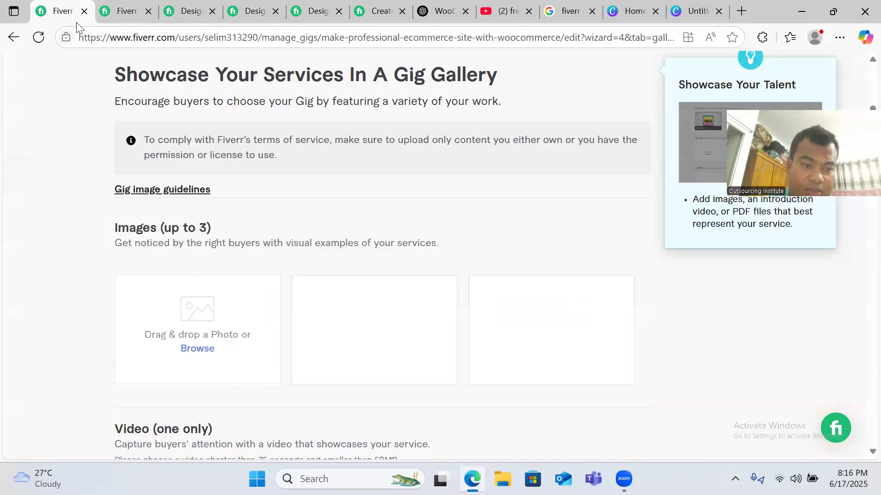
{"action": "left_click", "coordinate": [258, 13]}
{"action": "left_click", "coordinate": [373, 12]}
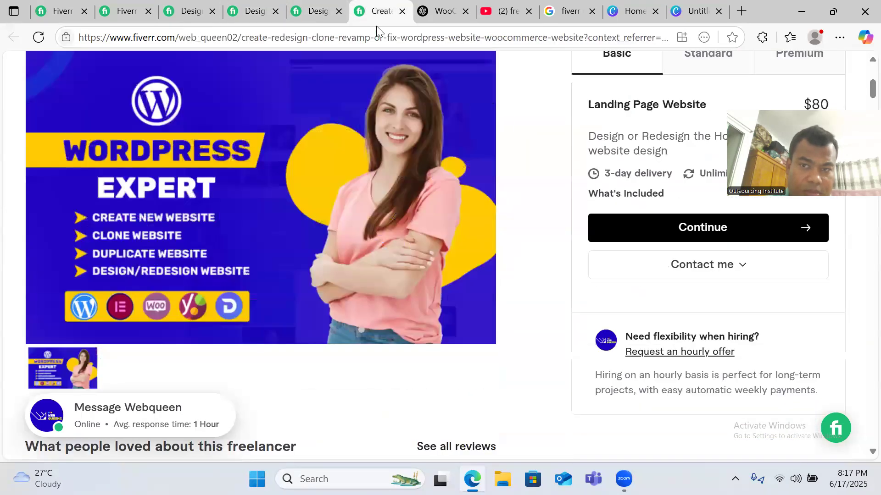
- Switch to the Canva banner design and browse the basic shapes in the element library
{"action": "left_click", "coordinate": [674, 11]}
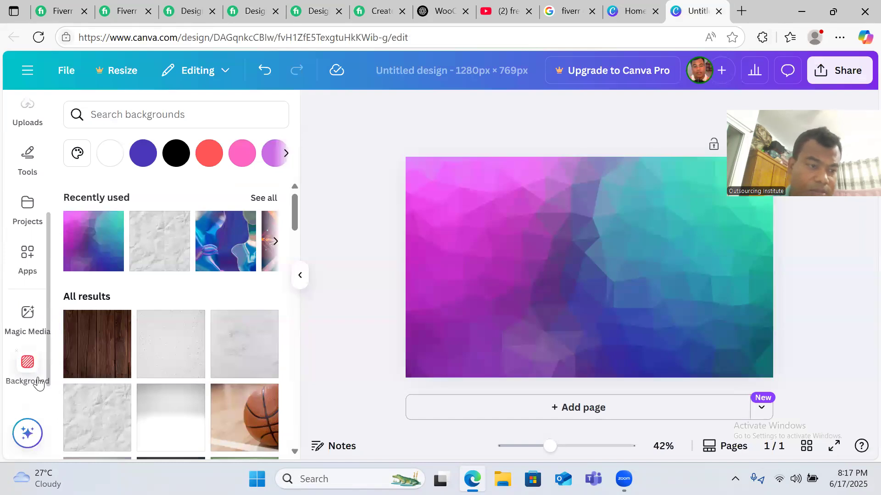
{"action": "scroll", "coordinate": [41, 222], "scroll_direction": "up", "scroll_amount": 3}
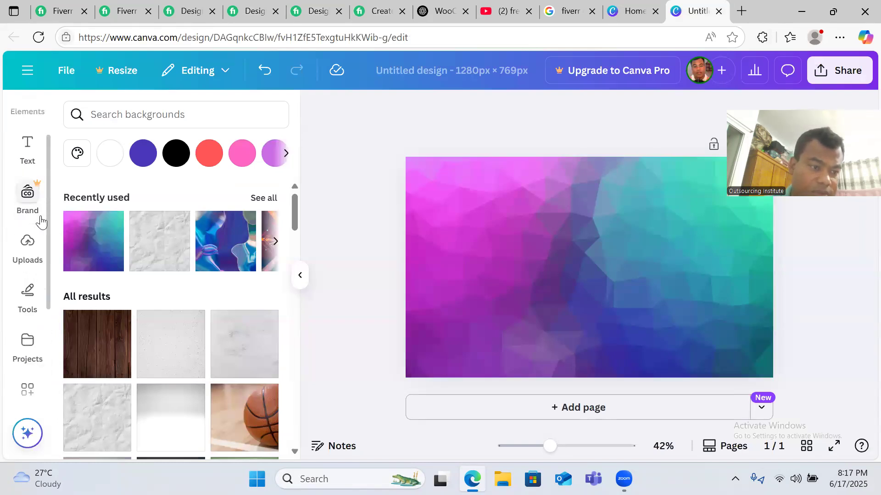
{"action": "scroll", "coordinate": [41, 222], "scroll_direction": "up", "scroll_amount": 2}
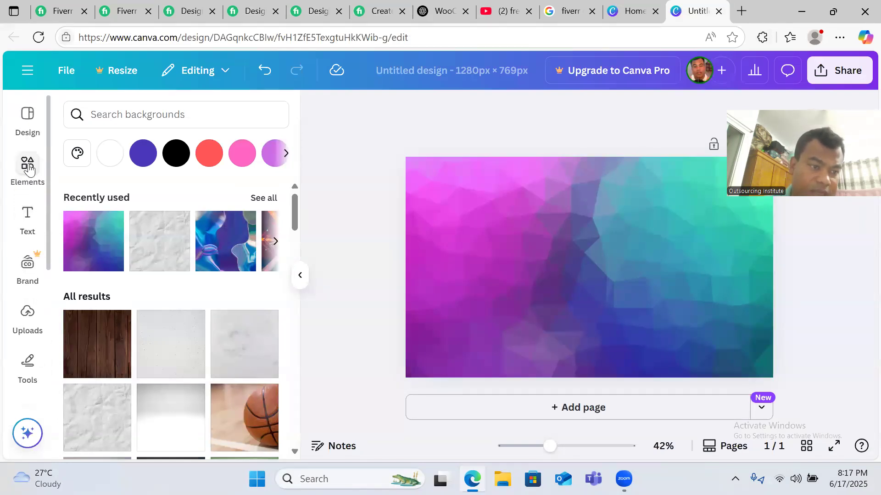
{"action": "left_click", "coordinate": [29, 169]}
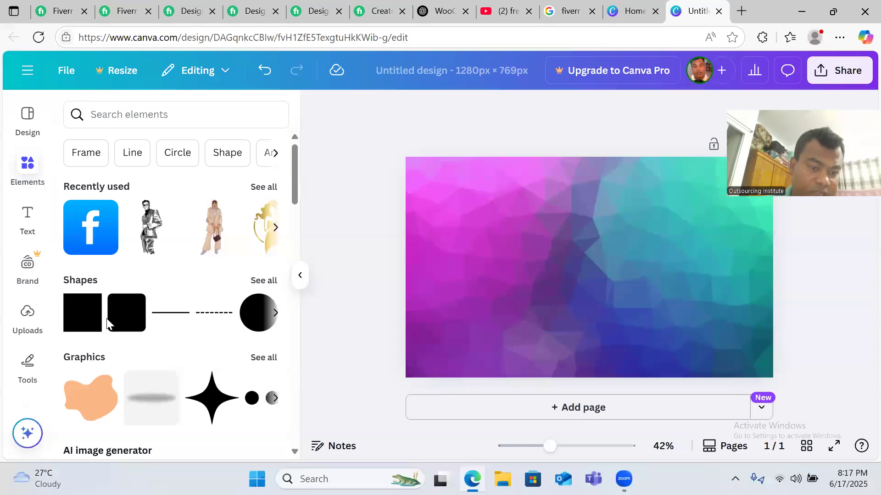
{"action": "mouse_move", "coordinate": [83, 315]}
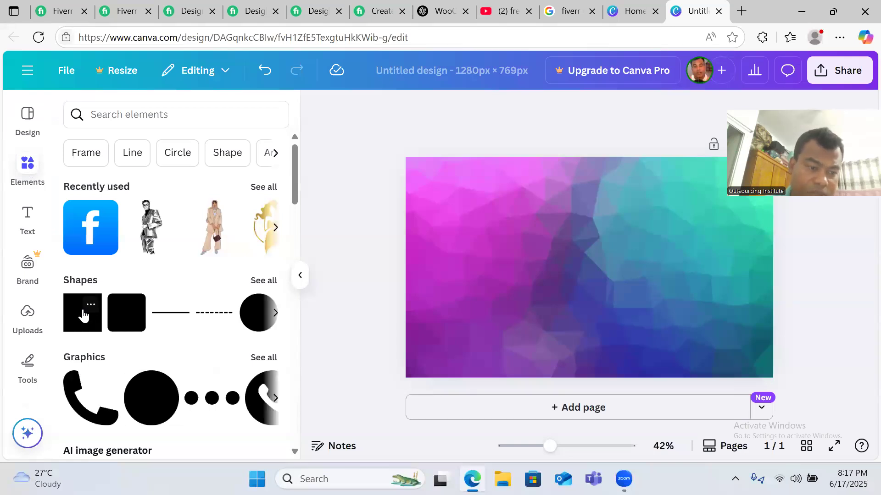
{"action": "left_click", "coordinate": [276, 313]}
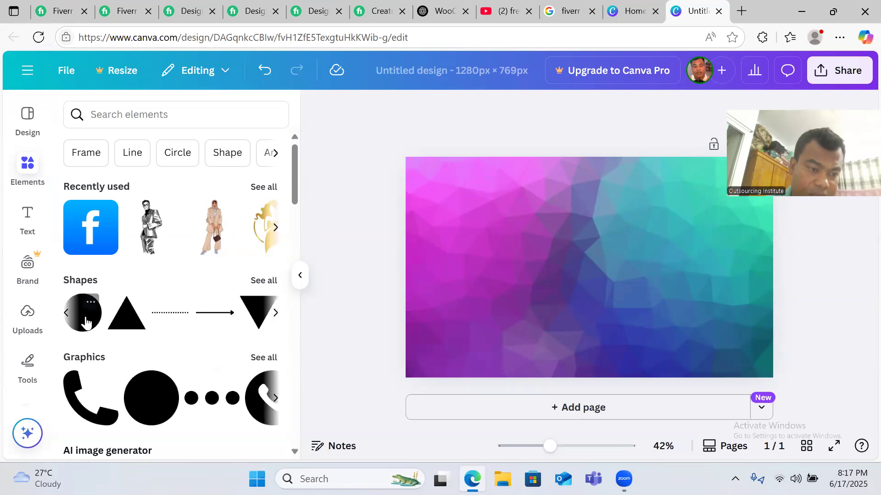
{"action": "left_click", "coordinate": [68, 314]}
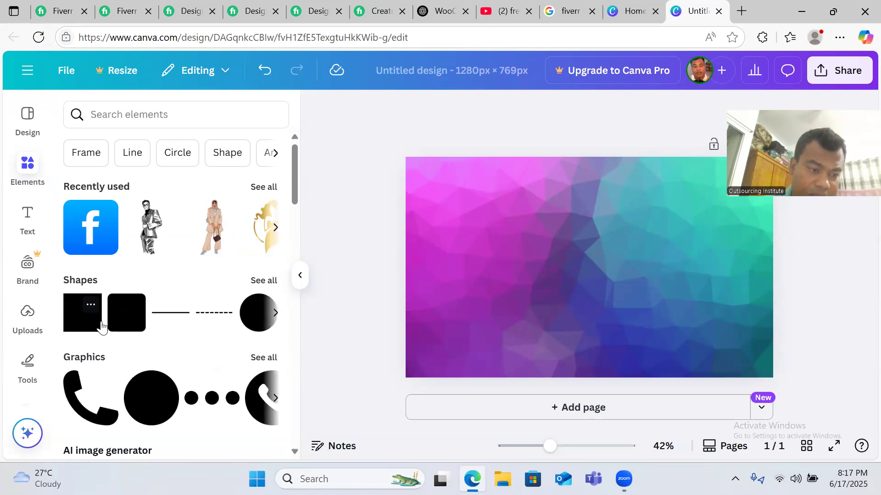
- Add a square shape and reshape it into a wide, thin horizontal bar in the upper half of the design
{"action": "left_click", "coordinate": [89, 324]}
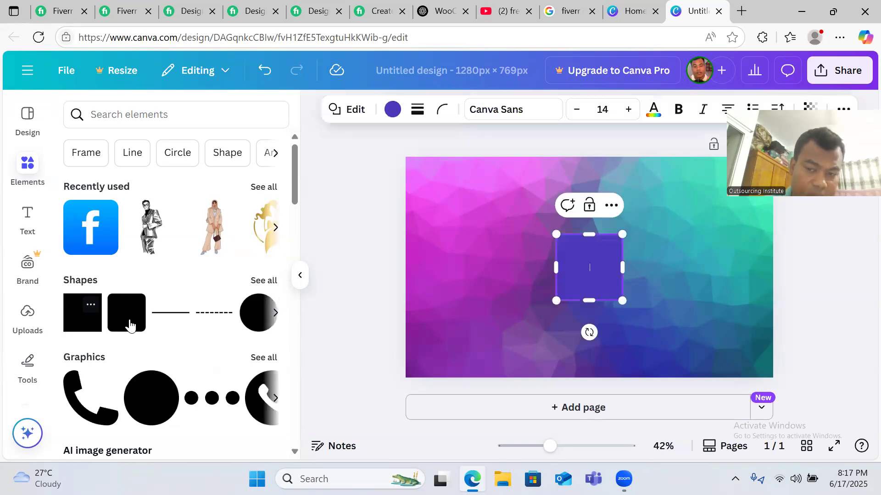
{"action": "left_click_drag", "start_coordinate": [555, 266], "coordinate": [433, 267]}
{"action": "left_click_drag", "start_coordinate": [623, 265], "coordinate": [707, 266]}
{"action": "left_click_drag", "start_coordinate": [582, 280], "coordinate": [620, 225]}
{"action": "left_click", "coordinate": [621, 227]}
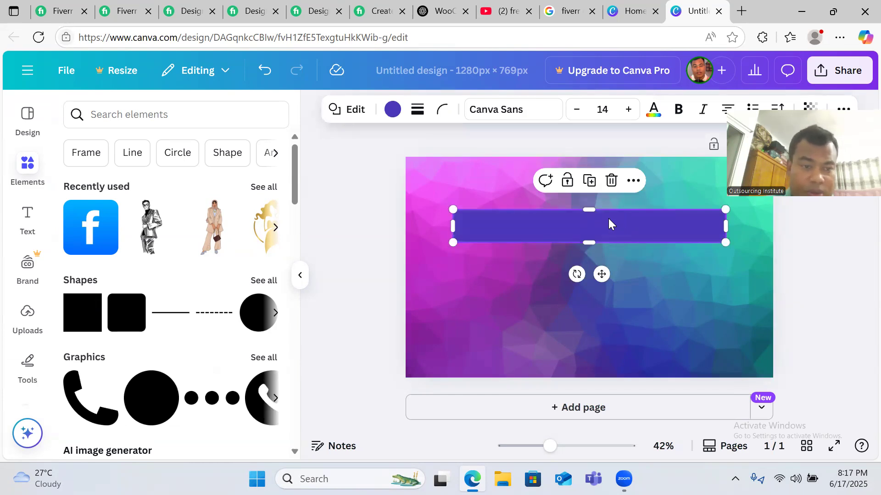
- Move the bar higher and enlarge it to span nearly the design's full width with a slightly greater height
{"action": "left_click", "coordinate": [581, 224]}
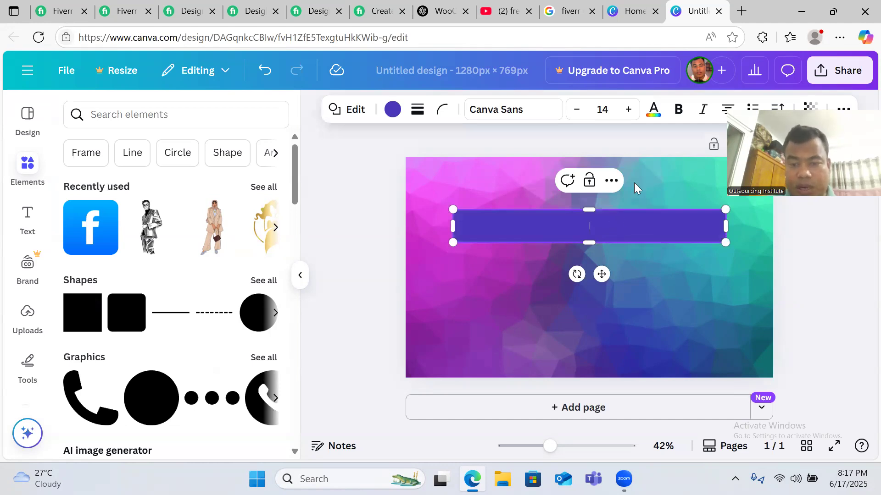
{"action": "left_click", "coordinate": [637, 255]}
{"action": "left_click_drag", "start_coordinate": [629, 235], "coordinate": [630, 217]}
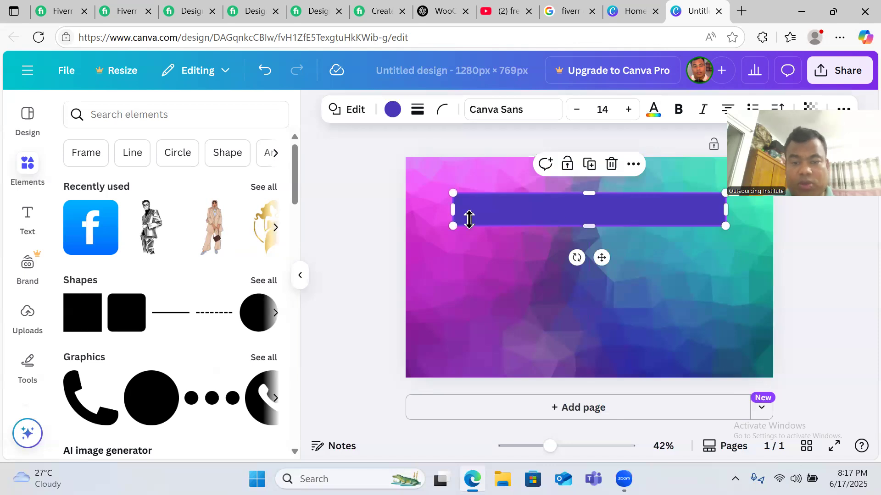
{"action": "left_click_drag", "start_coordinate": [445, 209], "coordinate": [420, 209]}
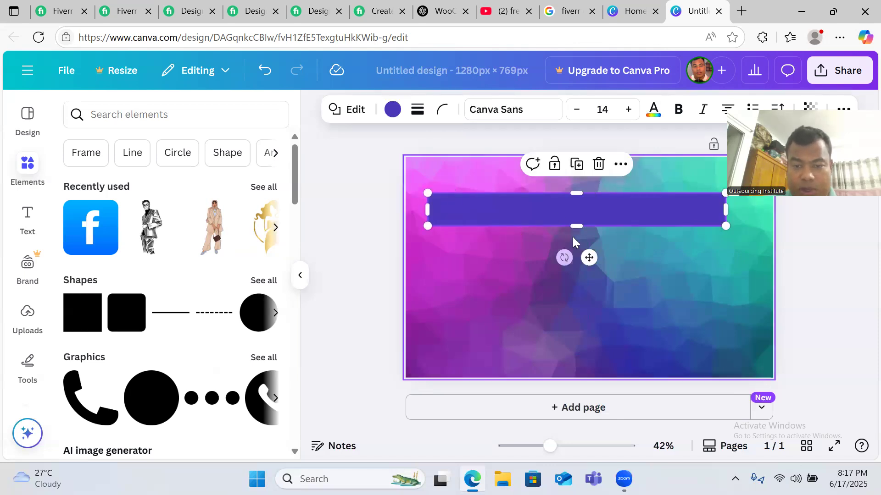
{"action": "left_click_drag", "start_coordinate": [580, 226], "coordinate": [581, 239]}
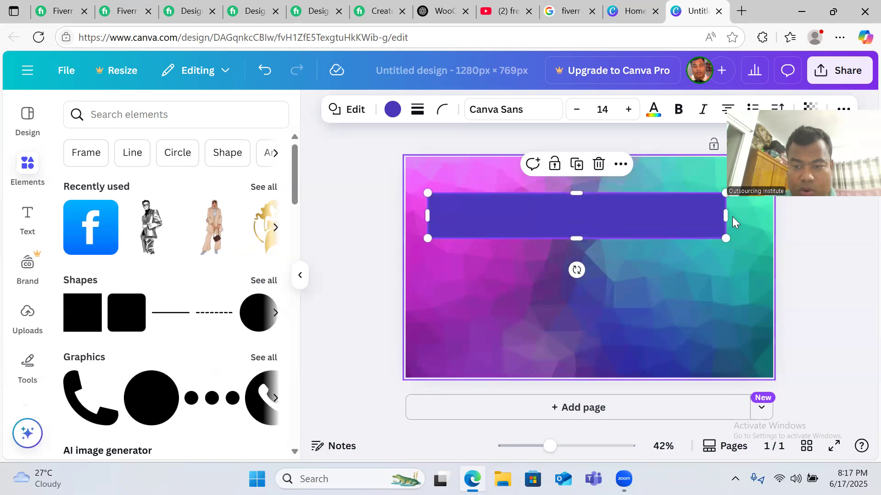
{"action": "left_click_drag", "start_coordinate": [743, 214], "coordinate": [769, 215]}
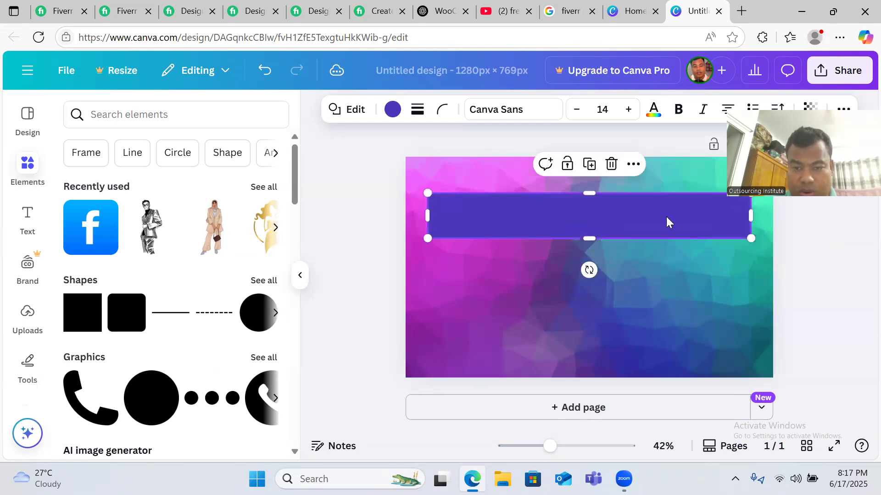
{"action": "left_click_drag", "start_coordinate": [667, 208], "coordinate": [664, 208]}
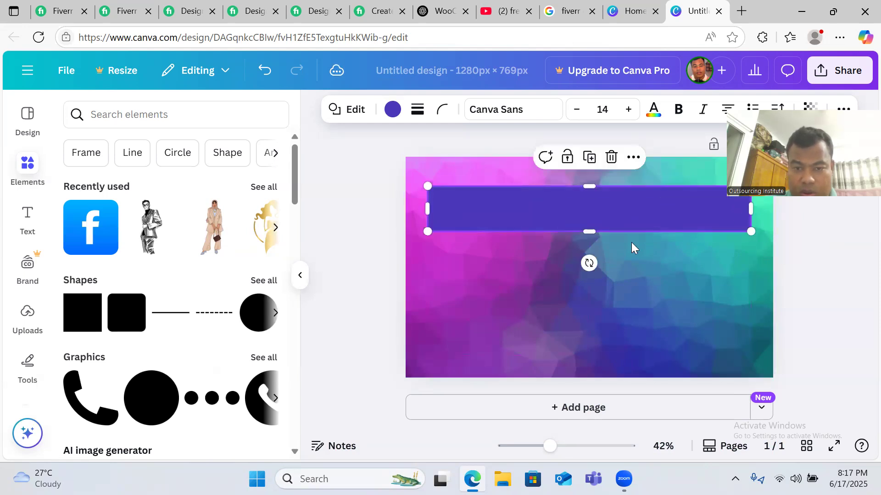
{"action": "left_click", "coordinate": [629, 261]}
- Check the open Fiverr pages for reference and return to the untitled Canva design
{"action": "left_click", "coordinate": [353, 7]}
{"action": "left_click", "coordinate": [321, 9]}
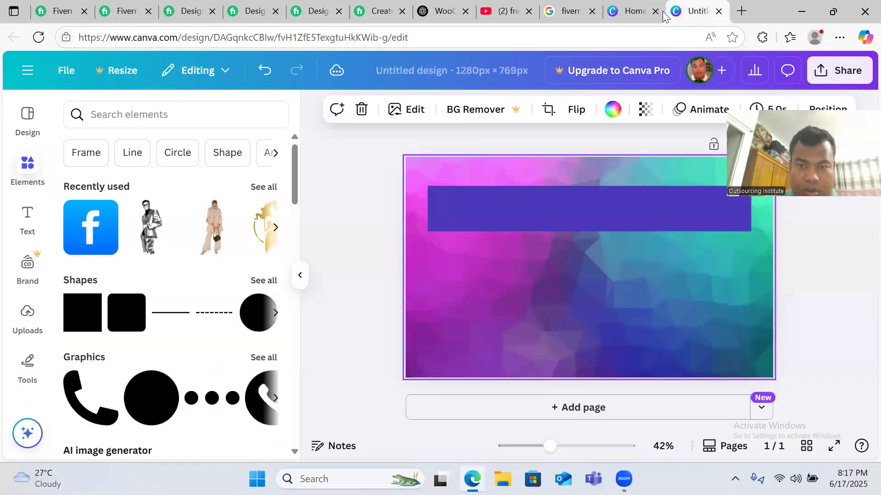
{"action": "left_click", "coordinate": [696, 11]}
- Try light gray, white, pink and coral fills on the bar, and settle on solid red
{"action": "left_click", "coordinate": [550, 210]}
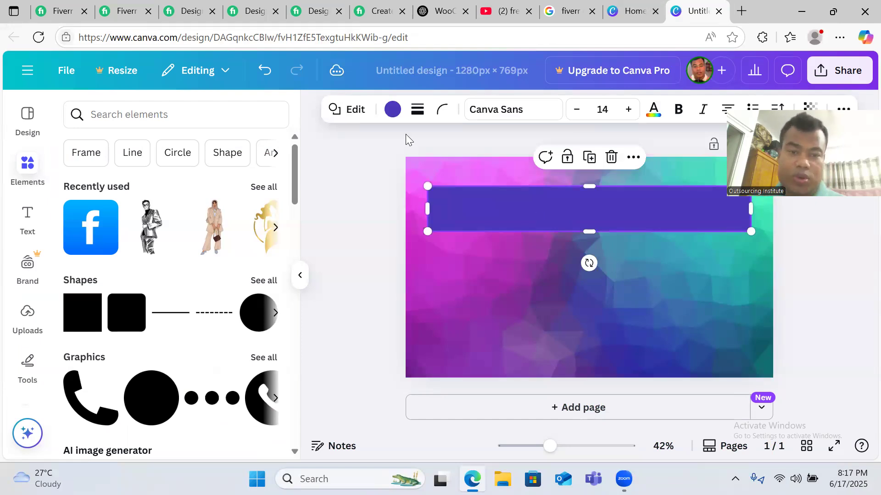
{"action": "left_click", "coordinate": [393, 109]}
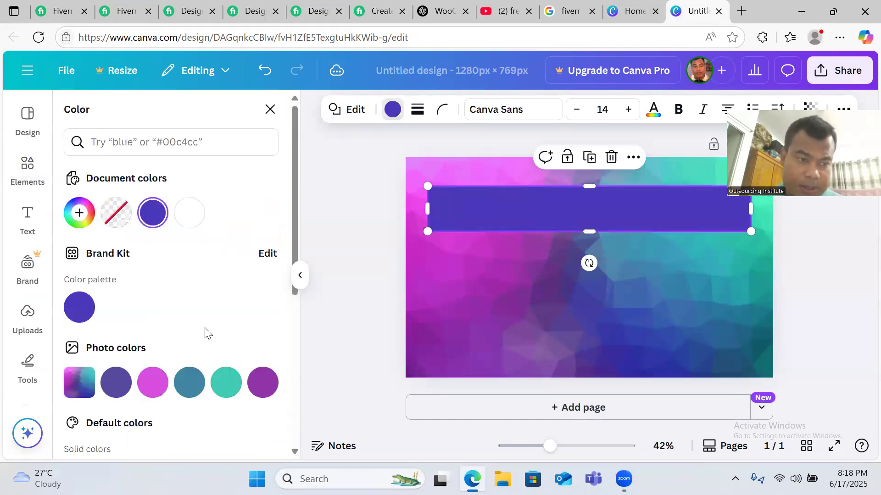
{"action": "scroll", "coordinate": [92, 353], "scroll_direction": "down", "scroll_amount": 3}
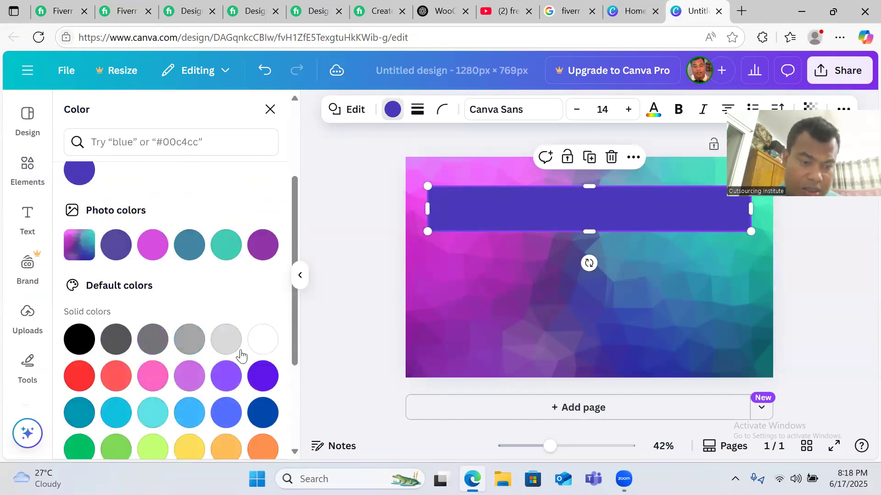
{"action": "left_click", "coordinate": [228, 344]}
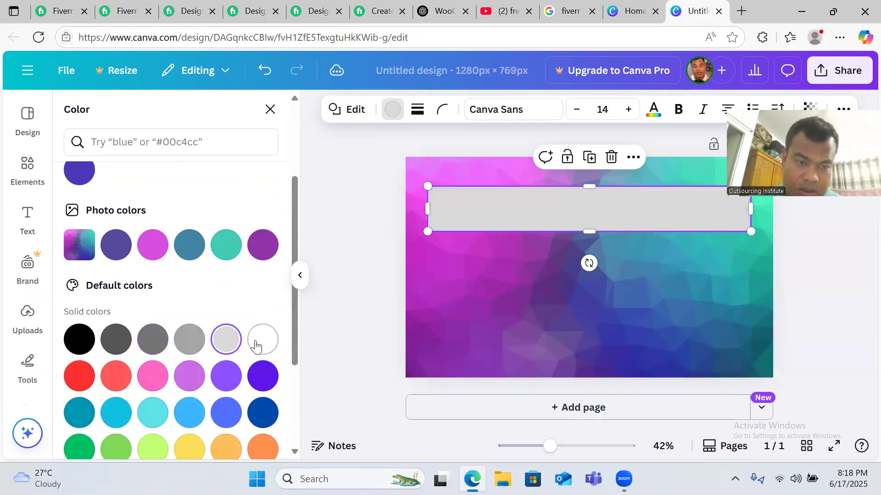
{"action": "left_click", "coordinate": [257, 343]}
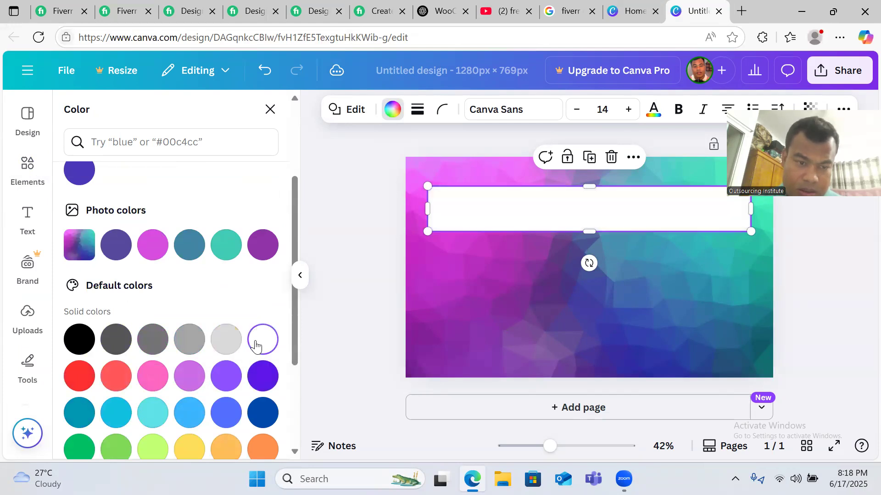
{"action": "left_click", "coordinate": [153, 379]}
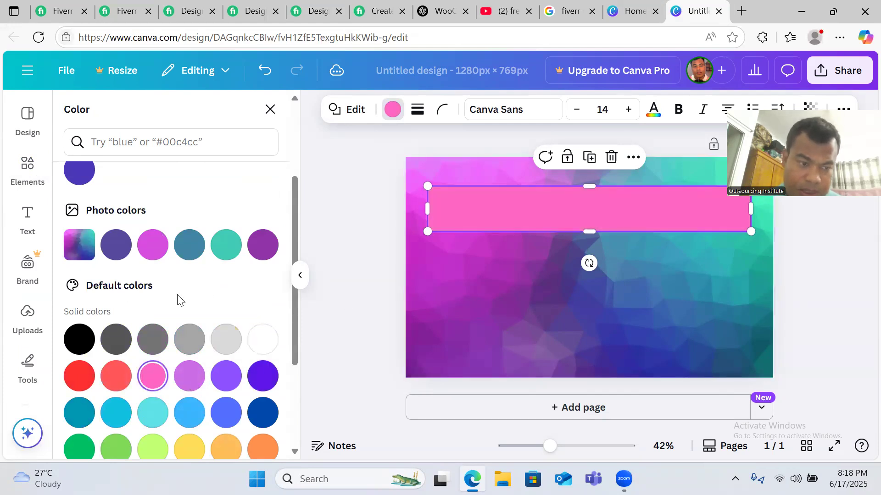
{"action": "left_click", "coordinate": [116, 377]}
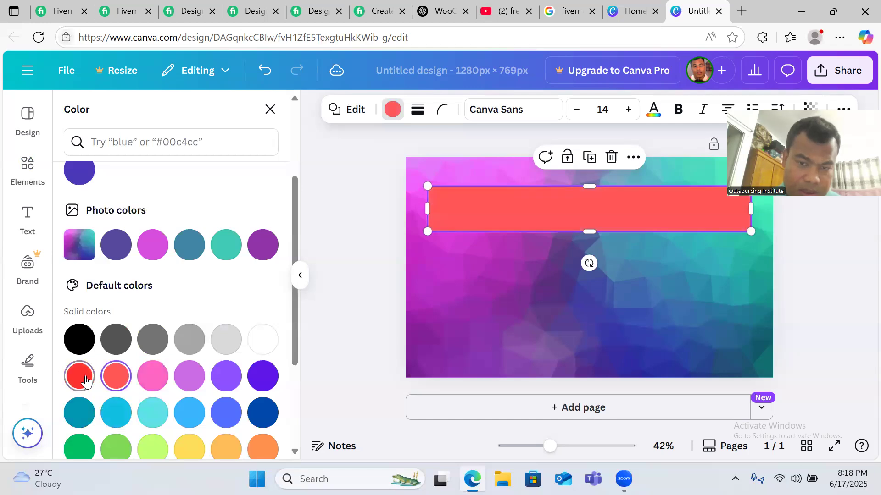
{"action": "left_click", "coordinate": [86, 380]}
- Nudge the red bar slightly upward on the background and deselect it
{"action": "left_click", "coordinate": [582, 281]}
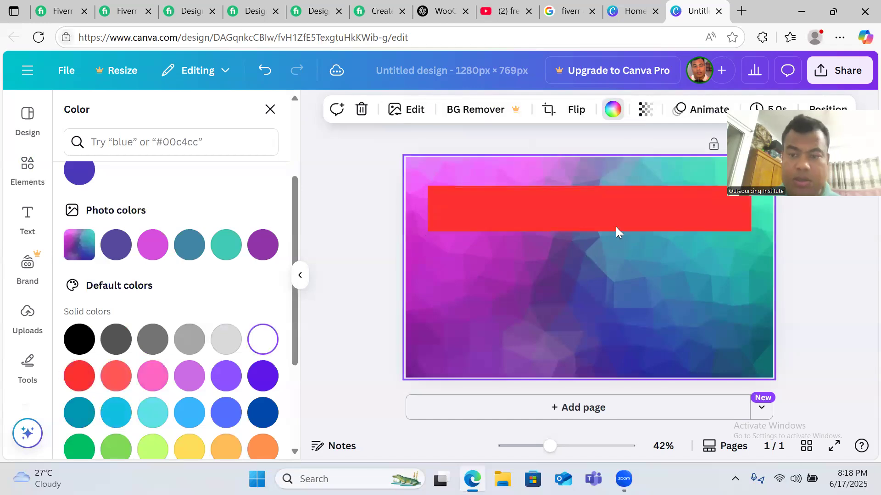
{"action": "left_click", "coordinate": [621, 212]}
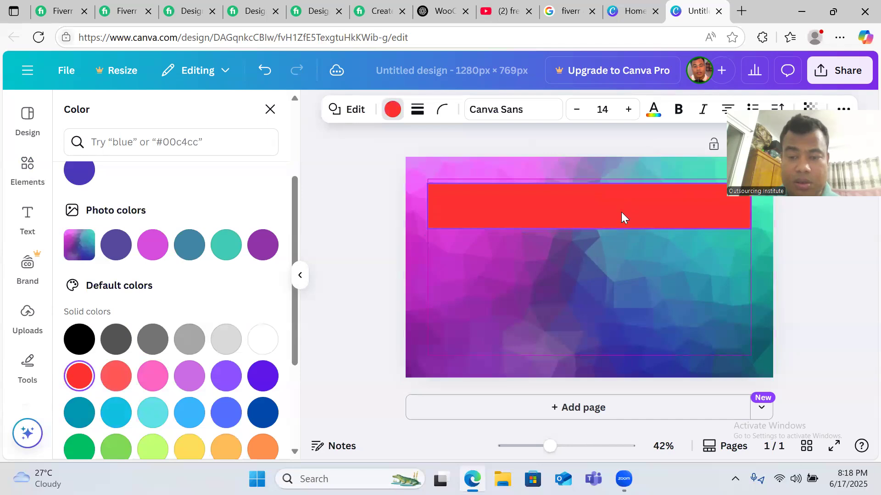
{"action": "left_click", "coordinate": [614, 302]}
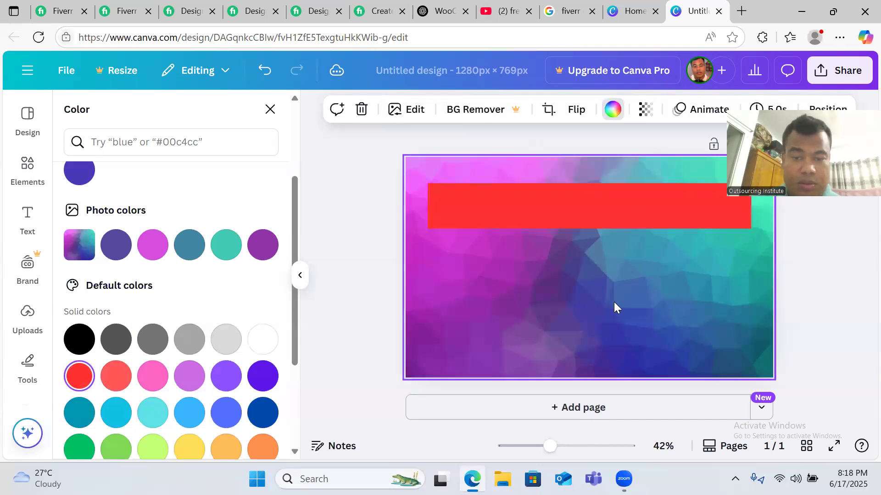
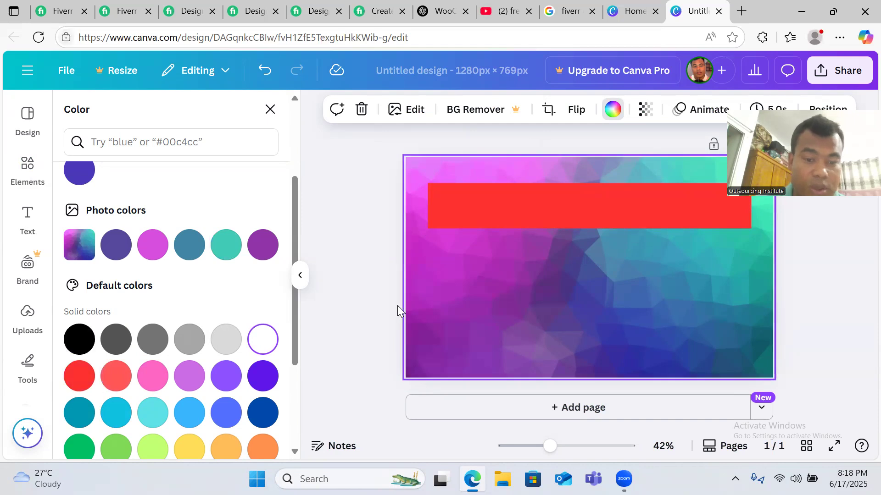
- Browse the design templates found for "fiverr gig" for layout ideas
{"action": "left_click", "coordinate": [27, 163]}
{"action": "left_click", "coordinate": [26, 120]}
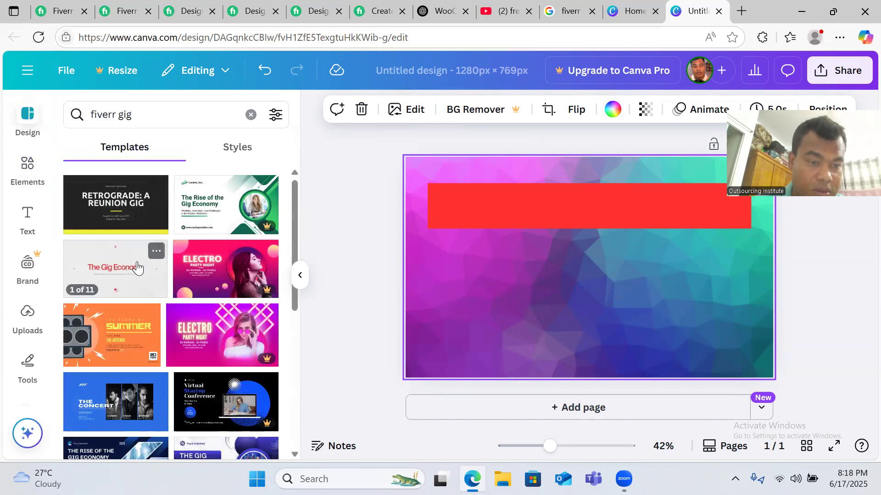
{"action": "scroll", "coordinate": [137, 267], "scroll_direction": "down", "scroll_amount": 2}
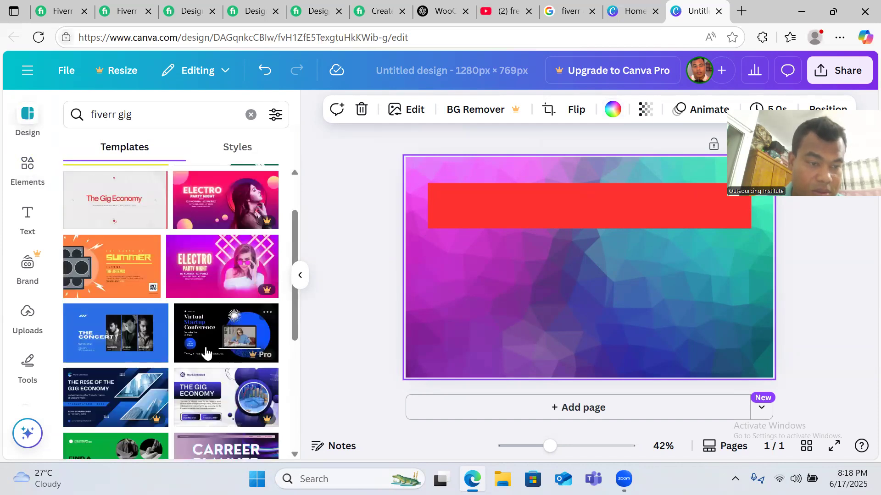
{"action": "scroll", "coordinate": [155, 300], "scroll_direction": "down", "scroll_amount": 2}
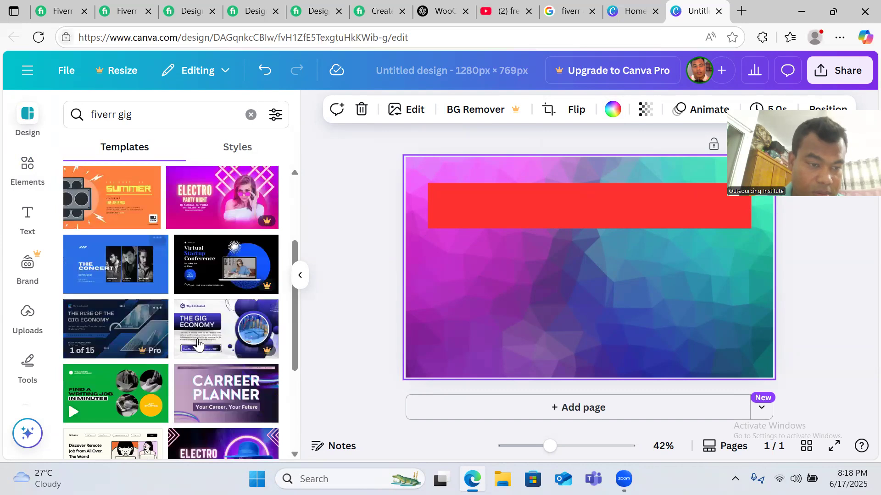
{"action": "scroll", "coordinate": [216, 279], "scroll_direction": "down", "scroll_amount": 4}
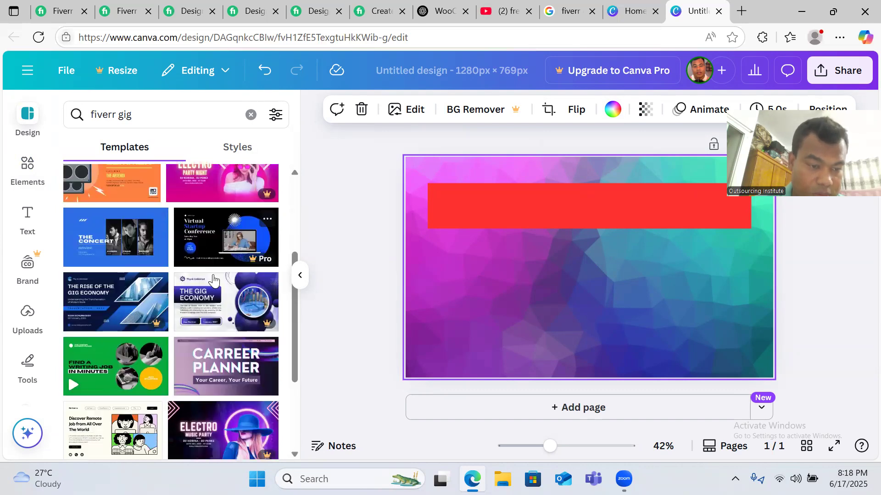
{"action": "scroll", "coordinate": [203, 229], "scroll_direction": "up", "scroll_amount": 6}
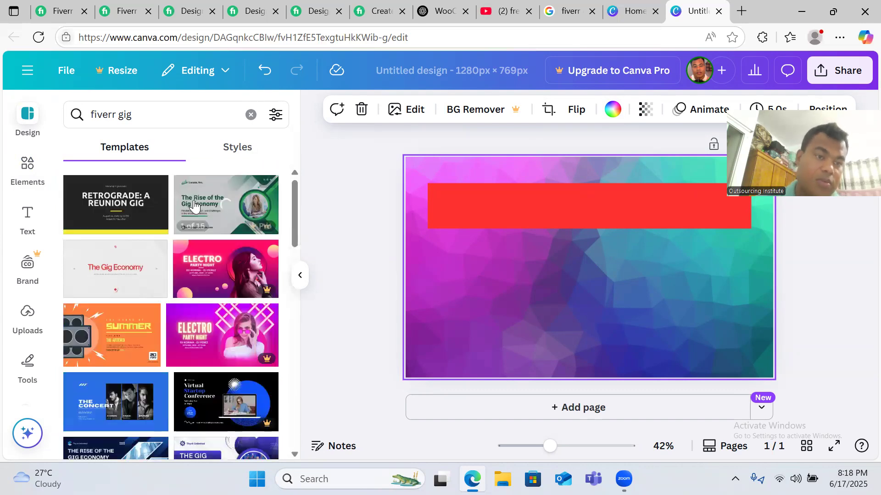
- Search the design templates for "ecommerce"
{"action": "triple_click", "coordinate": [214, 119]}
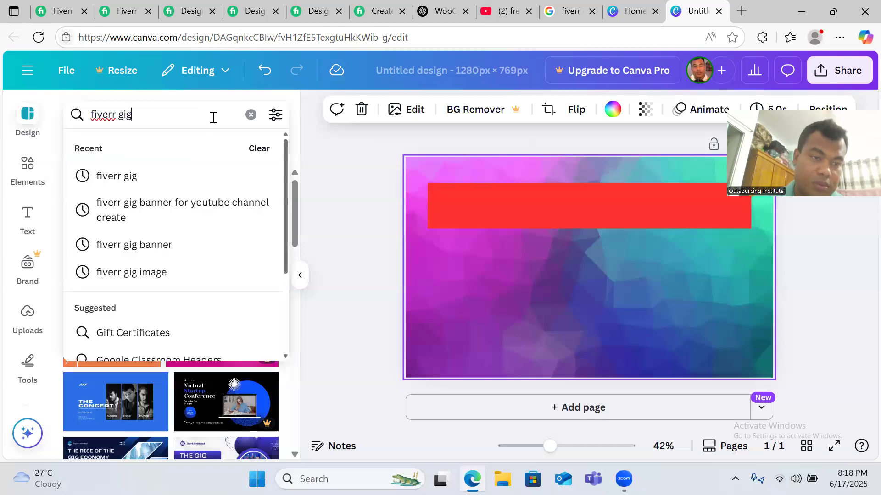
{"action": "type", "text": "ecommerce"}
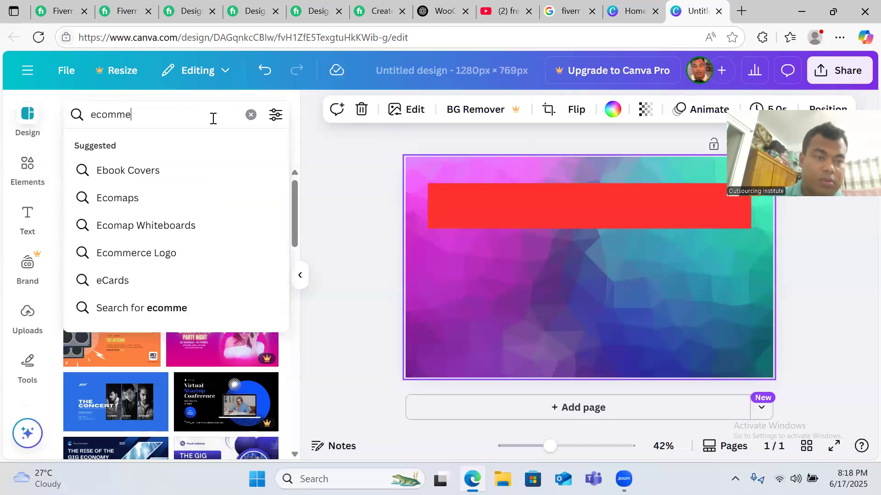
{"action": "key", "text": "Return"}
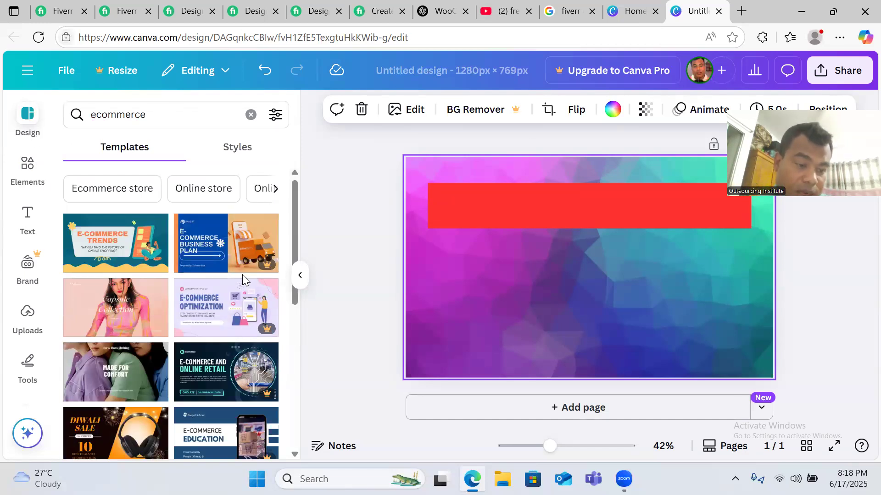
- Find the blue "Ecommerce Business" thumbnail with the man in a tie among the ecommerce templates and apply it to the page
{"action": "scroll", "coordinate": [236, 280], "scroll_direction": "down", "scroll_amount": 5}
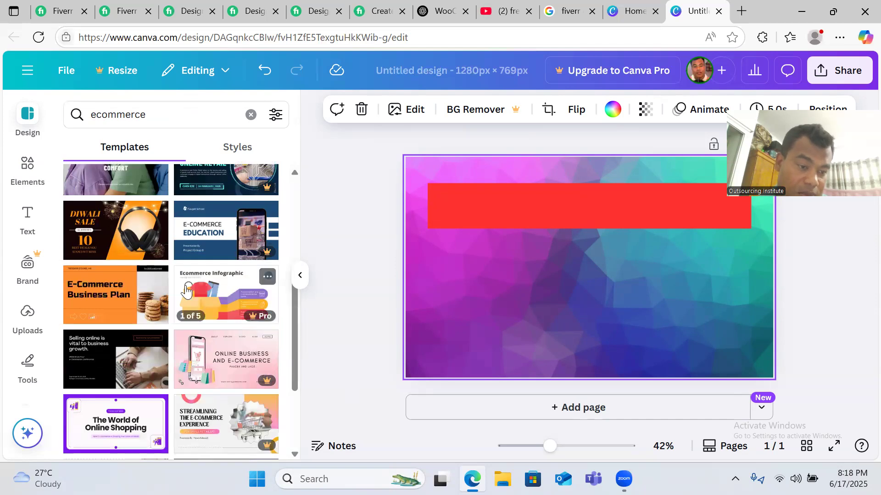
{"action": "scroll", "coordinate": [244, 362], "scroll_direction": "down", "scroll_amount": 3}
{"action": "scroll", "coordinate": [236, 339], "scroll_direction": "down", "scroll_amount": 3}
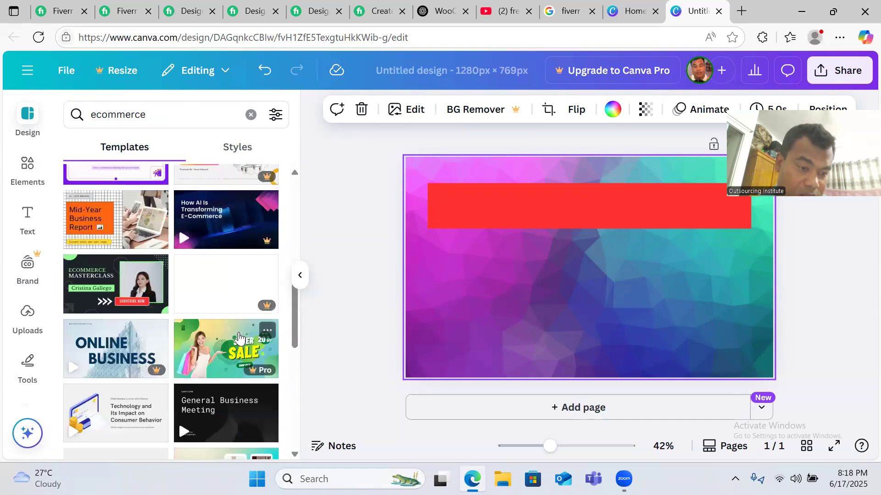
{"action": "scroll", "coordinate": [215, 302], "scroll_direction": "down", "scroll_amount": 3}
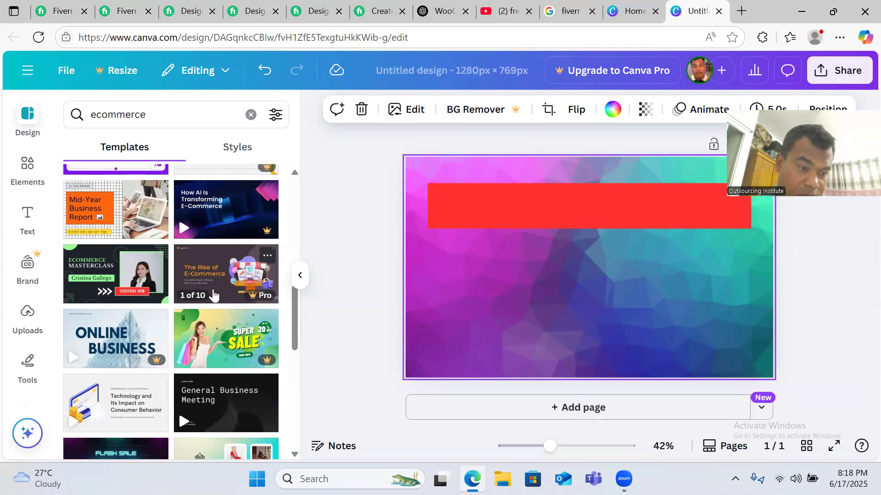
{"action": "scroll", "coordinate": [214, 300], "scroll_direction": "down", "scroll_amount": 4}
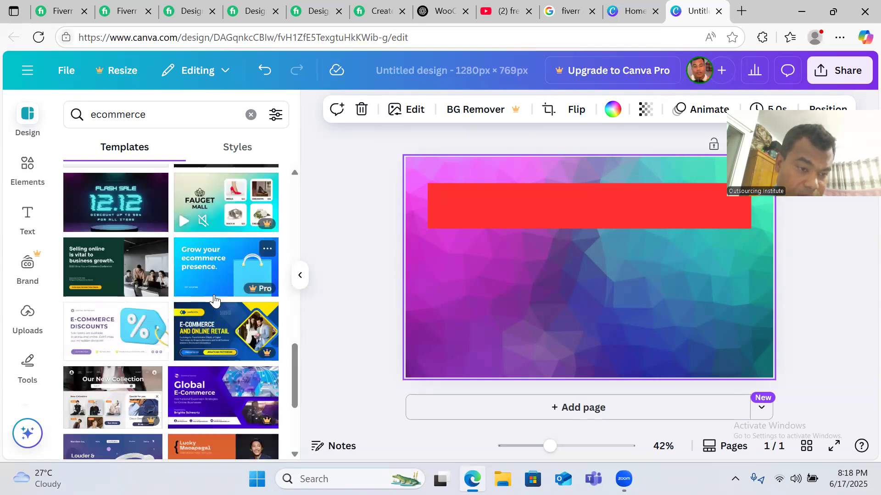
{"action": "scroll", "coordinate": [214, 298], "scroll_direction": "down", "scroll_amount": 2}
{"action": "scroll", "coordinate": [214, 298], "scroll_direction": "down", "scroll_amount": 3}
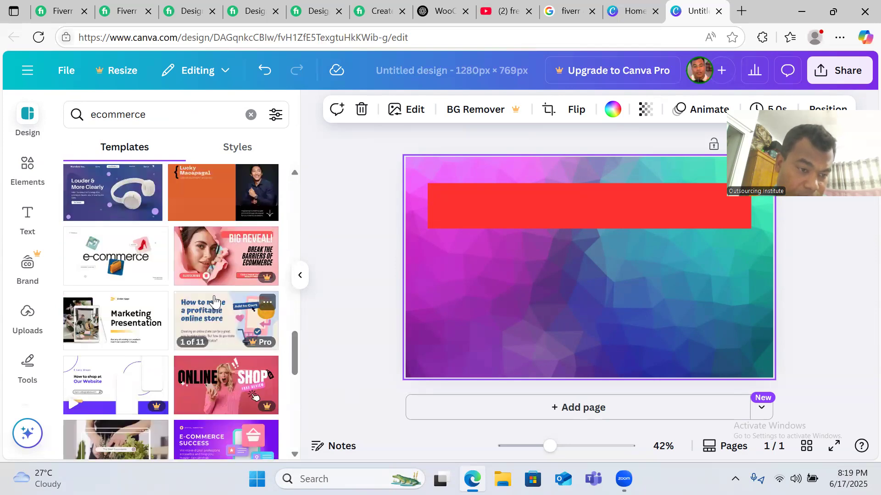
{"action": "scroll", "coordinate": [214, 301], "scroll_direction": "down", "scroll_amount": 4}
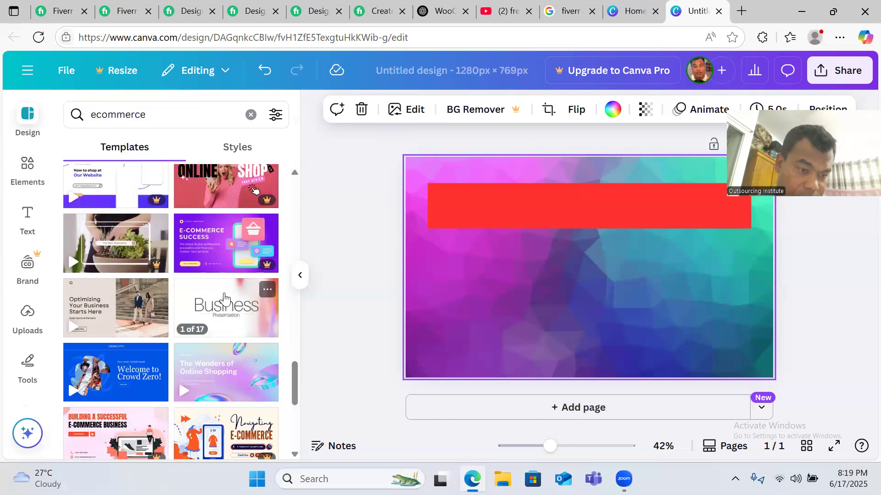
{"action": "scroll", "coordinate": [243, 312], "scroll_direction": "down", "scroll_amount": 3}
{"action": "scroll", "coordinate": [237, 282], "scroll_direction": "down", "scroll_amount": 3}
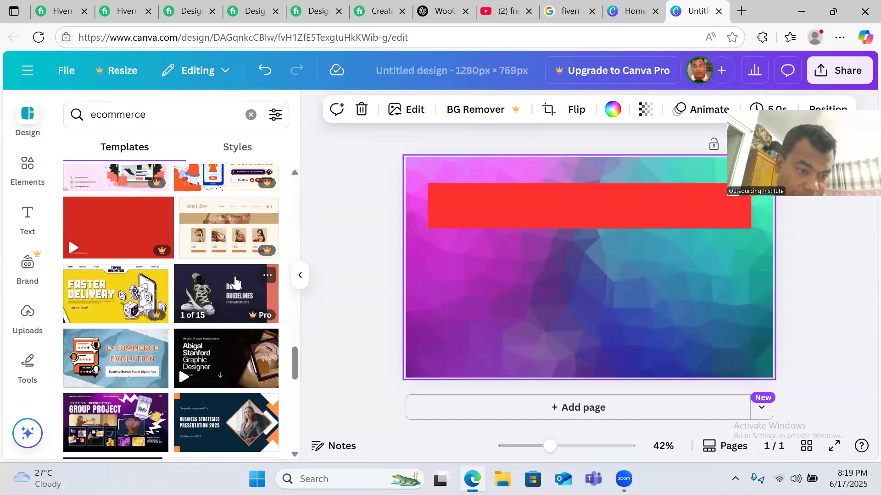
{"action": "scroll", "coordinate": [237, 283], "scroll_direction": "down", "scroll_amount": 3}
{"action": "scroll", "coordinate": [237, 283], "scroll_direction": "down", "scroll_amount": 3}
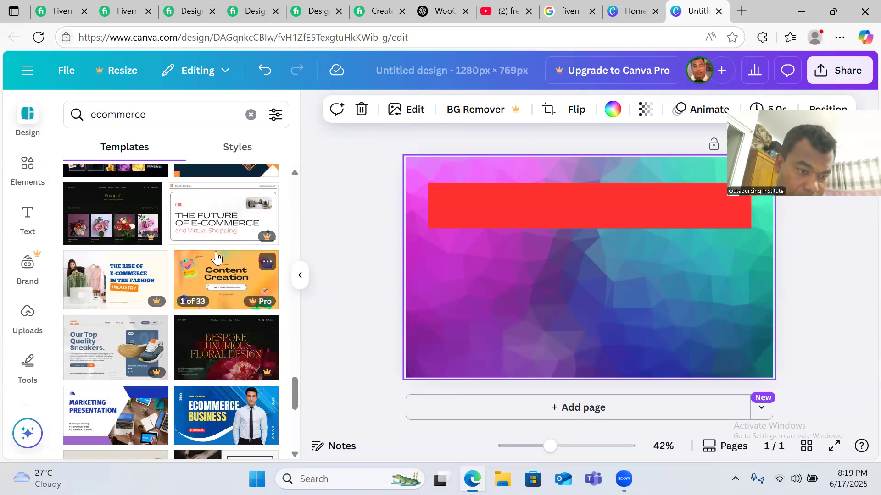
{"action": "scroll", "coordinate": [236, 284], "scroll_direction": "down", "scroll_amount": 3}
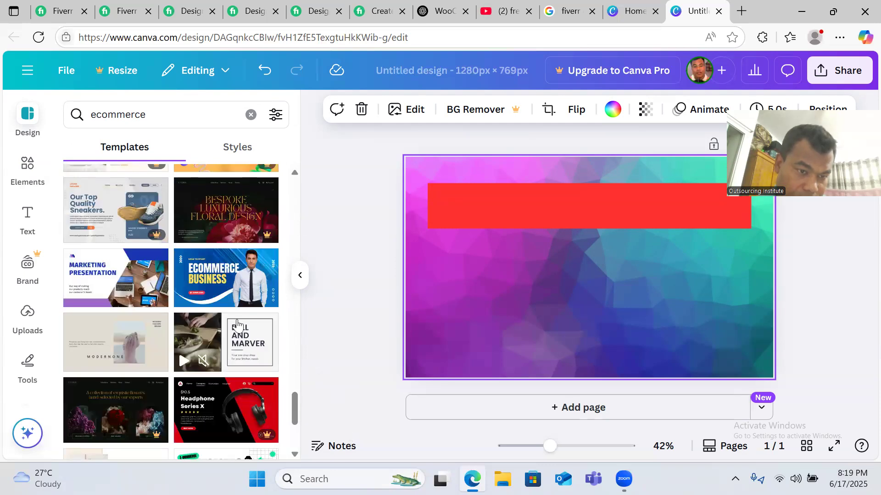
{"action": "left_click", "coordinate": [223, 279]}
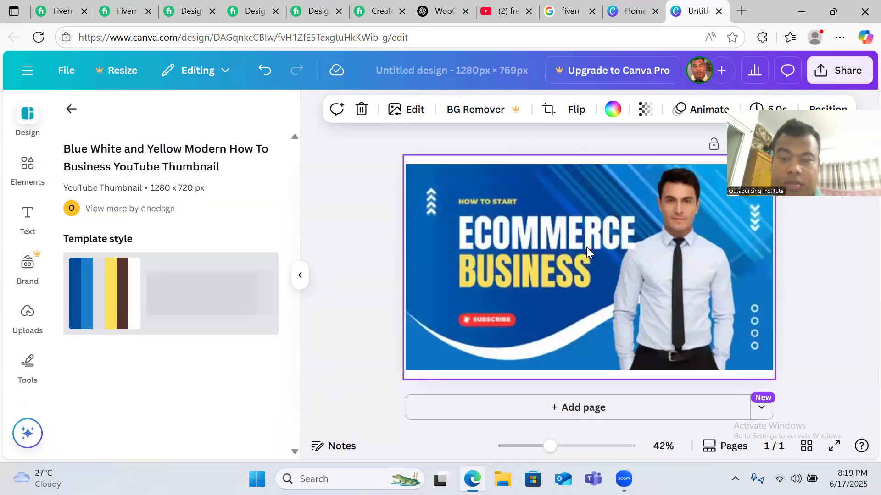
- Replace the word BUSINESS with WEBSITE on the second line of the headline
{"action": "left_click", "coordinate": [587, 273]}
{"action": "left_click", "coordinate": [587, 273]}
{"action": "left_click", "coordinate": [591, 274]}
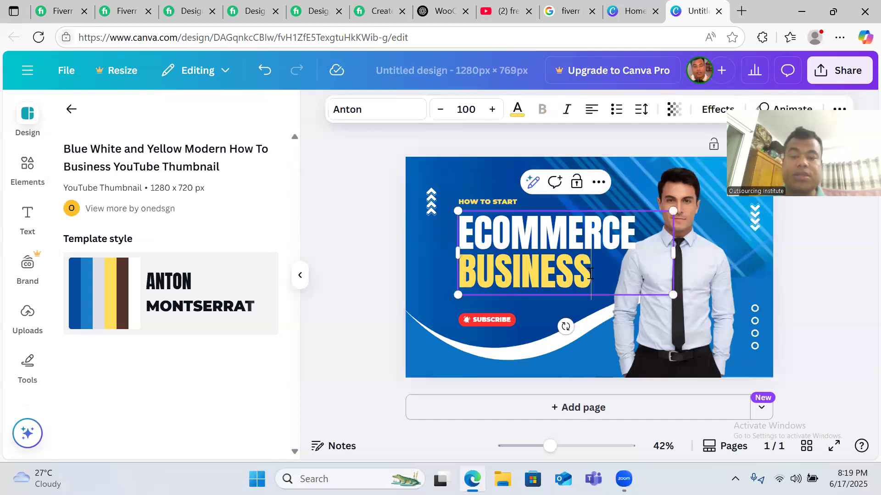
{"action": "key", "text": "BackSpace"}
{"action": "key", "text": "BackSpace"}
{"action": "key", "text": "BackSpace"}
{"action": "key", "text": "BackSpace"}
{"action": "key", "text": "BackSpace"}
{"action": "key", "text": "BackSpace"}
{"action": "key", "text": "BackSpace"}
{"action": "key", "text": "BackSpace"}
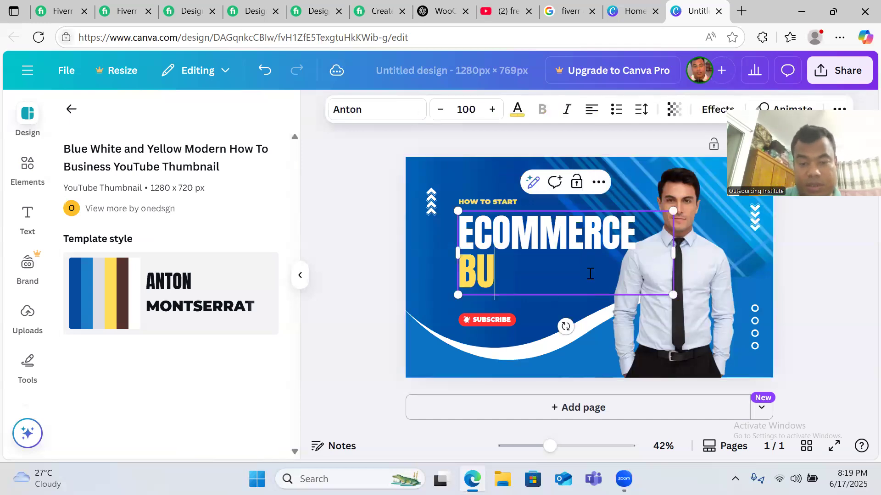
{"action": "type", "text": "WEBSITE"}
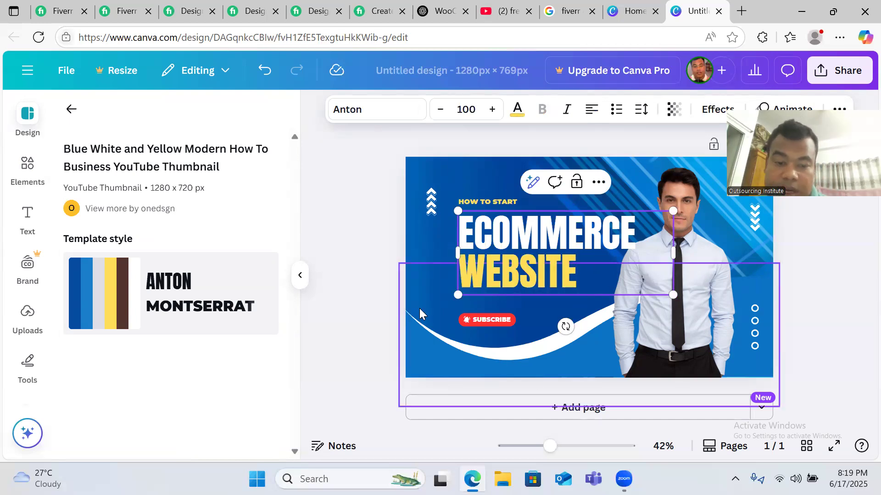
{"action": "left_click", "coordinate": [360, 305]}
- Scale the ECOMMERCE WEBSITE headline down to a font size of about 71.7 so it clears the man's photo
{"action": "left_click", "coordinate": [529, 263]}
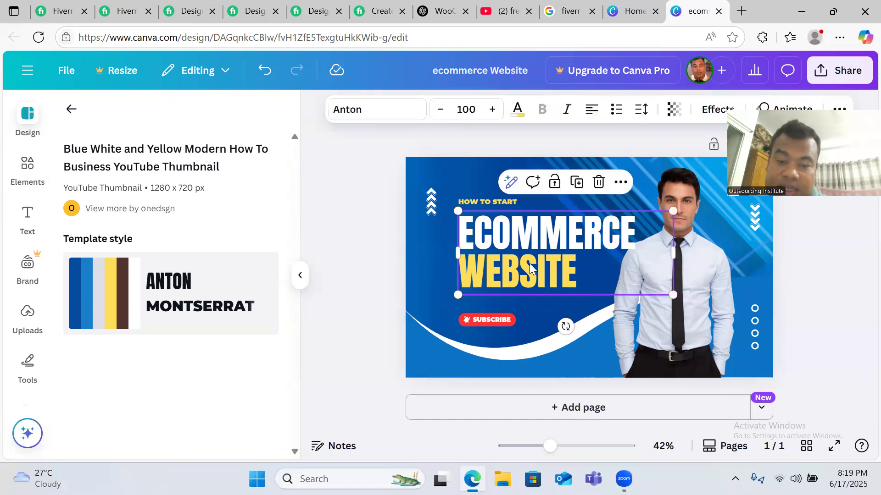
{"action": "left_click", "coordinate": [459, 273]}
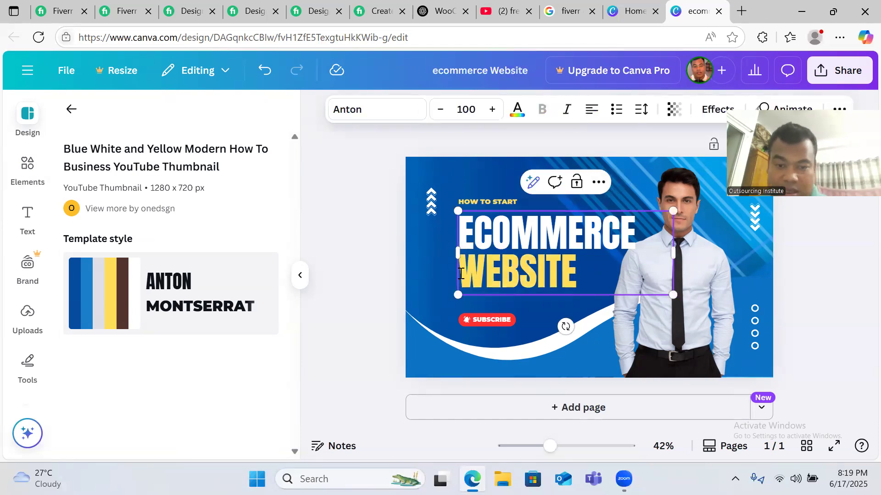
{"action": "left_click", "coordinate": [581, 278]}
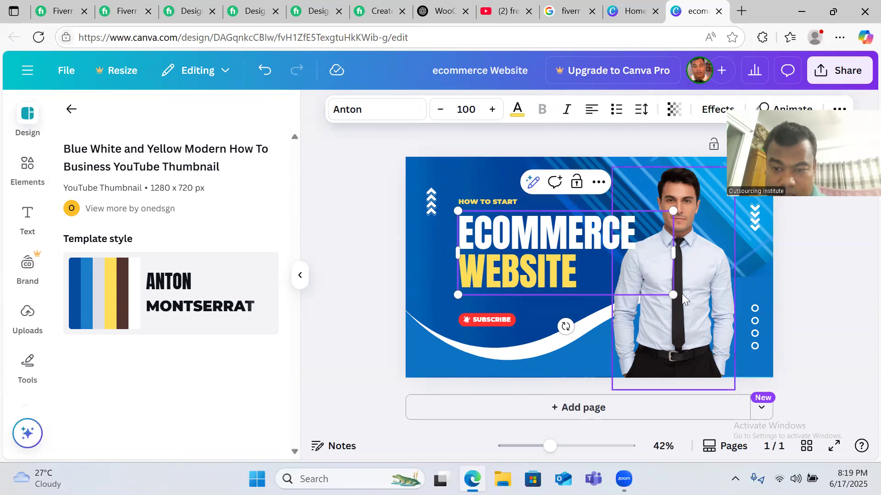
{"action": "left_click_drag", "start_coordinate": [672, 295], "coordinate": [613, 244]}
{"action": "left_click", "coordinate": [556, 295]}
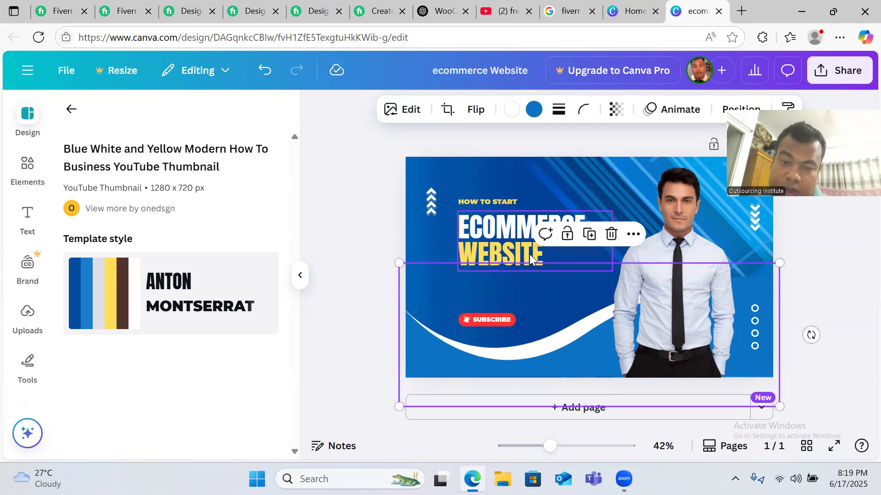
{"action": "left_click", "coordinate": [546, 255]}
{"action": "left_click", "coordinate": [551, 255]}
{"action": "double_click", "coordinate": [551, 255]}
{"action": "left_click_drag", "start_coordinate": [551, 255], "coordinate": [456, 261]}
{"action": "key", "text": "BackSpace"}
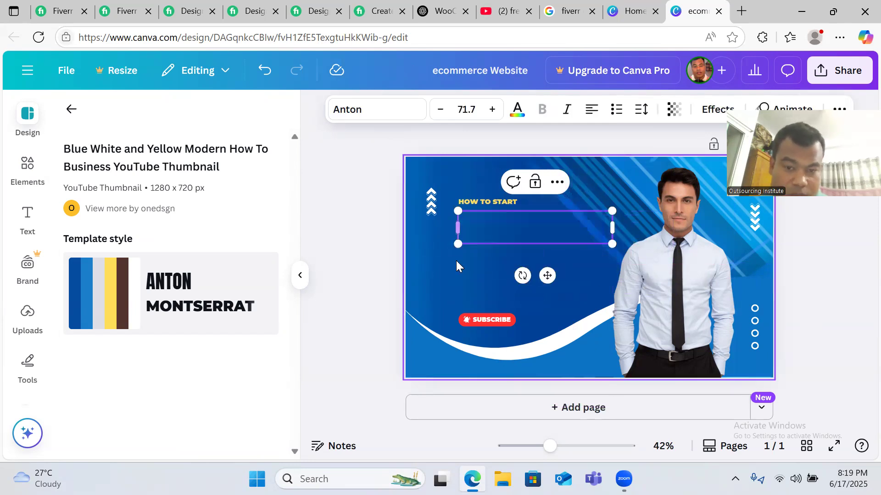
{"action": "key", "text": "ctrl+z"}
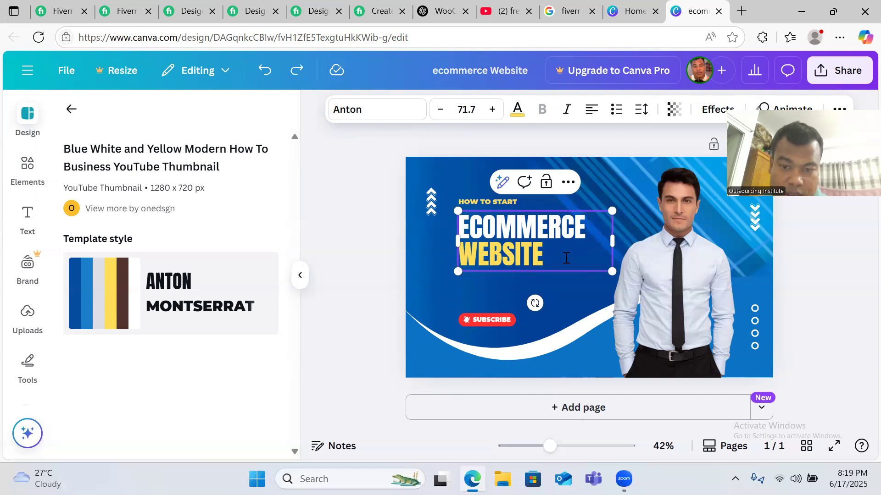
- Delete the word WEBSITE from the headline and narrow its text box to fit ECOMMERCE
{"action": "key", "text": "BackSpace"}
{"action": "key", "text": "BackSpace"}
{"action": "key", "text": "BackSpace"}
{"action": "key", "text": "BackSpace"}
{"action": "key", "text": "BackSpace"}
{"action": "key", "text": "BackSpace"}
{"action": "key", "text": "BackSpace"}
{"action": "key", "text": "BackSpace"}
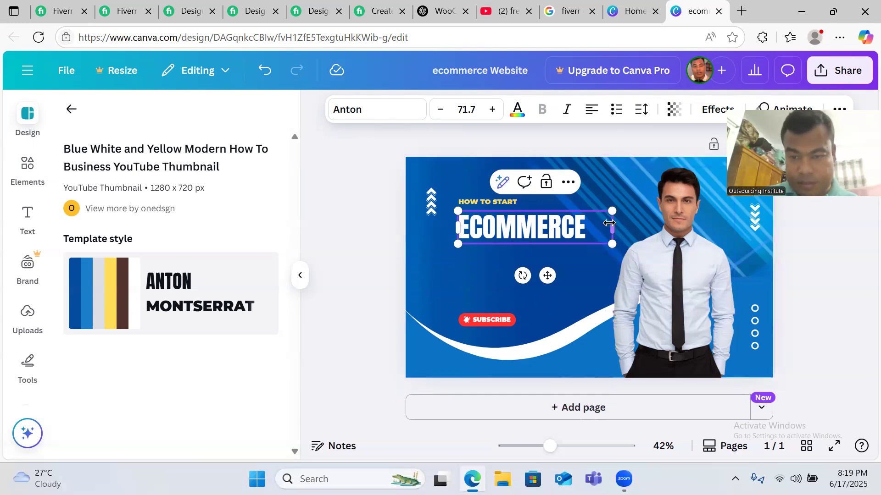
{"action": "left_click_drag", "start_coordinate": [611, 227], "coordinate": [600, 234]}
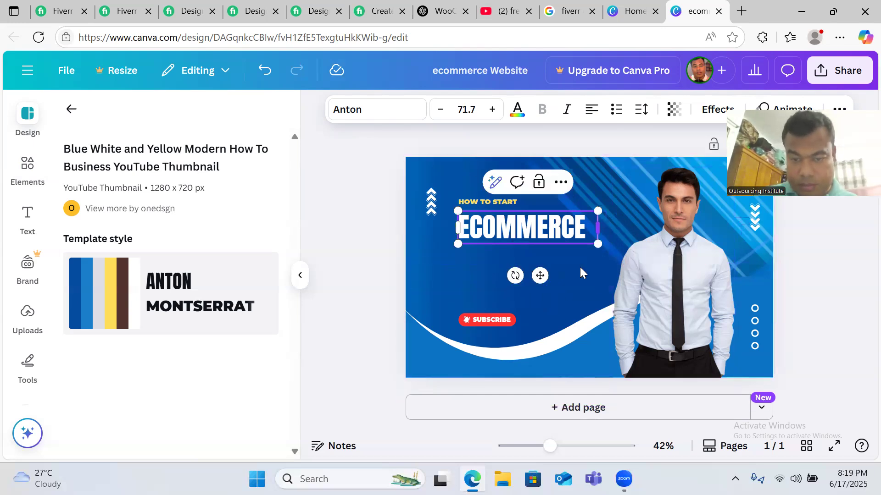
{"action": "left_click", "coordinate": [458, 275]}
{"action": "left_click", "coordinate": [423, 245]}
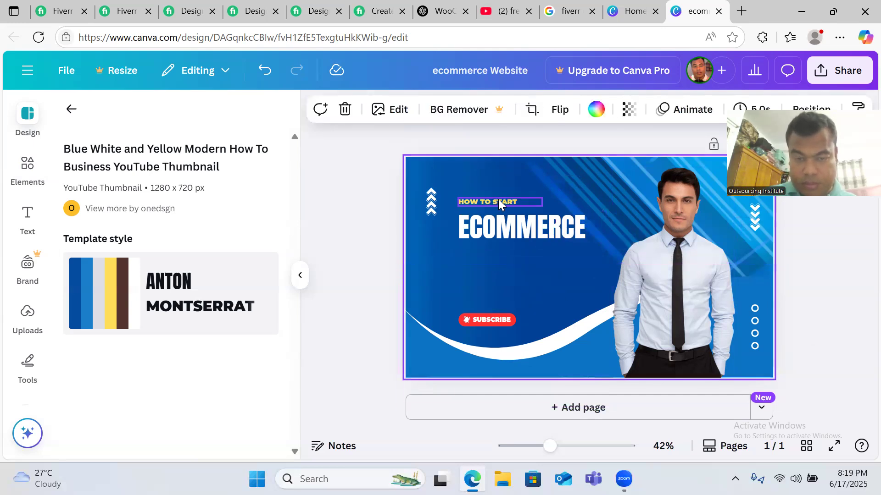
- Shift the ECOMMERCE headline up and place the HOW TO START line directly beneath it
{"action": "left_click_drag", "start_coordinate": [499, 203], "coordinate": [546, 205]}
{"action": "left_click", "coordinate": [499, 177]}
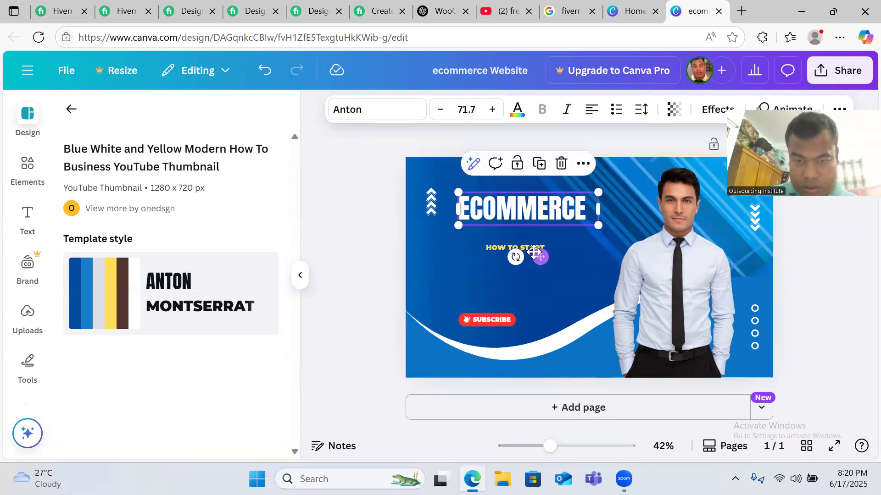
{"action": "left_click", "coordinate": [448, 271]}
{"action": "left_click_drag", "start_coordinate": [534, 247], "coordinate": [528, 236]}
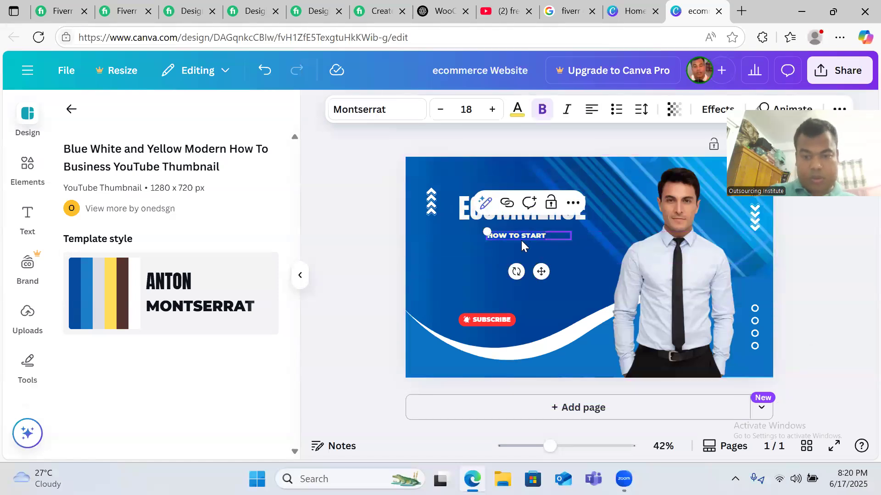
- Change the HOW TO START line to WEBSITE CREATE and enlarge it to about size 27.1, centred under the headline
{"action": "type", "text": "WEBSITE CREATE"}
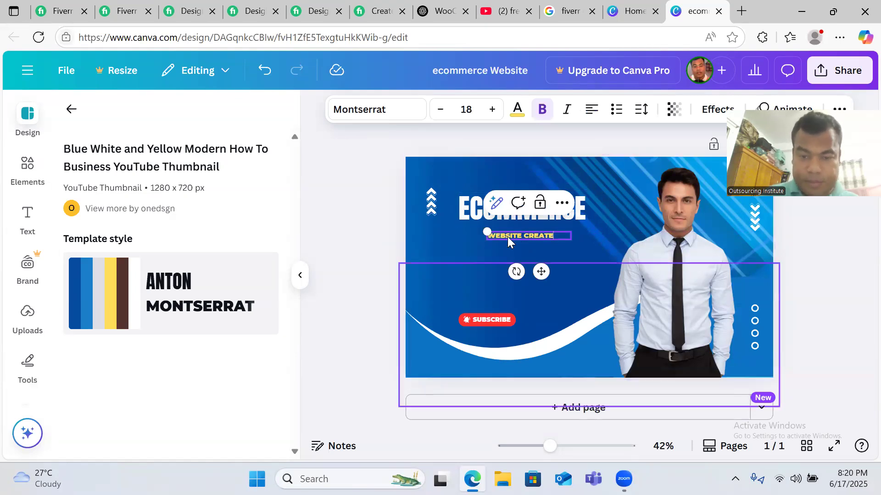
{"action": "left_click", "coordinate": [508, 236]}
{"action": "left_click_drag", "start_coordinate": [487, 229], "coordinate": [507, 234]}
{"action": "left_click", "coordinate": [353, 236]}
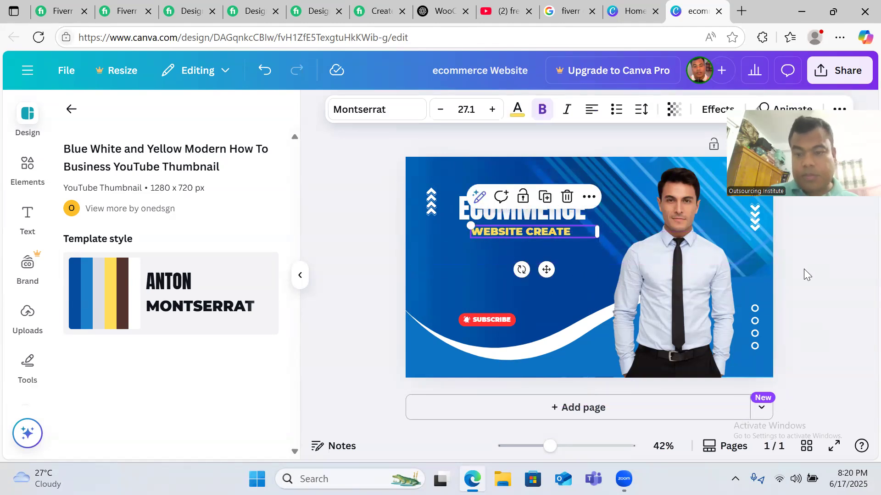
{"action": "left_click", "coordinate": [788, 284]}
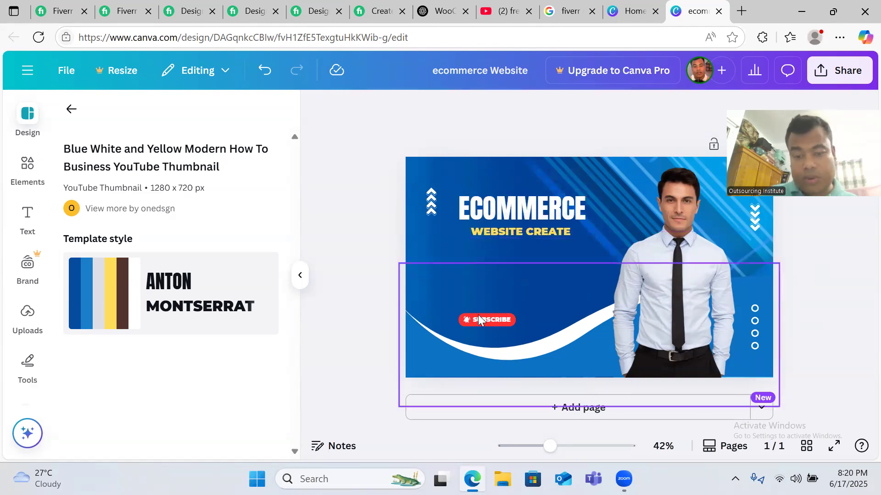
- Delete the SUBSCRIBE text and the bell icon from the red button
{"action": "left_click", "coordinate": [540, 359]}
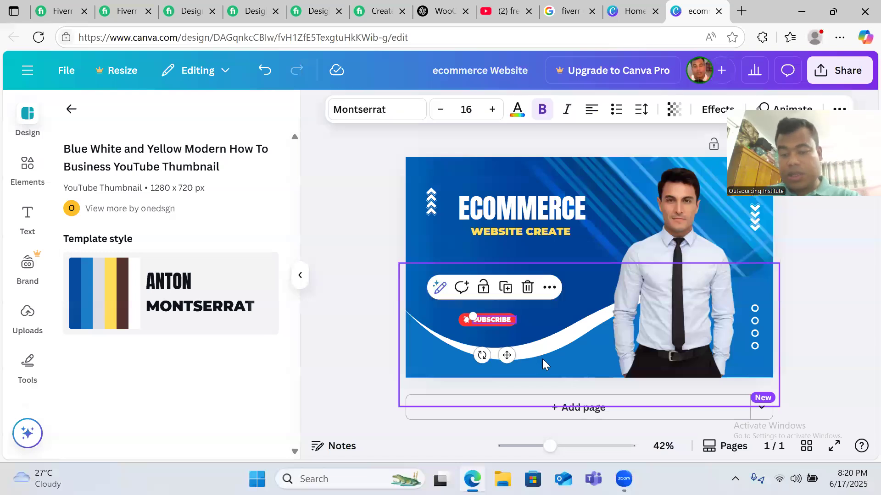
{"action": "key", "text": "Delete"}
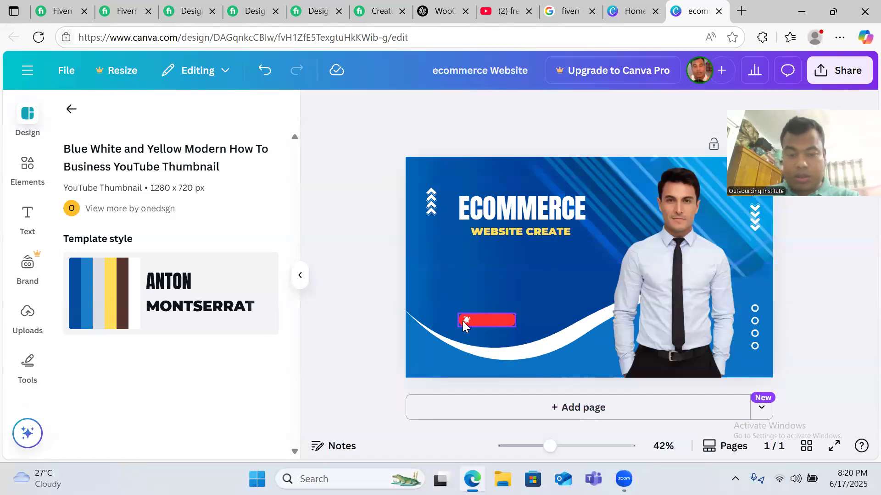
{"action": "left_click", "coordinate": [463, 320]}
{"action": "key", "text": "Delete"}
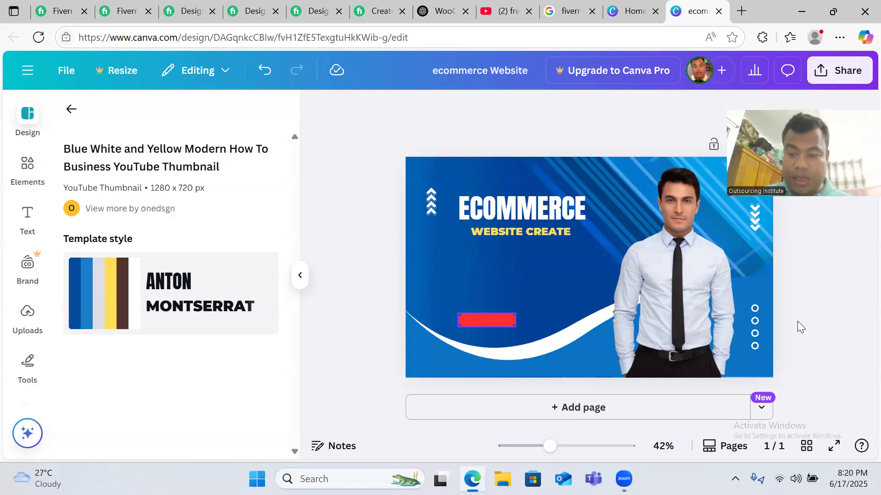
- Move the empty red button below WEBSITE CREATE and widen it to nearly the headline's width
{"action": "left_click_drag", "start_coordinate": [482, 320], "coordinate": [481, 251]}
{"action": "left_click_drag", "start_coordinate": [560, 257], "coordinate": [555, 289]}
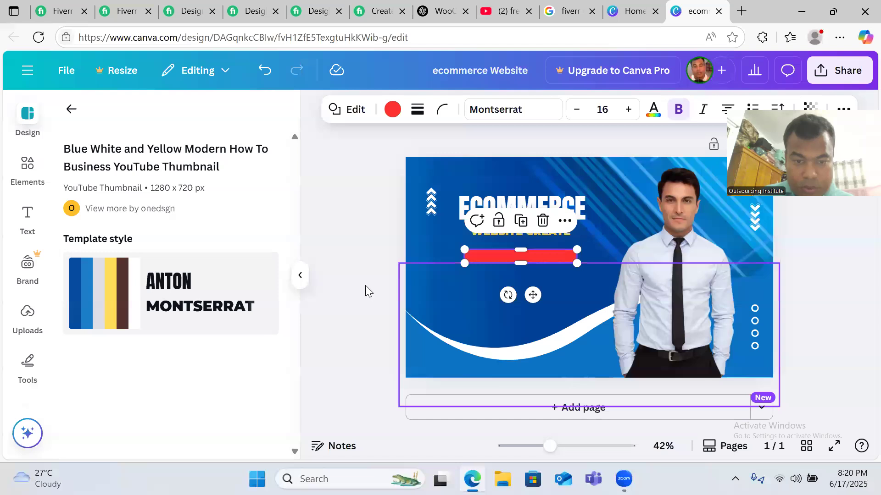
- Duplicate the red bar and place the copy directly beneath the original at the same height
{"action": "left_click_drag", "start_coordinate": [521, 250], "coordinate": [526, 288]}
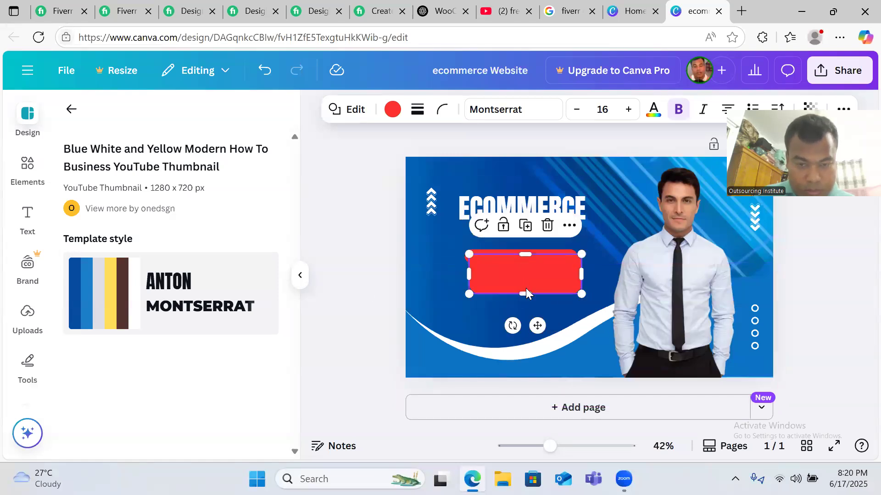
{"action": "key", "text": "ctrl+z"}
{"action": "left_click", "coordinate": [479, 254]}
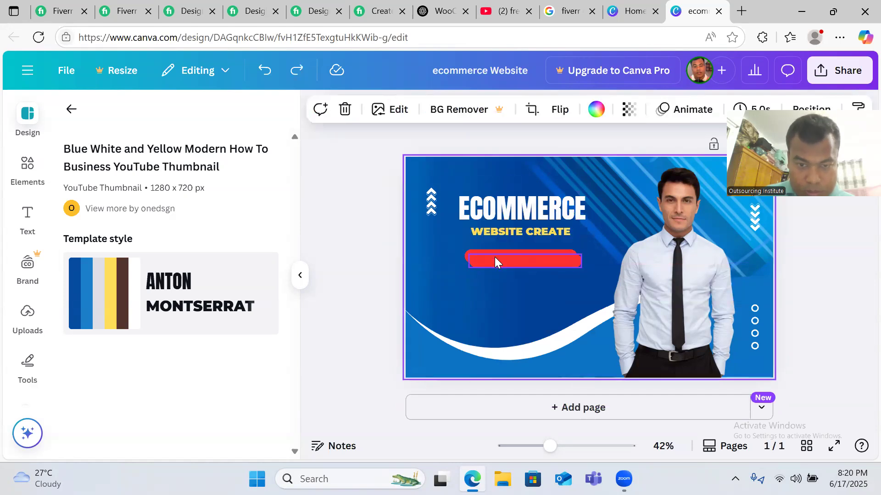
{"action": "left_click_drag", "start_coordinate": [495, 257], "coordinate": [491, 268]}
{"action": "left_click", "coordinate": [465, 313]}
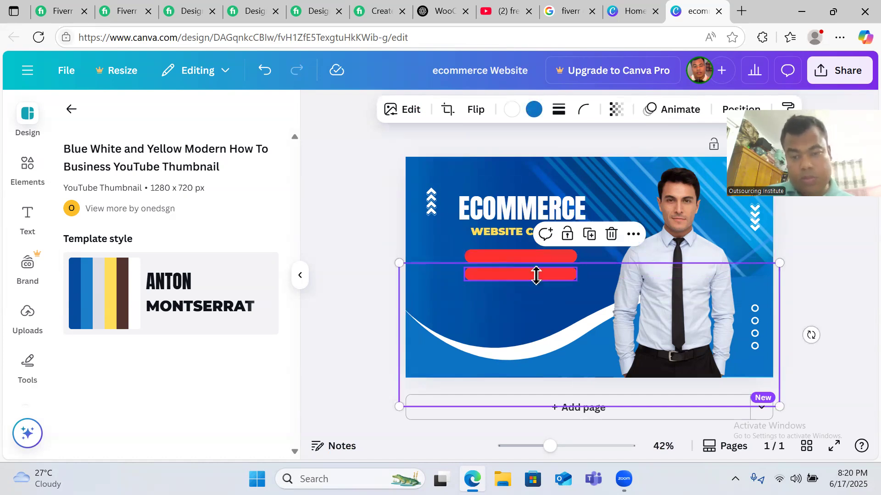
- Remove the lower copy and make the remaining red bar slightly taller
{"action": "left_click", "coordinate": [535, 275]}
{"action": "mouse_move", "coordinate": [519, 278]}
{"action": "left_mouse_down"}
{"action": "mouse_move", "coordinate": [520, 261]}
{"action": "mouse_move", "coordinate": [521, 269]}
{"action": "left_mouse_up"}
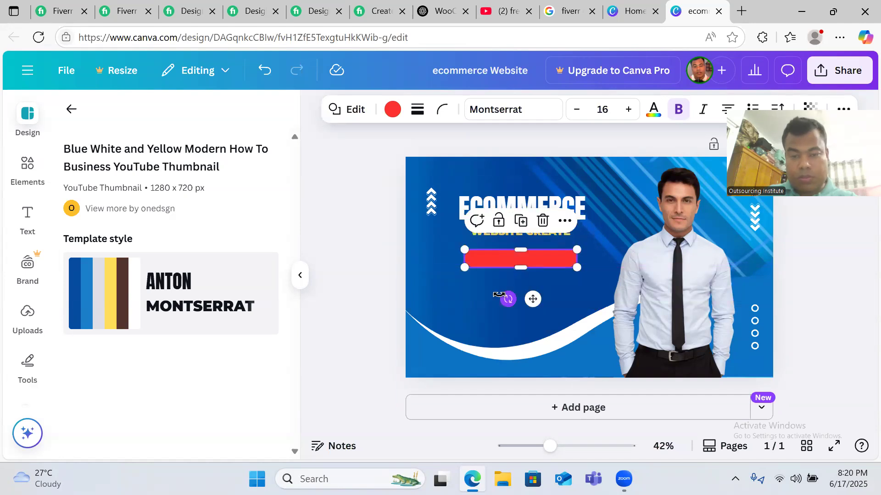
- Duplicate the red bar and place the copy just beneath the original, aligned to its edges
{"action": "left_click", "coordinate": [368, 254]}
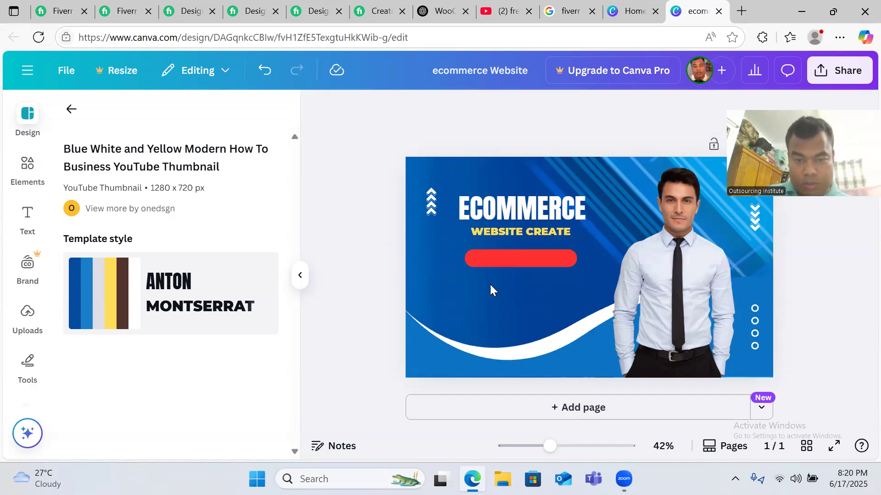
{"action": "left_click", "coordinate": [523, 256]}
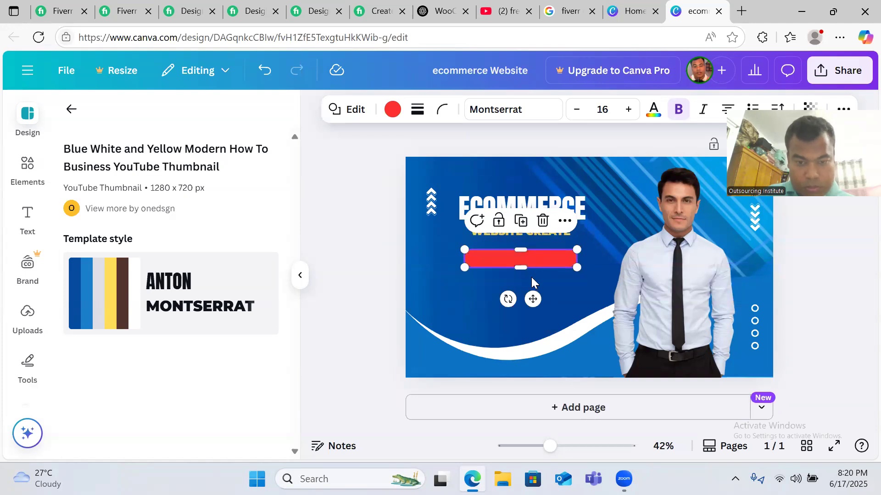
{"action": "key", "text": "ctrl+d"}
{"action": "left_click", "coordinate": [506, 279]}
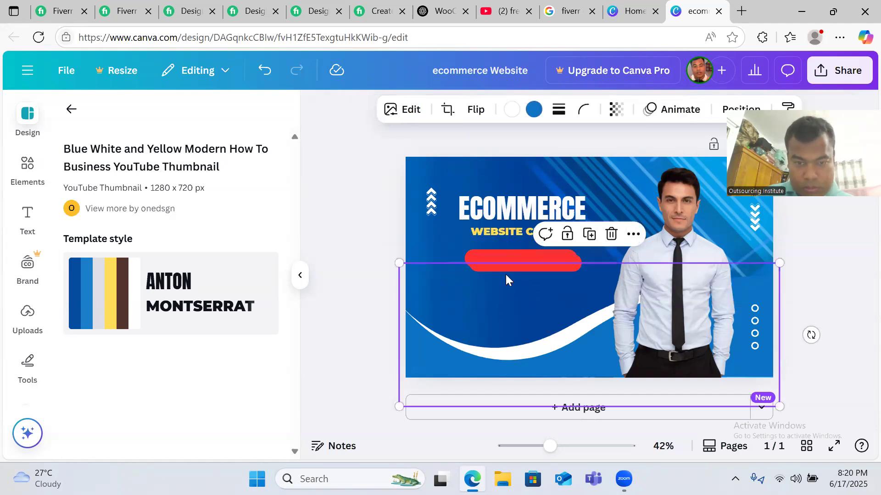
{"action": "left_click", "coordinate": [537, 273]}
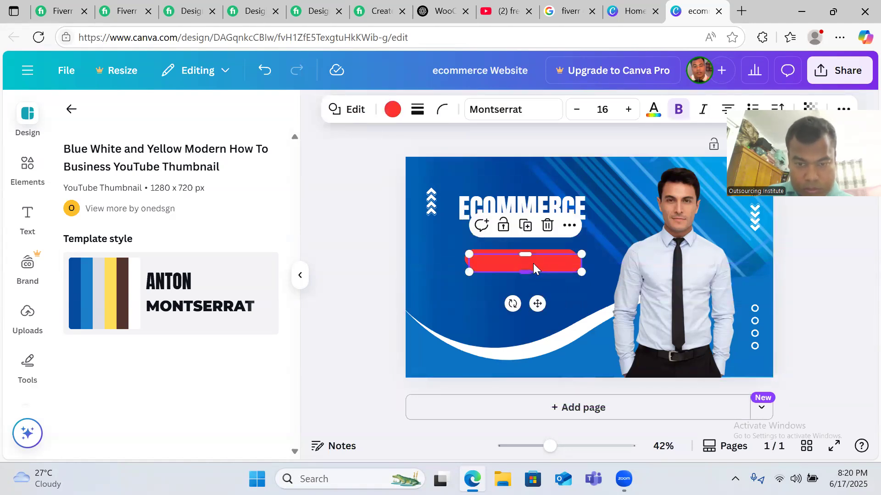
{"action": "left_click_drag", "start_coordinate": [530, 269], "coordinate": [523, 281]}
- Add a third identical red bar and arrange the three bars in a vertical stack below WEBSITE CREATE
{"action": "left_click", "coordinate": [428, 234]}
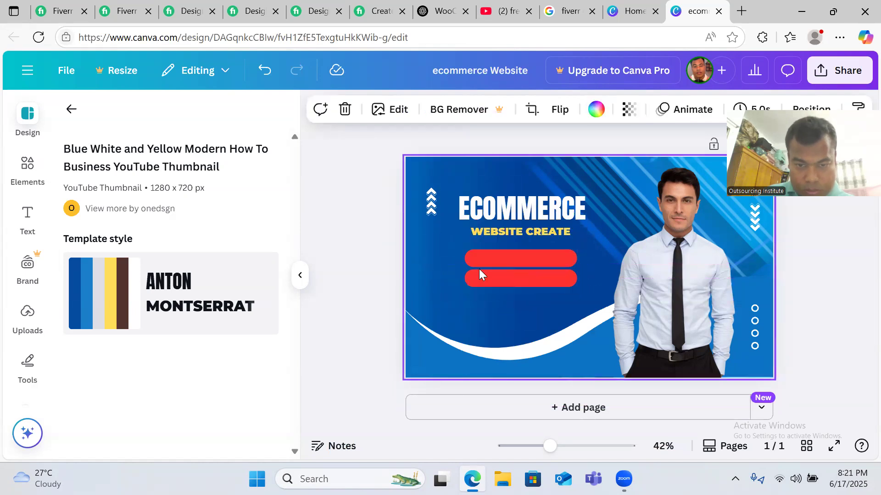
{"action": "left_click", "coordinate": [501, 272]}
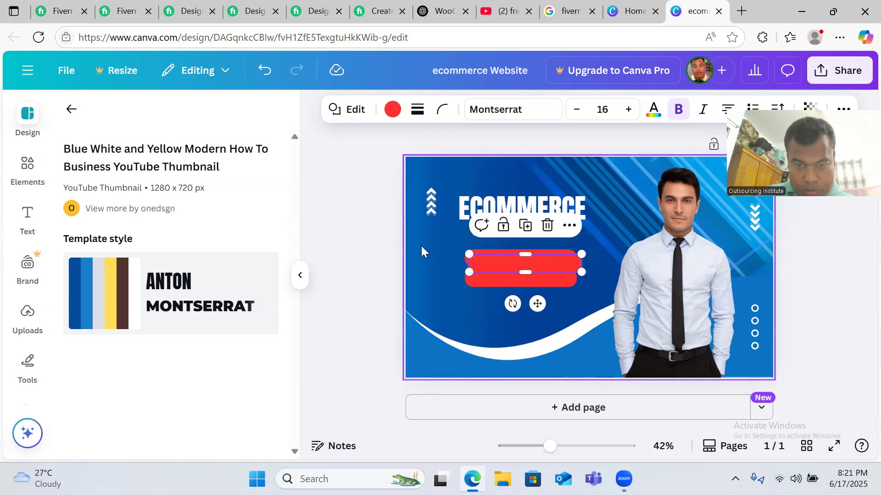
{"action": "left_click", "coordinate": [421, 246]}
{"action": "left_click_drag", "start_coordinate": [518, 279], "coordinate": [503, 312]}
{"action": "left_click", "coordinate": [425, 252]}
{"action": "left_click", "coordinate": [507, 266]}
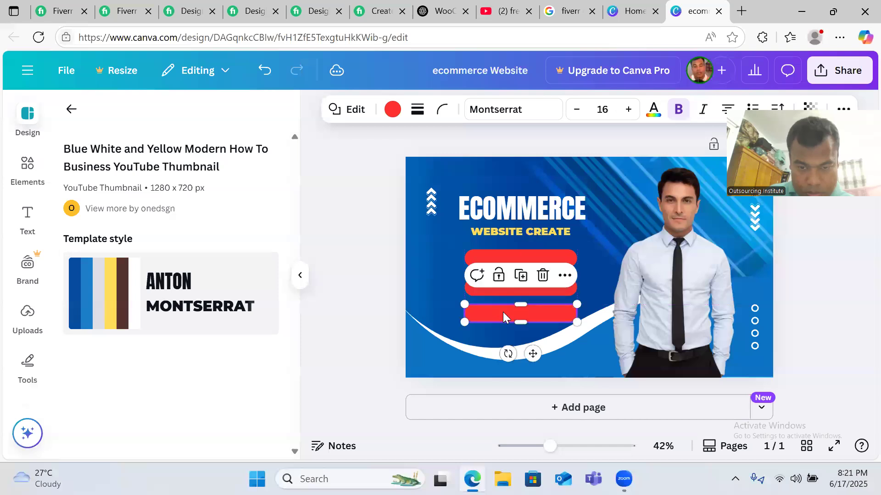
- Paste a fourth identical red bar and place it below the third, undoing the accidental resize
{"action": "left_click", "coordinate": [485, 337]}
{"action": "key", "text": "ctrl+v"}
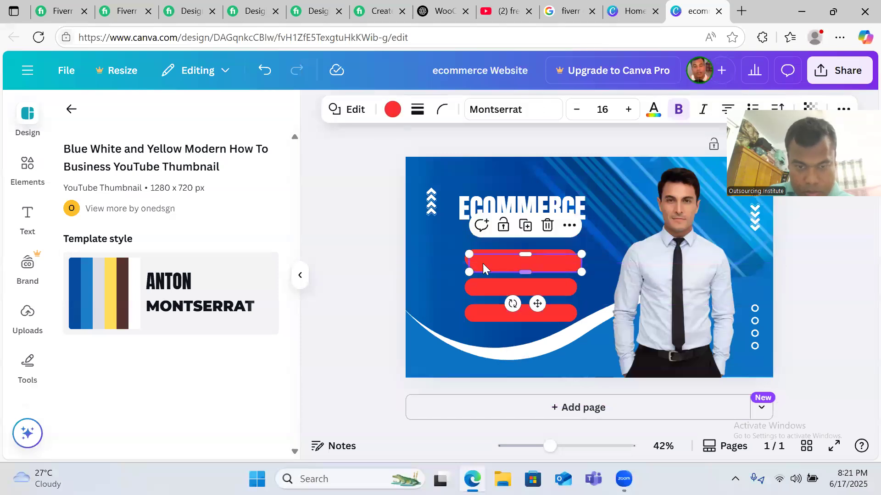
{"action": "left_click", "coordinate": [435, 248]}
{"action": "left_click", "coordinate": [535, 257]}
{"action": "left_click_drag", "start_coordinate": [546, 324], "coordinate": [542, 338]}
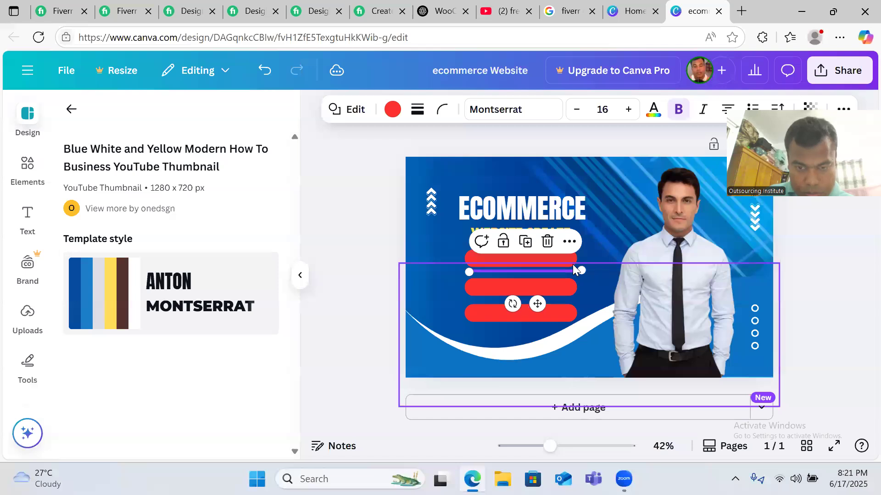
{"action": "key", "text": "ctrl+z"}
{"action": "left_click_drag", "start_coordinate": [545, 261], "coordinate": [542, 338]}
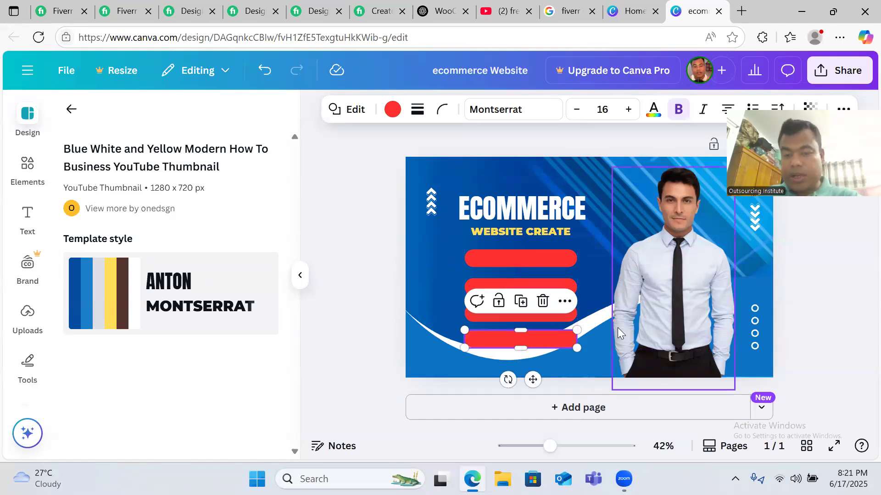
- Delete the fourth red bar and space the remaining three bars evenly
{"action": "key", "text": "Delete"}
{"action": "left_click", "coordinate": [524, 257]}
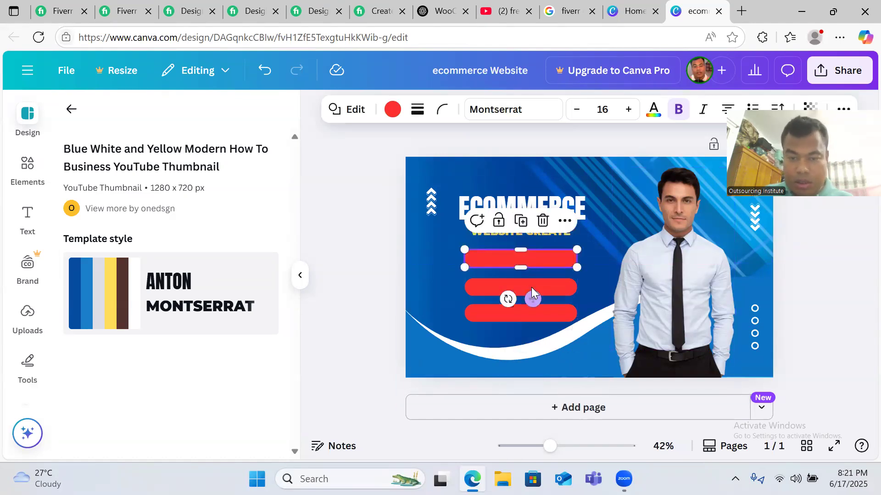
{"action": "left_click_drag", "start_coordinate": [538, 287], "coordinate": [537, 288]}
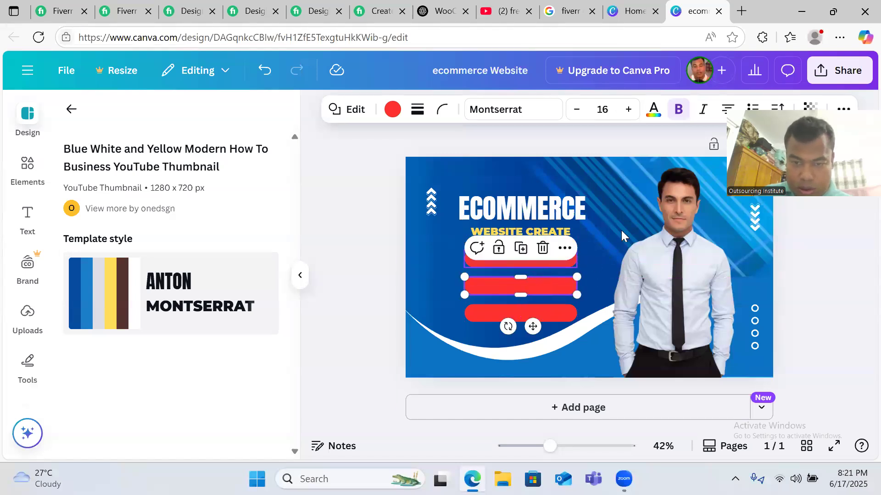
- Delete all three red bars below WEBSITE CREATE
{"action": "left_click", "coordinate": [561, 262]}
{"action": "left_click", "coordinate": [557, 258]}
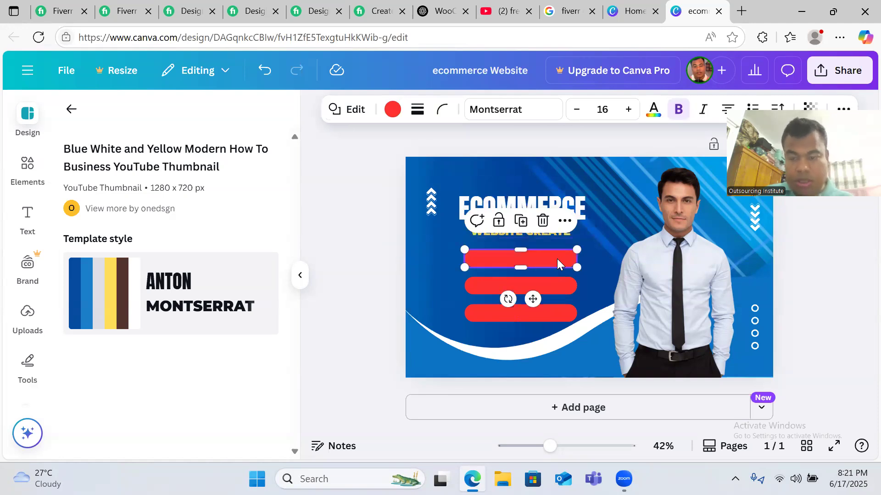
{"action": "key", "text": "Delete"}
{"action": "left_click_drag", "start_coordinate": [557, 284], "coordinate": [551, 314]}
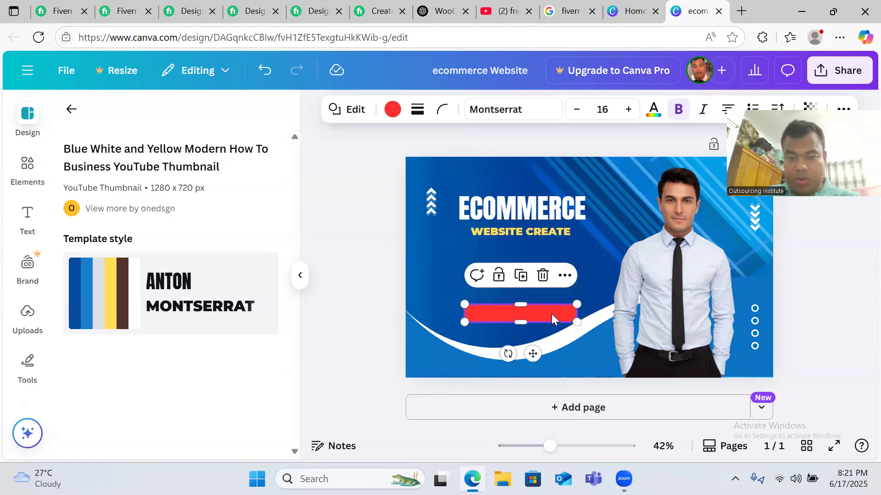
{"action": "key", "text": "Delete"}
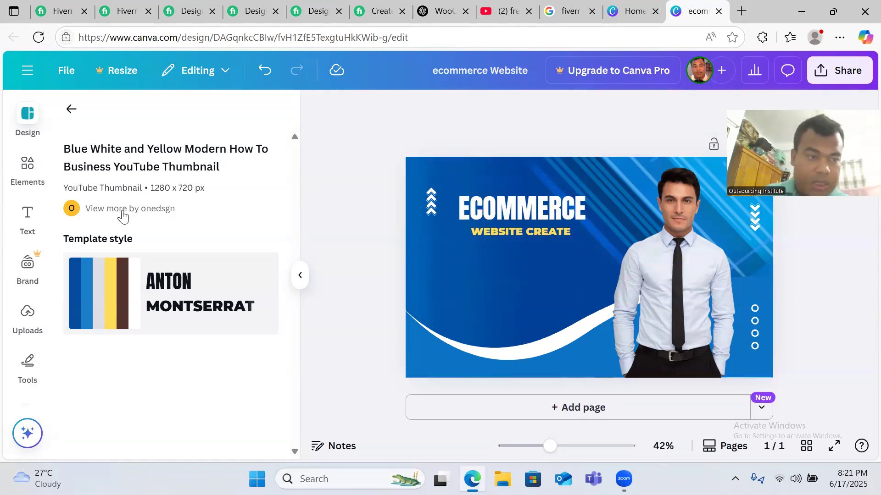
- Add a default subheading text box and position it directly below WEBSITE CREATE
{"action": "left_click", "coordinate": [28, 224]}
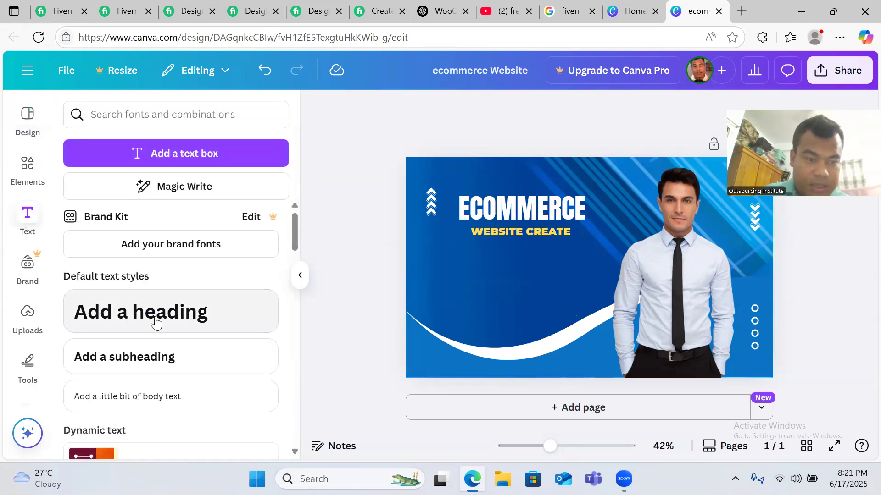
{"action": "left_click", "coordinate": [155, 323]}
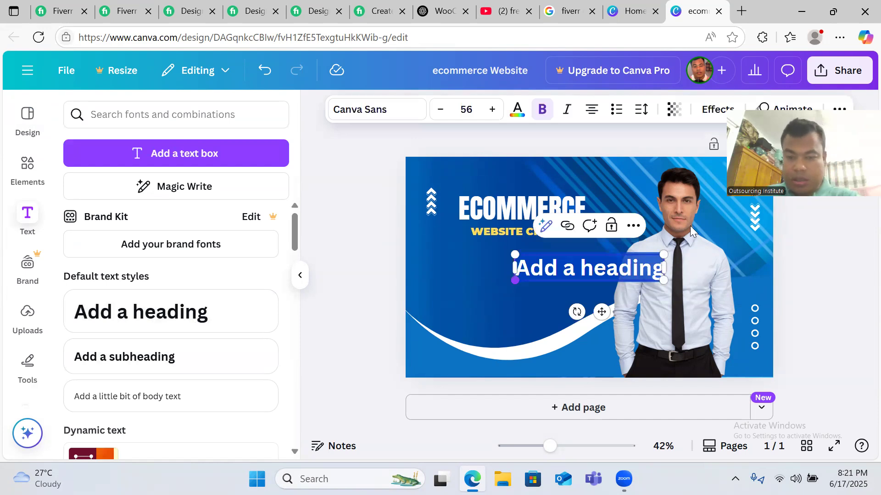
{"action": "key", "text": "BackSpace"}
{"action": "left_click", "coordinate": [212, 357]}
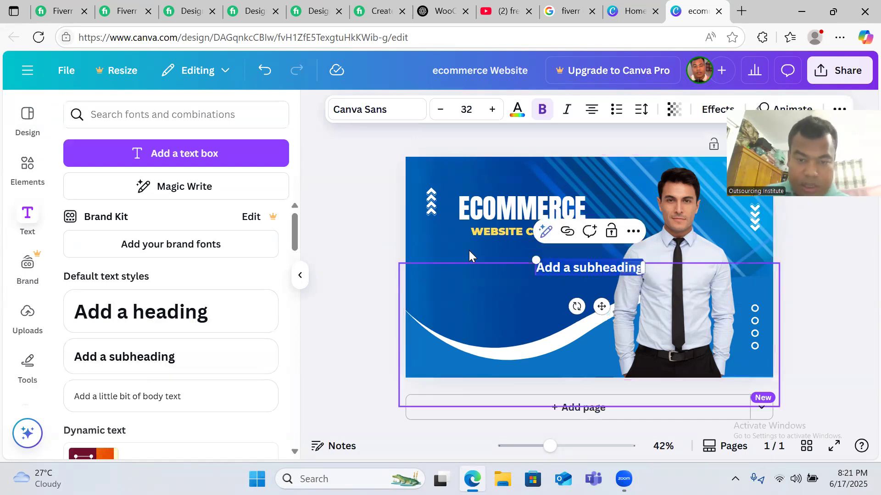
{"action": "left_click", "coordinate": [588, 257]}
{"action": "left_click_drag", "start_coordinate": [562, 269], "coordinate": [488, 260]}
- Replace the subheading's placeholder text with WooCommerce
{"action": "double_click", "coordinate": [533, 259]}
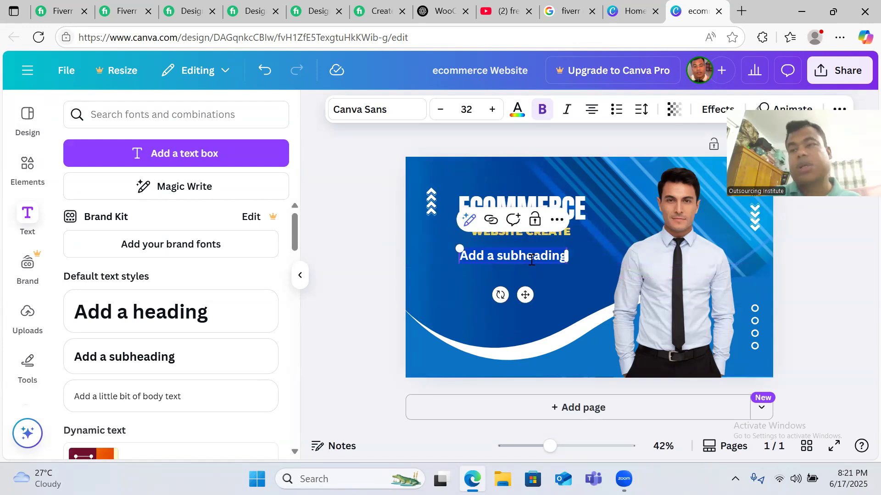
{"action": "type", "text": "Woo"}
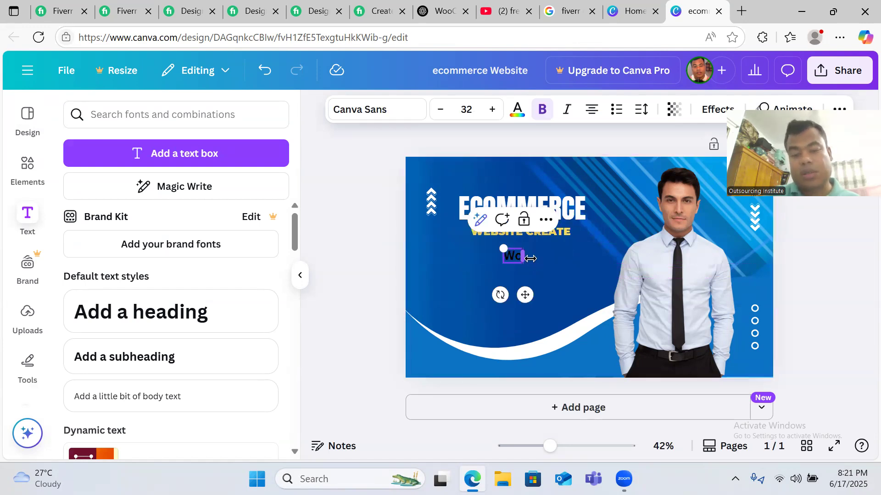
{"action": "type", "text": "Commerce"}
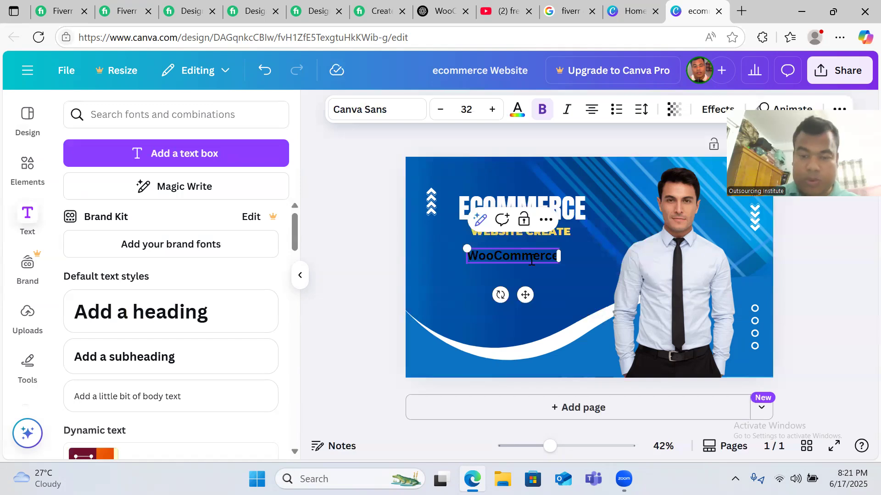
- Color the WooCommerce text with the document's yellow, #ffde59
{"action": "double_click", "coordinate": [538, 255]}
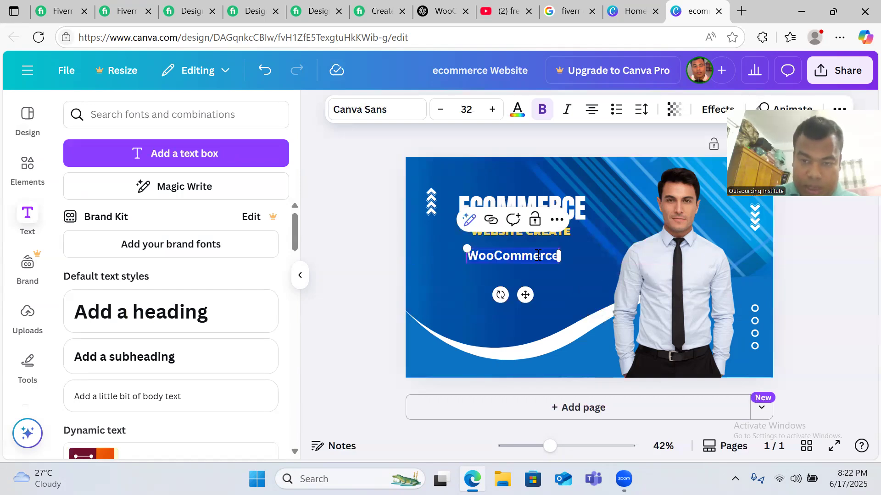
{"action": "left_click", "coordinate": [518, 113]}
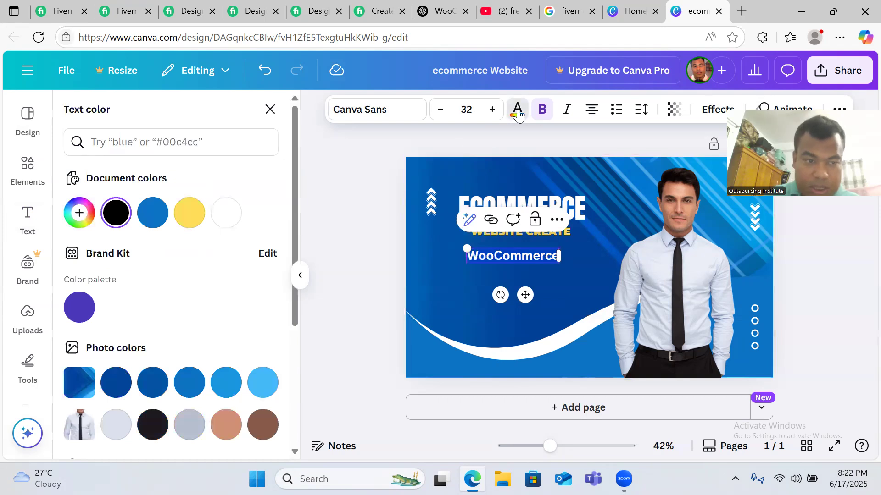
{"action": "left_click", "coordinate": [191, 216]}
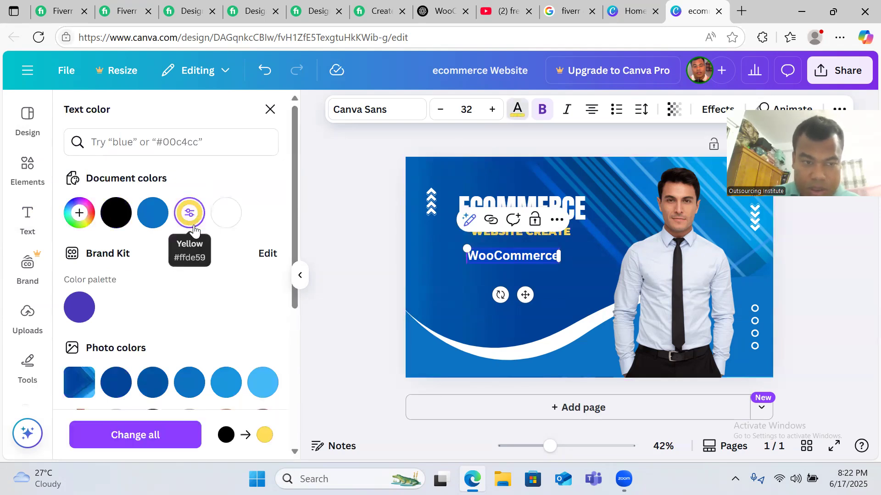
{"action": "left_click", "coordinate": [591, 297]}
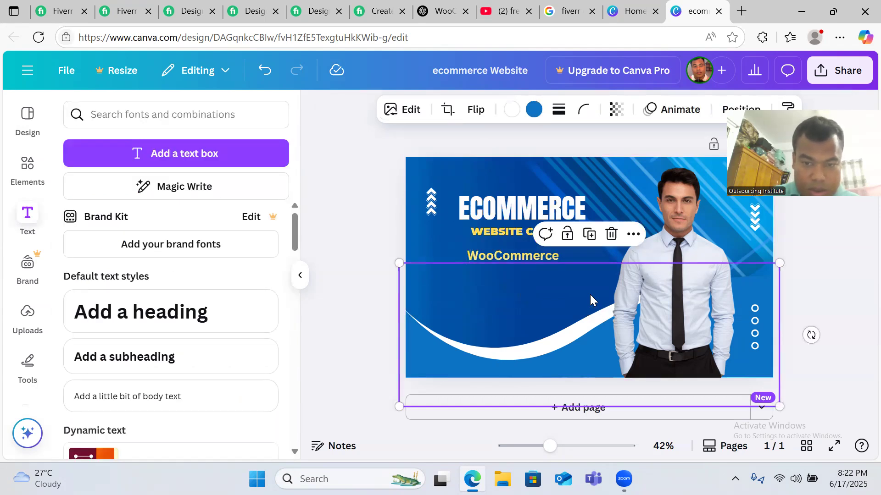
- Change the WooCommerce text color to the light turquoise from the default solid colors
{"action": "double_click", "coordinate": [504, 257]}
{"action": "key", "text": "ctrl+c"}
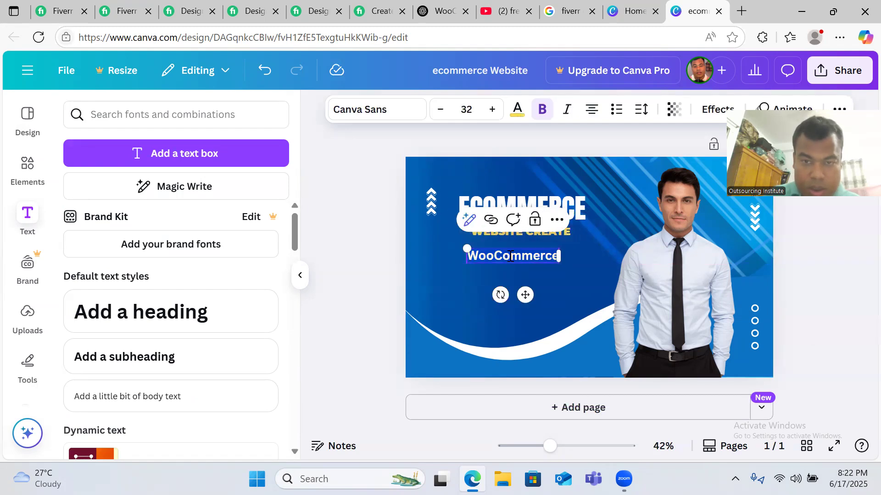
{"action": "left_click", "coordinate": [517, 109]}
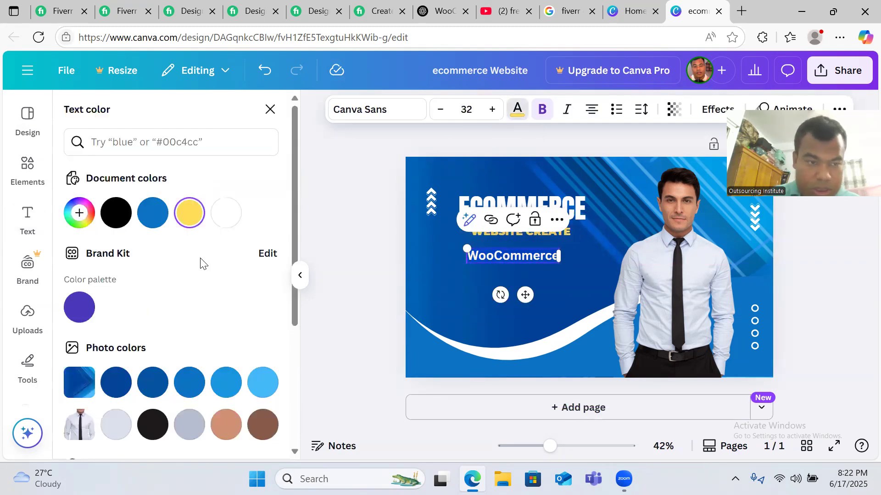
{"action": "scroll", "coordinate": [189, 364], "scroll_direction": "down", "scroll_amount": 5}
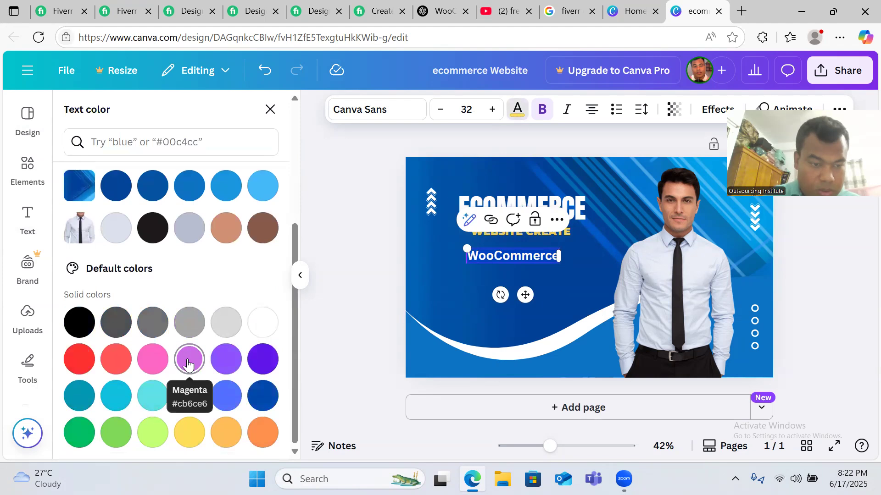
{"action": "left_click", "coordinate": [153, 395]}
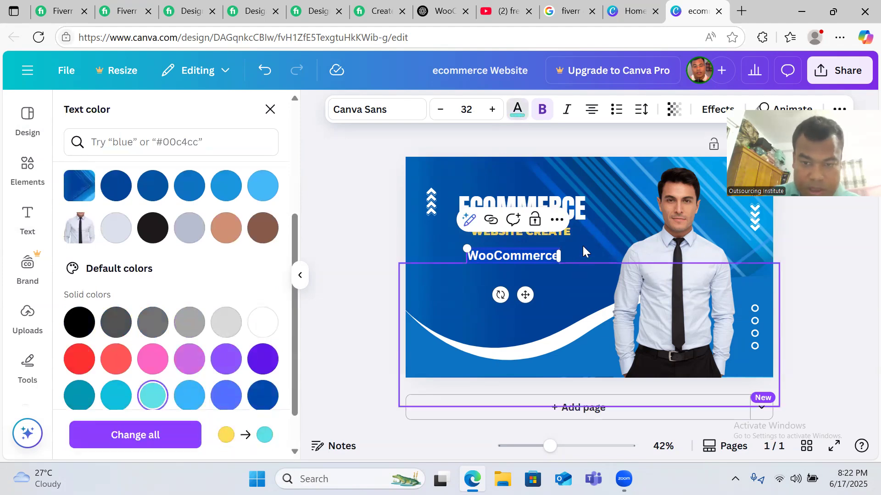
{"action": "left_click", "coordinate": [584, 251]}
- Copy the turquoise WooCommerce text and place the copy directly beneath it, left-aligned
{"action": "left_click", "coordinate": [539, 260]}
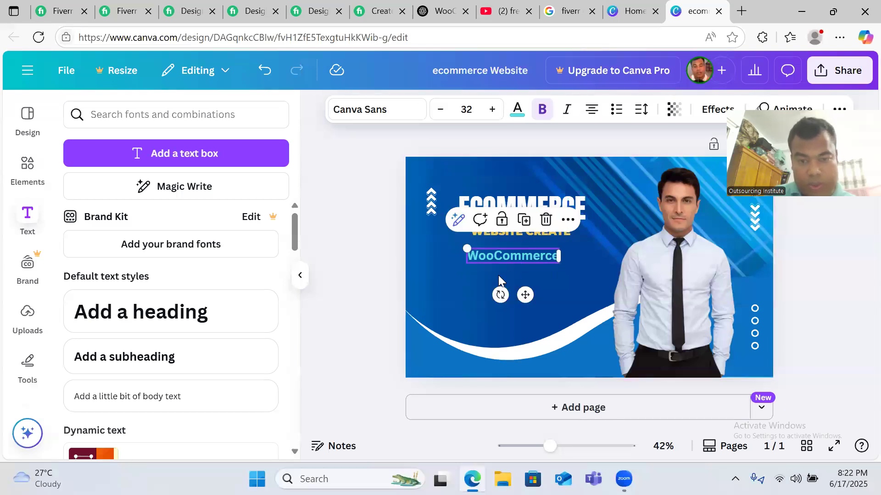
{"action": "left_click", "coordinate": [425, 260]}
{"action": "key", "text": "ctrl+v"}
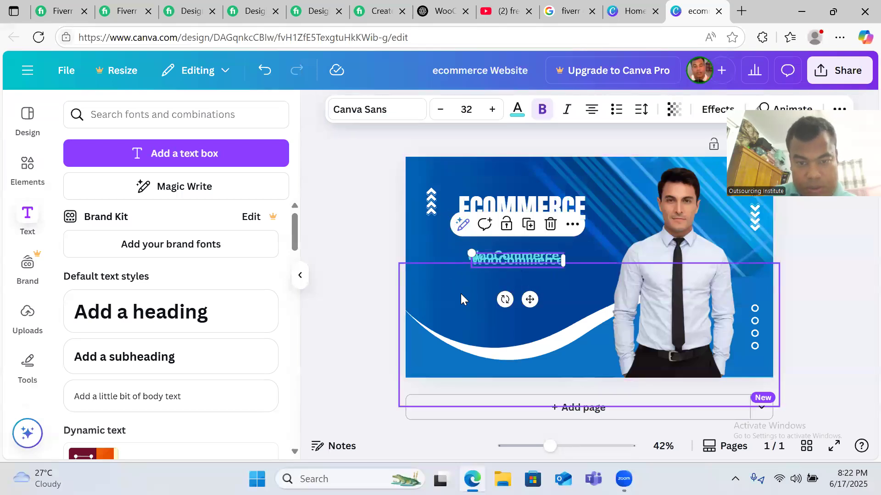
{"action": "left_click", "coordinate": [416, 243]}
{"action": "mouse_move", "coordinate": [518, 264]}
{"action": "left_mouse_down"}
{"action": "mouse_move", "coordinate": [521, 281]}
{"action": "mouse_move", "coordinate": [515, 275]}
{"action": "left_mouse_up"}
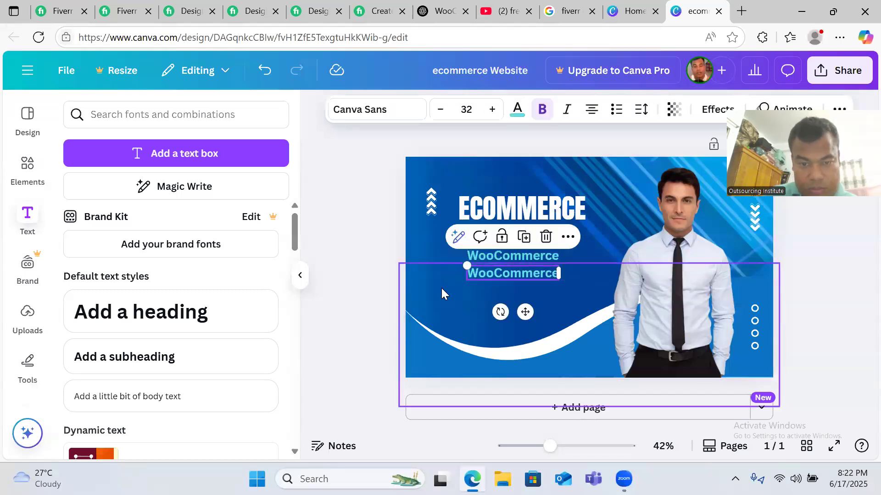
- Paste a third WooCommerce line and place it beneath the second with the same vertical spacing
{"action": "left_click", "coordinate": [436, 244]}
{"action": "key", "text": "ctrl+v"}
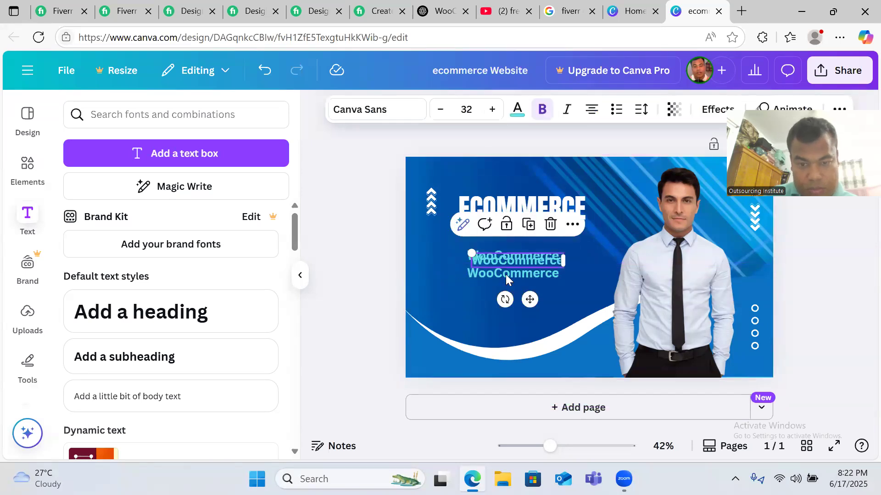
{"action": "left_click_drag", "start_coordinate": [508, 259], "coordinate": [506, 292]}
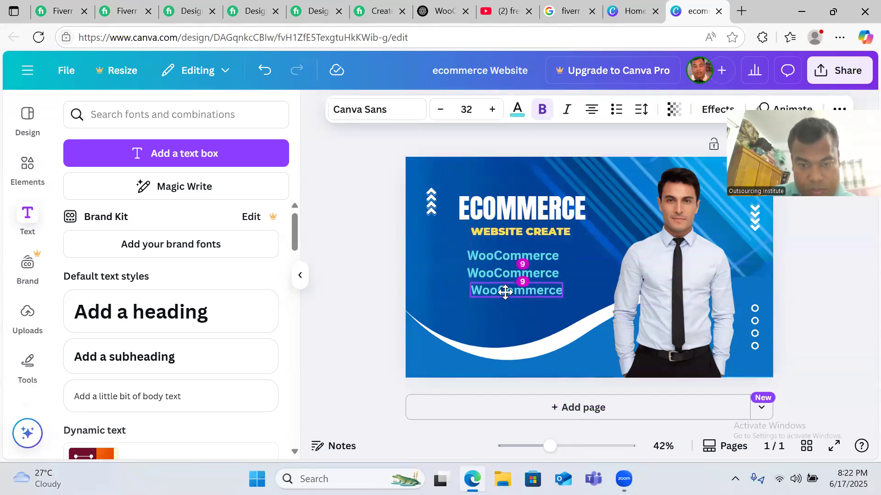
{"action": "left_click", "coordinate": [441, 291]}
{"action": "left_click", "coordinate": [369, 243]}
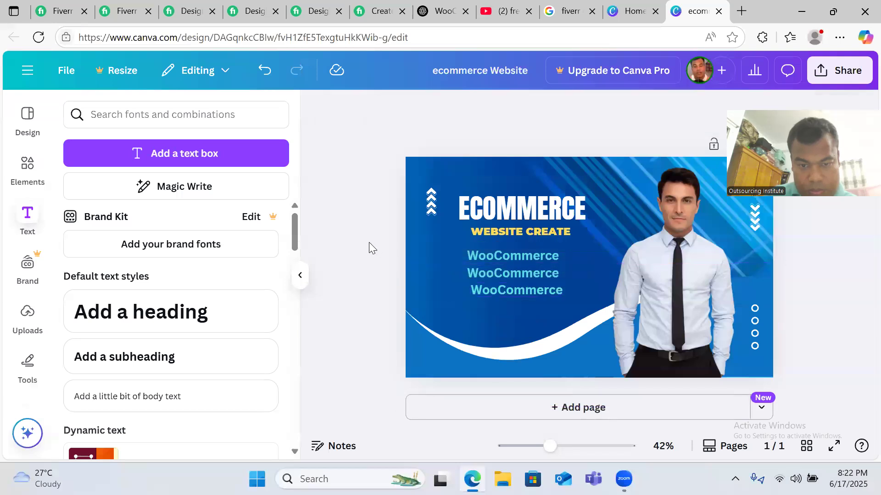
- Paste a fourth turquoise WooCommerce line and place it beneath the third with the same vertical spacing
{"action": "type", "text": "WooCommerce"}
{"action": "left_click_drag", "start_coordinate": [509, 257], "coordinate": [509, 305]}
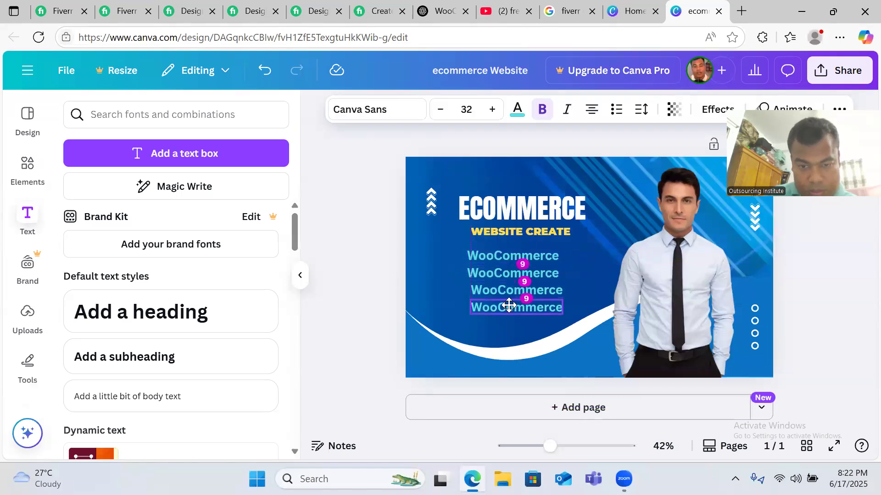
{"action": "left_click", "coordinate": [380, 261]}
- Left-align the third and fourth WooCommerce lines with the two above and move both slightly lower
{"action": "left_click_drag", "start_coordinate": [496, 290], "coordinate": [490, 292]}
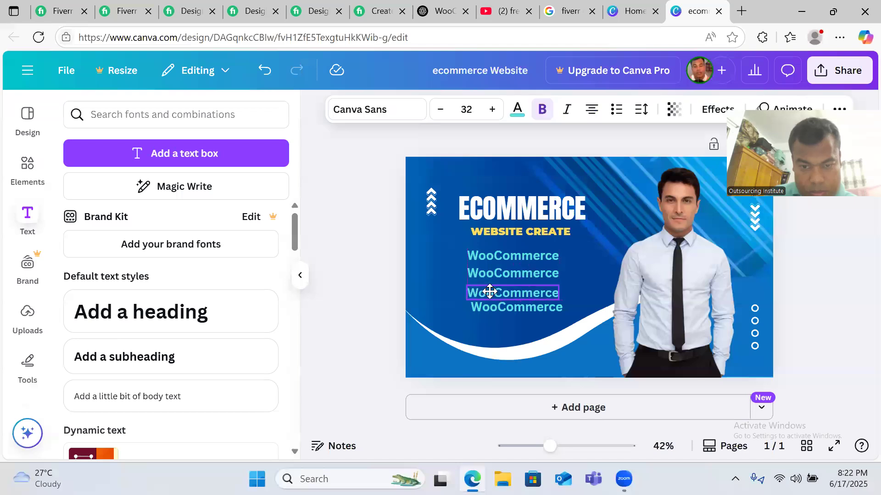
{"action": "left_click", "coordinate": [379, 317]}
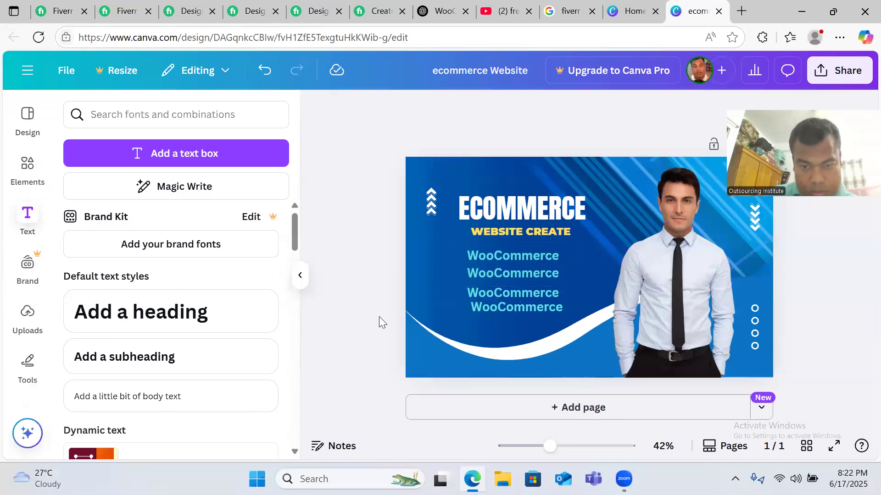
{"action": "left_click_drag", "start_coordinate": [505, 305], "coordinate": [500, 312]}
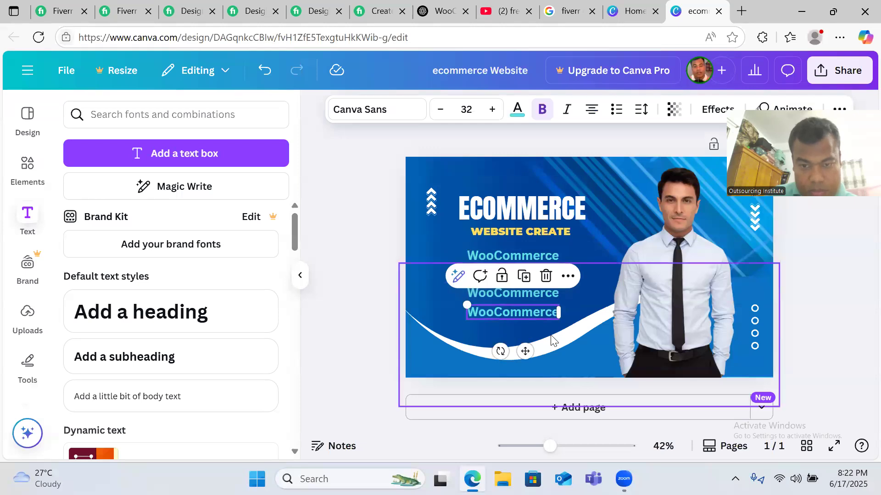
{"action": "left_click", "coordinate": [807, 286]}
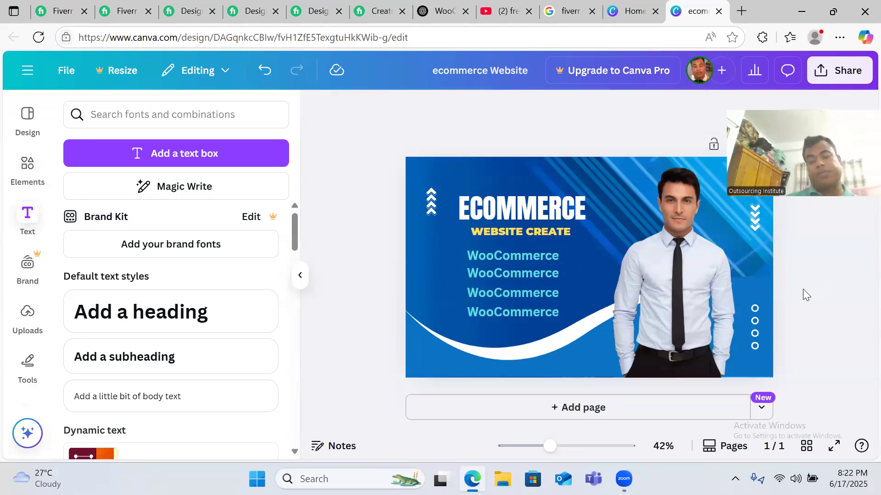
- Replace the second WooCommerce line's text with "Yoast SEO and Ranking"
{"action": "left_click", "coordinate": [544, 256]}
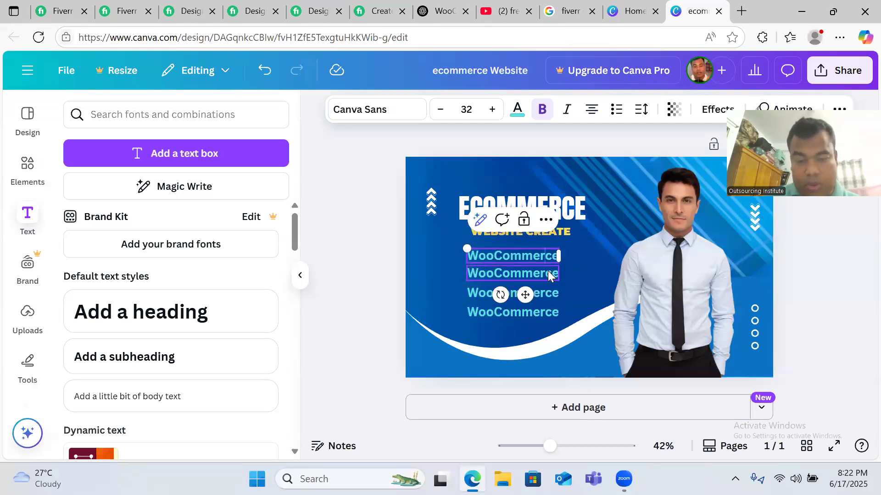
{"action": "double_click", "coordinate": [550, 274]}
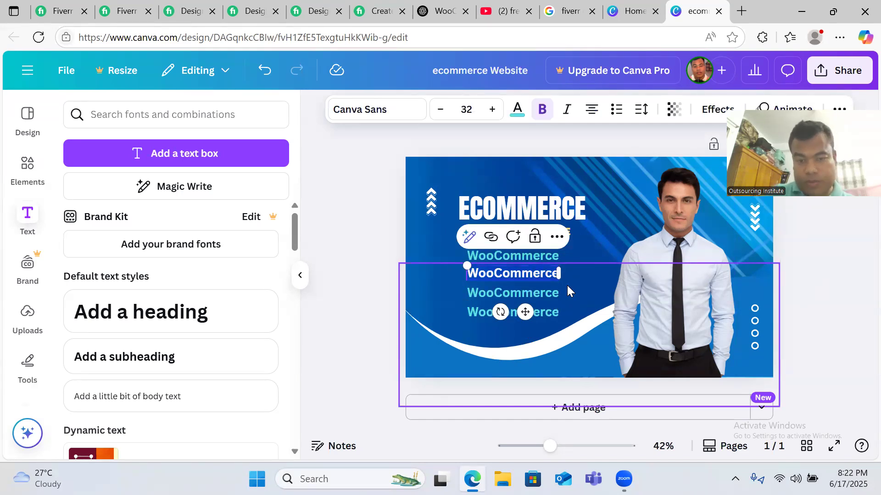
{"action": "type", "text": "Yo"}
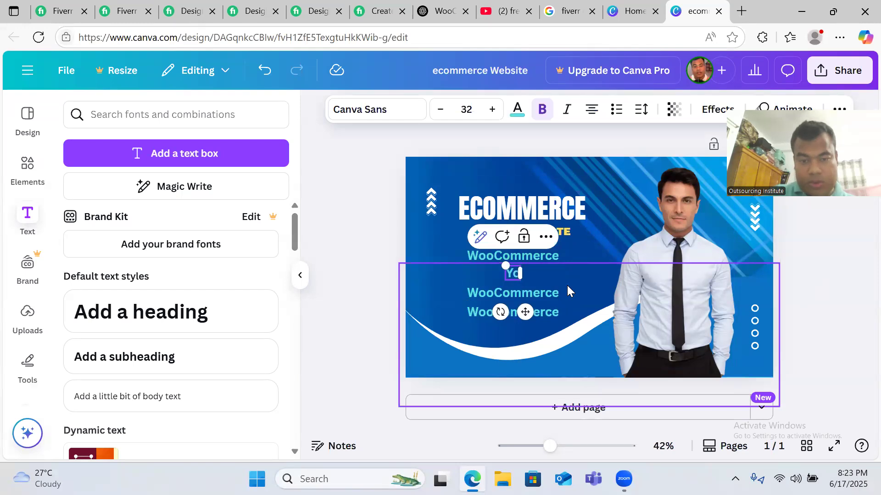
{"action": "type", "text": "ast SEO"}
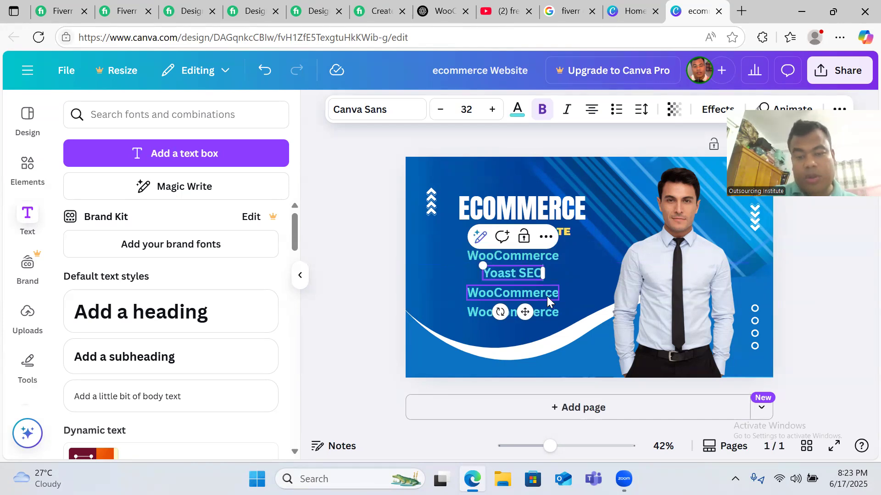
{"action": "type", "text": "and Rar"}
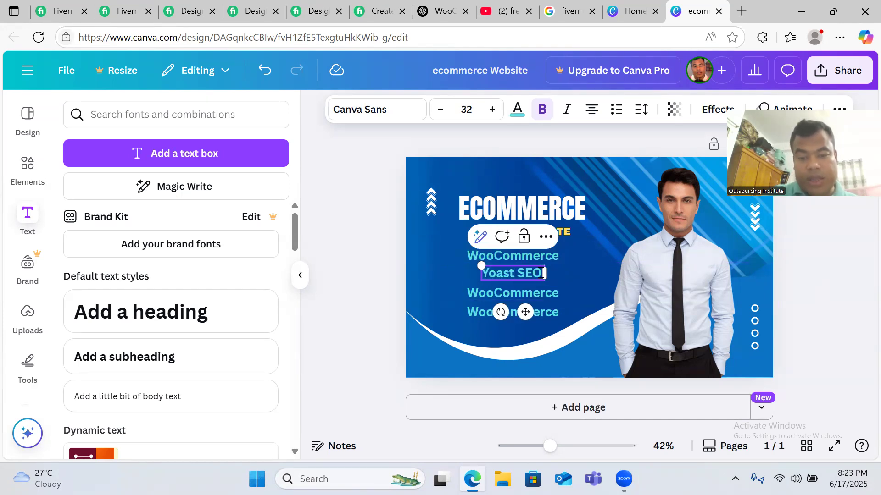
{"action": "type", "text": "king"}
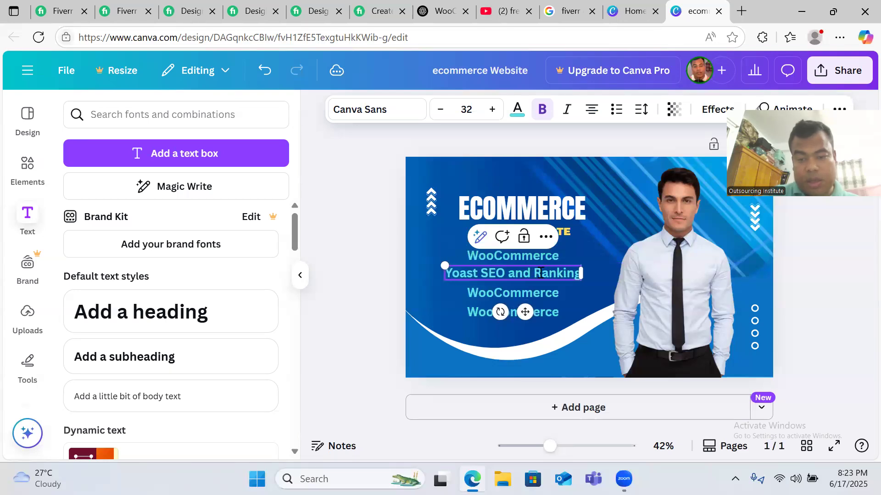
- Replace the third WooCommerce line's text with "Product Upload"
{"action": "double_click", "coordinate": [545, 293]}
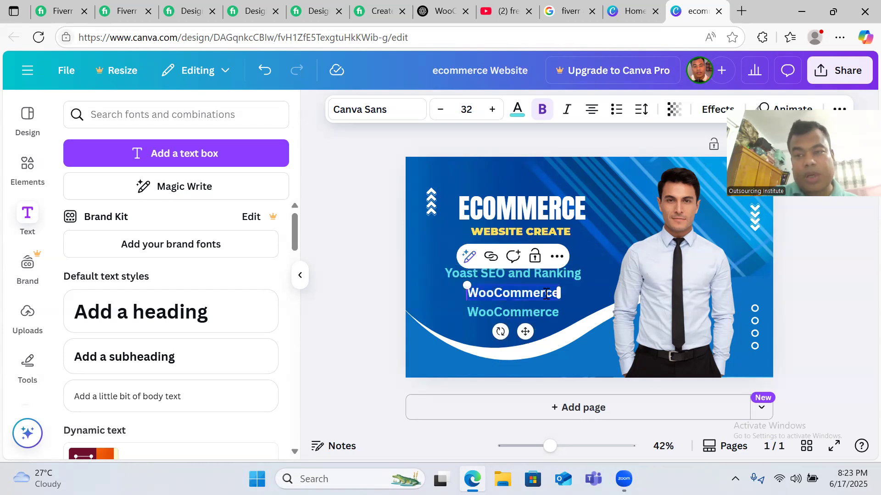
{"action": "type", "text": "P"}
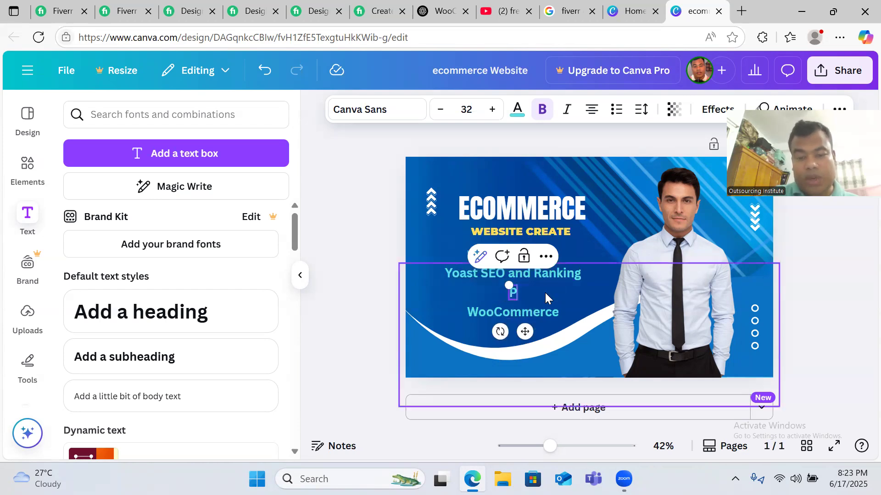
{"action": "type", "text": "roduct"}
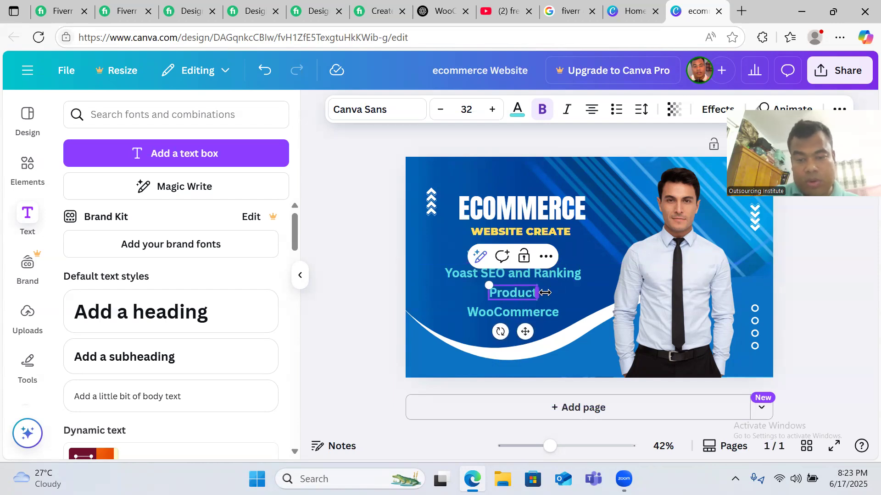
{"action": "type", "text": " Upload"}
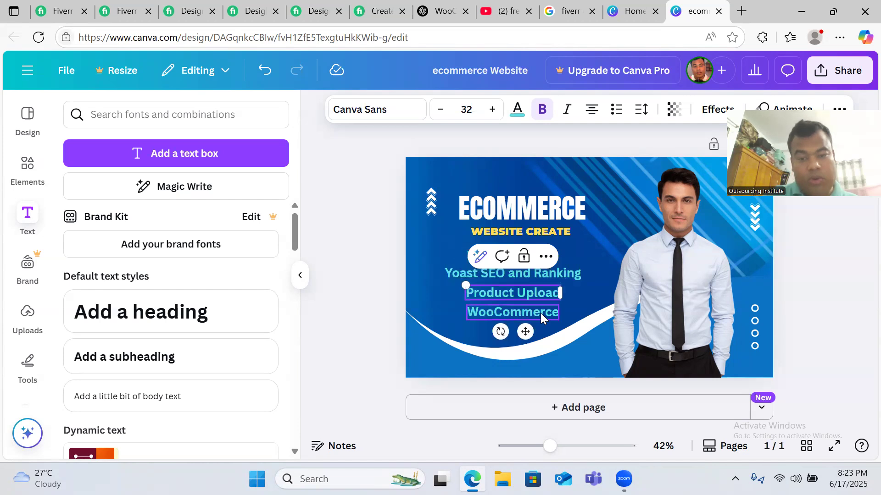
{"action": "left_click", "coordinate": [540, 312]}
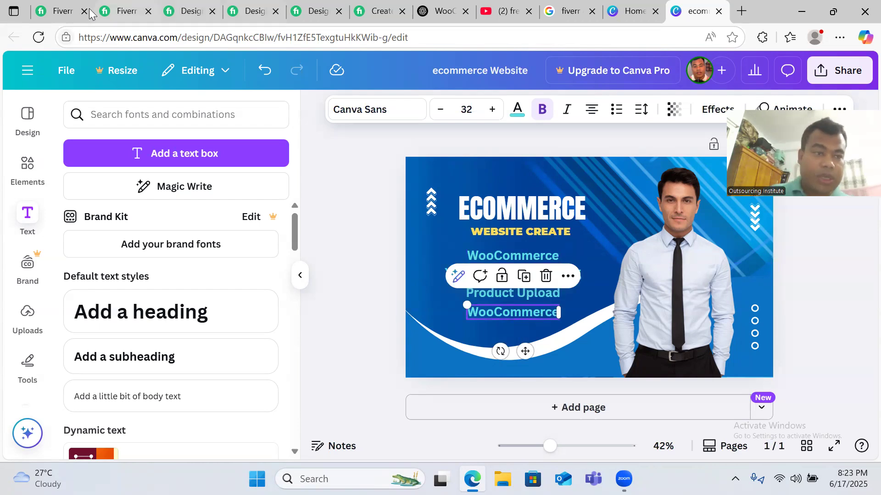
- Switch to Fiverr, examine the gig images for "woocommerce website" for service wording, and return to the Canva design
{"action": "left_click", "coordinate": [120, 11]}
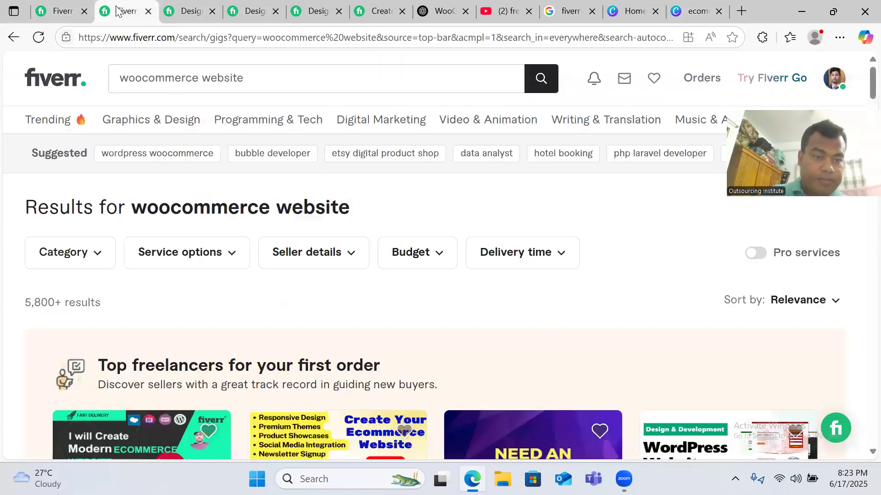
{"action": "scroll", "coordinate": [449, 299], "scroll_direction": "down", "scroll_amount": 6}
{"action": "scroll", "coordinate": [450, 301], "scroll_direction": "up", "scroll_amount": 3}
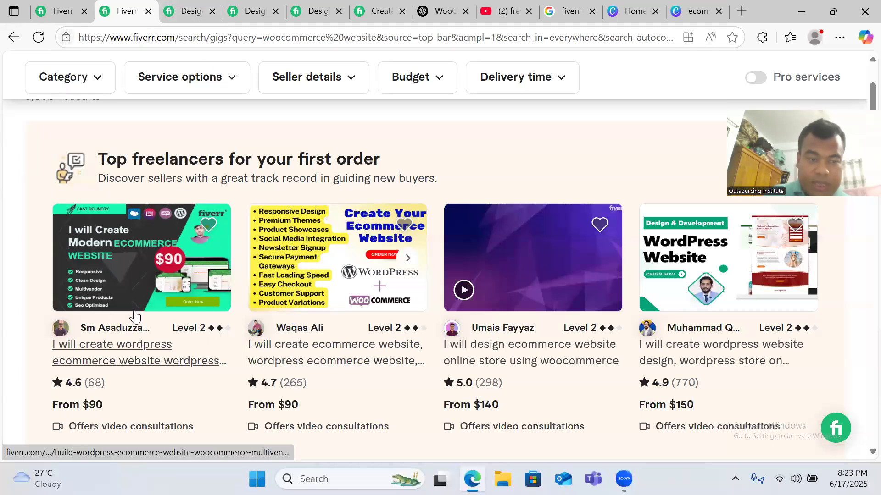
{"action": "scroll", "coordinate": [300, 282], "scroll_direction": "down", "scroll_amount": 1}
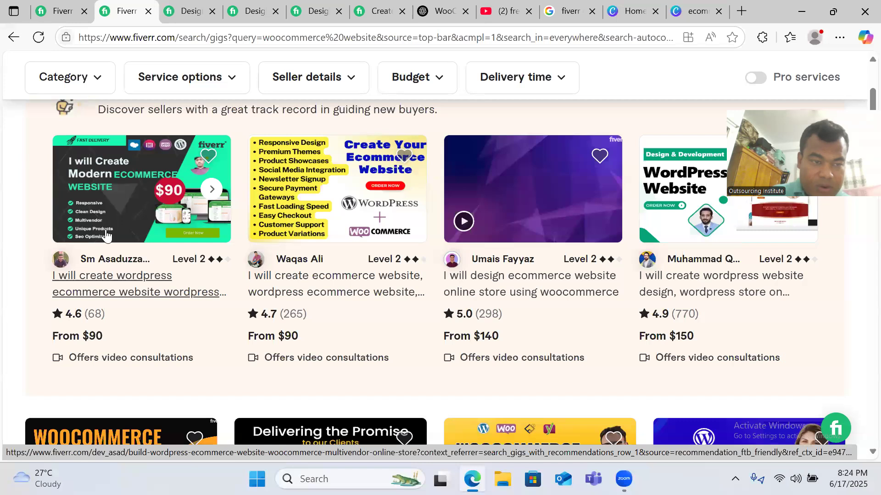
{"action": "scroll", "coordinate": [532, 298], "scroll_direction": "down", "scroll_amount": 4}
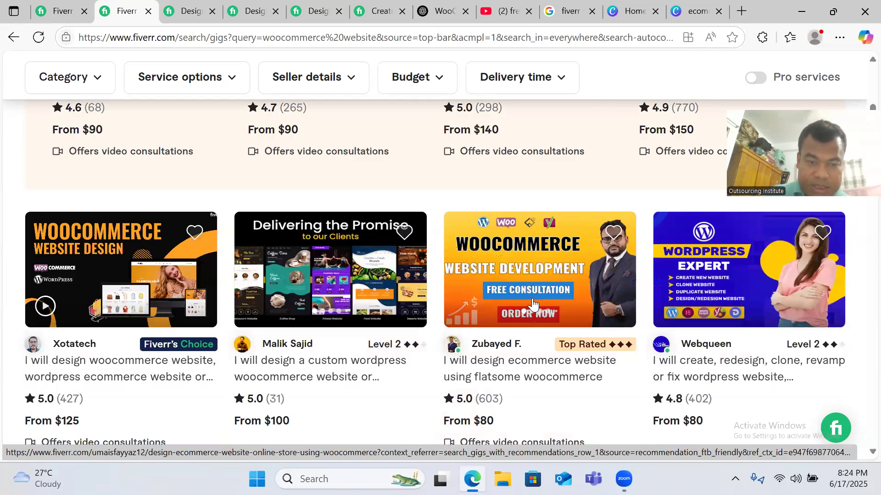
{"action": "scroll", "coordinate": [525, 298], "scroll_direction": "up", "scroll_amount": 5}
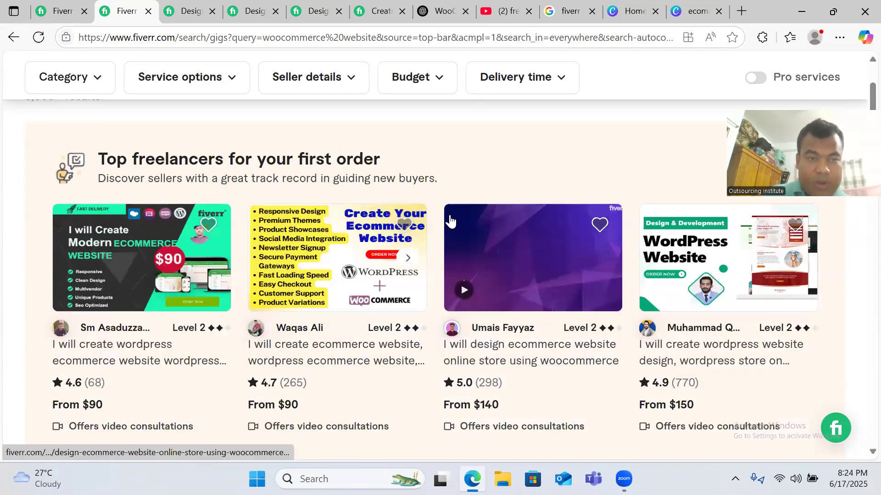
{"action": "left_click", "coordinate": [193, 10]}
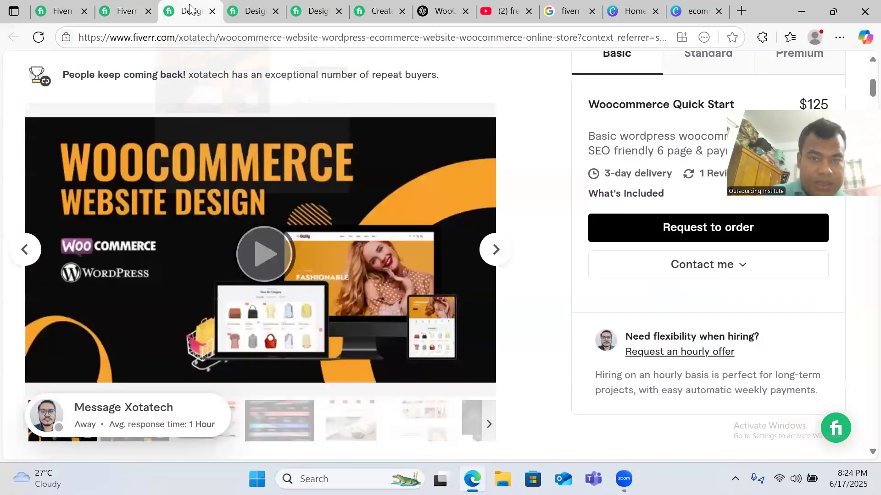
{"action": "left_click", "coordinate": [653, 11]}
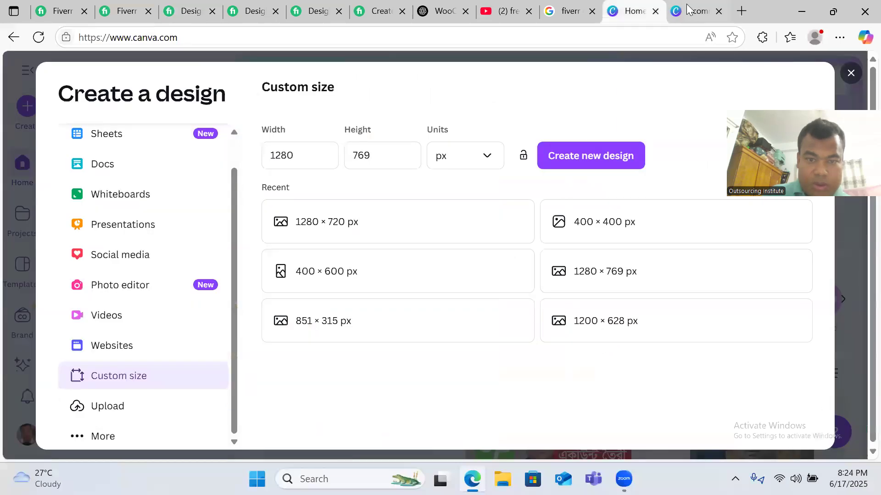
{"action": "left_click", "coordinate": [690, 11]}
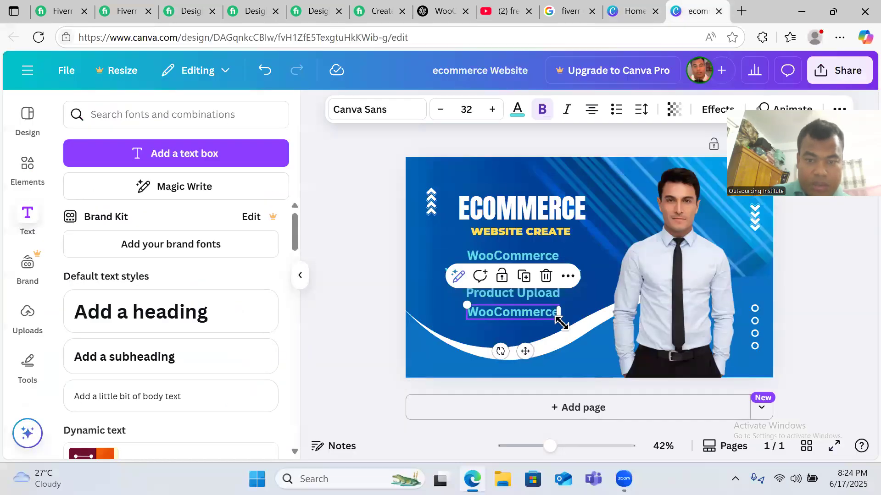
- Replace the fourth line's WooCommerce text with "Payemnt gateway"
{"action": "double_click", "coordinate": [529, 308]}
{"action": "type", "text": "Pa"}
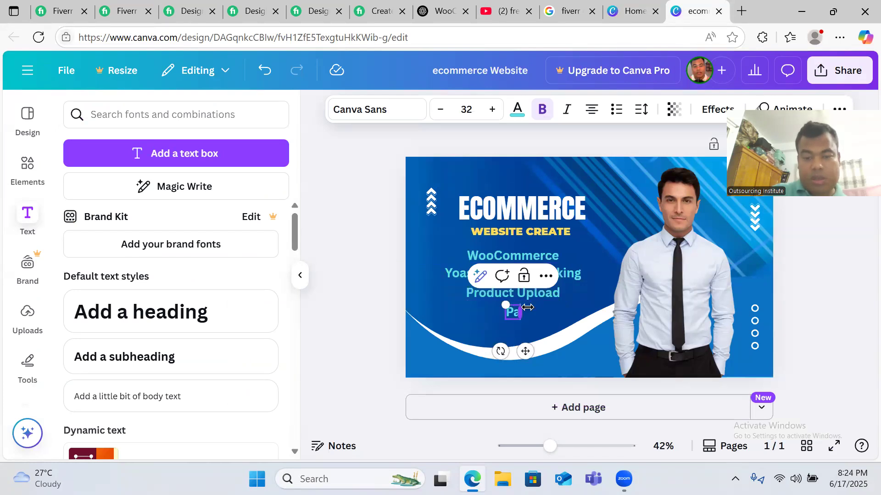
{"action": "type", "text": "yment ga"}
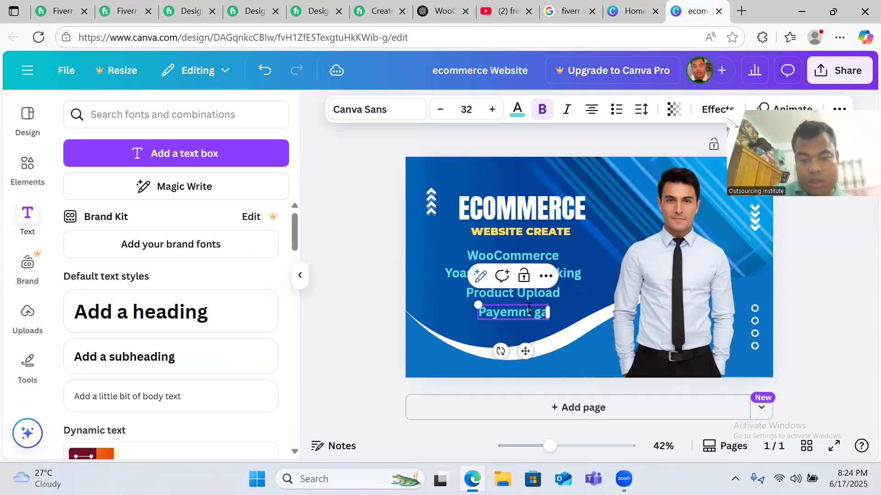
{"action": "type", "text": "teway"}
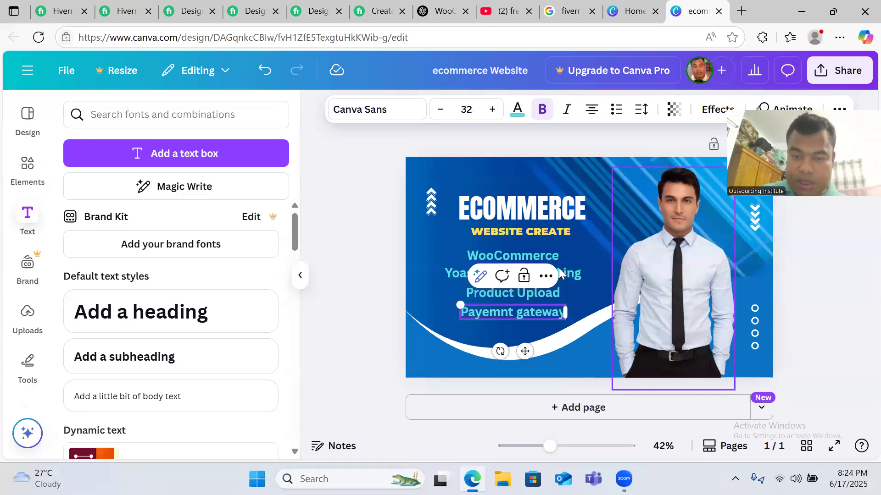
{"action": "left_click", "coordinate": [573, 248]}
{"action": "double_click", "coordinate": [523, 255]}
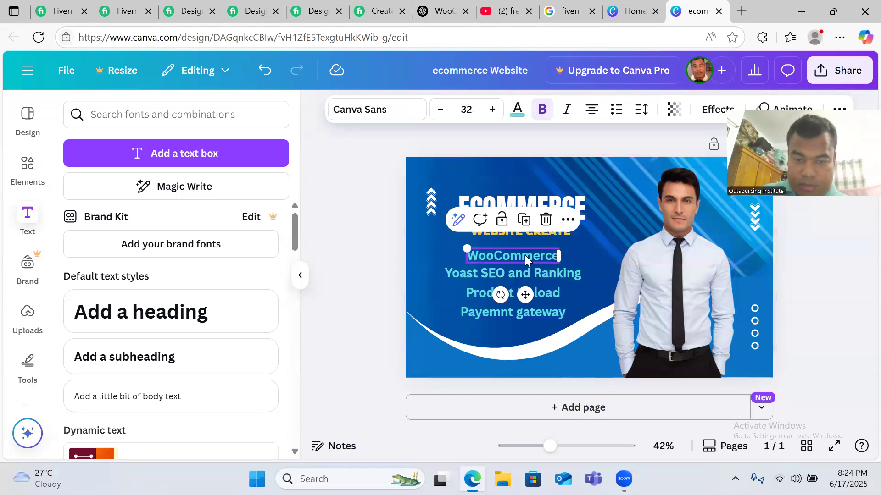
- Extend the fourth service line with "and Delivery system" after the word "gateway"
{"action": "left_click", "coordinate": [532, 312]}
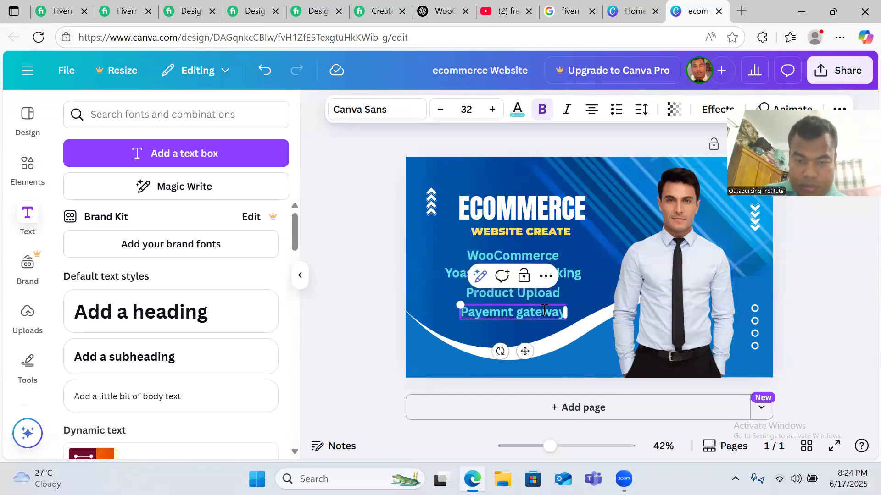
{"action": "type", "text": "and Del"}
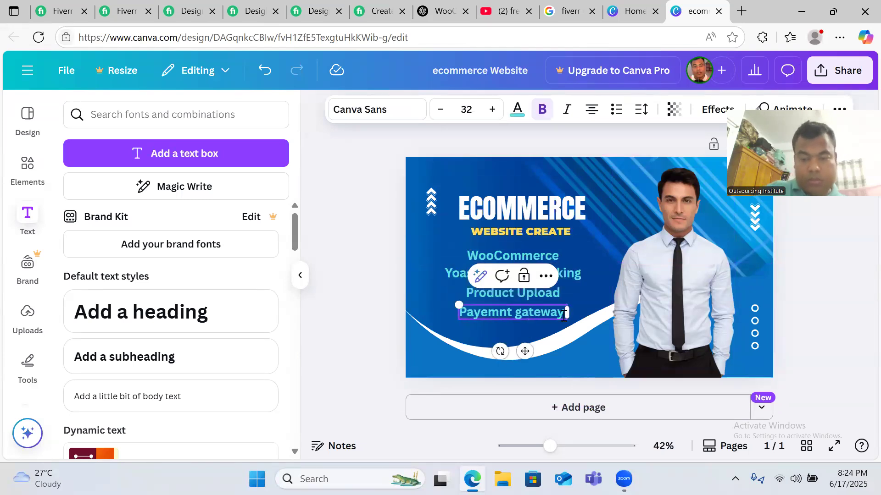
{"action": "type", "text": "ivery system"}
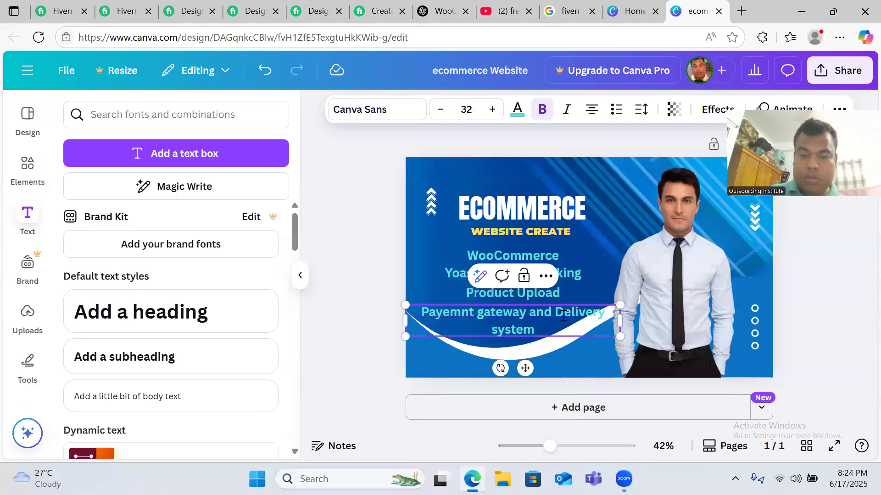
{"action": "left_click", "coordinate": [600, 227]}
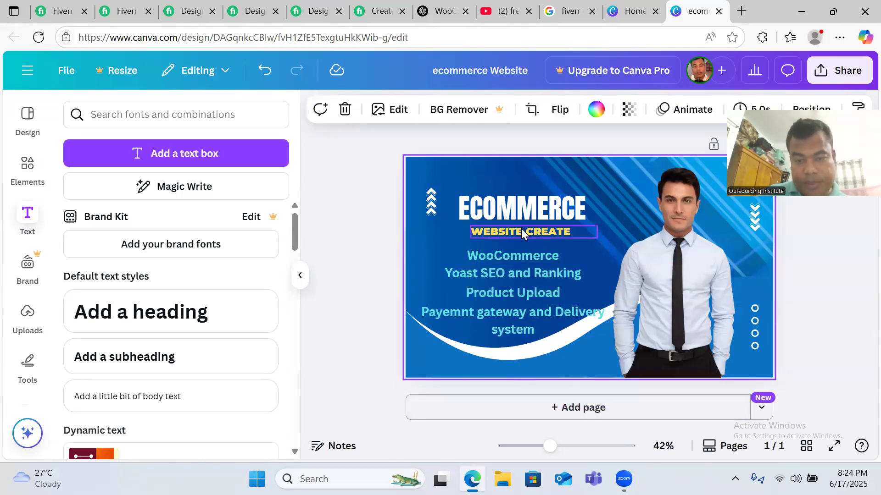
- Move the WooCommerce line so its left edge aligns with the "Yoast SEO and Ranking" line beneath it
{"action": "left_click", "coordinate": [529, 258]}
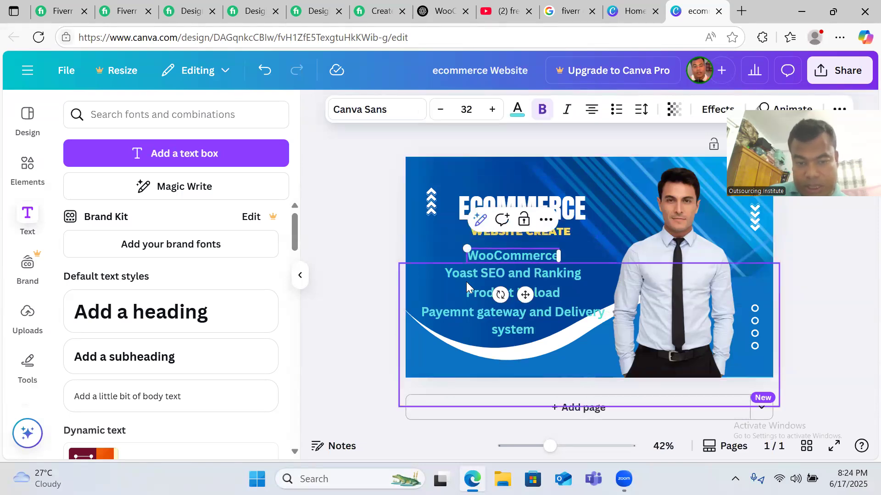
{"action": "left_click", "coordinate": [365, 246]}
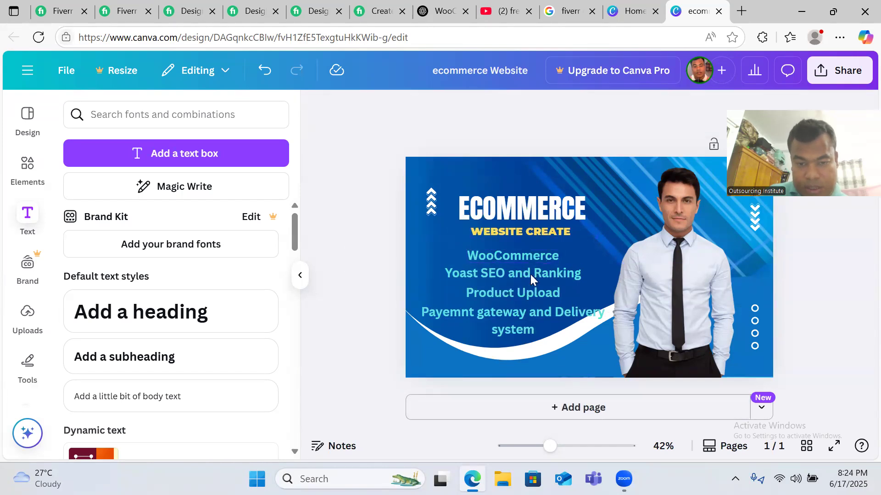
{"action": "left_click", "coordinate": [529, 259]}
{"action": "double_click", "coordinate": [508, 254]}
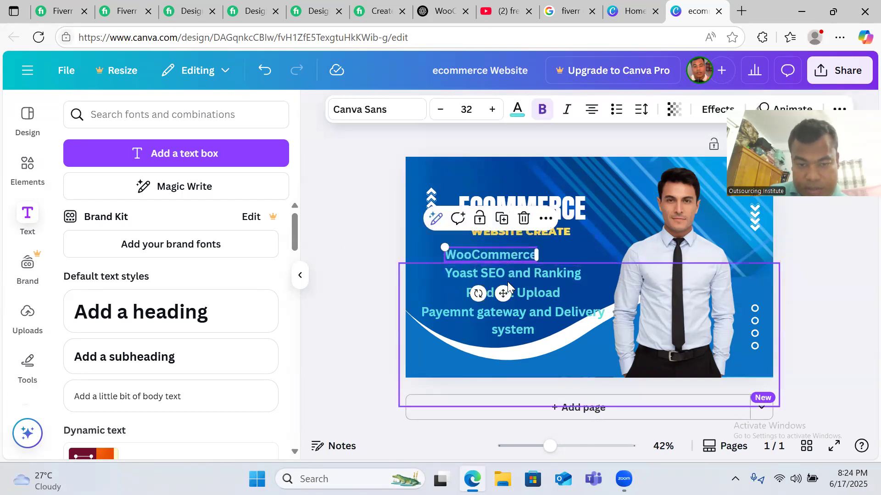
- Align the left edges of the "Product Upload" and "Payemnt gateway and Delivery system" lines with the service lines above them
{"action": "mouse_move", "coordinate": [521, 293]}
{"action": "left_mouse_down"}
{"action": "mouse_move", "coordinate": [504, 291]}
{"action": "mouse_move", "coordinate": [511, 317]}
{"action": "mouse_move", "coordinate": [534, 303]}
{"action": "left_mouse_up"}
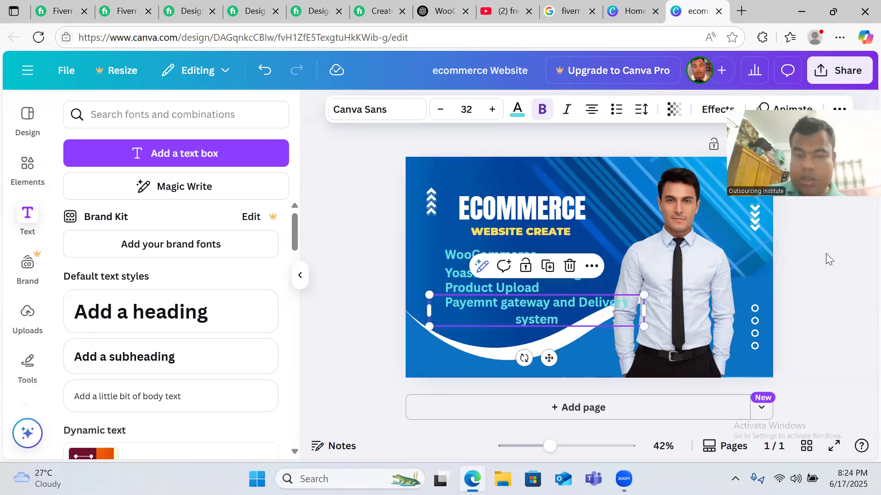
{"action": "left_click", "coordinate": [804, 265]}
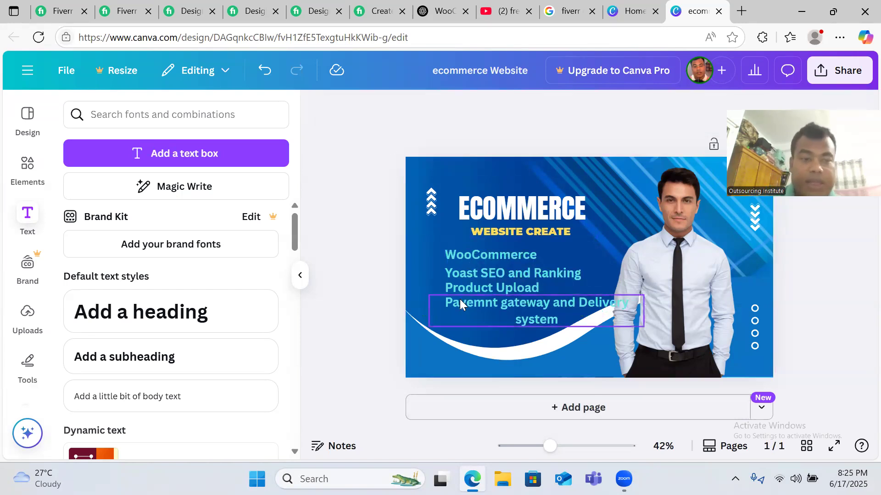
- Search the elements for "tik mark" and add the free plain green check mark graphic to the design
{"action": "left_click", "coordinate": [46, 168]}
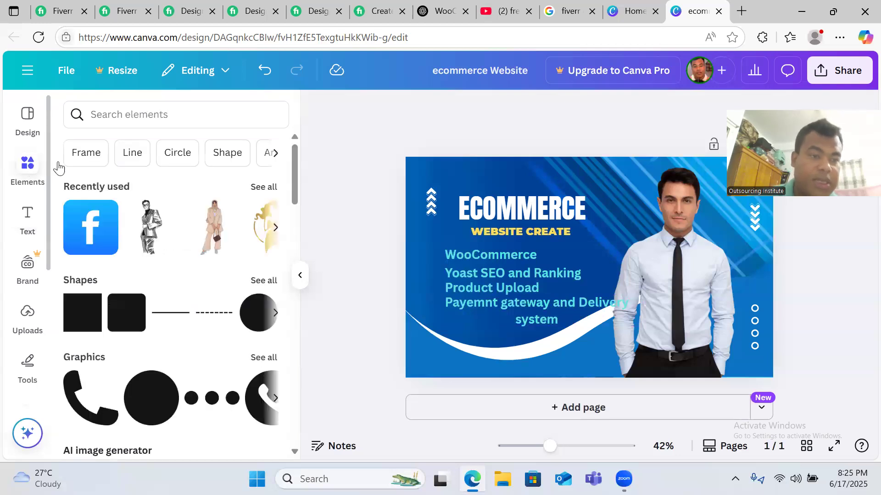
{"action": "left_click", "coordinate": [146, 117]}
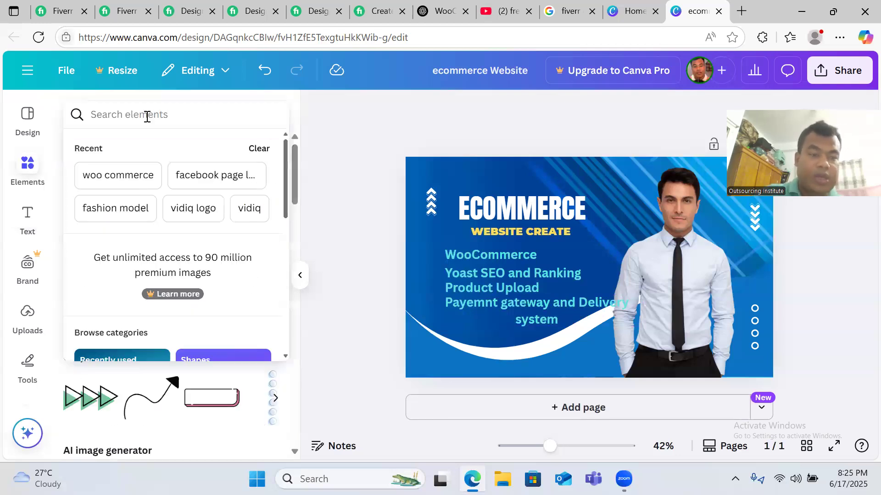
{"action": "type", "text": "tik mark"}
{"action": "key", "text": "Return"}
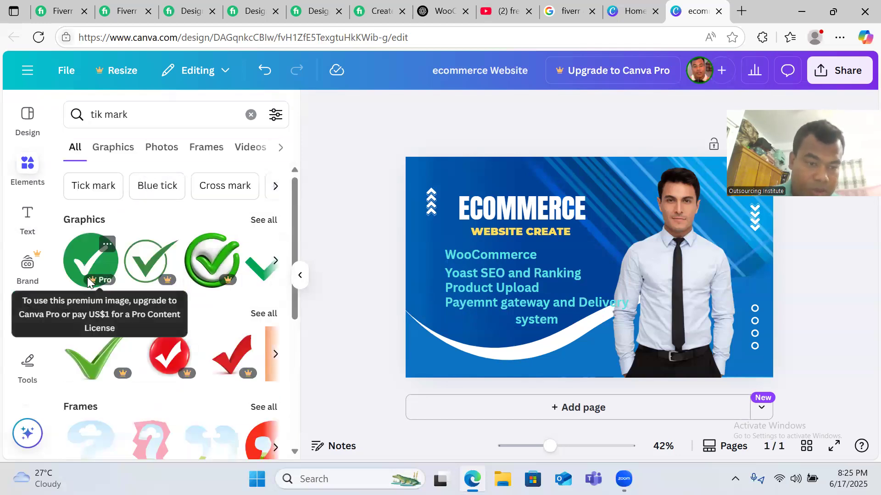
{"action": "left_click", "coordinate": [275, 262]}
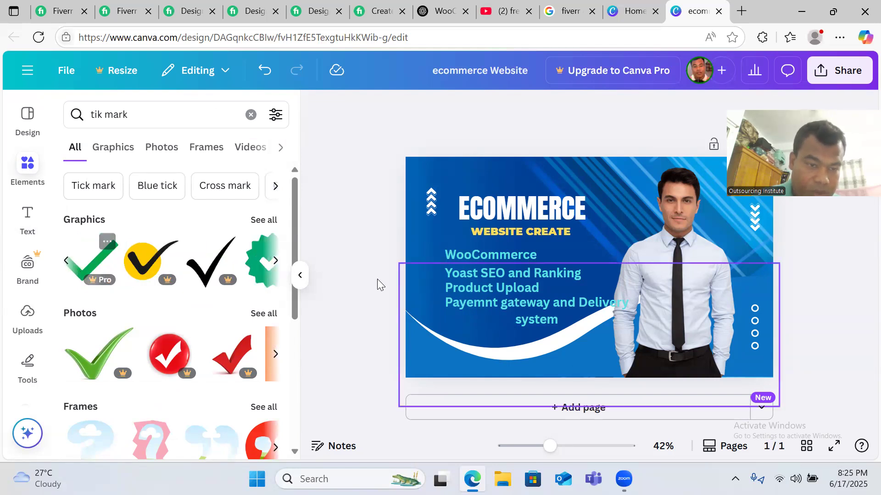
{"action": "left_click", "coordinate": [273, 263]}
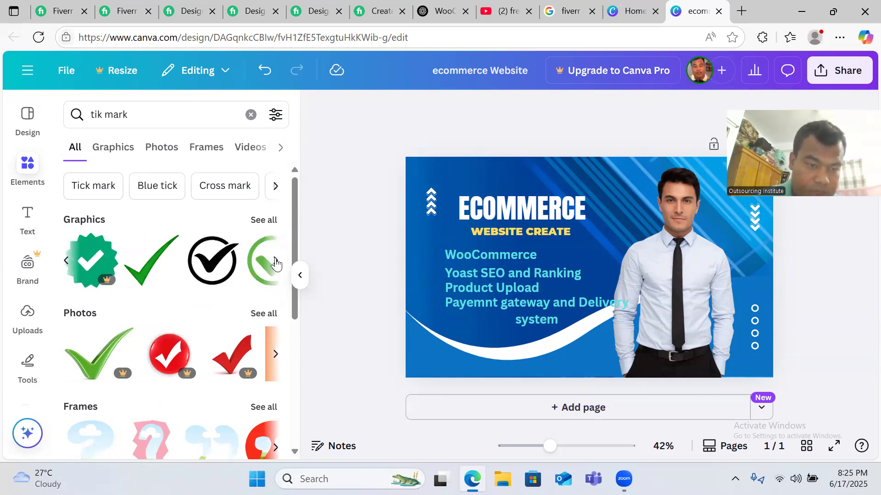
{"action": "left_click", "coordinate": [142, 271]}
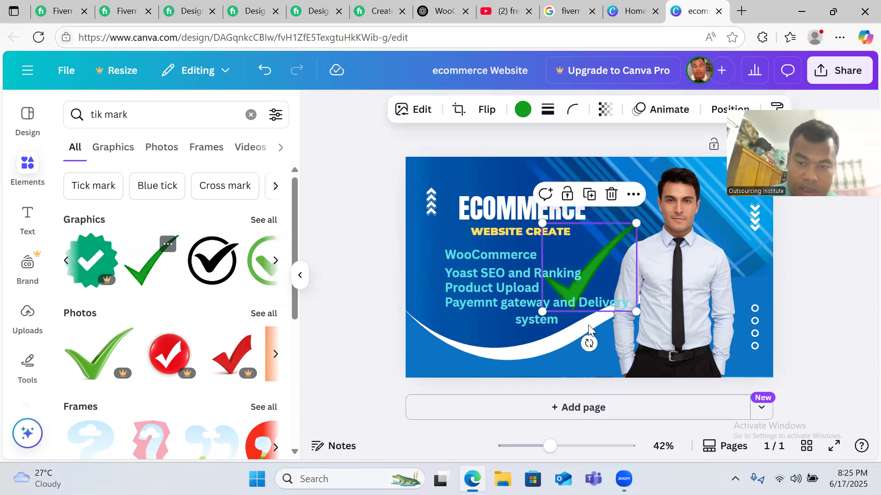
- Shrink the green check mark to about the text height and place it just before the WooCommerce line
{"action": "left_click_drag", "start_coordinate": [636, 310], "coordinate": [438, 255]}
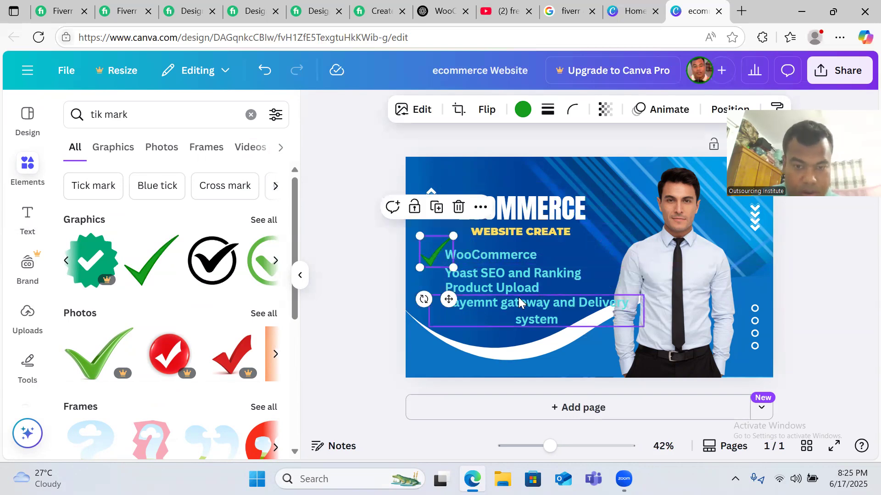
{"action": "left_click_drag", "start_coordinate": [453, 236], "coordinate": [445, 241]}
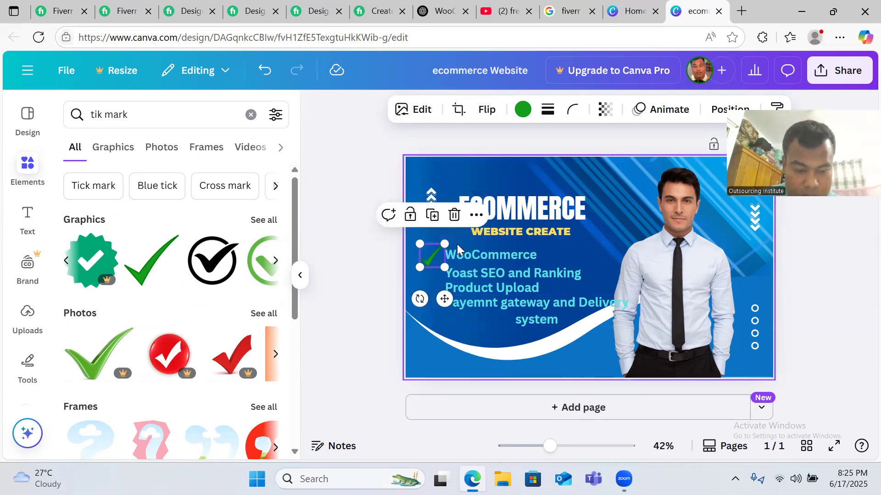
- Paste three copies of the green check mark and place them before the Yoast SEO, Product Upload and Payemnt gateway lines
{"action": "left_click", "coordinate": [600, 238]}
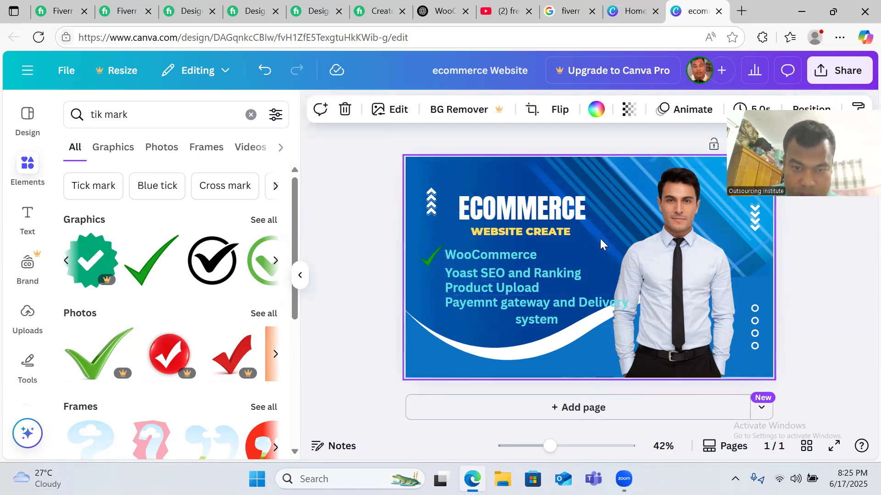
{"action": "key", "text": "ctrl+v"}
{"action": "left_click_drag", "start_coordinate": [438, 265], "coordinate": [439, 270]}
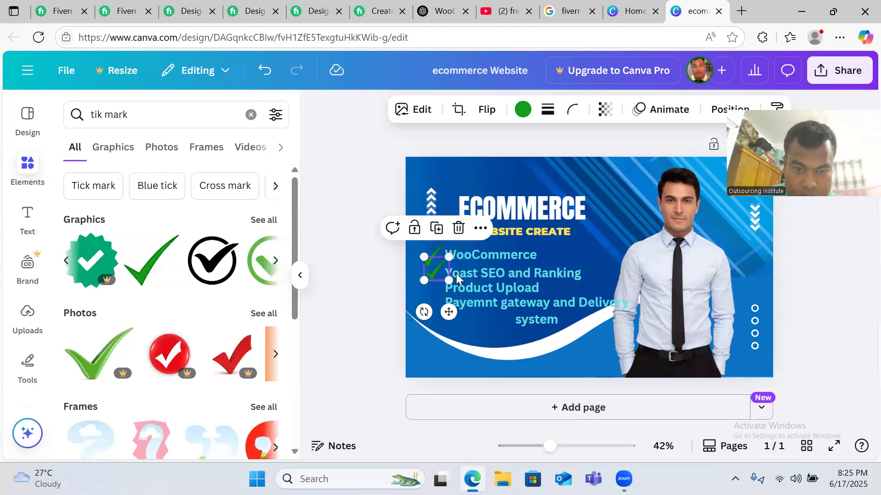
{"action": "left_click", "coordinate": [542, 179]}
{"action": "key", "text": "ctrl+v"}
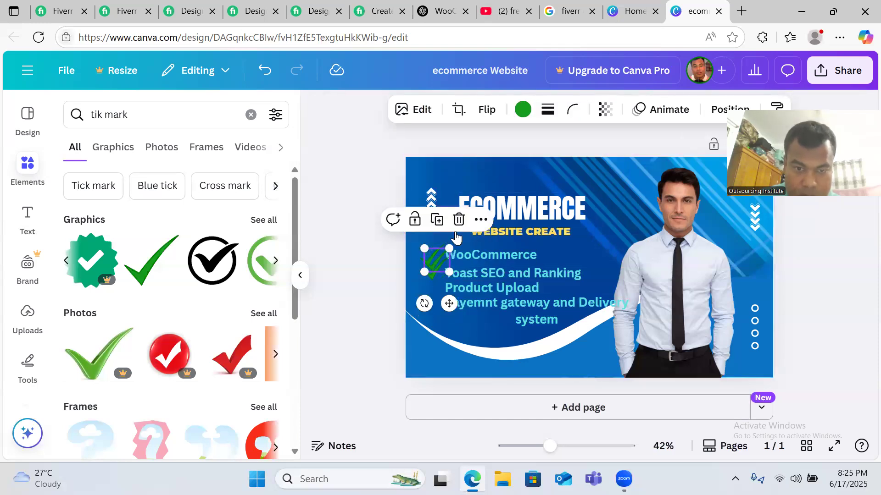
{"action": "left_click_drag", "start_coordinate": [435, 269], "coordinate": [437, 285]}
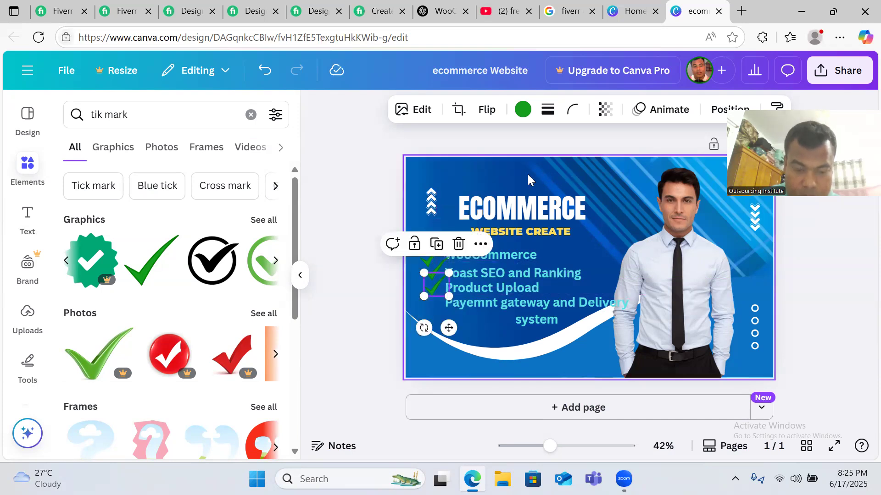
{"action": "left_click", "coordinate": [528, 174]}
{"action": "left_click", "coordinate": [434, 259]}
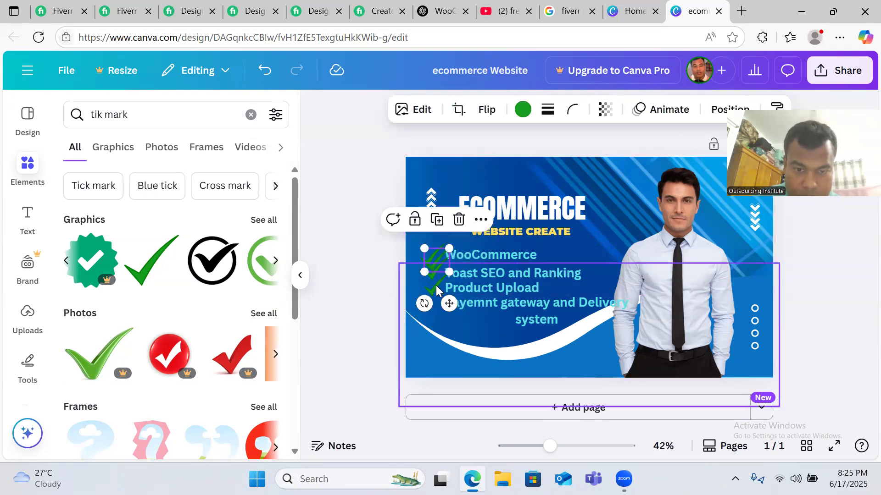
{"action": "left_click_drag", "start_coordinate": [436, 265], "coordinate": [436, 301]}
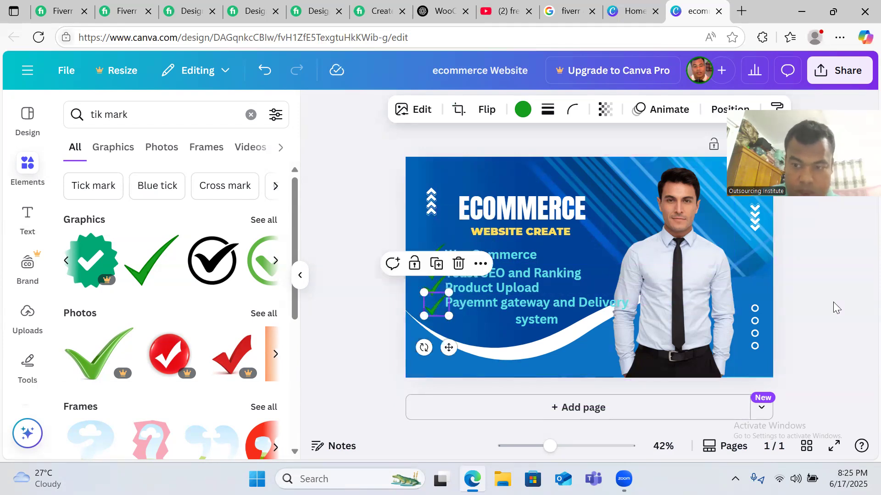
{"action": "left_click", "coordinate": [795, 310]}
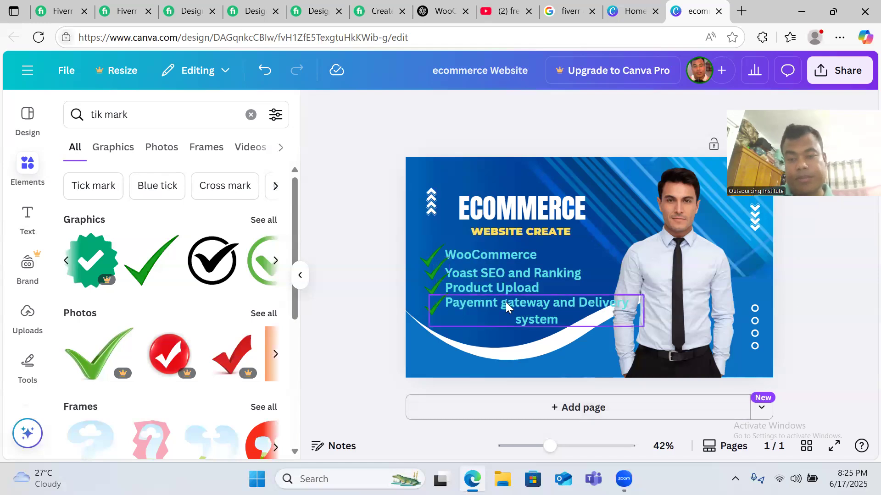
- Replace the stock photo of the man in a tie with the uploaded photo of the man in a red striped shirt
{"action": "left_click", "coordinate": [683, 260]}
{"action": "key", "text": "Delete"}
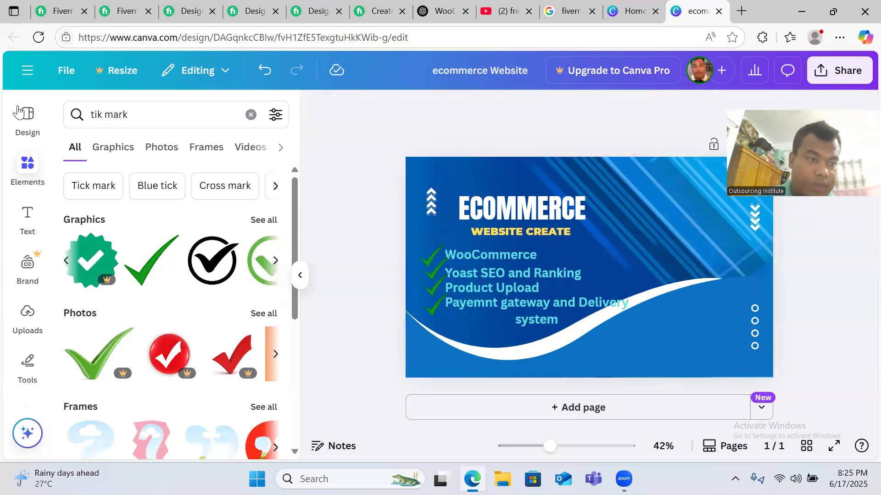
{"action": "left_click", "coordinate": [27, 314]}
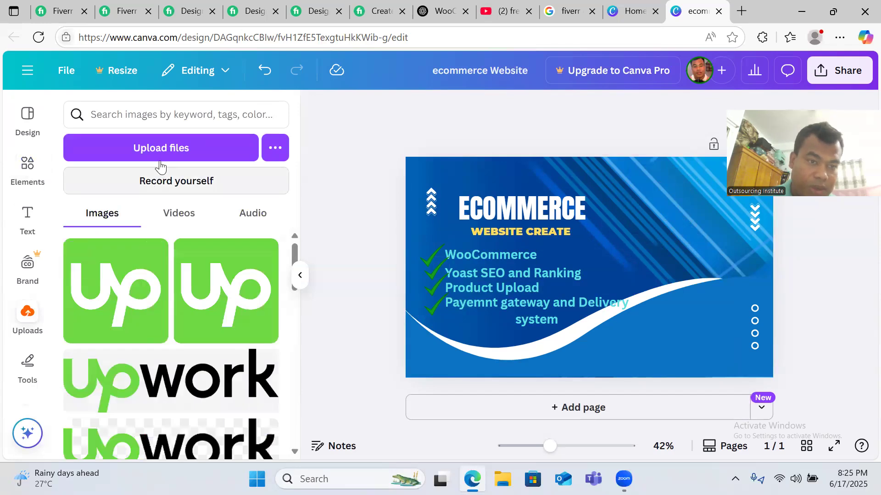
{"action": "left_click", "coordinate": [160, 149]}
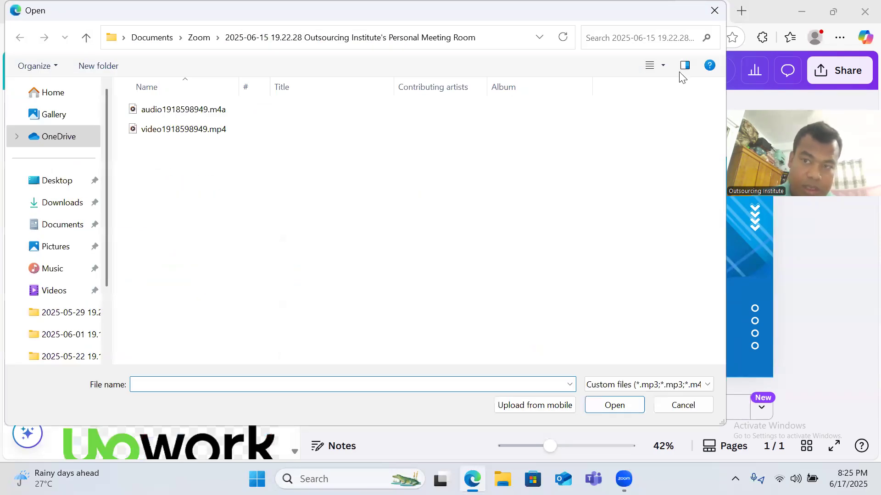
{"action": "scroll", "coordinate": [183, 349], "scroll_direction": "down", "scroll_amount": 8}
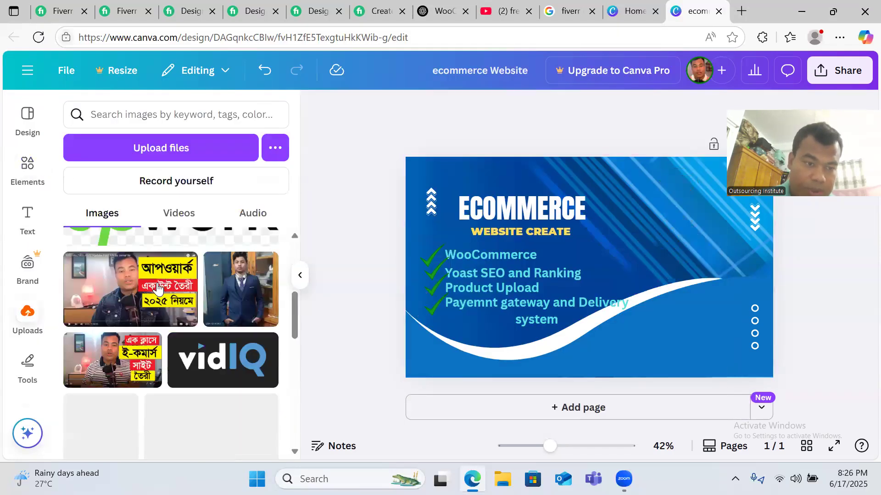
{"action": "scroll", "coordinate": [185, 353], "scroll_direction": "down", "scroll_amount": 5}
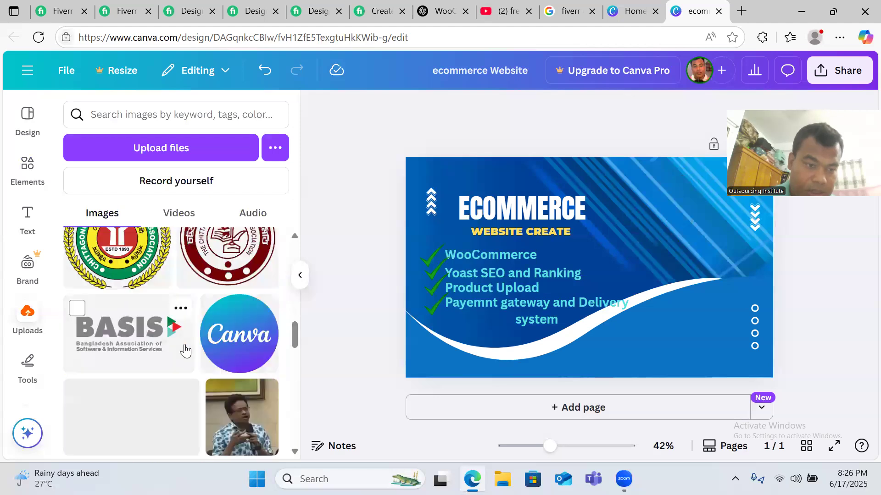
{"action": "scroll", "coordinate": [185, 349], "scroll_direction": "down", "scroll_amount": 5}
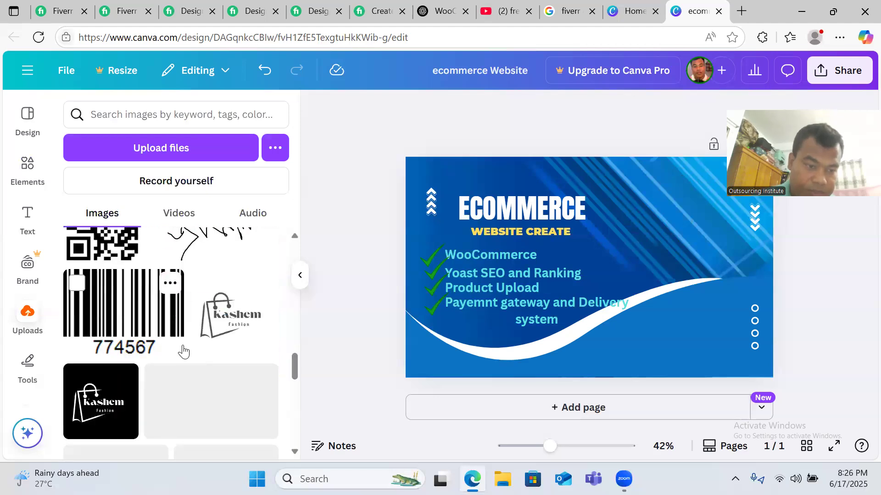
{"action": "scroll", "coordinate": [183, 351], "scroll_direction": "down", "scroll_amount": 5}
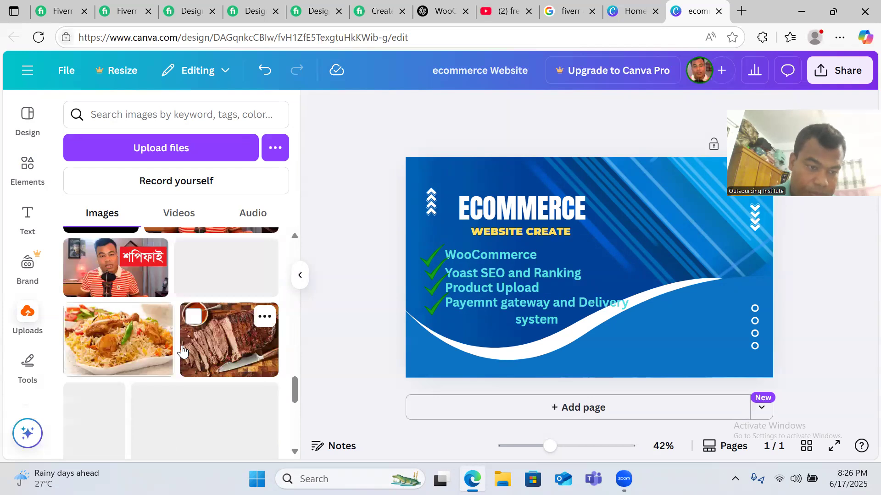
{"action": "scroll", "coordinate": [183, 349], "scroll_direction": "up", "scroll_amount": 15}
{"action": "scroll", "coordinate": [185, 345], "scroll_direction": "down", "scroll_amount": 8}
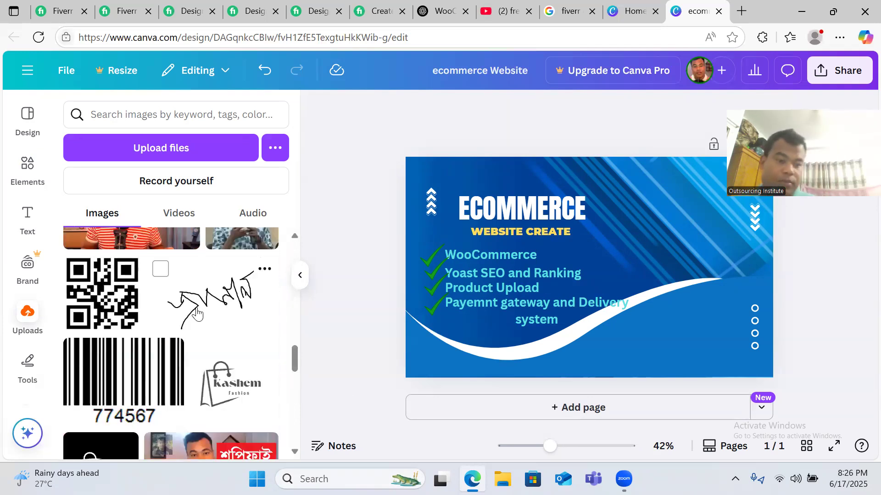
{"action": "scroll", "coordinate": [202, 335], "scroll_direction": "down", "scroll_amount": 6}
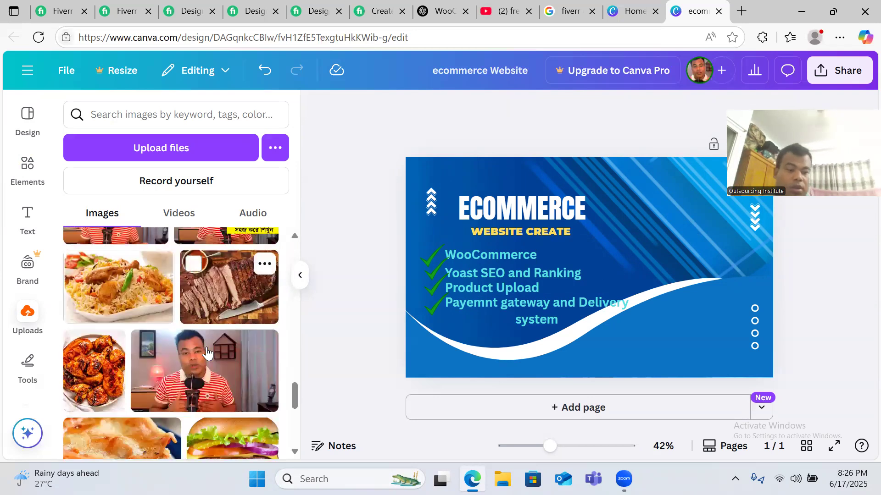
{"action": "scroll", "coordinate": [207, 354], "scroll_direction": "down", "scroll_amount": 2}
{"action": "left_click", "coordinate": [211, 289]}
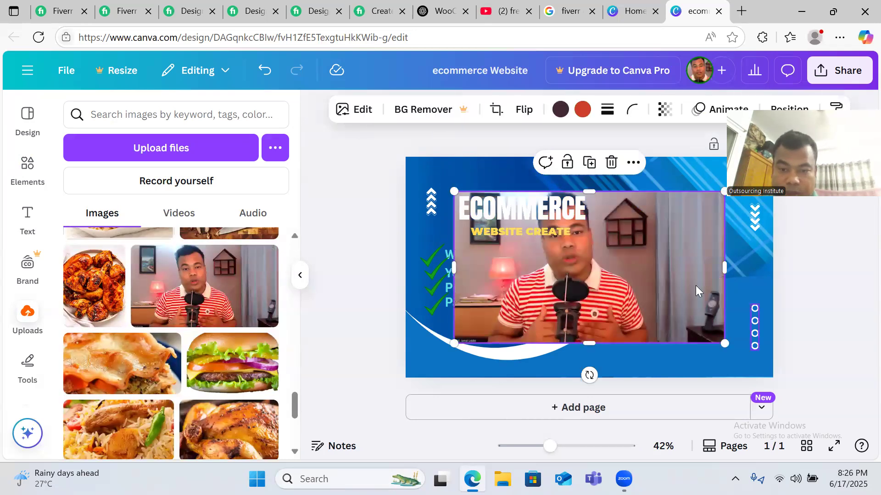
- Crop and enlarge the striped-shirt photo so it fills the full height of the design's right side, clear of the service text
{"action": "left_click_drag", "start_coordinate": [632, 250], "coordinate": [768, 246]}
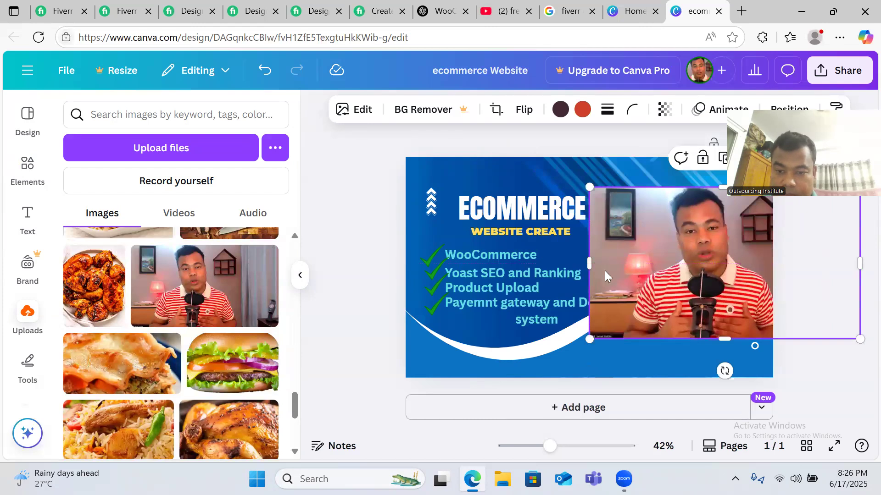
{"action": "left_click_drag", "start_coordinate": [589, 260], "coordinate": [644, 260]}
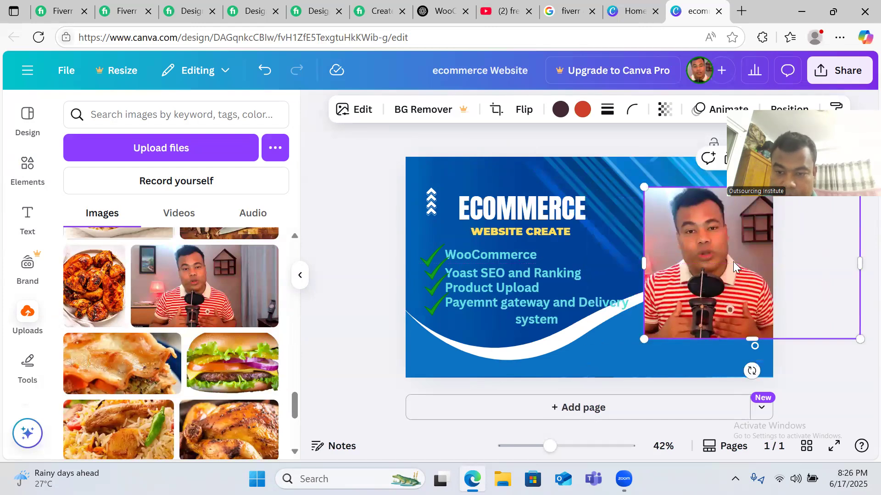
{"action": "left_click_drag", "start_coordinate": [700, 184], "coordinate": [700, 152]}
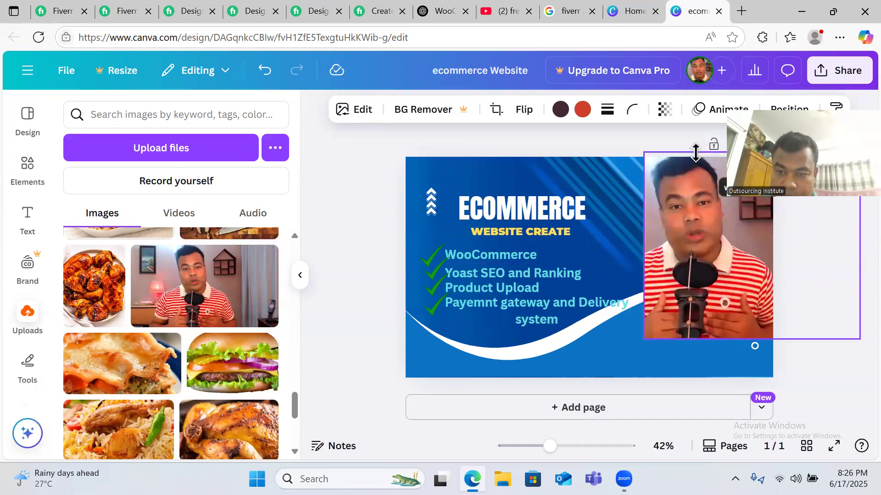
{"action": "left_click_drag", "start_coordinate": [746, 340], "coordinate": [750, 375]}
{"action": "left_click_drag", "start_coordinate": [701, 308], "coordinate": [715, 314]}
{"action": "left_click_drag", "start_coordinate": [656, 270], "coordinate": [632, 270]}
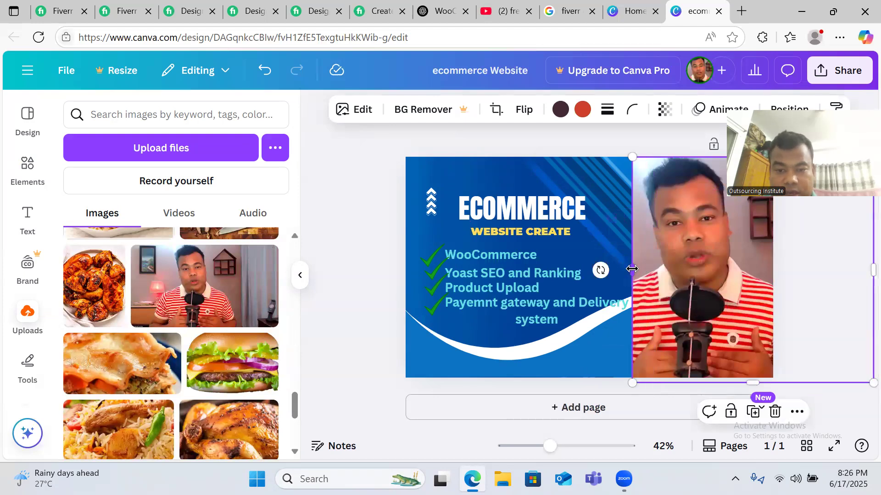
{"action": "left_click", "coordinate": [355, 271]}
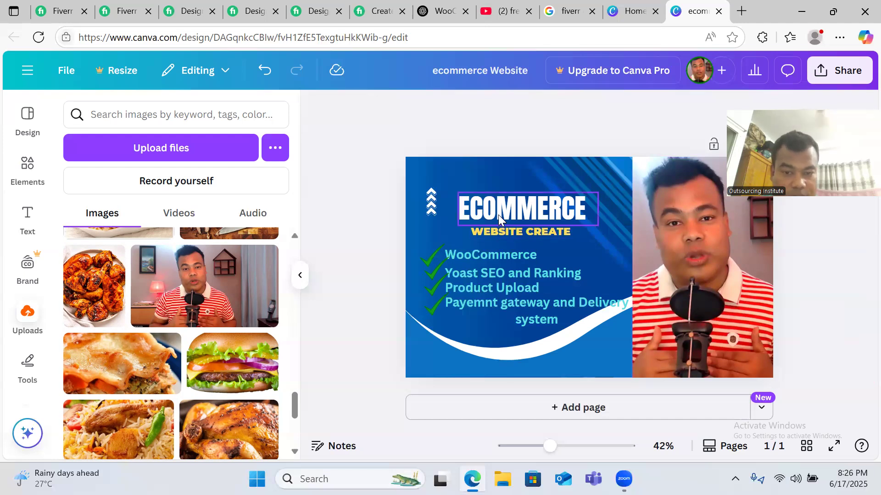
- Enlarge the ECOMMERCE heading to font size 98.6 and align its left edge with the service lines
{"action": "left_click", "coordinate": [565, 214]}
{"action": "left_click_drag", "start_coordinate": [598, 193], "coordinate": [647, 160]}
{"action": "left_click_drag", "start_coordinate": [532, 199], "coordinate": [520, 197]}
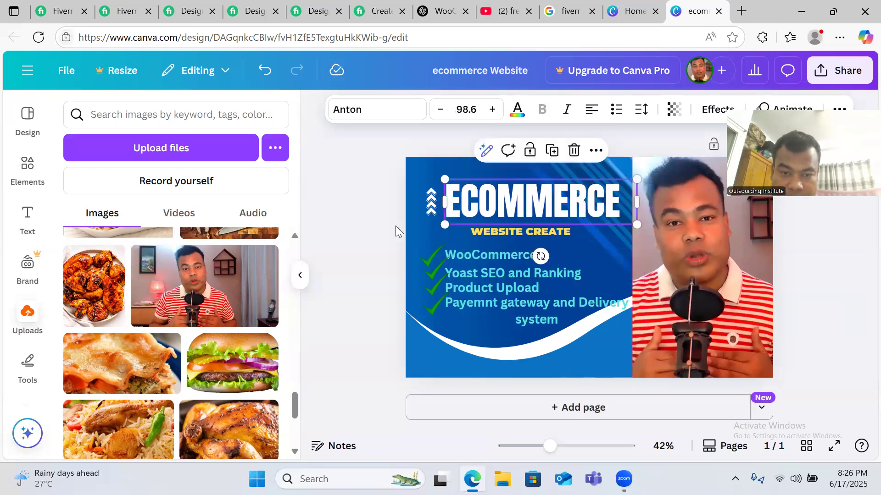
- Delete the white chevron graphic before the ECOMMERCE heading and reselect the heading
{"action": "left_click", "coordinate": [430, 209]}
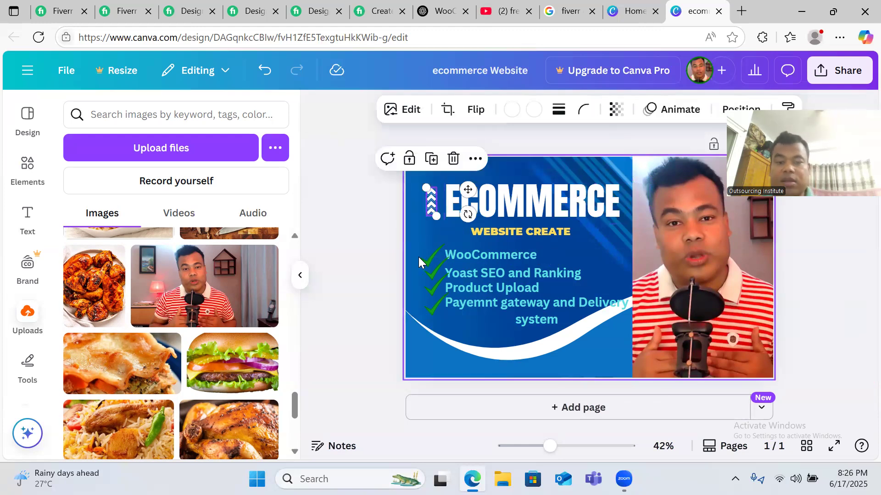
{"action": "key", "text": "Delete"}
{"action": "left_click", "coordinate": [525, 199]}
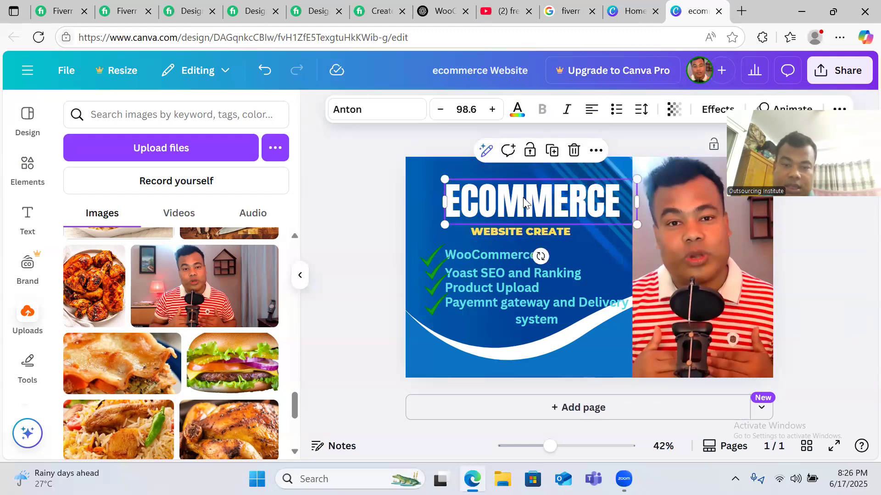
- Shift the ECOMMERCE heading and the WEBSITE CREATE line slightly left on the blue background
{"action": "left_click_drag", "start_coordinate": [527, 208], "coordinate": [509, 230]}
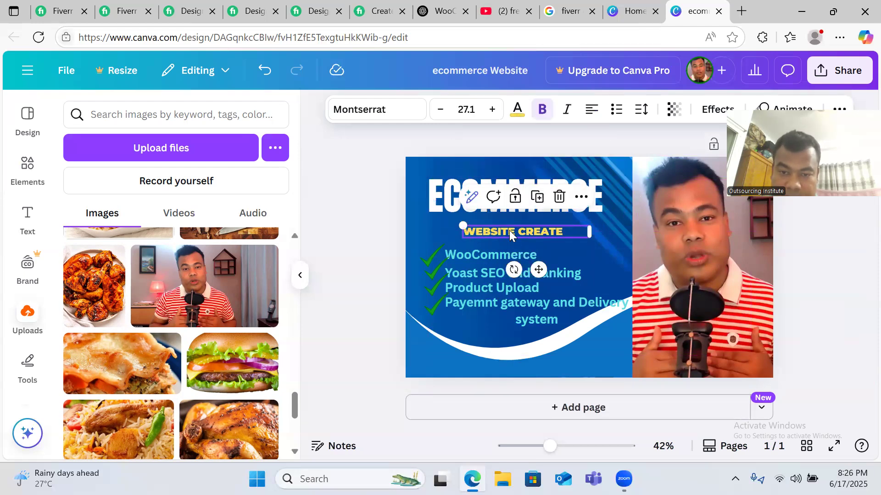
- Try Times New Roman, Shrikhand and Fredoka on the ECOMMERCE heading and set its font to Lilita One
{"action": "left_click", "coordinate": [456, 195]}
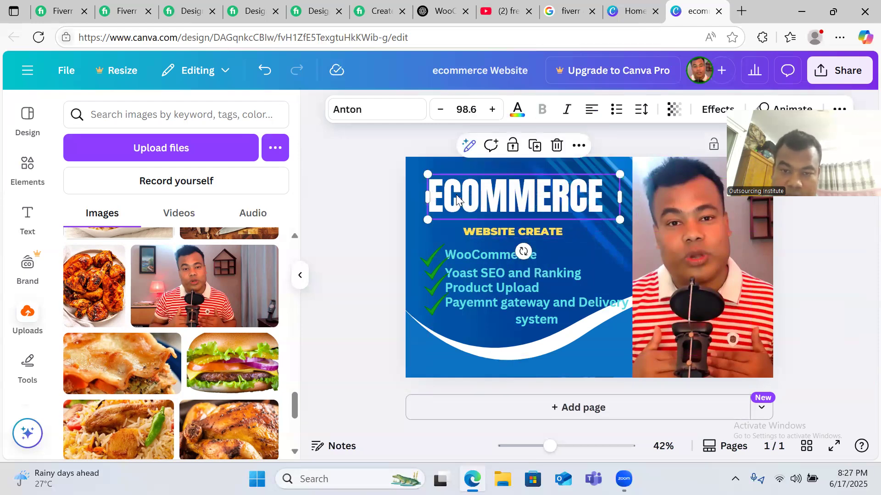
{"action": "left_click", "coordinate": [410, 114]}
{"action": "scroll", "coordinate": [186, 333], "scroll_direction": "down", "scroll_amount": 10}
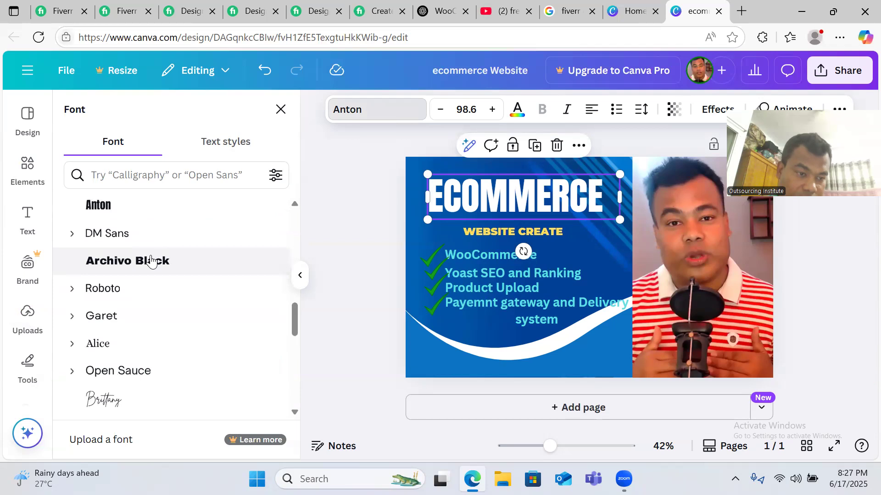
{"action": "left_click", "coordinate": [134, 293]}
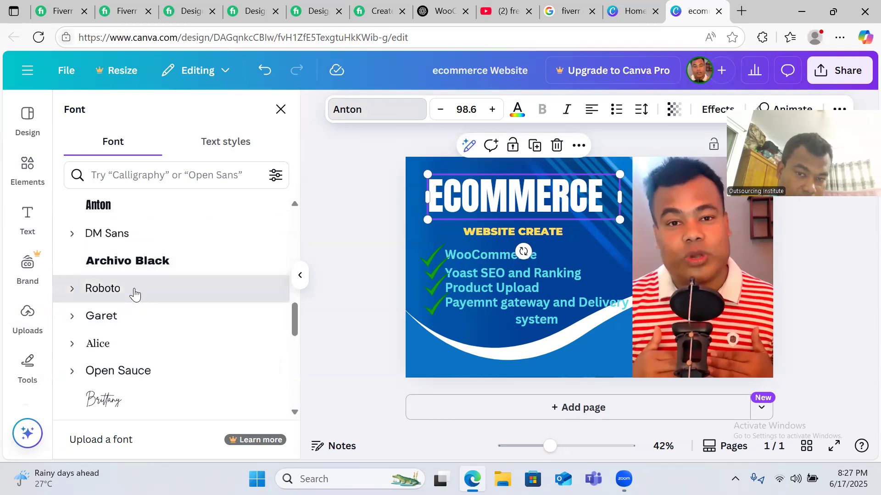
{"action": "left_click", "coordinate": [131, 374]}
{"action": "scroll", "coordinate": [138, 364], "scroll_direction": "down", "scroll_amount": 3}
{"action": "left_click", "coordinate": [140, 347]}
{"action": "scroll", "coordinate": [142, 346], "scroll_direction": "down", "scroll_amount": 3}
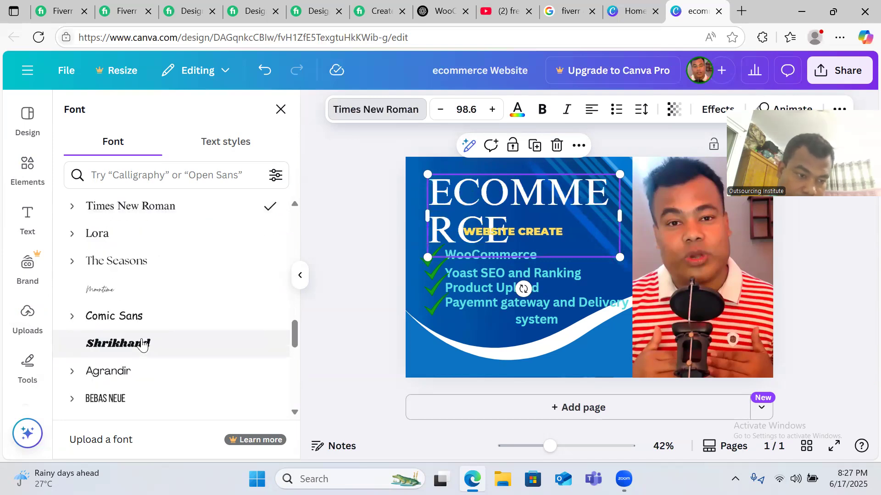
{"action": "left_click", "coordinate": [143, 345]}
{"action": "scroll", "coordinate": [143, 342], "scroll_direction": "down", "scroll_amount": 3}
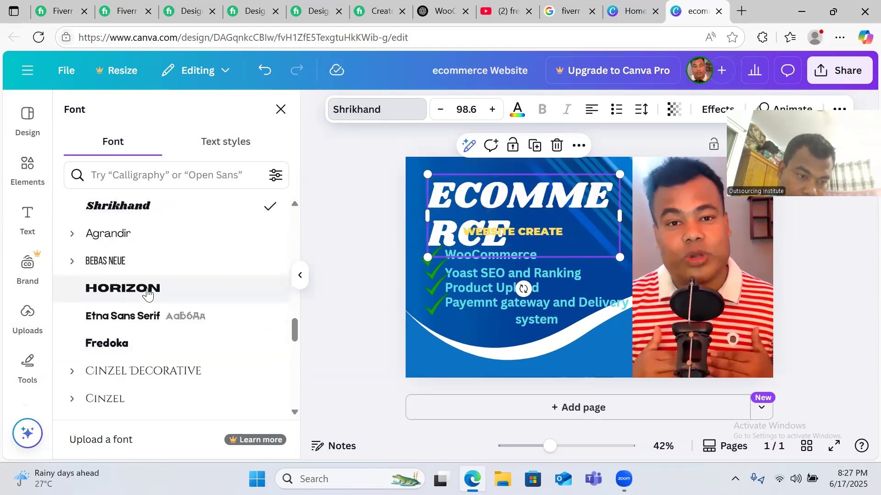
{"action": "left_click", "coordinate": [123, 360]}
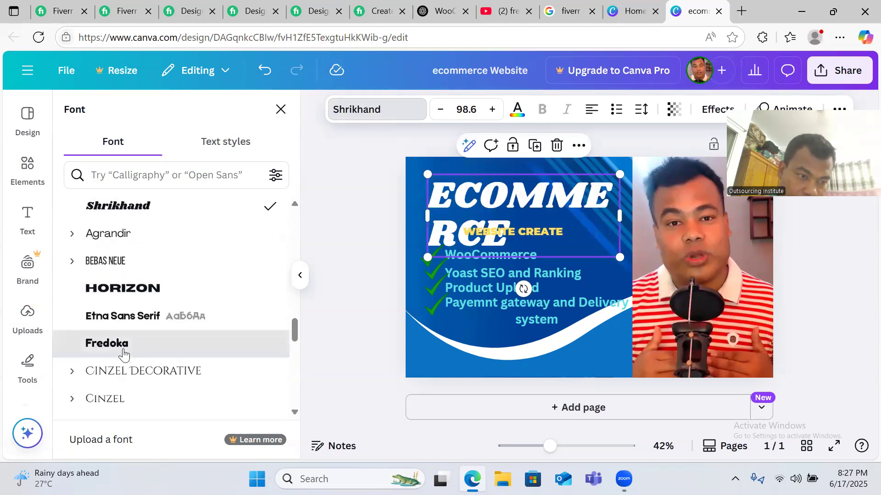
{"action": "scroll", "coordinate": [128, 351], "scroll_direction": "down", "scroll_amount": 3}
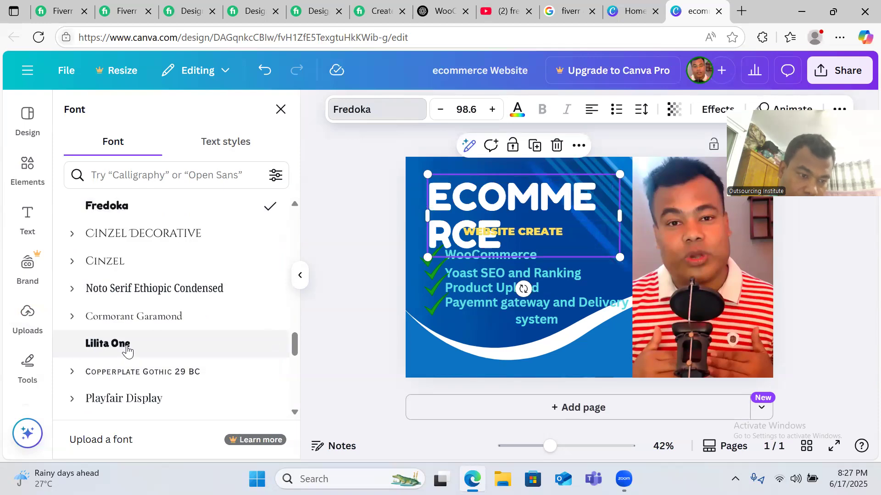
{"action": "left_click", "coordinate": [128, 350]}
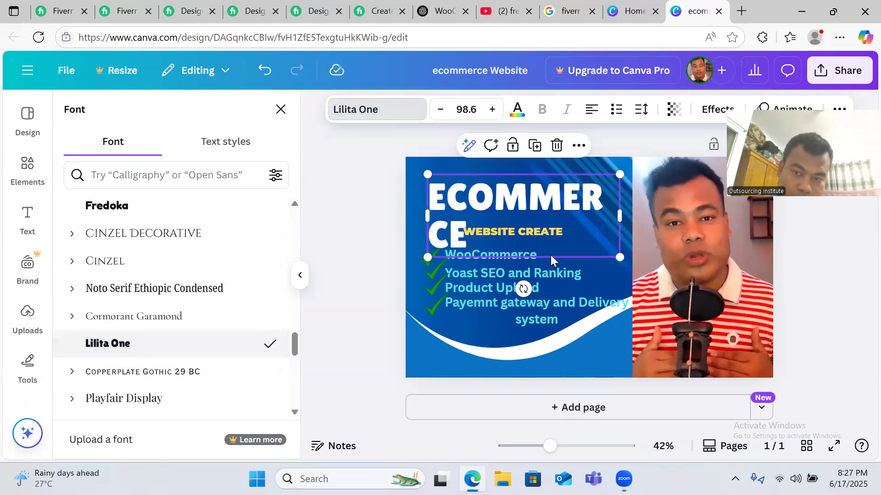
- Fit the ECOMMERCE heading on one line at font size 85.4, with its left edge above the check marks
{"action": "left_click_drag", "start_coordinate": [621, 211], "coordinate": [644, 211]}
{"action": "left_click_drag", "start_coordinate": [569, 194], "coordinate": [557, 188]}
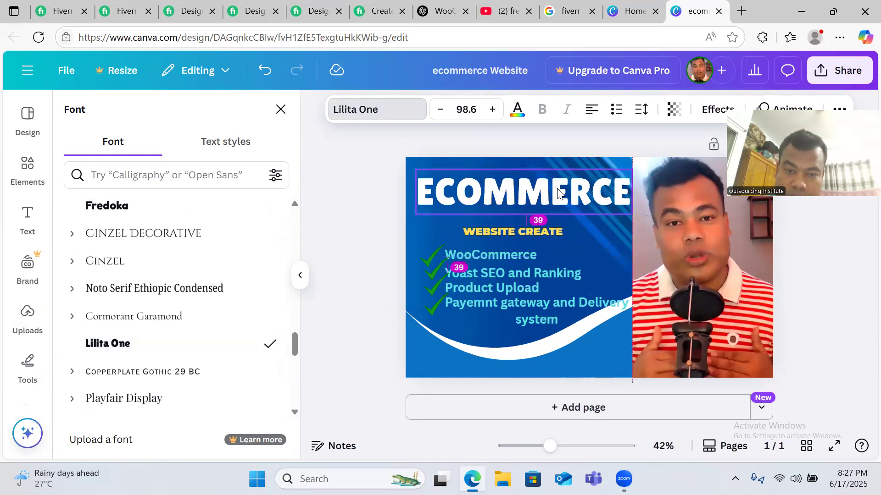
{"action": "left_click_drag", "start_coordinate": [415, 168], "coordinate": [444, 175]}
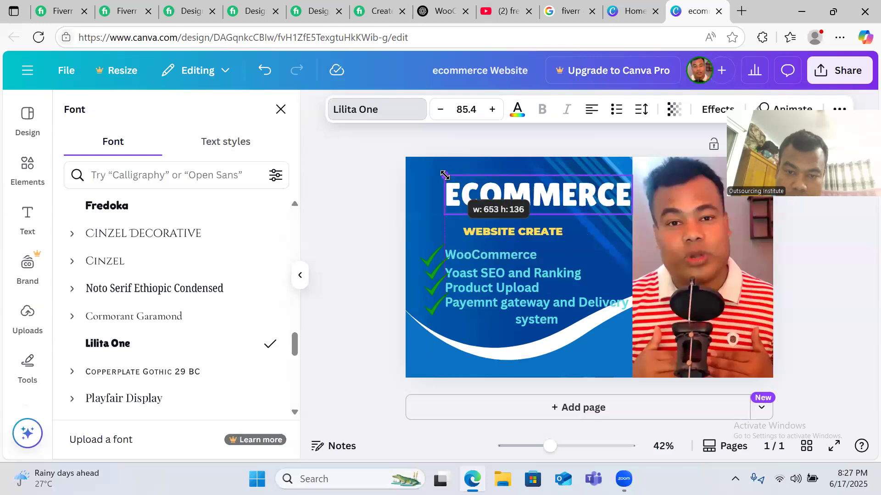
{"action": "mouse_move", "coordinate": [564, 195]}
{"action": "left_mouse_down"}
{"action": "mouse_move", "coordinate": [544, 195]}
{"action": "mouse_move", "coordinate": [552, 201]}
{"action": "left_mouse_up"}
{"action": "left_click", "coordinate": [360, 306]}
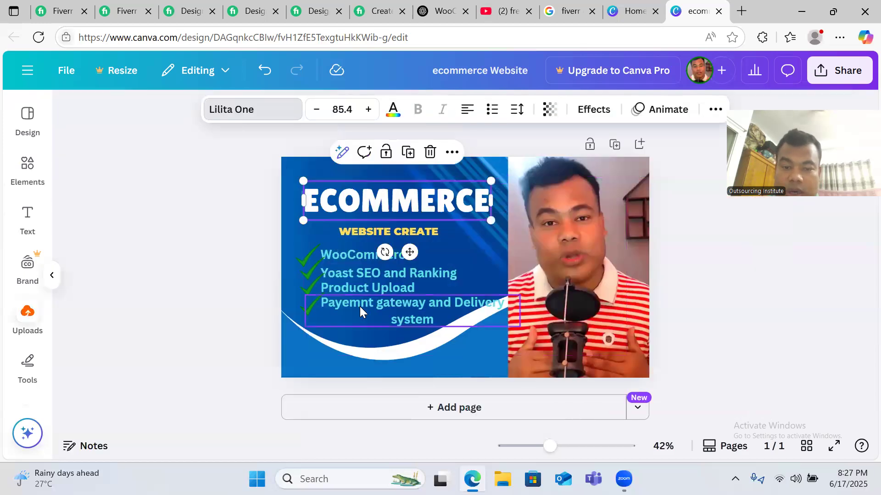
- Search the uploaded images for "woocommerce"
{"action": "left_click", "coordinate": [338, 294]}
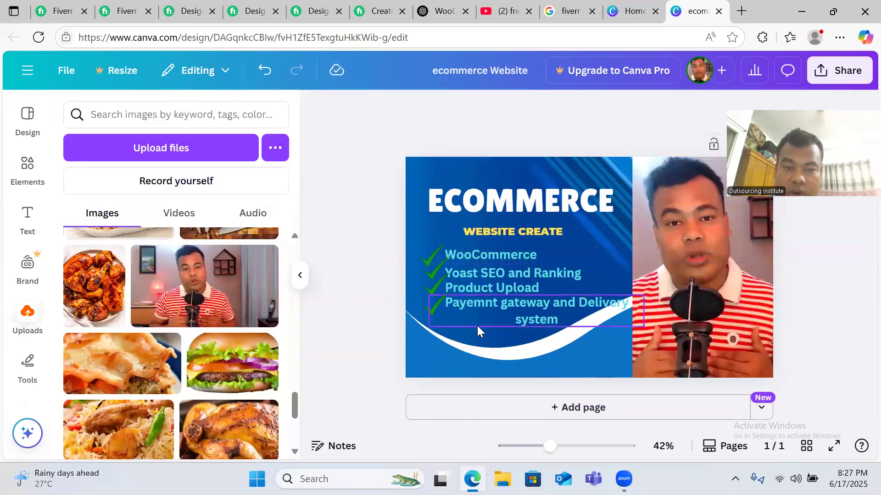
{"action": "left_click", "coordinate": [27, 314]}
{"action": "left_click", "coordinate": [203, 124]}
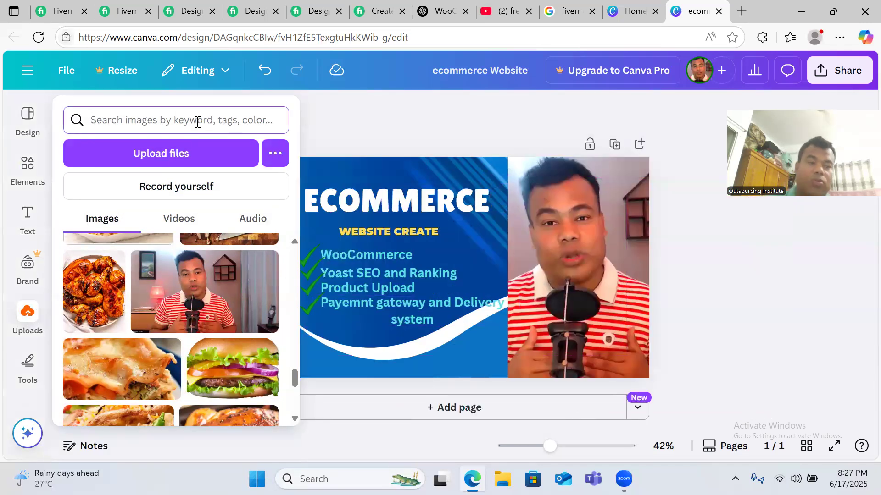
{"action": "type", "text": "w"}
{"action": "key", "text": "BackSpace"}
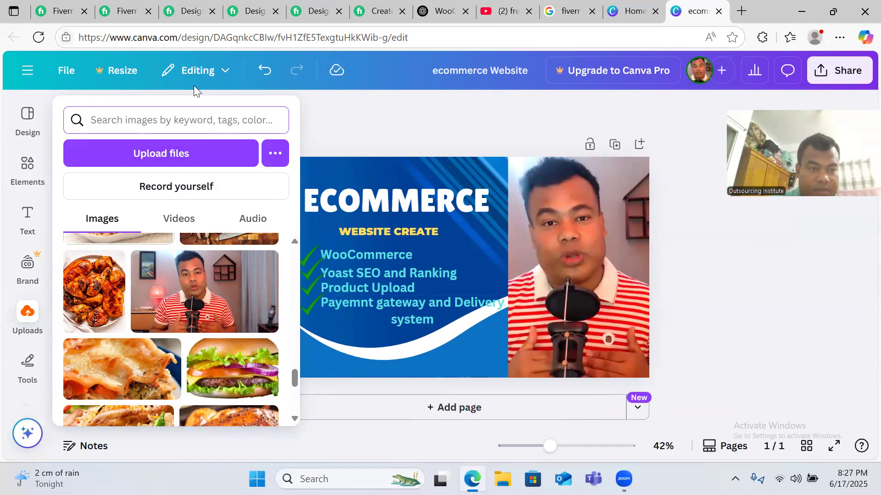
{"action": "type", "text": "woocommerce"}
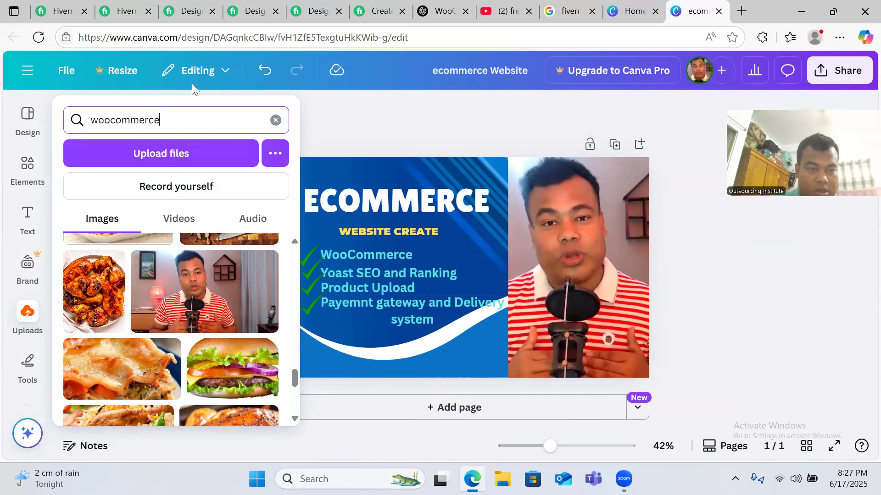
{"action": "key", "text": "Return"}
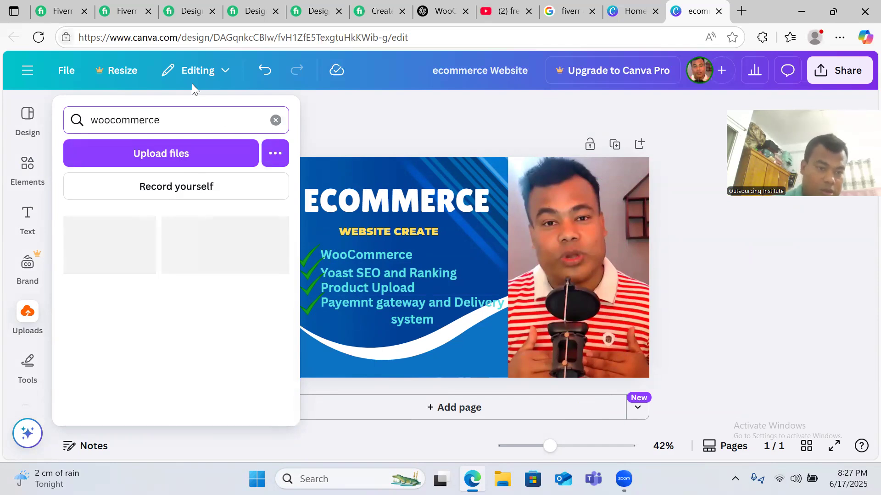
- Try each of the two uploaded WooCommerce logos on the design and delete them both
{"action": "left_click", "coordinate": [125, 268]}
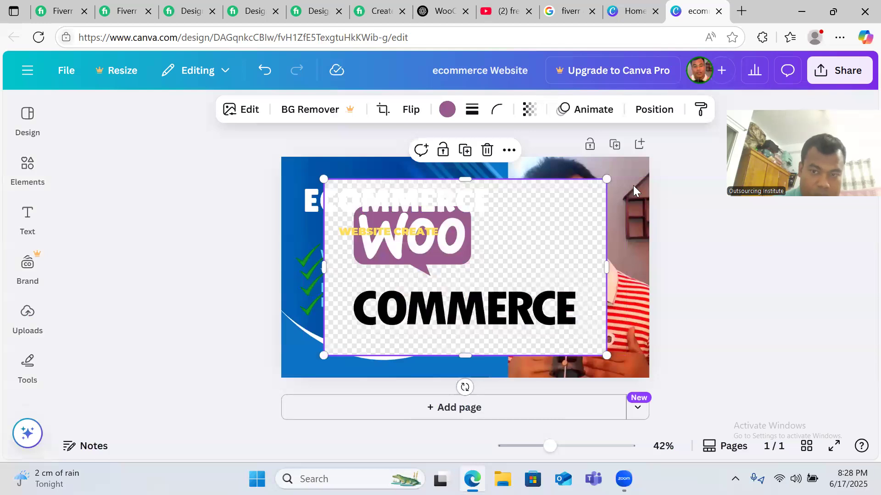
{"action": "key", "text": "Delete"}
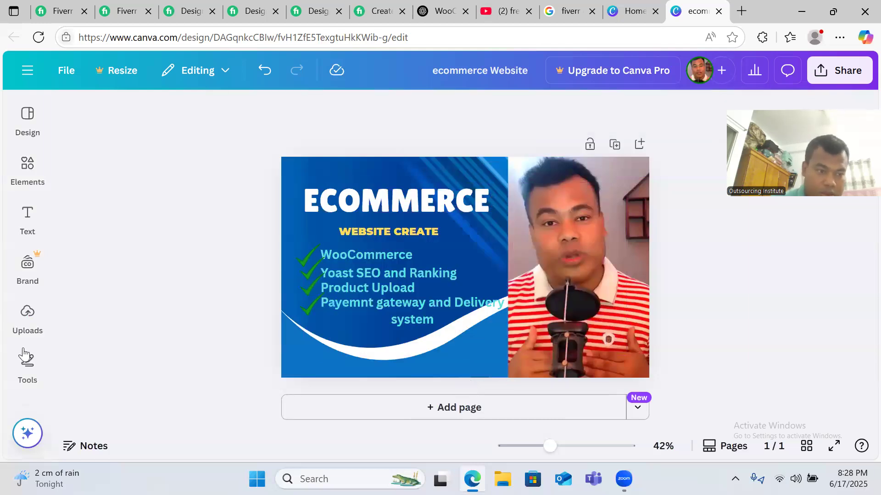
{"action": "left_click", "coordinate": [28, 313]}
{"action": "left_click", "coordinate": [224, 240]}
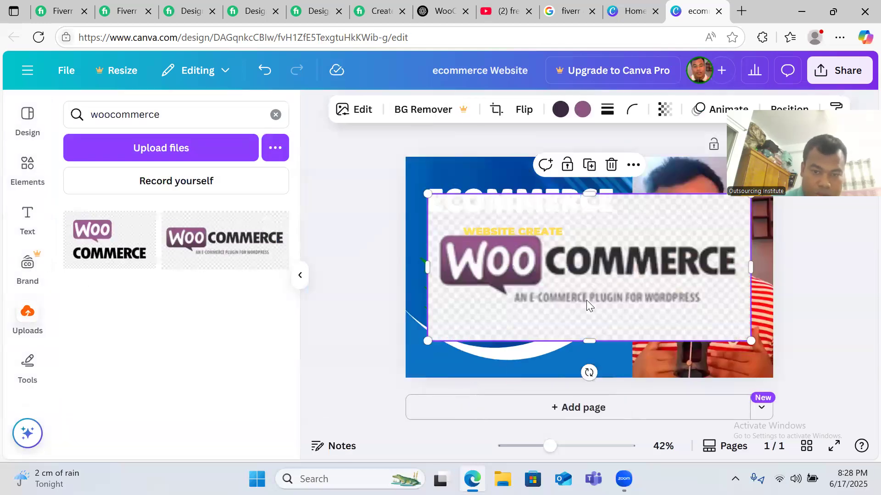
{"action": "left_click_drag", "start_coordinate": [749, 341], "coordinate": [613, 300]}
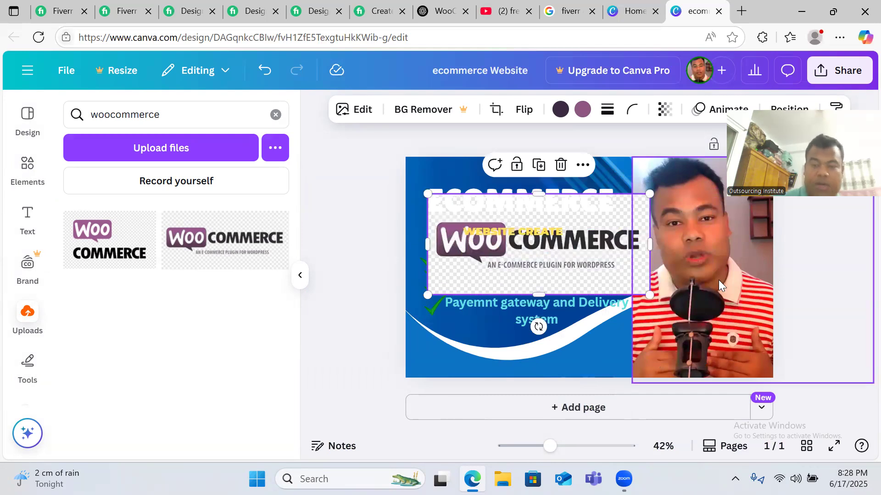
{"action": "key", "text": "Delete"}
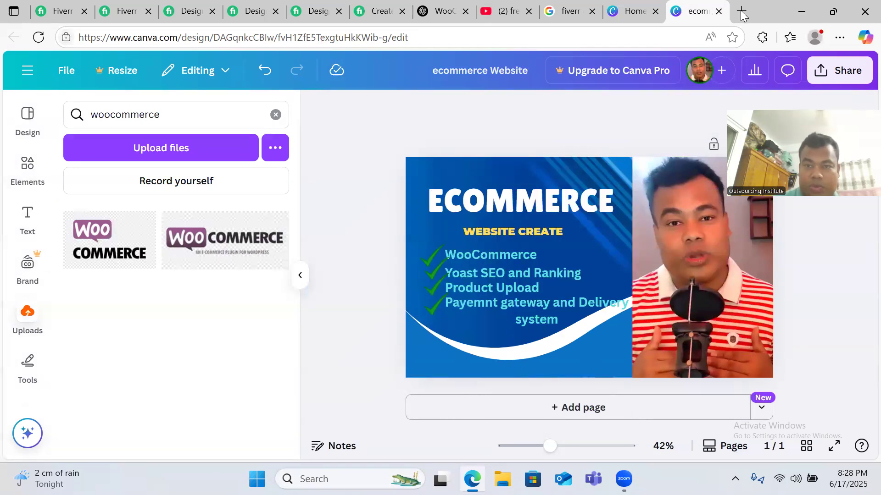
- Switch to Google and search for "woo commerce tranparent logo", showing the image results
{"action": "left_click", "coordinate": [554, 17]}
{"action": "triple_click", "coordinate": [337, 85]}
{"action": "type", "text": "woo comm"}
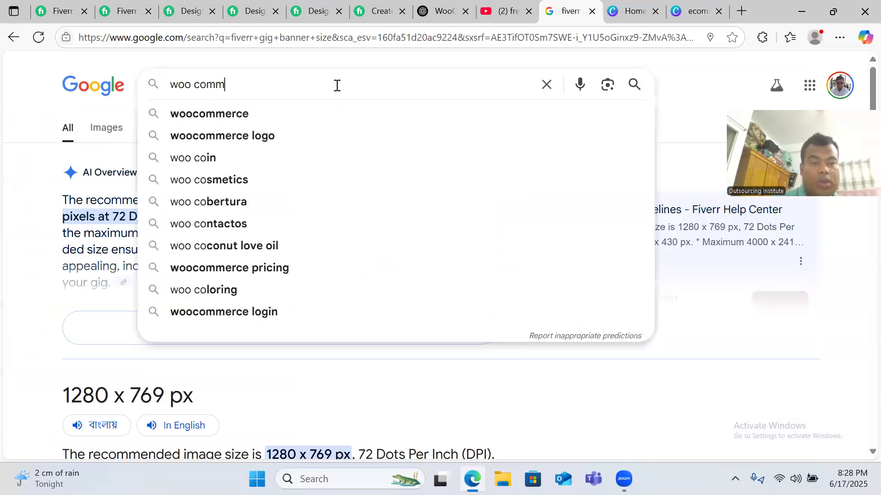
{"action": "type", "text": "erce tra"}
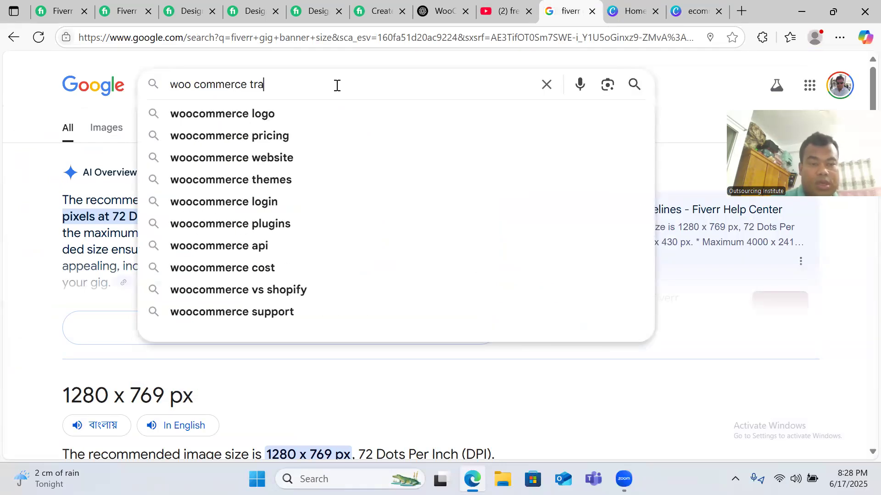
{"action": "type", "text": "nparent logo"}
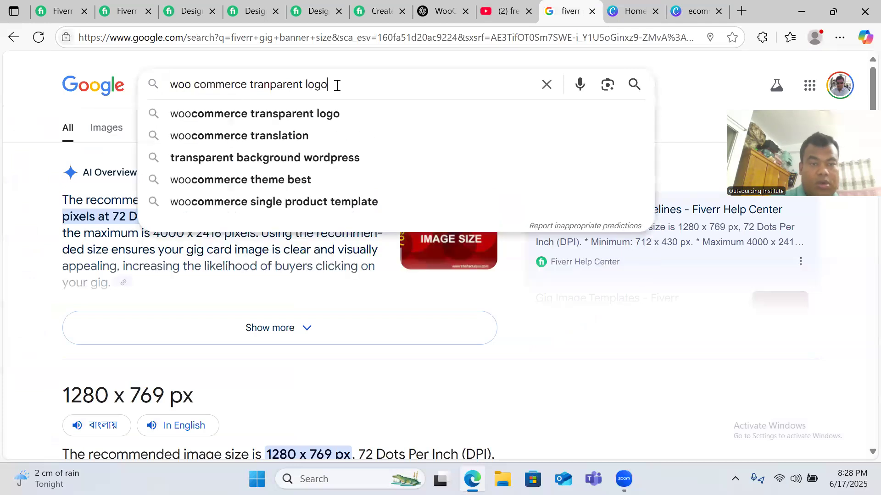
{"action": "key", "text": "Return"}
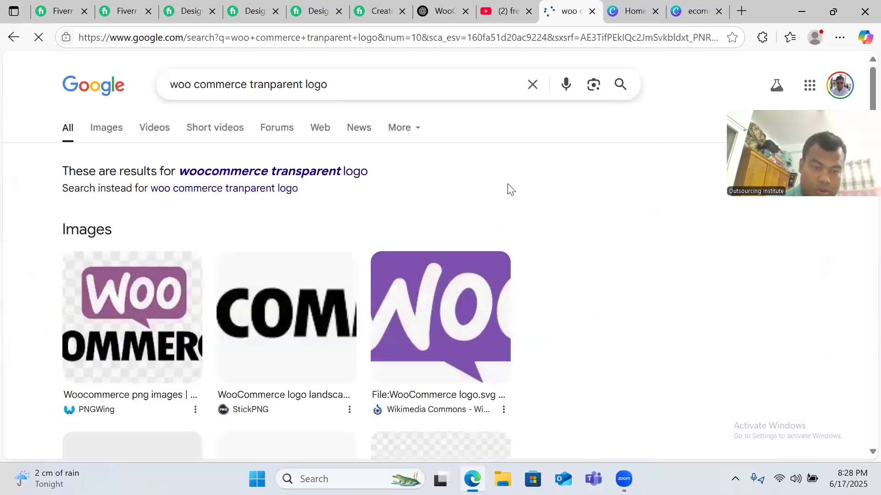
{"action": "scroll", "coordinate": [501, 195], "scroll_direction": "down", "scroll_amount": 4}
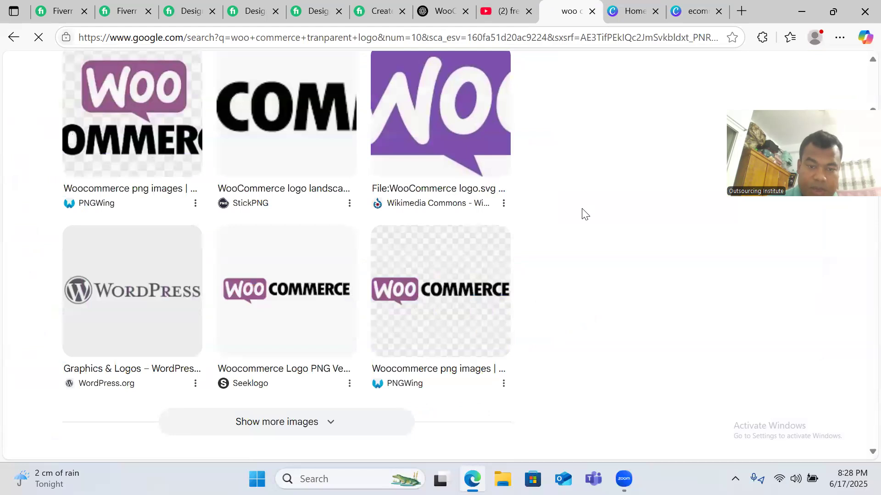
{"action": "scroll", "coordinate": [451, 315], "scroll_direction": "down", "scroll_amount": 4}
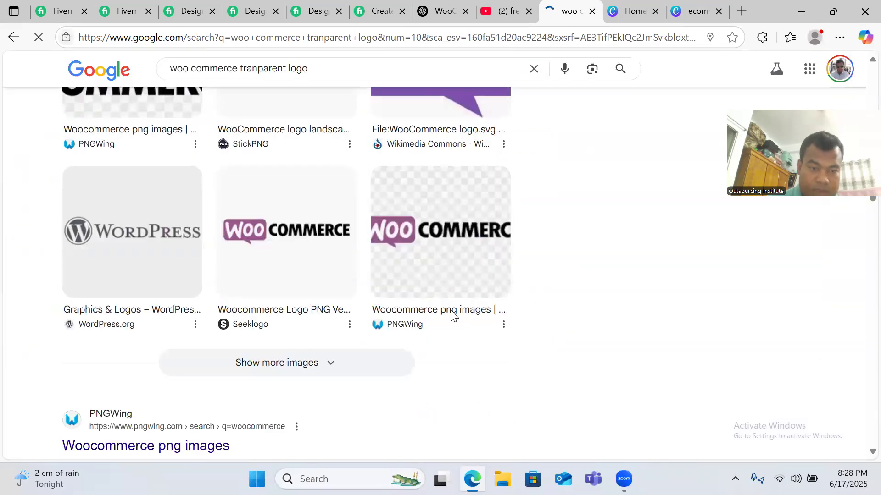
{"action": "scroll", "coordinate": [465, 307], "scroll_direction": "up", "scroll_amount": 7}
{"action": "left_click", "coordinate": [119, 133]}
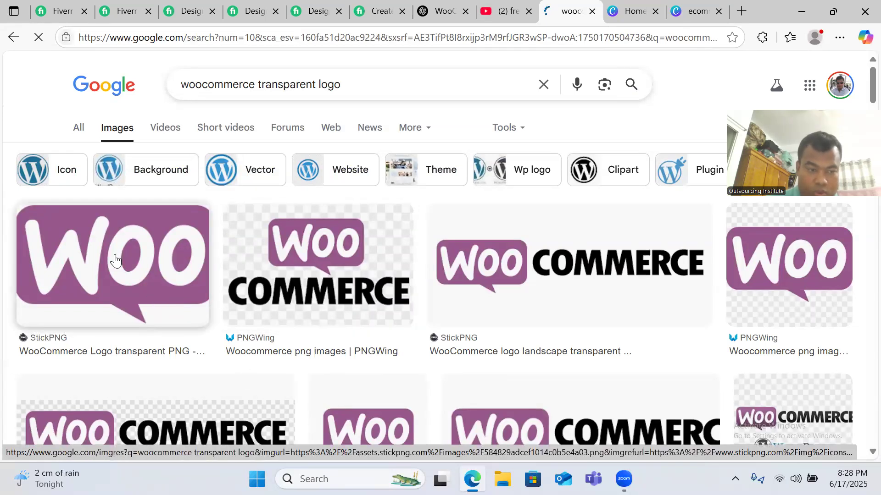
- Save the purple WOO logo image from StickPNG to the Downloads folder as images.png
{"action": "left_click", "coordinate": [161, 309]}
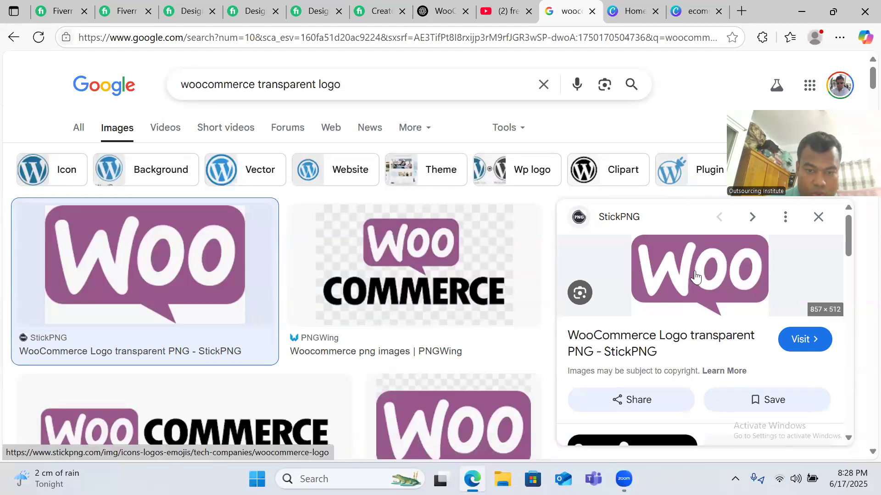
{"action": "right_click", "coordinate": [695, 273]}
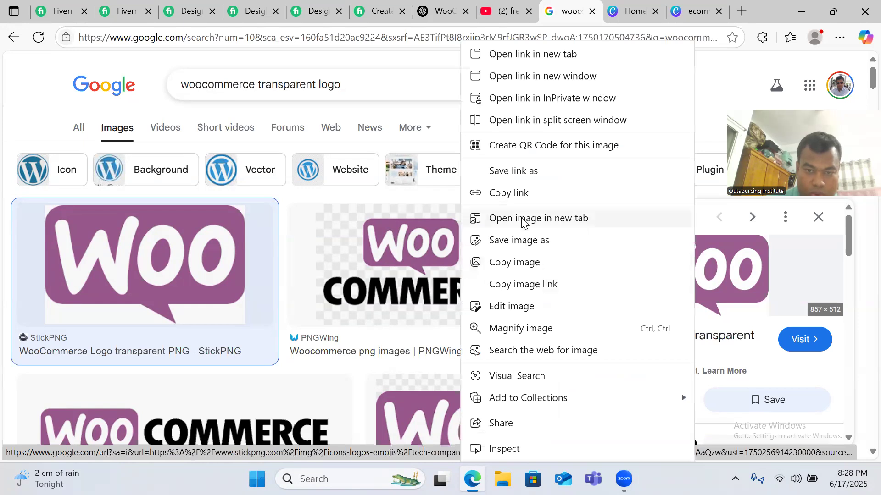
{"action": "left_click", "coordinate": [529, 243]}
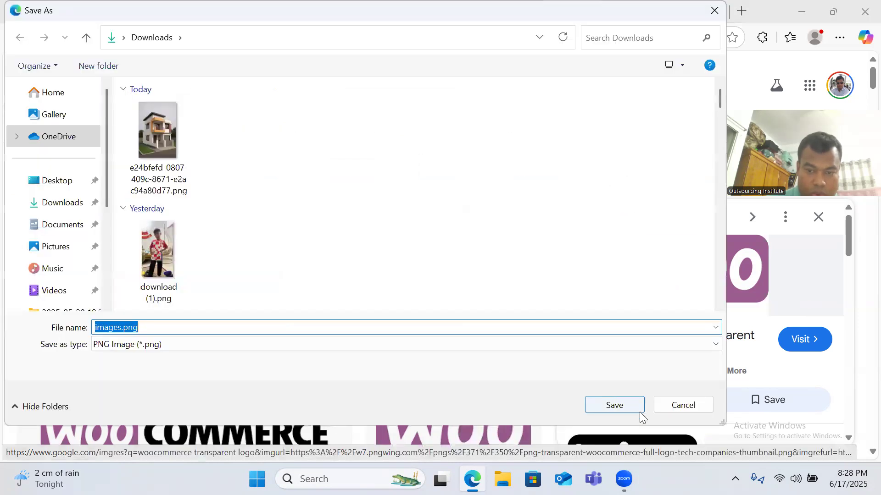
{"action": "left_click", "coordinate": [629, 408]}
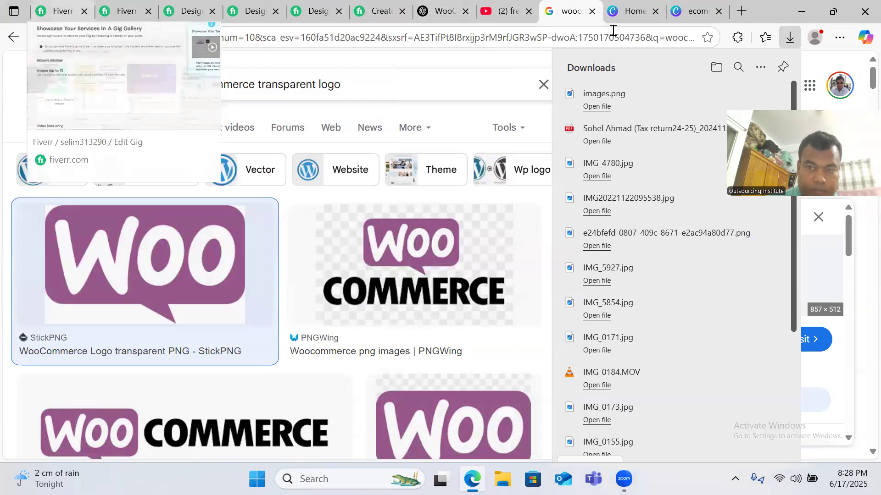
- Switch to the Canva ecommerce Website design and upload images.png from the Downloads folder
{"action": "left_click", "coordinate": [685, 11]}
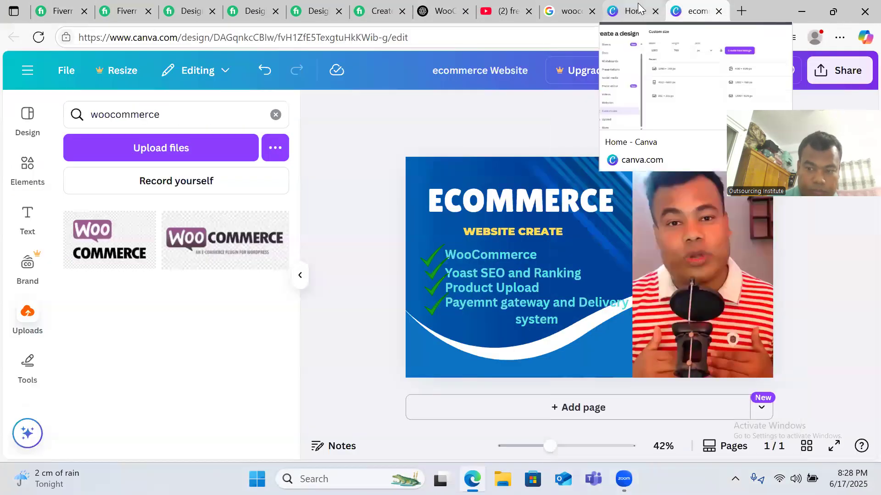
{"action": "left_click", "coordinate": [639, 9]}
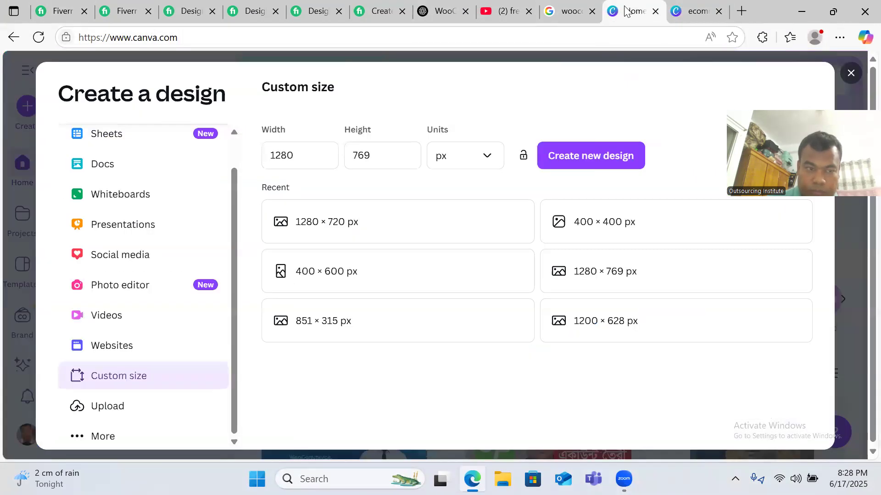
{"action": "left_click", "coordinate": [698, 11]}
{"action": "left_click", "coordinate": [210, 153]}
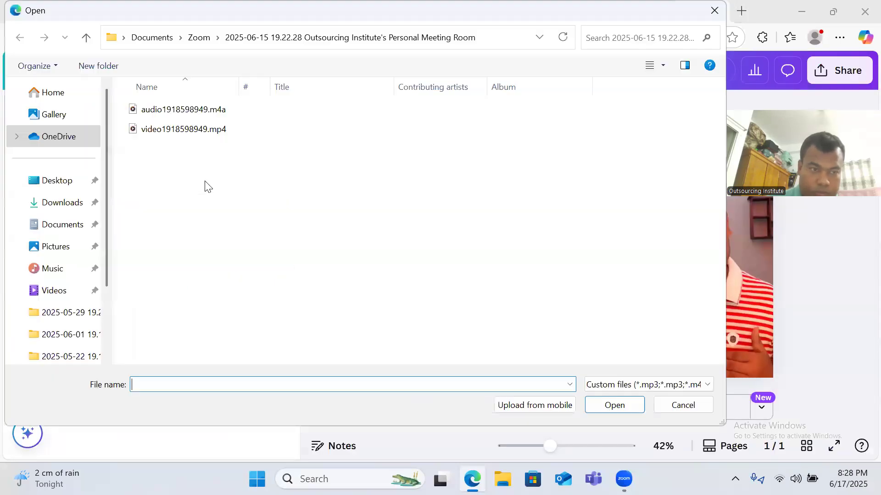
{"action": "left_click", "coordinate": [59, 204]}
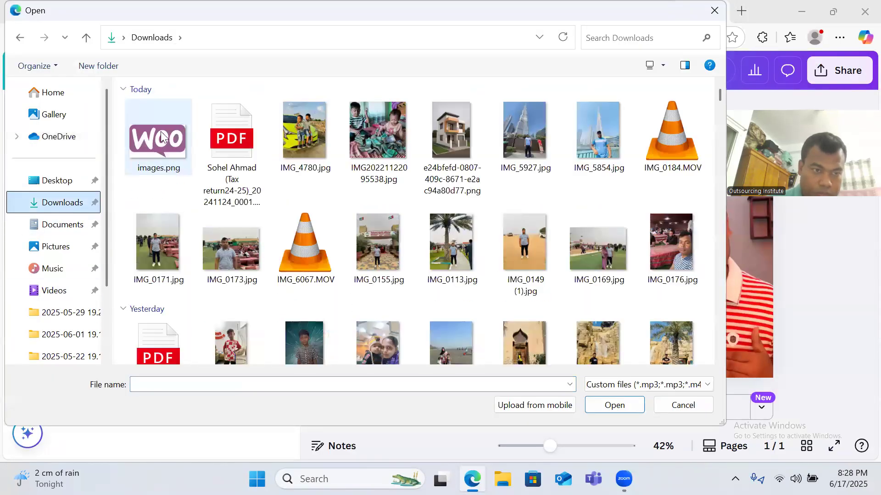
{"action": "left_click", "coordinate": [614, 405]}
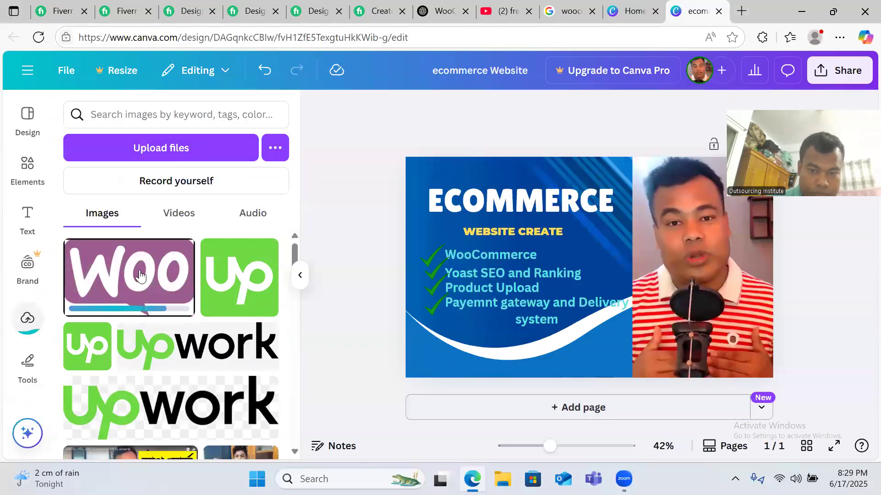
- Add the uploaded WOO logo to the design, shrink it and place it in the lower-left corner of the page
{"action": "left_click", "coordinate": [127, 274]}
{"action": "left_click_drag", "start_coordinate": [588, 324], "coordinate": [588, 304]}
{"action": "left_click_drag", "start_coordinate": [685, 304], "coordinate": [439, 358]}
- Move the white wave graphic slightly up on the page
{"action": "left_click", "coordinate": [529, 352]}
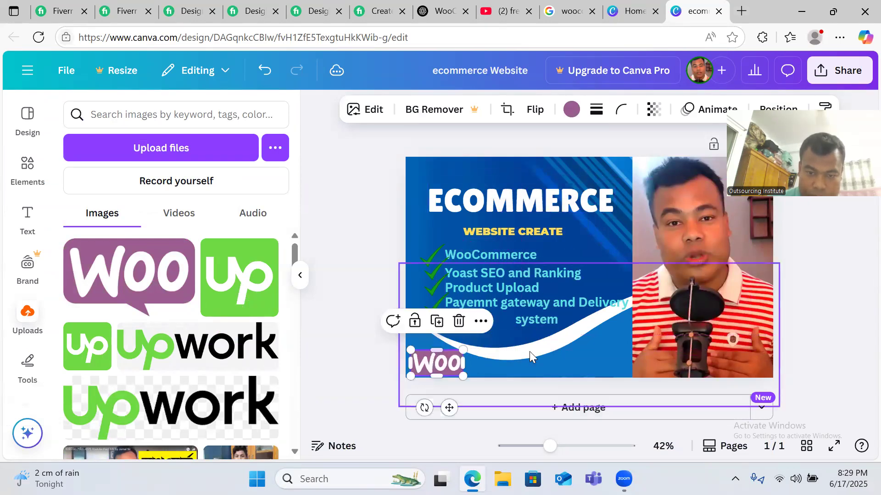
{"action": "left_click_drag", "start_coordinate": [525, 347], "coordinate": [525, 339]}
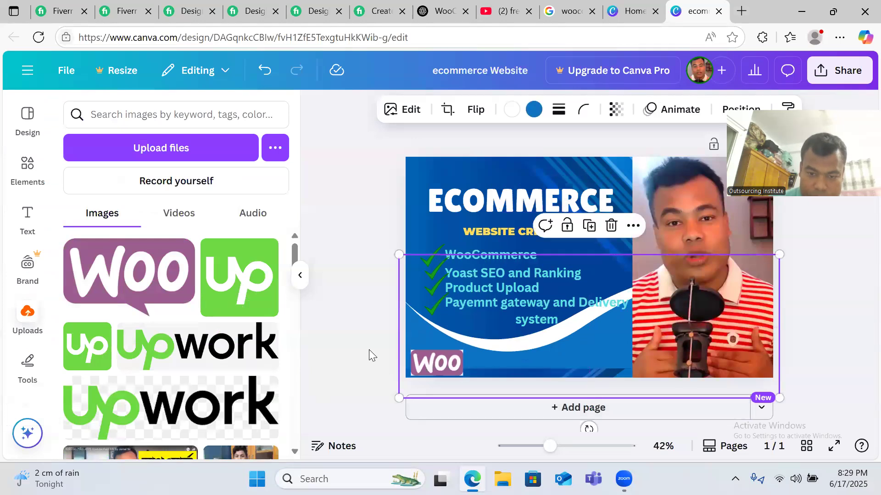
{"action": "left_click", "coordinate": [360, 347]}
- Shift the WOO logo slightly up and inward from the page's lower-left corner
{"action": "left_click", "coordinate": [439, 368]}
{"action": "left_click_drag", "start_coordinate": [439, 369], "coordinate": [450, 361]}
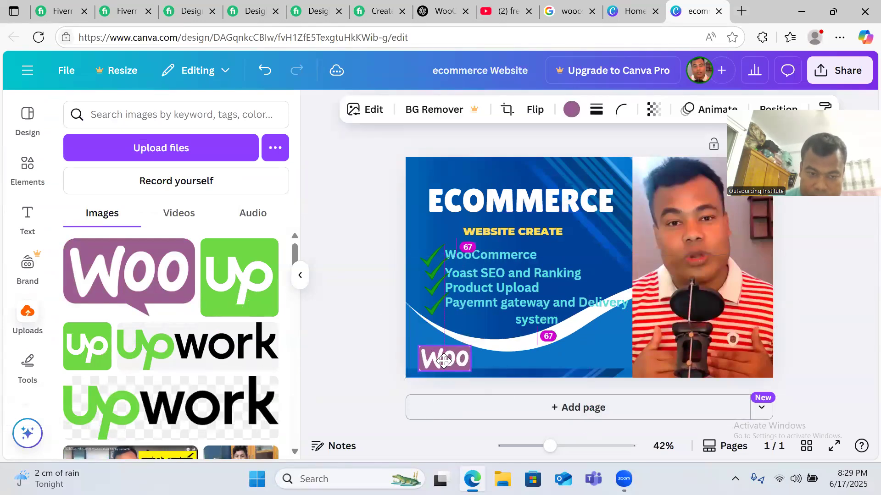
{"action": "left_click", "coordinate": [334, 306]}
- Switch to the open Fiverr gigs and examine which logos competing sellers show on their WooCommerce and WordPress gig images
{"action": "left_click", "coordinate": [320, 17]}
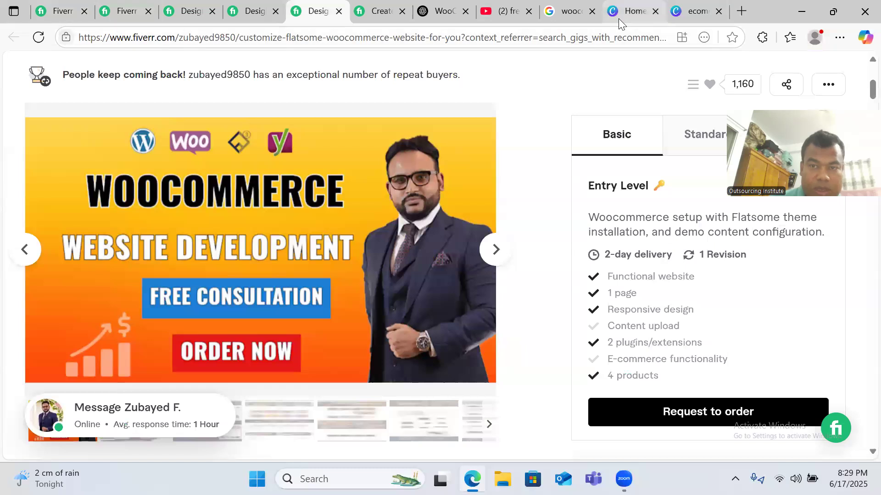
{"action": "left_click", "coordinate": [562, 9]}
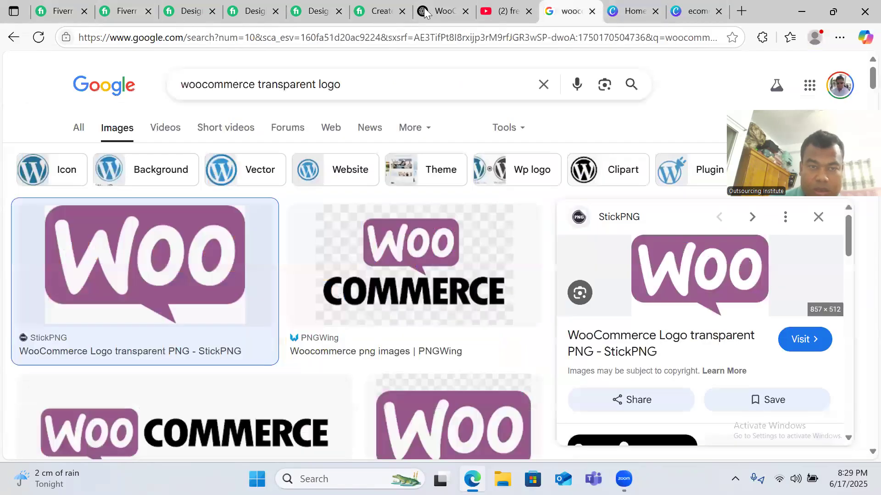
{"action": "left_click", "coordinate": [377, 9]}
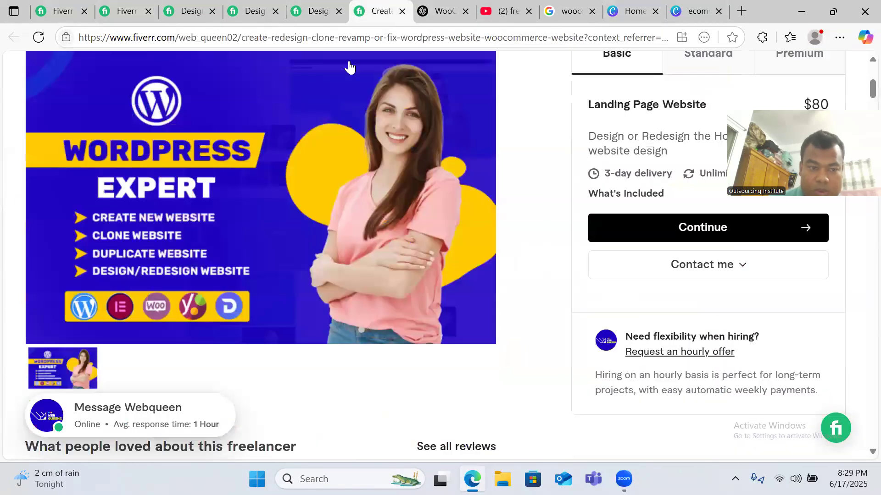
{"action": "left_click", "coordinate": [439, 13]}
{"action": "left_click", "coordinate": [380, 10]}
{"action": "left_click", "coordinate": [311, 8]}
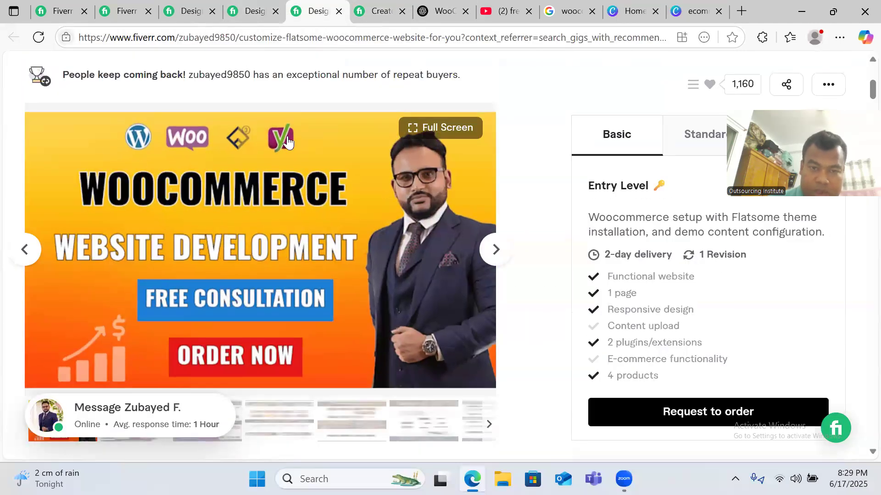
- Return to the Canva design, search the uploaded images for "wordpress" and add the round blue WordPress logo
{"action": "left_click", "coordinate": [634, 11]}
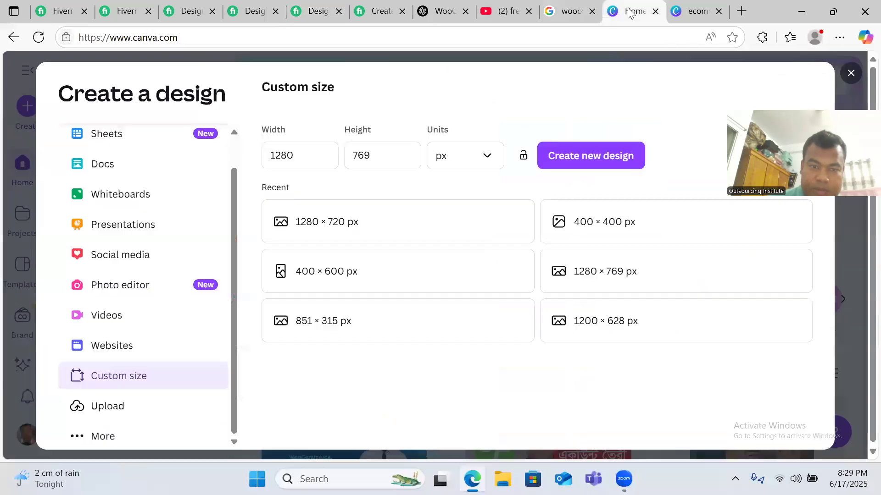
{"action": "left_click", "coordinate": [676, 9]}
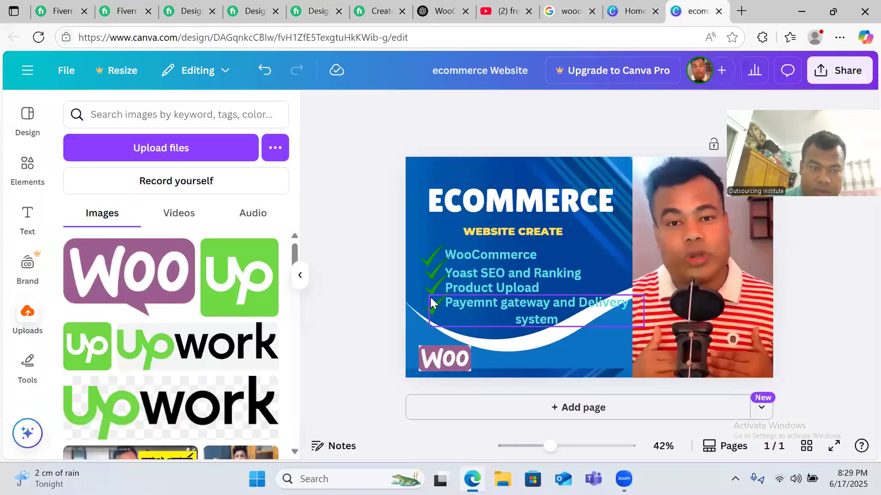
{"action": "left_click", "coordinate": [158, 117]}
{"action": "type", "text": "wordpress"}
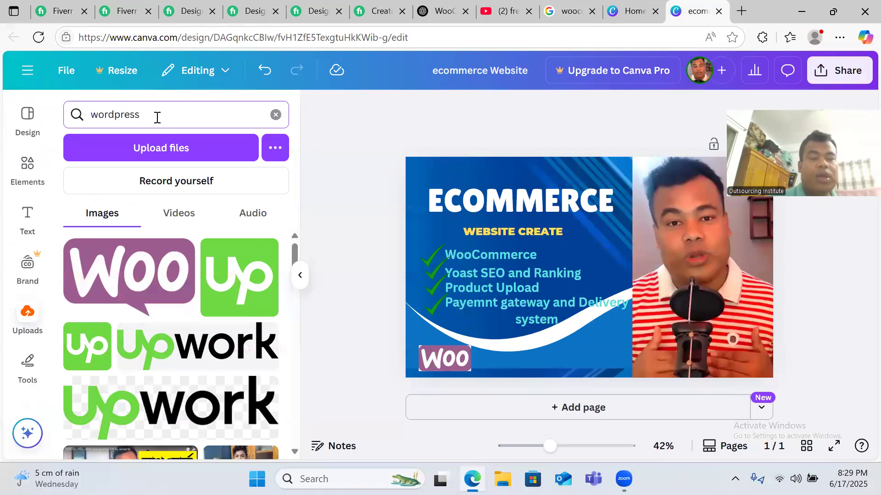
{"action": "key", "text": "Return"}
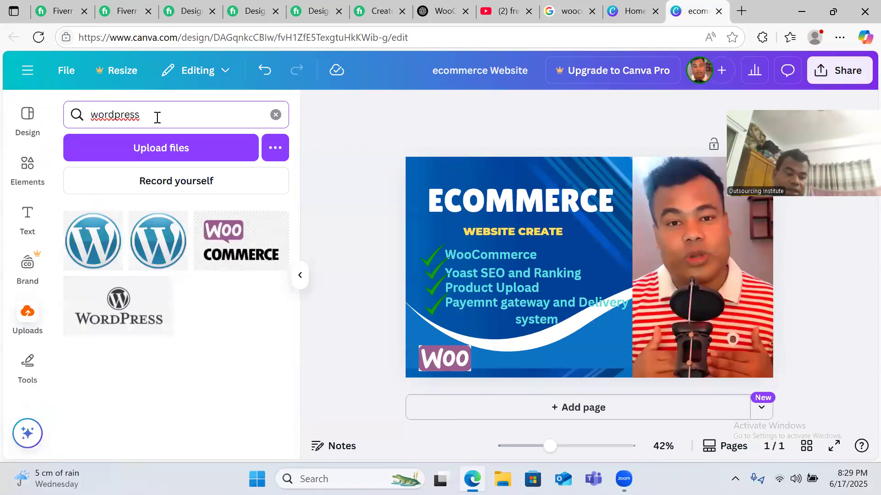
{"action": "left_click", "coordinate": [88, 250]}
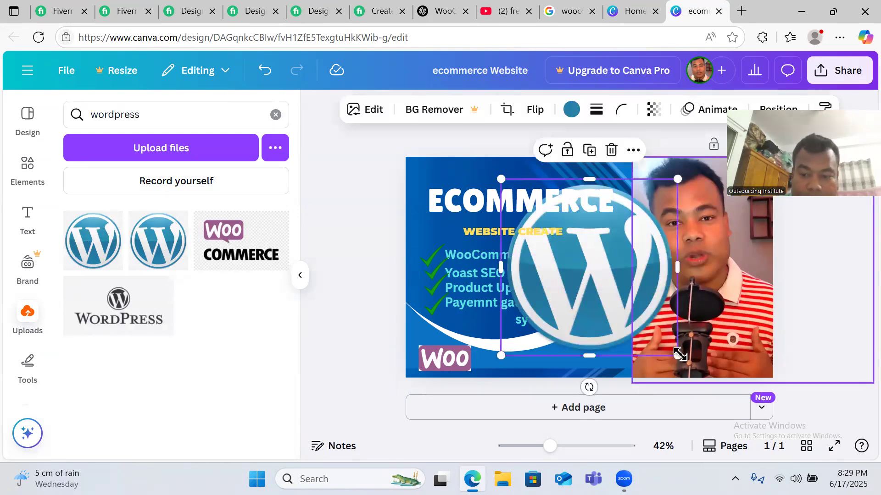
{"action": "left_click_drag", "start_coordinate": [678, 356], "coordinate": [539, 215]}
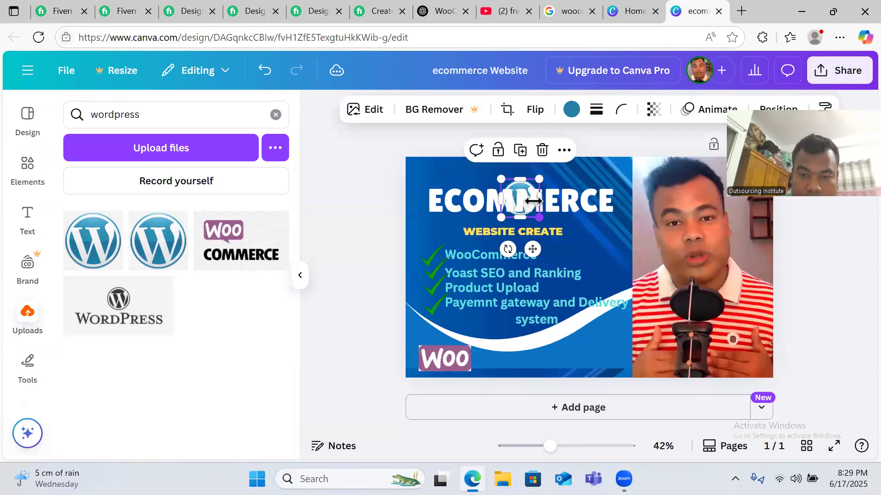
{"action": "left_click", "coordinate": [594, 162]}
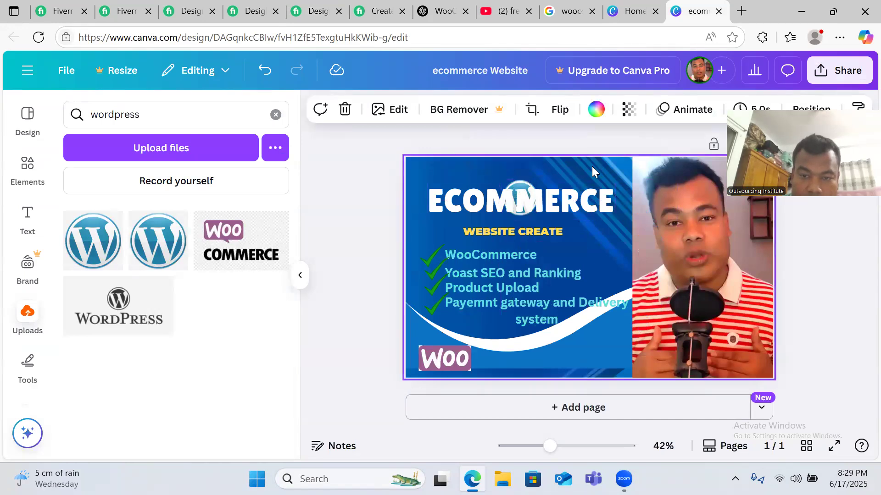
{"action": "left_click", "coordinate": [516, 183]}
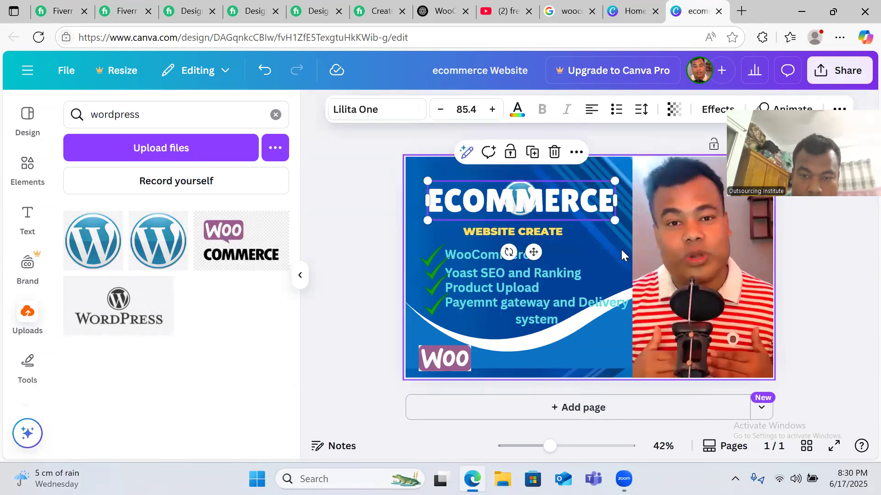
{"action": "left_click", "coordinate": [571, 235]}
{"action": "key", "text": "ctrl+z"}
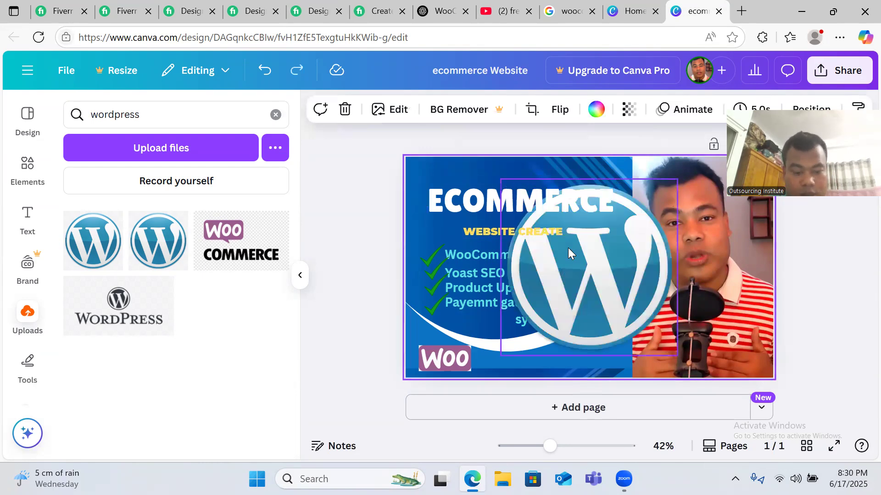
- Shrink the WordPress logo to a small icon and place it at the lower right of the blue area, beside the photo
{"action": "left_click", "coordinate": [591, 287]}
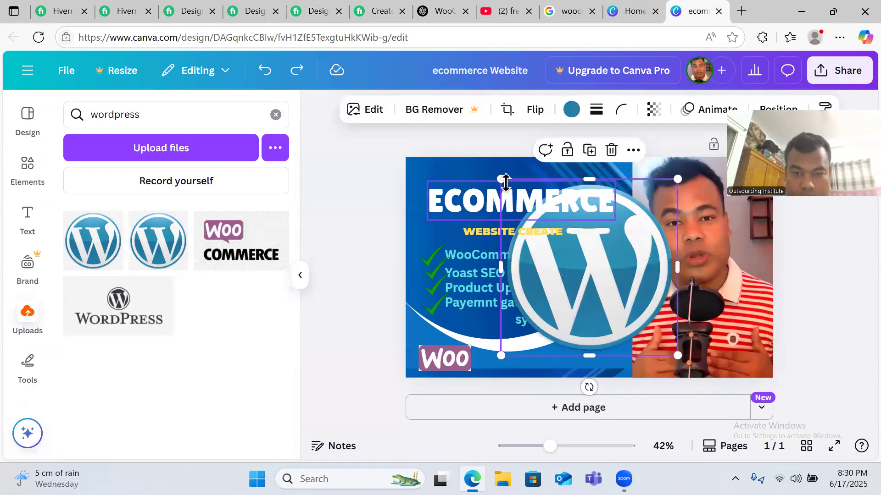
{"action": "left_click_drag", "start_coordinate": [500, 178], "coordinate": [600, 342]}
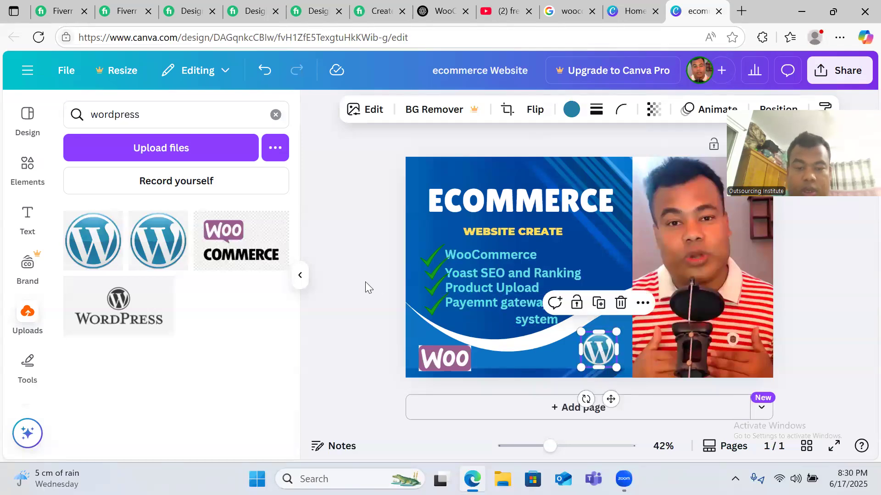
{"action": "left_click", "coordinate": [365, 273]}
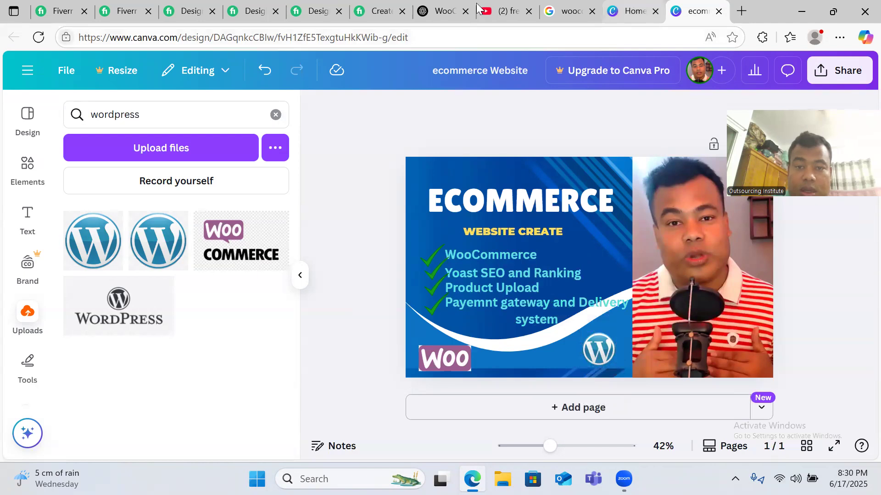
- Close the Canva Home page and switch to the Fiverr search results for woocommerce website gigs
{"action": "left_click", "coordinate": [633, 11]}
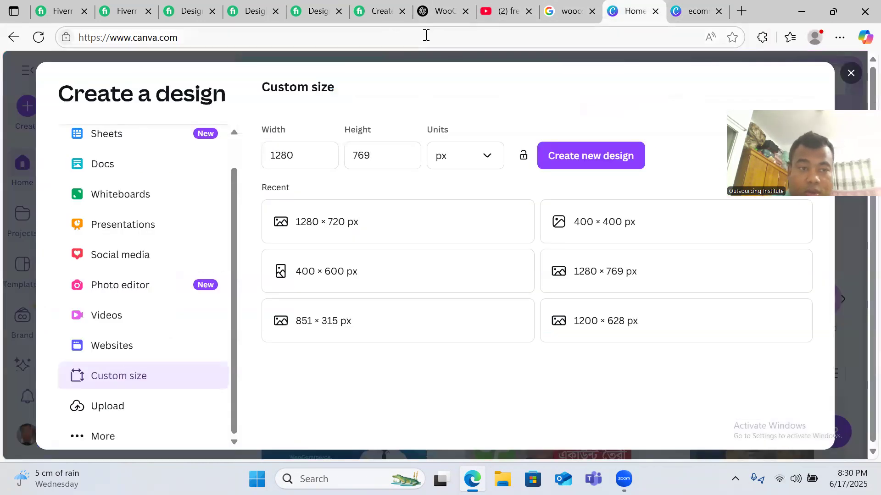
{"action": "left_click", "coordinate": [656, 11]}
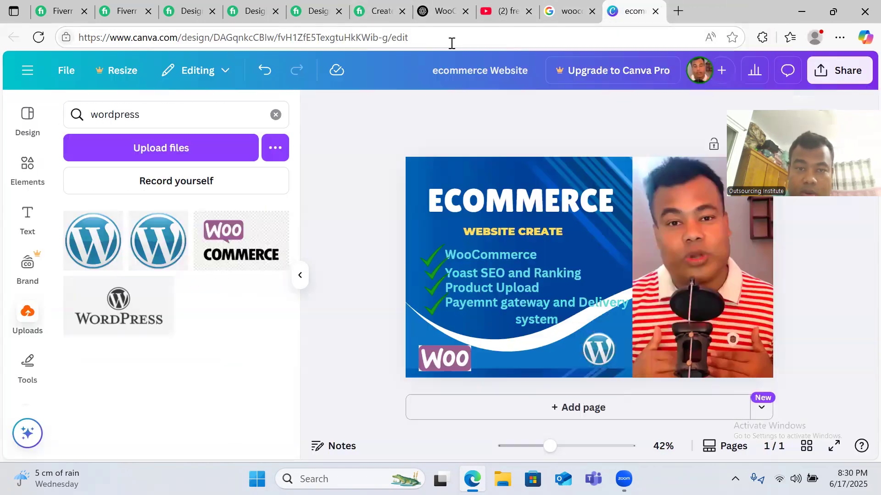
{"action": "left_click", "coordinate": [391, 13]}
{"action": "left_click", "coordinate": [124, 13]}
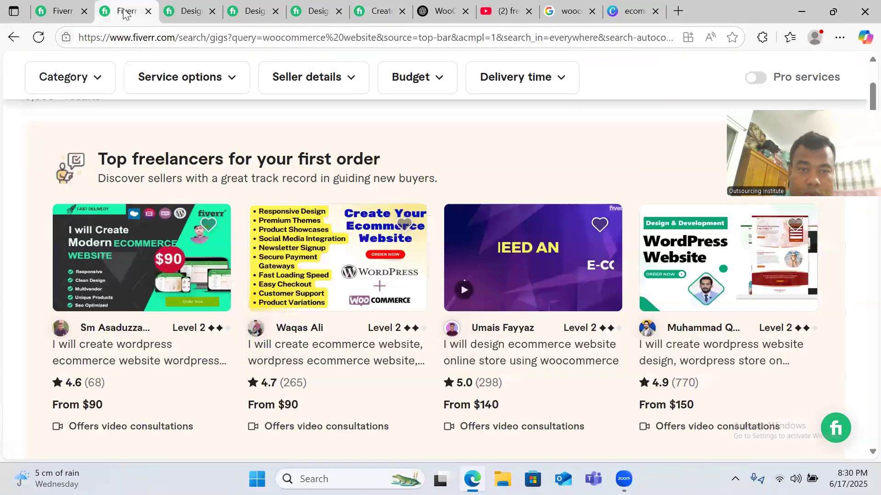
- Switch to Google Images and search for "yoast seo"
{"action": "left_click", "coordinate": [565, 11]}
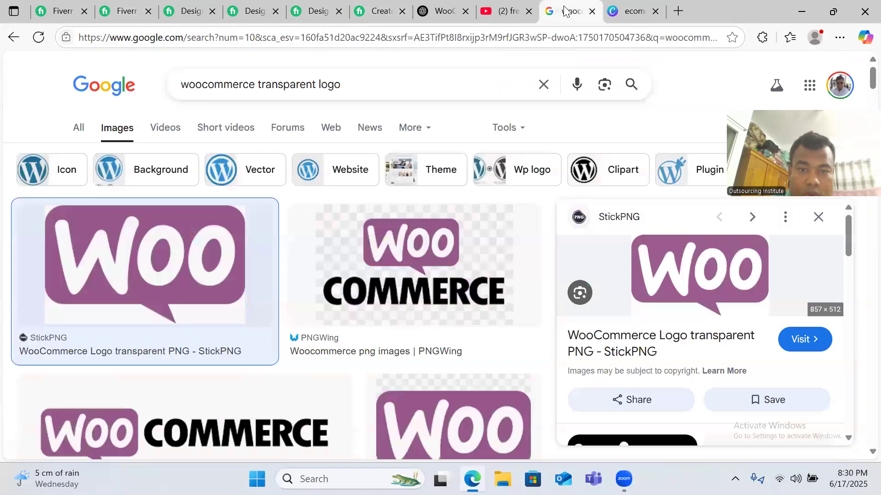
{"action": "double_click", "coordinate": [363, 96]}
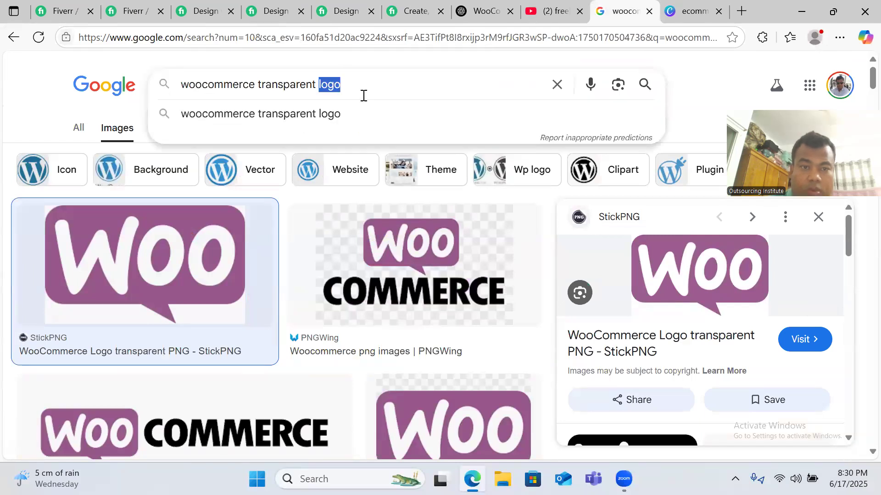
{"action": "triple_click", "coordinate": [362, 90]}
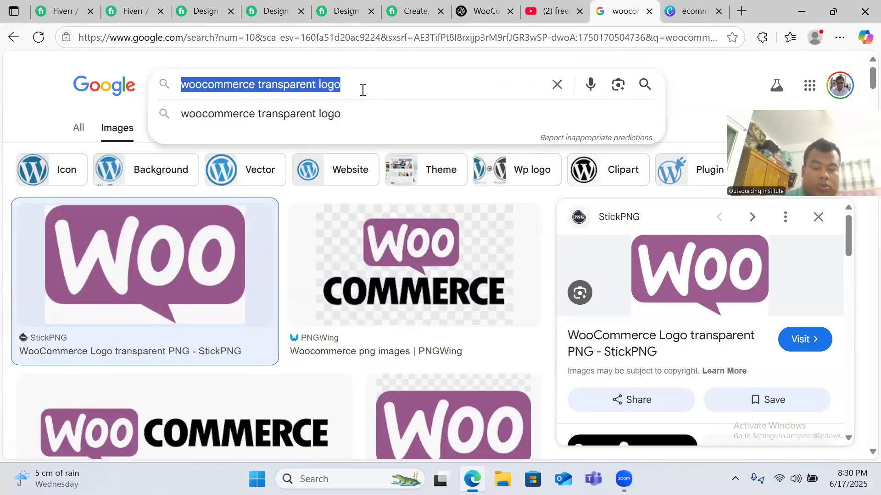
{"action": "type", "text": "yoast seo"}
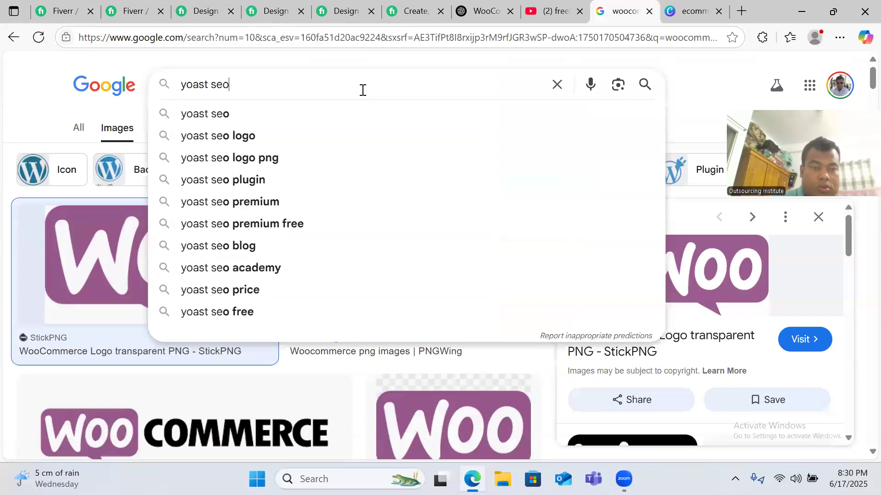
{"action": "key", "text": "Return"}
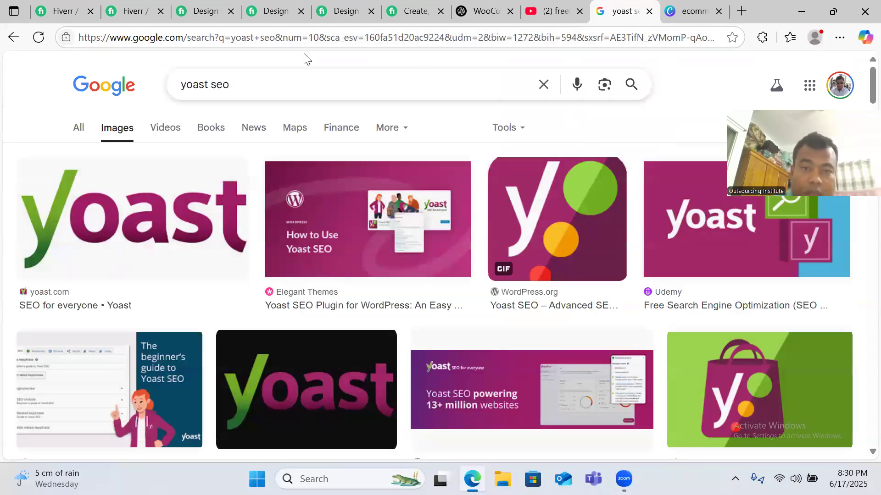
- Return to the Canva design and search the uploaded images for "yoast seo"
{"action": "left_click", "coordinate": [691, 11]}
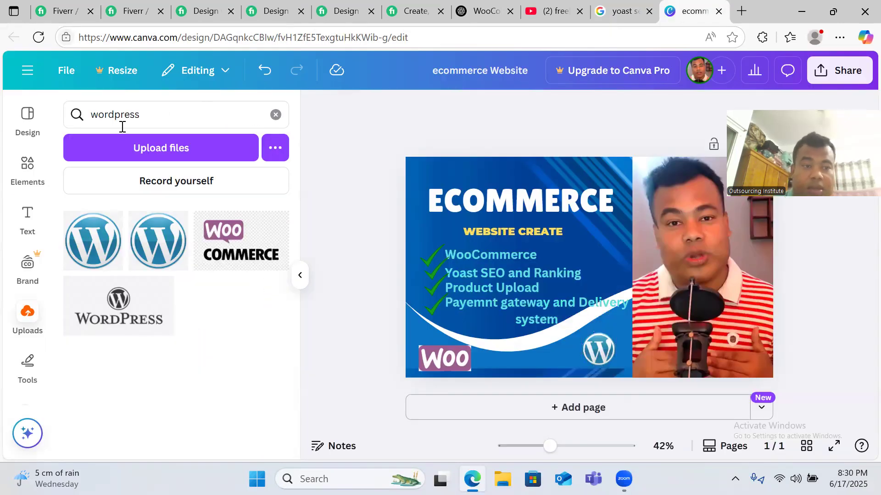
{"action": "double_click", "coordinate": [156, 118]}
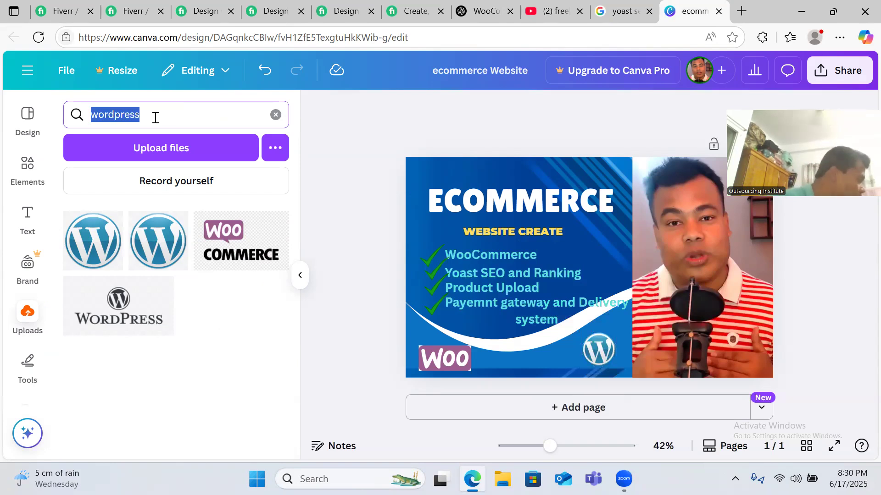
{"action": "type", "text": "yoas"}
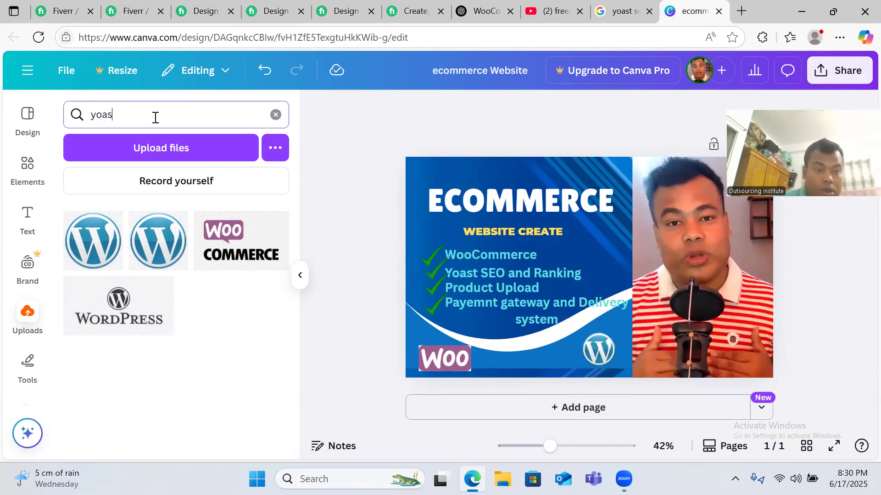
{"action": "type", "text": "t seo"}
{"action": "key", "text": "Return"}
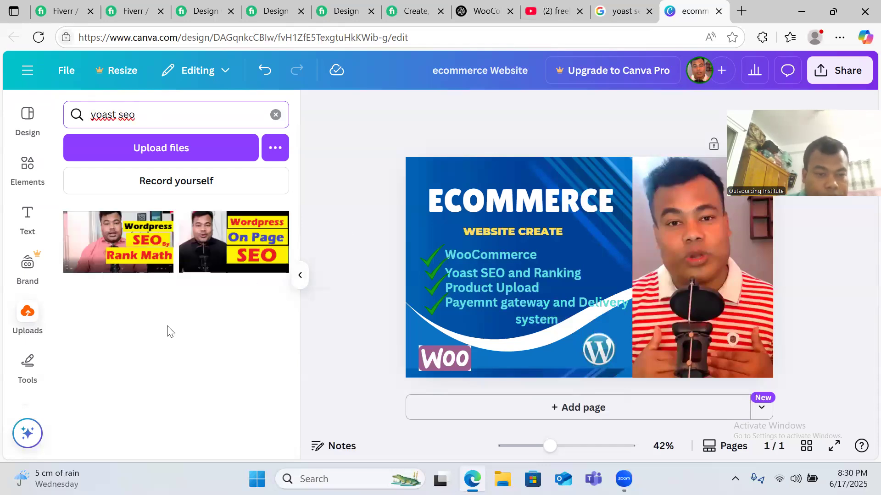
- Preview the Yoast logos in the Google Images results and examine the WordPress.org plugin page for the Yoast SEO icon
{"action": "left_click", "coordinate": [624, 11]}
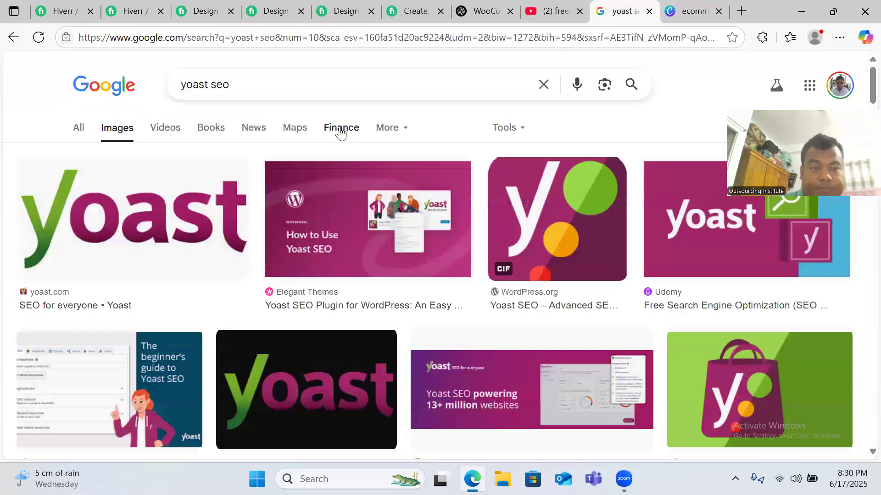
{"action": "left_click", "coordinate": [193, 211]}
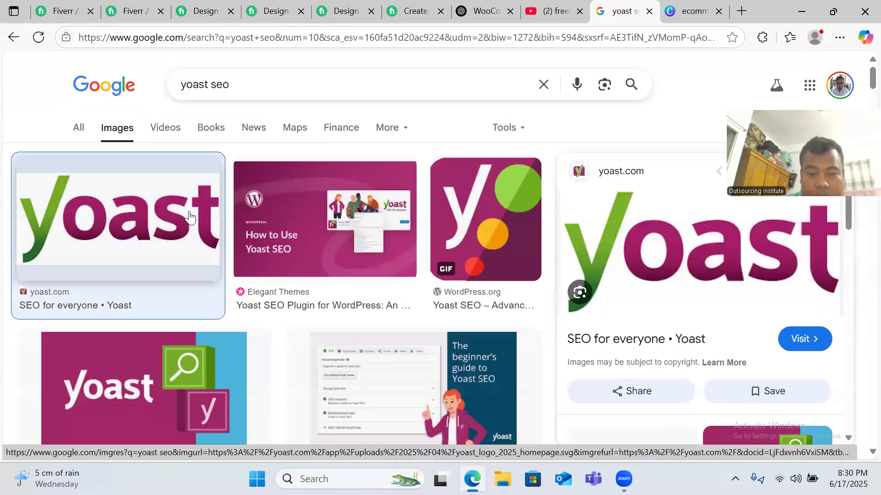
{"action": "left_click", "coordinate": [465, 218]}
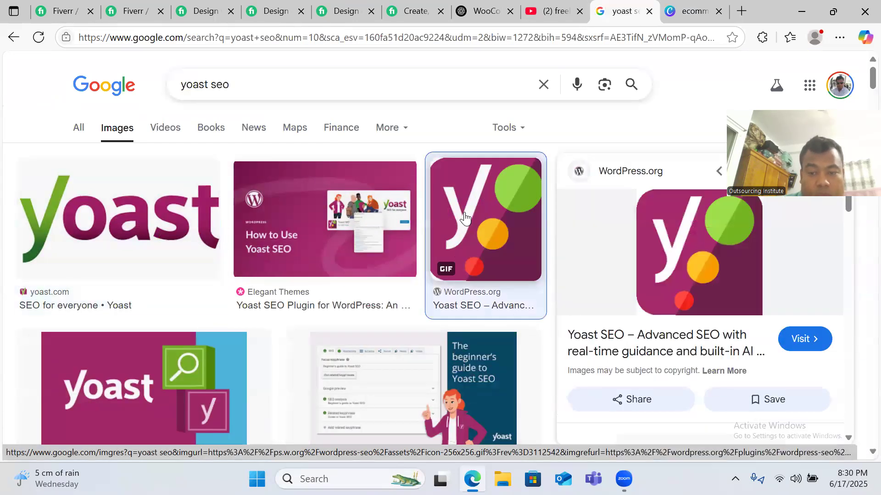
{"action": "left_click", "coordinate": [700, 281]}
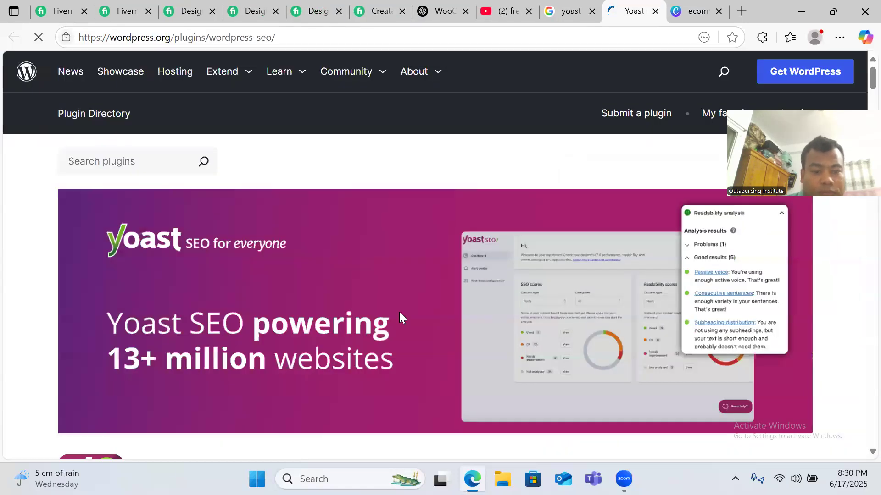
{"action": "scroll", "coordinate": [397, 312], "scroll_direction": "down", "scroll_amount": 5}
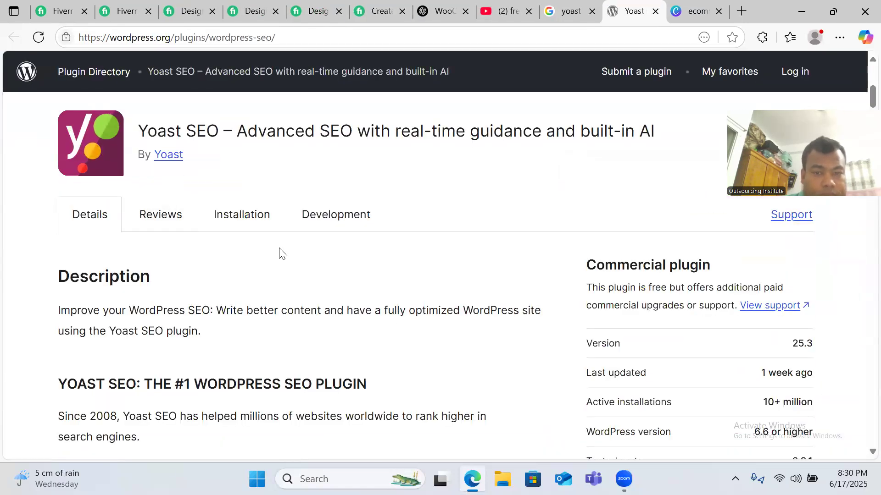
{"action": "scroll", "coordinate": [285, 257], "scroll_direction": "up", "scroll_amount": 6}
{"action": "scroll", "coordinate": [308, 302], "scroll_direction": "down", "scroll_amount": 8}
{"action": "scroll", "coordinate": [309, 302], "scroll_direction": "up", "scroll_amount": 3}
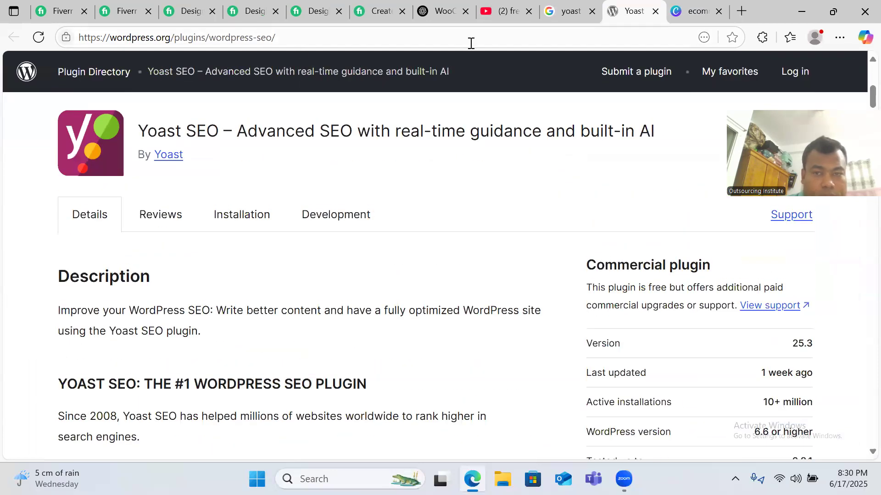
- From the Google Images results, save the yoast.com wordmark logo to the Downloads folder as images (7).jpg
{"action": "left_click", "coordinate": [570, 9]}
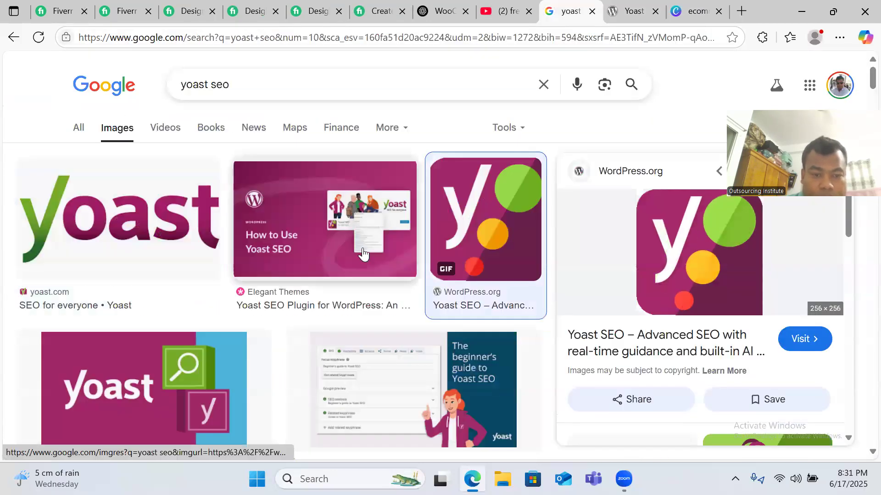
{"action": "left_click", "coordinate": [156, 225]}
{"action": "right_click", "coordinate": [690, 244]}
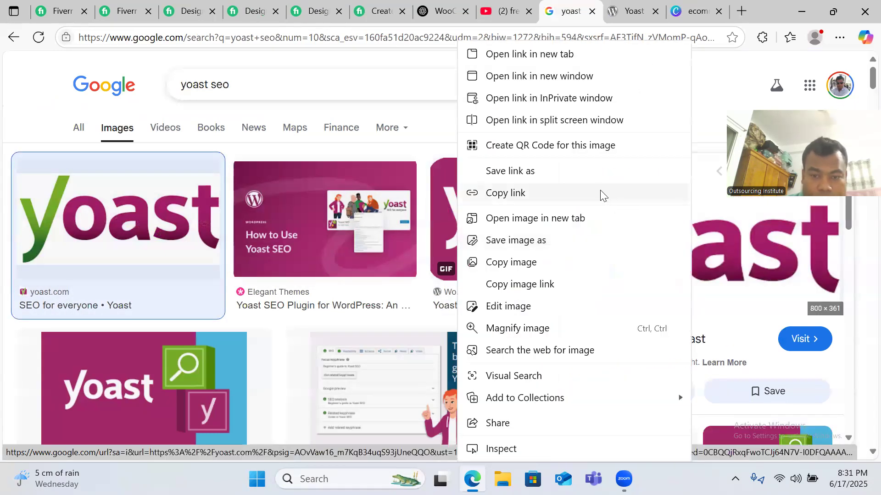
{"action": "left_click", "coordinate": [564, 238]}
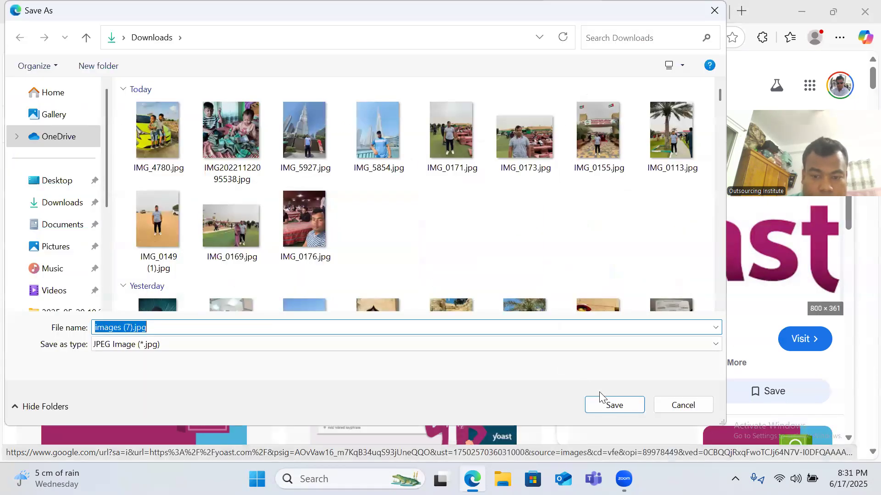
{"action": "left_click", "coordinate": [601, 397]}
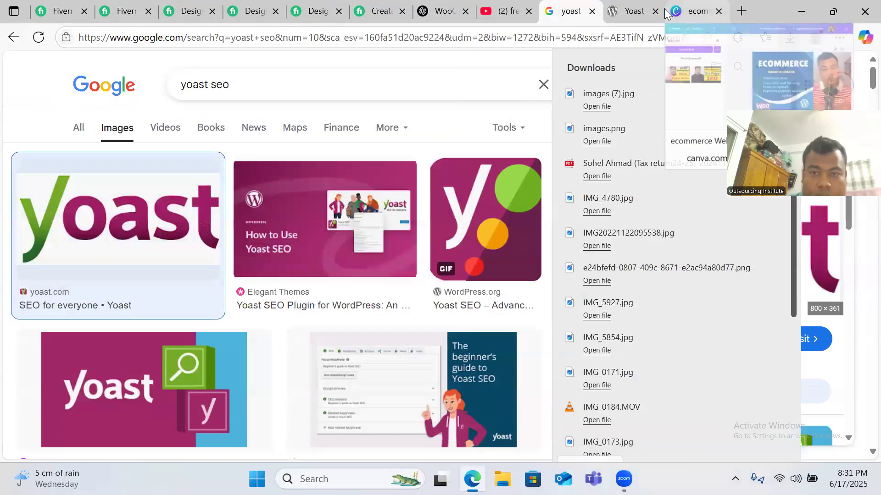
- Look at how the logos are arranged on the WordPress expert and WooCommerce website development gig images on Fiverr
{"action": "left_click", "coordinate": [695, 10]}
{"action": "left_click", "coordinate": [380, 11]}
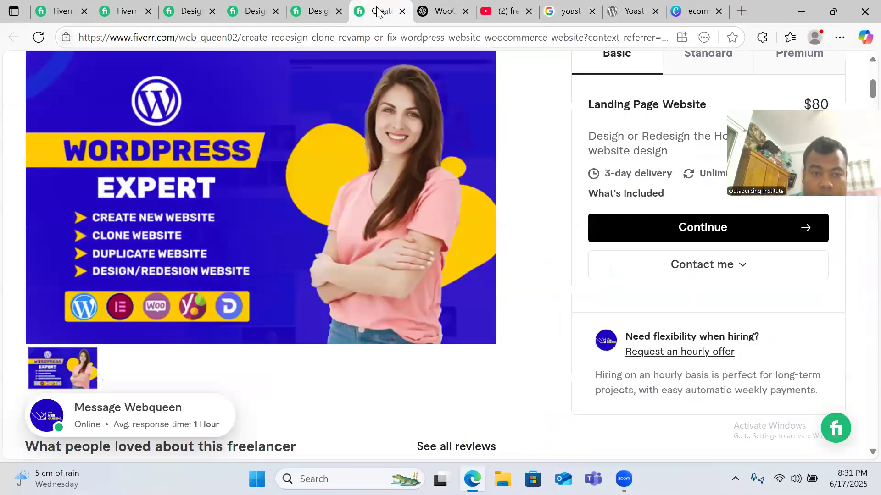
{"action": "left_click", "coordinate": [318, 12]}
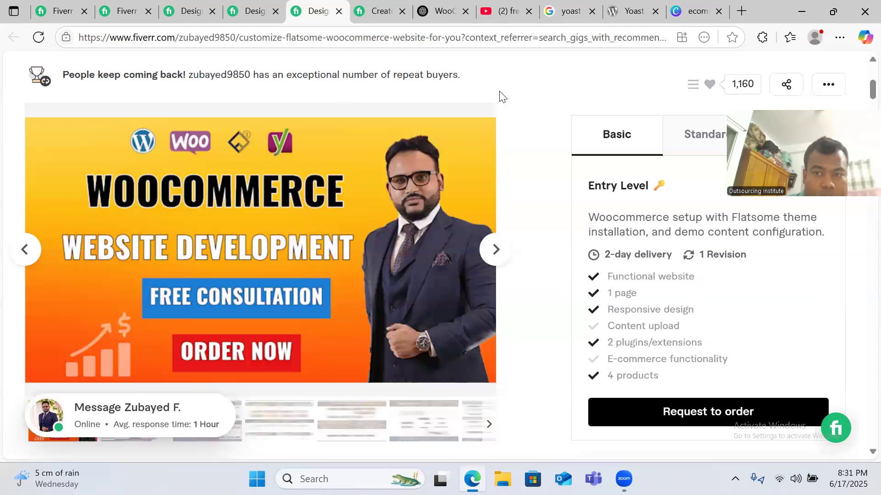
{"action": "left_click", "coordinate": [633, 10]}
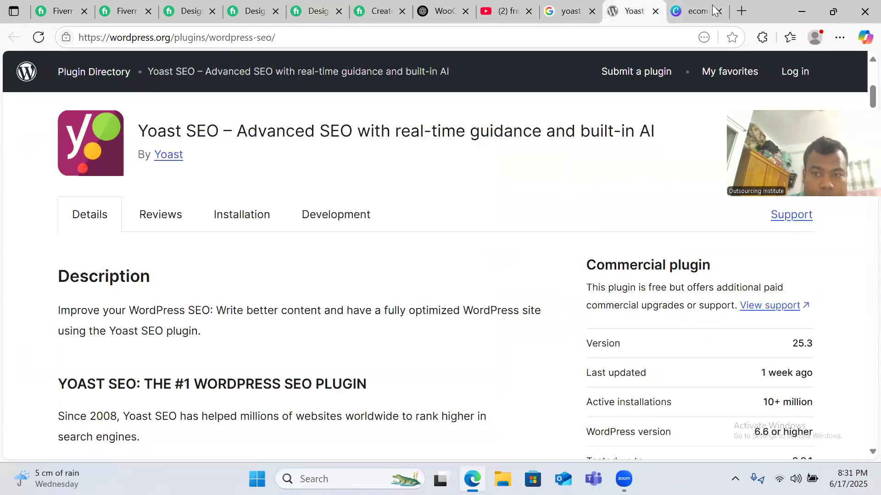
- In the Canva design, clear the uploads search, upload images (7).jpg and add the Yoast logo to the page
{"action": "left_click", "coordinate": [696, 10]}
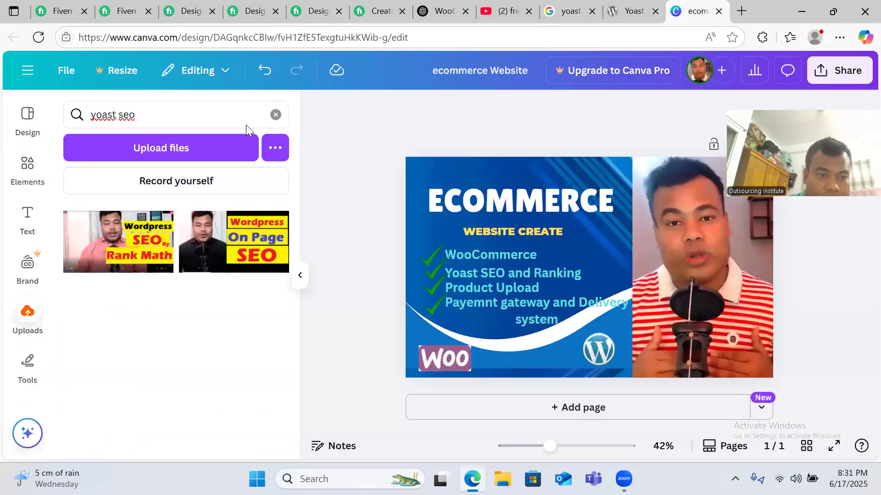
{"action": "left_click", "coordinate": [275, 115]}
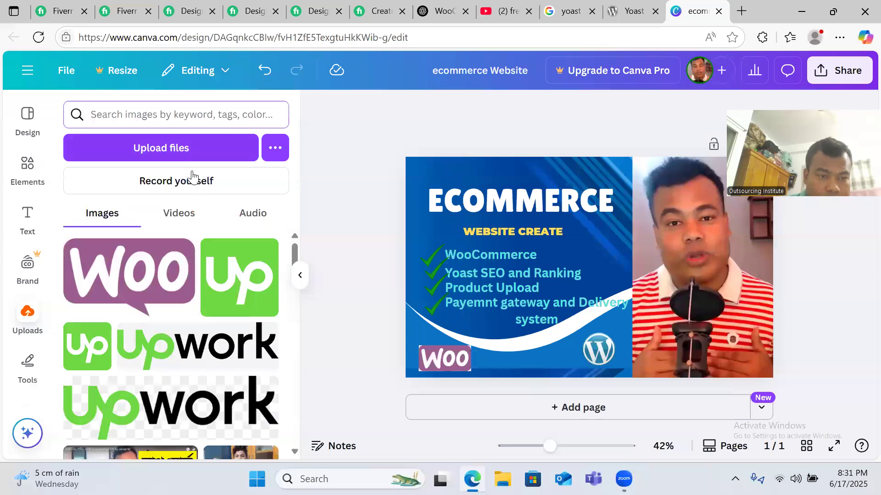
{"action": "left_click", "coordinate": [162, 147]}
{"action": "left_click", "coordinate": [161, 147]}
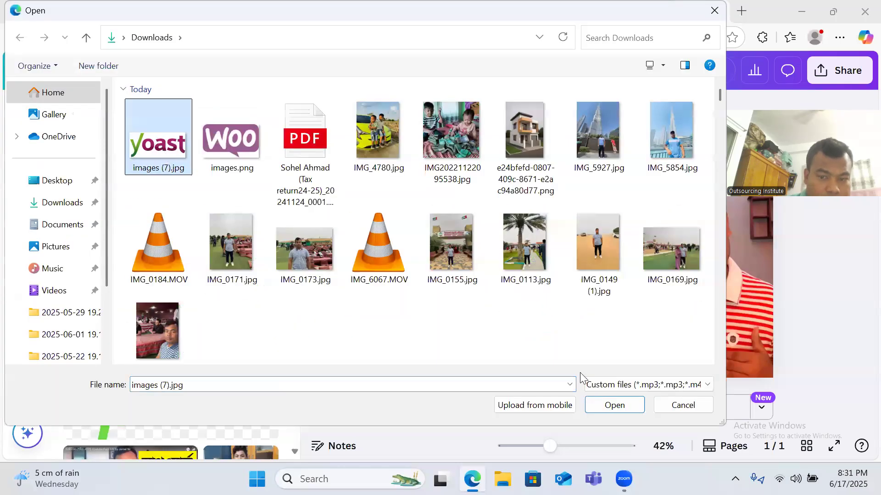
{"action": "left_click", "coordinate": [613, 405]}
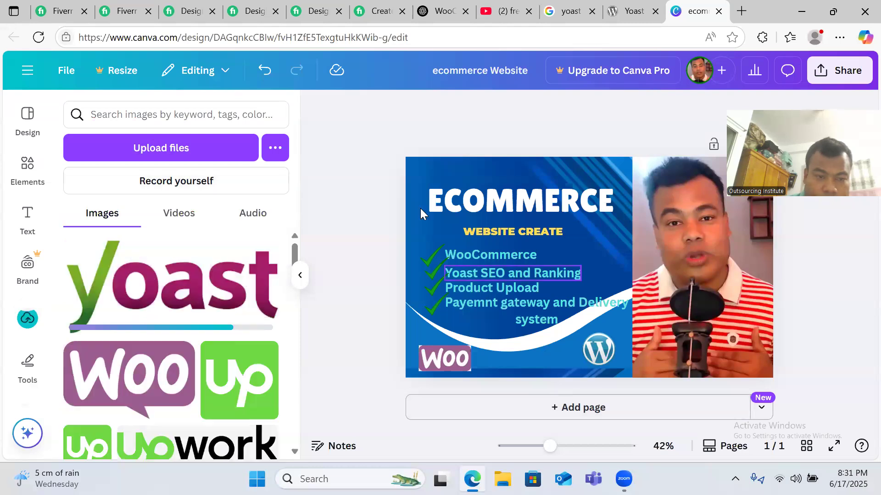
{"action": "left_click", "coordinate": [176, 300]}
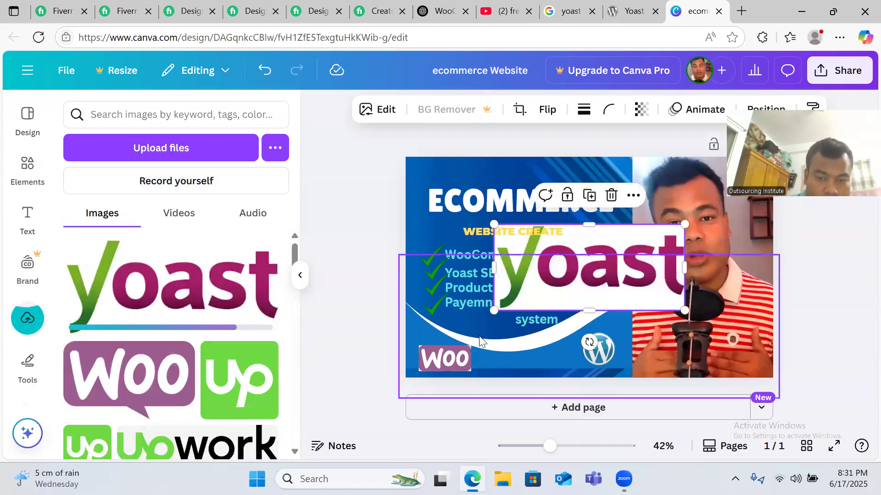
- Shrink the Yoast logo to about the WooCommerce logo's size and place it directly to the right of that logo
{"action": "left_click_drag", "start_coordinate": [495, 226], "coordinate": [535, 331]}
{"action": "left_click", "coordinate": [325, 274]}
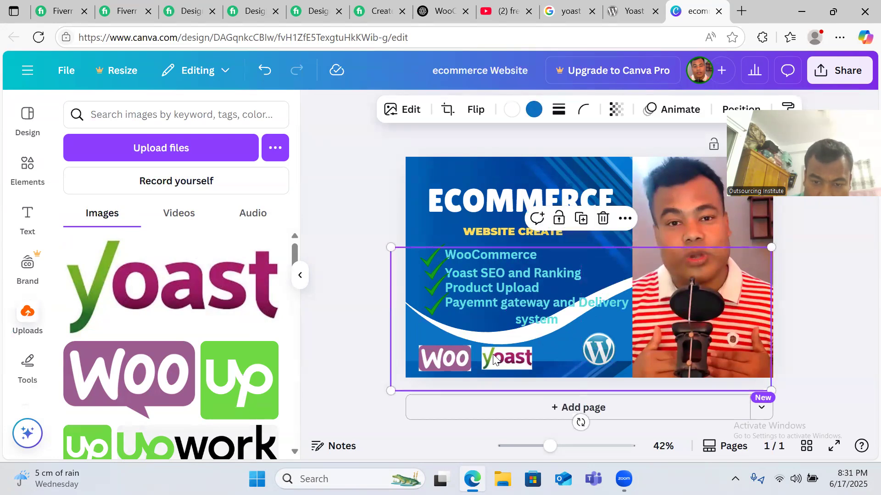
{"action": "left_click", "coordinate": [432, 353]}
{"action": "left_click_drag", "start_coordinate": [440, 347], "coordinate": [443, 349]}
{"action": "left_click", "coordinate": [547, 357]}
{"action": "left_click", "coordinate": [508, 360]}
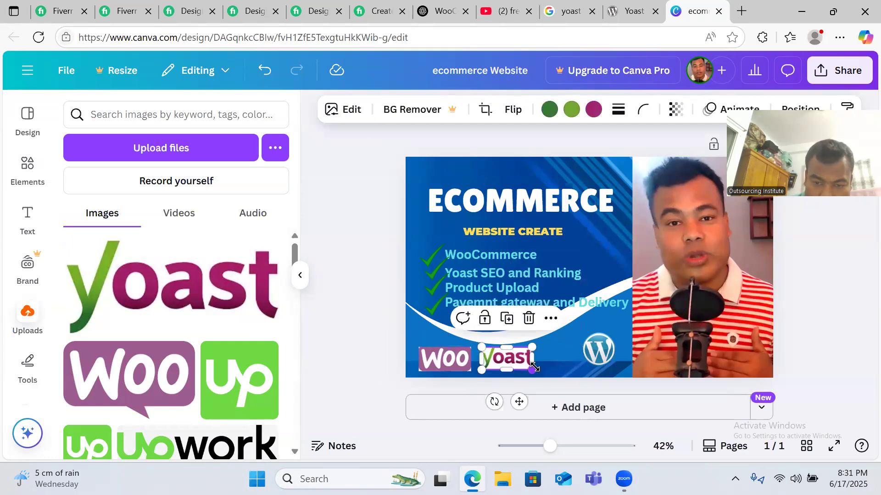
{"action": "left_click_drag", "start_coordinate": [536, 374], "coordinate": [540, 376]}
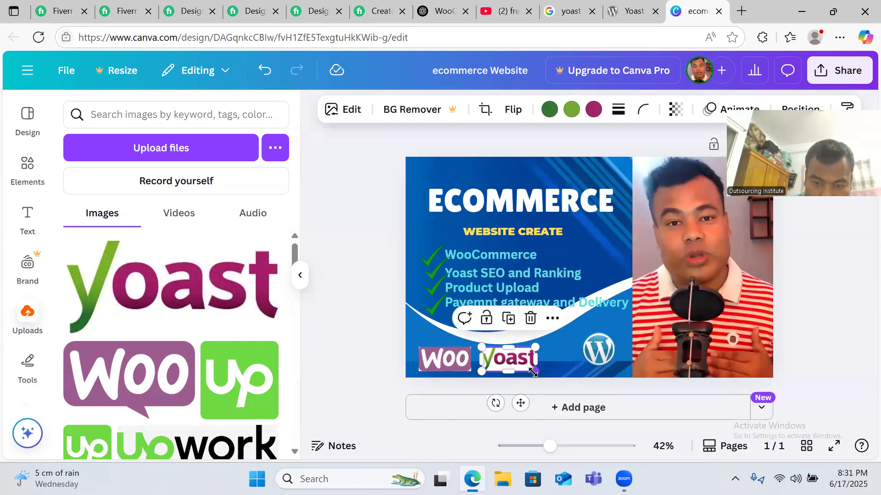
- Arrange the WooCommerce, Yoast and WordPress logos in an evenly spaced row centred under the service lines, at the bottom of the blue area
{"action": "left_click_drag", "start_coordinate": [601, 352], "coordinate": [566, 360]}
{"action": "left_click", "coordinate": [365, 343]}
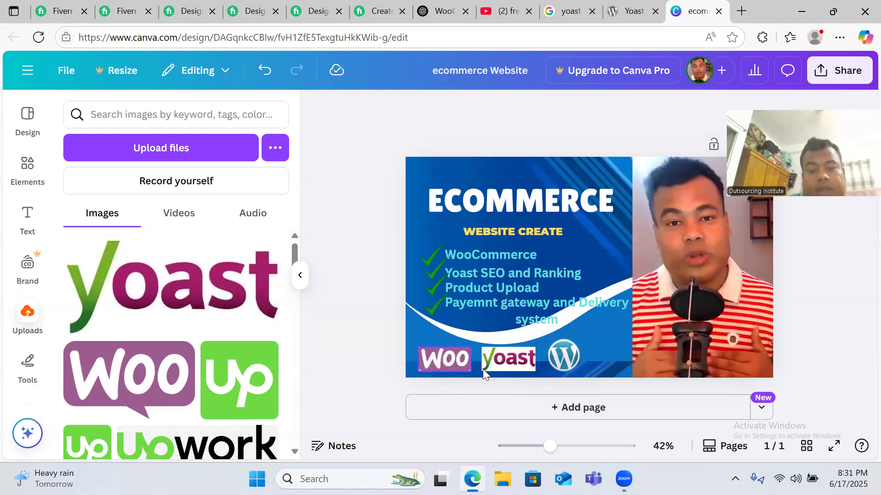
{"action": "left_click", "coordinate": [569, 360]}
{"action": "left_click_drag", "start_coordinate": [571, 360], "coordinate": [596, 360]}
{"action": "left_click", "coordinate": [528, 361]}
{"action": "left_click_drag", "start_coordinate": [528, 361], "coordinate": [550, 363]}
{"action": "left_click_drag", "start_coordinate": [459, 361], "coordinate": [489, 357]}
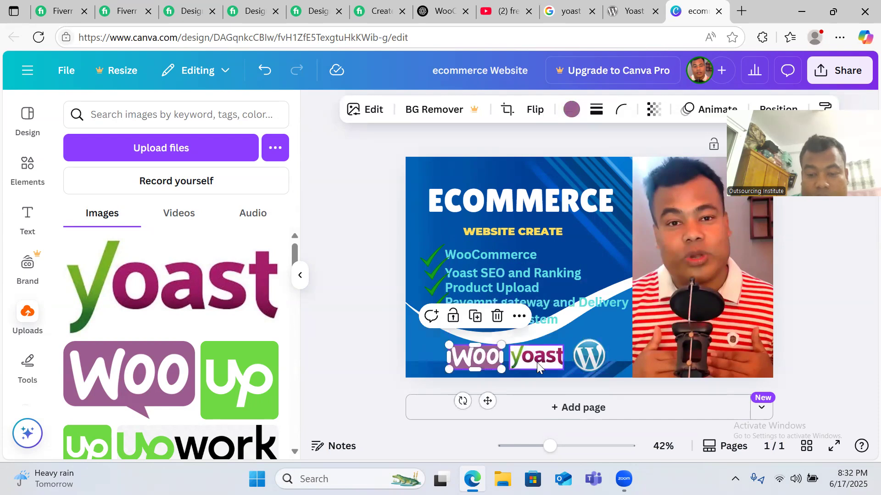
{"action": "left_click", "coordinate": [391, 329]}
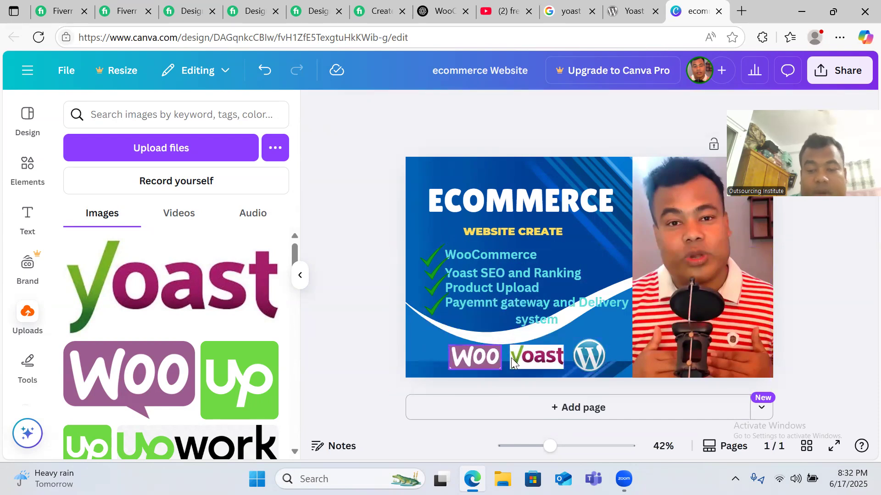
{"action": "mouse_move", "coordinate": [596, 351]}
{"action": "left_mouse_down"}
{"action": "mouse_move", "coordinate": [588, 352]}
{"action": "mouse_move", "coordinate": [595, 352]}
{"action": "left_mouse_up"}
{"action": "left_click", "coordinate": [377, 276]}
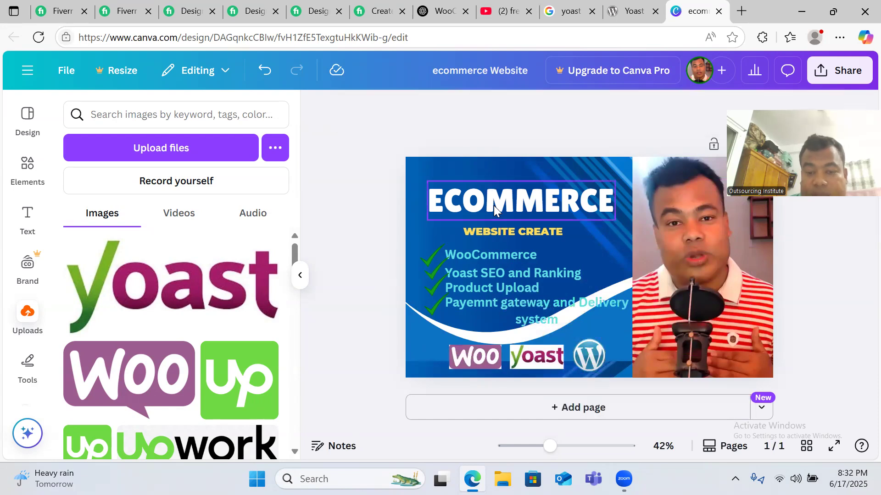
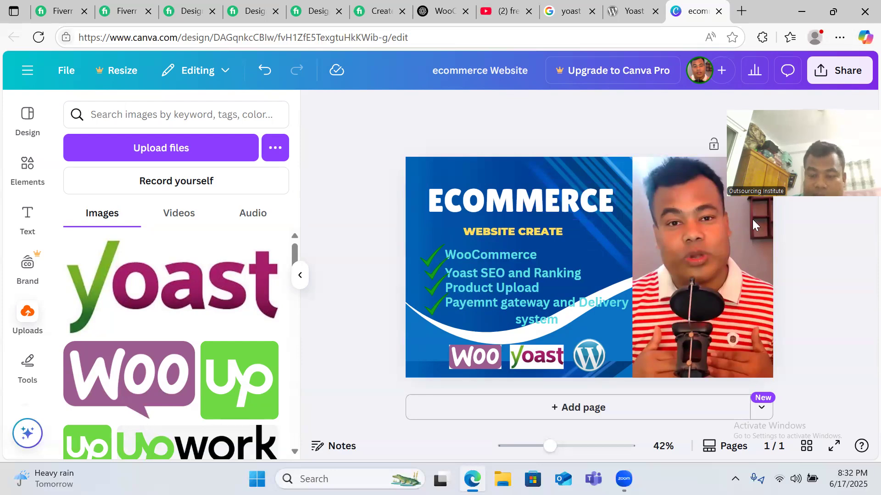
- Download the finished ecommerce Website design as a PNG file
{"action": "left_click", "coordinate": [833, 70]}
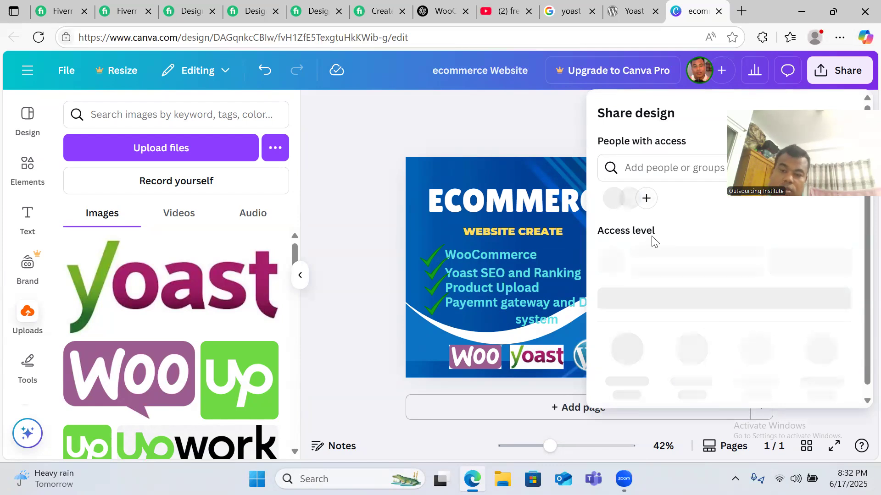
{"action": "left_click", "coordinate": [522, 242]}
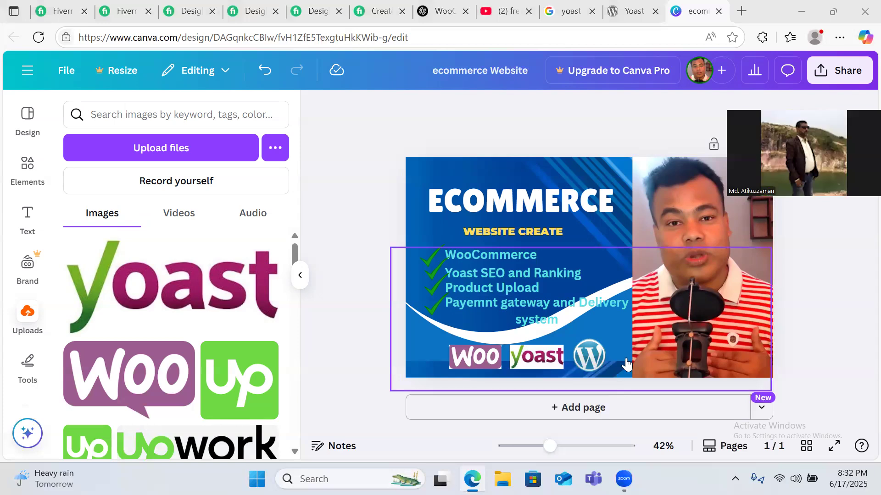
{"action": "left_click", "coordinate": [709, 381]}
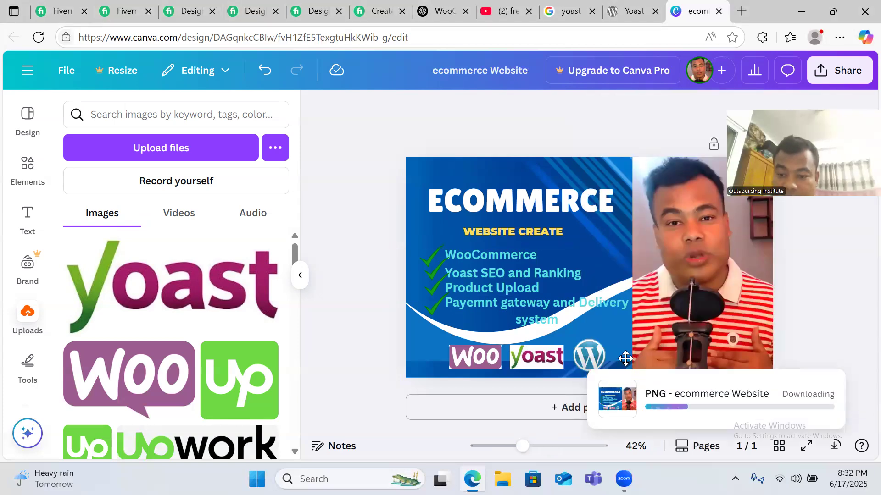
{"action": "left_click", "coordinate": [480, 121]}
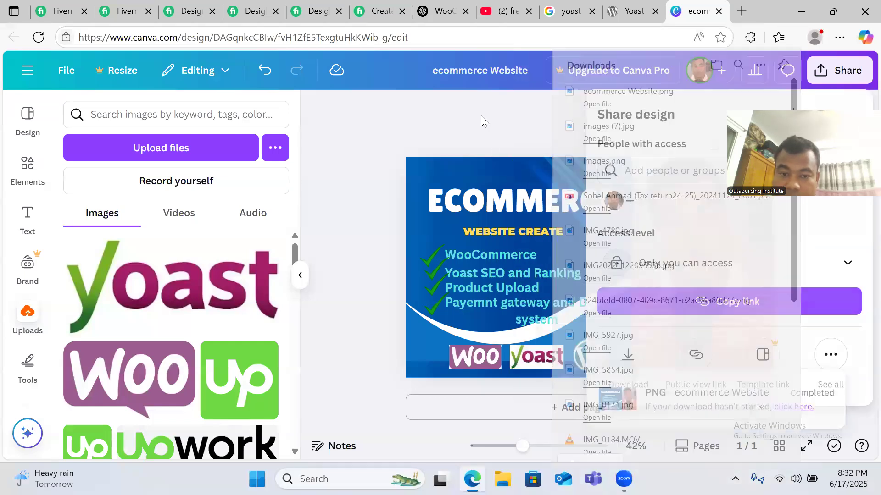
- Switch to the Fiverr gig editor and show the start of its Gallery step
{"action": "left_click", "coordinate": [60, 11]}
{"action": "left_click", "coordinate": [197, 190]}
{"action": "scroll", "coordinate": [197, 192], "scroll_direction": "up", "scroll_amount": 5}
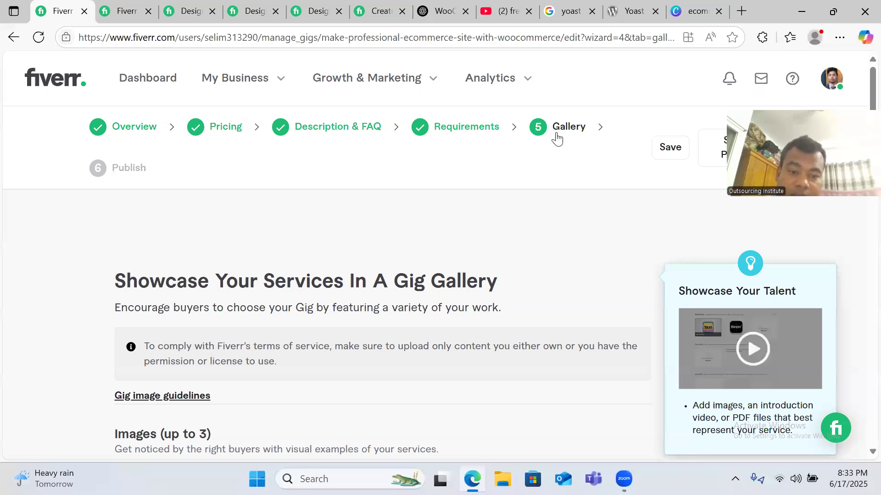
- Upload ecommerce Website.png from Downloads as the first image in the gig gallery
{"action": "scroll", "coordinate": [539, 164], "scroll_direction": "down", "scroll_amount": 6}
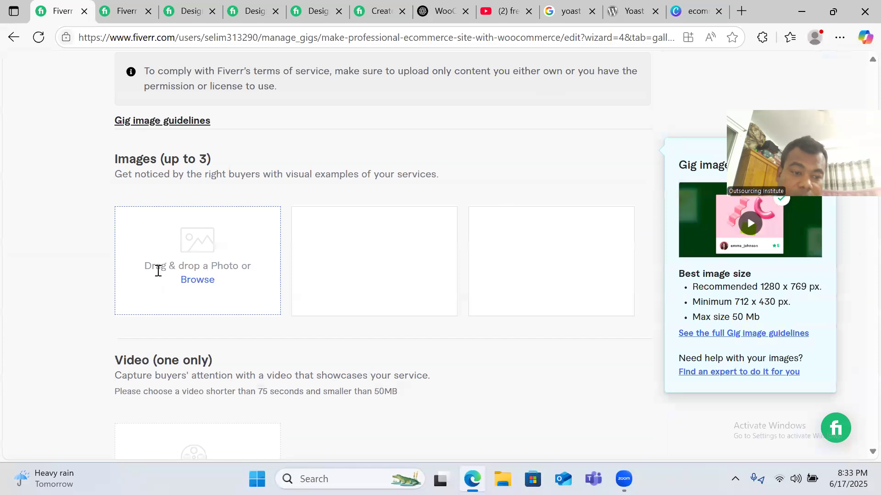
{"action": "left_click", "coordinate": [198, 280]}
{"action": "left_click", "coordinate": [164, 154]}
{"action": "left_click", "coordinate": [615, 407]}
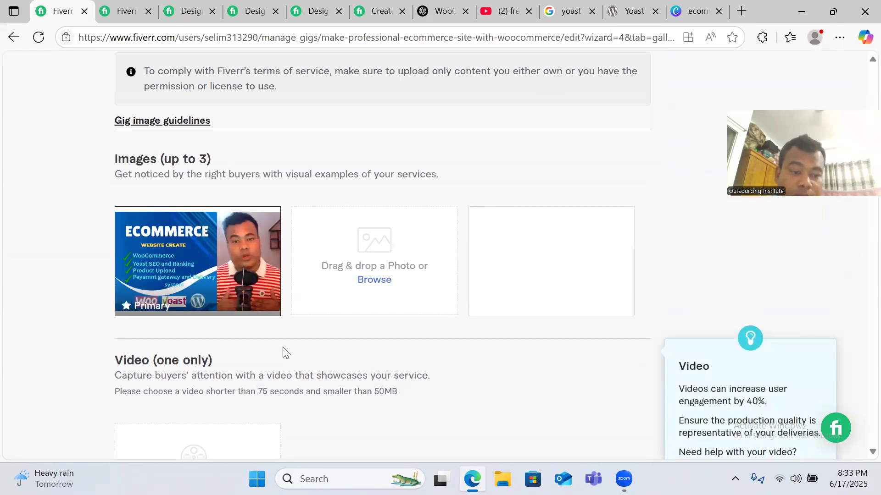
- Look through This PC and the desktop folders New folder and New folder (3) for more gallery images
{"action": "scroll", "coordinate": [282, 353], "scroll_direction": "down", "scroll_amount": 3}
{"action": "scroll", "coordinate": [282, 353], "scroll_direction": "up", "scroll_amount": 6}
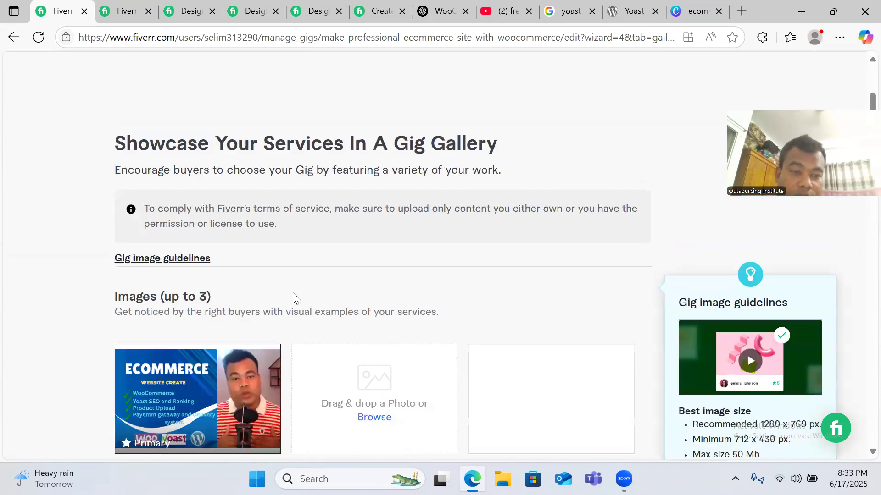
{"action": "scroll", "coordinate": [381, 316], "scroll_direction": "down", "scroll_amount": 1}
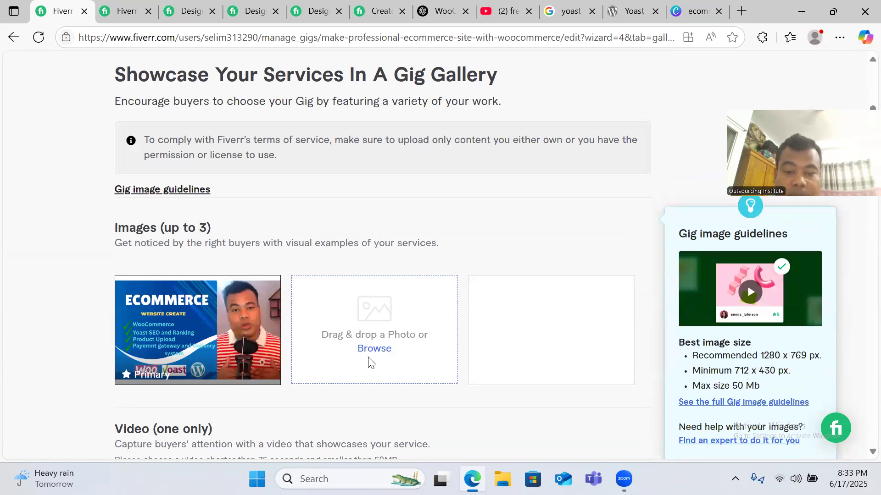
{"action": "left_click", "coordinate": [801, 17]}
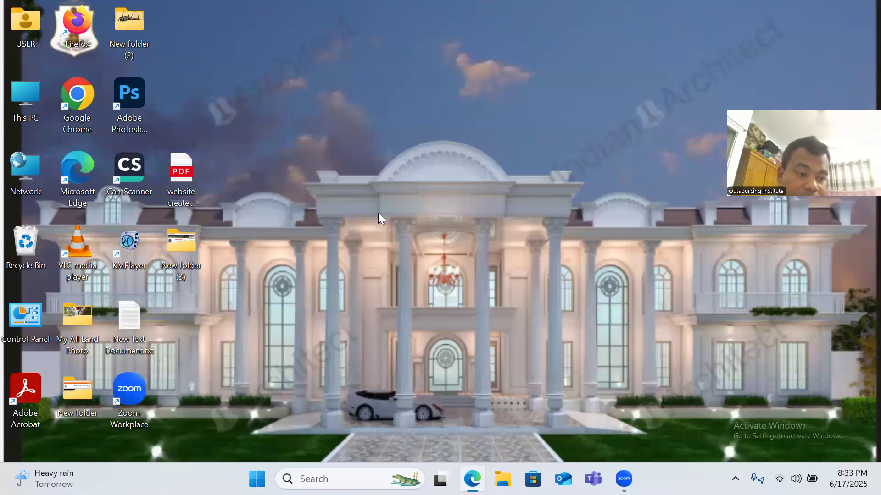
{"action": "double_click", "coordinate": [32, 94]}
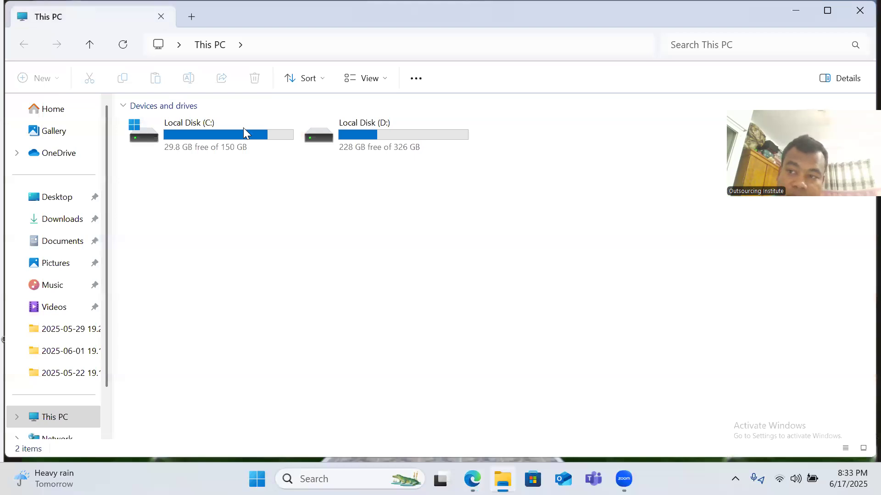
{"action": "key", "text": "alt+F4"}
{"action": "double_click", "coordinate": [78, 388]}
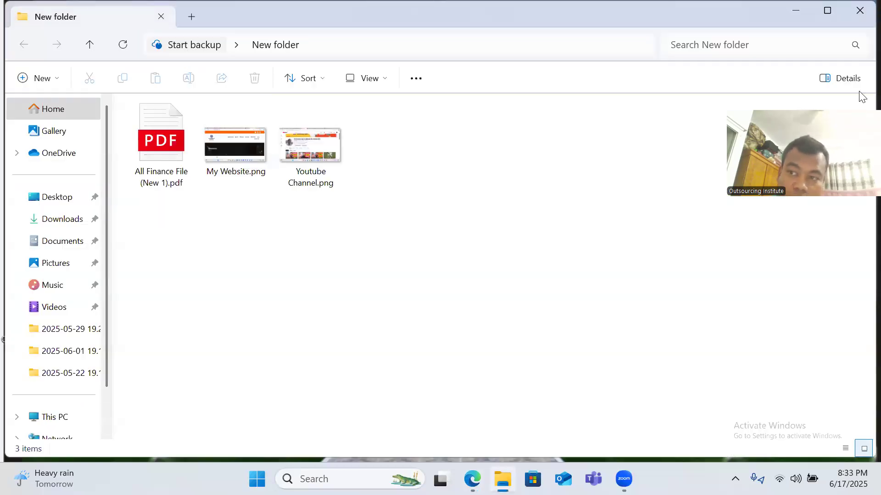
{"action": "left_click", "coordinate": [860, 11]}
{"action": "double_click", "coordinate": [199, 259]}
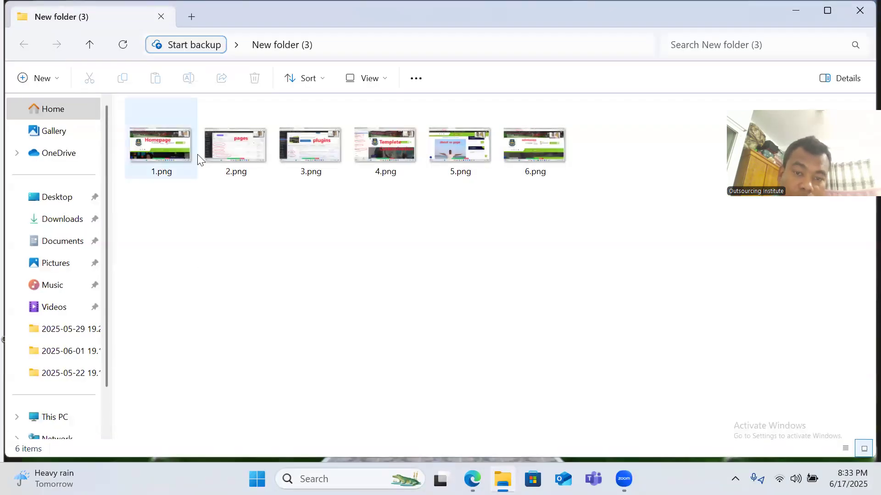
{"action": "left_click", "coordinate": [860, 11]}
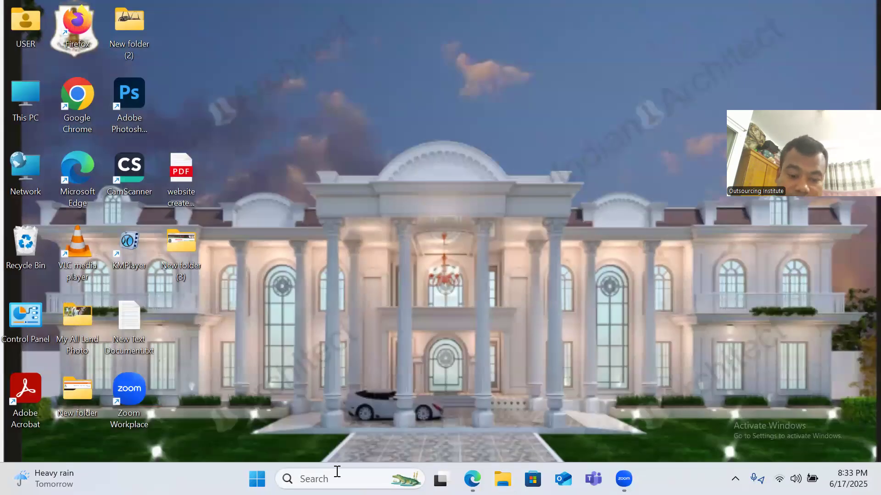
- Add 1.png and 2.png from the desktop's New folder (3) to the two remaining image slots of the gig gallery
{"action": "left_click", "coordinate": [472, 479]}
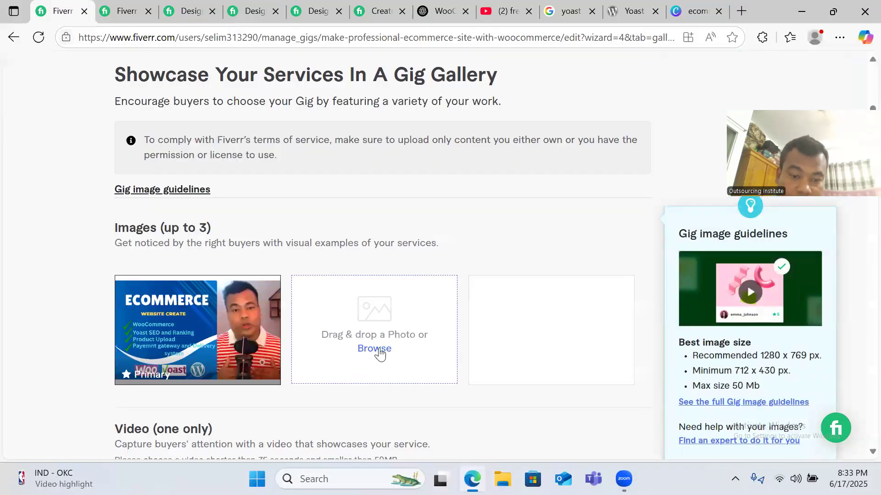
{"action": "left_click", "coordinate": [375, 349]}
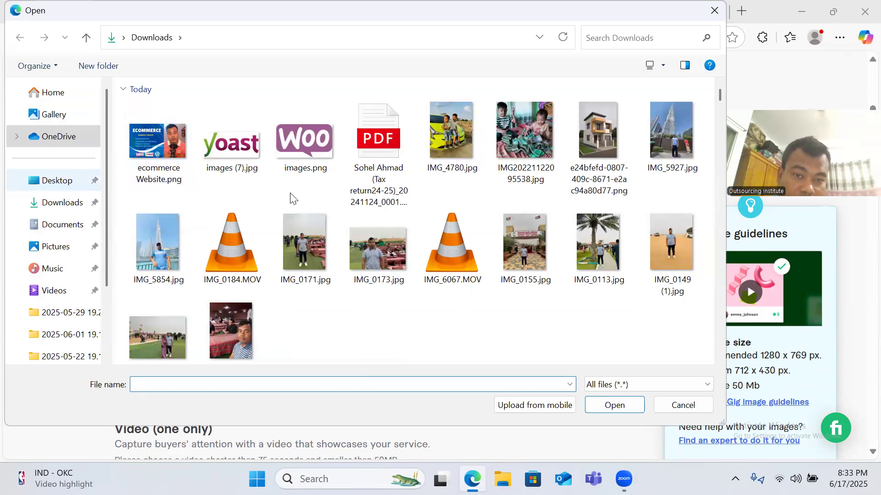
{"action": "left_click", "coordinate": [163, 128]}
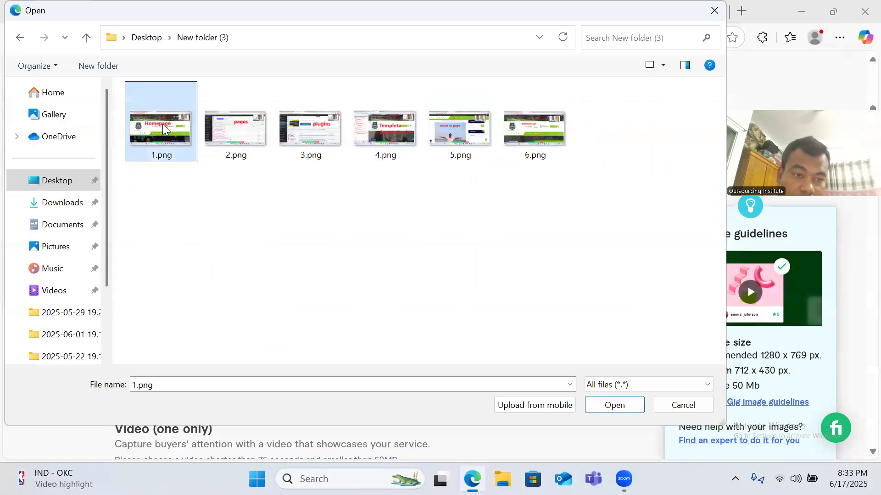
{"action": "left_click", "coordinate": [240, 133], "text": "ctrl"}
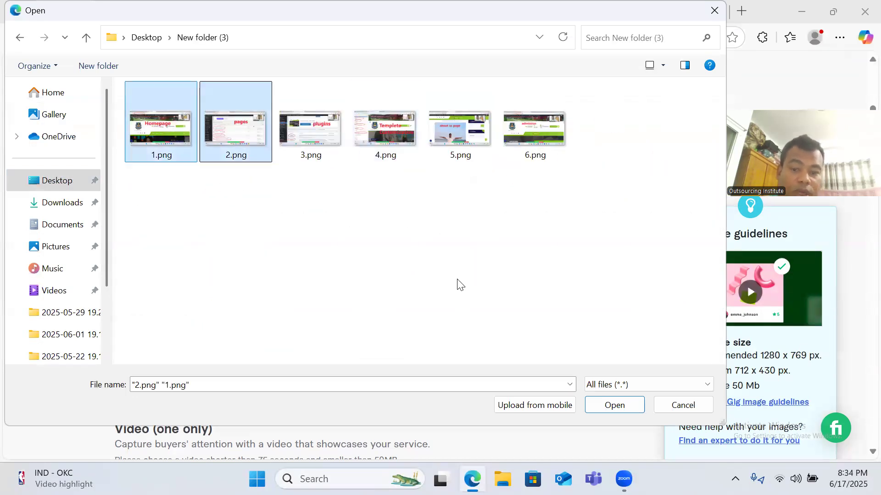
{"action": "left_click", "coordinate": [611, 410]}
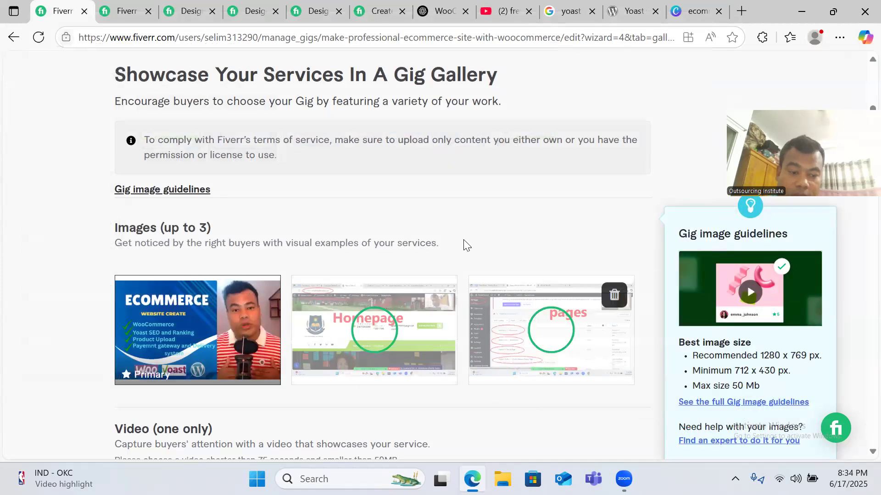
- Open website create pdf.pdf from the desktop, look over its first pages and close it again
{"action": "scroll", "coordinate": [464, 243], "scroll_direction": "down", "scroll_amount": 4}
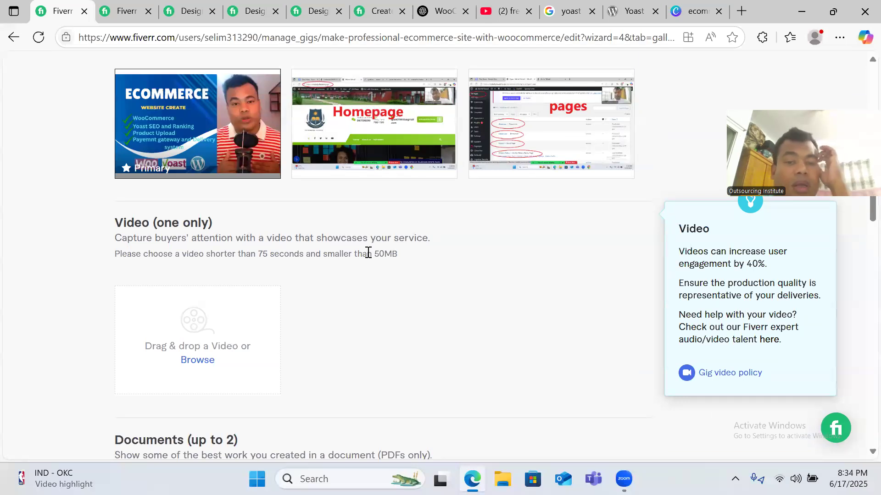
{"action": "left_click", "coordinate": [802, 11]}
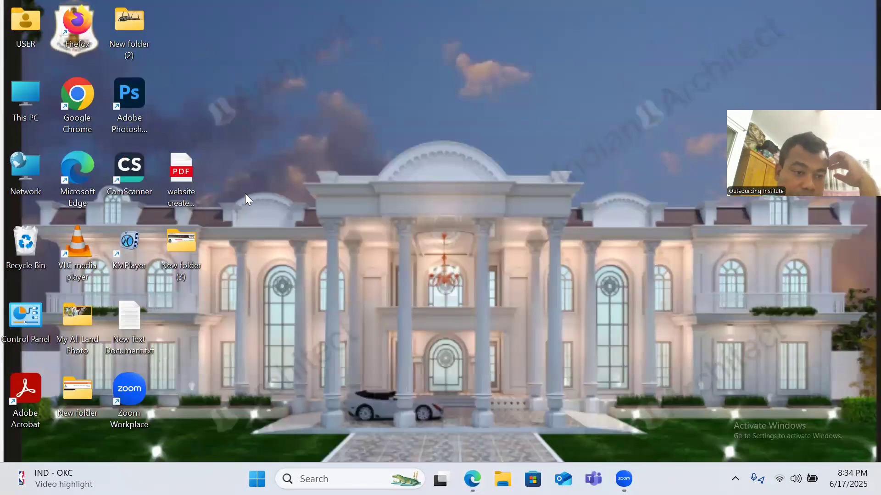
{"action": "double_click", "coordinate": [190, 172]}
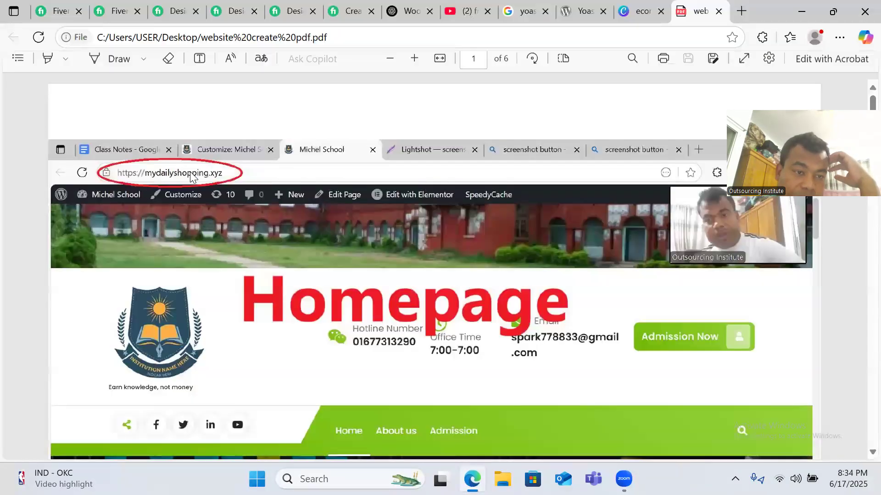
{"action": "scroll", "coordinate": [560, 194], "scroll_direction": "down", "scroll_amount": 6}
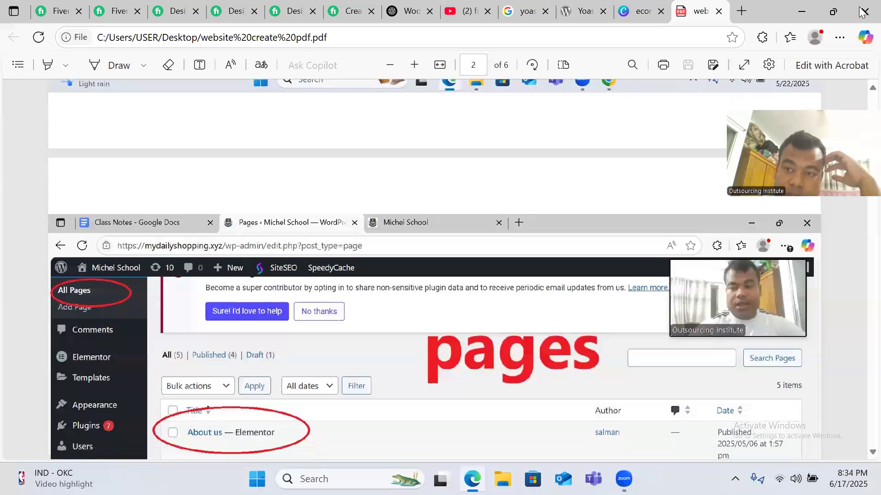
{"action": "left_click", "coordinate": [719, 11]}
{"action": "left_click", "coordinate": [802, 11]}
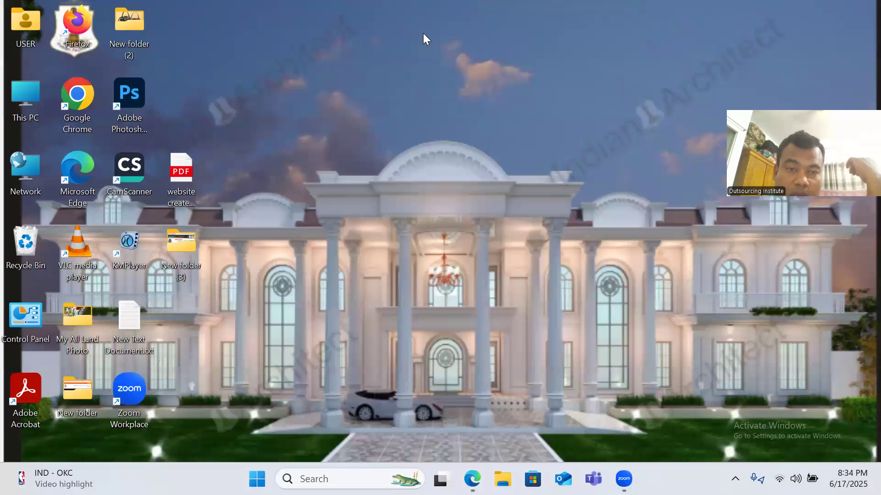
- Glance through the open competitor gigs and WooCommerce website search results, and return to the gig editor's Gallery step
{"action": "key", "text": "alt+Tab"}
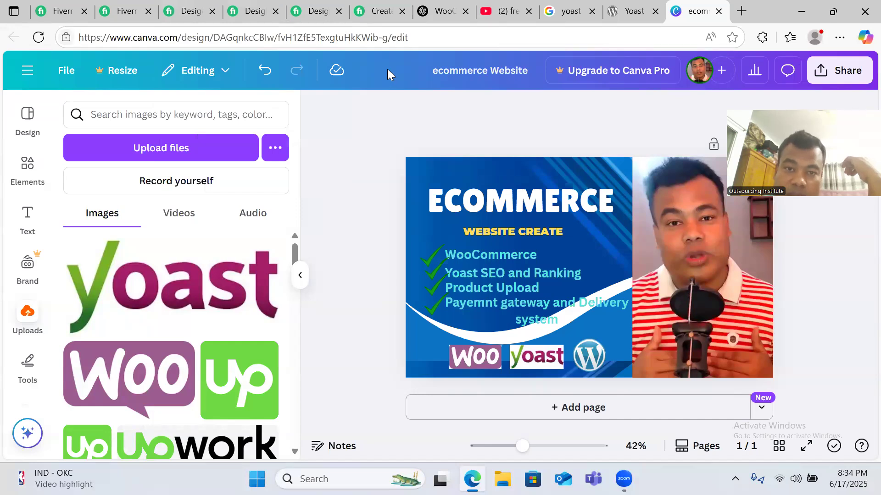
{"action": "left_click", "coordinate": [381, 11]}
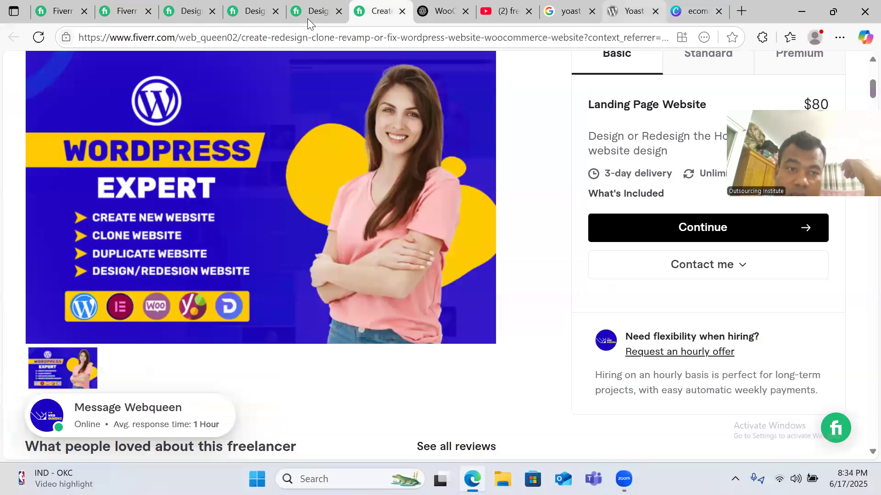
{"action": "left_click", "coordinate": [320, 11]}
{"action": "left_click", "coordinate": [255, 11]}
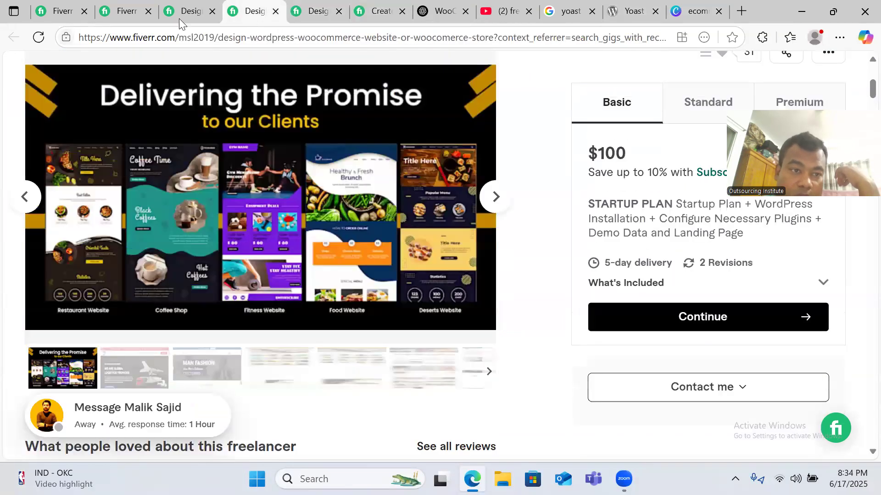
{"action": "left_click", "coordinate": [188, 11]}
{"action": "left_click", "coordinate": [133, 11]}
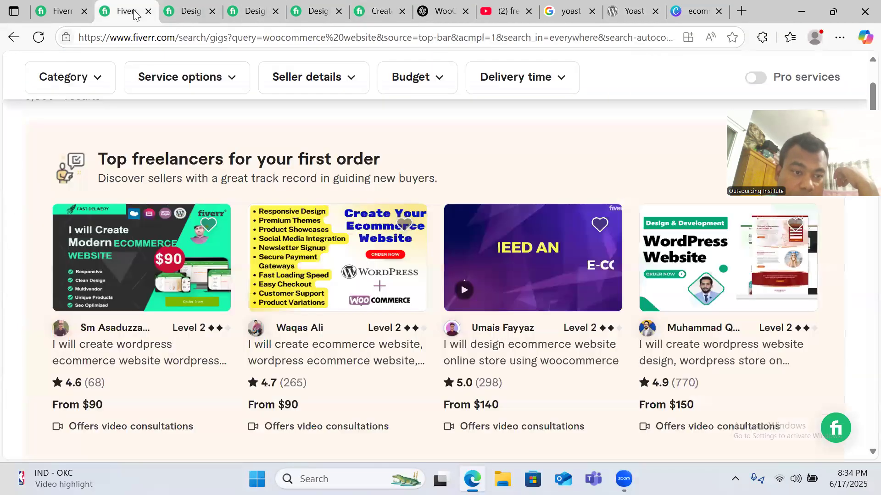
{"action": "left_click", "coordinate": [78, 10]}
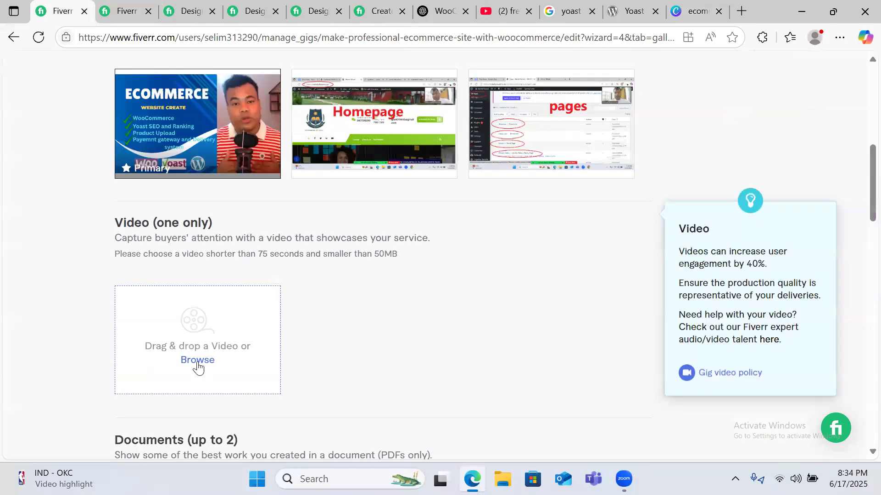
- Try to upload website create pdf.pdf from the desktop as the gig's video
{"action": "left_click", "coordinate": [198, 362]}
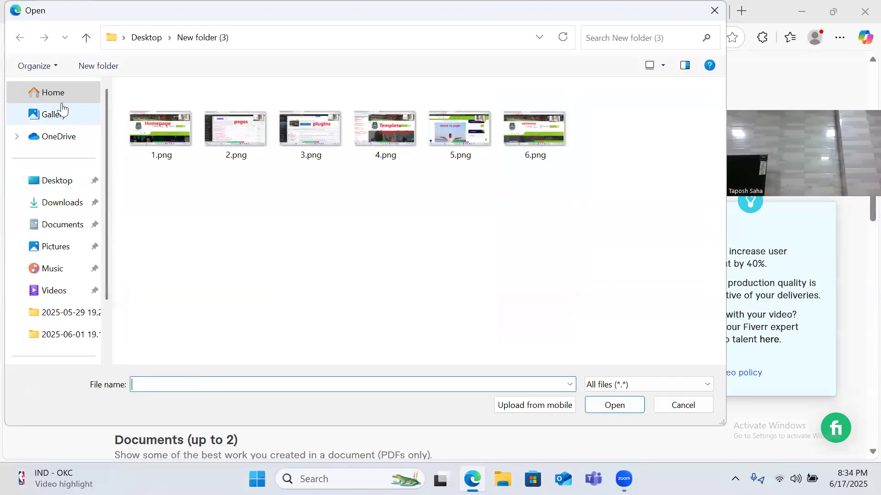
{"action": "left_click", "coordinate": [69, 180]}
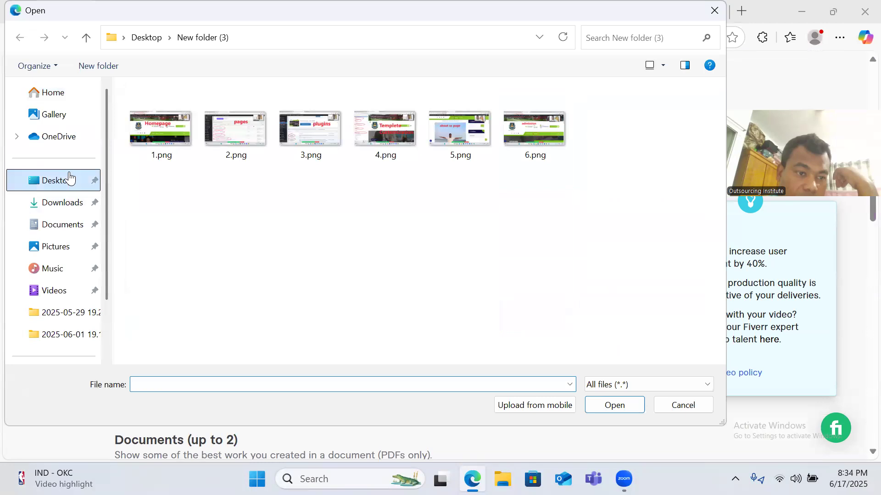
{"action": "left_click", "coordinate": [179, 212]}
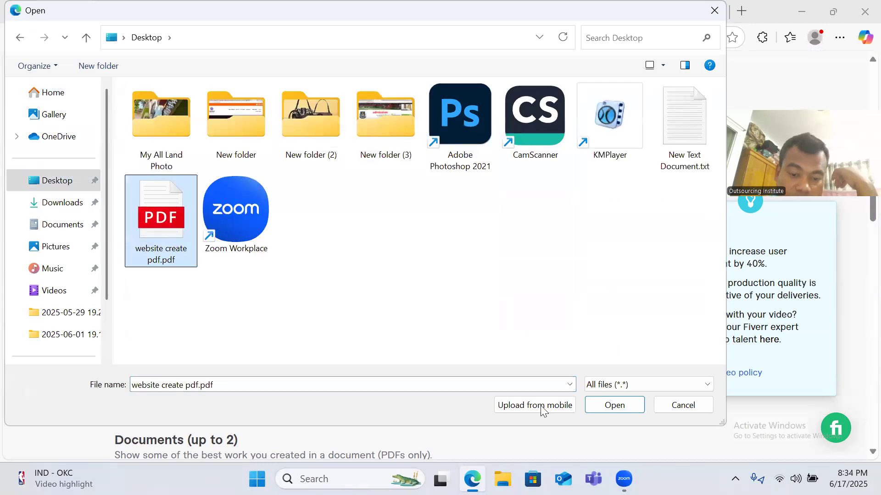
{"action": "left_click", "coordinate": [615, 406]}
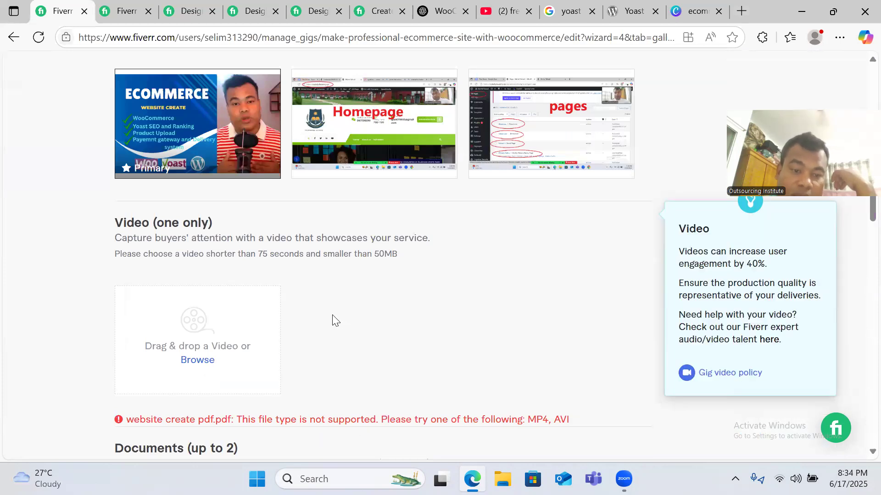
- Upload website create pdf.pdf from the desktop as the first gig document and check it alongside the gallery images
{"action": "scroll", "coordinate": [333, 320], "scroll_direction": "up", "scroll_amount": 3}
{"action": "mouse_move", "coordinate": [580, 289]}
{"action": "scroll", "coordinate": [579, 287], "scroll_direction": "up", "scroll_amount": 2}
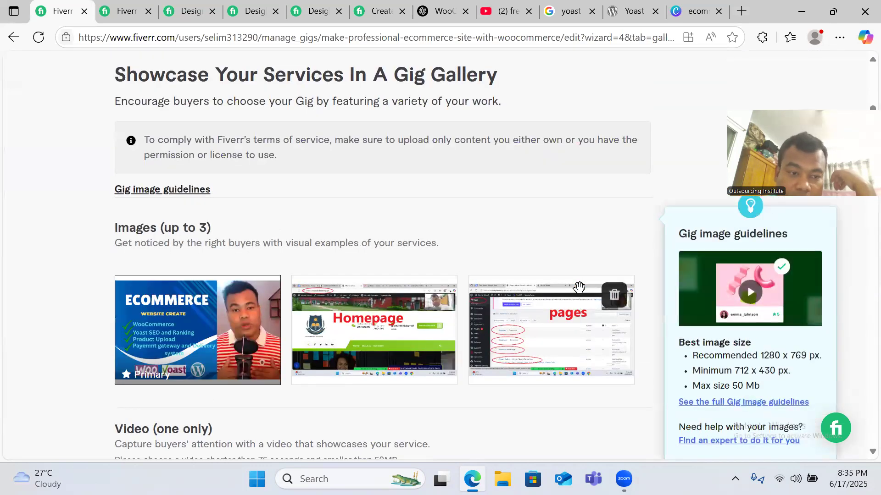
{"action": "scroll", "coordinate": [291, 281], "scroll_direction": "down", "scroll_amount": 9}
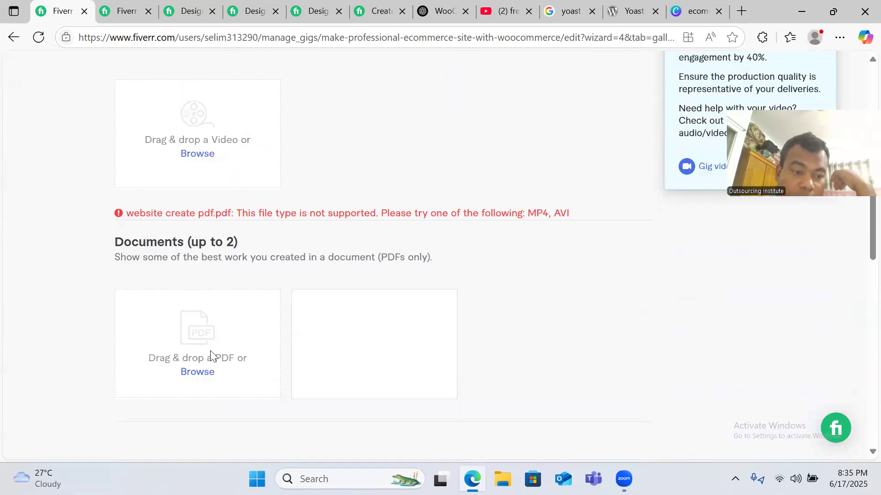
{"action": "left_click", "coordinate": [201, 377]}
{"action": "left_click", "coordinate": [171, 215]}
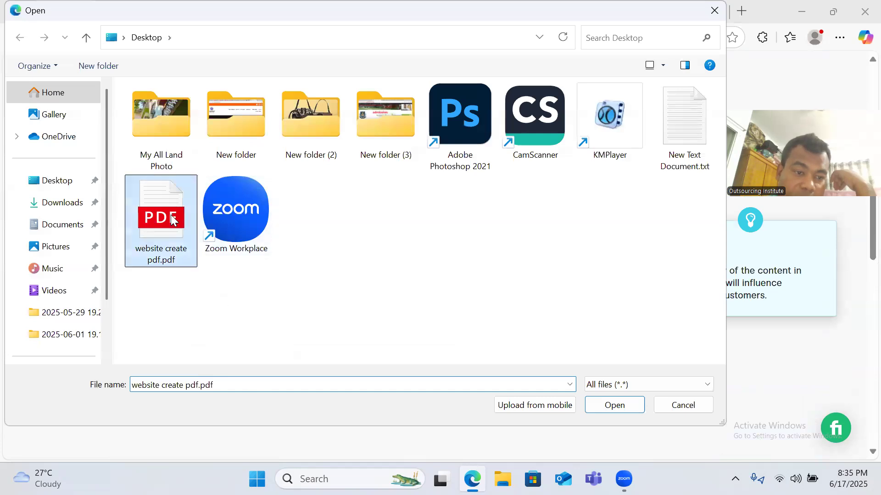
{"action": "left_click", "coordinate": [615, 405]}
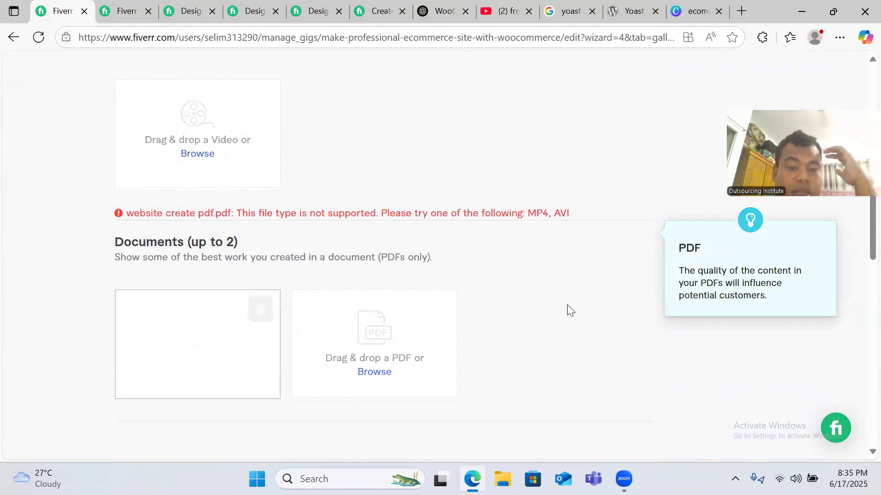
{"action": "scroll", "coordinate": [574, 281], "scroll_direction": "up", "scroll_amount": 4}
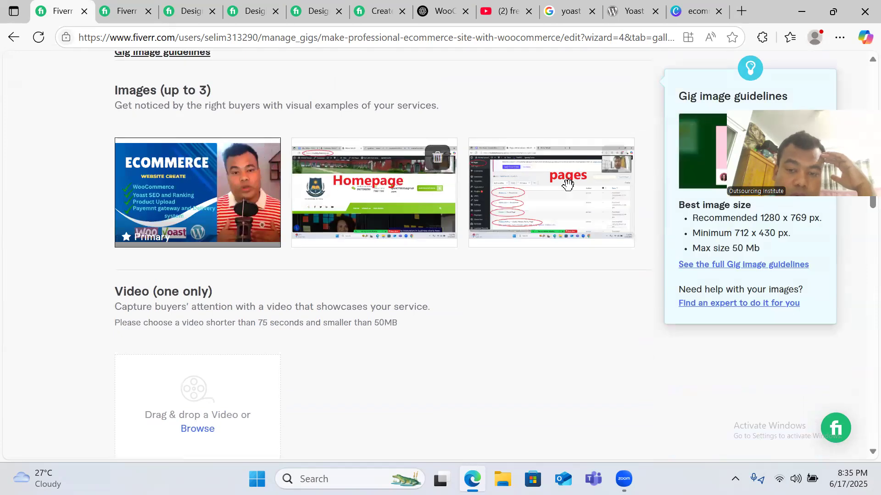
{"action": "scroll", "coordinate": [512, 318], "scroll_direction": "down", "scroll_amount": 5}
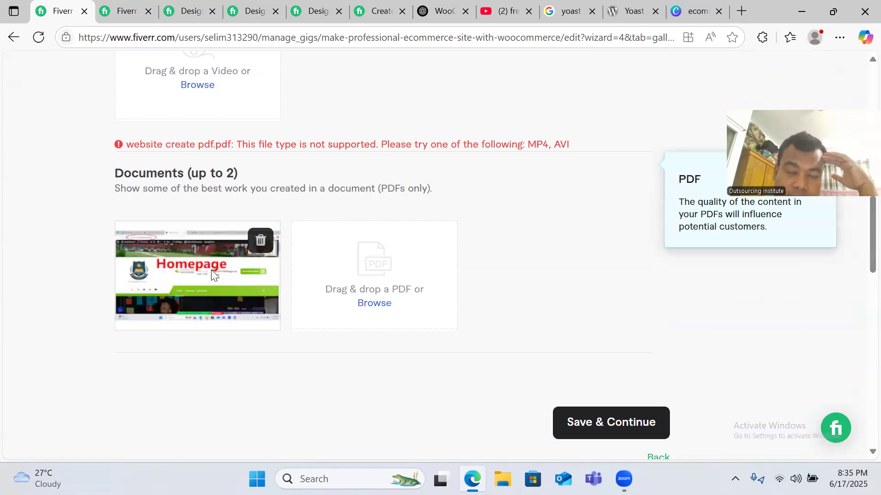
{"action": "scroll", "coordinate": [407, 229], "scroll_direction": "up", "scroll_amount": 4}
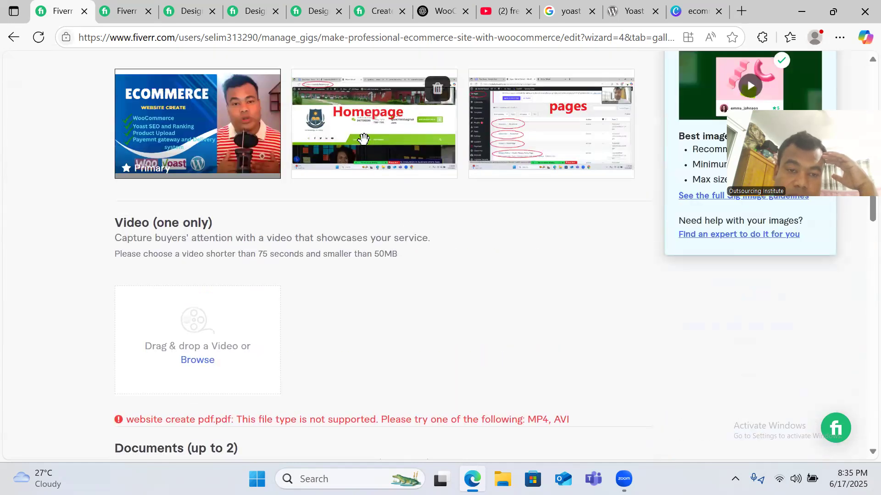
- Review the gig's gallery images, video section and PDF document, and save the Gallery step to continue to Publish
{"action": "scroll", "coordinate": [360, 269], "scroll_direction": "down", "scroll_amount": 3}
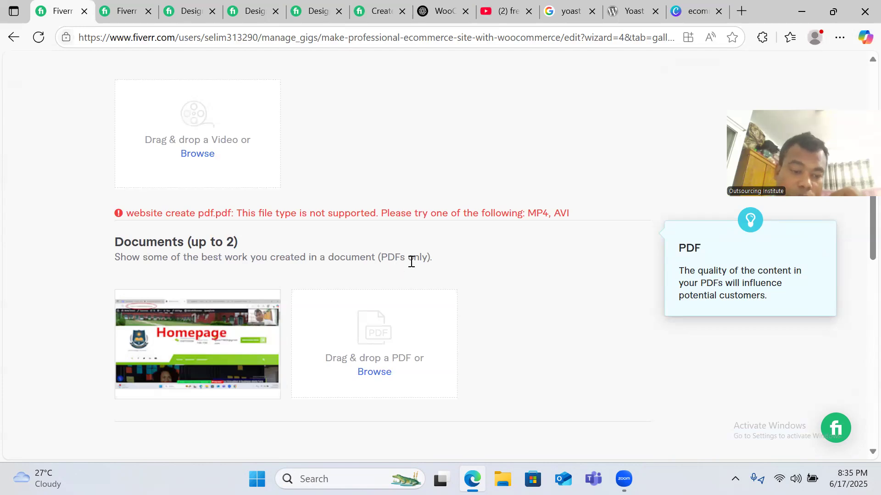
{"action": "scroll", "coordinate": [541, 184], "scroll_direction": "up", "scroll_amount": 3}
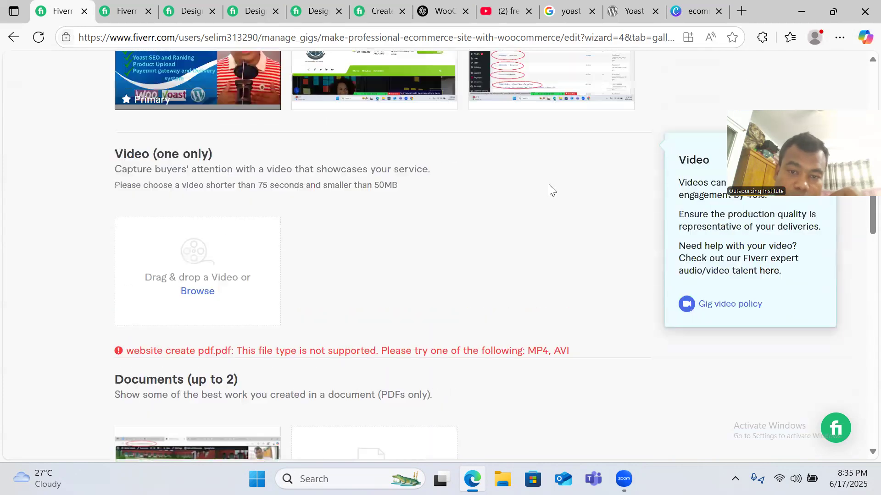
{"action": "scroll", "coordinate": [389, 326], "scroll_direction": "up", "scroll_amount": 3}
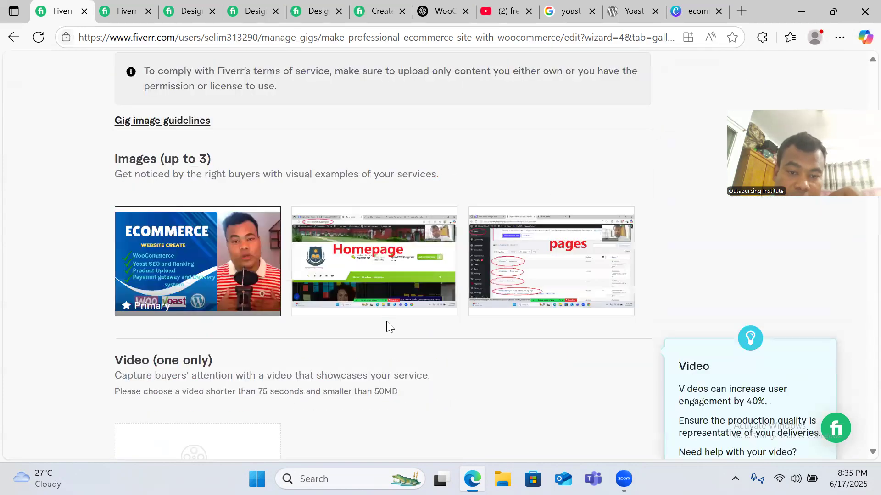
{"action": "scroll", "coordinate": [469, 326], "scroll_direction": "down", "scroll_amount": 7}
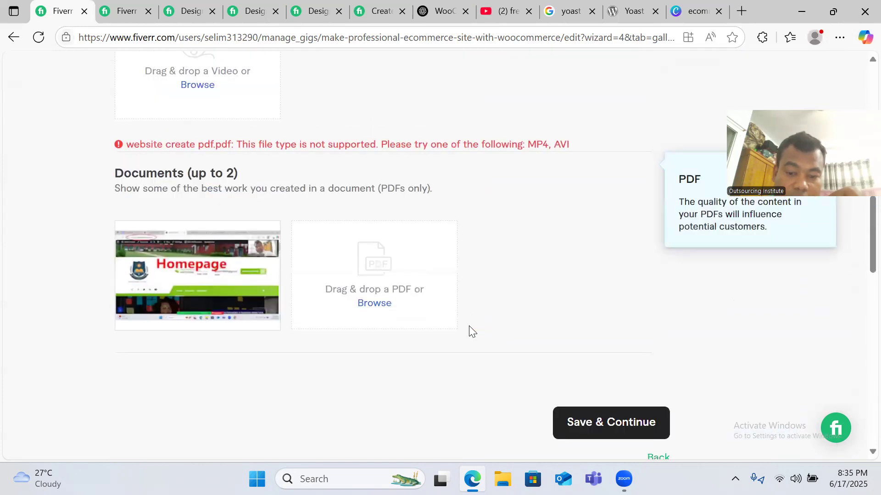
{"action": "scroll", "coordinate": [469, 332], "scroll_direction": "up", "scroll_amount": 7}
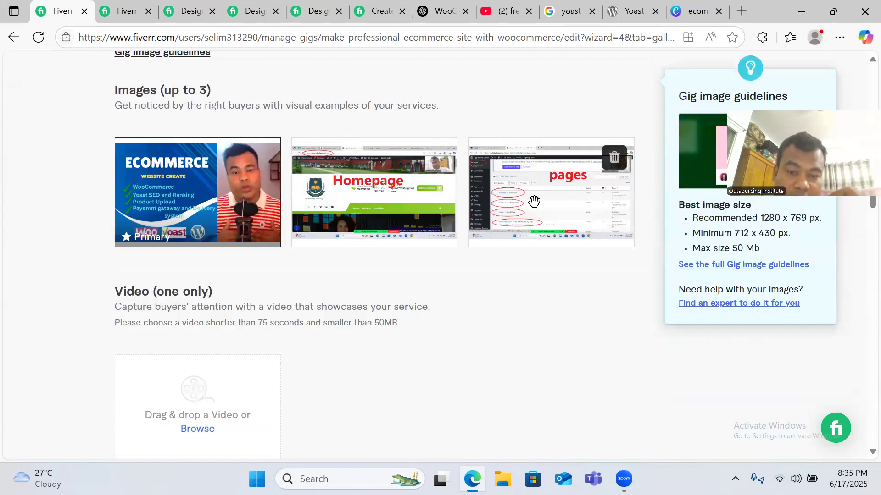
{"action": "scroll", "coordinate": [535, 206], "scroll_direction": "down", "scroll_amount": 5}
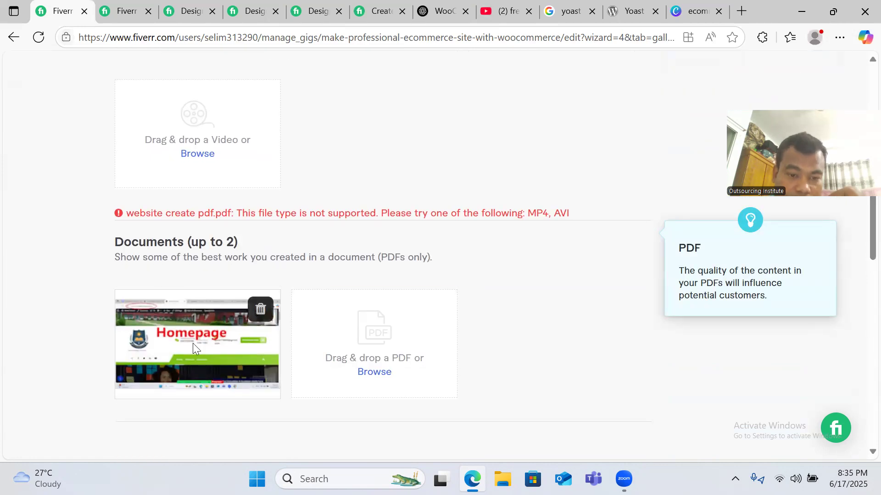
{"action": "scroll", "coordinate": [515, 316], "scroll_direction": "down", "scroll_amount": 5}
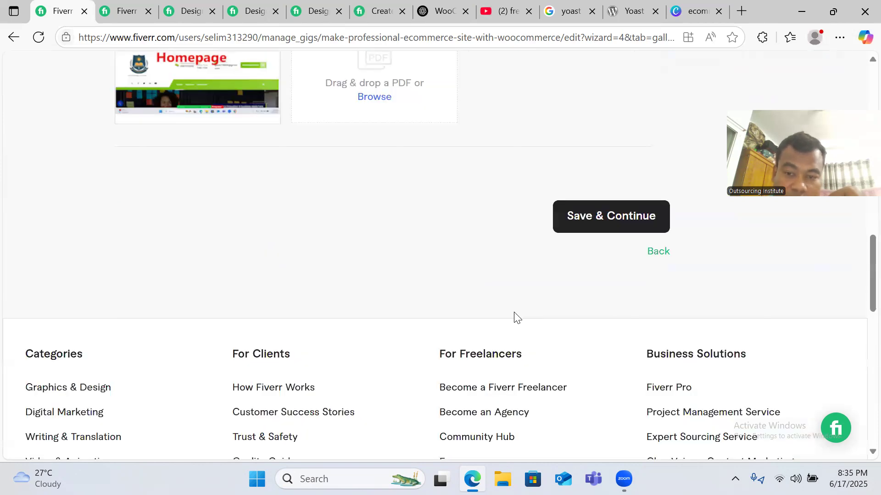
{"action": "left_click", "coordinate": [598, 228]}
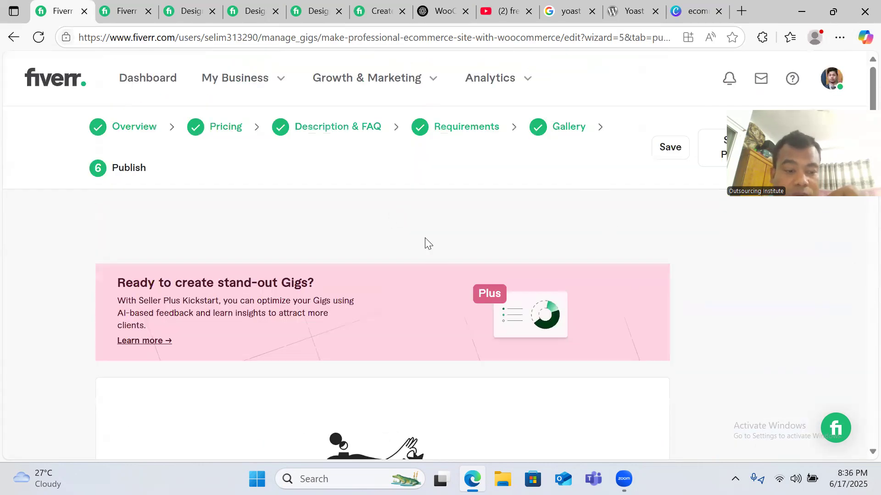
- Answer No to the U.S. person question in the Form W-9 check, save the answer and dismiss the confirmation
{"action": "scroll", "coordinate": [425, 238], "scroll_direction": "down", "scroll_amount": 10}
{"action": "scroll", "coordinate": [425, 258], "scroll_direction": "down", "scroll_amount": 4}
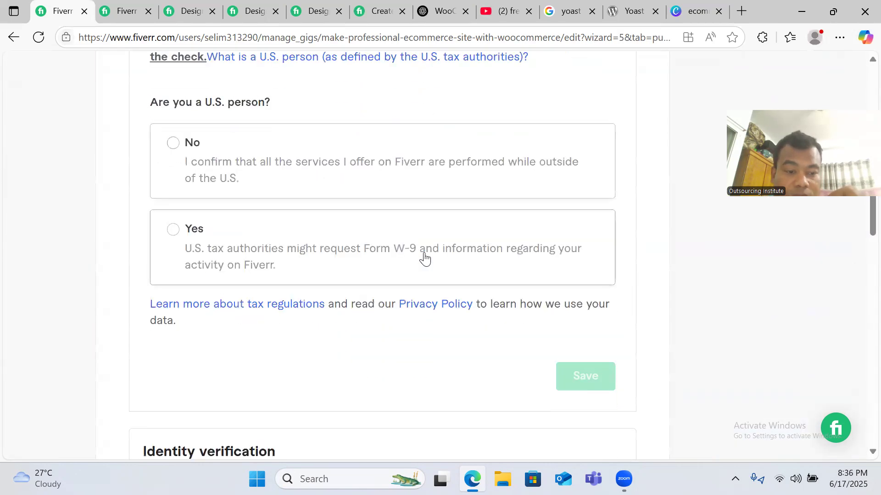
{"action": "scroll", "coordinate": [425, 259], "scroll_direction": "up", "scroll_amount": 3}
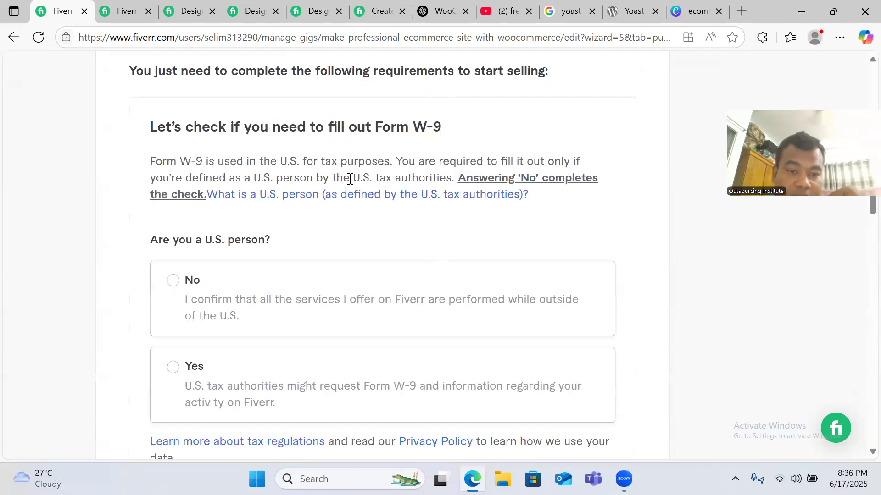
{"action": "left_click", "coordinate": [174, 281]}
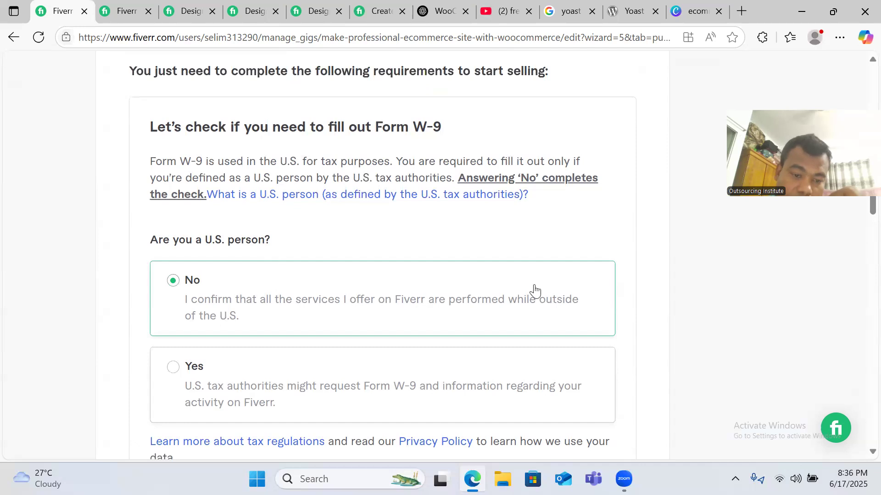
{"action": "scroll", "coordinate": [532, 289], "scroll_direction": "down", "scroll_amount": 5}
{"action": "left_click", "coordinate": [588, 305]}
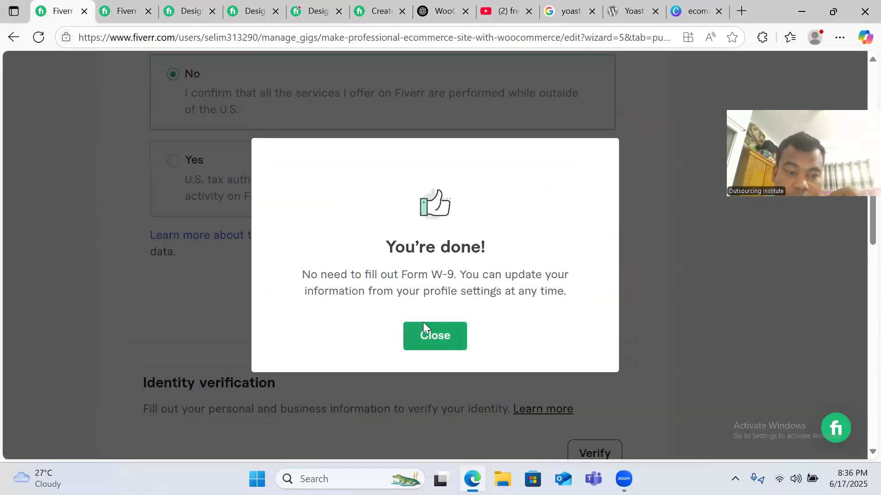
{"action": "left_click", "coordinate": [424, 323]}
- Look over the remaining verification requirements, leave the gig editor and open the Gigs list from the seller profile
{"action": "scroll", "coordinate": [423, 324], "scroll_direction": "down", "scroll_amount": 10}
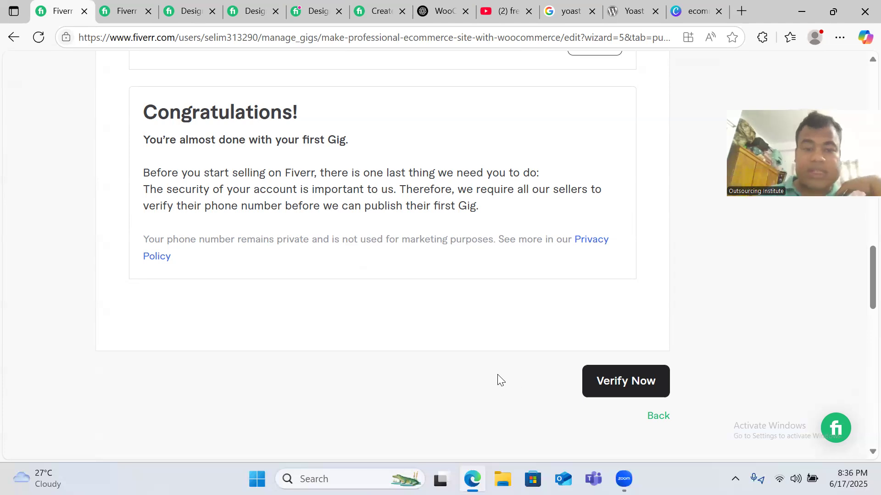
{"action": "scroll", "coordinate": [286, 161], "scroll_direction": "up", "scroll_amount": 15}
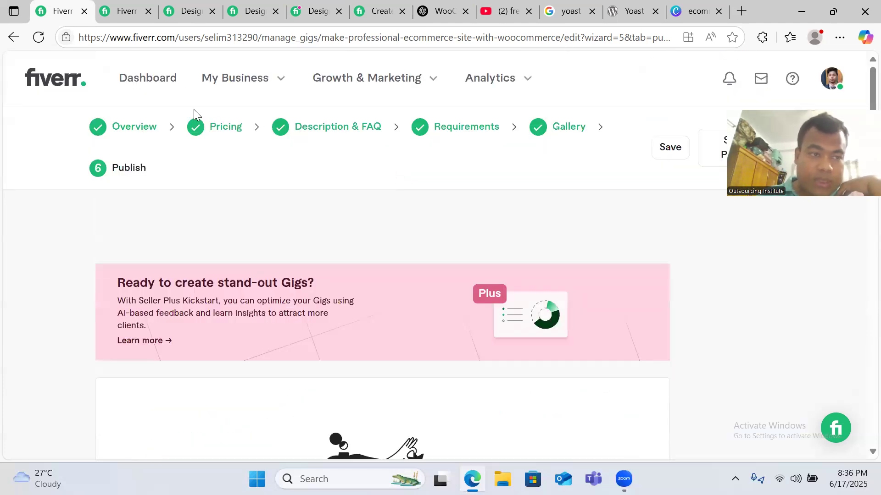
{"action": "left_click", "coordinate": [54, 79]}
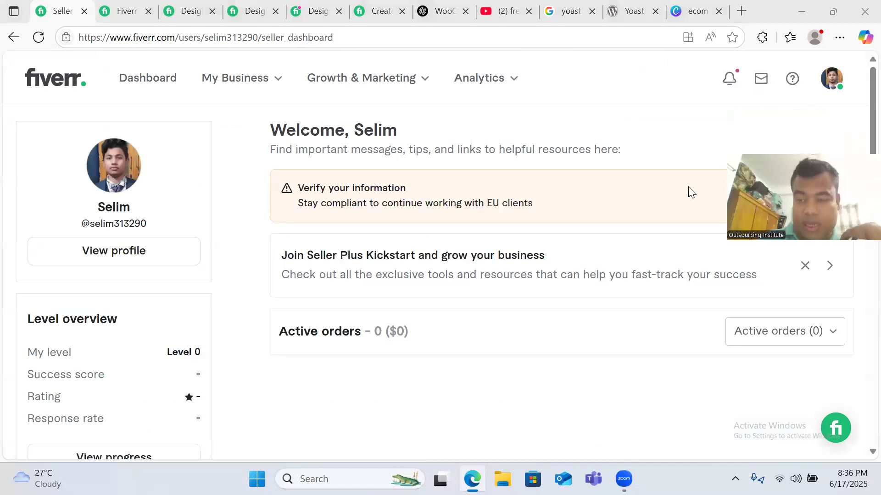
{"action": "left_click", "coordinate": [836, 90]}
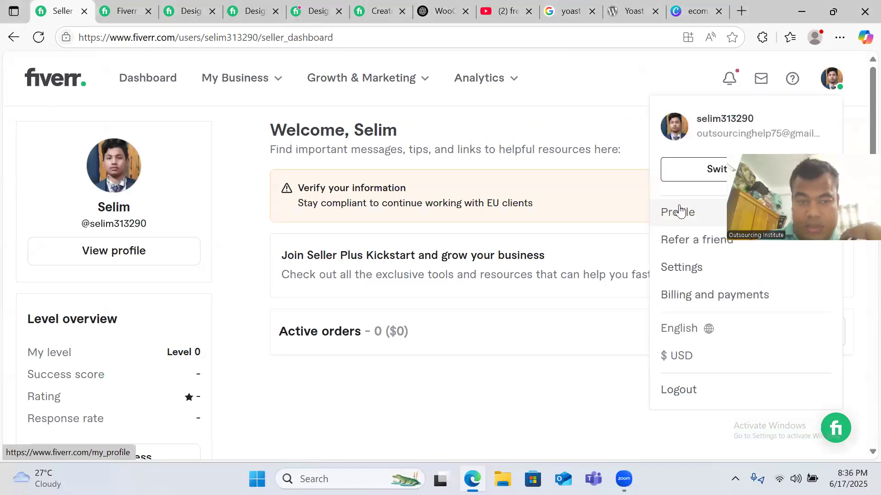
{"action": "left_click", "coordinate": [679, 211]}
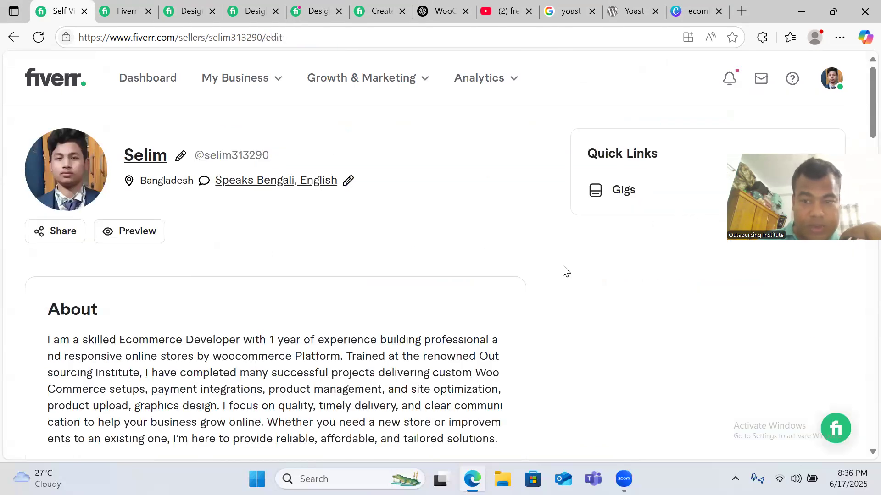
{"action": "left_click", "coordinate": [597, 197]}
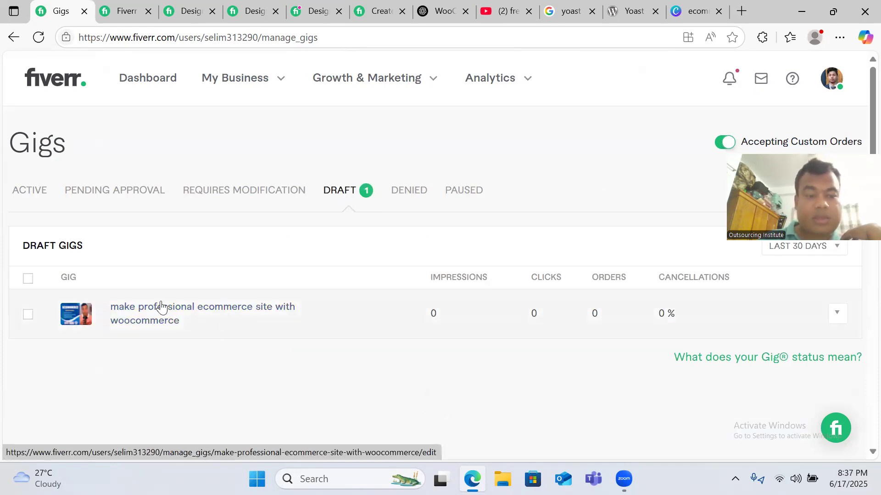
- Expand the draft WooCommerce gig's details, look over its status and available actions, and collapse them again
{"action": "left_click", "coordinate": [156, 319]}
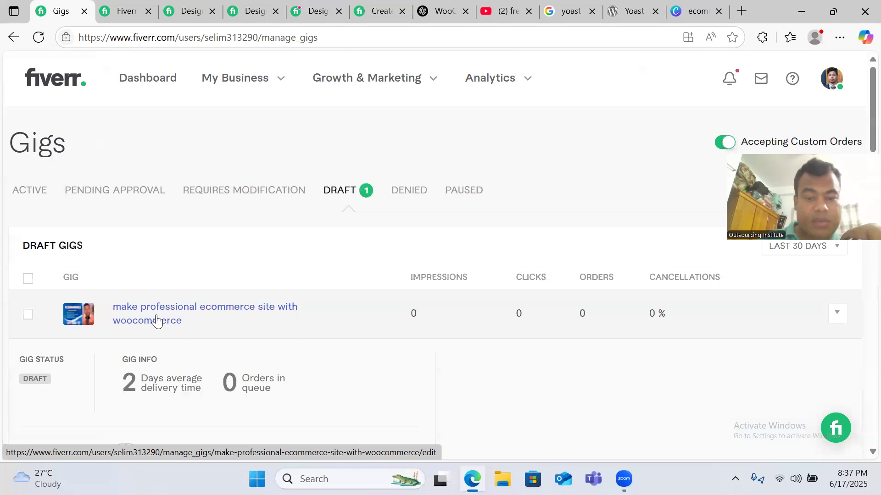
{"action": "scroll", "coordinate": [225, 284], "scroll_direction": "down", "scroll_amount": 3}
{"action": "scroll", "coordinate": [550, 266], "scroll_direction": "up", "scroll_amount": 3}
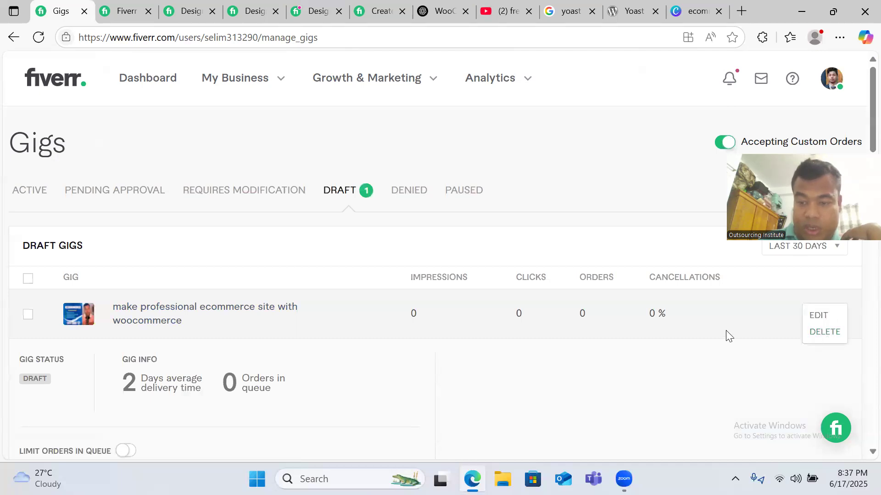
{"action": "mouse_move", "coordinate": [836, 319]}
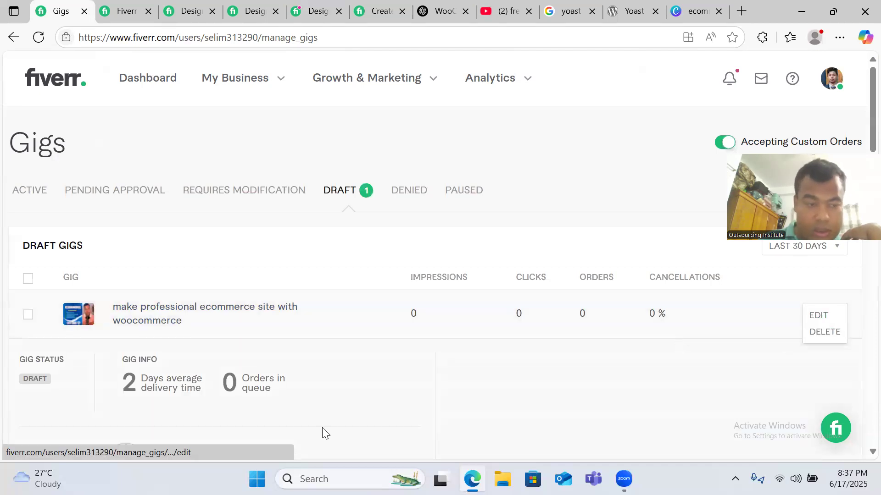
{"action": "left_click", "coordinate": [144, 320]}
{"action": "scroll", "coordinate": [323, 346], "scroll_direction": "down", "scroll_amount": 4}
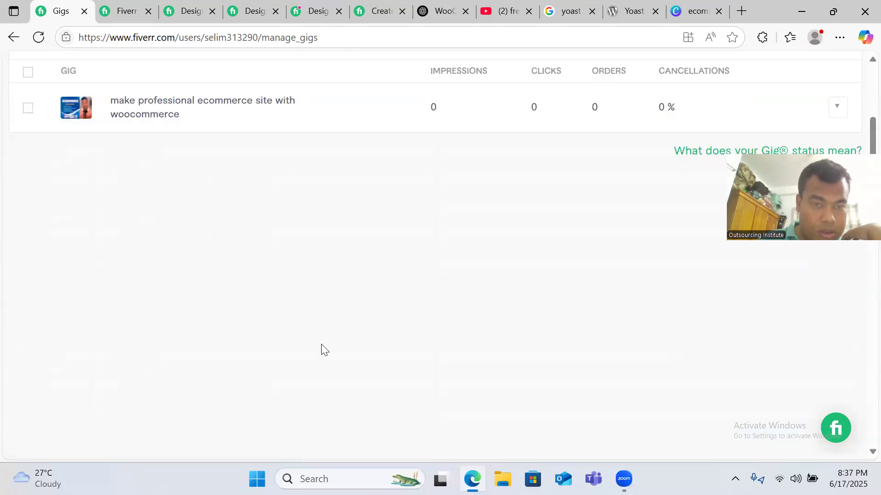
{"action": "scroll", "coordinate": [73, 225], "scroll_direction": "up", "scroll_amount": 3}
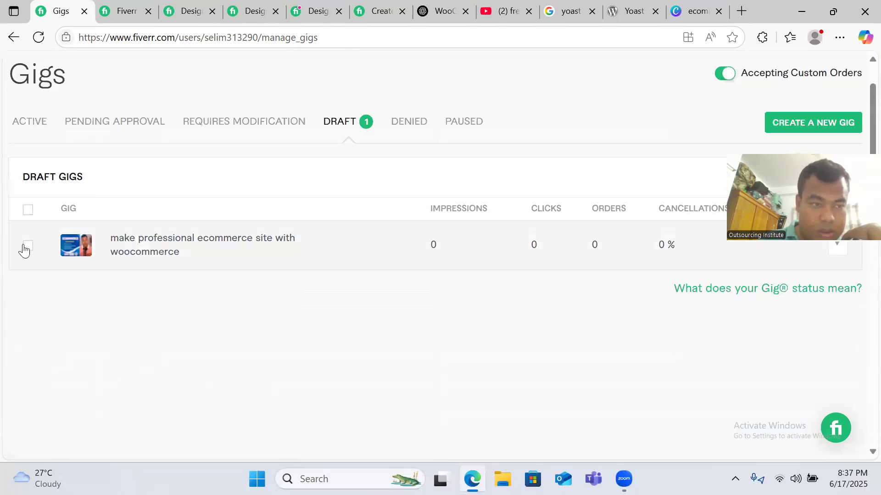
- Select the draft WooCommerce gig and check which actions are available for it
{"action": "left_click", "coordinate": [26, 248]}
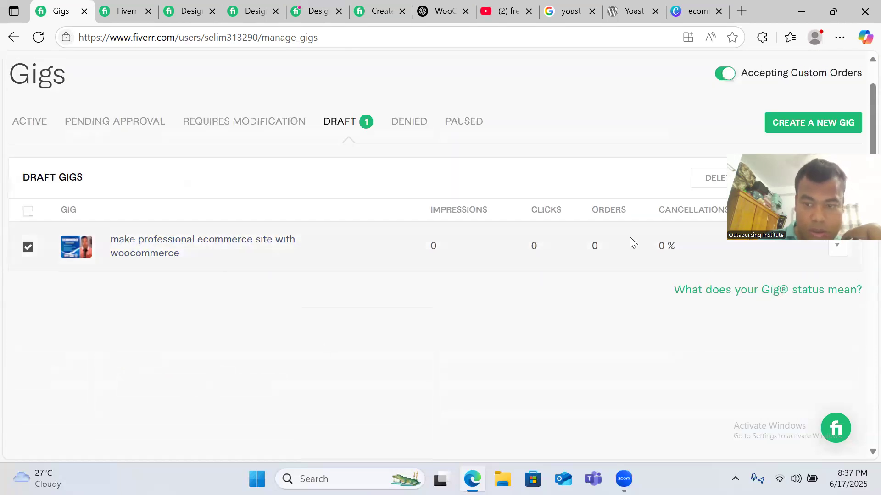
{"action": "scroll", "coordinate": [816, 303], "scroll_direction": "up", "scroll_amount": 2}
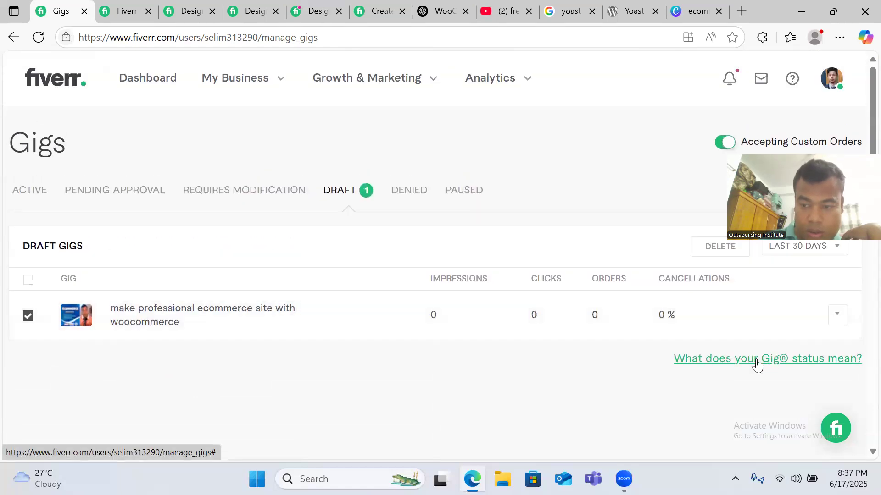
{"action": "left_click", "coordinate": [836, 314]}
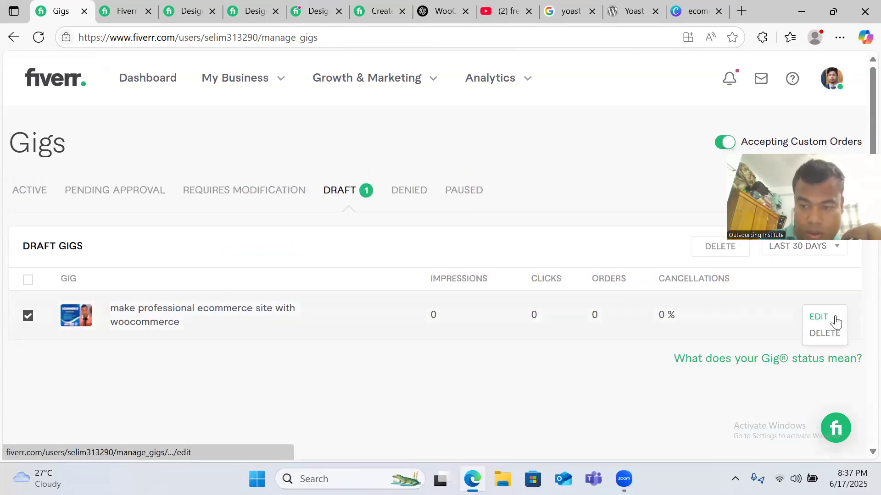
{"action": "left_click", "coordinate": [668, 314]}
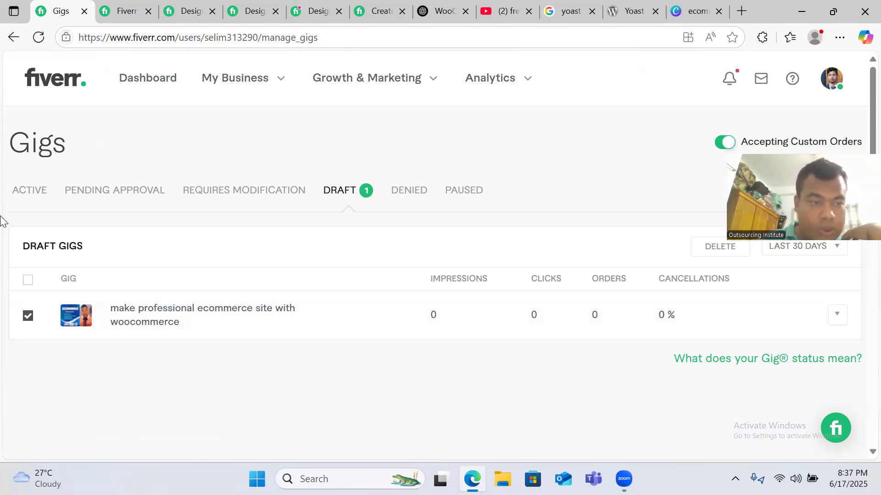
- Check the list of active gigs and return to the draft gigs
{"action": "left_click", "coordinate": [33, 196]}
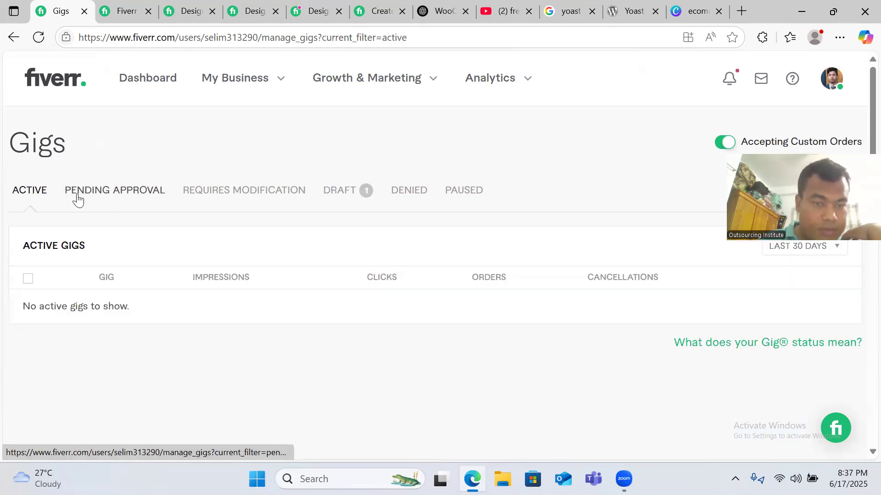
{"action": "left_click", "coordinate": [345, 195]}
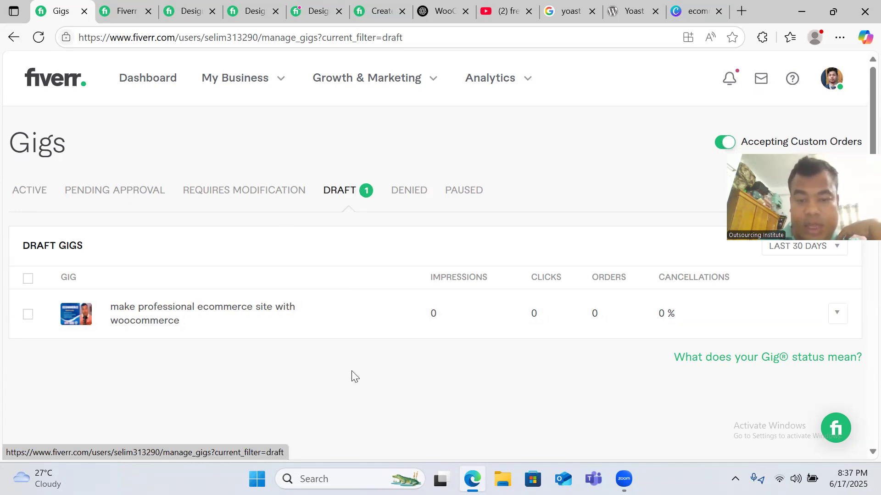
{"action": "double_click", "coordinate": [771, 13]}
{"action": "double_click", "coordinate": [582, 32]}
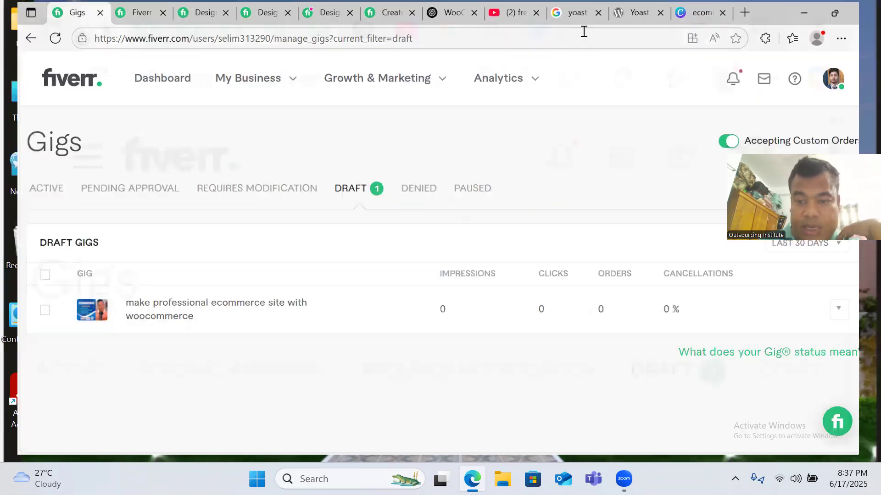
- Open the draft WooCommerce gig for editing and review its Overview title, category, service type and search tags
{"action": "left_click", "coordinate": [837, 314]}
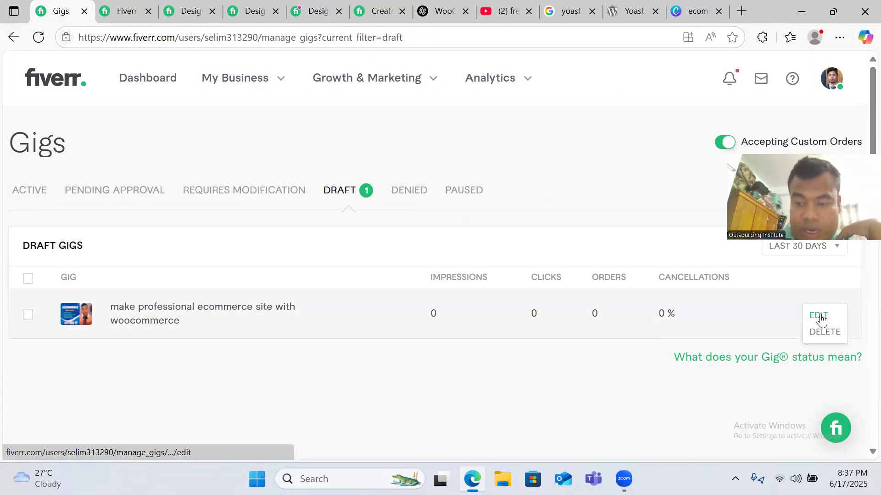
{"action": "left_click", "coordinate": [819, 317]}
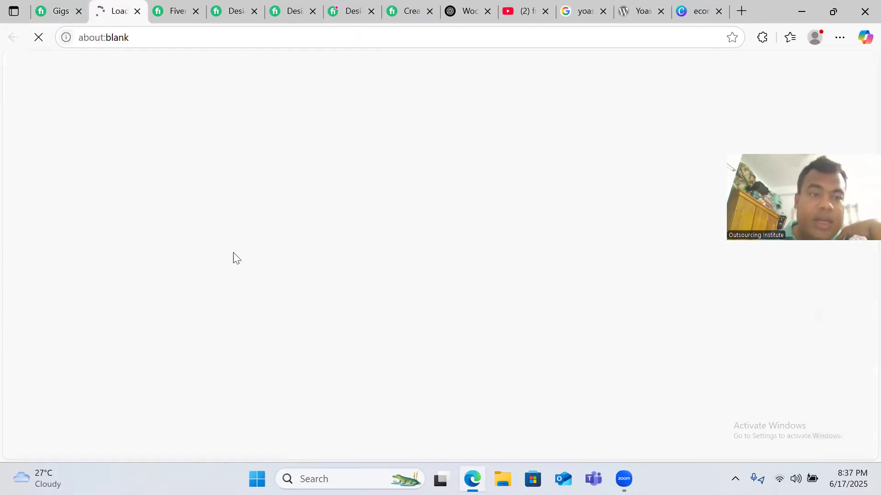
{"action": "scroll", "coordinate": [360, 328], "scroll_direction": "down", "scroll_amount": 1}
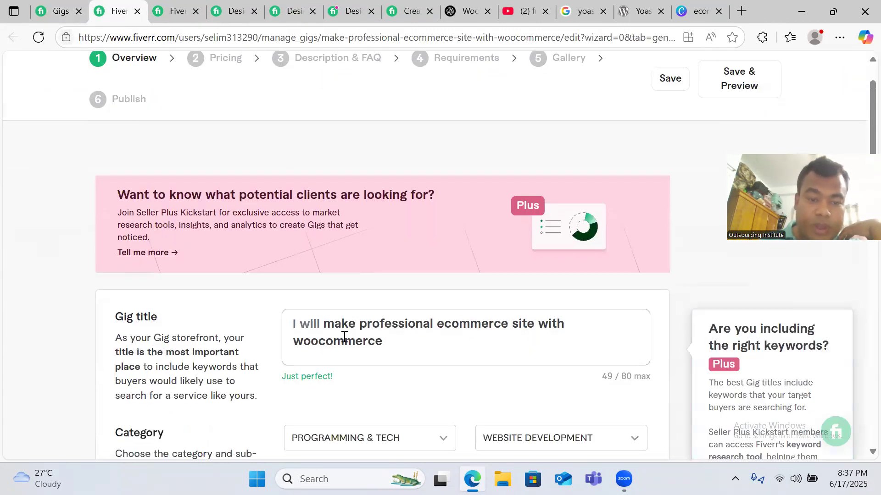
{"action": "scroll", "coordinate": [468, 344], "scroll_direction": "down", "scroll_amount": 4}
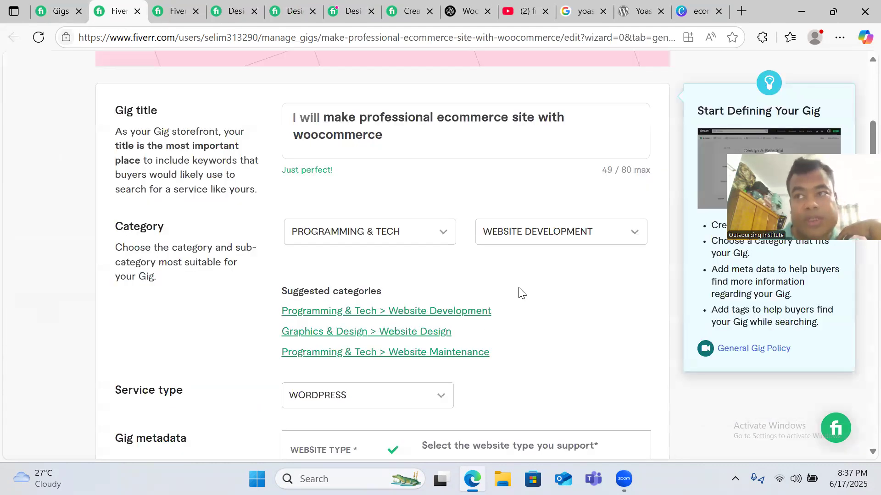
{"action": "scroll", "coordinate": [522, 293], "scroll_direction": "down", "scroll_amount": 8}
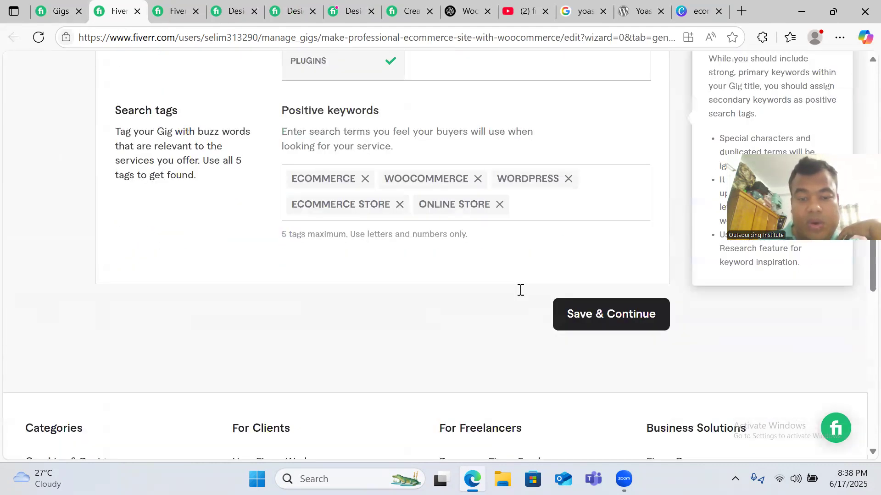
- Look over the WooCommerce gig's Overview section, save it and continue to the Pricing section
{"action": "scroll", "coordinate": [522, 297], "scroll_direction": "up", "scroll_amount": 12}
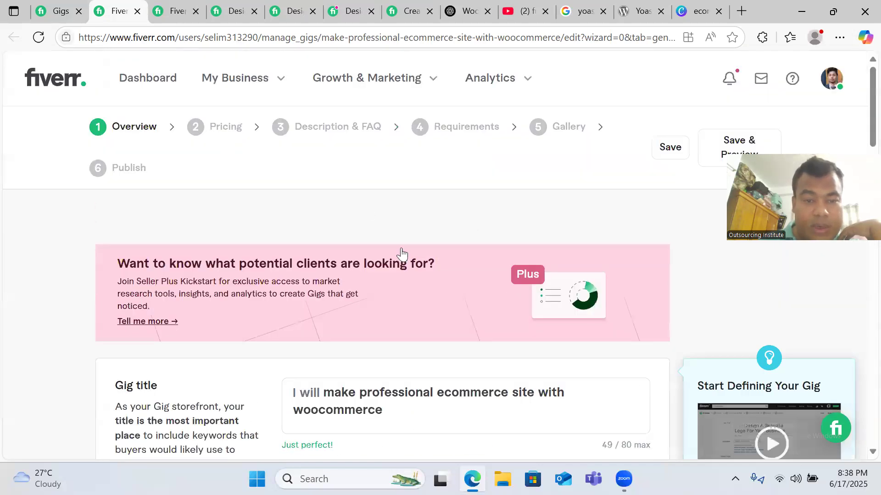
{"action": "scroll", "coordinate": [463, 289], "scroll_direction": "down", "scroll_amount": 8}
{"action": "scroll", "coordinate": [462, 289], "scroll_direction": "down", "scroll_amount": 7}
{"action": "left_click", "coordinate": [619, 302]}
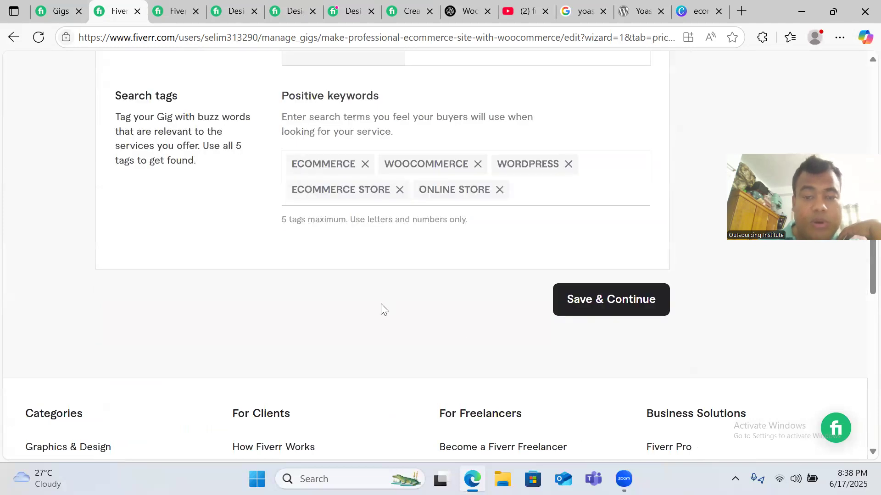
- Review the Basic, Standard and Premium packages in the gig's Scope & Pricing section, including their descriptions, delivery times, options and prices
{"action": "scroll", "coordinate": [384, 304], "scroll_direction": "down", "scroll_amount": 8}
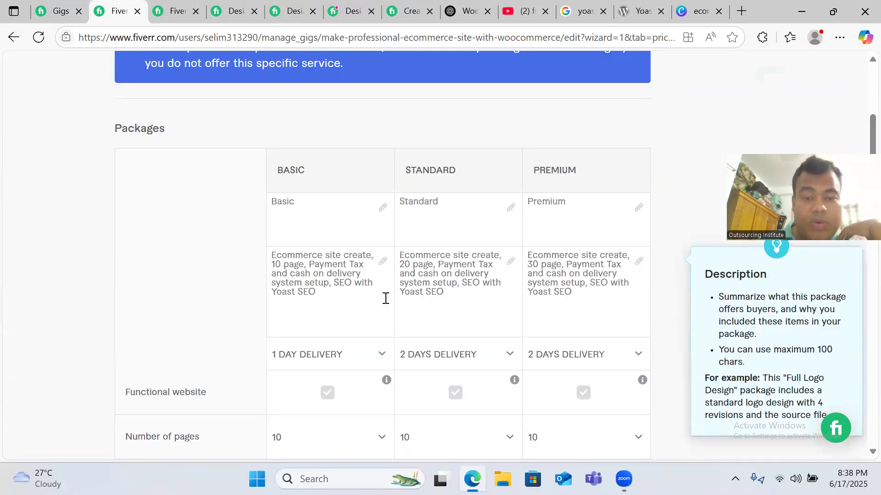
{"action": "scroll", "coordinate": [383, 299], "scroll_direction": "down", "scroll_amount": 7}
{"action": "scroll", "coordinate": [386, 308], "scroll_direction": "down", "scroll_amount": 10}
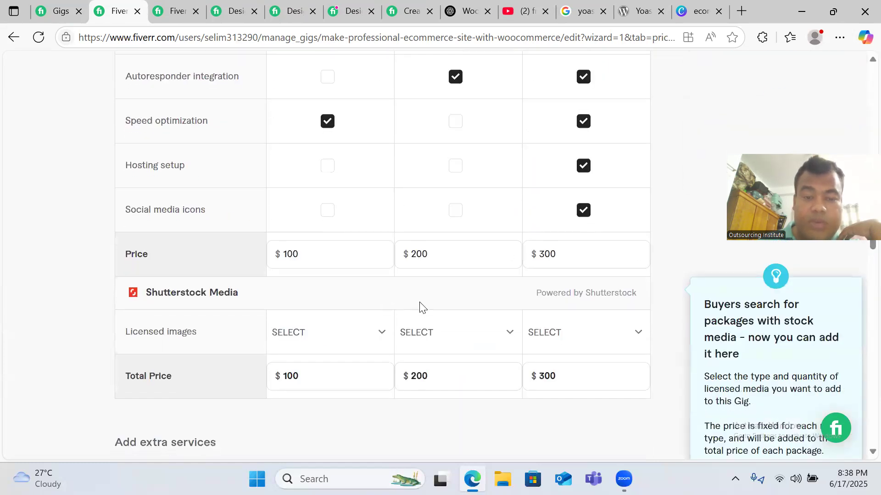
{"action": "scroll", "coordinate": [418, 307], "scroll_direction": "down", "scroll_amount": 5}
{"action": "scroll", "coordinate": [640, 283], "scroll_direction": "up", "scroll_amount": 20}
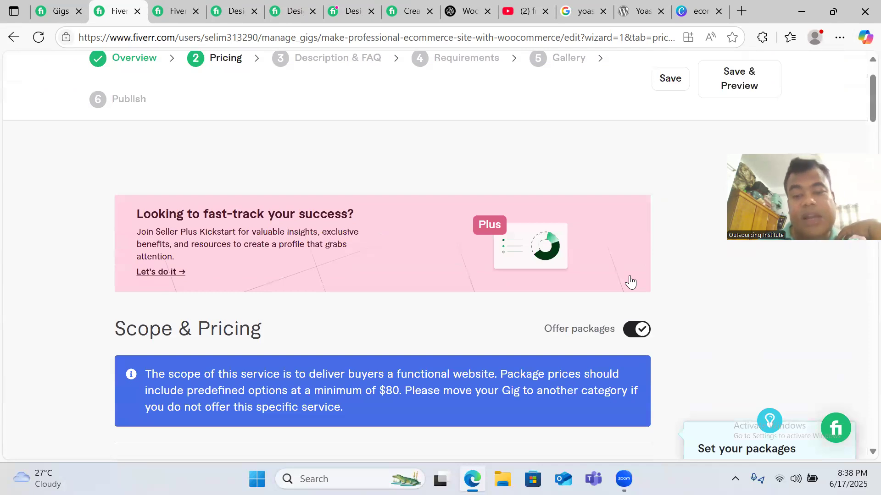
{"action": "scroll", "coordinate": [347, 143], "scroll_direction": "up", "scroll_amount": 1}
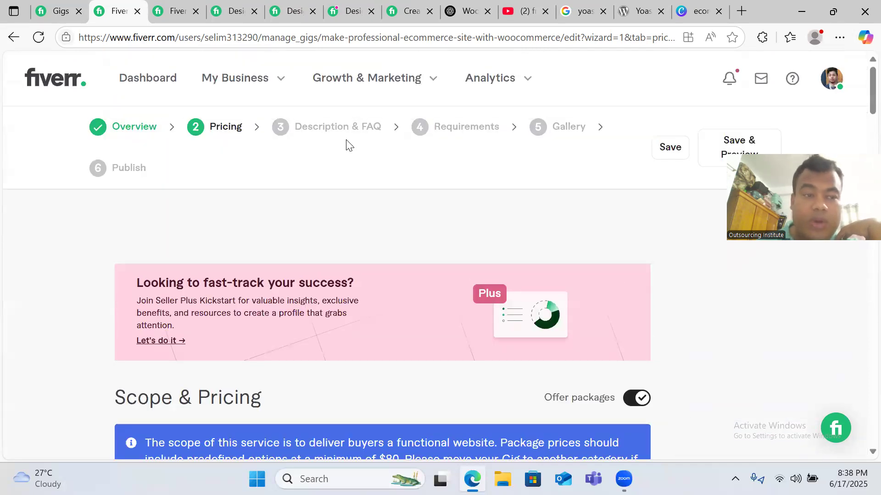
- Return to the Gigs page to check the list of active gigs, and go to the seller dashboard
{"action": "left_click", "coordinate": [55, 11]}
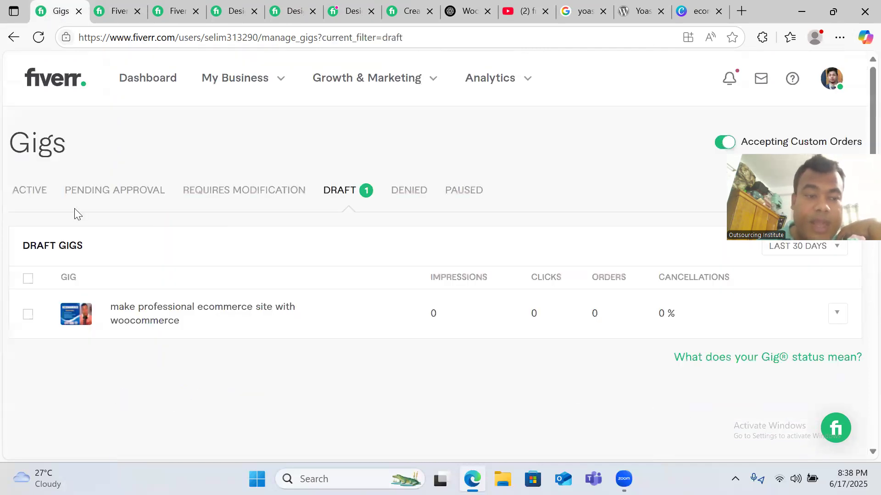
{"action": "left_click", "coordinate": [25, 193]}
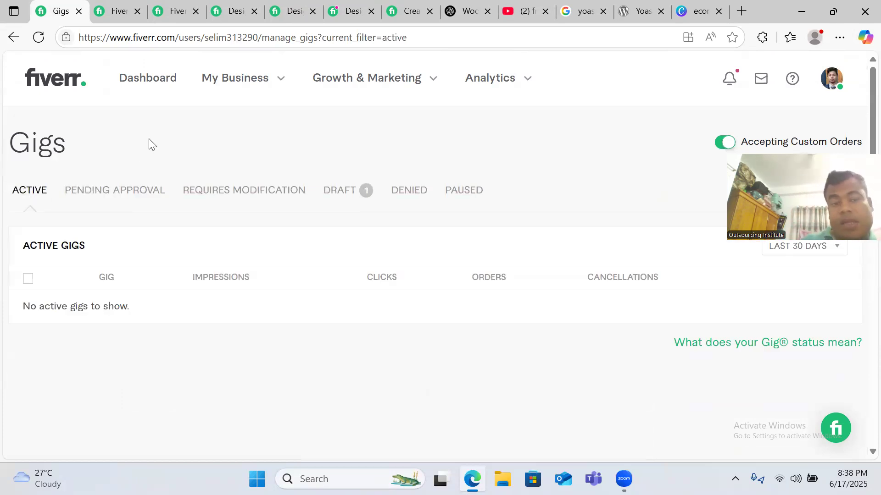
{"action": "left_click", "coordinate": [60, 79]}
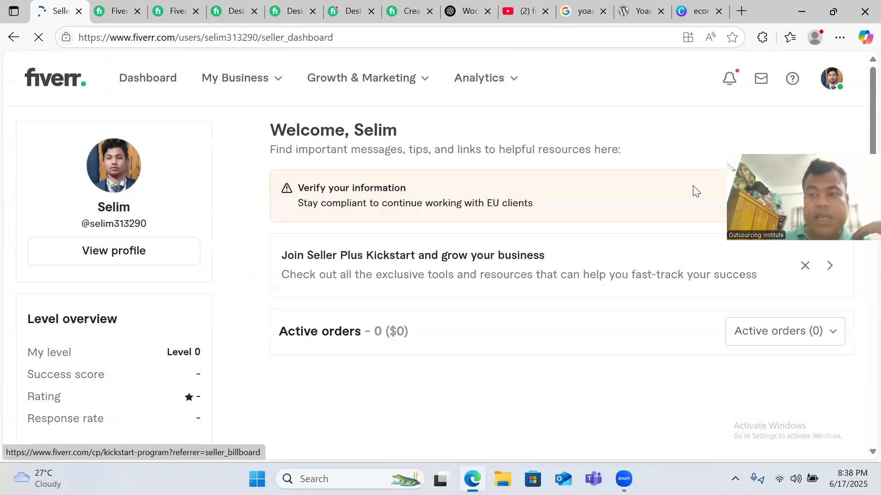
- Check the message inbox and look over the seller dashboard's orders, level overview, availability and monthly earnings
{"action": "left_click", "coordinate": [761, 85]}
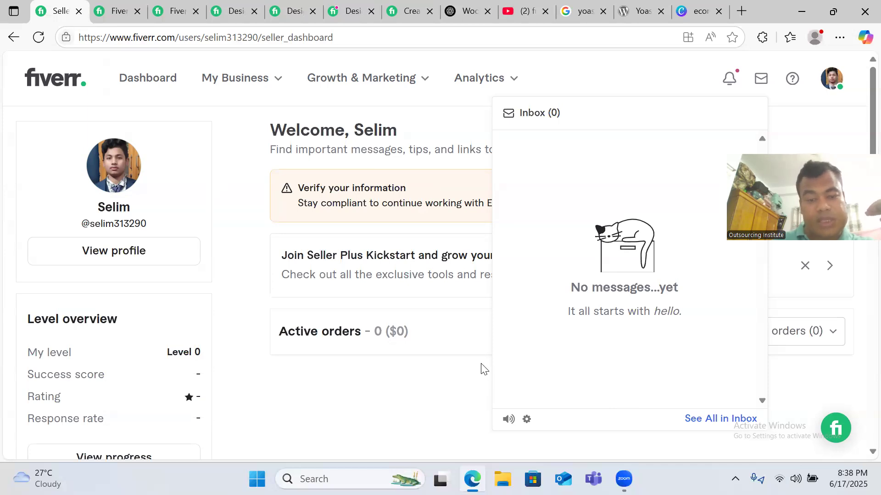
{"action": "left_click", "coordinate": [466, 372]}
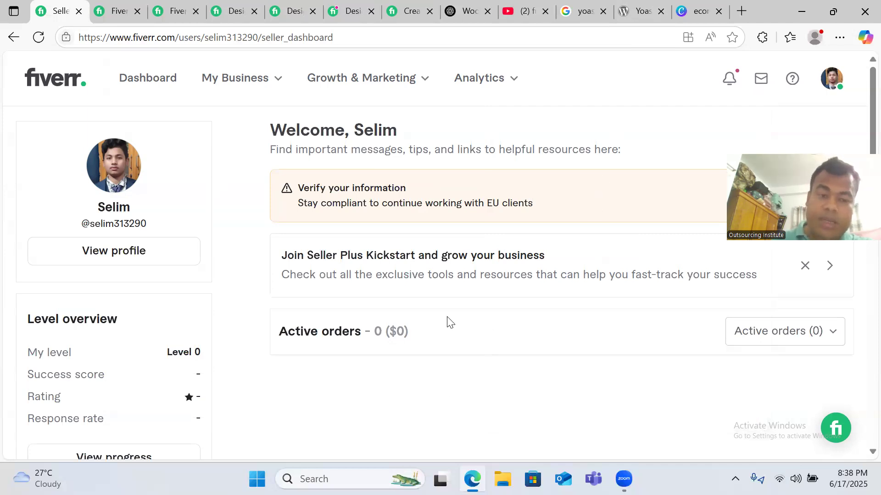
{"action": "scroll", "coordinate": [449, 323], "scroll_direction": "down", "scroll_amount": 4}
{"action": "scroll", "coordinate": [451, 322], "scroll_direction": "up", "scroll_amount": 3}
{"action": "scroll", "coordinate": [450, 322], "scroll_direction": "up", "scroll_amount": 1}
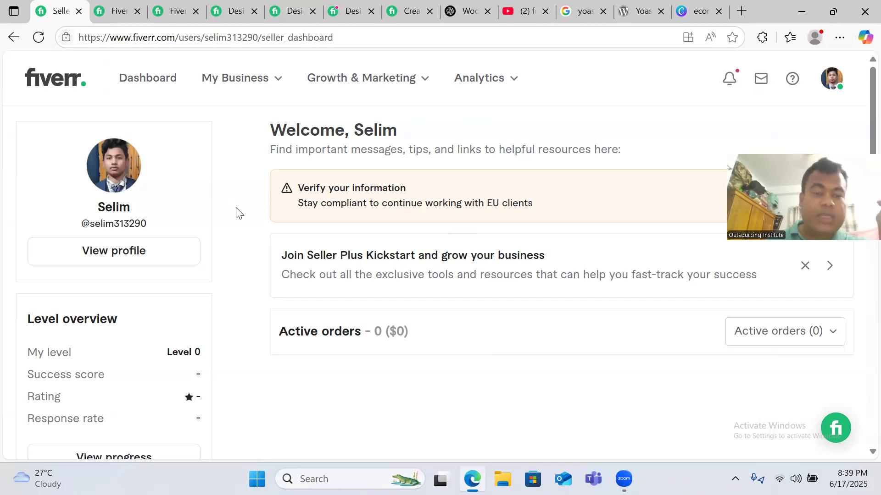
{"action": "scroll", "coordinate": [248, 230], "scroll_direction": "down", "scroll_amount": 6}
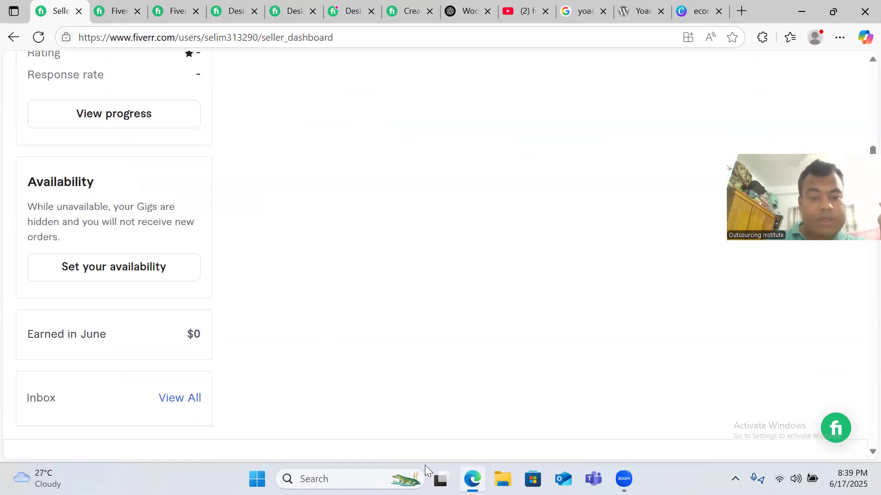
{"action": "scroll", "coordinate": [533, 422], "scroll_direction": "up", "scroll_amount": 6}
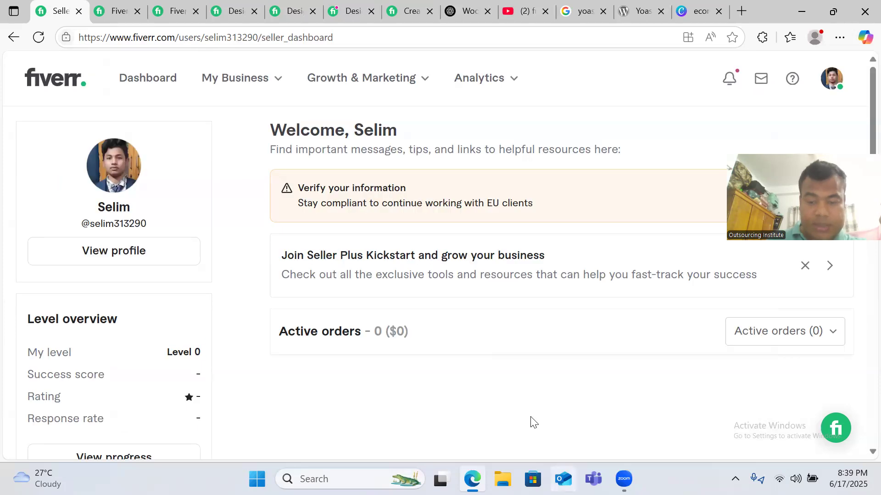